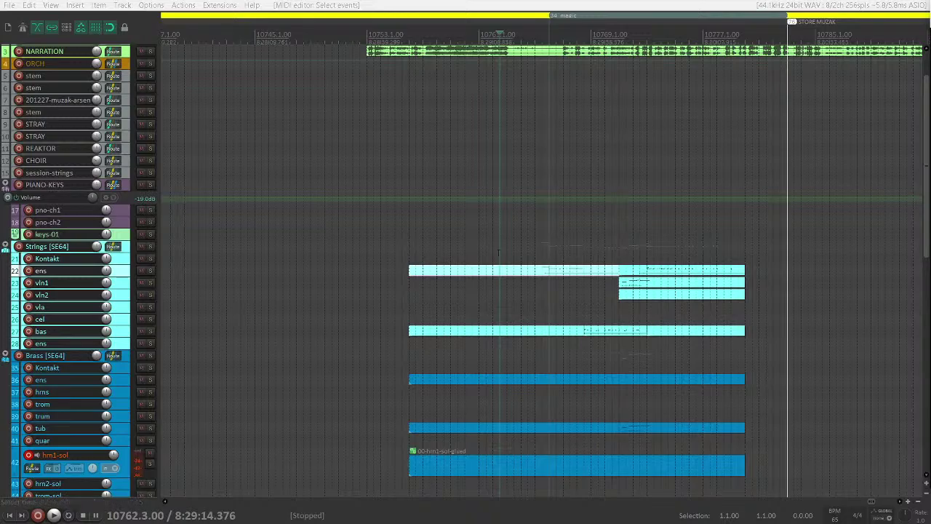
# - Examine the narration audio and the orchestral items around the magic cue and the cues that follow it
pyautogui.scroll(-8, 498, 253)
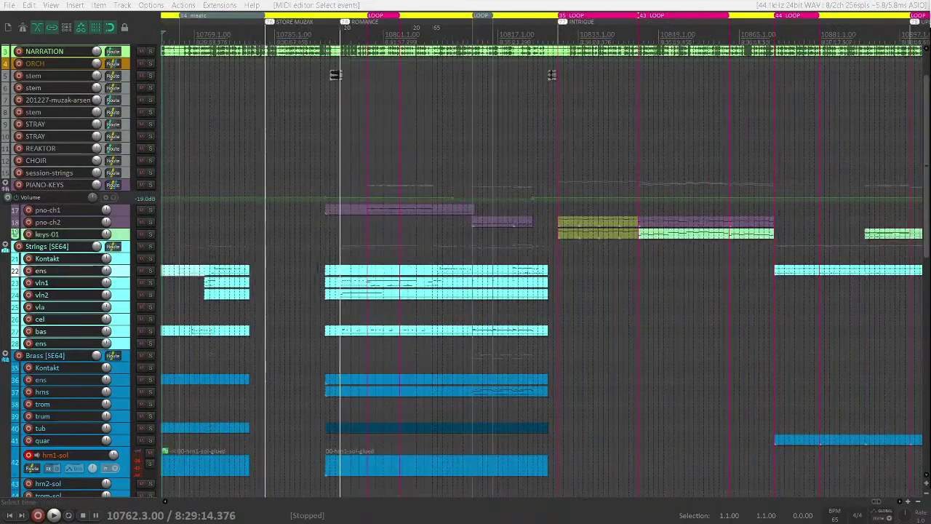
pyautogui.hscroll(-3, 434, 267)
pyautogui.scroll(-3, 435, 266)
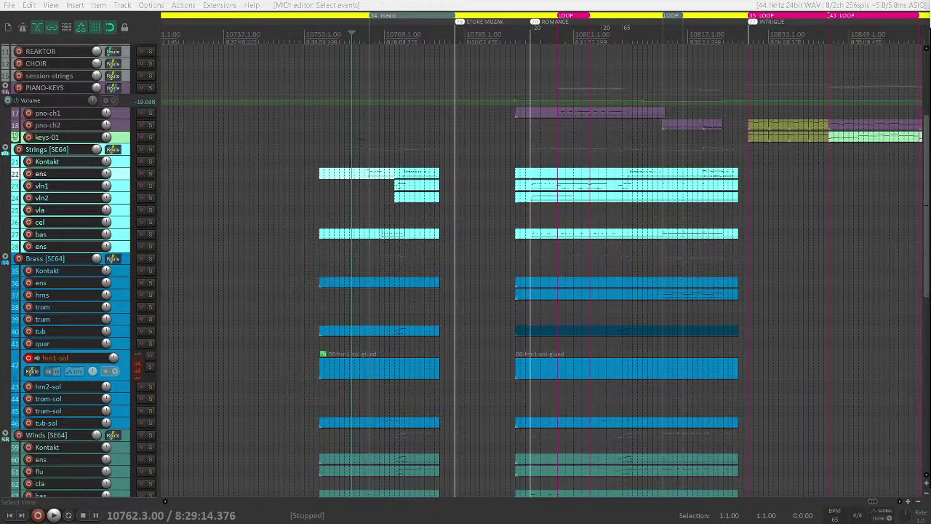
pyautogui.scroll(-2, 396, 269)
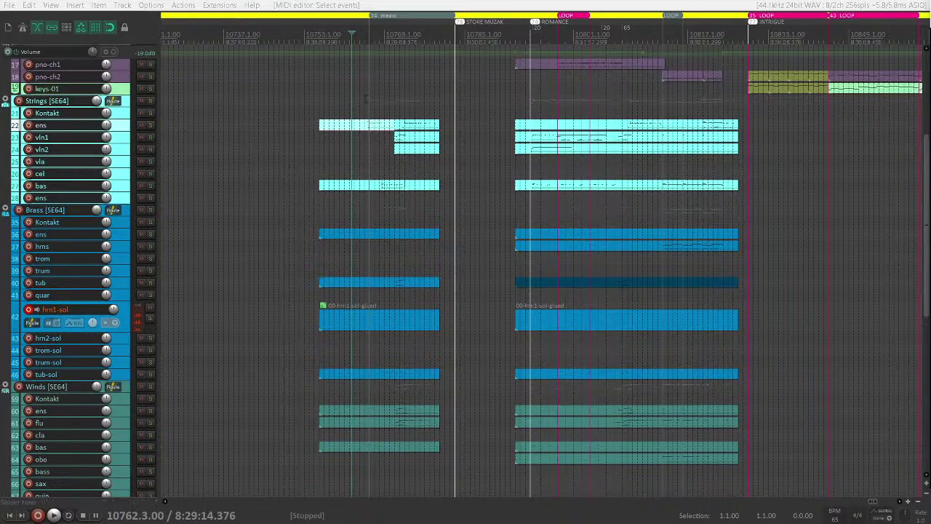
pyautogui.scroll(8, 357, 119)
pyautogui.click(344, 104)
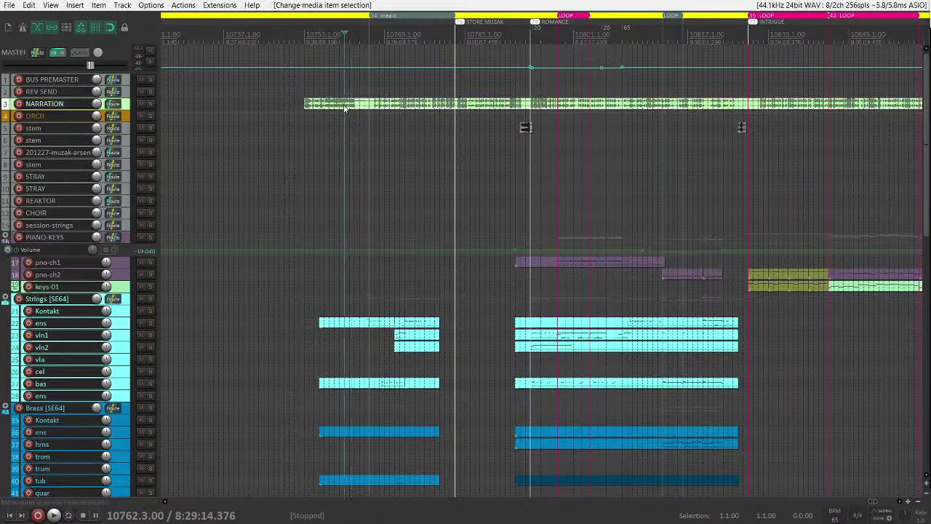
pyautogui.scroll(-1, 348, 220)
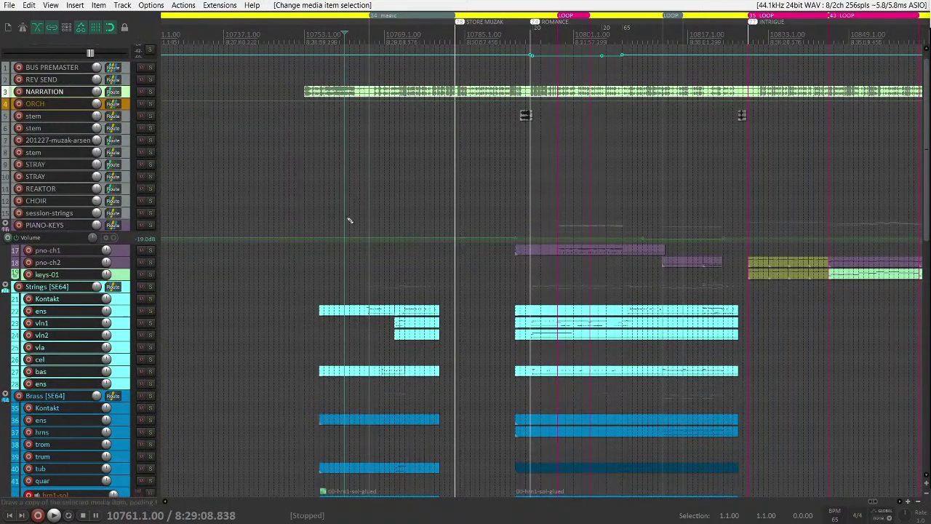
pyautogui.click(374, 108)
pyautogui.click(351, 283)
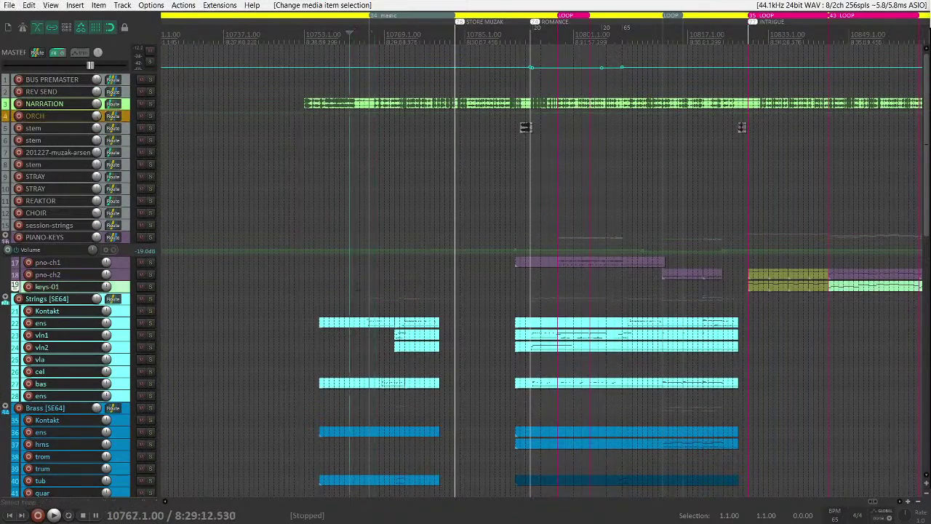
pyautogui.scroll(5, 601, 291)
pyautogui.scroll(-4, 615, 272)
pyautogui.scroll(-4, 614, 273)
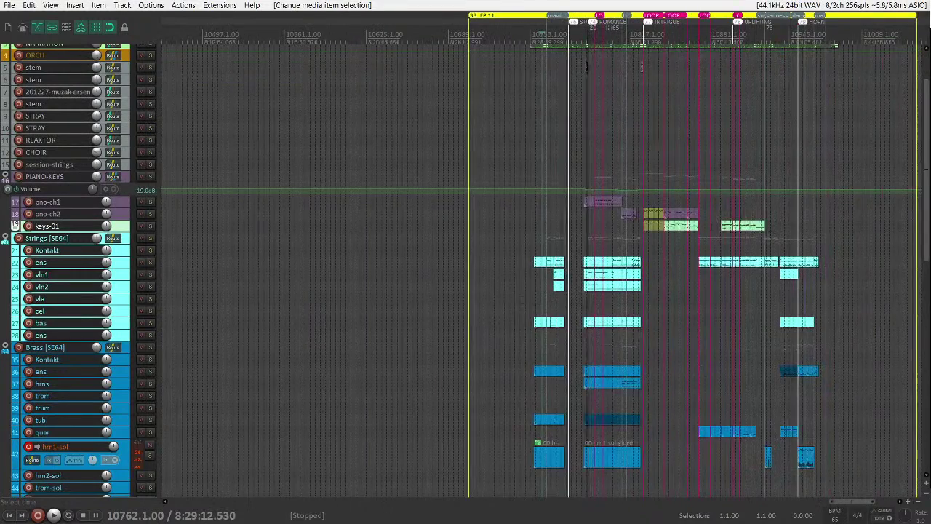
# - Play the magic cue from 10765.1.00 to hear the strings with the narration
pyautogui.scroll(5, 624, 226)
pyautogui.click(625, 227)
pyautogui.scroll(2, 680, 260)
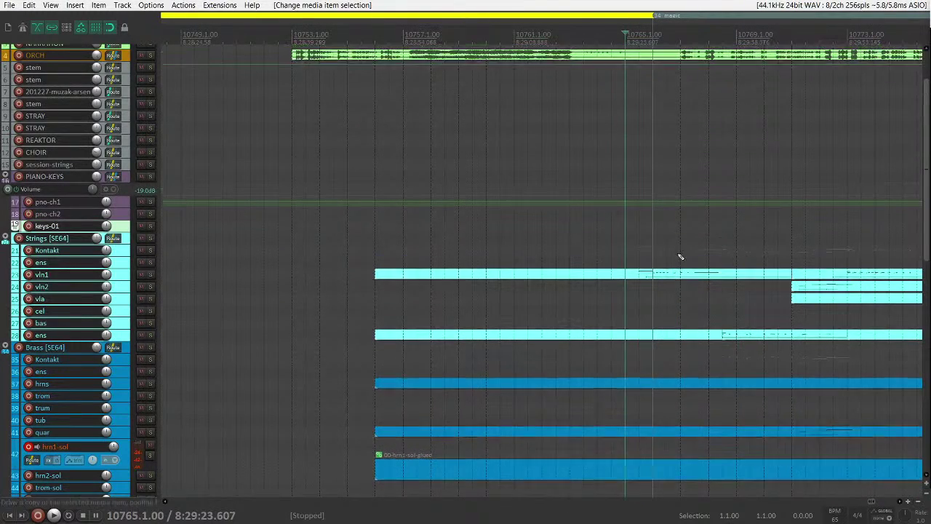
pyautogui.press('space')
pyautogui.hscroll(3, 676, 288)
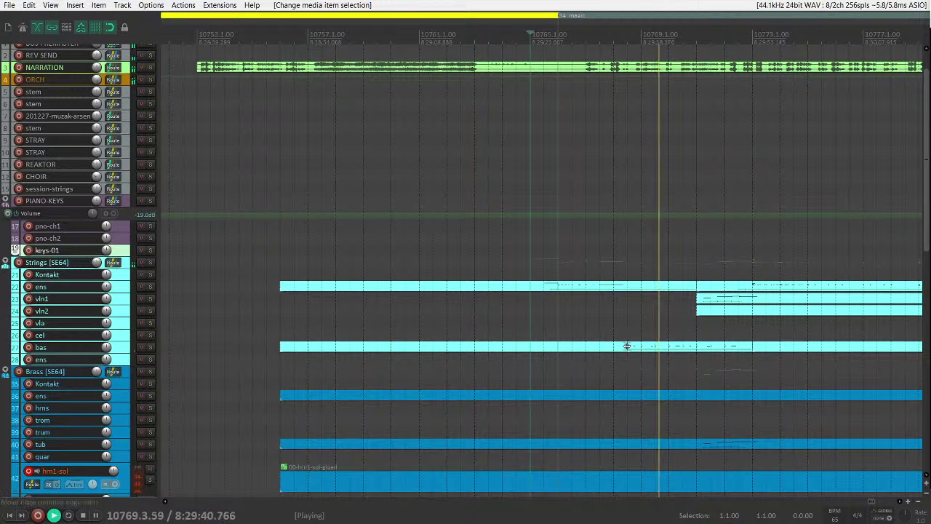
# - Stop playback, select the bas item that starts at 10768.3.00 and enlarge its track to fill the view
pyautogui.click(651, 351)
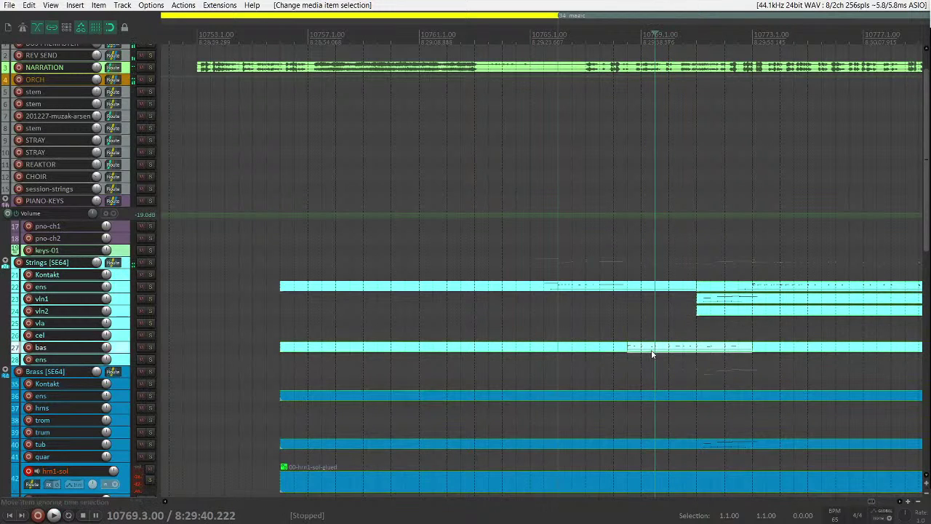
pyautogui.press('`')
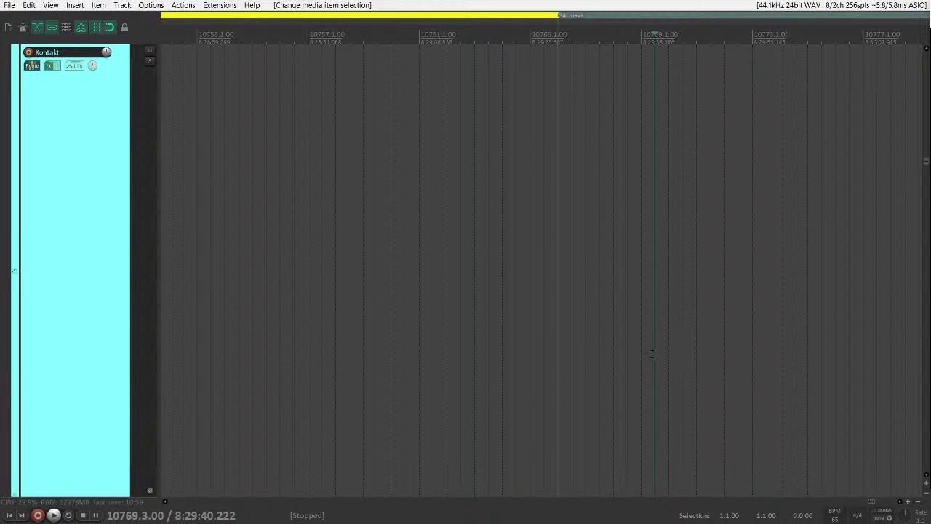
pyautogui.scroll(-7, 101, 251)
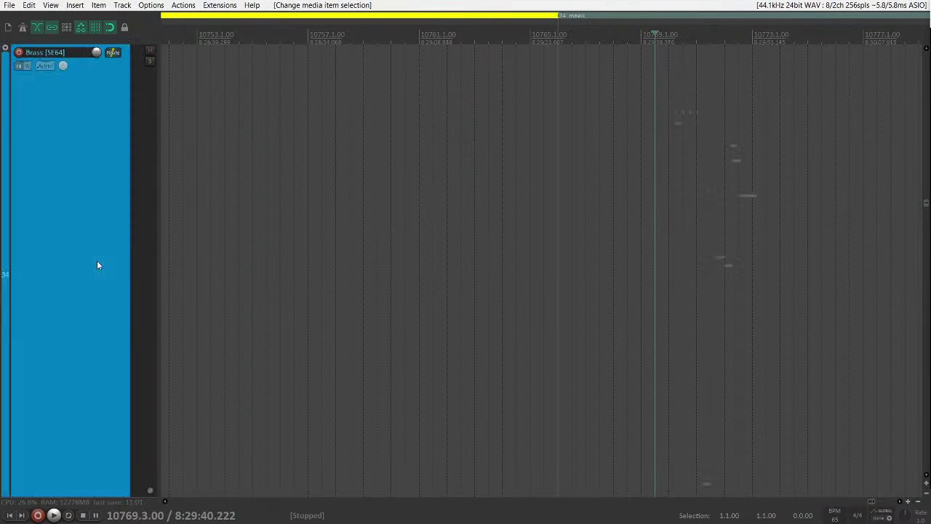
pyautogui.scroll(1, 74, 237)
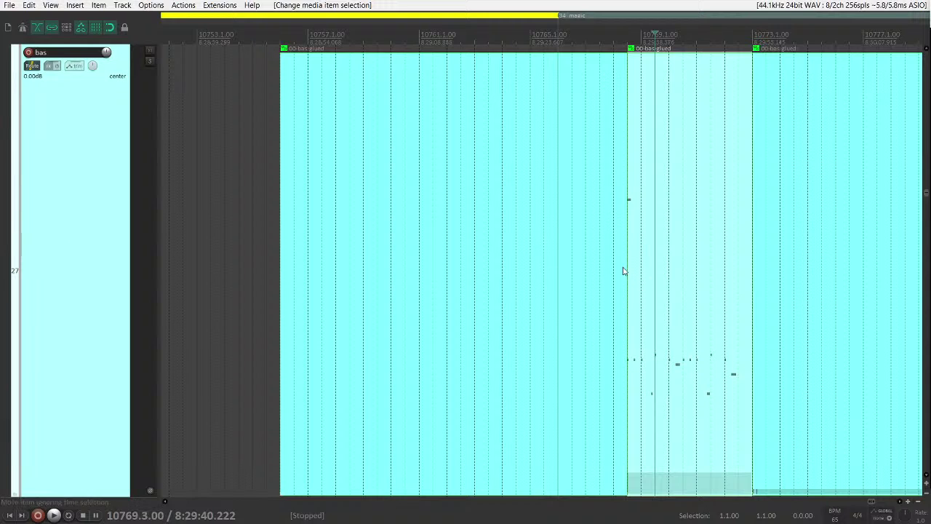
pyautogui.scroll(4, 623, 272)
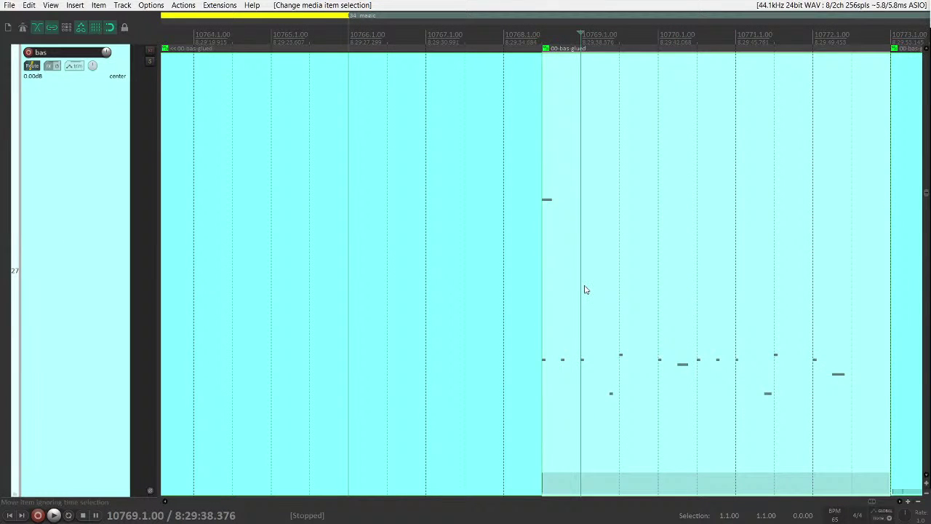
# - Open the bas item in the inline MIDI editor, select all notes except the topmost one and lower their velocities together
pyautogui.doubleClick(586, 289)
pyautogui.scroll(2, 585, 233)
pyautogui.scroll(-3, 719, 318)
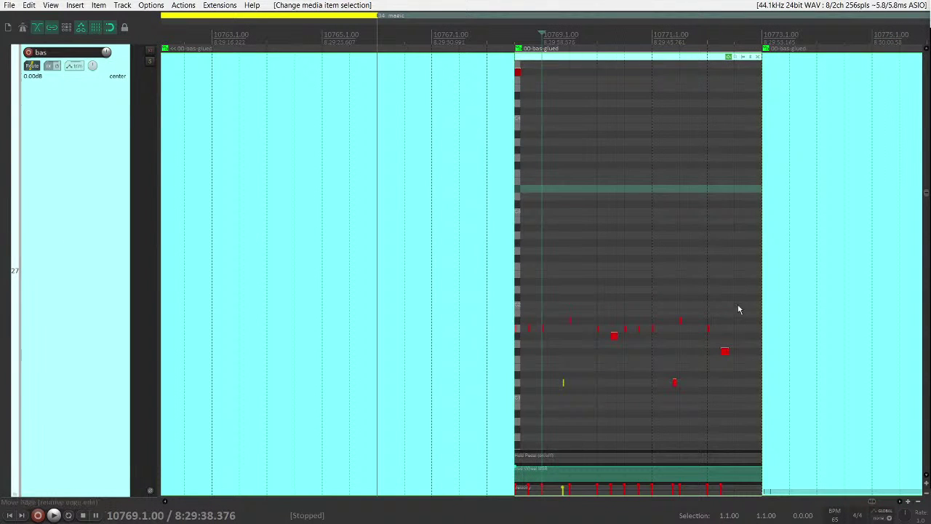
pyautogui.moveTo(745, 291); pyautogui.dragTo(516, 412)
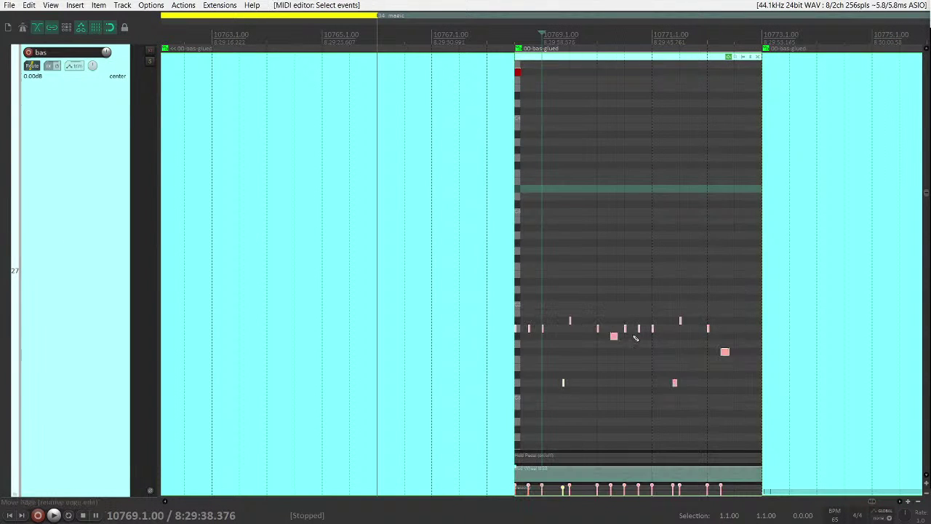
pyautogui.click(563, 384)
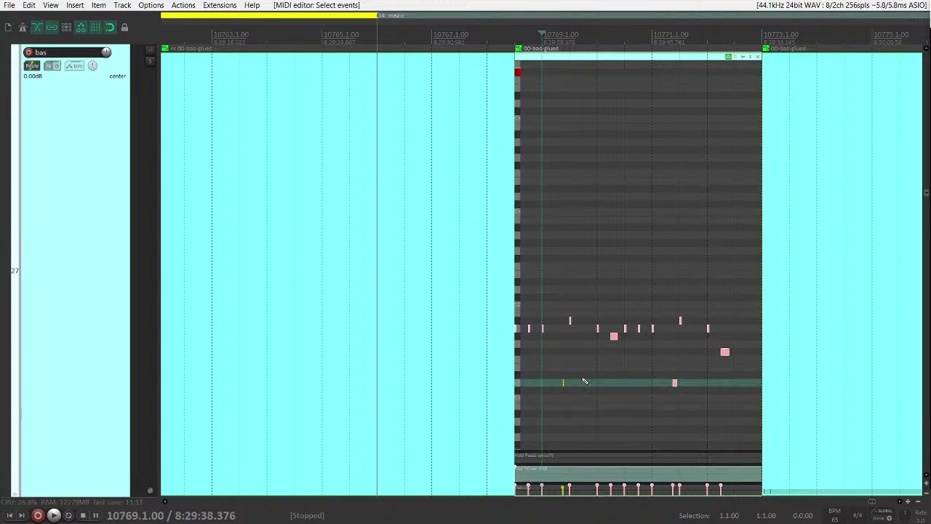
pyautogui.click(614, 336)
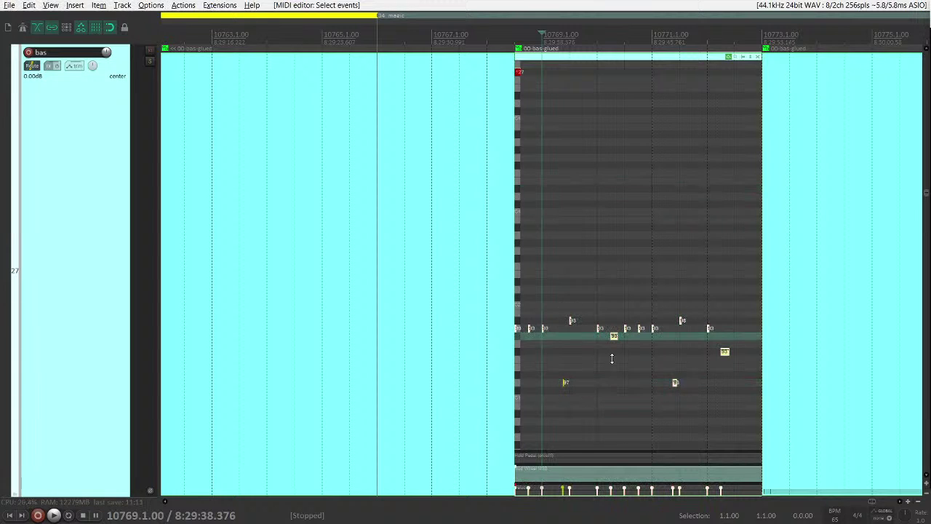
# - Play the bass passage from 10768.3.00, restore the multi-track view and stop playback
pyautogui.click(531, 312)
pyautogui.press('space')
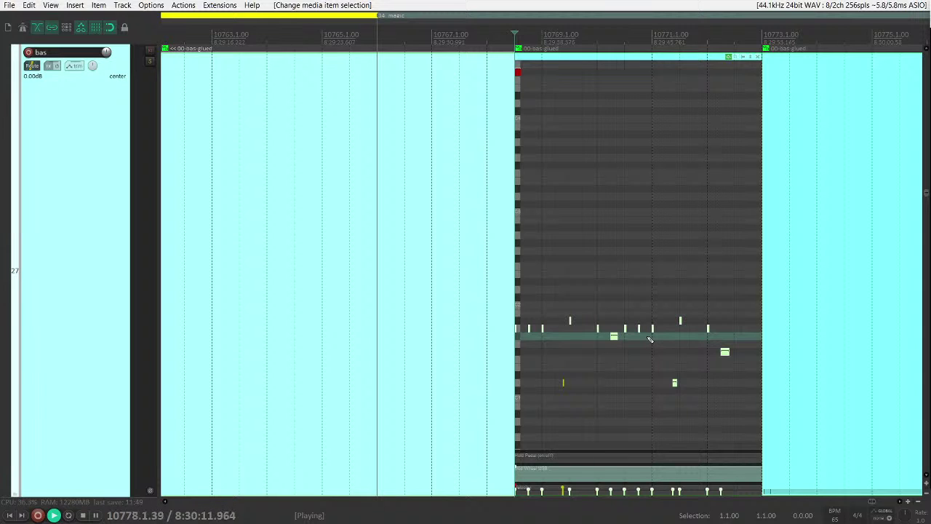
pyautogui.scroll(-5, 441, 233)
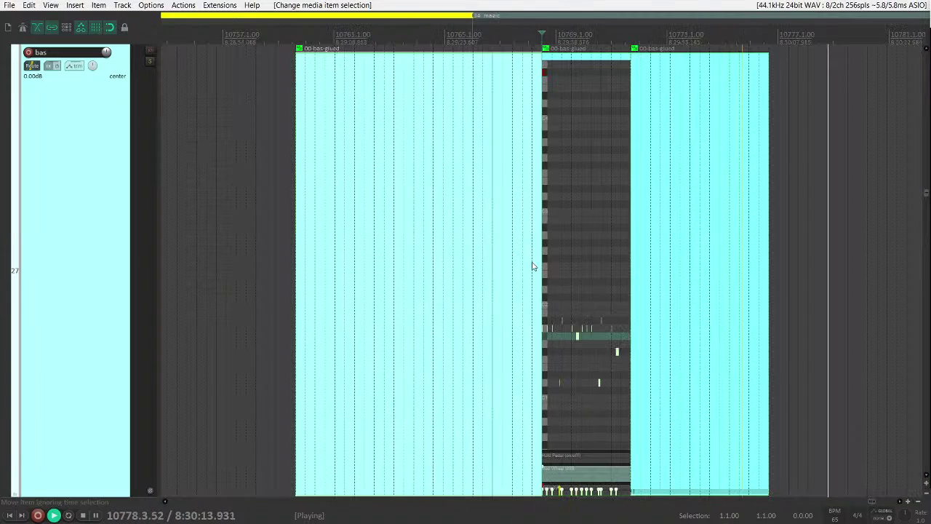
pyautogui.scroll(-6, 534, 264)
pyautogui.scroll(-3, 530, 325)
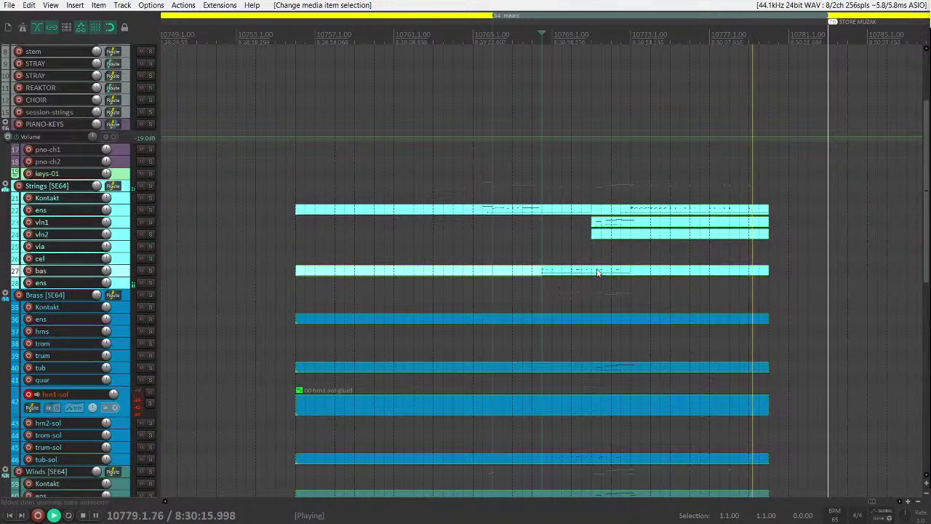
pyautogui.press('space')
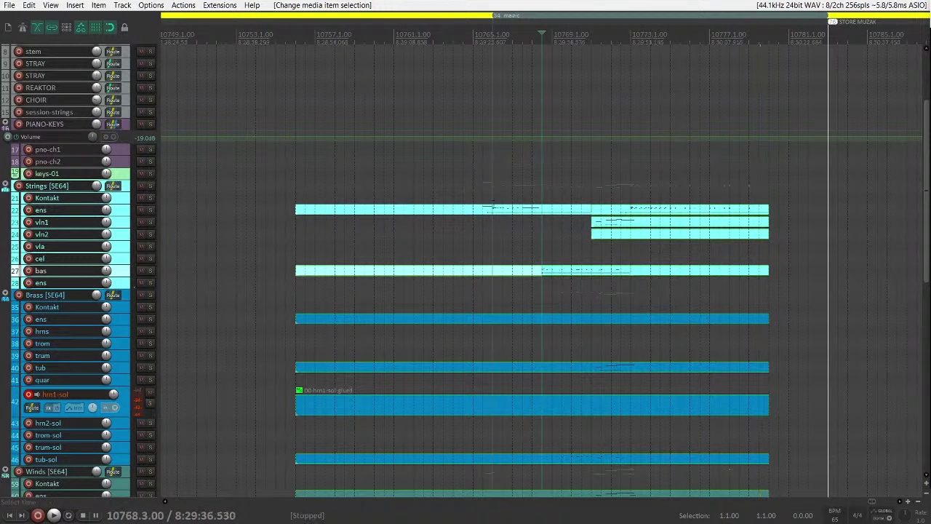
# - Set the edit cursor to 10765.1.00 and replay the magic cue with the orchestral tracks in view
pyautogui.click(482, 188)
pyautogui.scroll(-1, 426, 211)
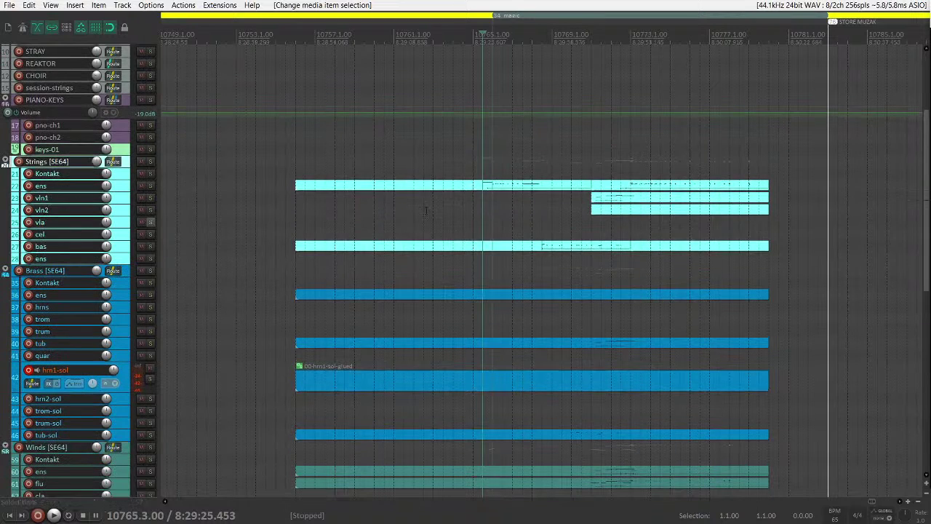
pyautogui.click(472, 150)
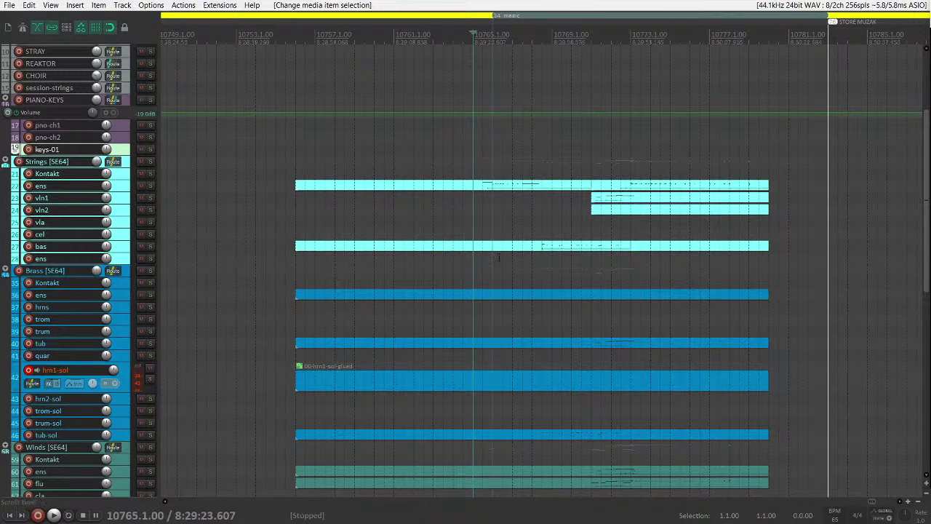
pyautogui.scroll(-1, 495, 196)
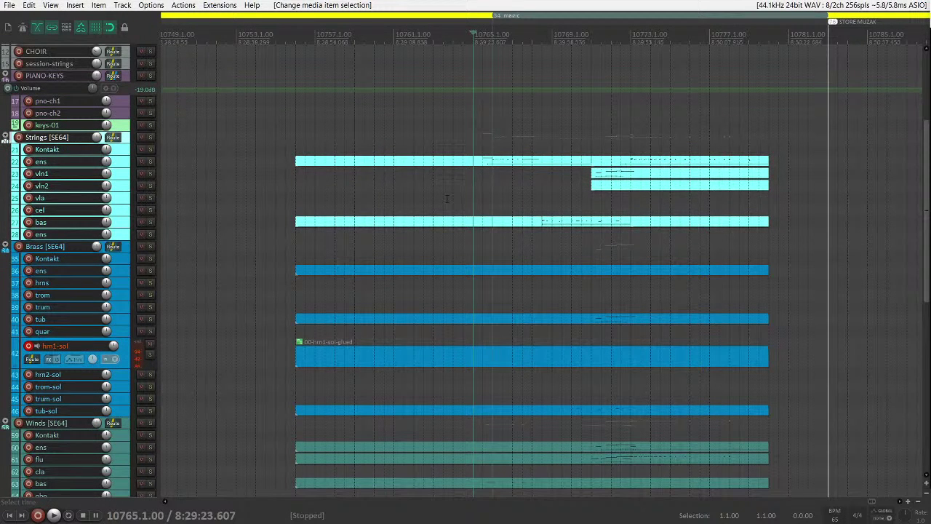
pyautogui.scroll(-1, 489, 149)
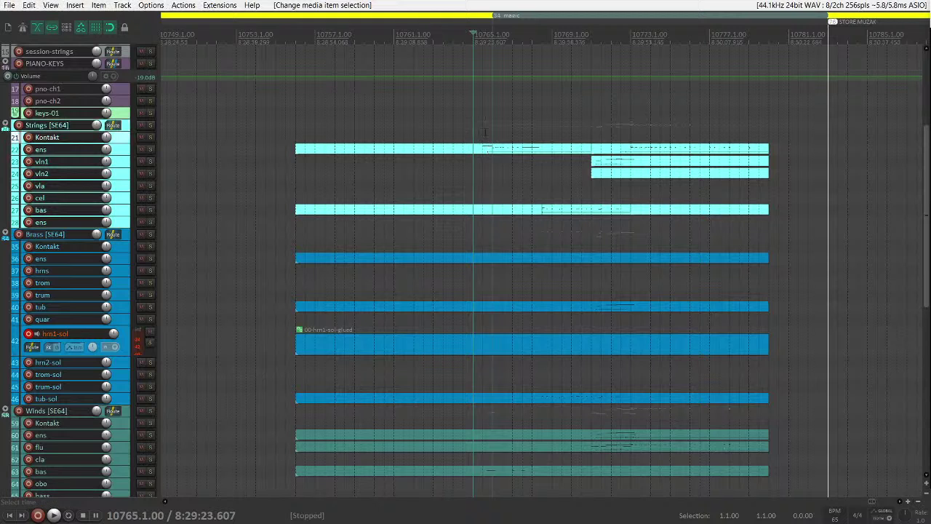
pyautogui.press('space')
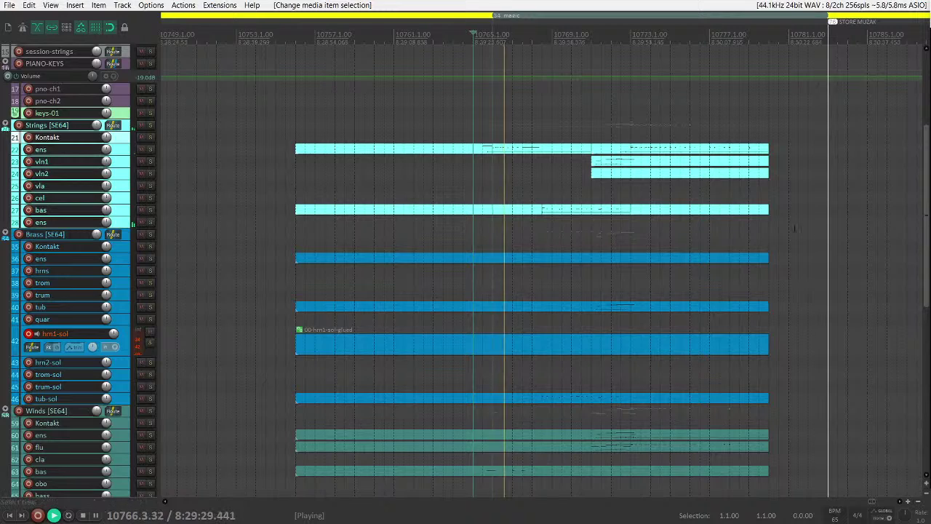
# - Follow the cue's playback, selecting the vln1 item at 10771.1.00 and the bas item under it, and stop playback
pyautogui.scroll(6, 679, 245)
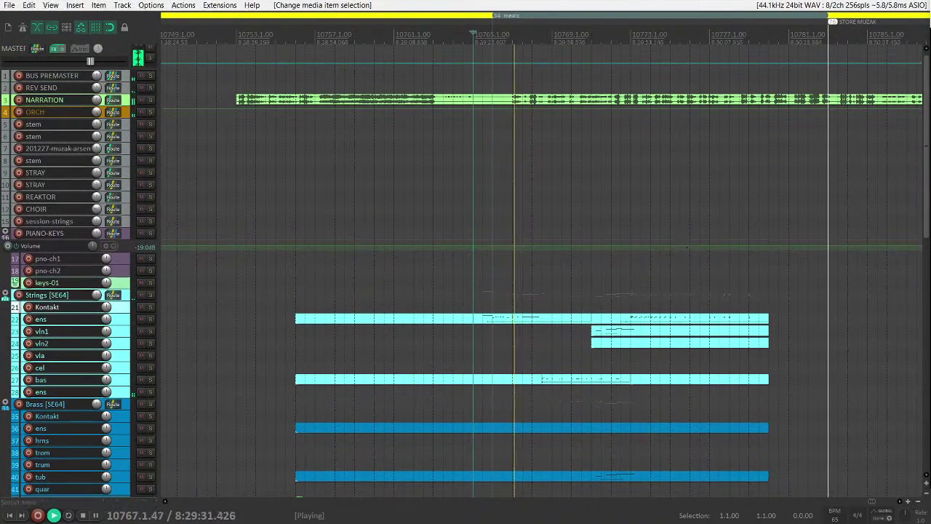
pyautogui.scroll(-1, 573, 289)
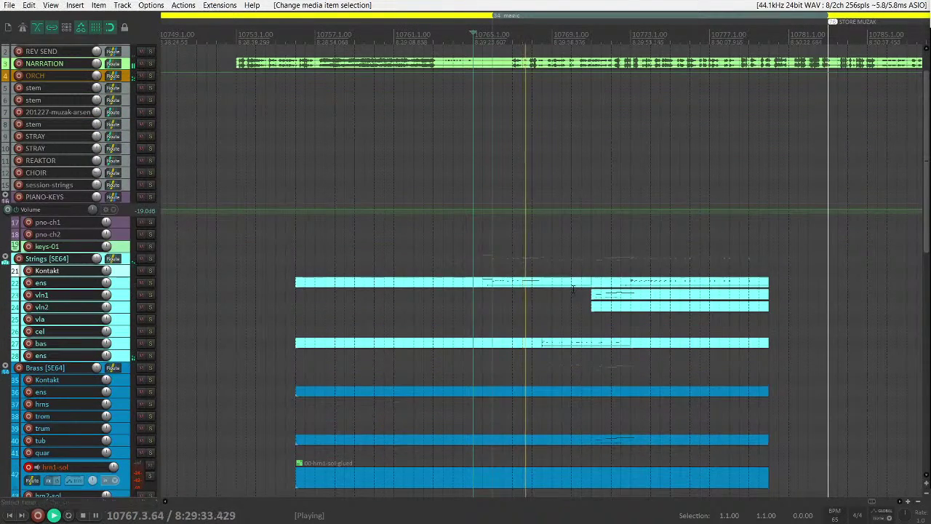
pyautogui.scroll(-1, 574, 289)
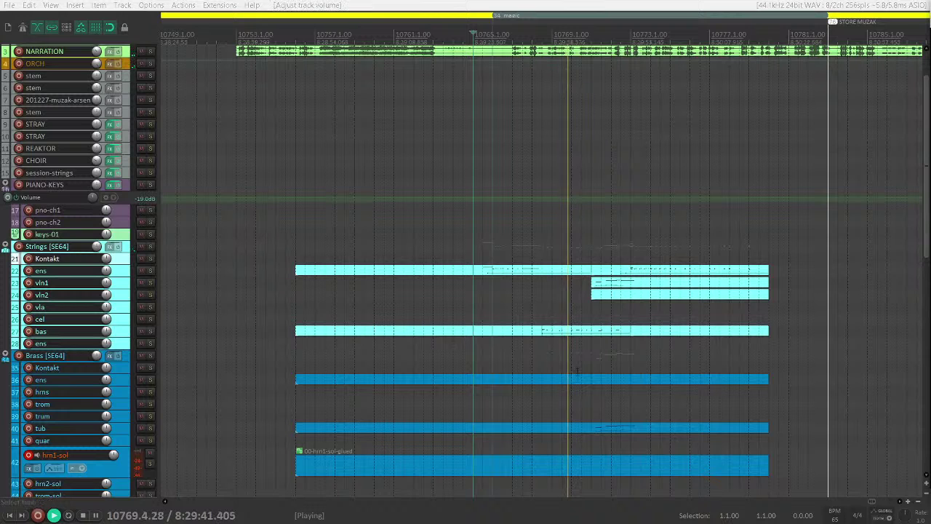
pyautogui.scroll(-2, 568, 363)
pyautogui.hscroll(3, 409, 333)
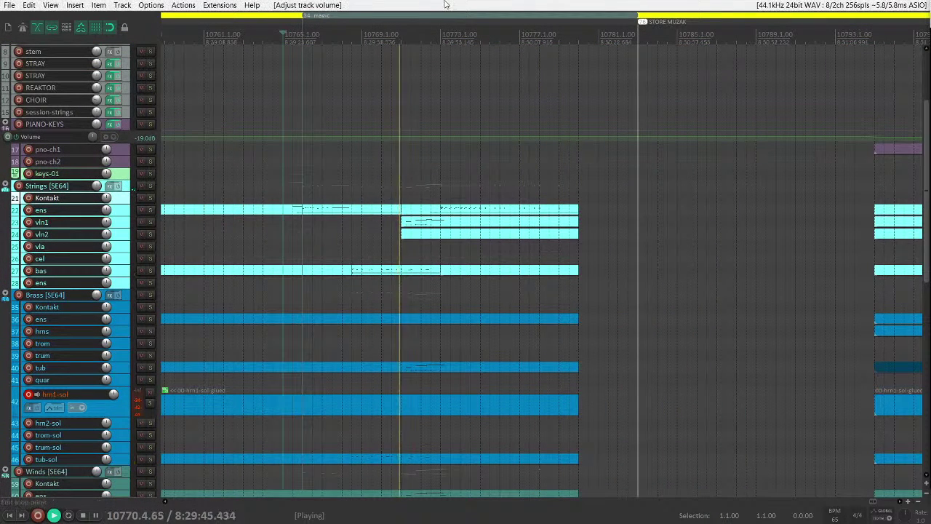
pyautogui.click(429, 224)
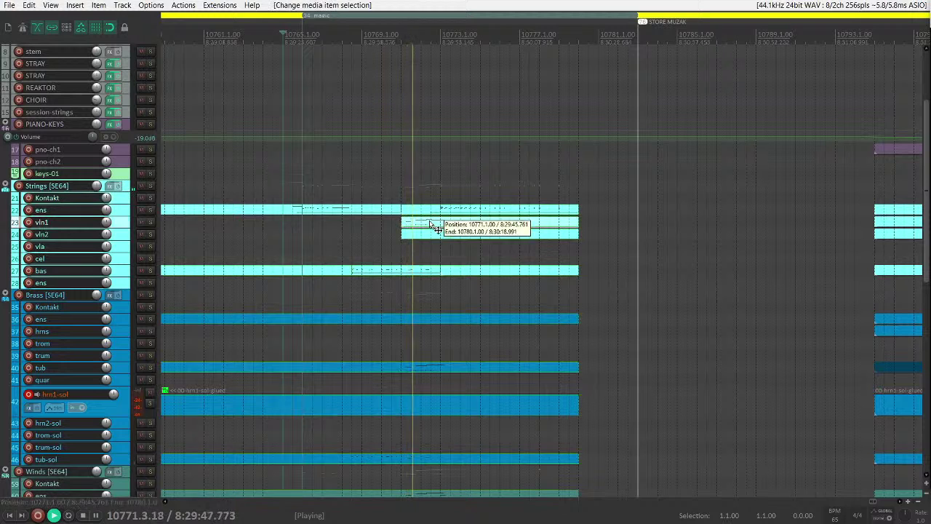
pyautogui.click(424, 270)
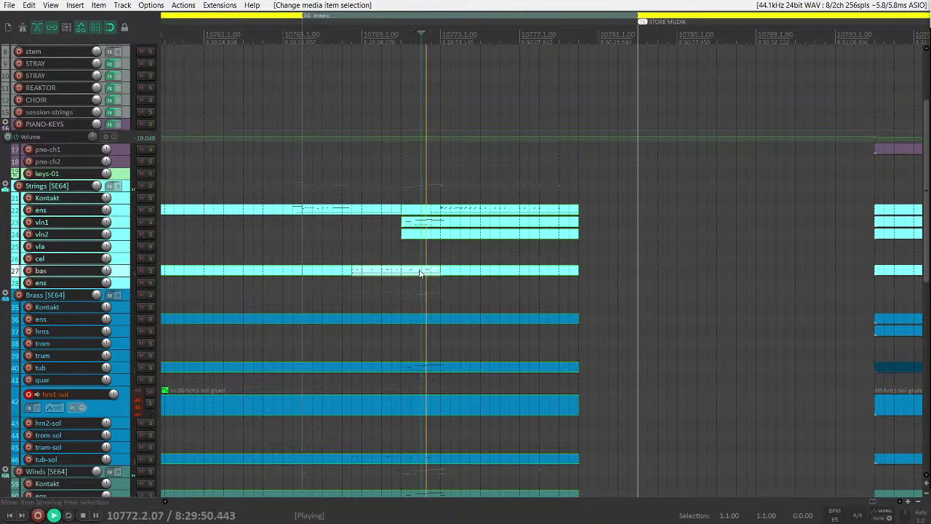
pyautogui.press('space')
# - Select the tub item that starts at 10771.1.00 in the Brass group
pyautogui.click(419, 369)
pyautogui.keyDown('ctrl'); pyautogui.click(402, 370); pyautogui.keyUp('ctrl')
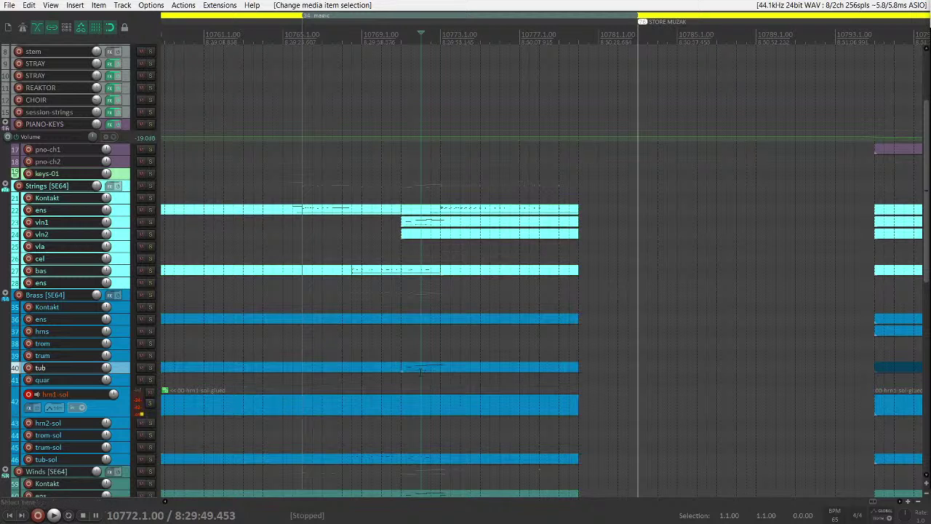
pyautogui.click(431, 368)
pyautogui.scroll(-2, 254, 387)
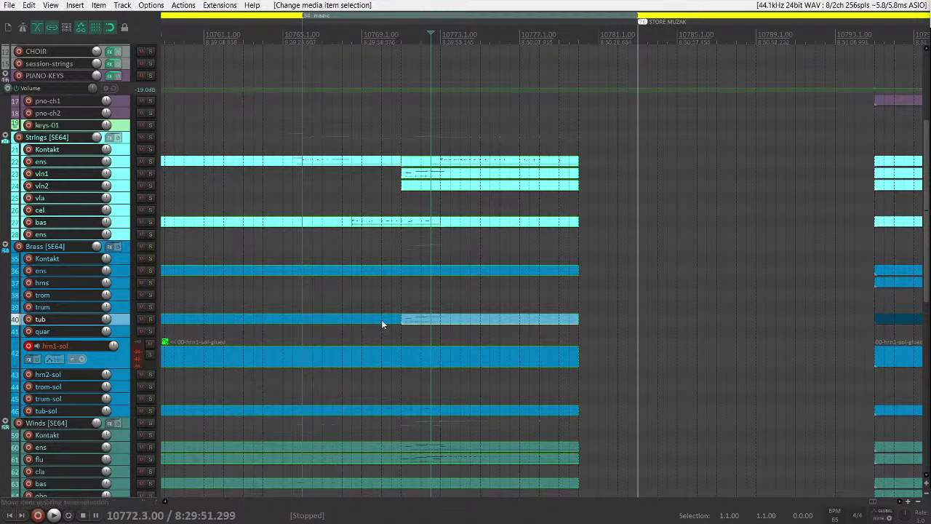
# - Ungroup the tub item that starts at 10771.1.00 and move it up to the trom track at the same start position
pyautogui.moveTo(439, 319); pyautogui.dragTo(421, 304)
pyautogui.hotkey('ctrl', 'z')
pyautogui.press('u')
pyautogui.press('-')
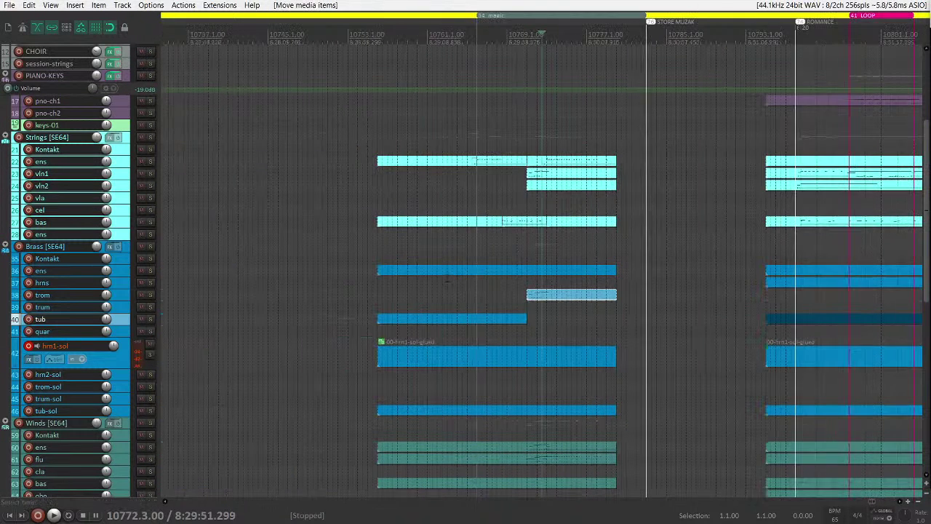
pyautogui.scroll(5, 505, 272)
pyautogui.click(518, 297)
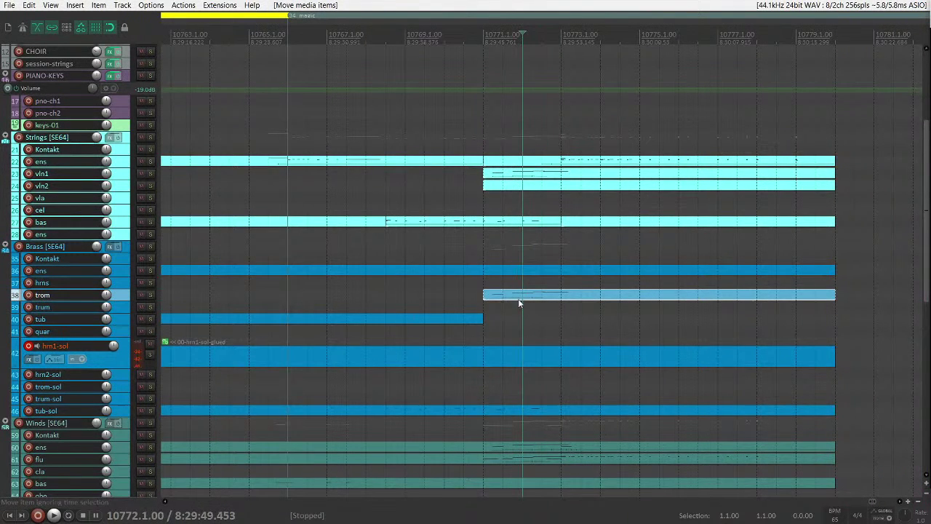
# - Show the trom item's notes full height in the inline MIDI editor, select the low note at 10771.2.00 and return to the multi-track view
pyautogui.press('`')
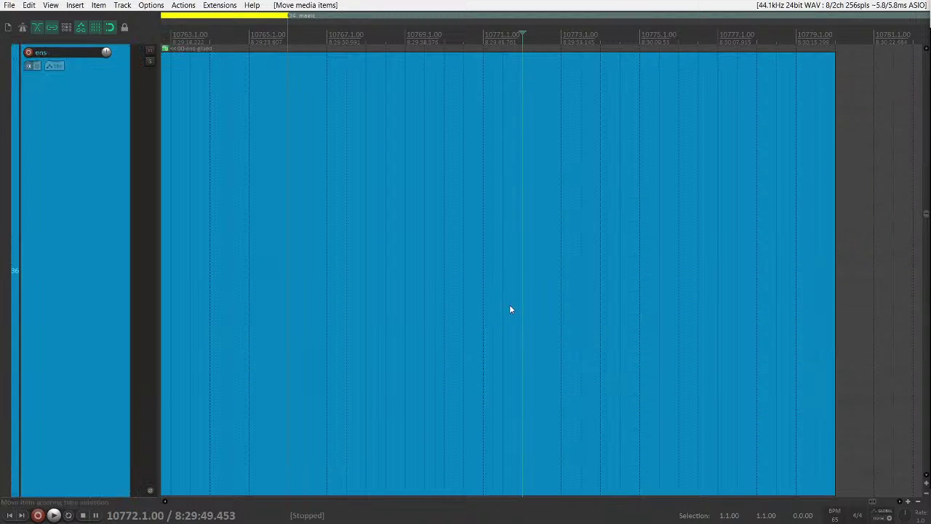
pyautogui.click(346, 279)
pyautogui.scroll(-1, 346, 279)
pyautogui.scroll(-2, 65, 320)
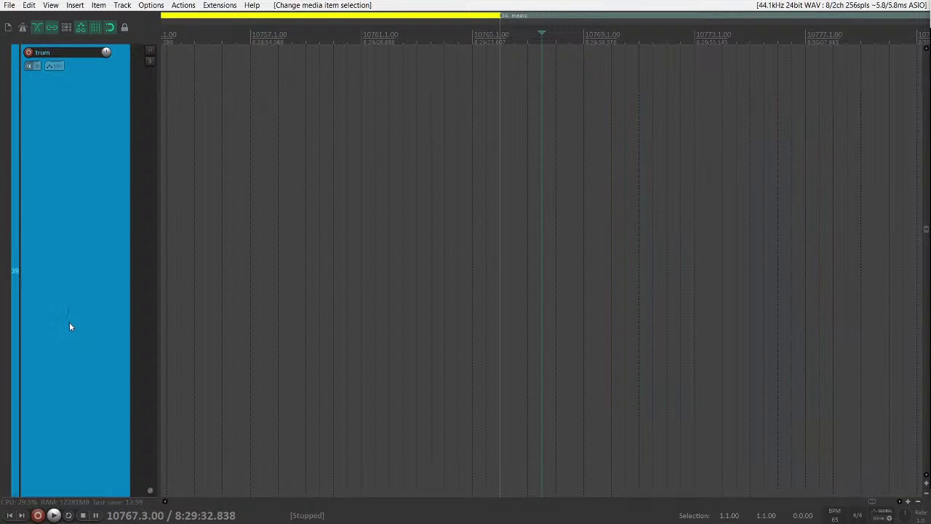
pyautogui.click(697, 295)
pyautogui.scroll(5, 697, 294)
pyautogui.doubleClick(387, 320)
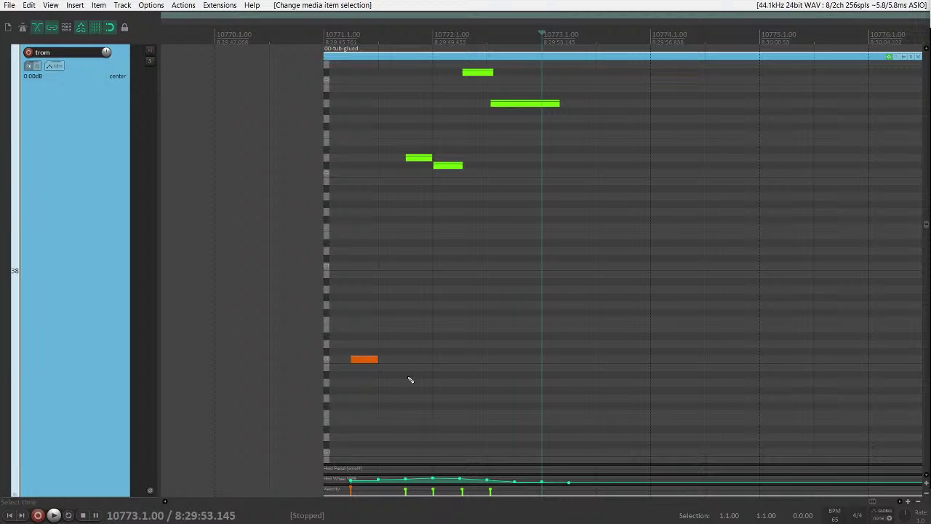
pyautogui.click(370, 360)
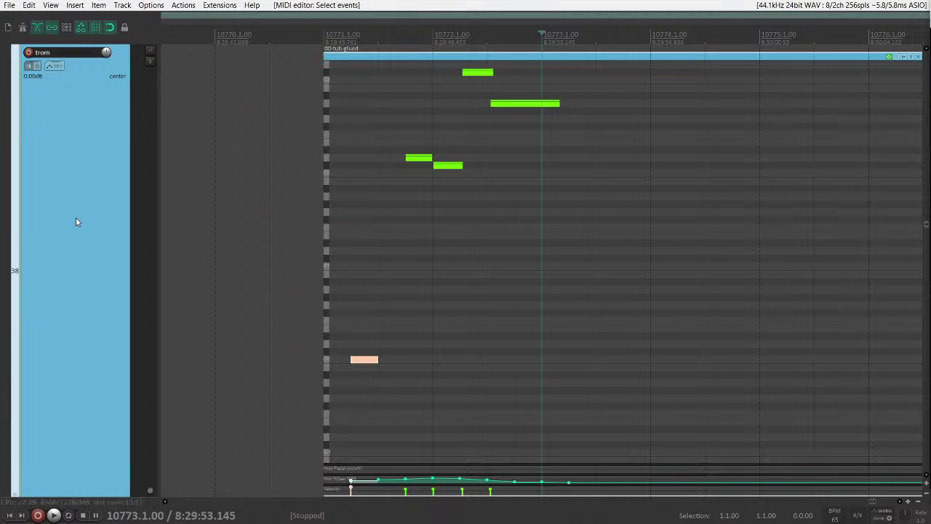
pyautogui.scroll(-5, 77, 218)
pyautogui.scroll(5, 92, 222)
pyautogui.press('`')
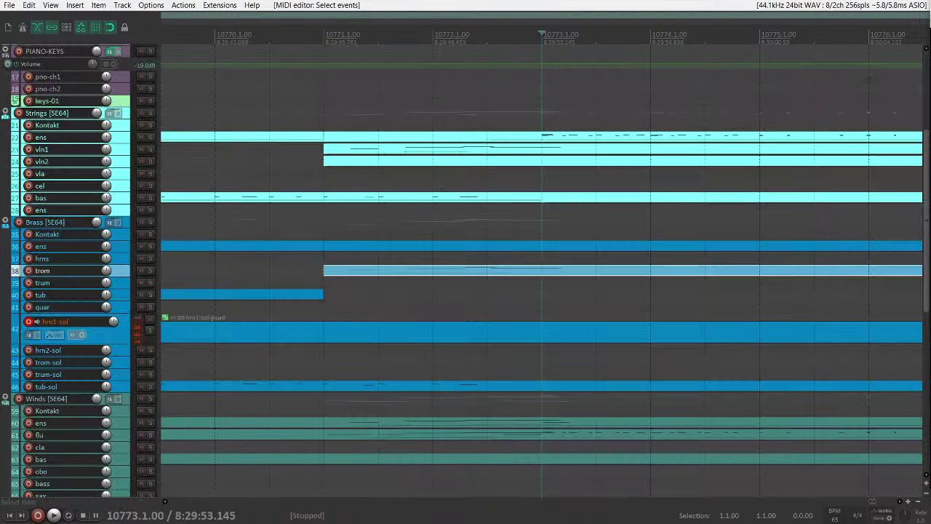
# - Play the cue from 10771.1.00 with all orchestral tracks in view and stop playback
pyautogui.click(330, 233)
pyautogui.press('space')
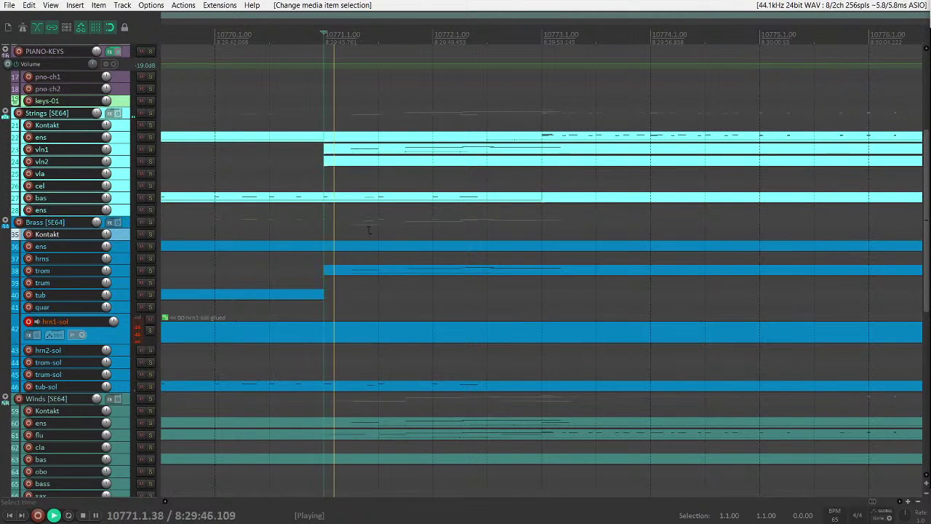
pyautogui.press('space')
# - Lower the velocity of the four upper notes in the trom item's inline MIDI editor
pyautogui.click(428, 272)
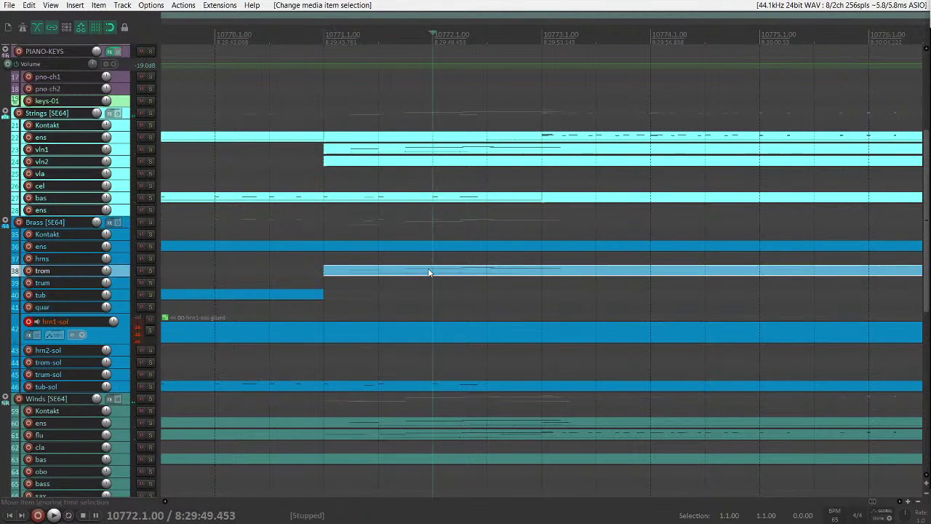
pyautogui.doubleClick(429, 273)
pyautogui.moveTo(421, 221); pyautogui.dragTo(538, 69)
pyautogui.moveTo(519, 126); pyautogui.dragTo(520, 163)
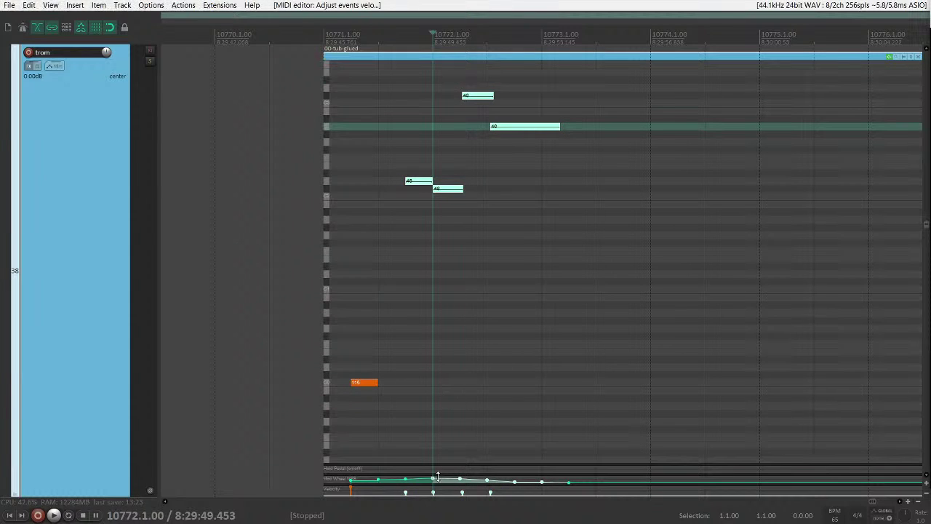
# - Enlarge the trom item's Mod Wheel lane, redraw its curve as a lower, gentler swell, and audition it from 10771.3.00
pyautogui.moveTo(437, 477); pyautogui.dragTo(436, 367)
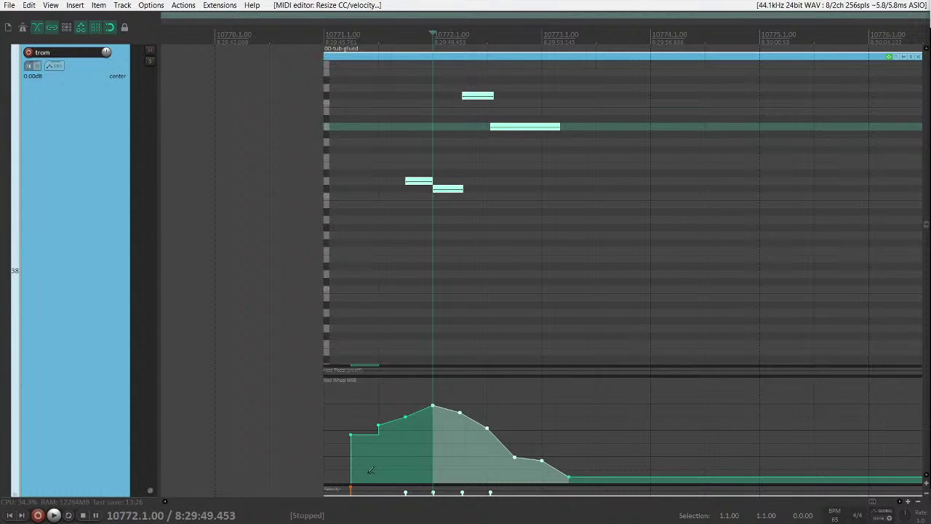
pyautogui.moveTo(353, 471)
pyautogui.mouseDown()
pyautogui.moveTo(473, 459)
pyautogui.moveTo(587, 463)
pyautogui.mouseUp()
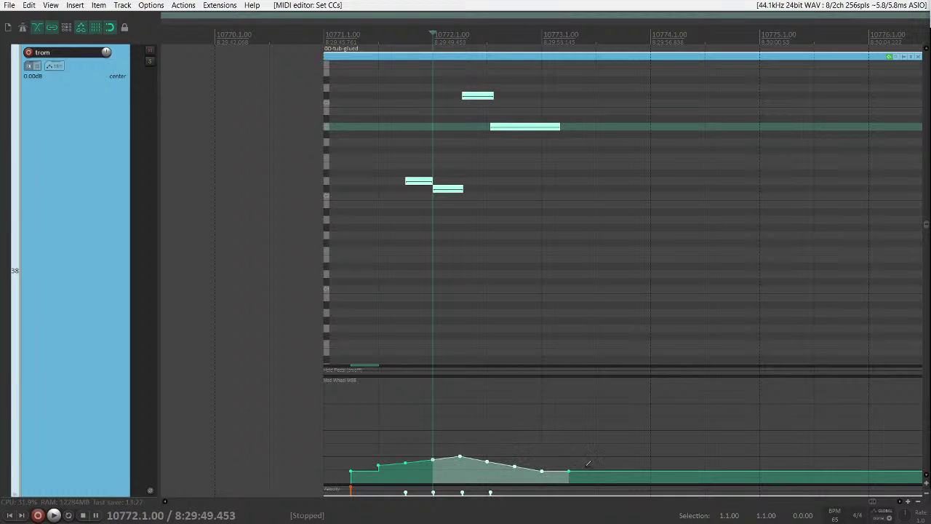
pyautogui.click(398, 204)
pyautogui.press('space')
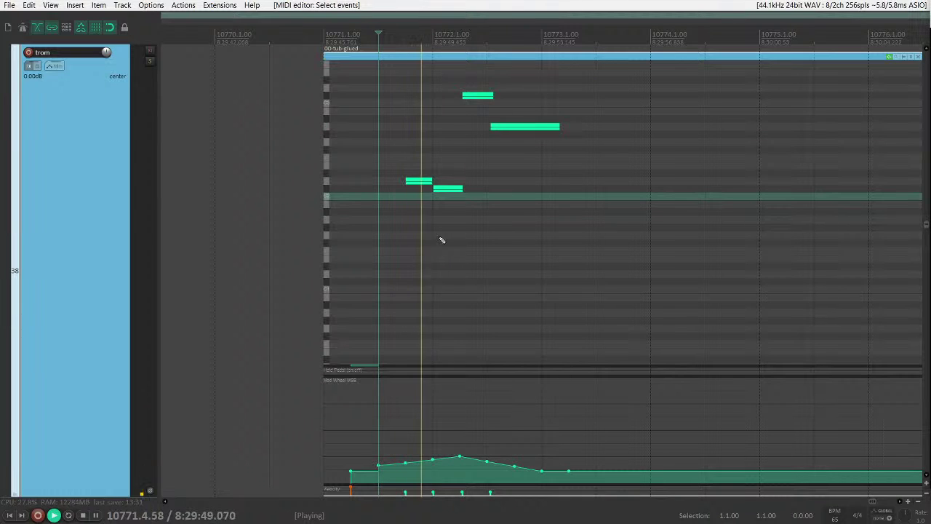
pyautogui.press('space')
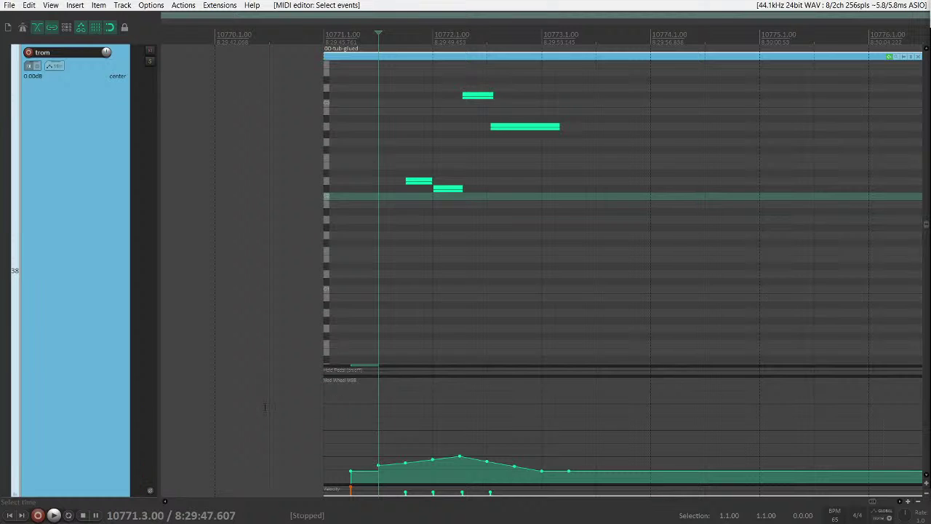
# - Return to the multi-track view and move the trom item up to the hrns track, keeping its start at 10771.1.00
pyautogui.scroll(-1, 88, 399)
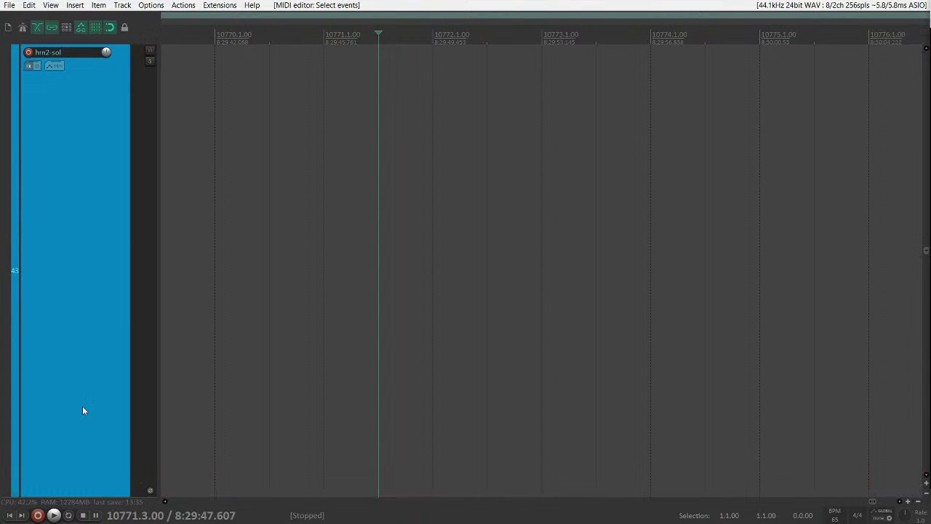
pyautogui.scroll(8, 82, 406)
pyautogui.scroll(-3, 81, 406)
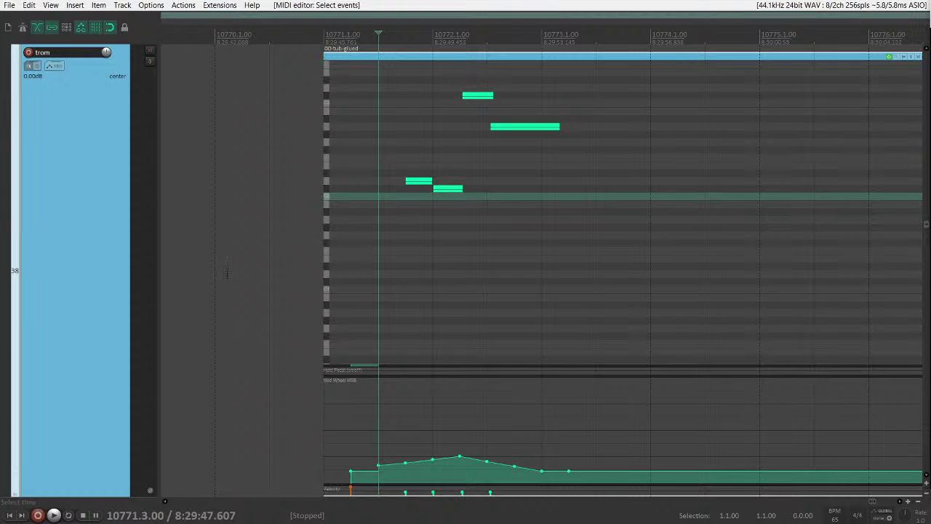
pyautogui.scroll(-3, 227, 273)
pyautogui.press('Right')
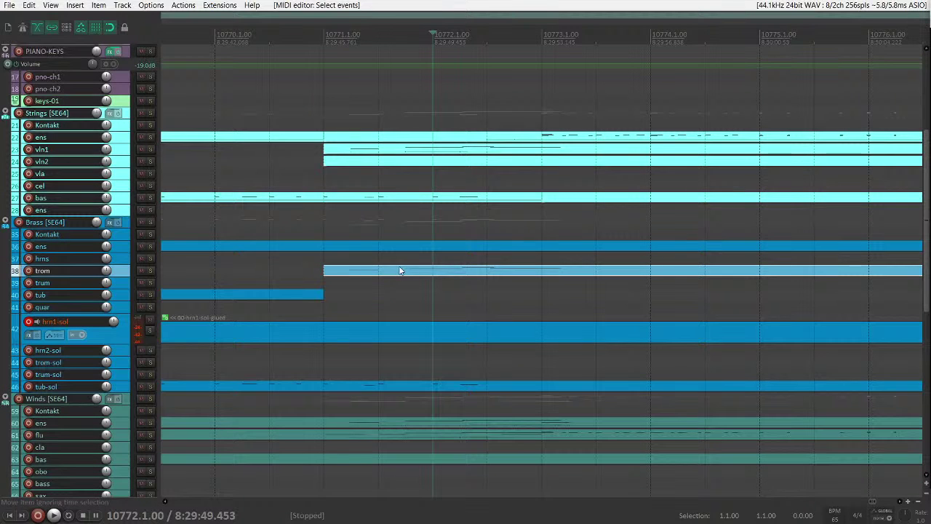
pyautogui.moveTo(400, 270); pyautogui.dragTo(364, 263)
# - Show the hrns track full height, play its part from 10771.3.00 and stop playback
pyautogui.press('`')
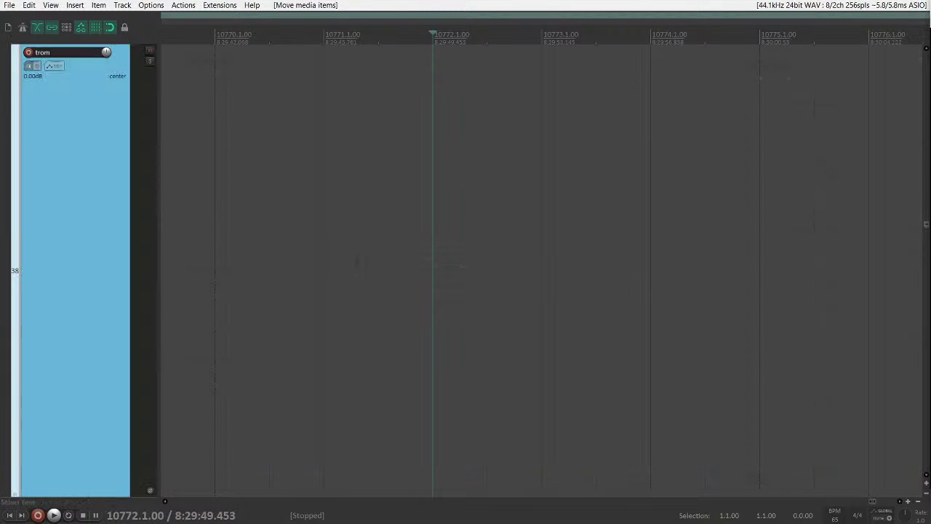
pyautogui.press('Up')
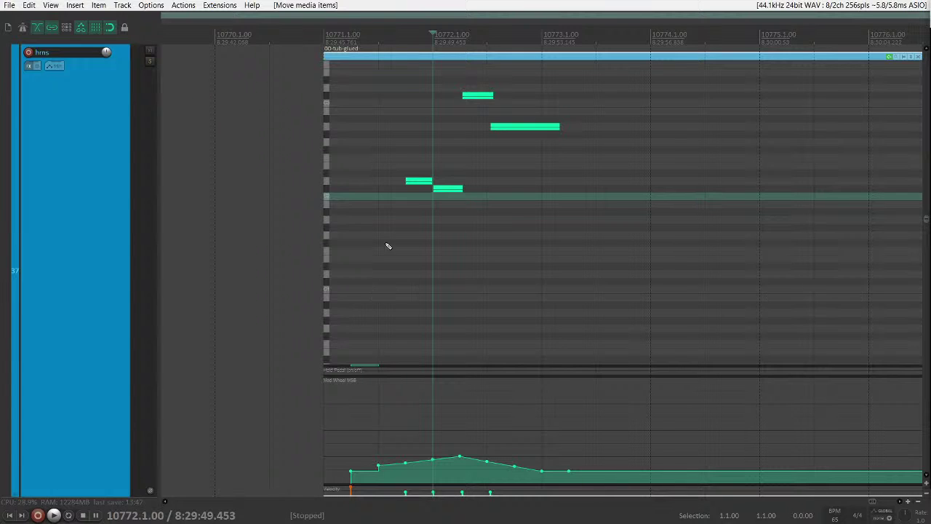
pyautogui.click(362, 220)
pyautogui.press('space')
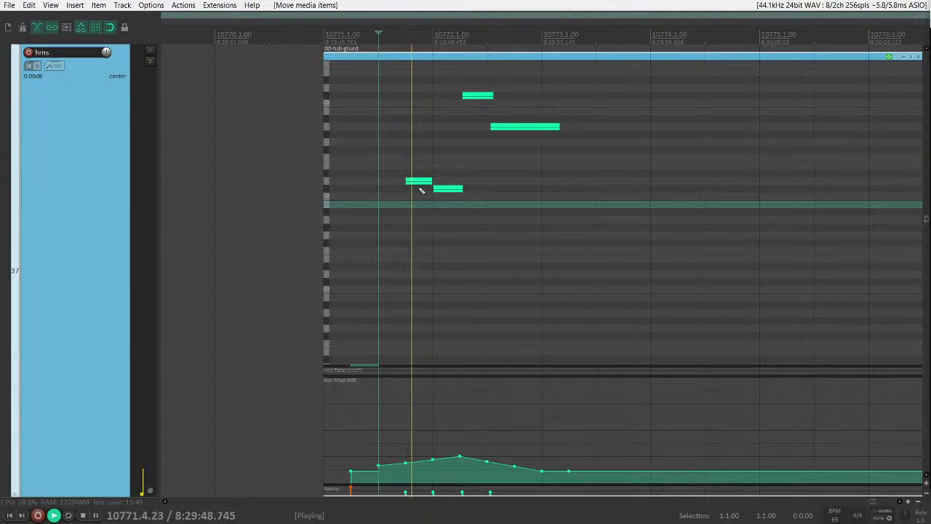
pyautogui.press('space')
# - Transpose the four upper notes of the hrns item up 12 semitones and audition them from 10771.3.00
pyautogui.hotkey('ctrl', 'a')
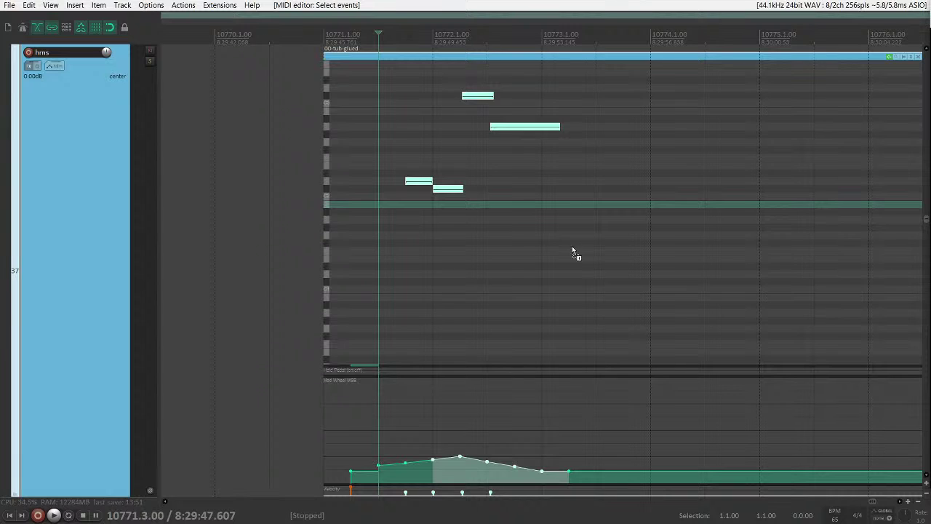
pyautogui.press('Up')
pyautogui.press('Up')
pyautogui.press('Up')
pyautogui.press('Up')
pyautogui.press('Up')
pyautogui.press('Up')
pyautogui.press('Up')
pyautogui.press('Up')
pyautogui.press('Up')
pyautogui.press('Up')
pyautogui.press('Up')
pyautogui.press('Up')
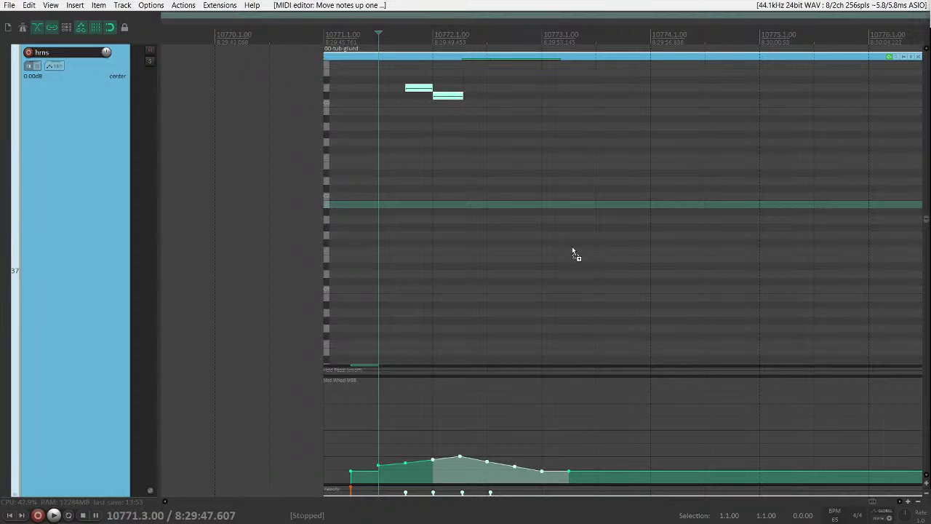
pyautogui.press('space')
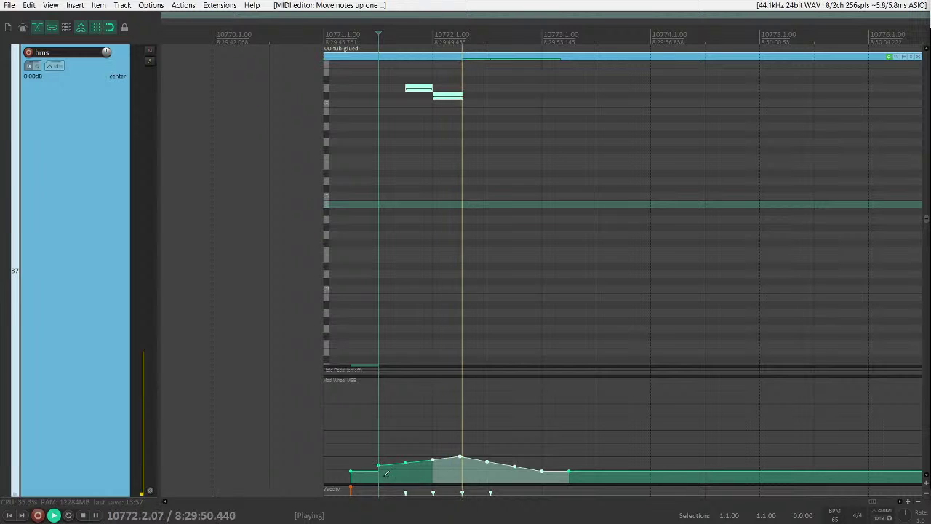
pyautogui.press('space')
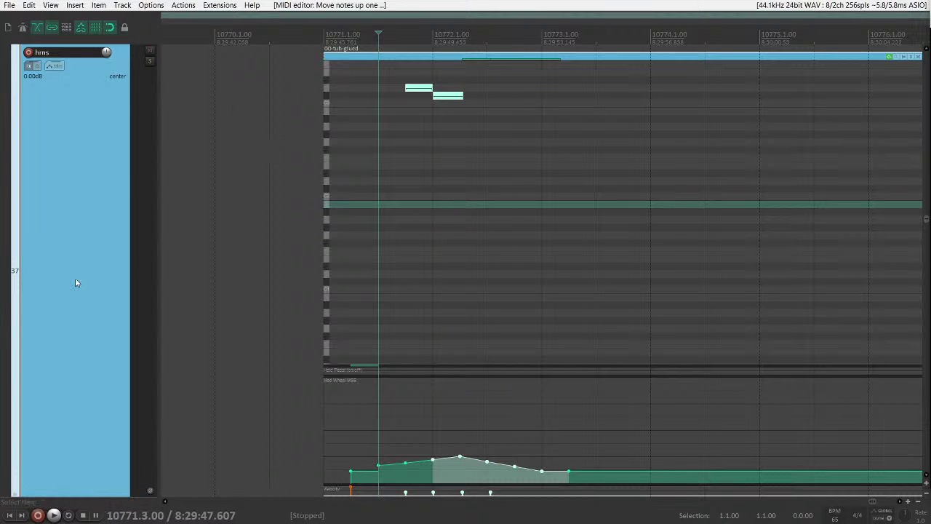
# - Split and ungroup the hrn1-sol item at 10771.1.00, and replace its second part with the item from the hrns track
pyautogui.press('`')
pyautogui.scroll(-4, 370, 272)
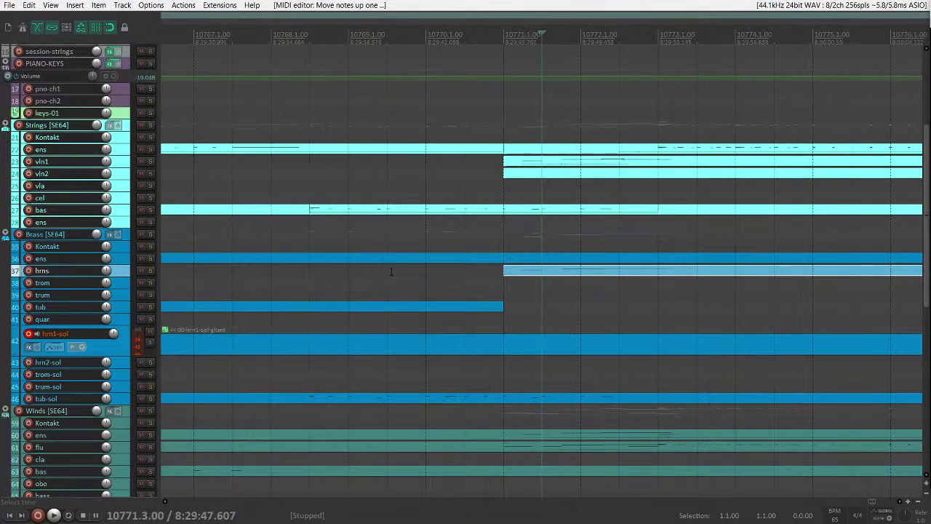
pyautogui.moveTo(469, 276); pyautogui.dragTo(468, 277)
pyautogui.click(426, 356)
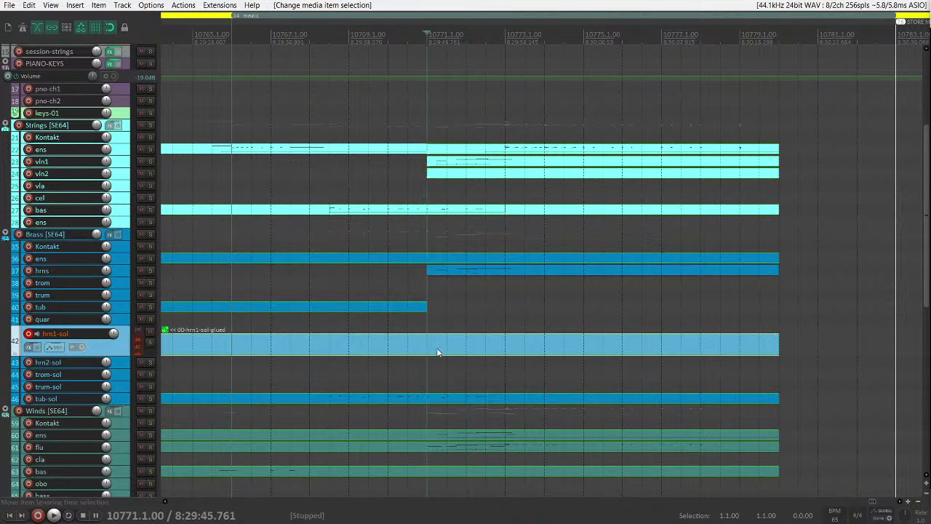
pyautogui.press('u')
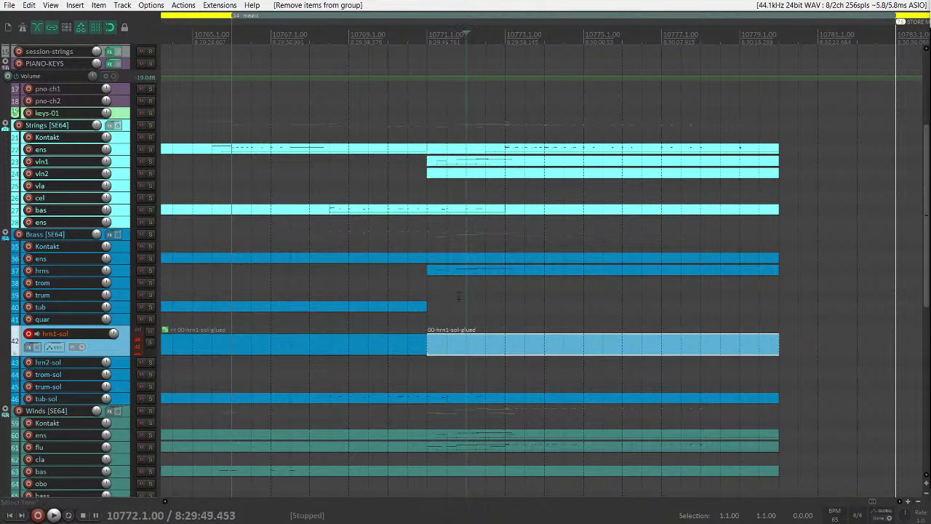
pyautogui.moveTo(466, 345); pyautogui.dragTo(440, 346)
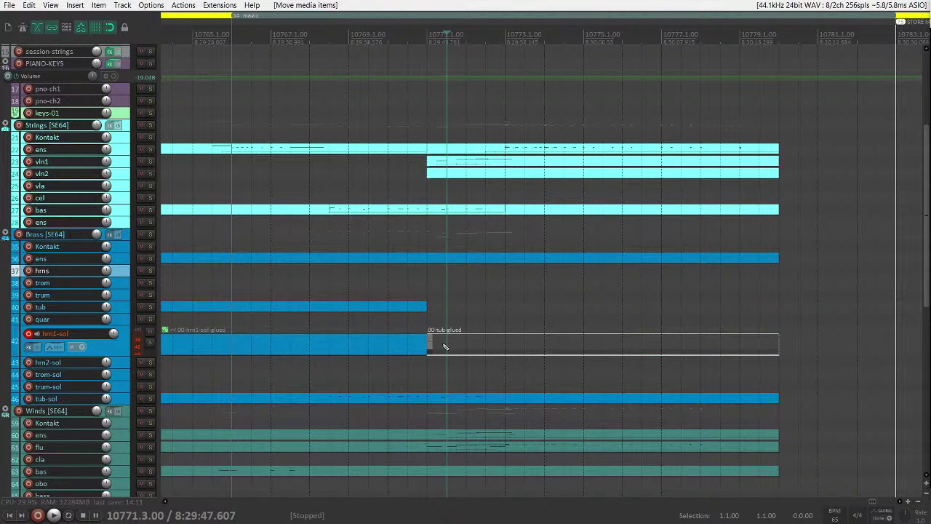
# - Show the hrn1-sol track full height, play the cue from 10771.3.00, restore the multi-track view and stop playback
pyautogui.press('`')
pyautogui.scroll(-1, 7, 280)
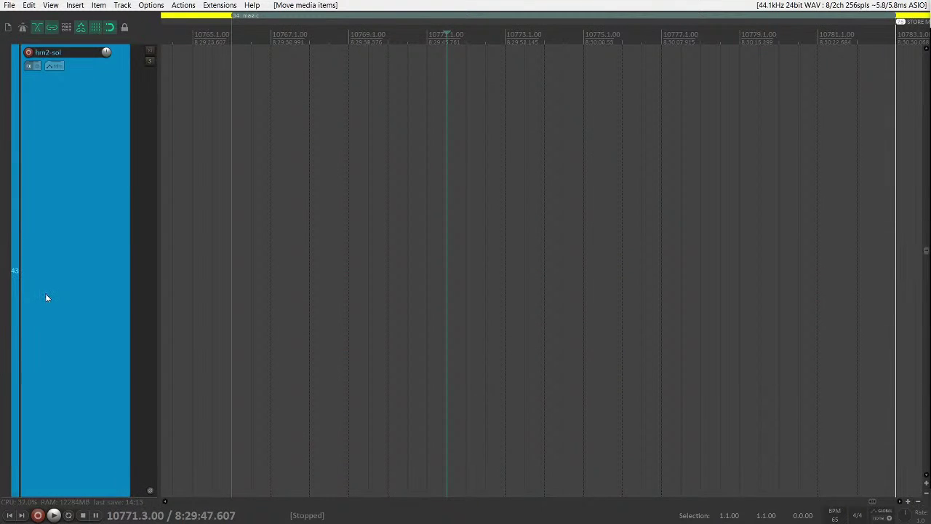
pyautogui.scroll(1, 45, 292)
pyautogui.scroll(-1, 45, 292)
pyautogui.scroll(1, 45, 292)
pyautogui.press('space')
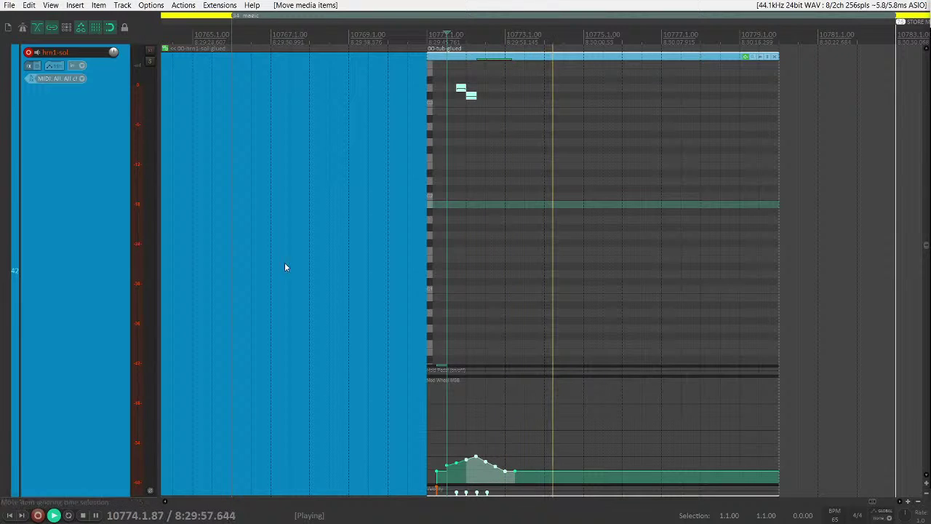
pyautogui.scroll(-5, 83, 288)
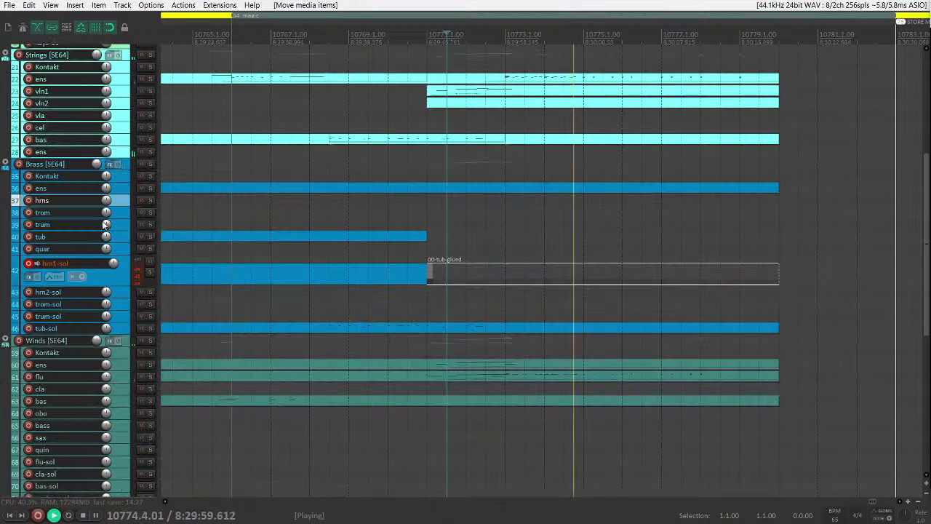
pyautogui.press('space')
# - Set the edit cursor to 10773.1.00 and open the Strings ens item starting at 10771.1.00 in the inline MIDI editor
pyautogui.click(512, 82)
pyautogui.scroll(5, 518, 84)
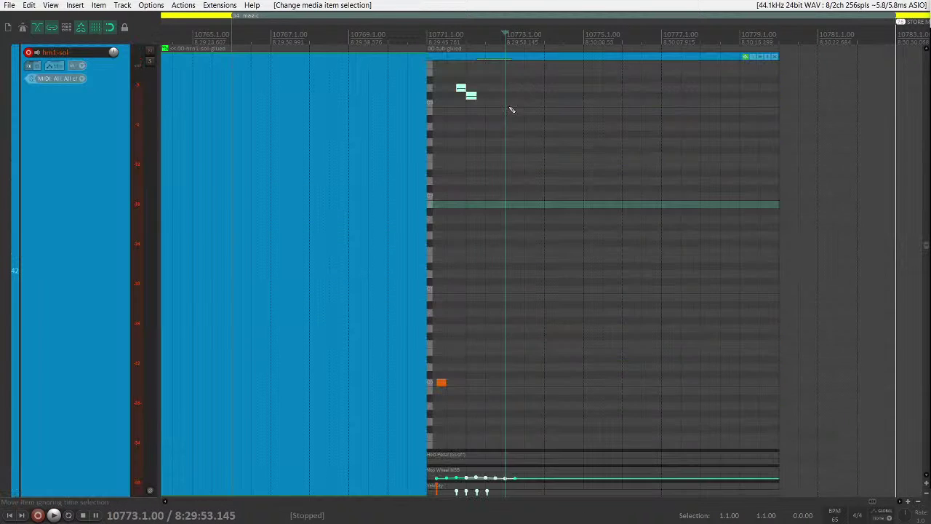
pyautogui.scroll(-3, 124, 200)
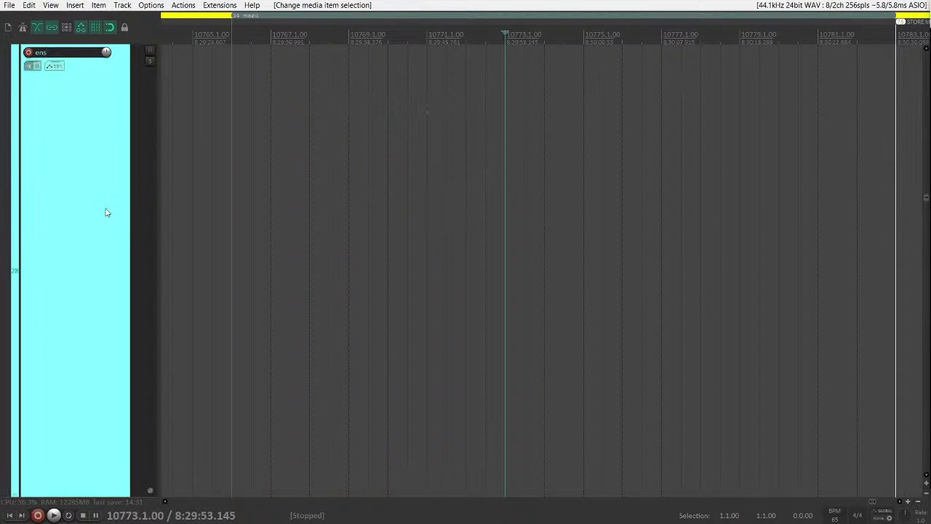
pyautogui.scroll(-2, 100, 209)
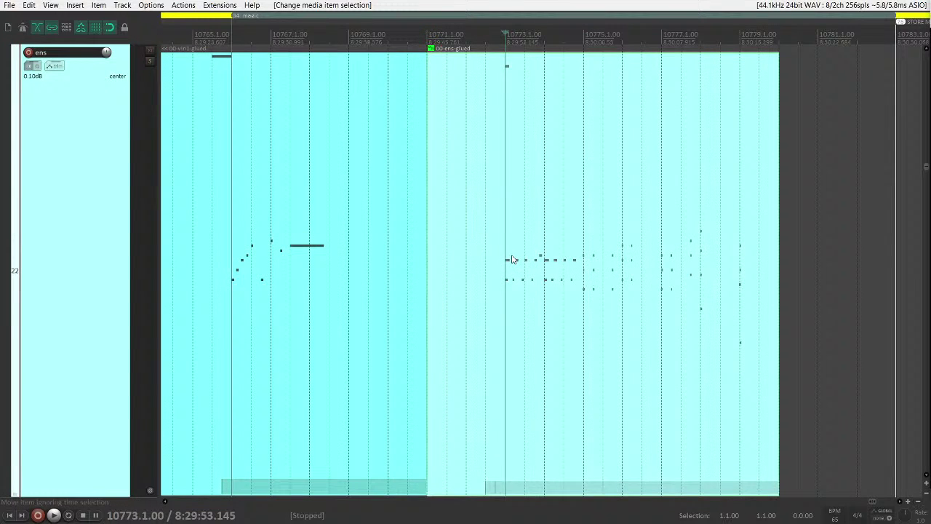
pyautogui.doubleClick(511, 259)
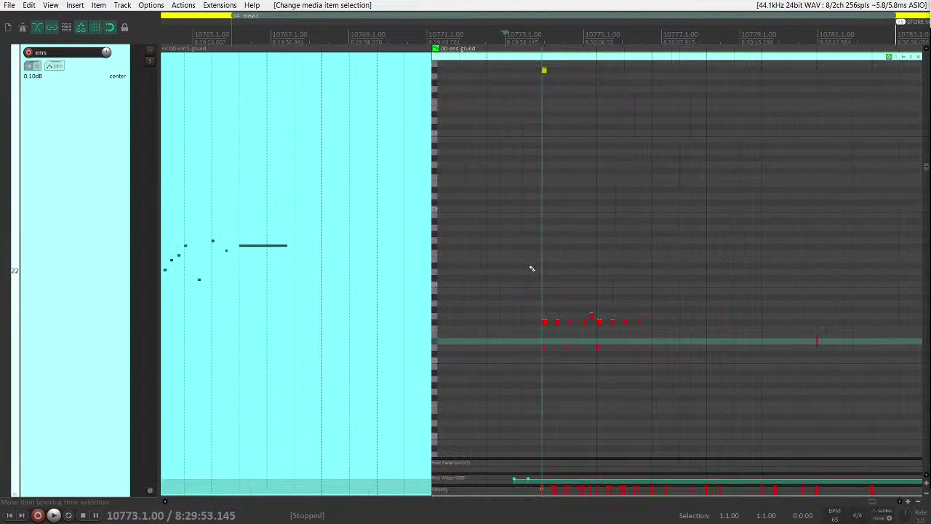
# - Select the Strings ens notes from 10773.1.00 onward in the inline editor and lower their velocities
pyautogui.rightClick(524, 273)
pyautogui.click(510, 270)
pyautogui.moveTo(510, 270); pyautogui.dragTo(742, 437)
pyautogui.scroll(5, 613, 334)
pyautogui.click(624, 321)
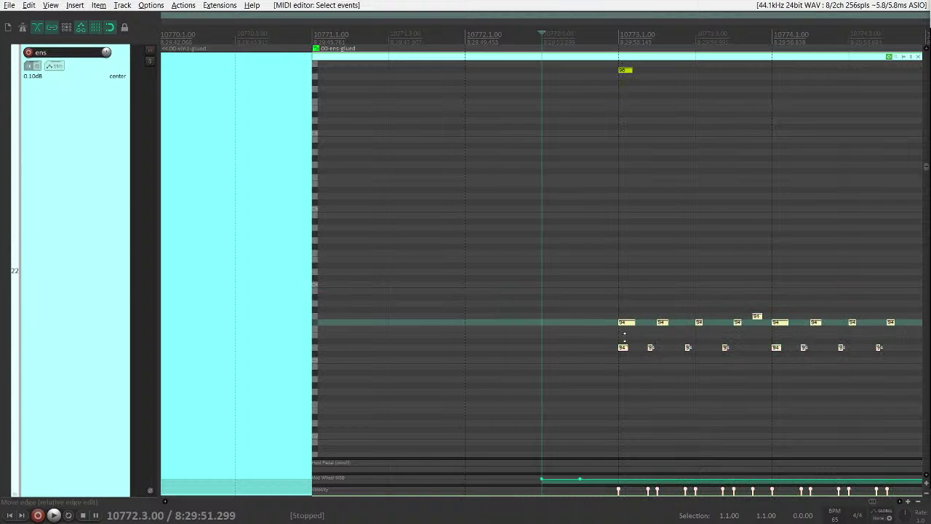
pyautogui.click(608, 309)
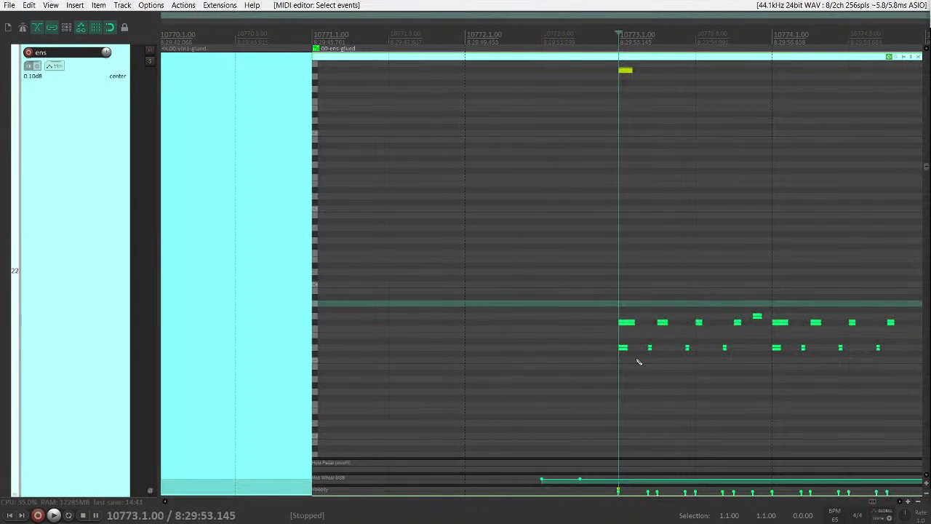
# - Play the Strings ens part from 10773.1.00 and restore the multi-track view during playback
pyautogui.press('space')
pyautogui.scroll(-2, 619, 349)
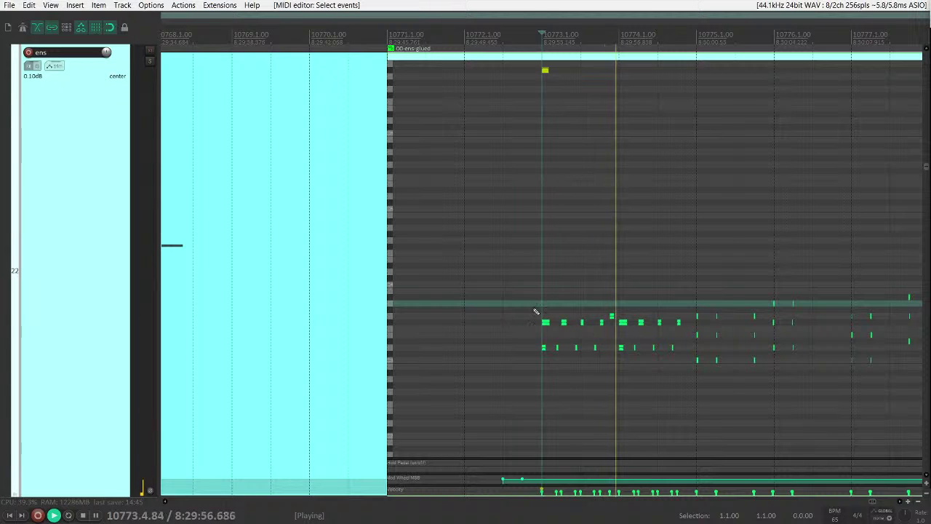
pyautogui.scroll(-5, 62, 323)
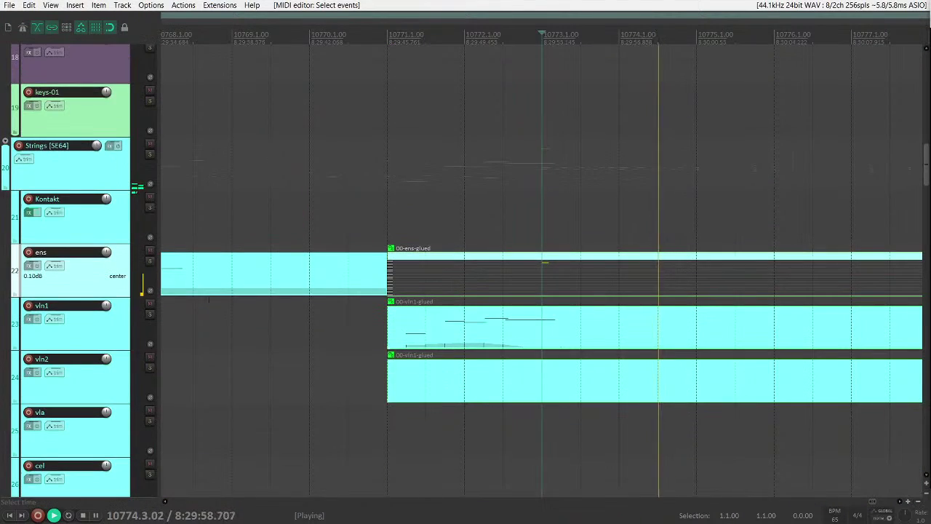
pyautogui.press('`')
pyautogui.scroll(-2, 514, 269)
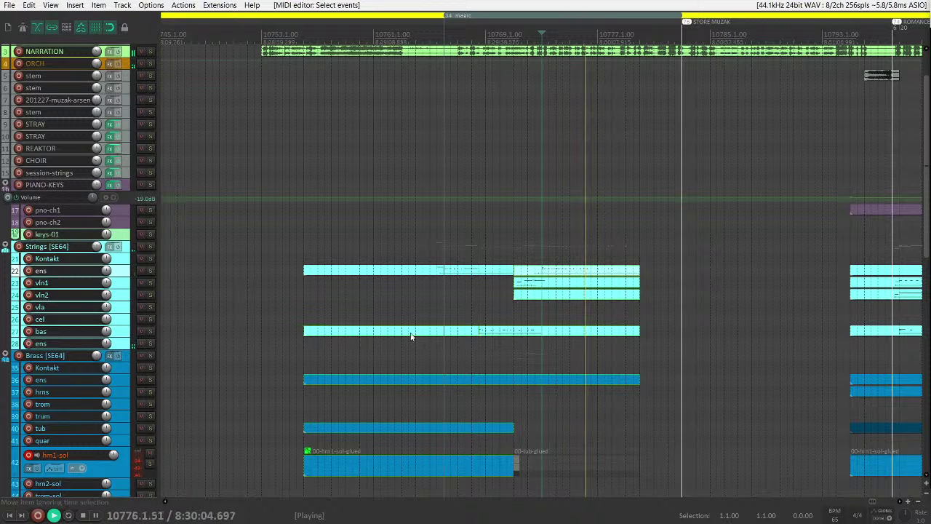
pyautogui.scroll(-2, 106, 416)
pyautogui.scroll(-1, 106, 416)
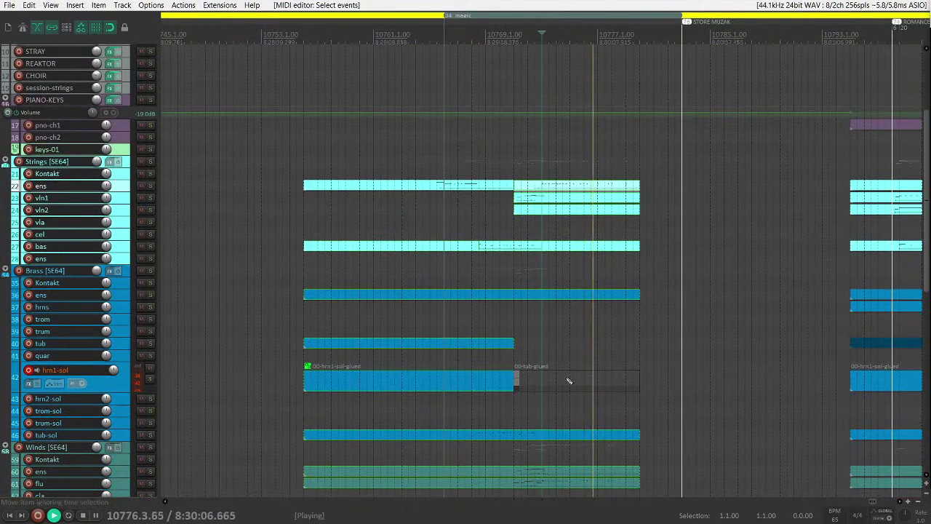
# - Disarm recording on the hrn1-sol track, listen to the rest of the magic cue and stop playback
pyautogui.press('F12')
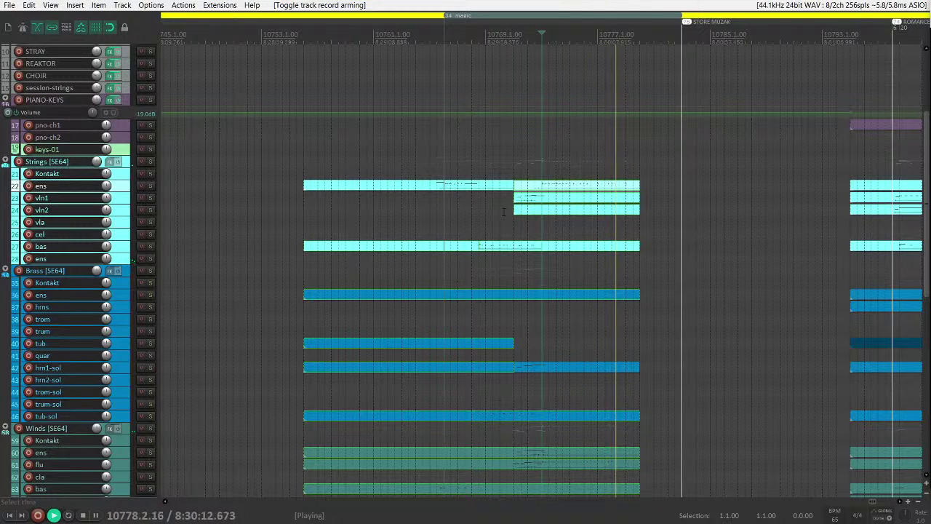
pyautogui.scroll(-3, 133, 325)
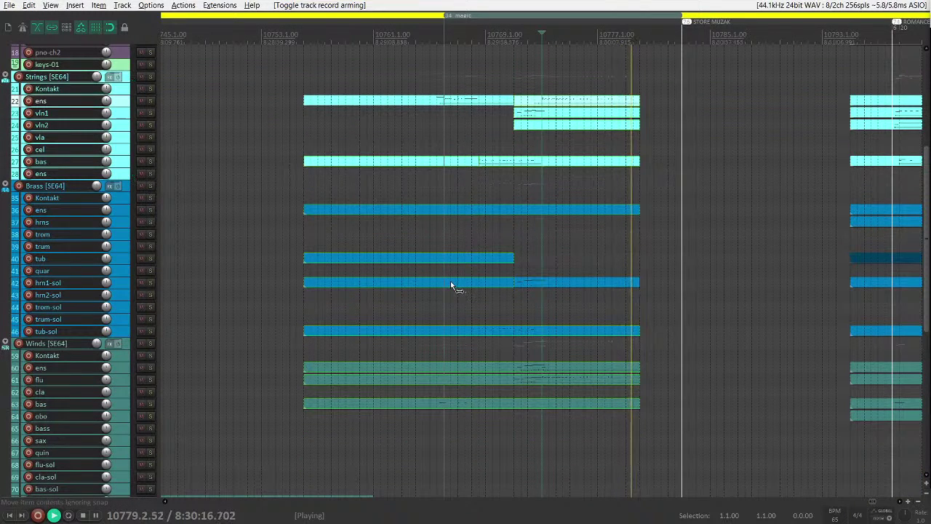
pyautogui.hscroll(1, 473, 274)
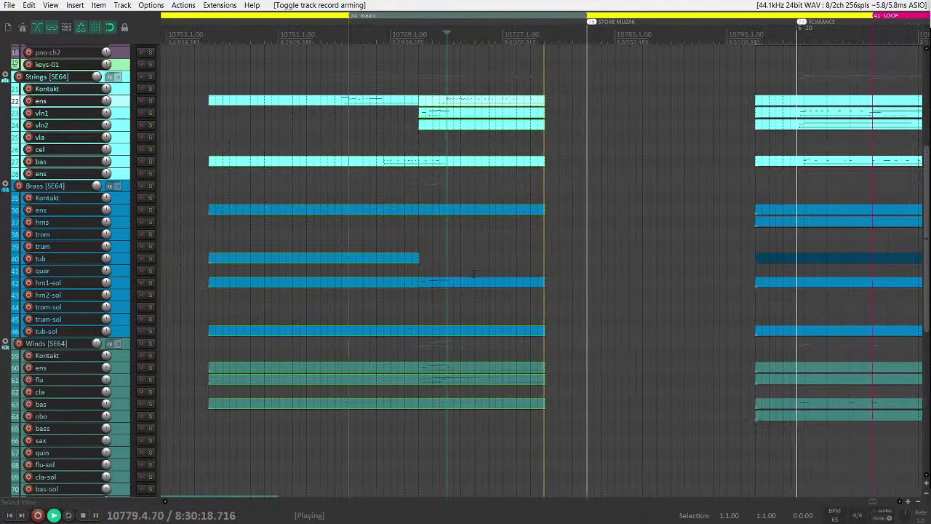
pyautogui.scroll(1, 474, 275)
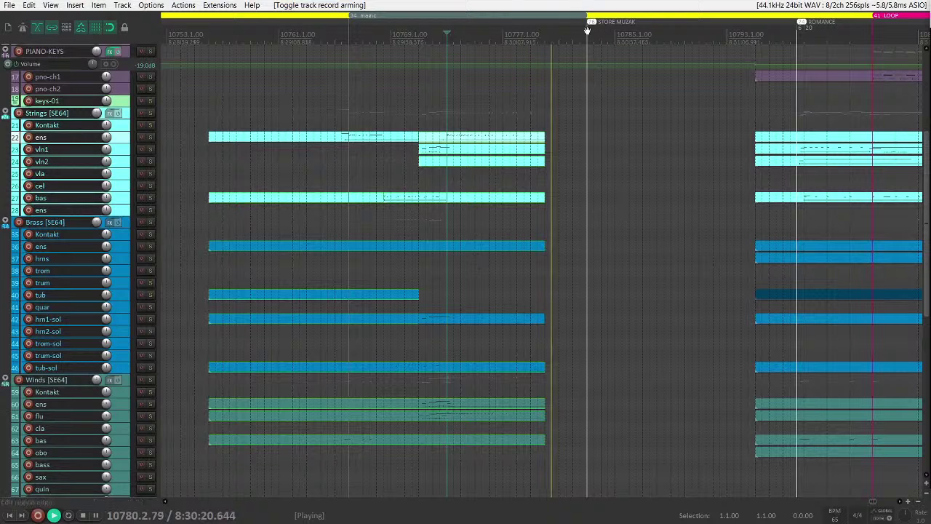
pyautogui.press('space')
# - Examine the arrangement from the STORE MUZAK marker to the ROMANCE cue, placing the edit cursor around its start
pyautogui.hscroll(1, 488, 185)
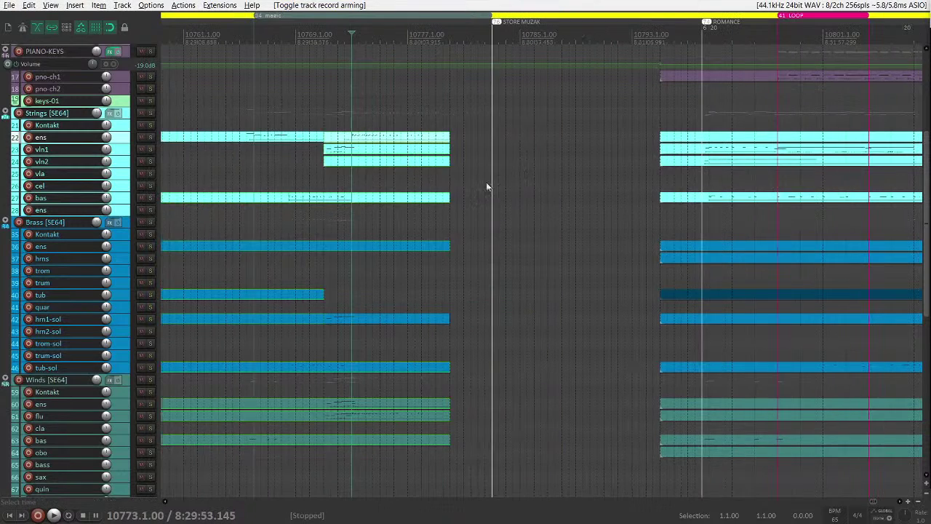
pyautogui.scroll(3, 501, 193)
pyautogui.click(641, 139)
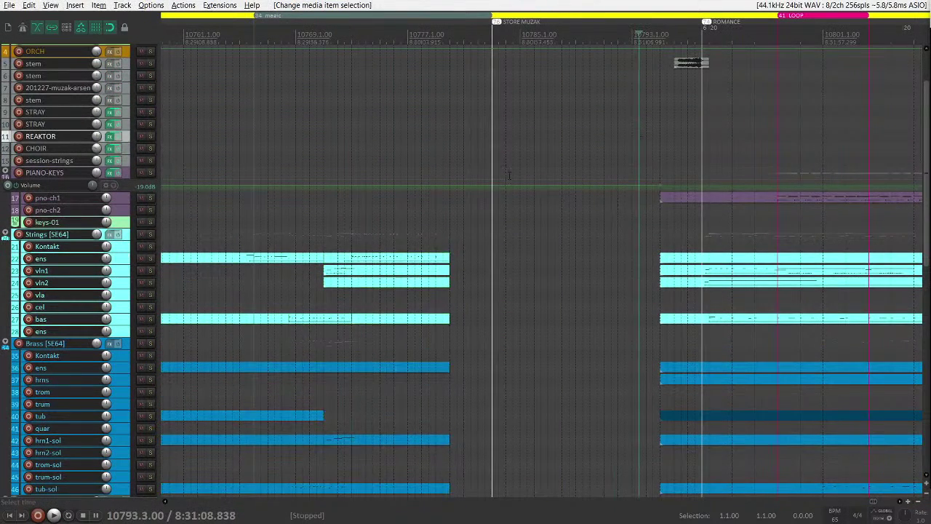
pyautogui.hscroll(1, 510, 175)
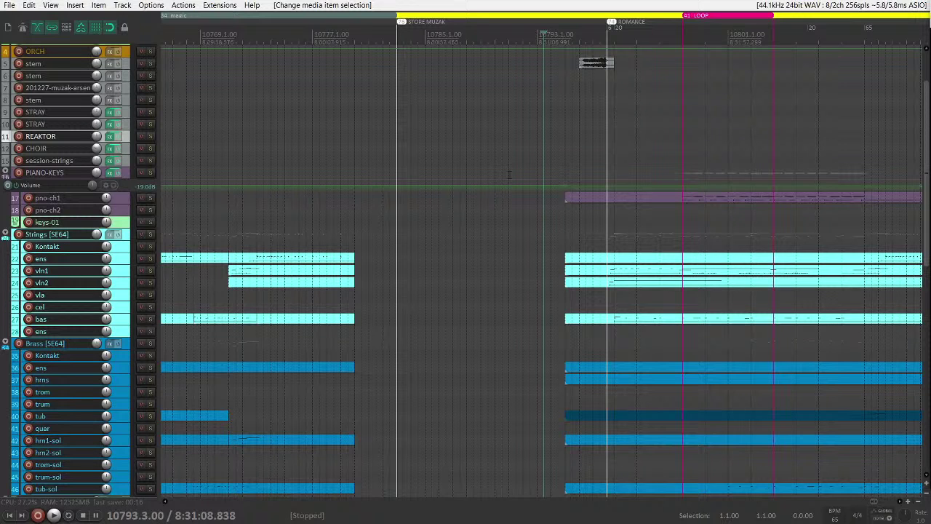
pyautogui.click(554, 149)
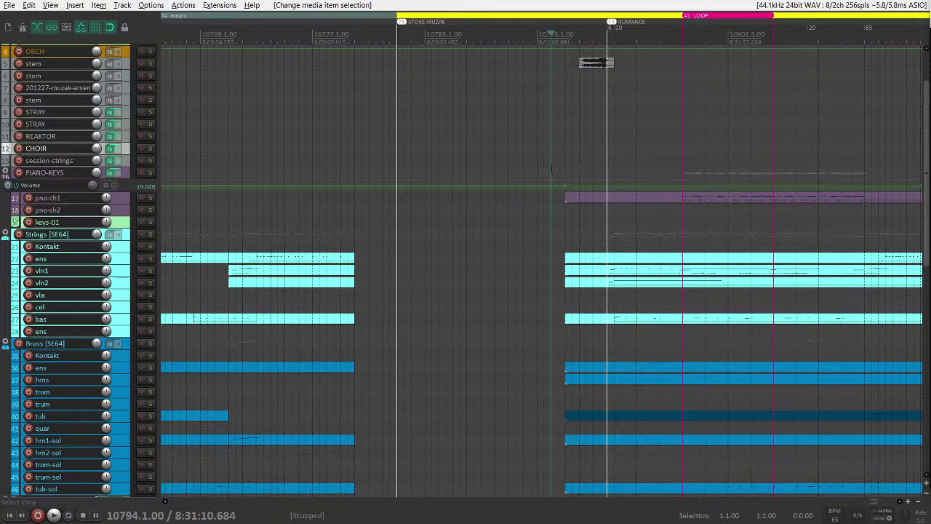
pyautogui.hscroll(1, 542, 262)
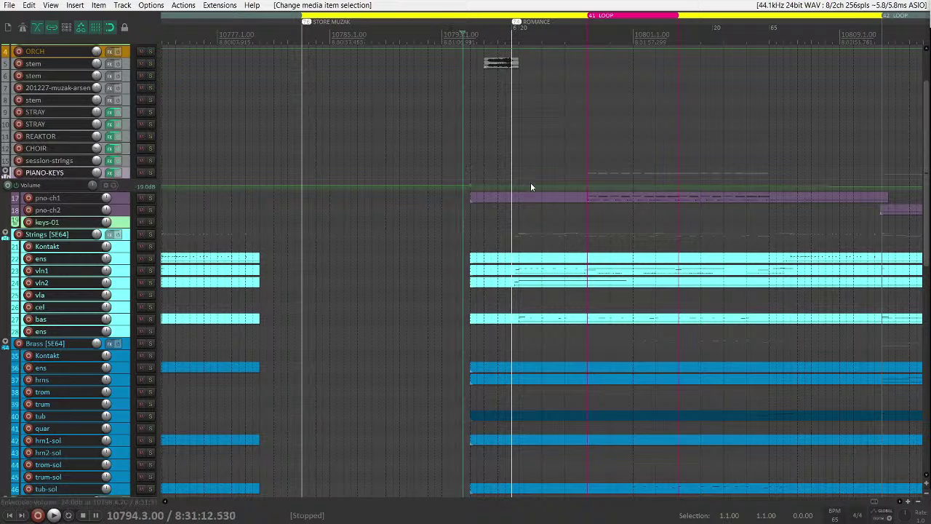
pyautogui.scroll(-3, 475, 201)
pyautogui.scroll(2, 484, 201)
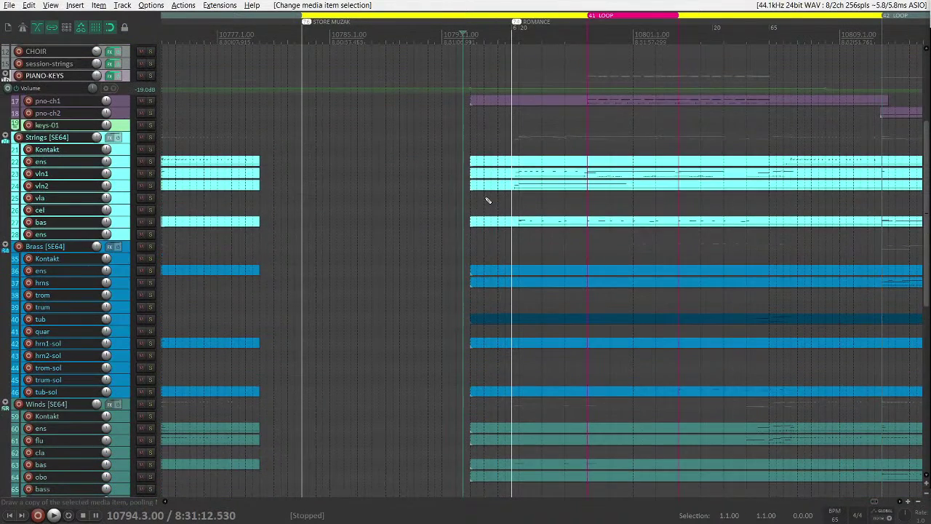
pyautogui.hscroll(3, 458, 191)
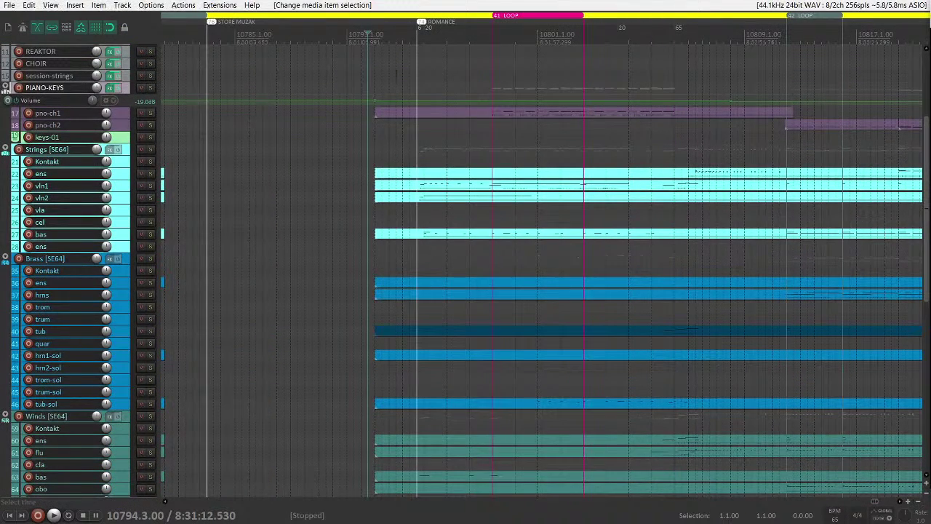
pyautogui.click(397, 75)
pyautogui.click(409, 88)
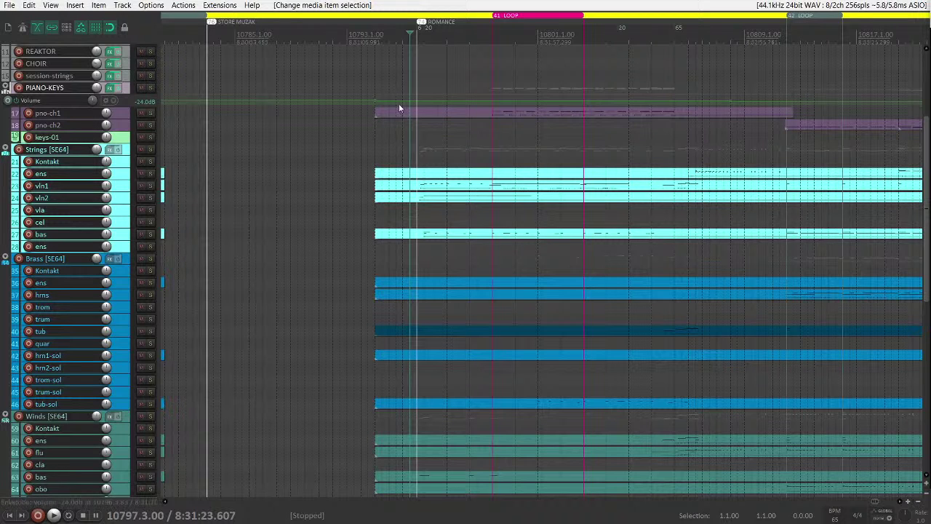
# - Glue the magic cue's string, brass and wind items across 10756.1.00 to 10780.1.00 and group the resulting items
pyautogui.scroll(-3, 456, 110)
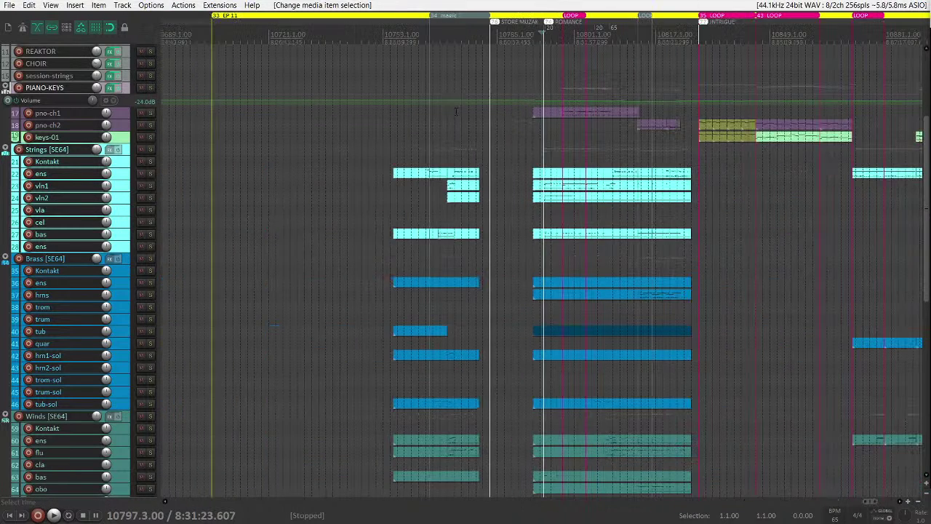
pyautogui.scroll(3, 425, 212)
pyautogui.scroll(-1, 280, 122)
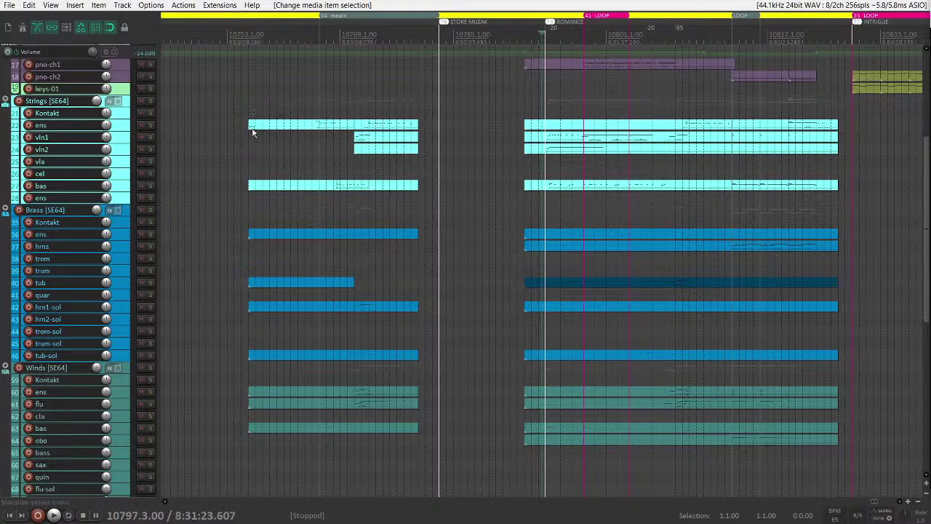
pyautogui.moveTo(252, 132); pyautogui.dragTo(408, 476)
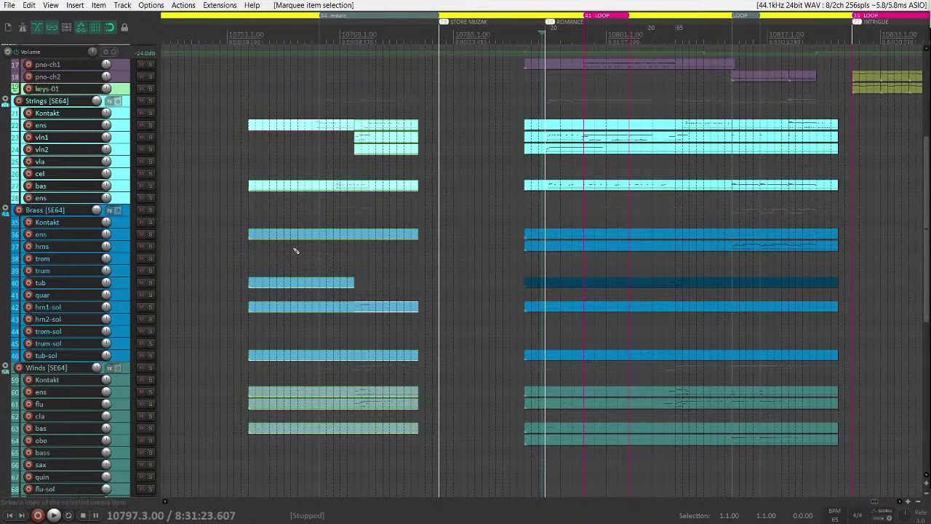
pyautogui.hotkey('ctrl', 'l')
pyautogui.hotkey('ctrl', 'g')
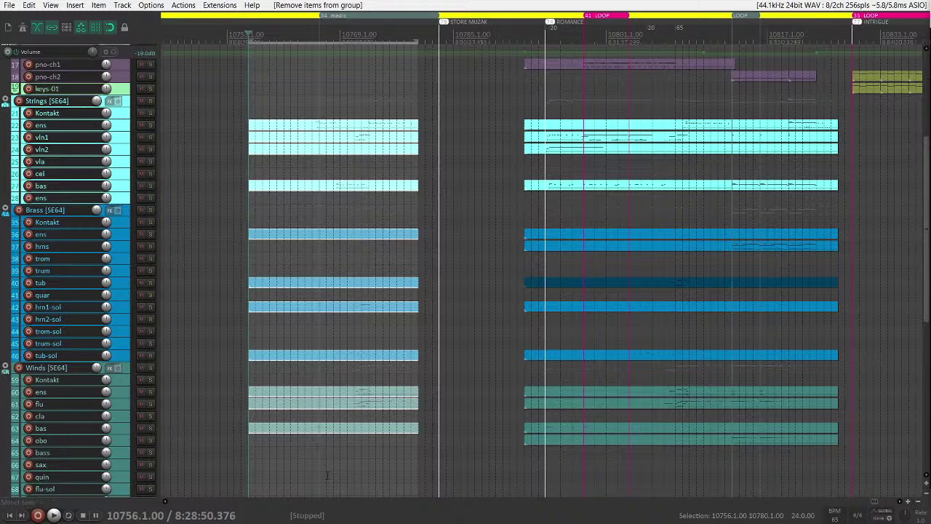
pyautogui.moveTo(327, 475); pyautogui.dragTo(287, 132)
pyautogui.hotkey('ctrl', 'g')
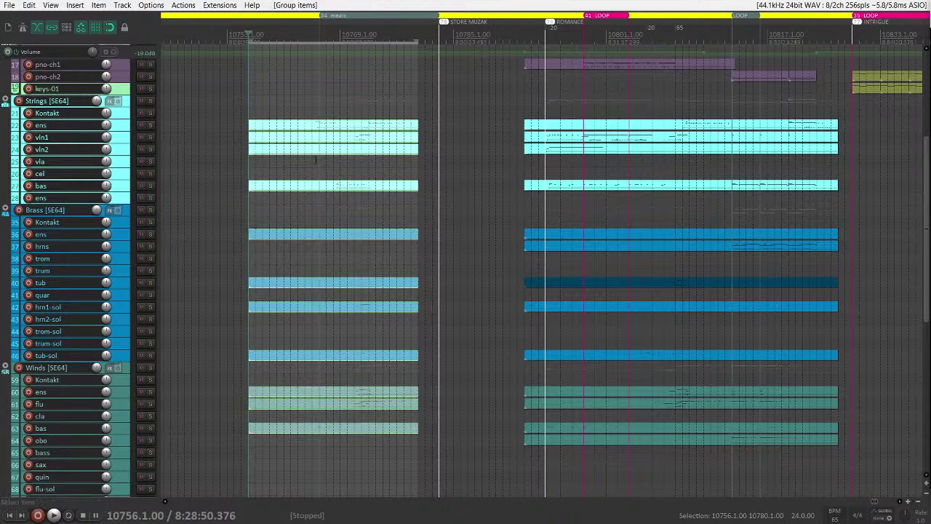
pyautogui.click(375, 396)
pyautogui.moveTo(376, 396)
pyautogui.mouseDown()
pyautogui.moveTo(386, 398)
pyautogui.moveTo(375, 396)
pyautogui.mouseUp()
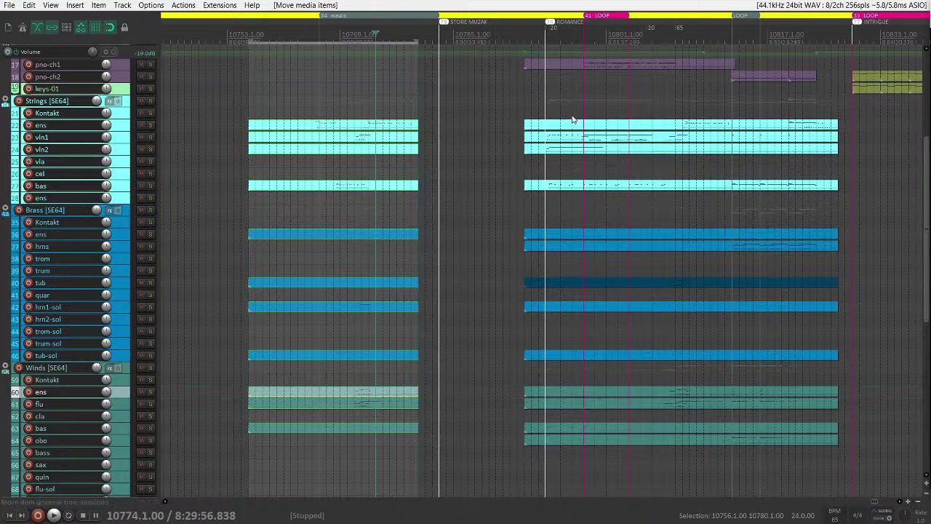
# - Set the edit cursor to 10795.1.00, play the opening of the ROMANCE cue and stop playback
pyautogui.click(529, 102)
pyautogui.hscroll(2, 517, 145)
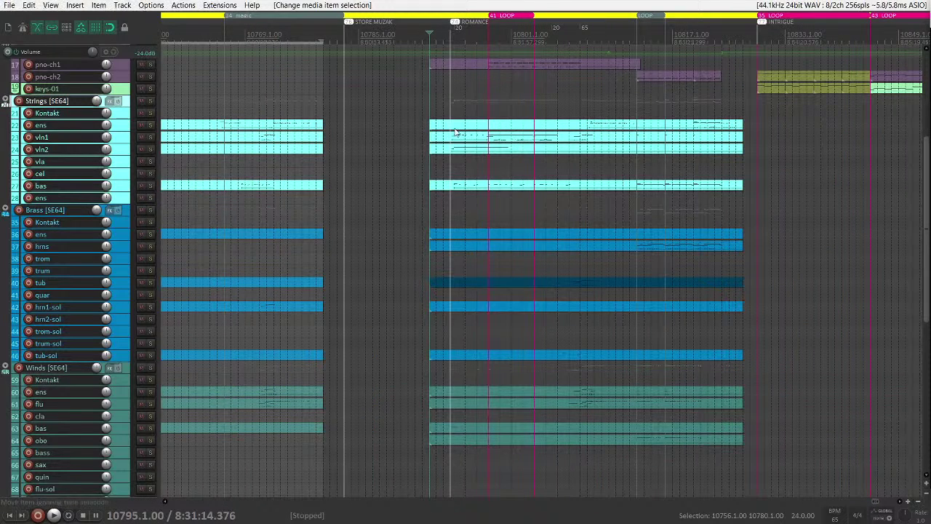
pyautogui.scroll(3, 455, 132)
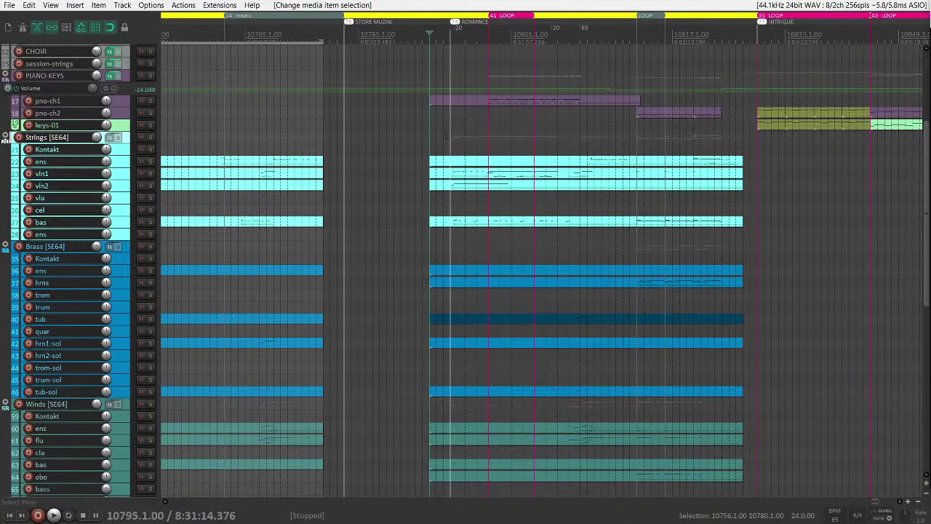
pyautogui.press('space')
pyautogui.scroll(2, 536, 248)
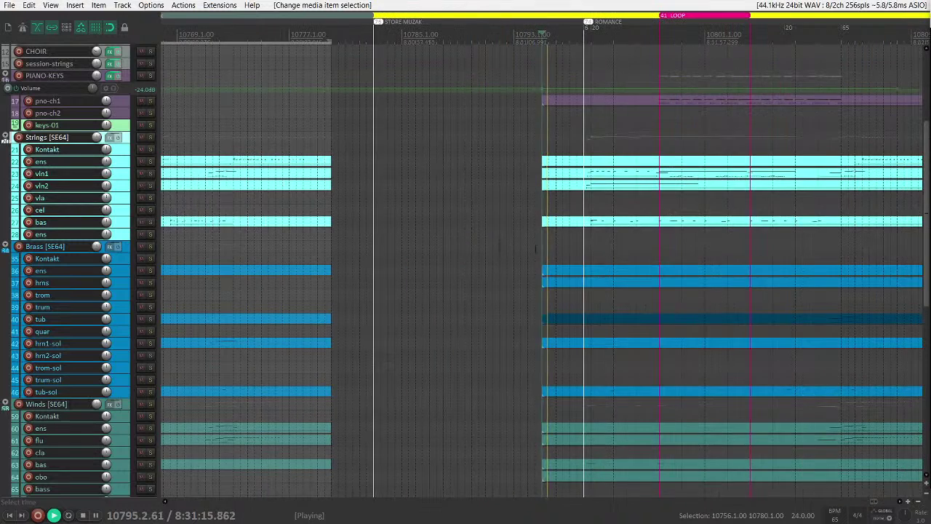
pyautogui.hscroll(4, 536, 249)
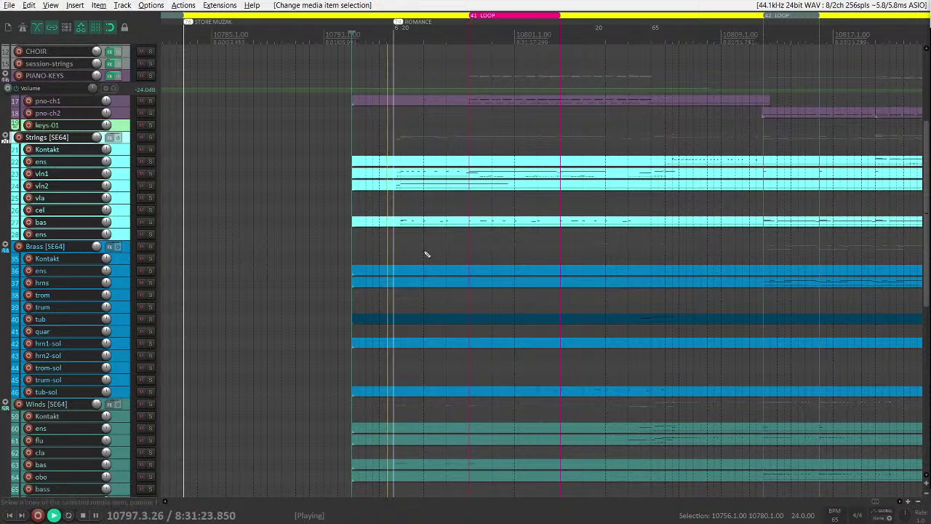
pyautogui.scroll(5, 382, 130)
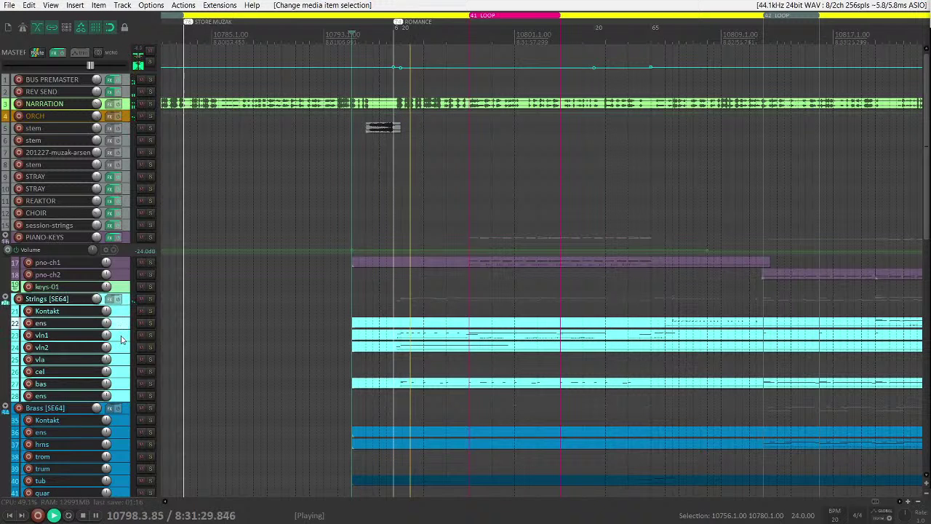
pyautogui.press('space')
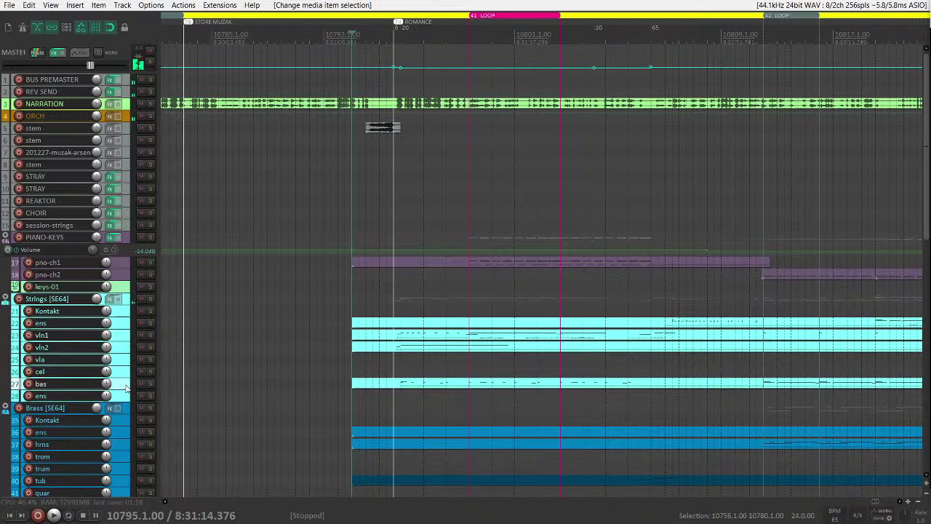
# - Open the strings bas track's notes, select those in the ROMANCE opening below the keyswitch and lower their velocities together
pyautogui.press('`')
pyautogui.scroll(-7, 19, 231)
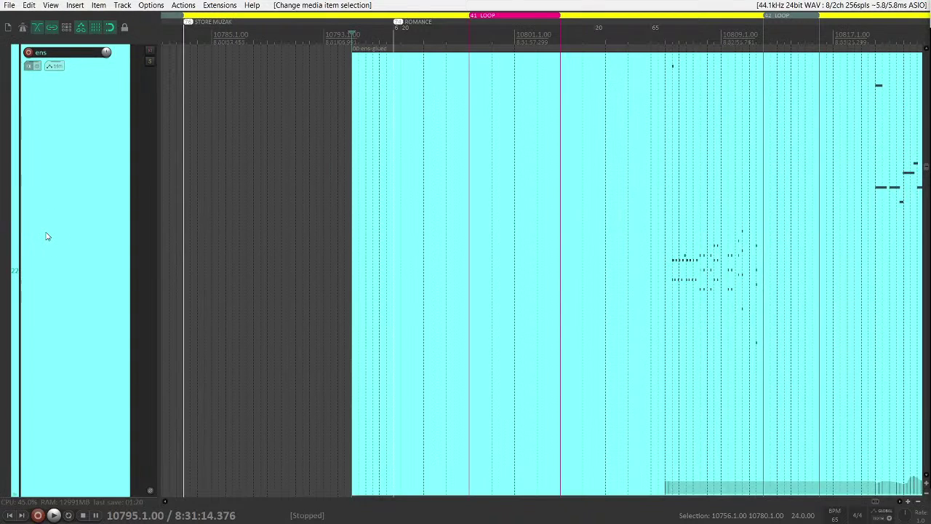
pyautogui.scroll(-1, 48, 241)
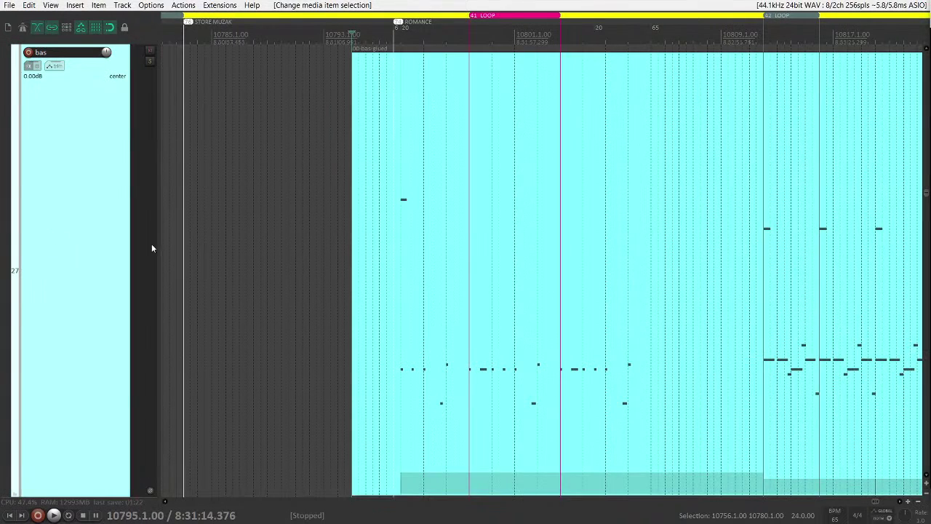
pyautogui.click(432, 287)
pyautogui.moveTo(383, 325); pyautogui.dragTo(681, 425)
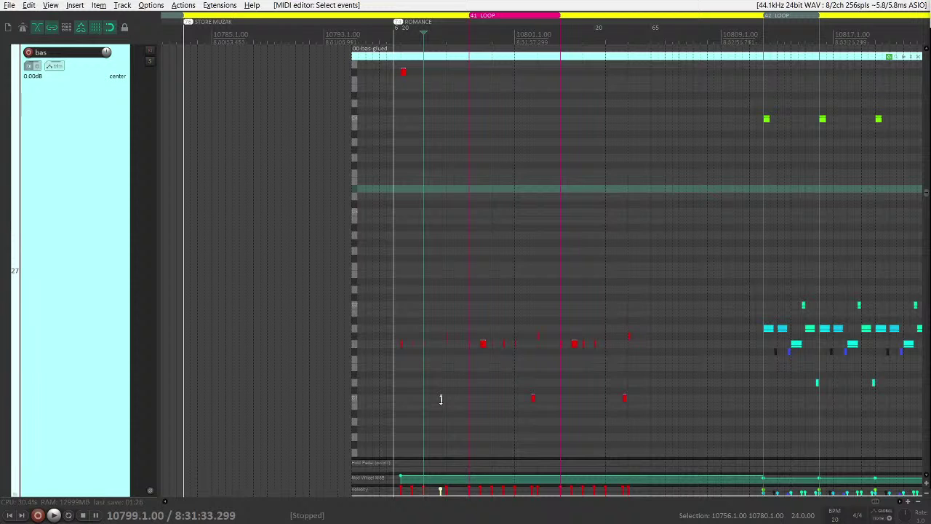
pyautogui.moveTo(387, 318); pyautogui.dragTo(644, 441)
pyautogui.click(441, 400)
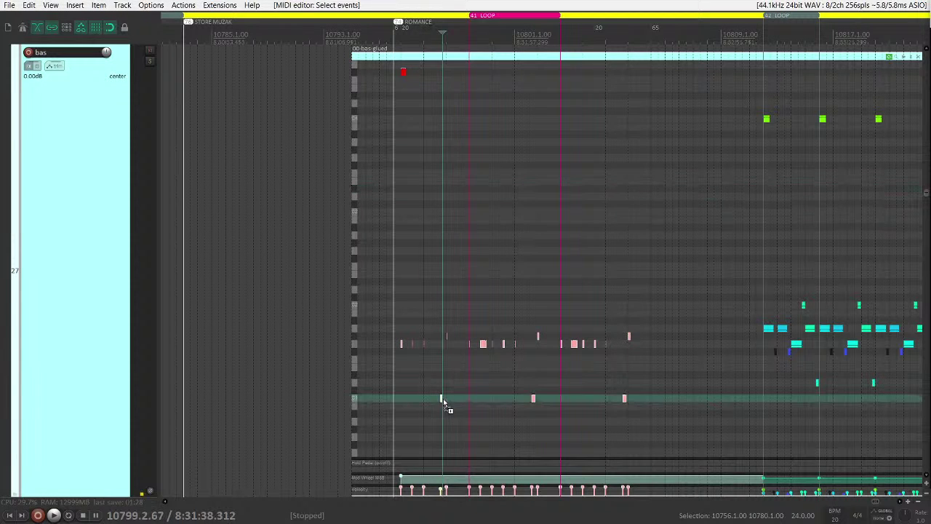
pyautogui.scroll(3, 456, 401)
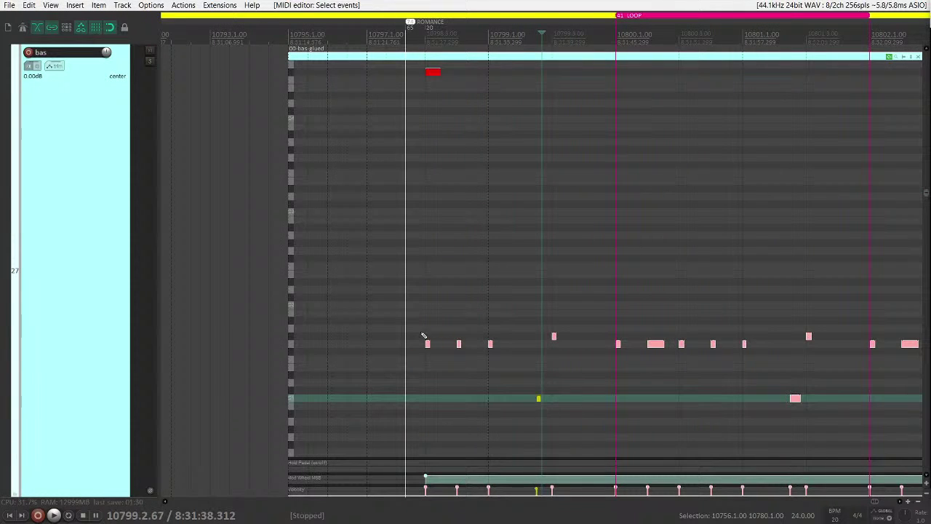
pyautogui.click(428, 344)
pyautogui.hotkey('ctrl', 'a')
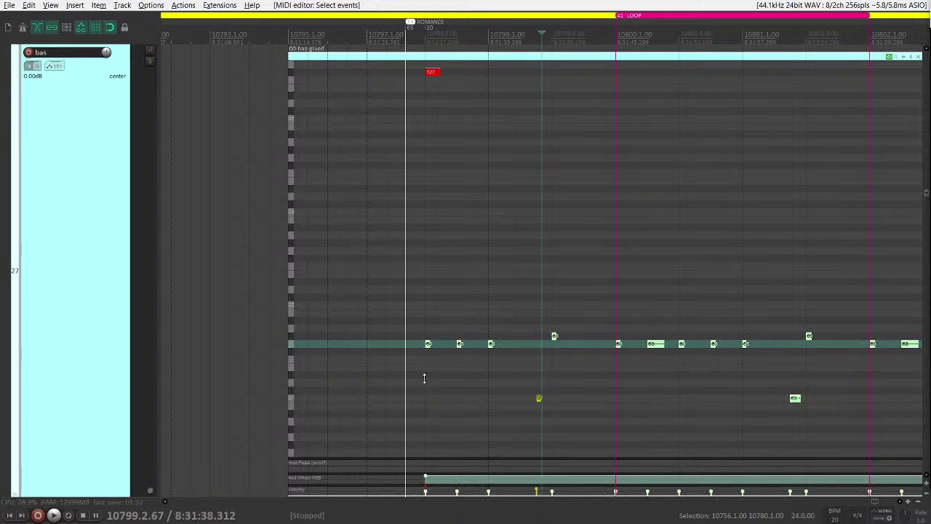
# - Examine the tempo envelope around the ROMANCE marker and set the edit cursor to 10798.1.00
pyautogui.scroll(-4, 451, 376)
pyautogui.scroll(-2, 455, 378)
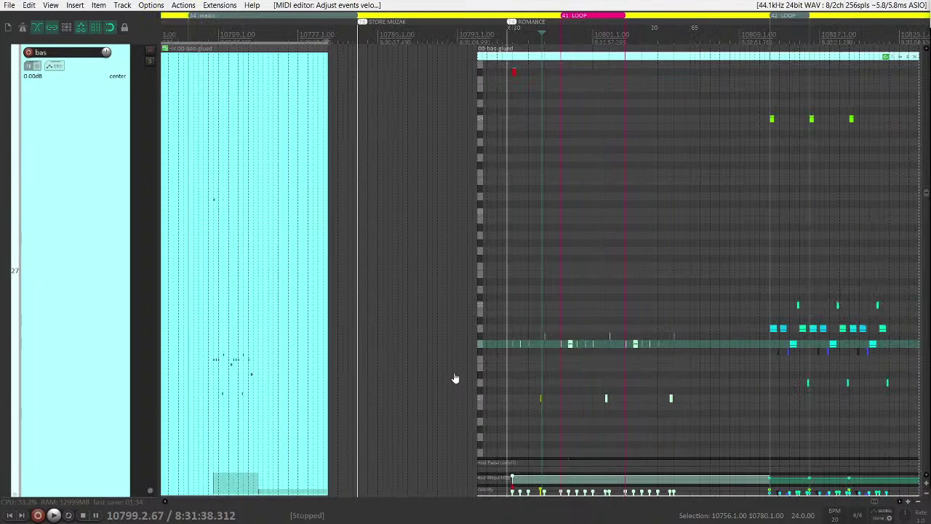
pyautogui.scroll(5, 463, 76)
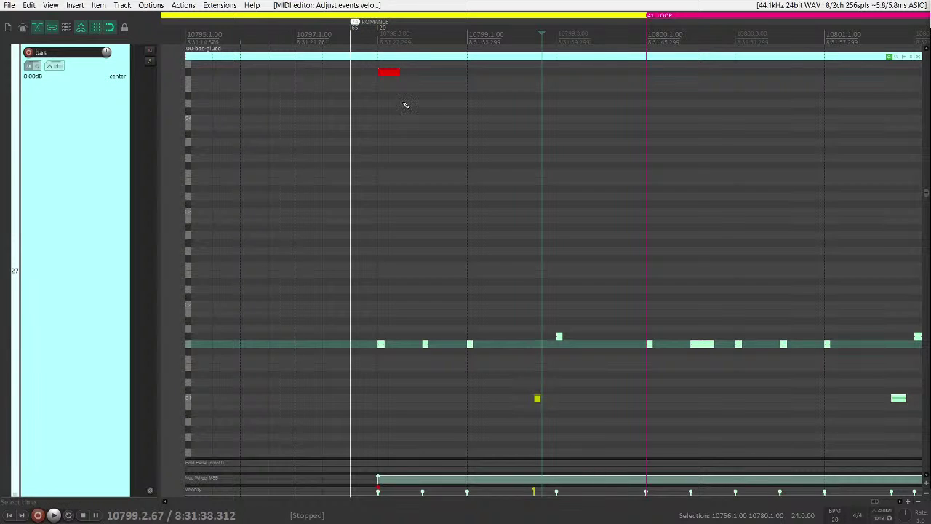
pyautogui.scroll(4, 150, 212)
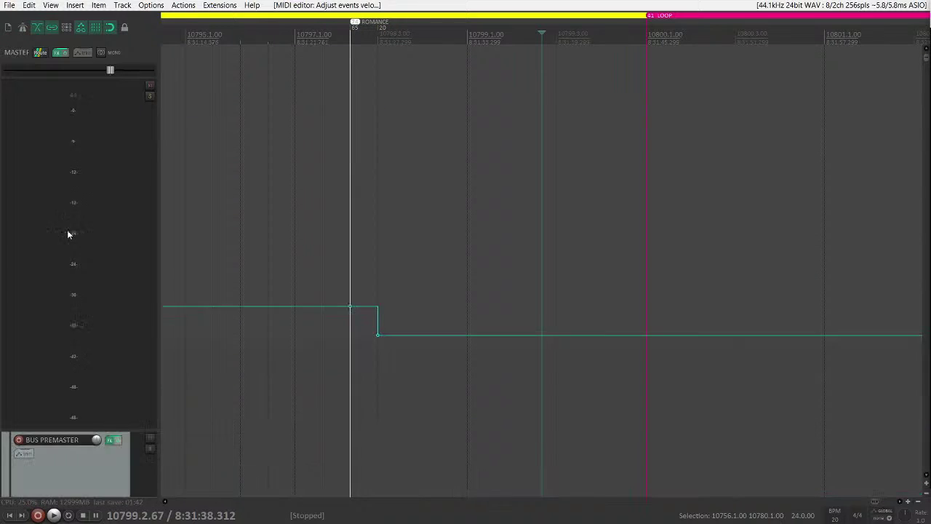
pyautogui.scroll(-3, 69, 234)
pyautogui.scroll(-2, 469, 139)
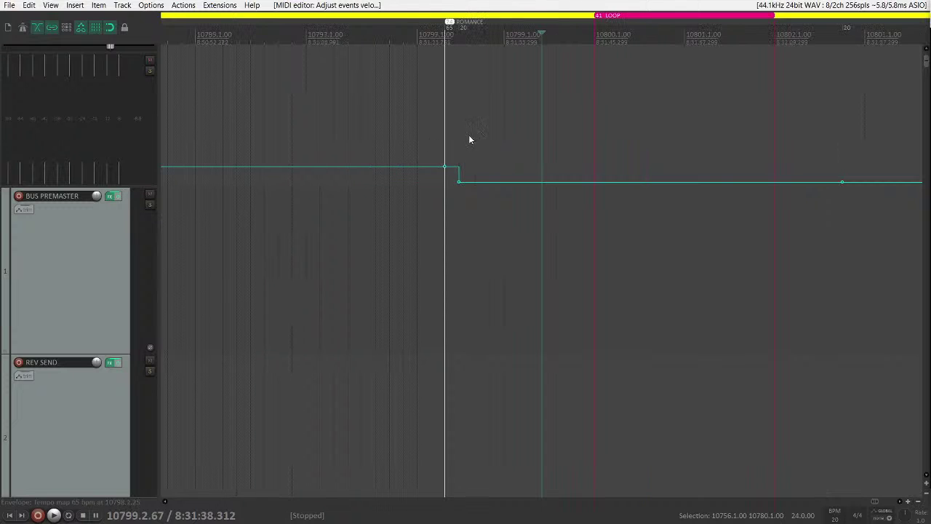
pyautogui.scroll(-5, 341, 220)
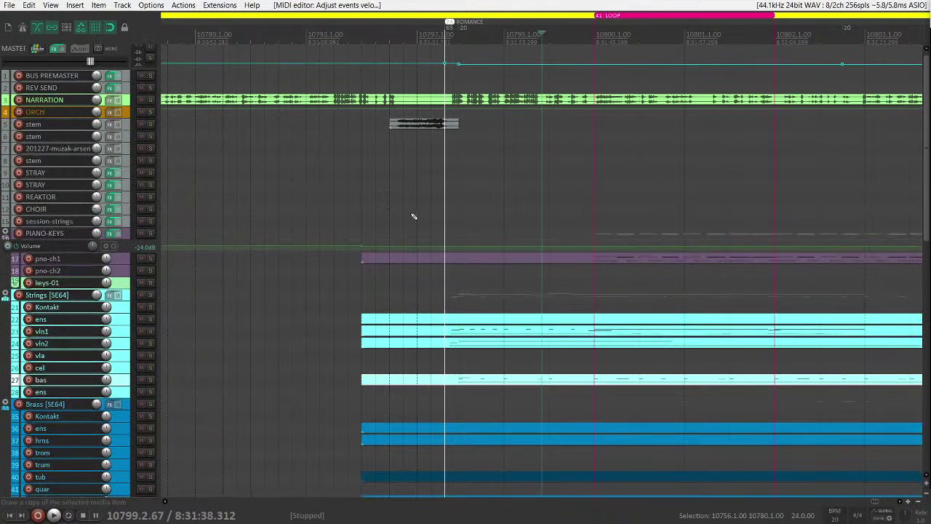
pyautogui.click(446, 155)
# - Play the magic cue from 10771.1.00 for comparison and stop playback
pyautogui.scroll(-3, 446, 155)
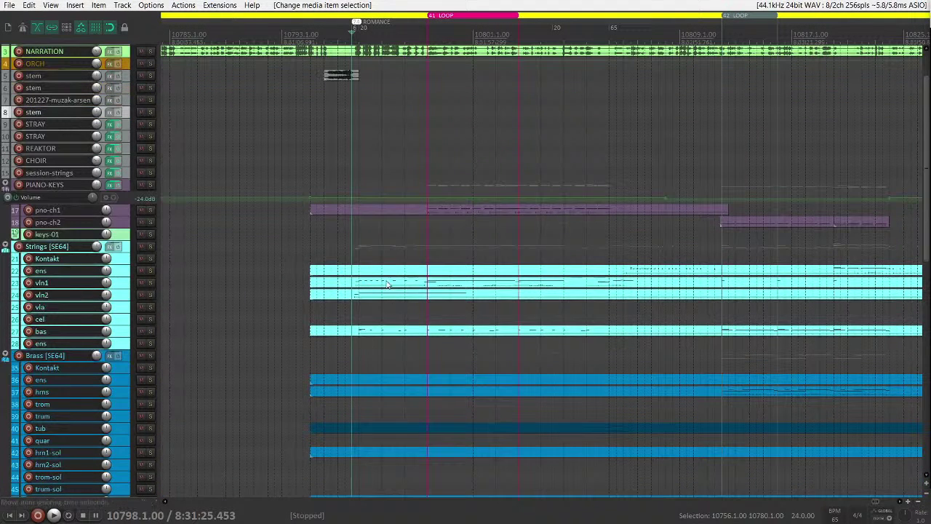
pyautogui.click(120, 272)
pyautogui.scroll(-2, 300, 266)
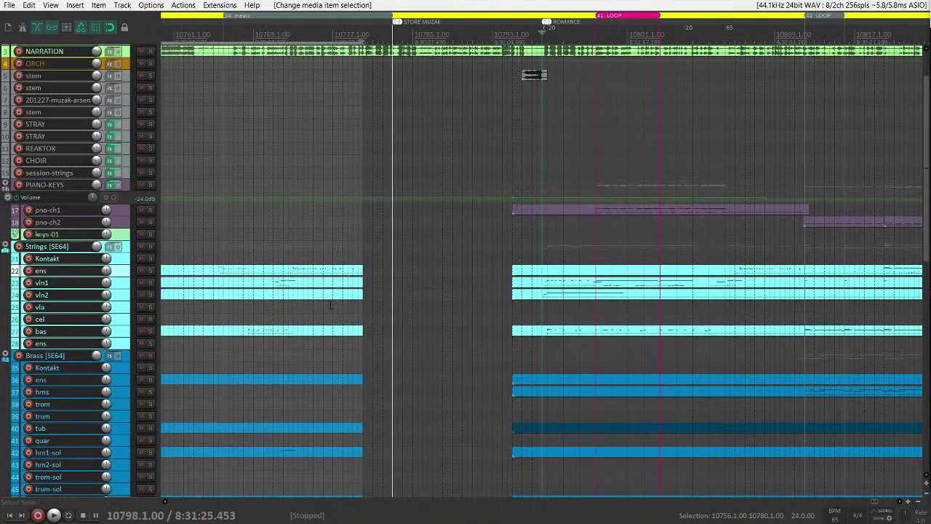
pyautogui.click(274, 287)
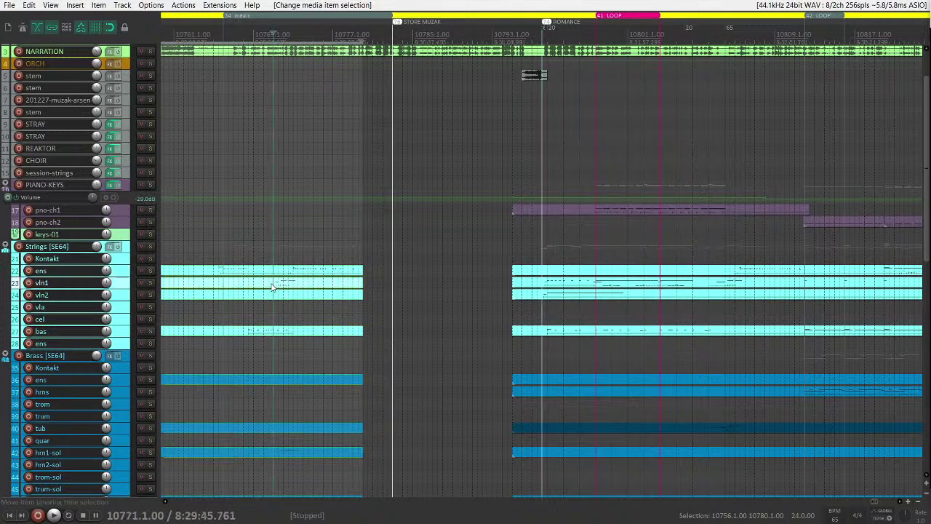
pyautogui.press('space')
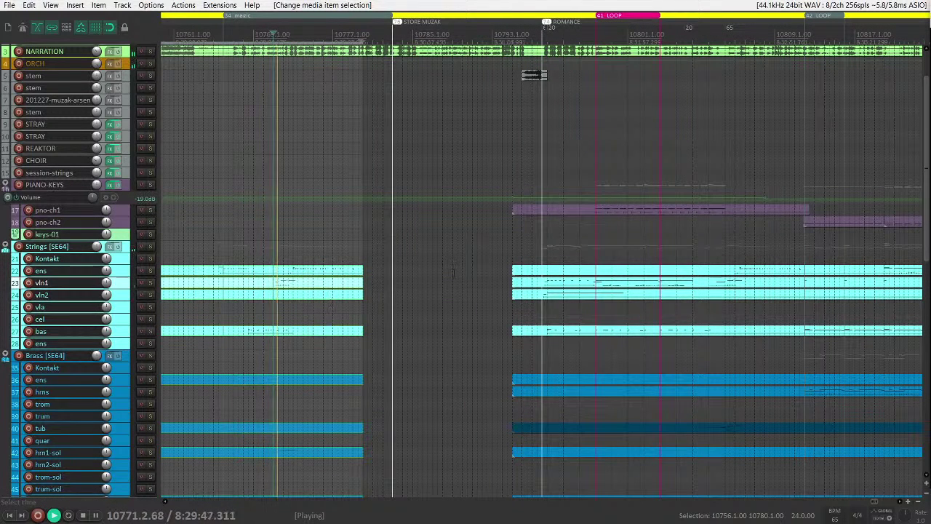
pyautogui.press('space')
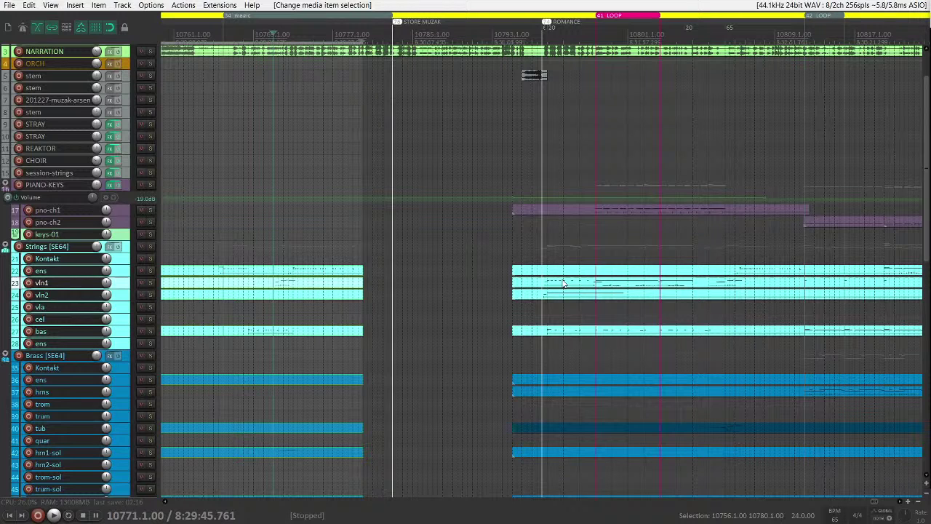
# - Play the ROMANCE cue from 10798.1.00 and survey its string, brass and wind parts up to the INTRIGUE marker
pyautogui.click(582, 162)
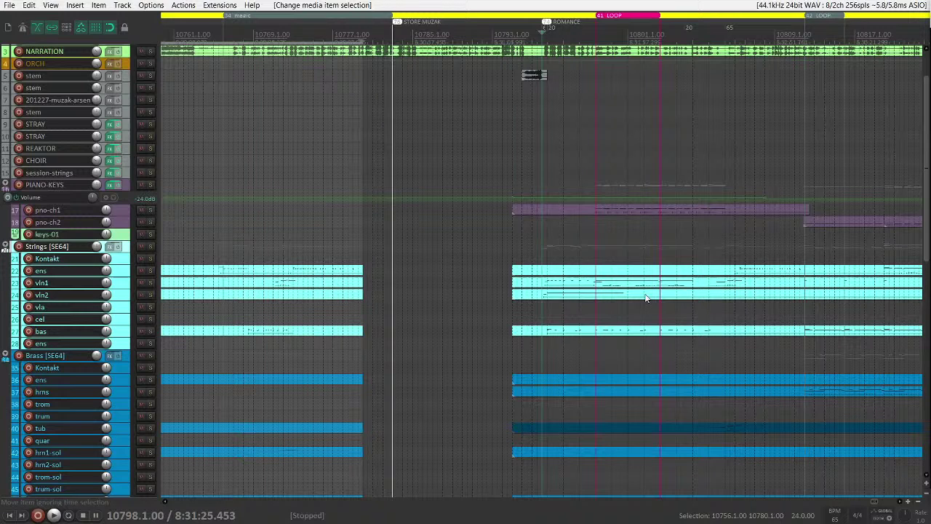
pyautogui.press('space')
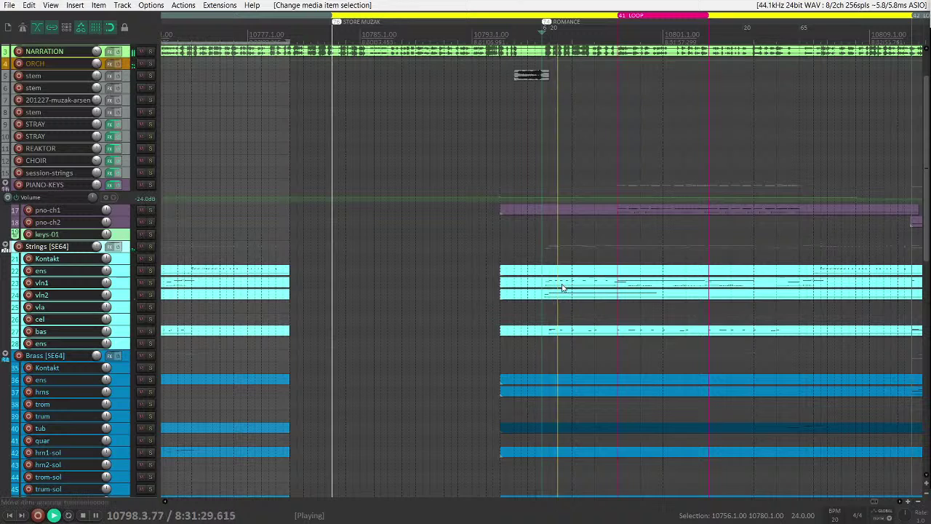
pyautogui.scroll(-2, 563, 296)
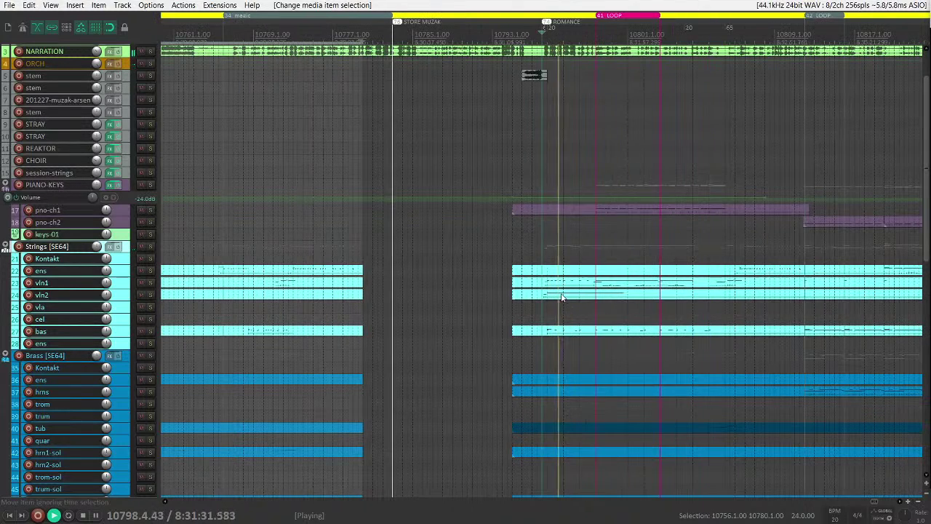
pyautogui.scroll(-3, 561, 291)
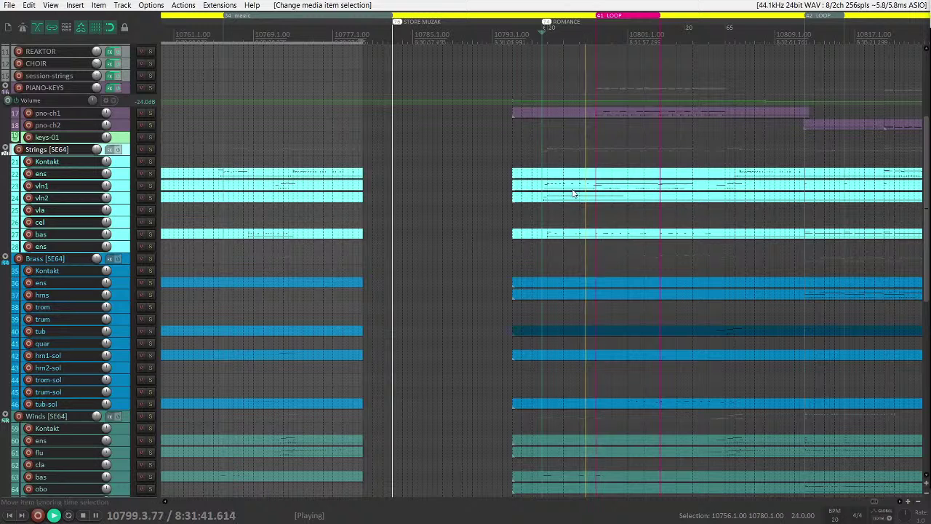
pyautogui.hscroll(1, 589, 201)
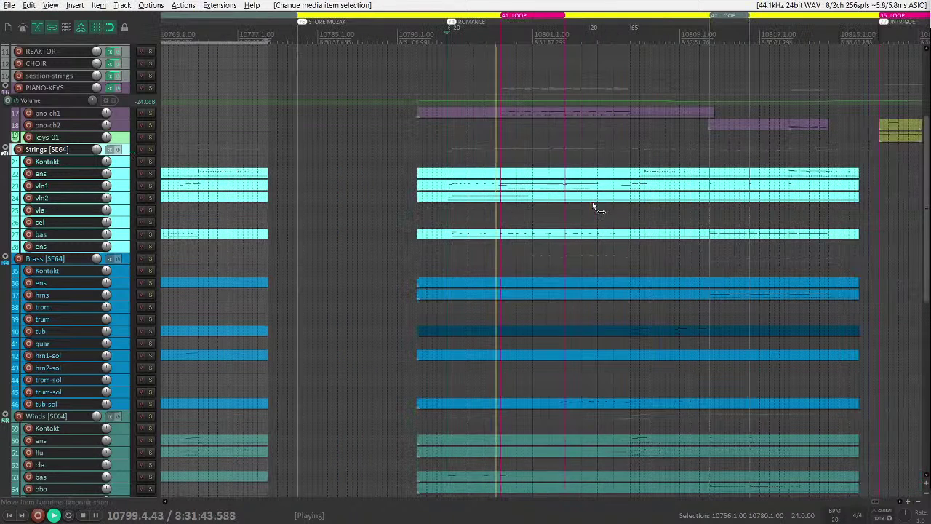
pyautogui.hscroll(1, 538, 203)
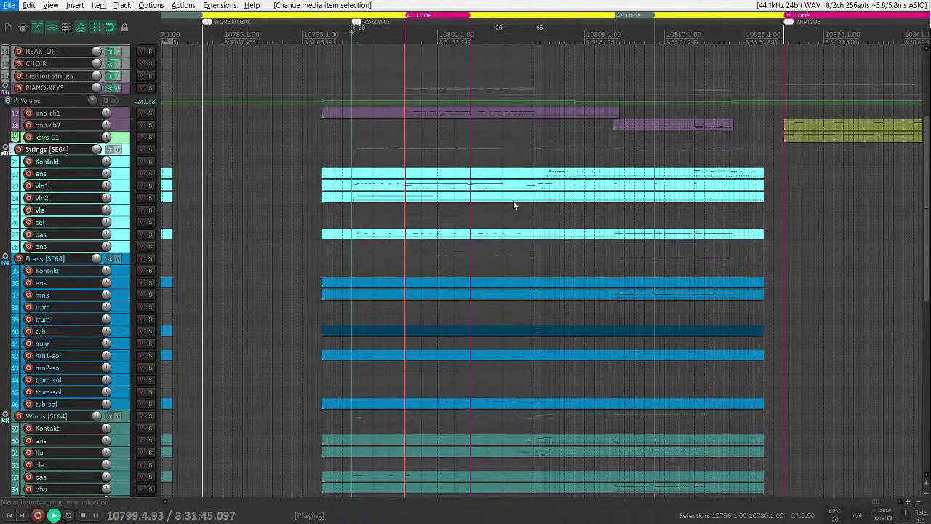
# - Play the LOOP section from 10800.1.00 with the strings bas track enlarged, deselect its notes and stop playback
pyautogui.click(408, 188)
pyautogui.press('`')
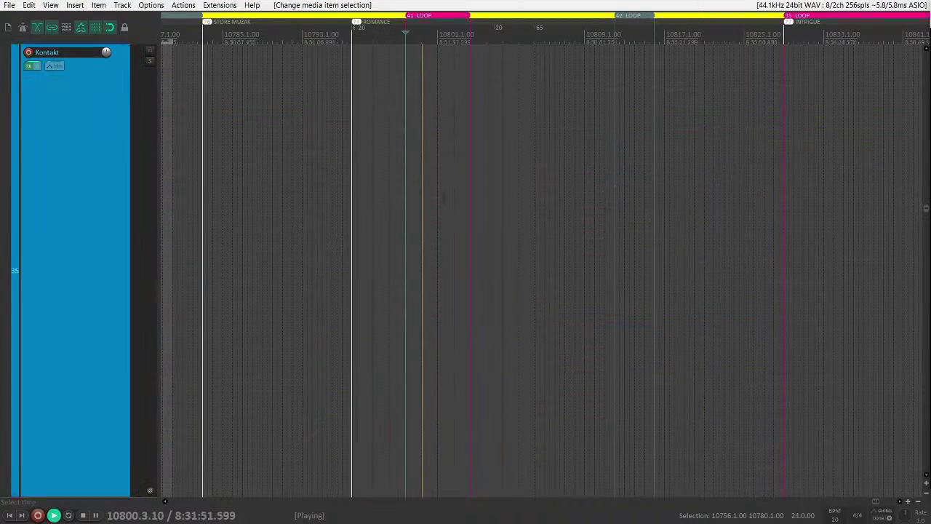
pyautogui.scroll(3, 124, 232)
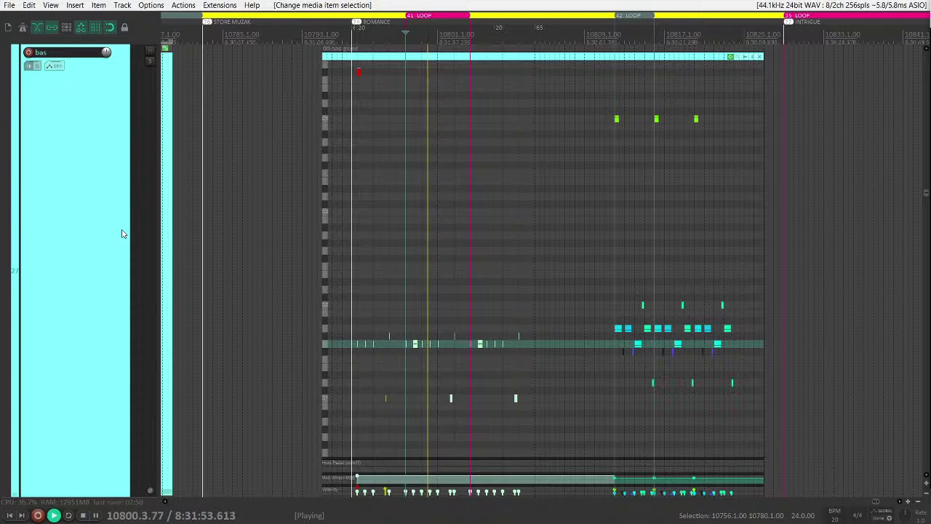
pyautogui.click(410, 316)
pyautogui.press('space')
# - Examine the pitches and timing of the bas notes across the LOOP region from 10799 to 10805
pyautogui.scroll(3, 457, 327)
pyautogui.hscroll(2, 533, 241)
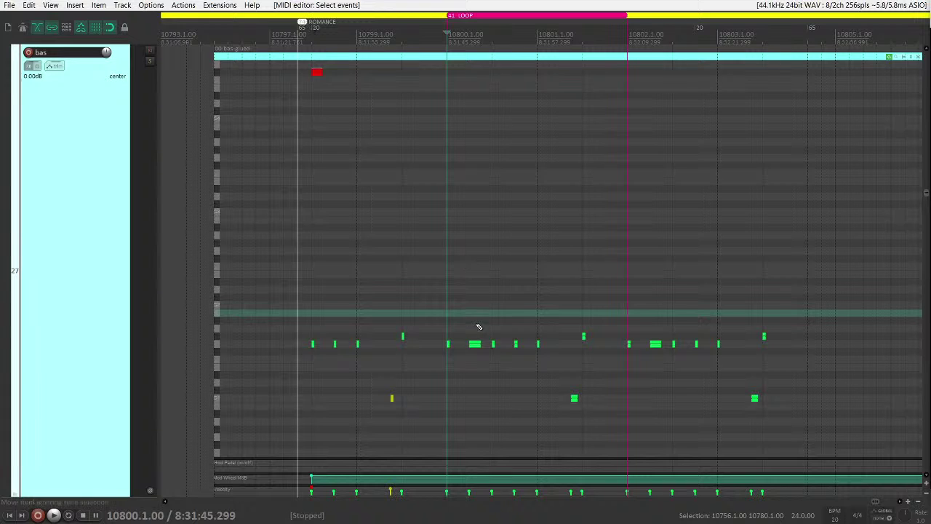
pyautogui.hscroll(-3, 451, 294)
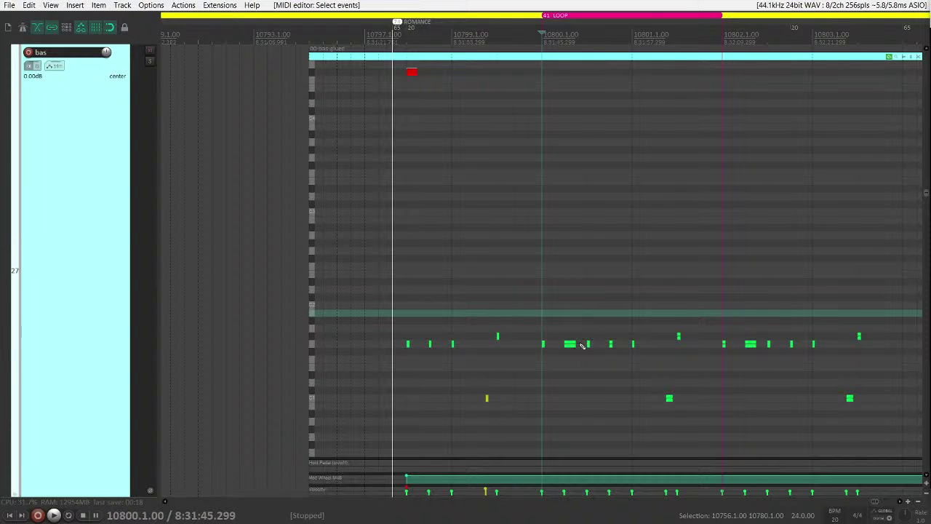
pyautogui.scroll(-5, 587, 353)
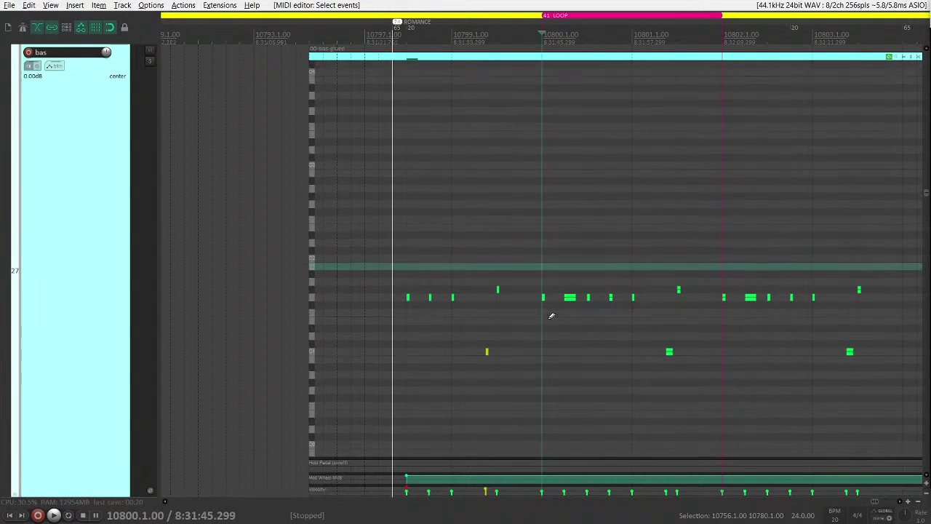
pyautogui.scroll(-2, 551, 316)
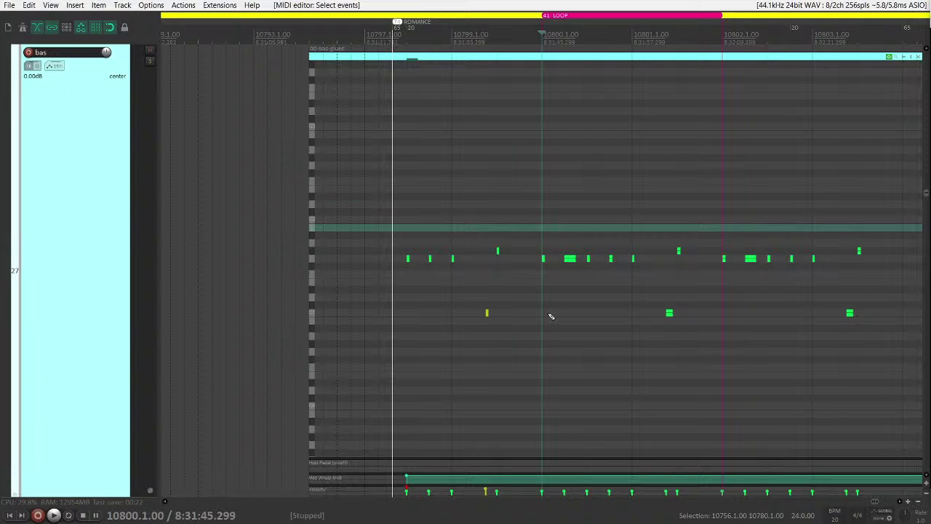
pyautogui.hscroll(3, 551, 315)
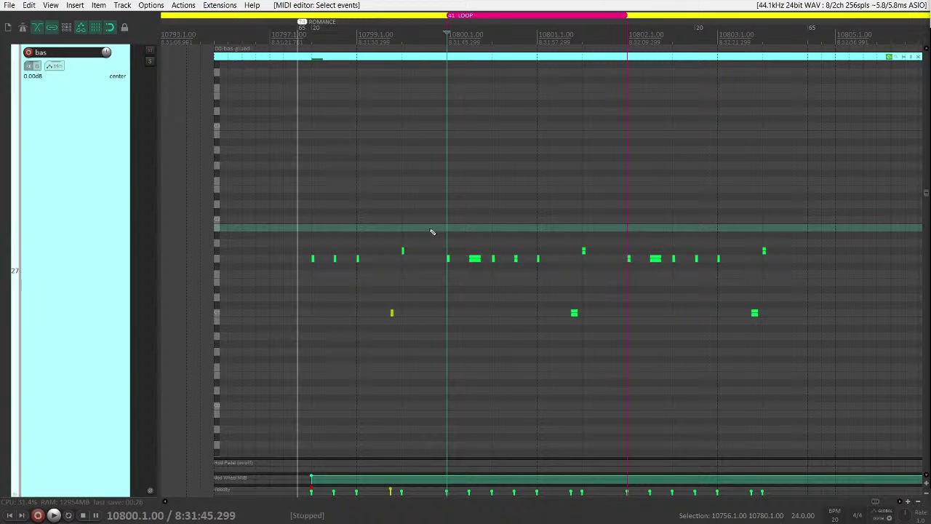
pyautogui.hscroll(3, 422, 234)
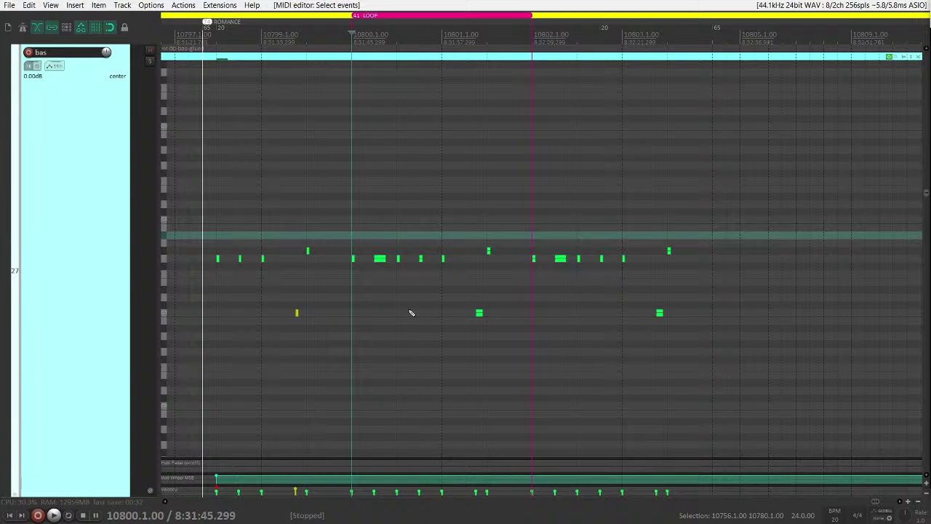
# - Play the bas passage from 10800.1.00 again and stop playback
pyautogui.press('space')
pyautogui.press('space')
pyautogui.press('space')
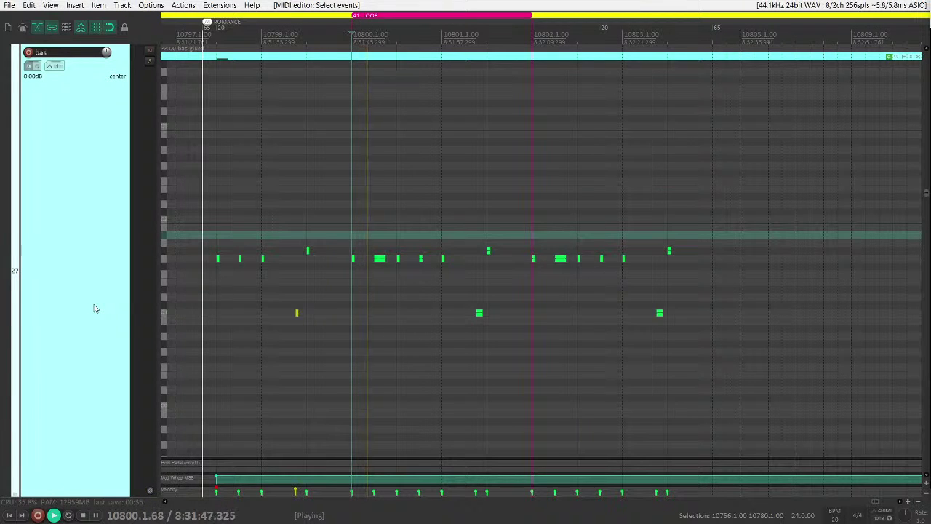
pyautogui.press('`')
pyautogui.press('`')
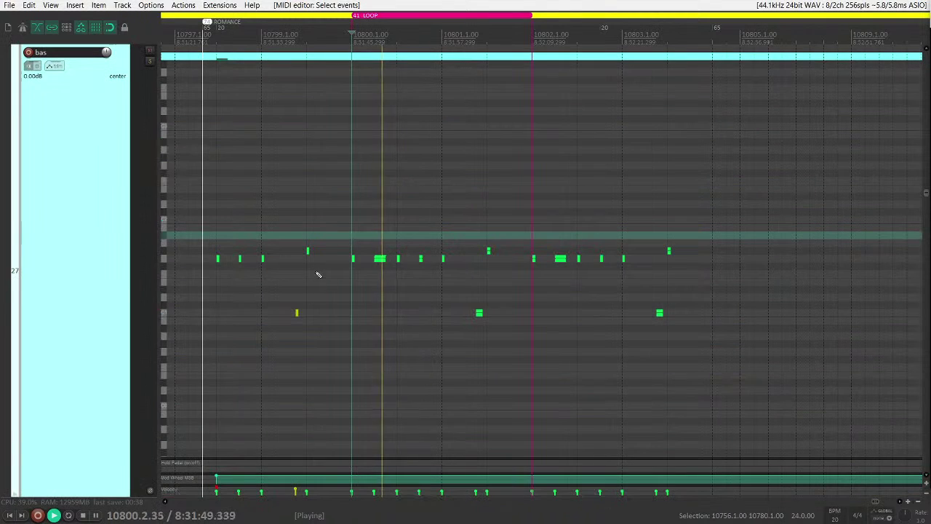
pyautogui.press('space')
# - Return to the full track list, select the pno-ch1 item and enlarge its track to show the piano chords
pyautogui.press('`')
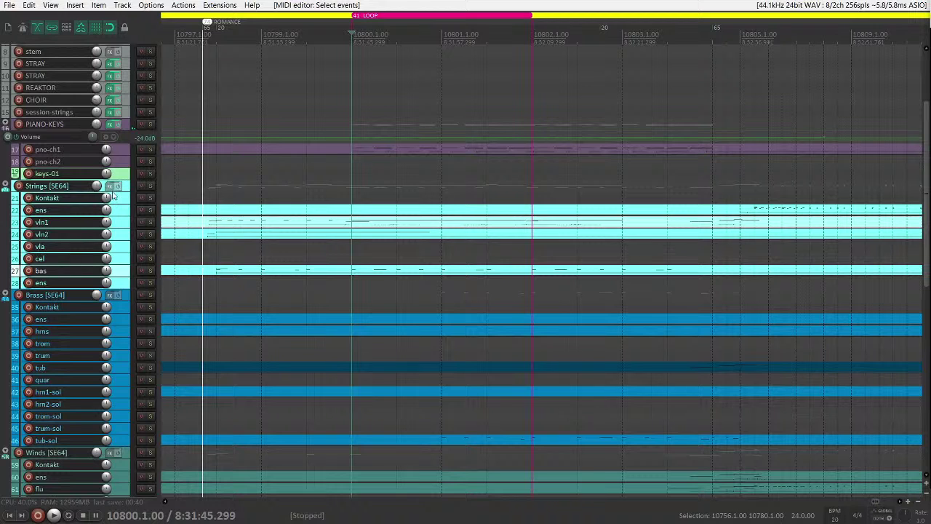
pyautogui.scroll(1, 115, 171)
pyautogui.click(354, 163)
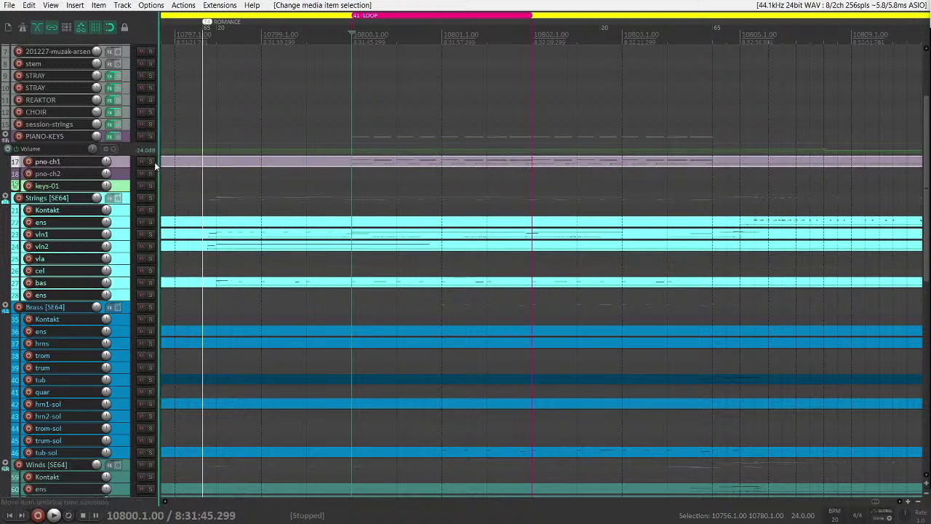
pyautogui.press('`')
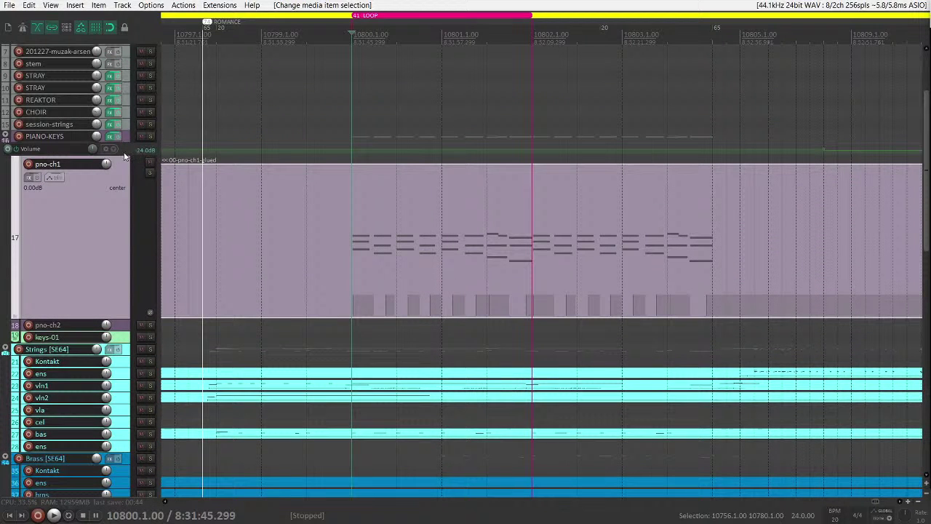
# - Enlarge the PIANO-KEYS volume envelope lane, play the LOOP section from 10800.1.00 and stop playback
pyautogui.moveTo(126, 158); pyautogui.dragTo(124, 200)
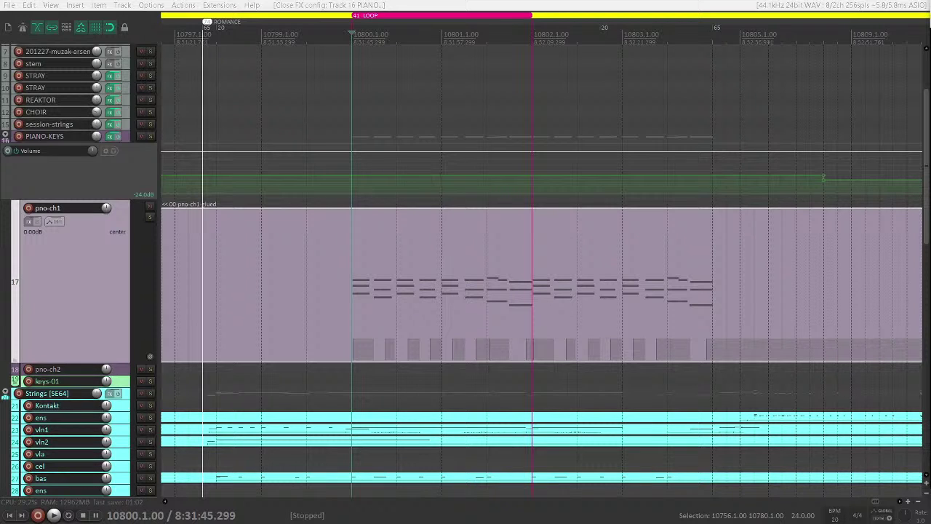
pyautogui.click(348, 273)
pyautogui.press('space')
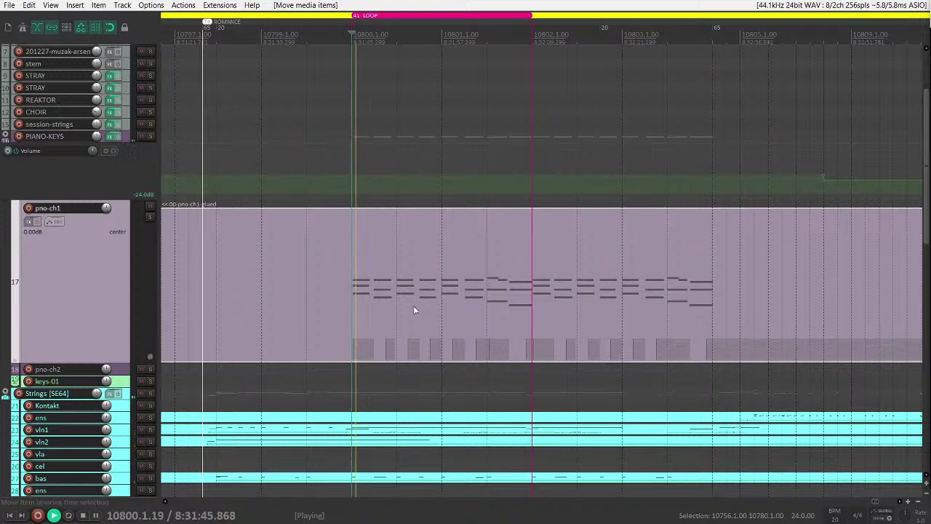
pyautogui.scroll(-3, 86, 300)
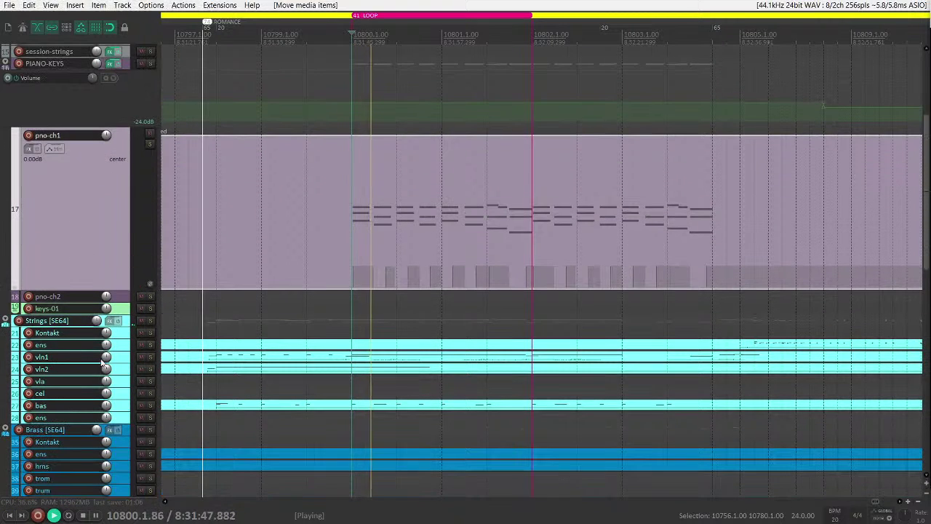
pyautogui.press('space')
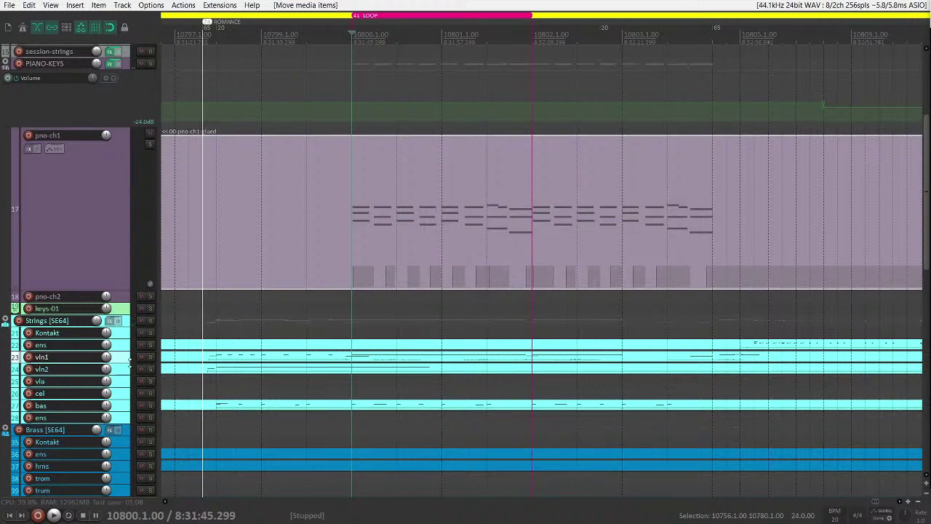
# - Enlarge the vln1 track to fill the view and open its ROMANCE item for inline MIDI editing
pyautogui.press('`')
pyautogui.scroll(-4, 67, 268)
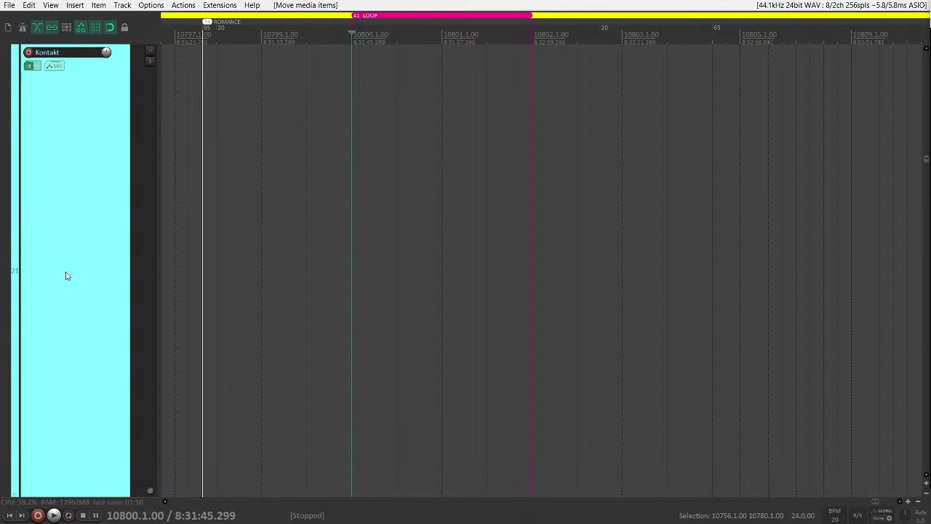
pyautogui.scroll(-2, 66, 275)
pyautogui.press('space')
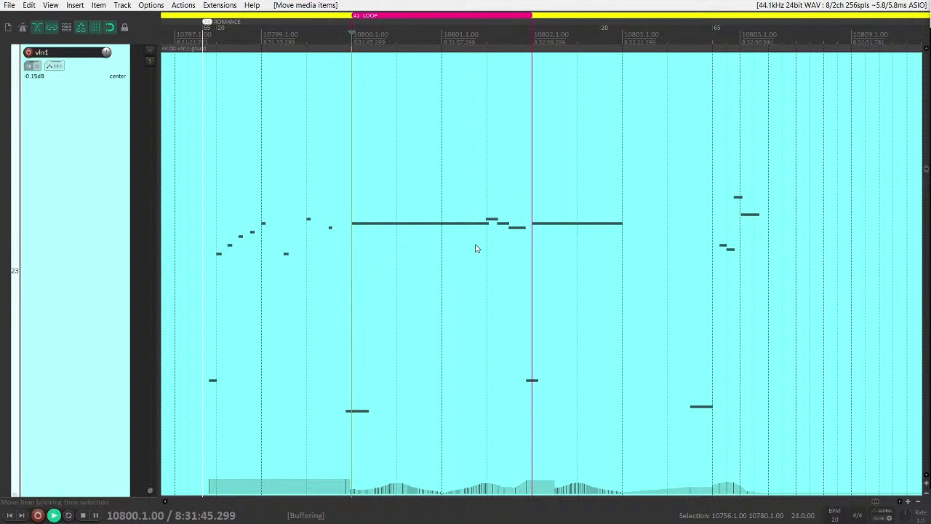
pyautogui.click(361, 257)
pyautogui.press('space')
pyautogui.press('e')
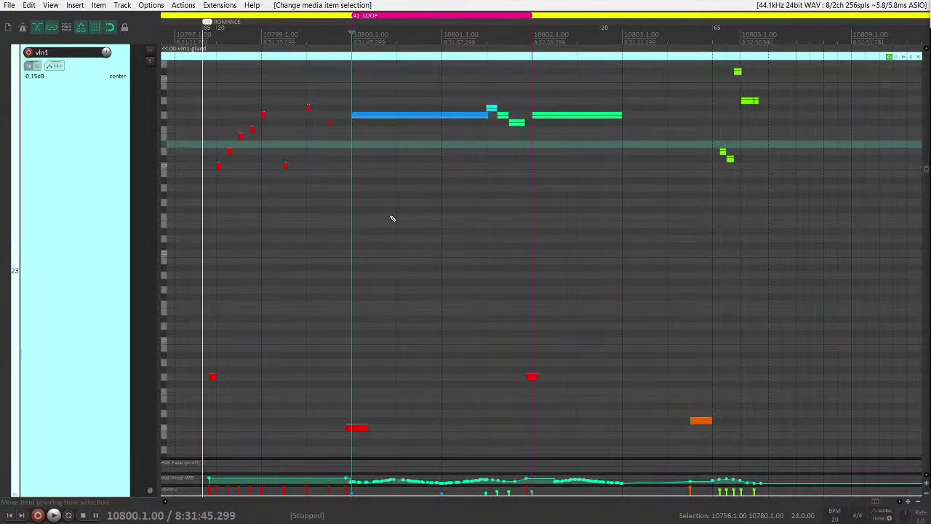
# - Play the vln1 passage from 10800.1.00 with the LOOP notes shown larger and stop playback
pyautogui.press('Up')
pyautogui.hotkey('alt', 'Right')
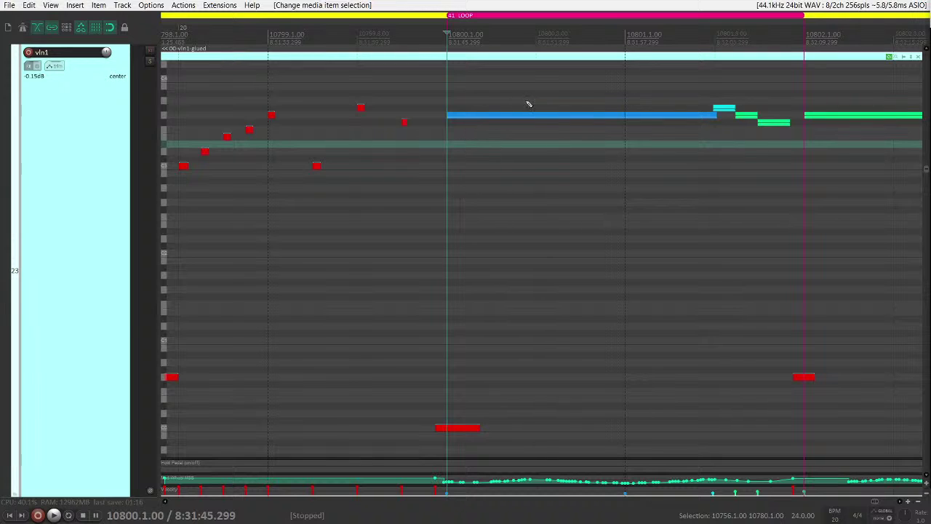
pyautogui.press('space')
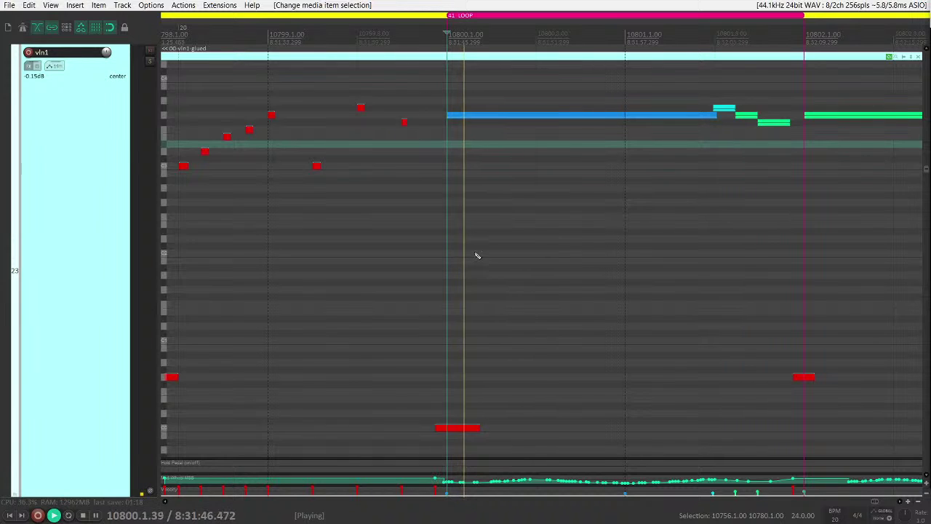
pyautogui.press('space')
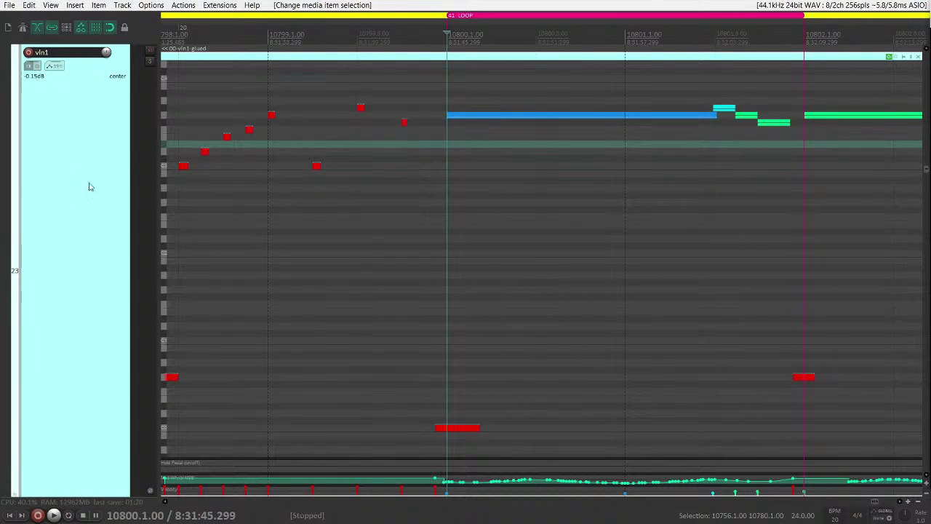
# - Enlarge vln1's Mod Wheel lane, adjust its modulation values between 10800.1.00 and 10802.1.00, and play back the section
pyautogui.moveTo(445, 475); pyautogui.dragTo(445, 376)
pyautogui.moveTo(452, 474)
pyautogui.mouseDown()
pyautogui.moveTo(547, 459)
pyautogui.moveTo(615, 478)
pyautogui.moveTo(703, 463)
pyautogui.moveTo(749, 469)
pyautogui.moveTo(804, 420)
pyautogui.mouseUp()
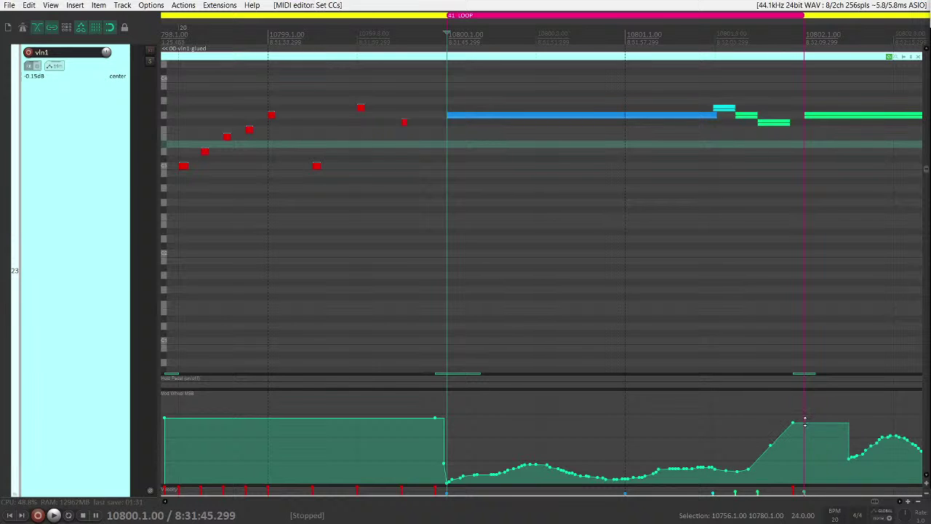
pyautogui.press('space')
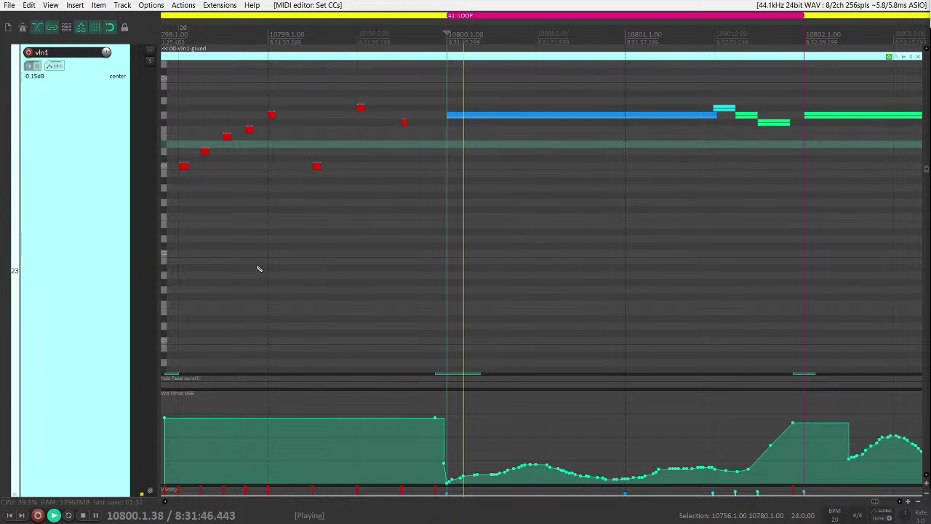
pyautogui.press('`')
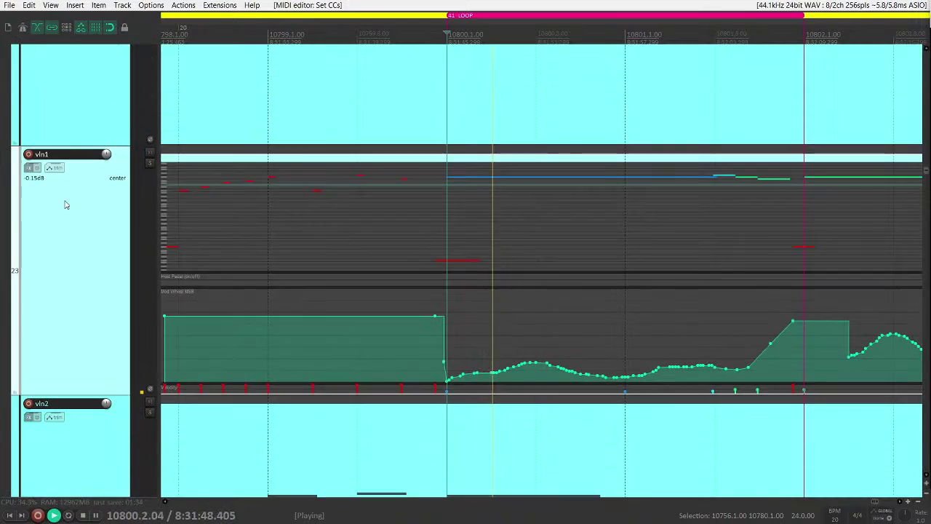
pyautogui.press('space')
# - Close the vln1 inline editor, place the edit cursor at 10800.1.00 and return to the compact track list
pyautogui.click(261, 250)
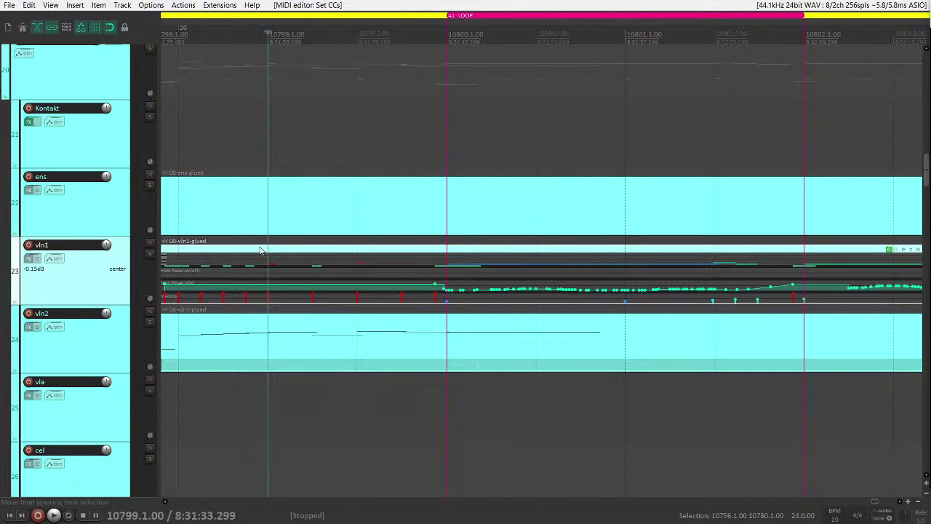
pyautogui.press('e')
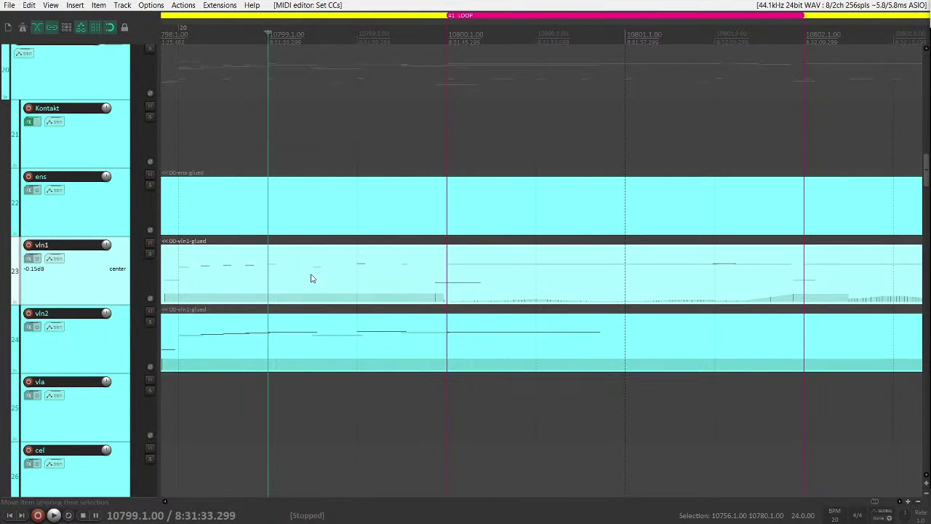
pyautogui.scroll(-1, 213, 284)
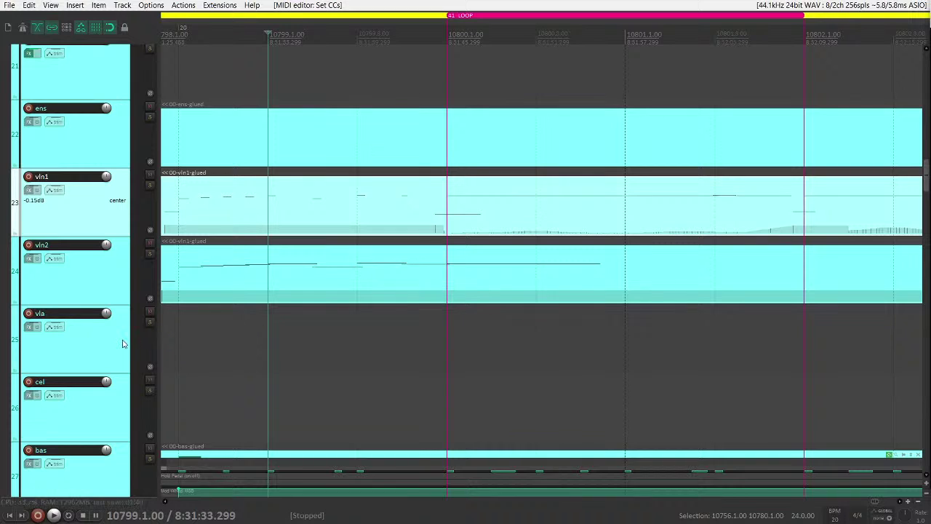
pyautogui.scroll(-1, 126, 347)
pyautogui.scroll(1, 115, 336)
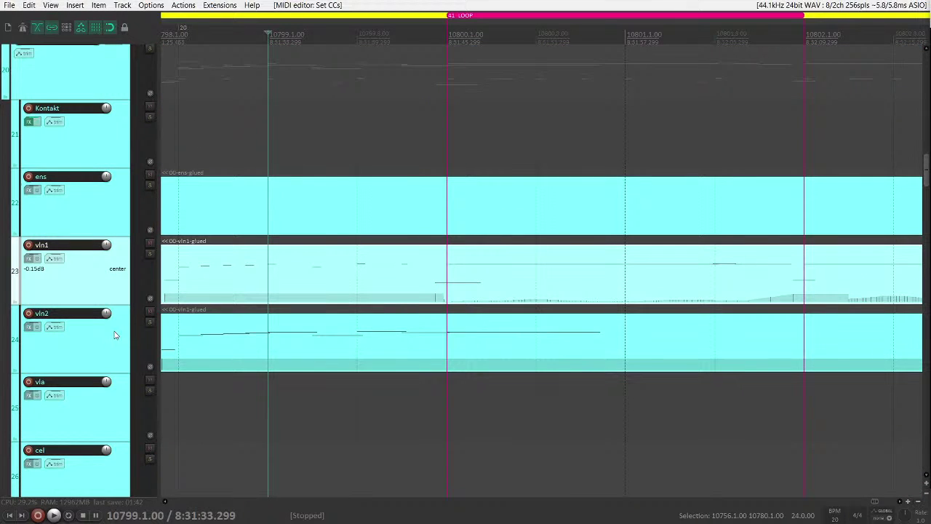
pyautogui.scroll(-5, 279, 201)
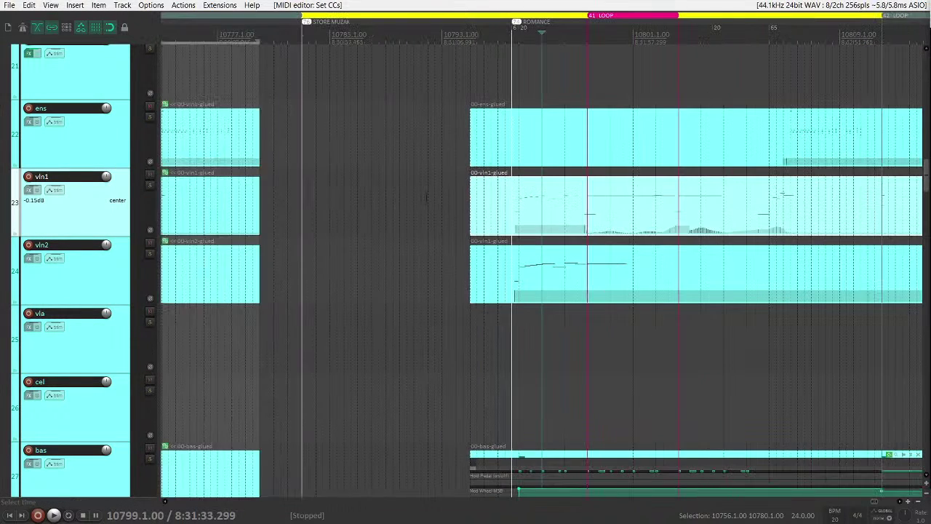
pyautogui.click(304, 217)
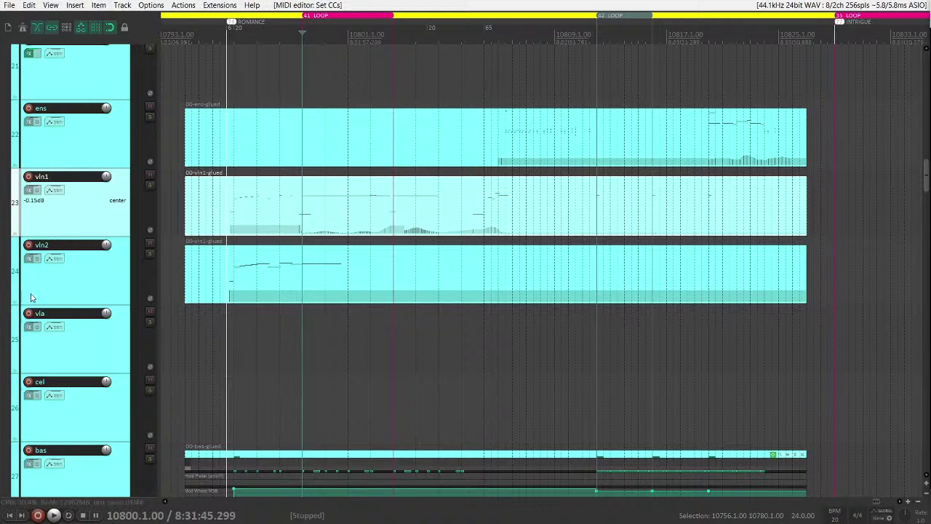
pyautogui.scroll(-5, 42, 290)
pyautogui.scroll(-4, 45, 288)
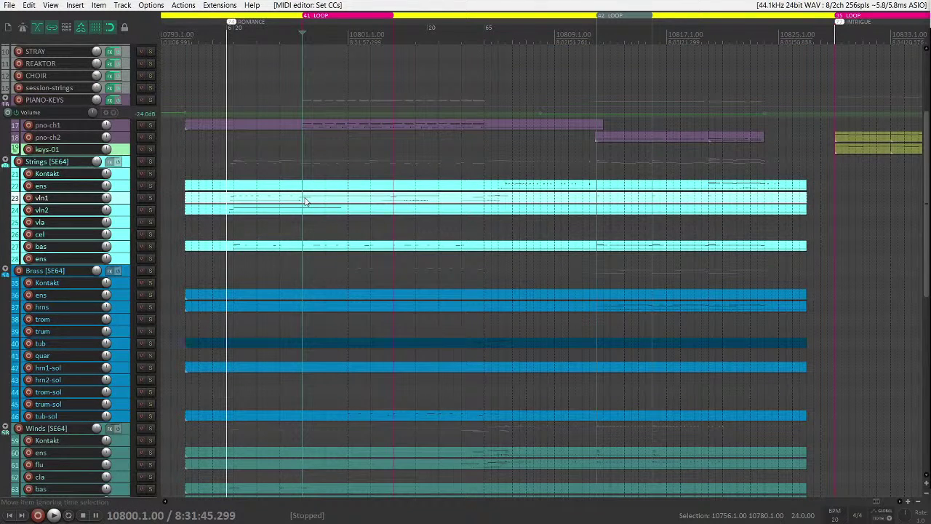
# - Split the vln1 item at both LOOP boundaries, copy that section onto the flu and cla tracks, and play it
pyautogui.press('s')
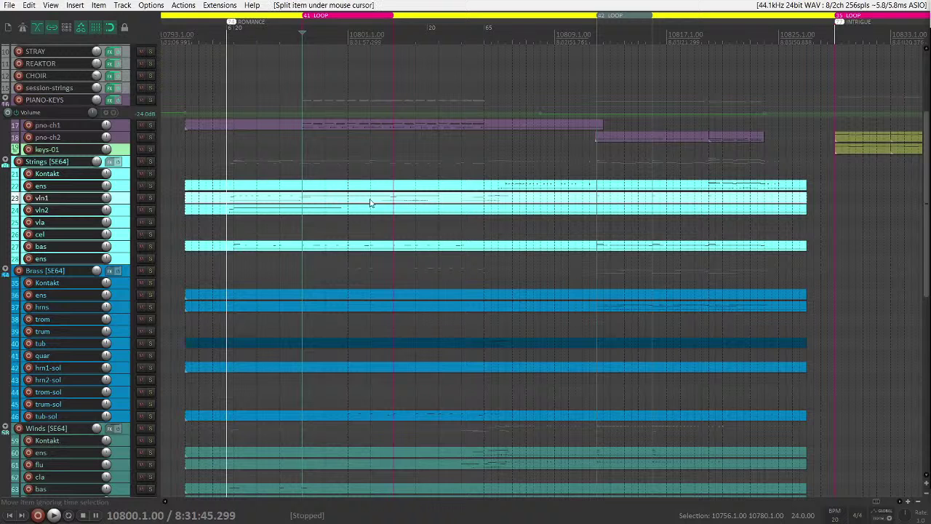
pyautogui.click(371, 201)
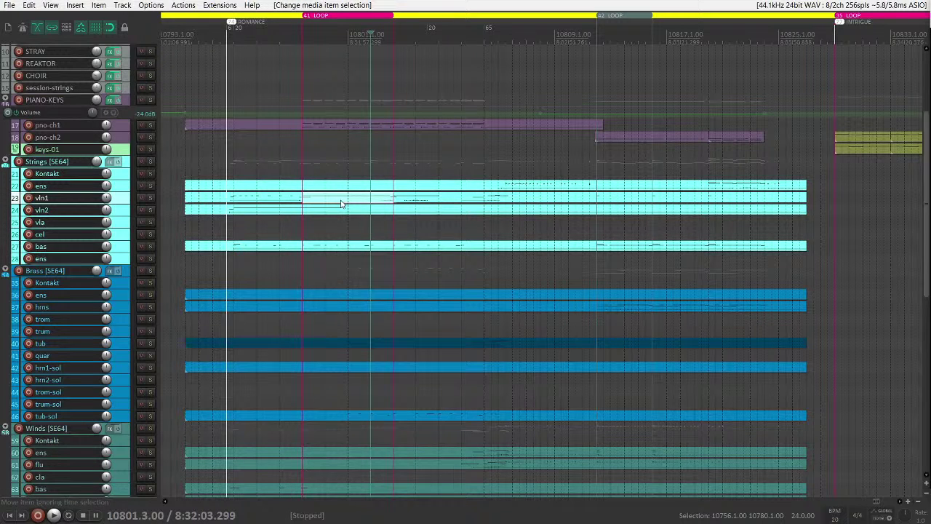
pyautogui.scroll(-2, 342, 204)
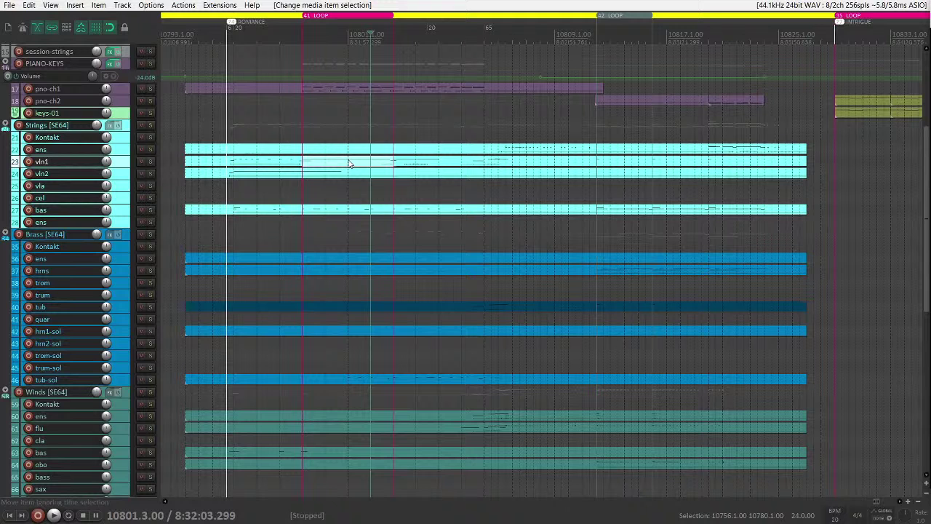
pyautogui.moveTo(349, 164); pyautogui.dragTo(321, 430)
pyautogui.press('space')
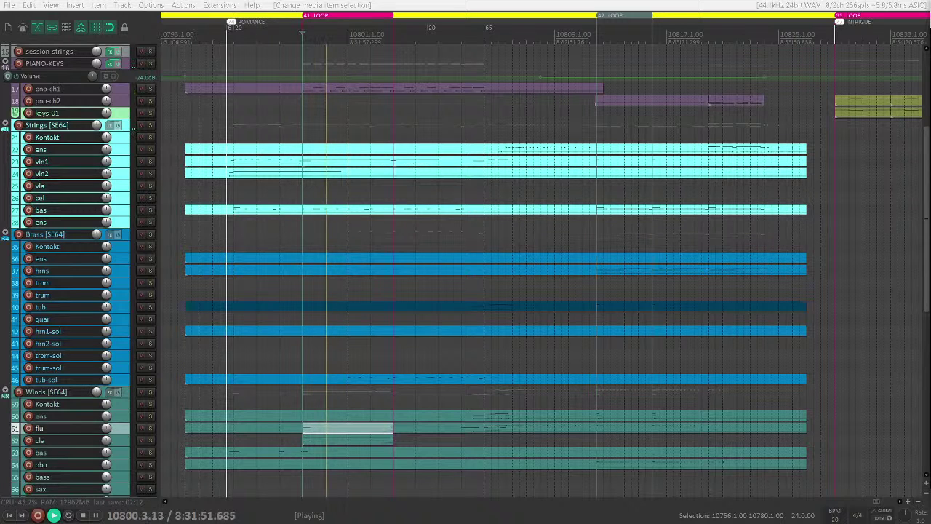
pyautogui.press('space')
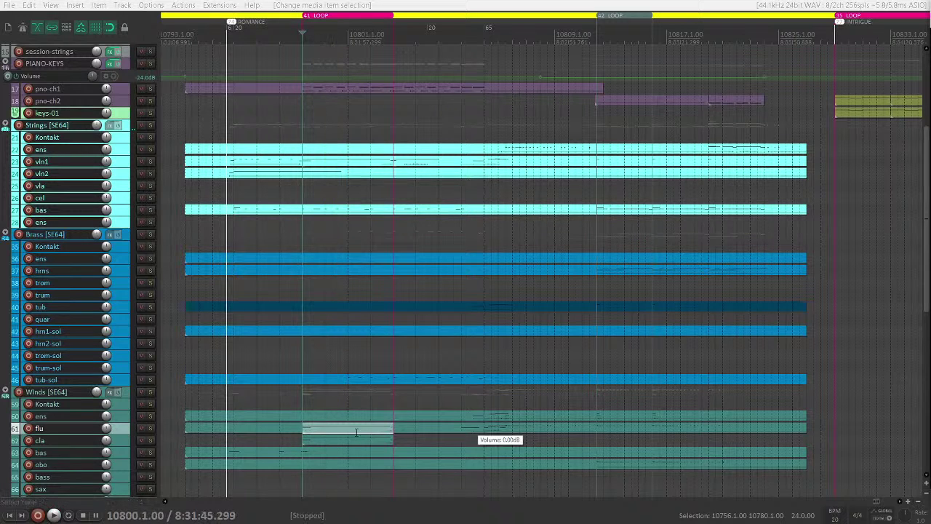
# - Set the edit cursor to 10800.1.00, select the copied cla item and solo only the cla track
pyautogui.click(335, 431)
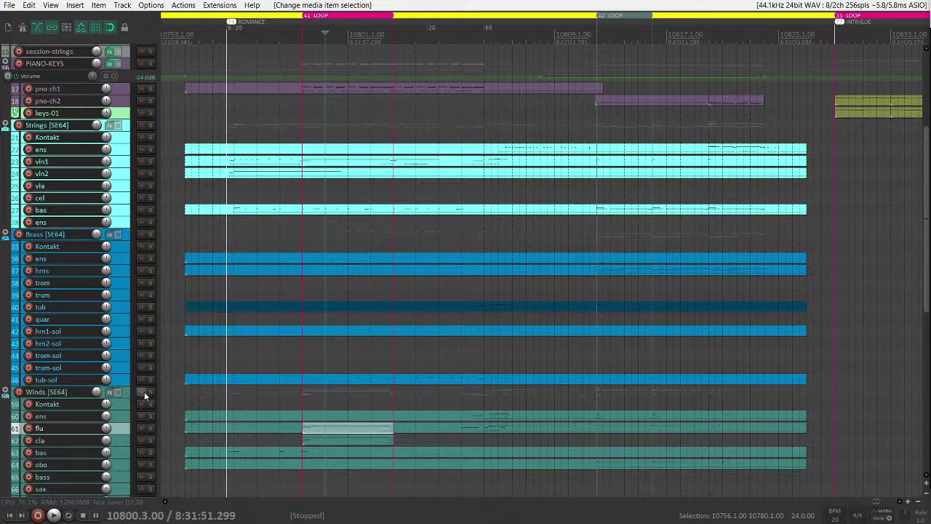
pyautogui.click(149, 391)
pyautogui.click(302, 427)
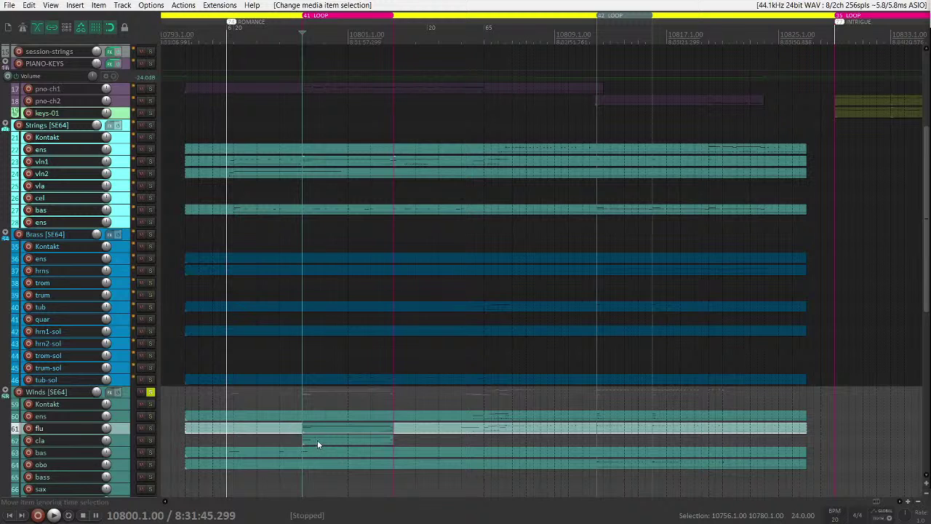
pyautogui.click(306, 440)
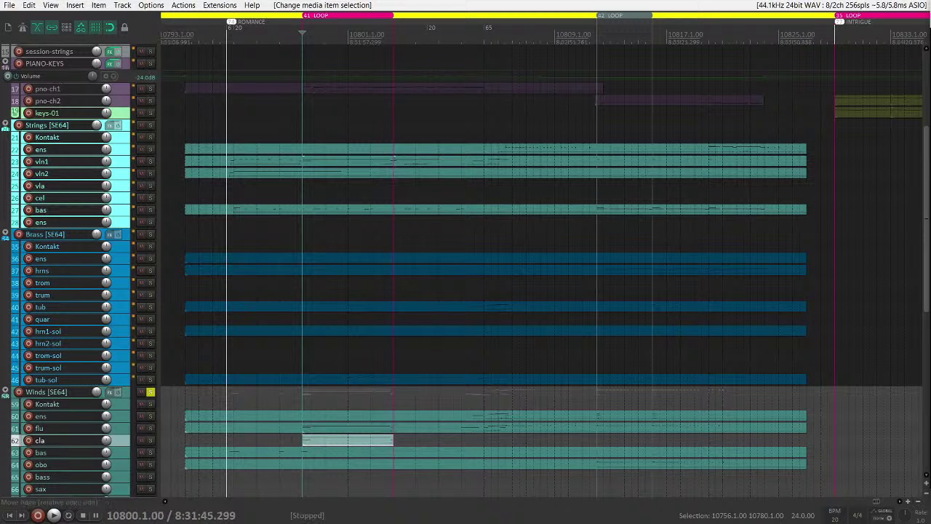
pyautogui.click(150, 440)
pyautogui.click(150, 391)
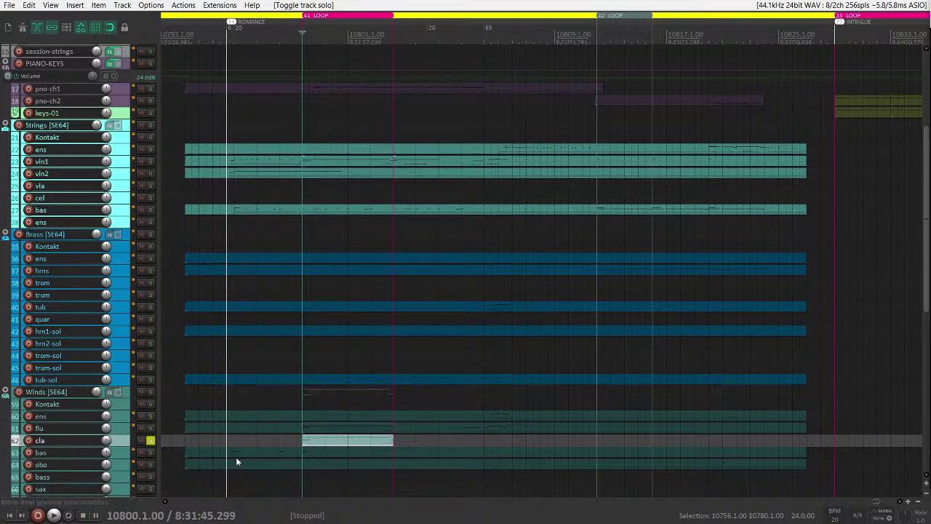
# - Play the soloed cla part from 10800.1.00, select the copied flu item and stop playback
pyautogui.press('space')
pyautogui.click(309, 428)
pyautogui.press('space')
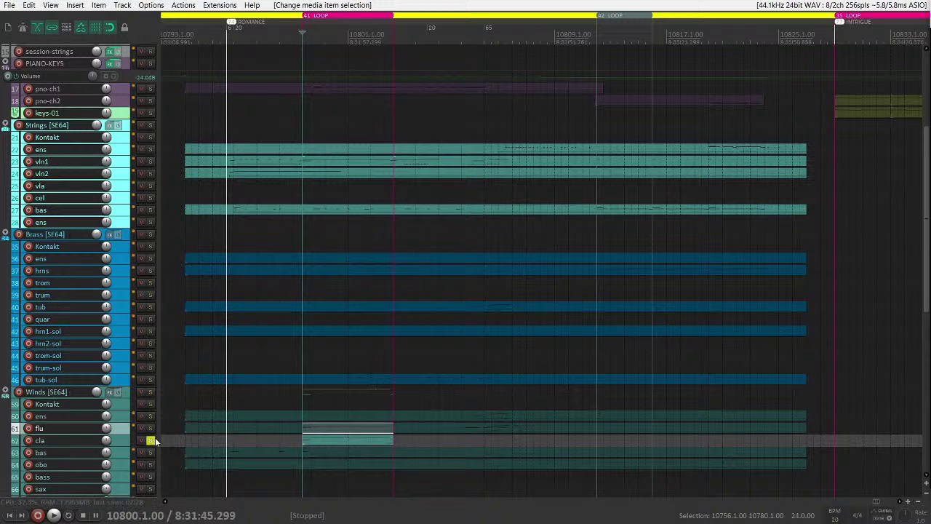
# - Open the cla LOOP item for inline editing, raise its Mod Wheel curve with a gentler final rise, and unsolo the track
pyautogui.click(346, 441)
pyautogui.press('`')
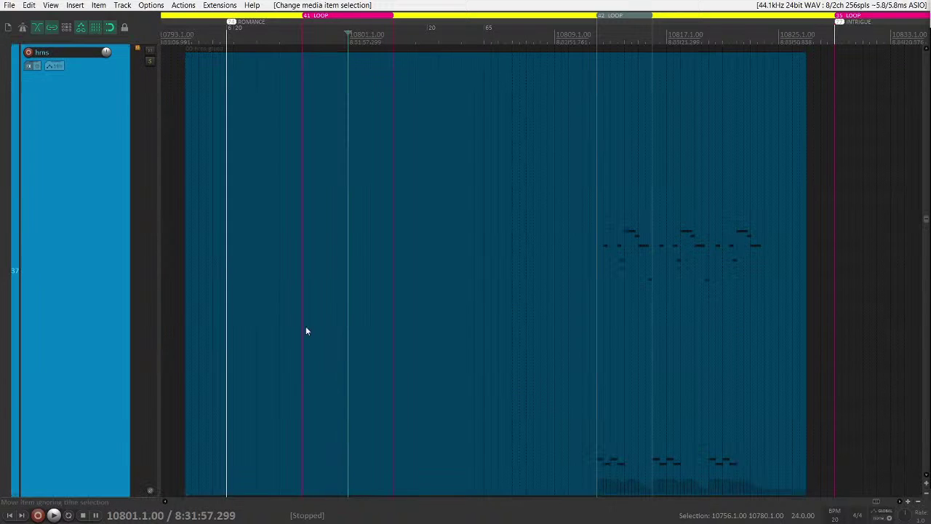
pyautogui.scroll(-20, 51, 357)
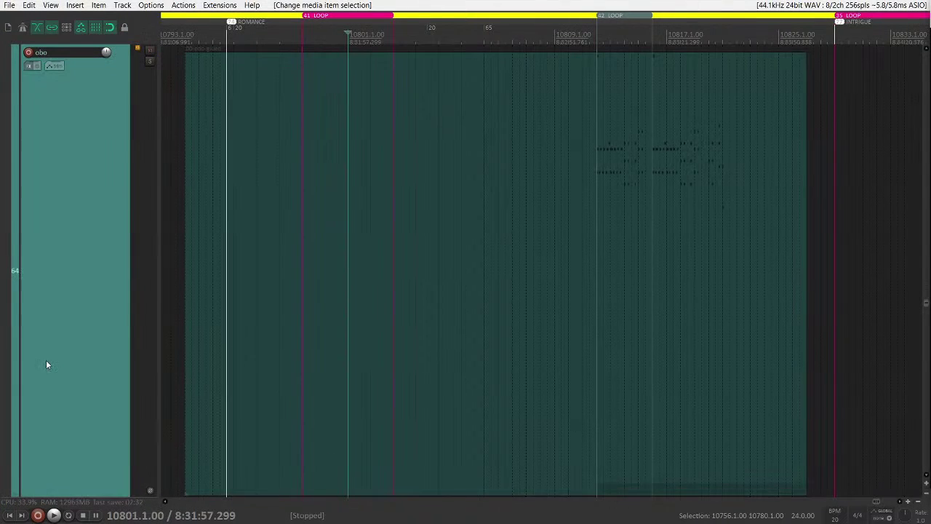
pyautogui.scroll(1, 50, 361)
pyautogui.doubleClick(355, 310)
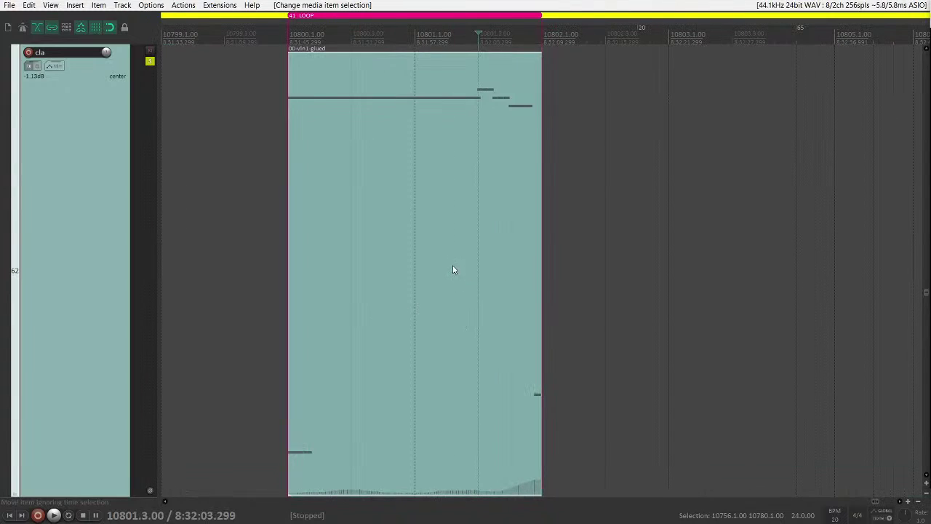
pyautogui.moveTo(338, 470); pyautogui.dragTo(336, 355)
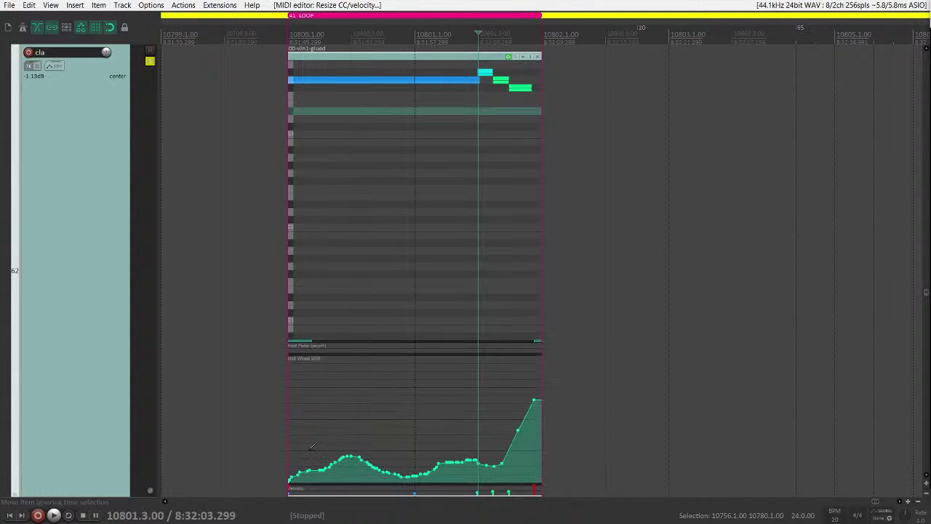
pyautogui.moveTo(293, 460); pyautogui.dragTo(295, 455)
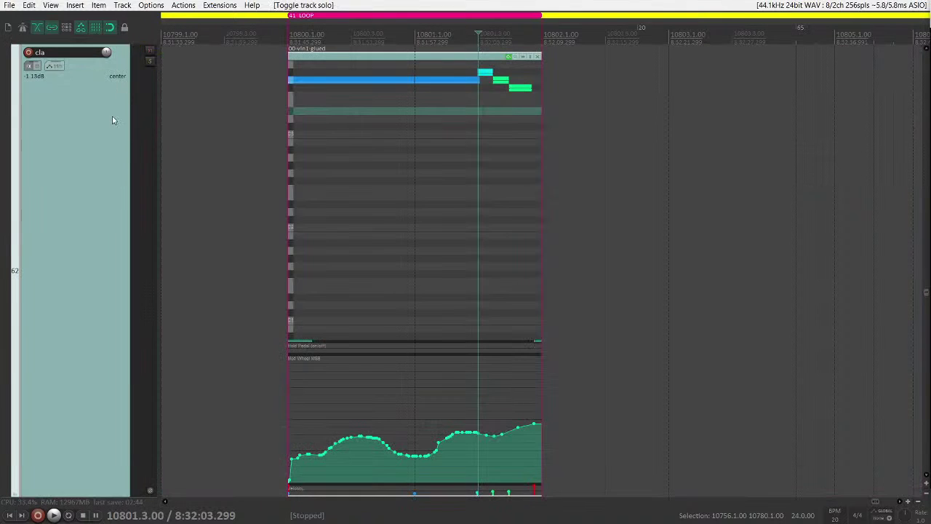
# - Open the flu LOOP item for inline editing and raise its Mod Wheel curve with a gentler final rise
pyautogui.scroll(2, 112, 118)
pyautogui.click(90, 110)
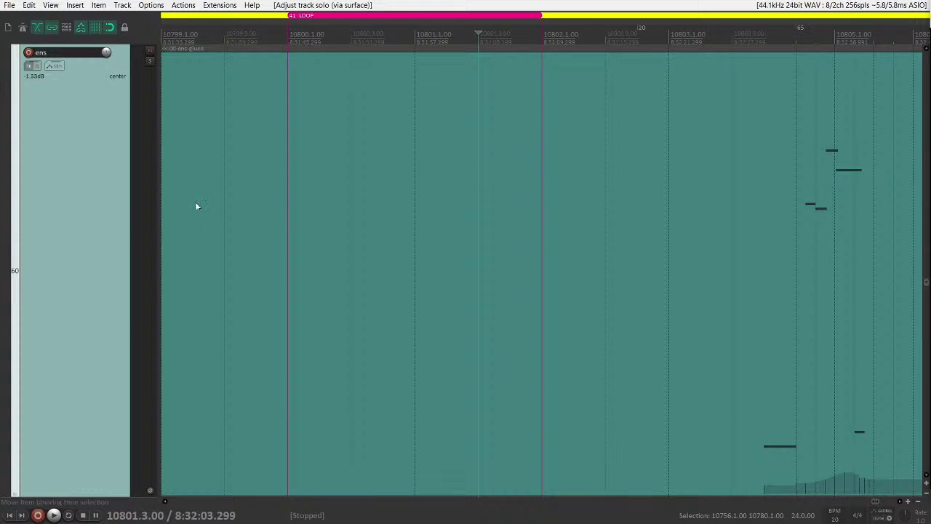
pyautogui.scroll(-1, 71, 202)
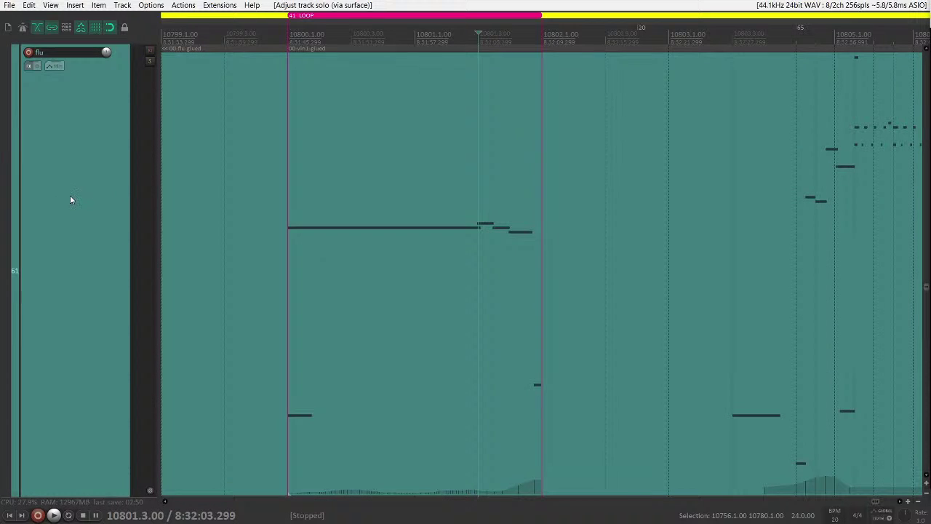
pyautogui.click(70, 199)
pyautogui.click(305, 210)
pyautogui.doubleClick(315, 227)
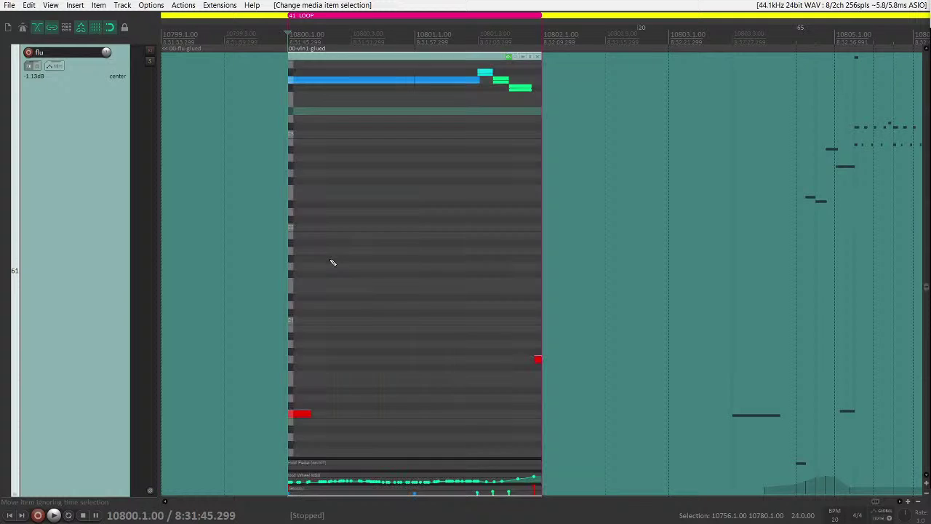
pyautogui.moveTo(314, 465); pyautogui.dragTo(311, 396)
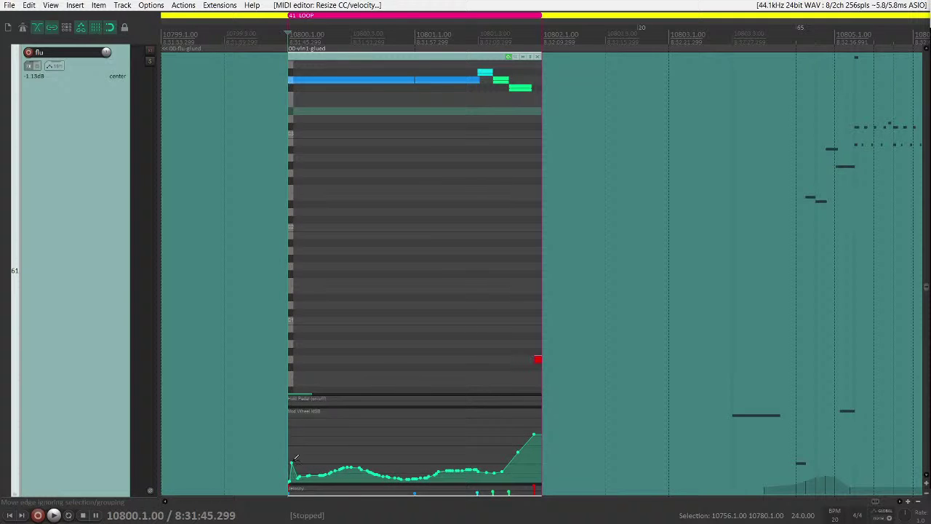
pyautogui.moveTo(429, 447); pyautogui.dragTo(491, 433)
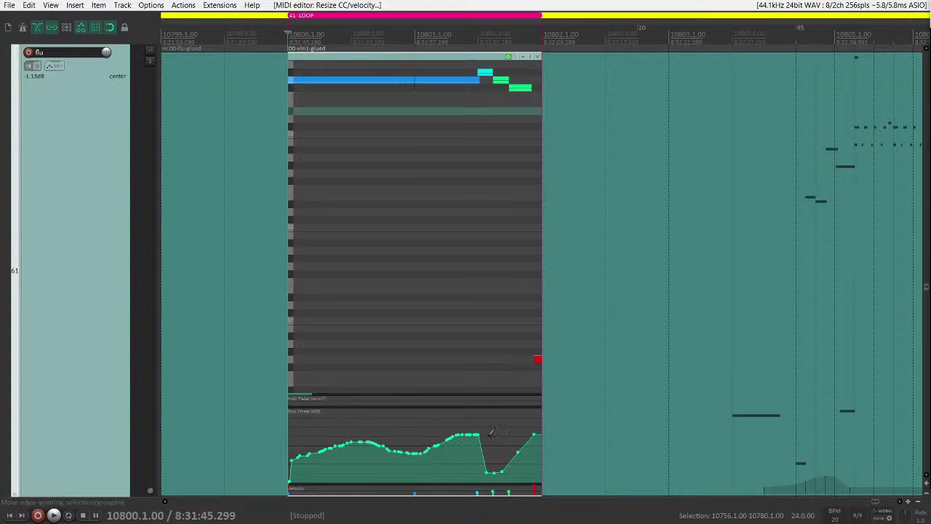
# - Play the flu part from 10800.1.00, adjust the velocity of its long sustained note and replay it
pyautogui.press('space')
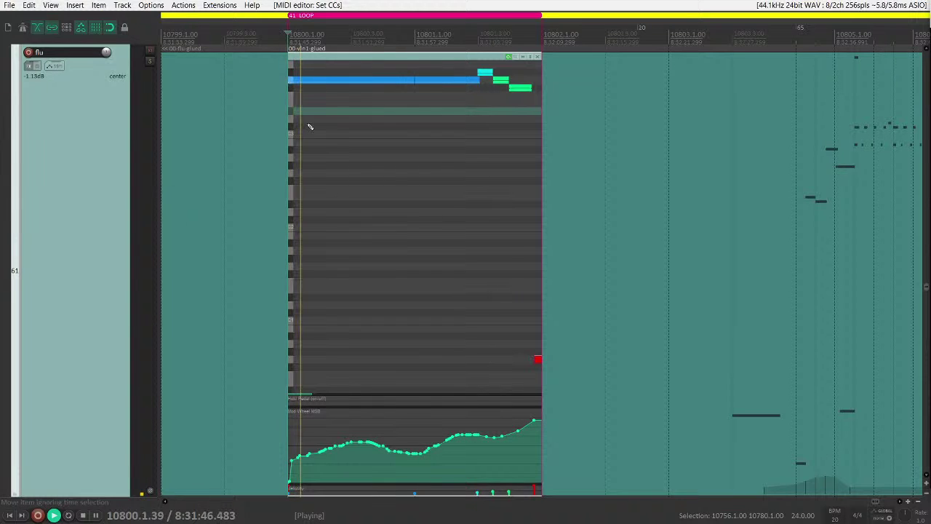
pyautogui.moveTo(308, 122); pyautogui.dragTo(428, 76)
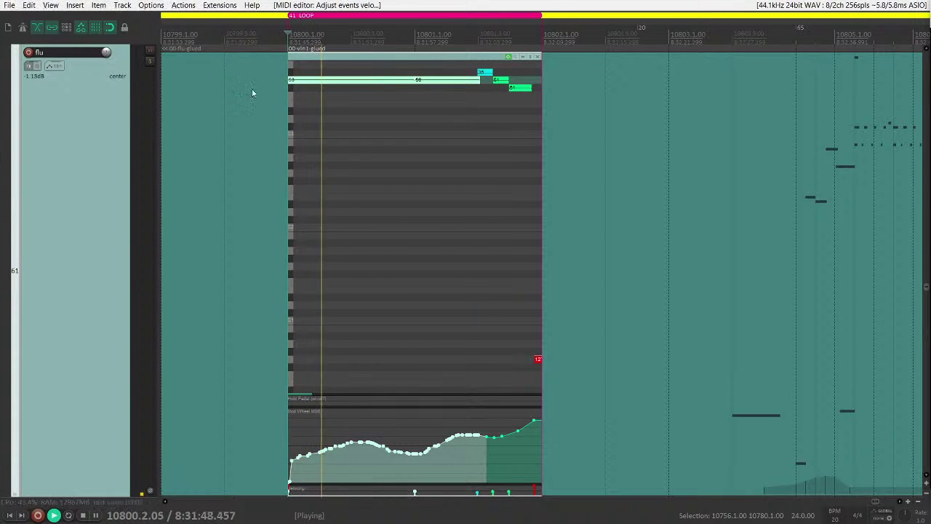
pyautogui.press('space')
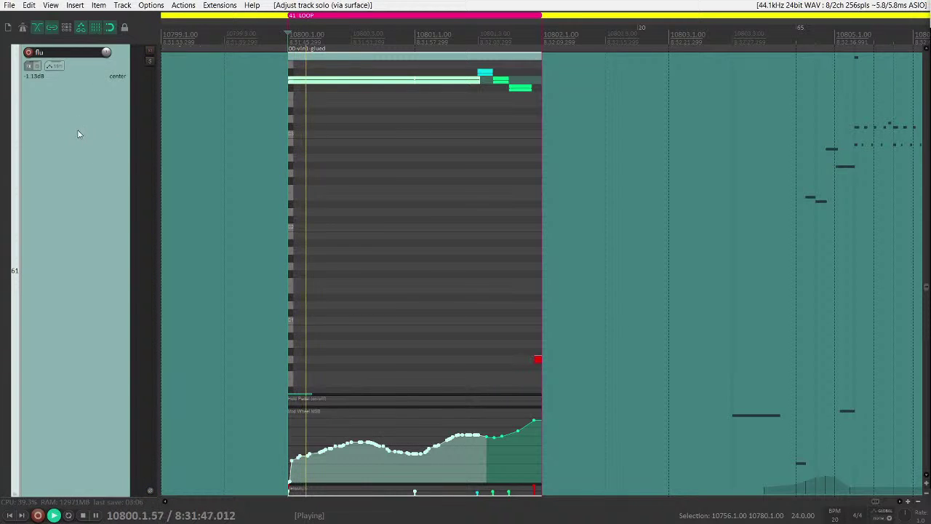
# - Listen to the LOOP section in the full mix while examining the winds, brass, strings and piano tracks
pyautogui.scroll(-3, 80, 206)
pyautogui.scroll(-8, 80, 206)
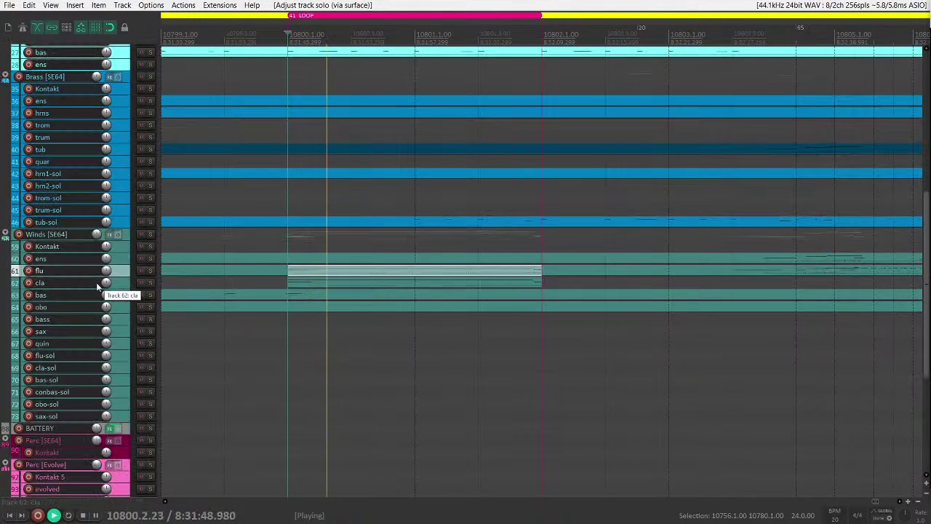
pyautogui.scroll(5, 113, 277)
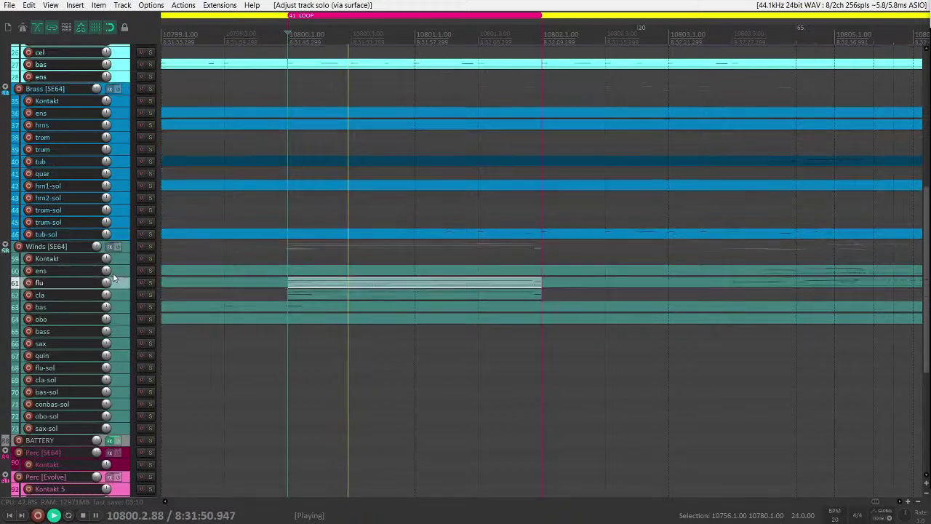
pyautogui.scroll(1, 114, 278)
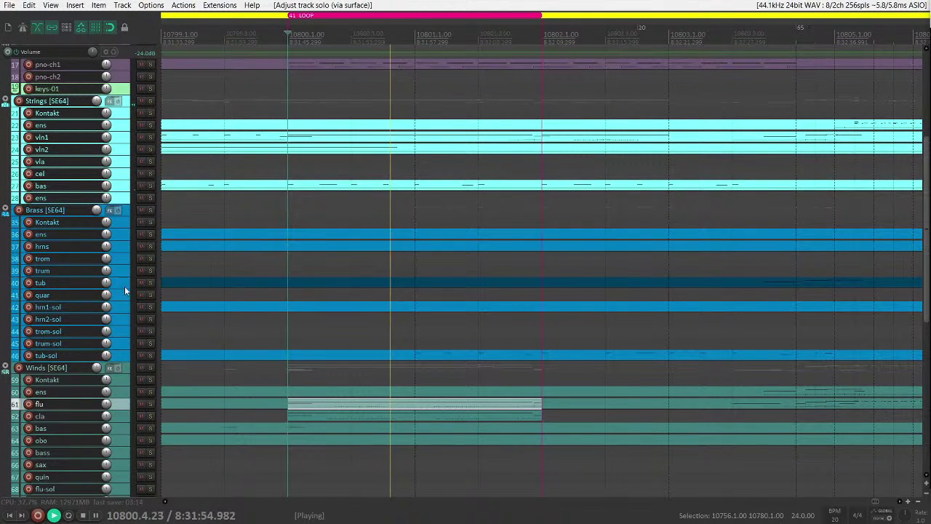
pyautogui.scroll(5, 45, 295)
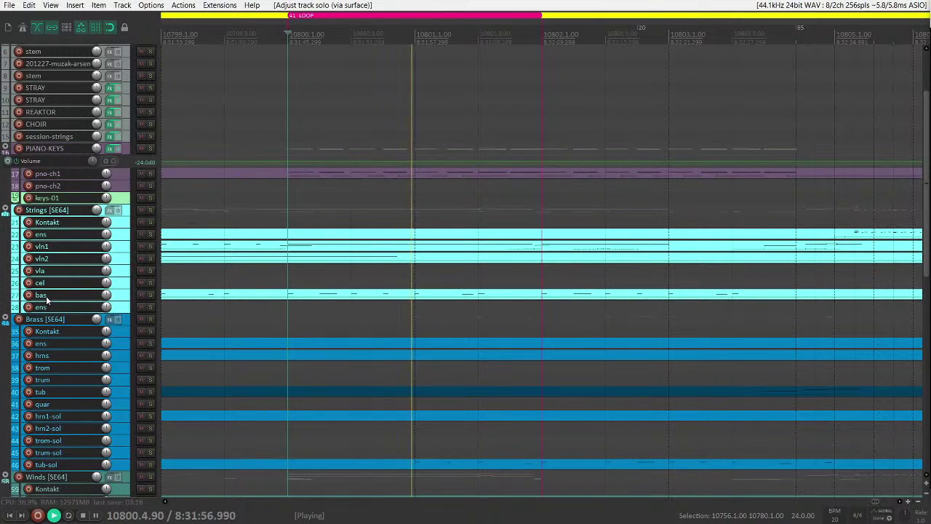
pyautogui.scroll(-1, 85, 270)
pyautogui.scroll(1, 85, 270)
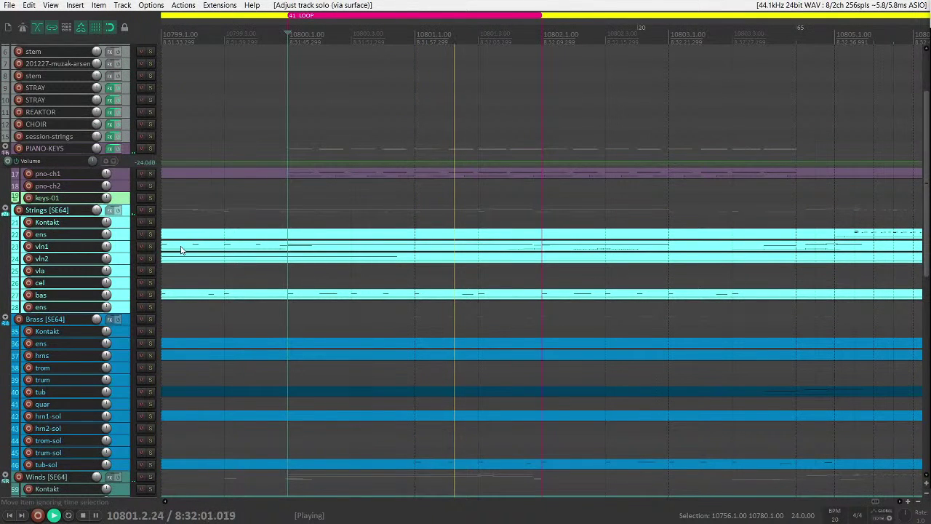
# - Stop playback, select the pno-ch1 item and hide the Volume envelope of the PIANO-KEYS track
pyautogui.press('space')
pyautogui.click(455, 173)
pyautogui.press('`')
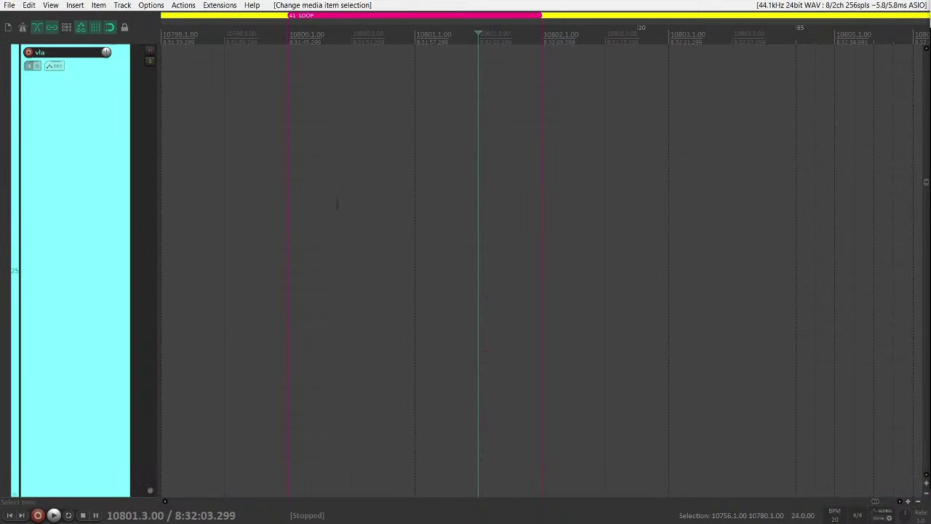
pyautogui.scroll(9, 107, 238)
pyautogui.scroll(-5, 80, 267)
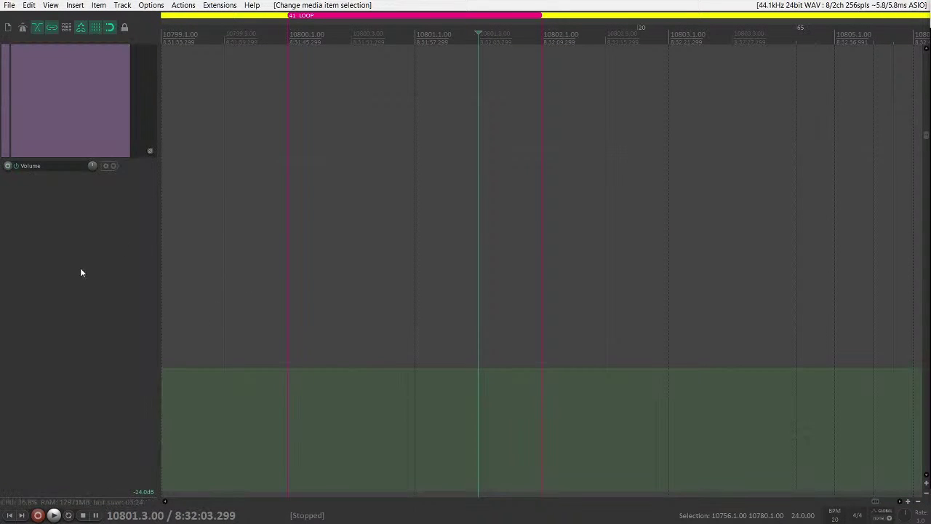
pyautogui.scroll(5, 74, 243)
pyautogui.click(75, 243)
pyautogui.press('space')
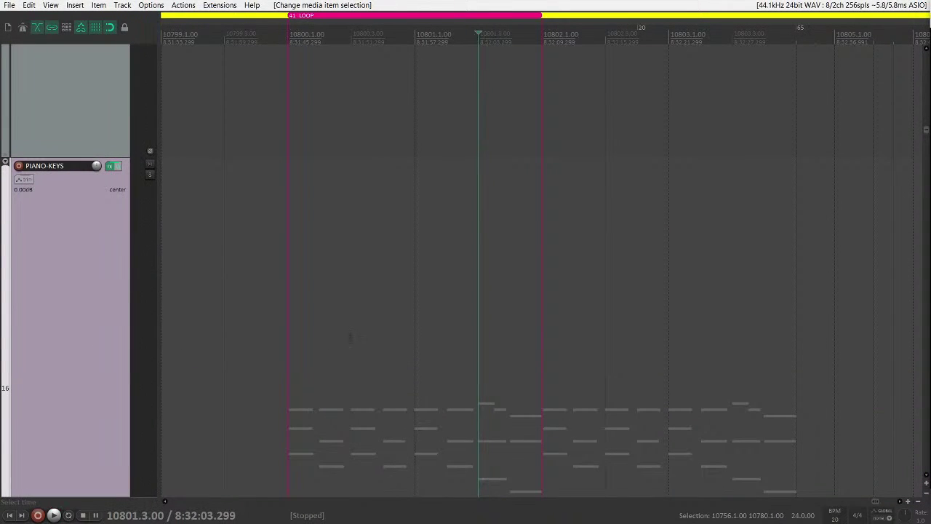
pyautogui.press('space')
pyautogui.press('-')
pyautogui.scroll(-3, 81, 296)
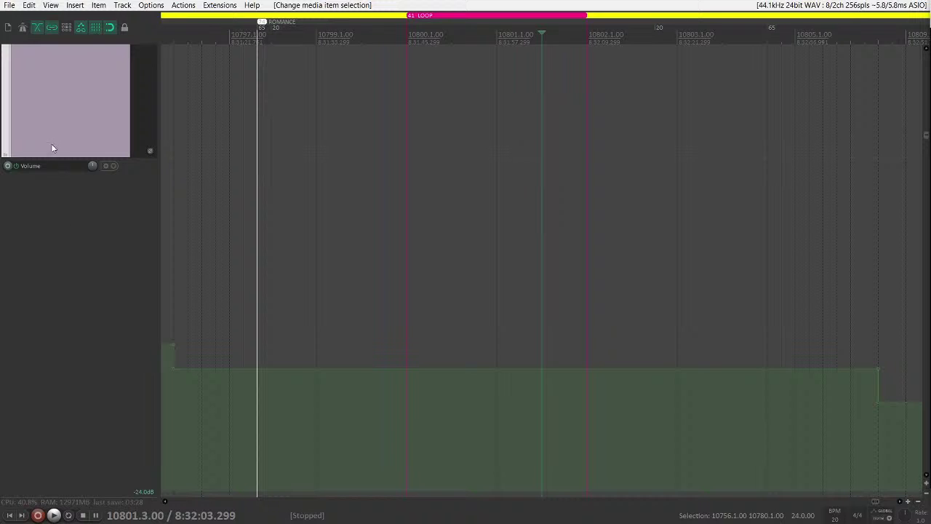
pyautogui.press('v')
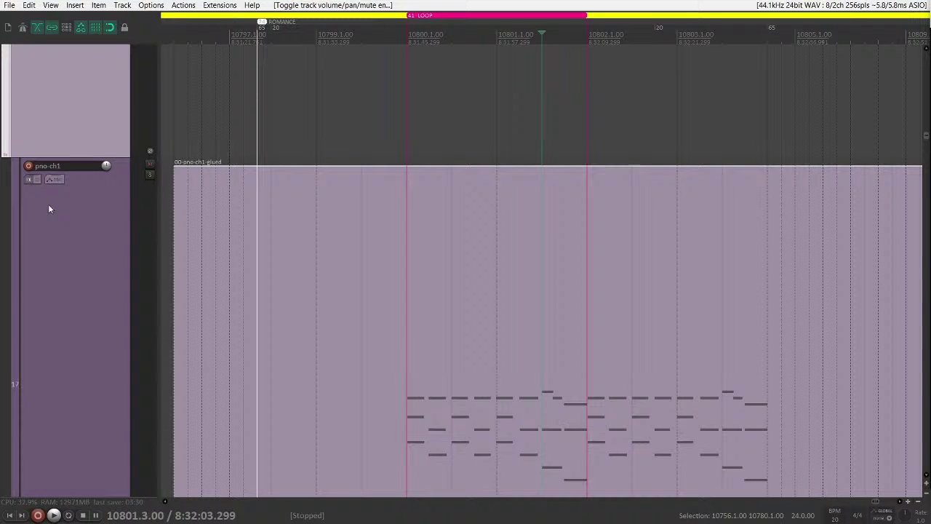
# - Open the pno-ch1 item for inline editing, play from 10800.1.00 to examine its chords, and set the edit cursor to 10801.1.00
pyautogui.click(411, 333)
pyautogui.doubleClick(521, 332)
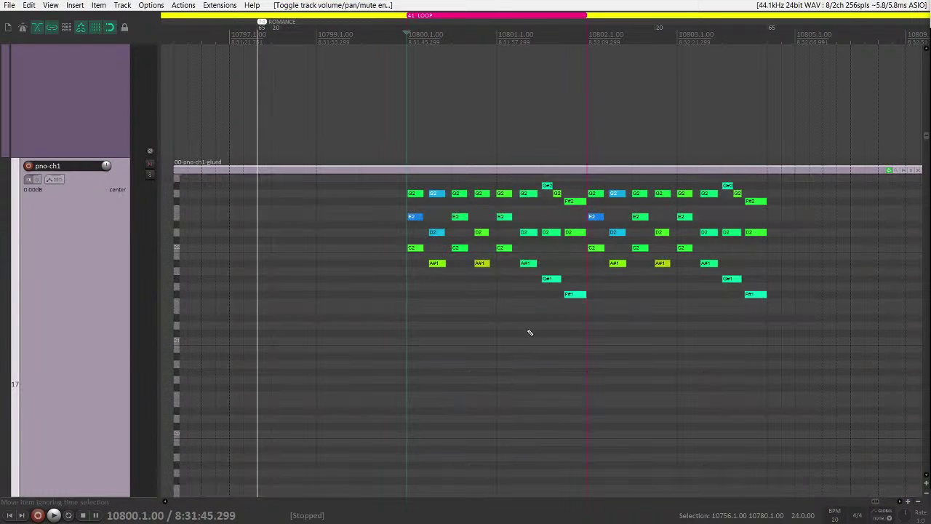
pyautogui.press('space')
pyautogui.scroll(3, 505, 284)
pyautogui.scroll(2, 515, 285)
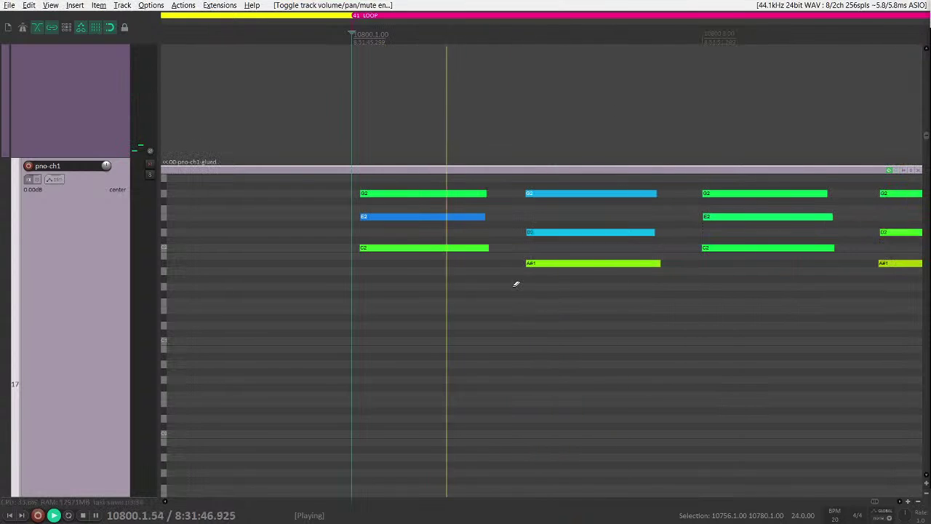
pyautogui.hscroll(2, 408, 271)
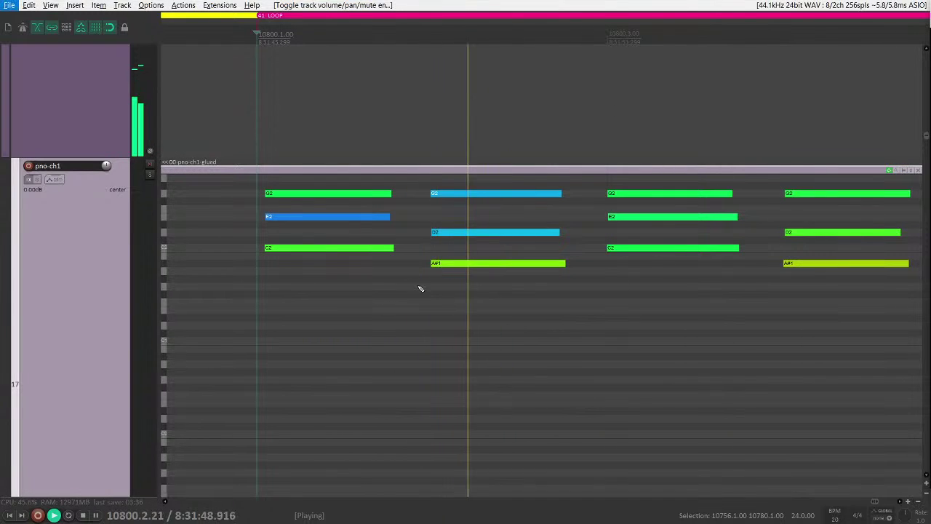
pyautogui.hscroll(2, 440, 264)
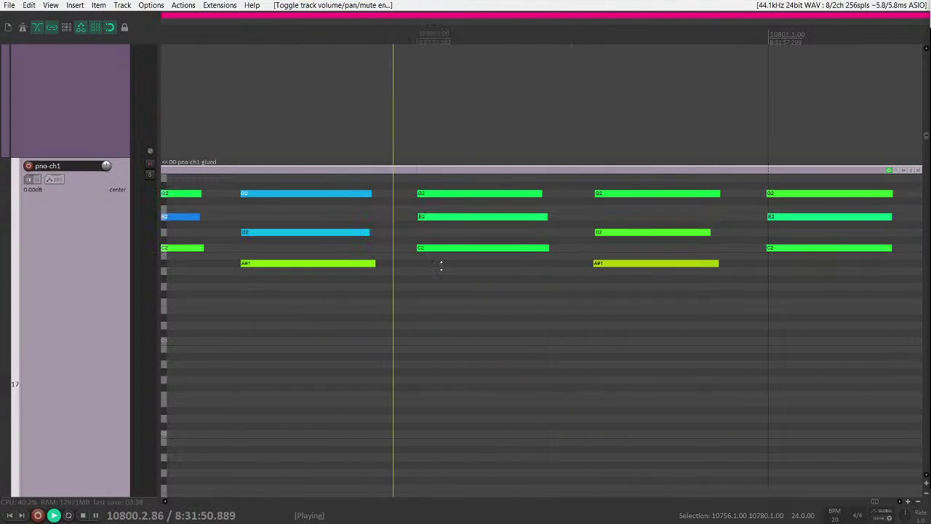
pyautogui.hscroll(1, 444, 263)
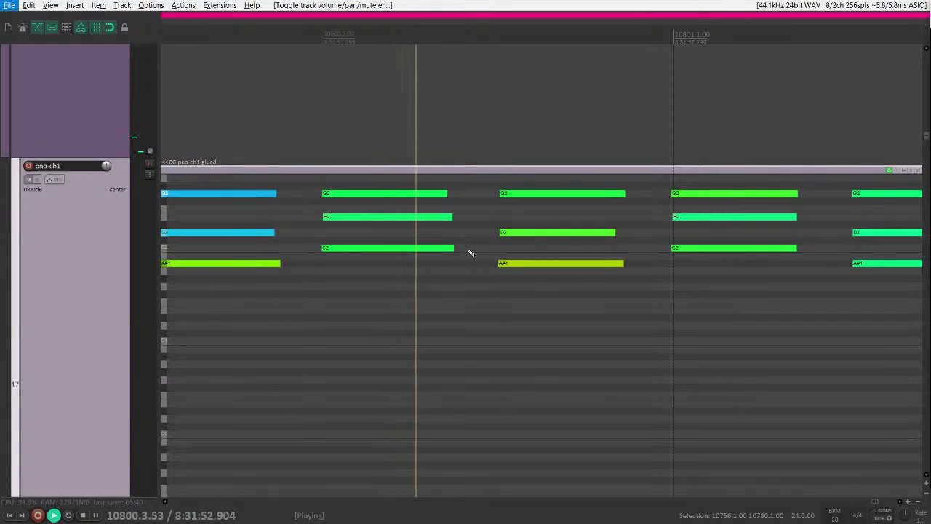
pyautogui.press('alt')
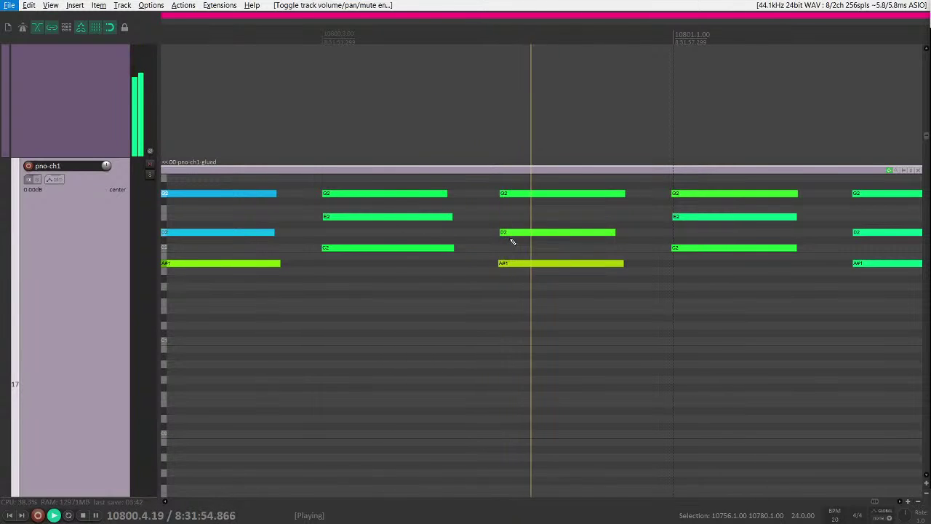
pyautogui.hscroll(2, 512, 242)
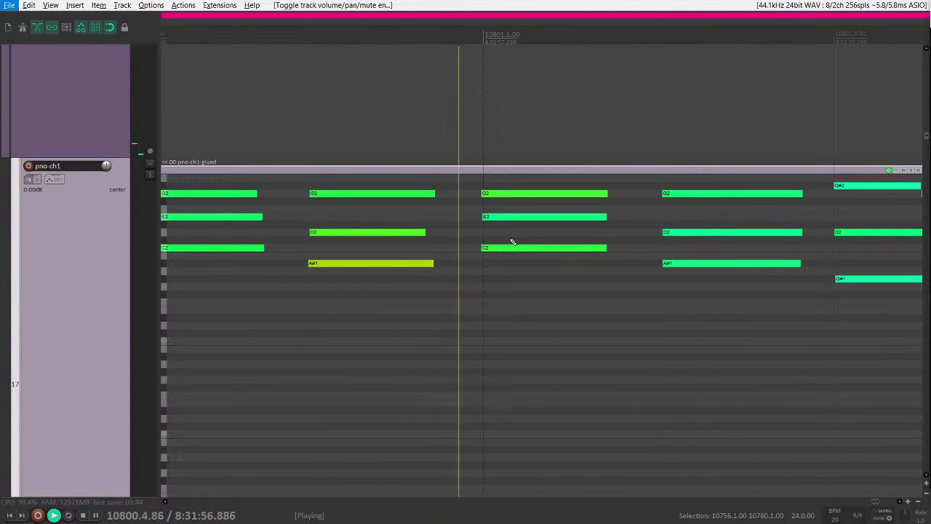
pyautogui.hscroll(1, 512, 242)
pyautogui.press('space')
pyautogui.click(390, 243)
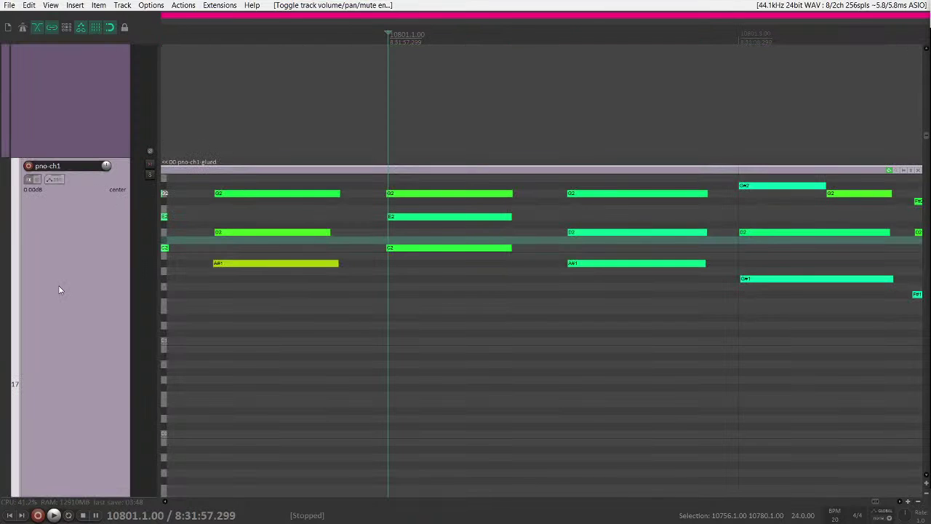
# - Restore the track overview, solo pno-ch1 and audition the chord change at 10801.1.00 from 10800.4.75
pyautogui.press('`')
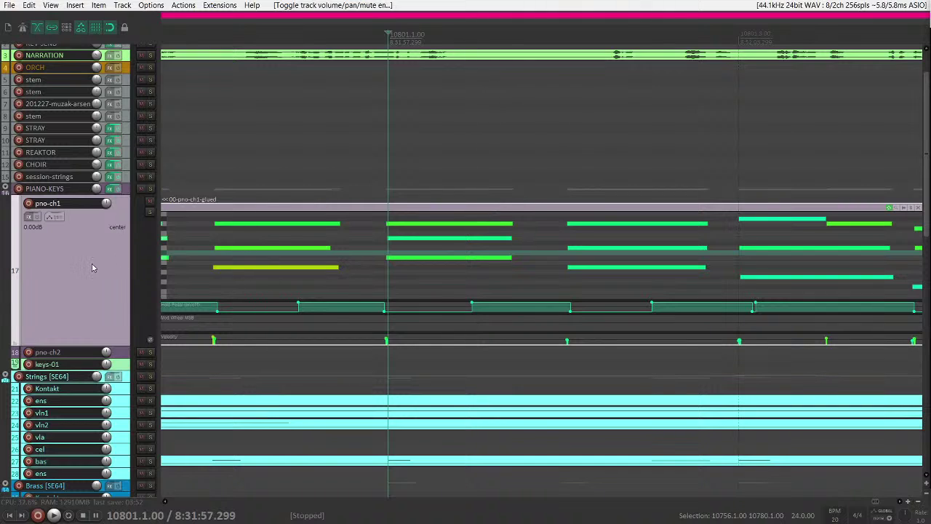
pyautogui.press('s')
pyautogui.press('space')
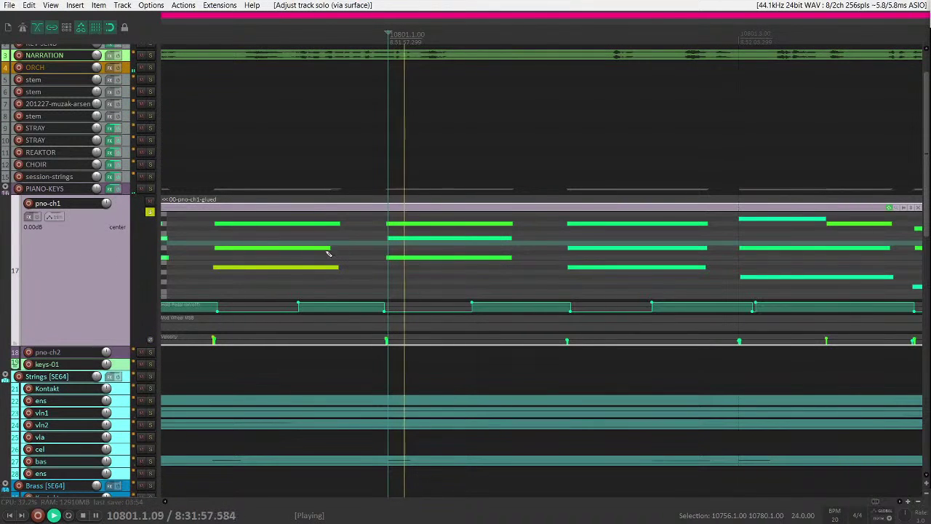
pyautogui.press('space')
pyautogui.click(358, 244)
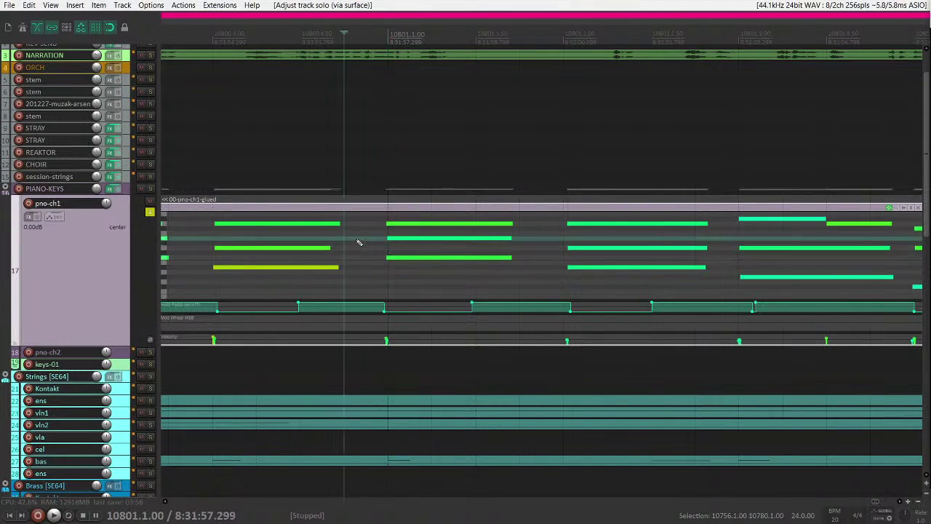
pyautogui.press('space')
pyautogui.press('space')
# - Solo the PIANO-KEYS parent track along with pno-ch1 and play from 10800.4.75
pyautogui.click(150, 189)
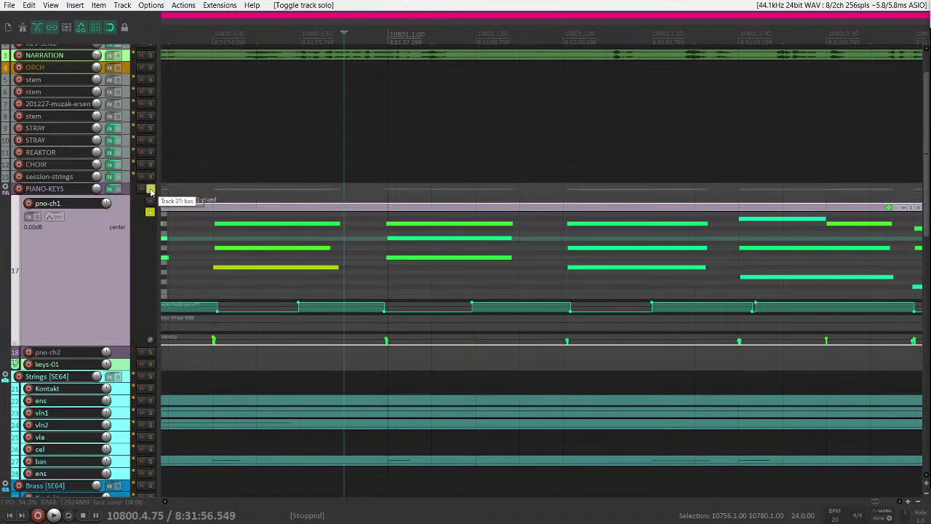
pyautogui.press('space')
pyautogui.press('space')
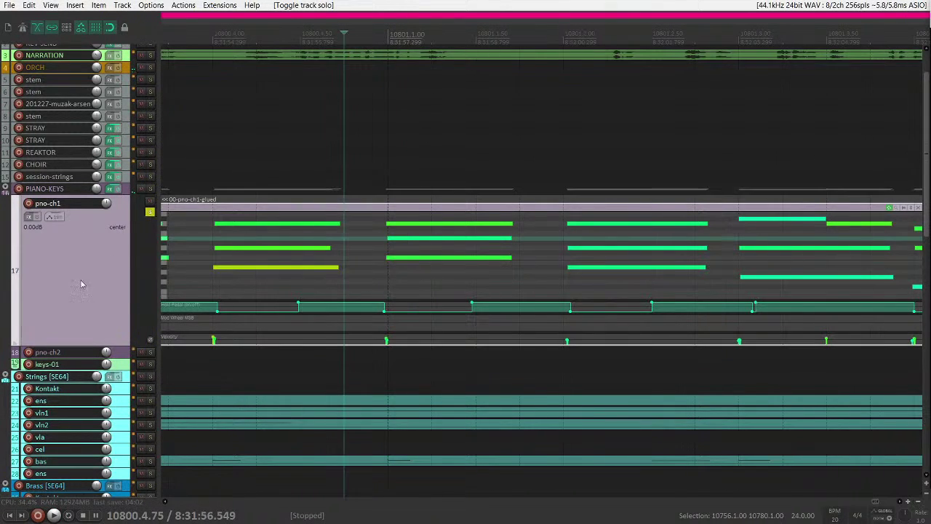
# - Solo only the Strings [SE64] track and play the passage from 10800.4.75
pyautogui.scroll(-3, 83, 291)
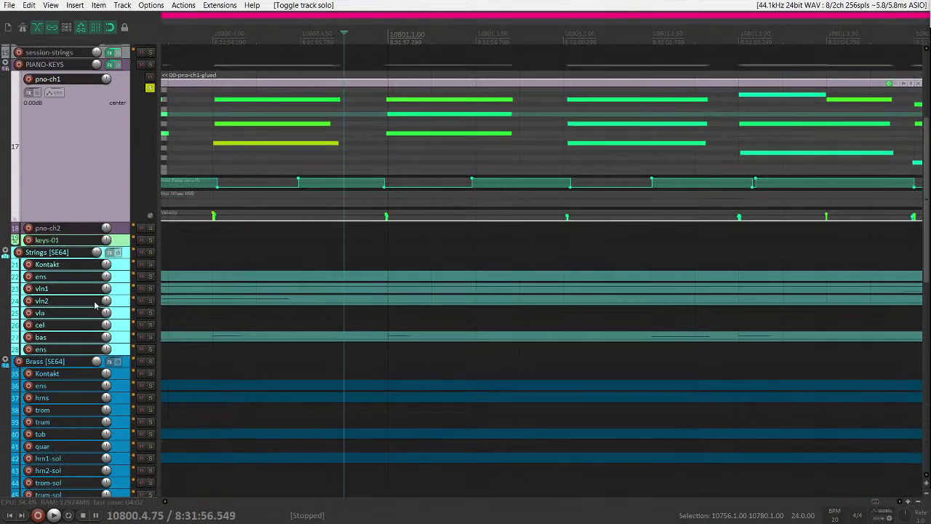
pyautogui.click(151, 254)
pyautogui.press('space')
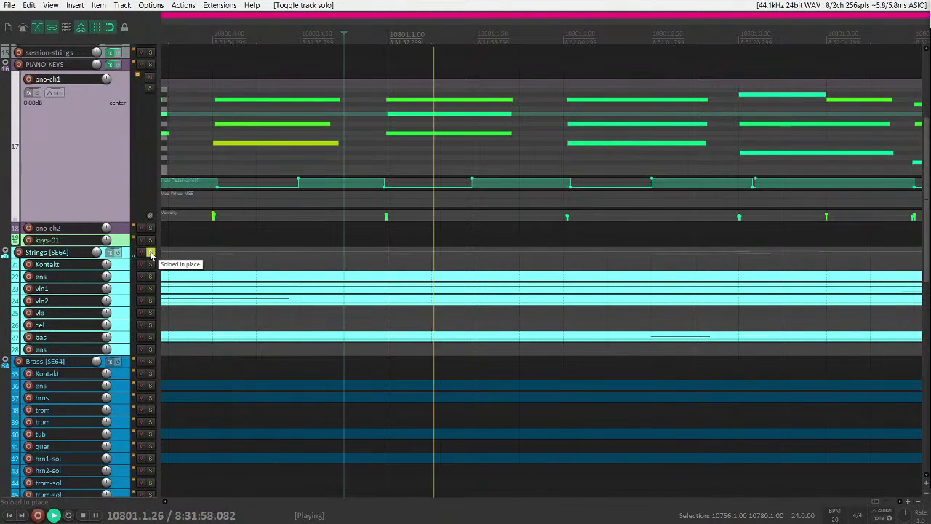
pyautogui.press('space')
# - Add the Brass [SE64] track to the soloed strings and play from 10800.4.75
pyautogui.scroll(-4, 147, 218)
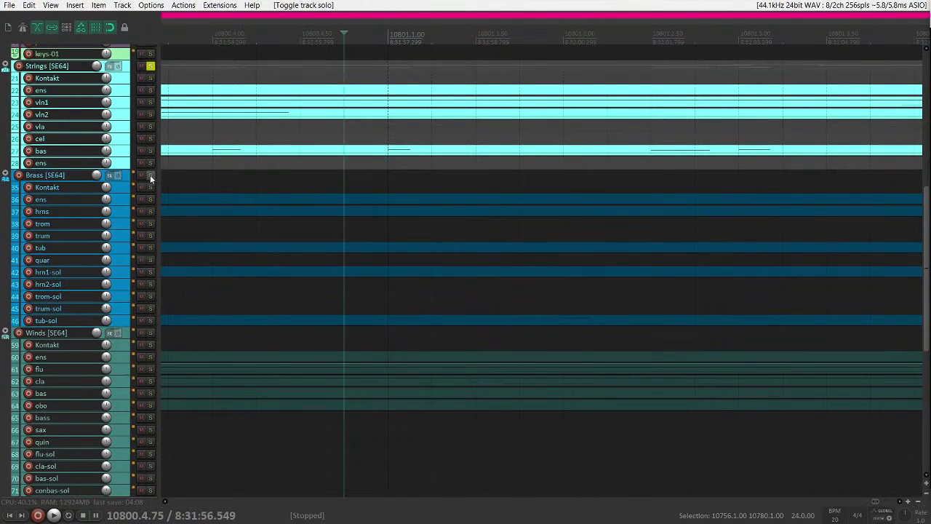
pyautogui.click(150, 176)
pyautogui.press('space')
pyautogui.press('space')
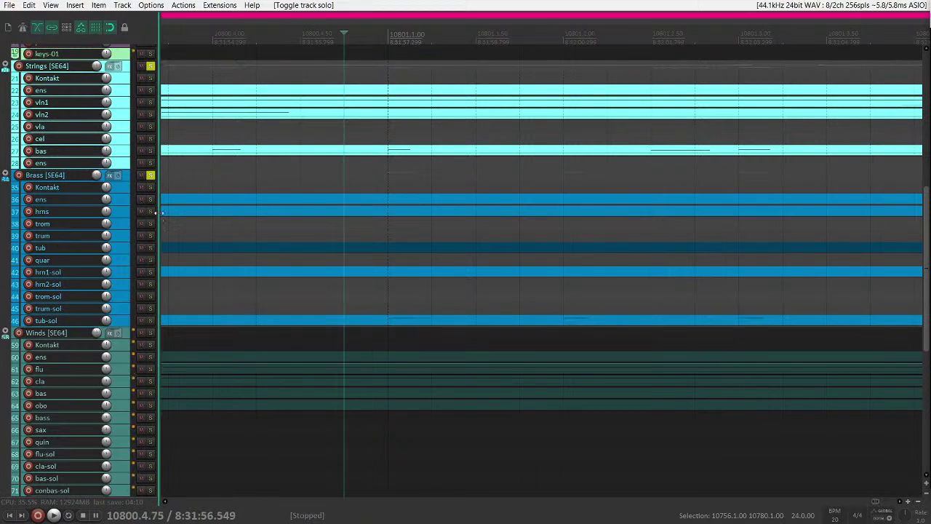
# - Play the soloed strings and brass from 10800.4.75, enlarge the tub-sol track and audition its notes from 10801.1.00
pyautogui.press('space')
pyautogui.press('space')
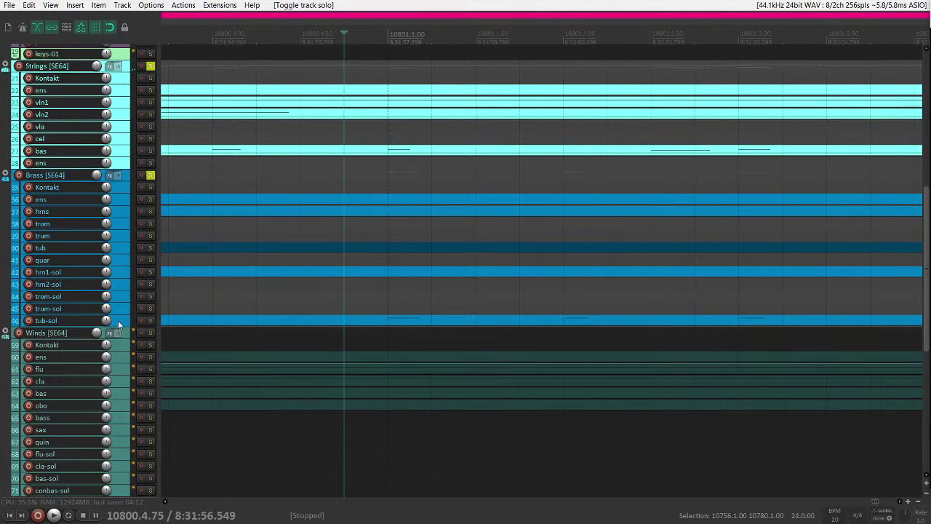
pyautogui.press('`')
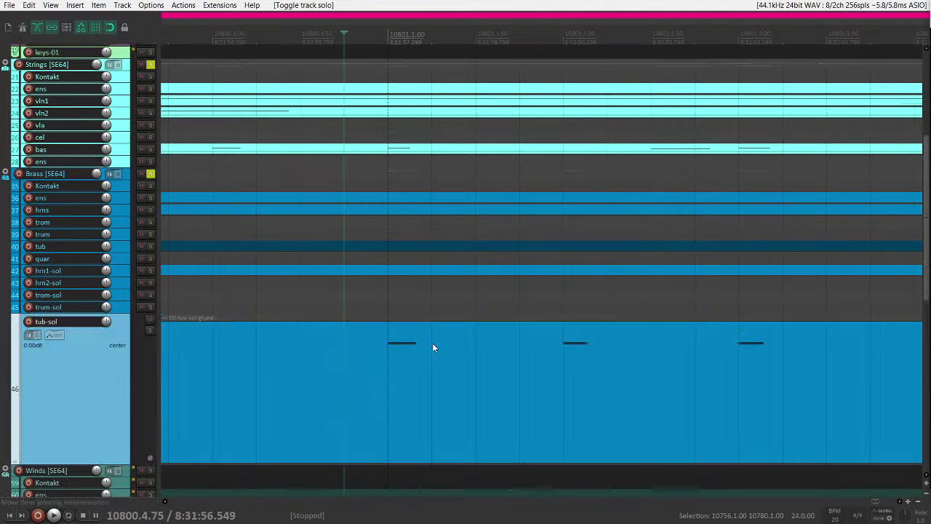
pyautogui.click(376, 352)
pyautogui.press('space')
pyautogui.press('space')
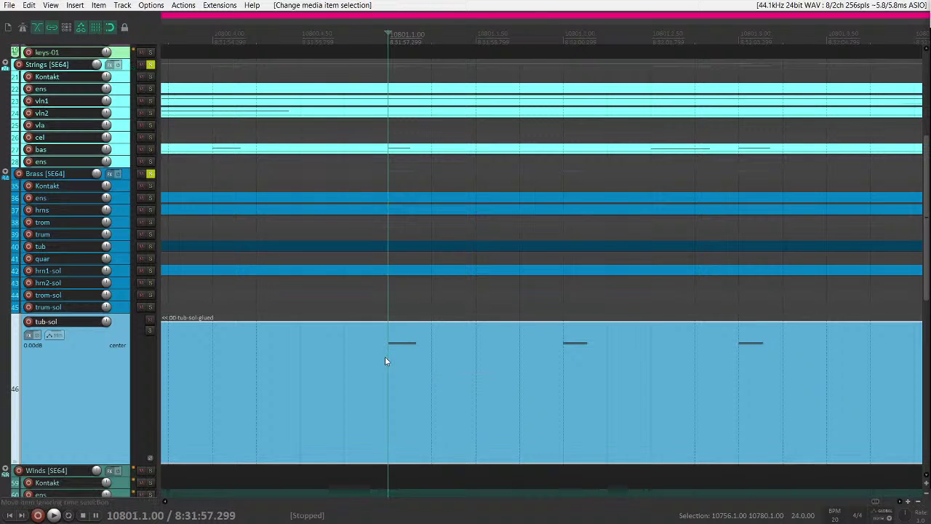
# - Split the tub-sol item around its first three notes from 10801.1.00 and delete that section
pyautogui.scroll(-4, 396, 359)
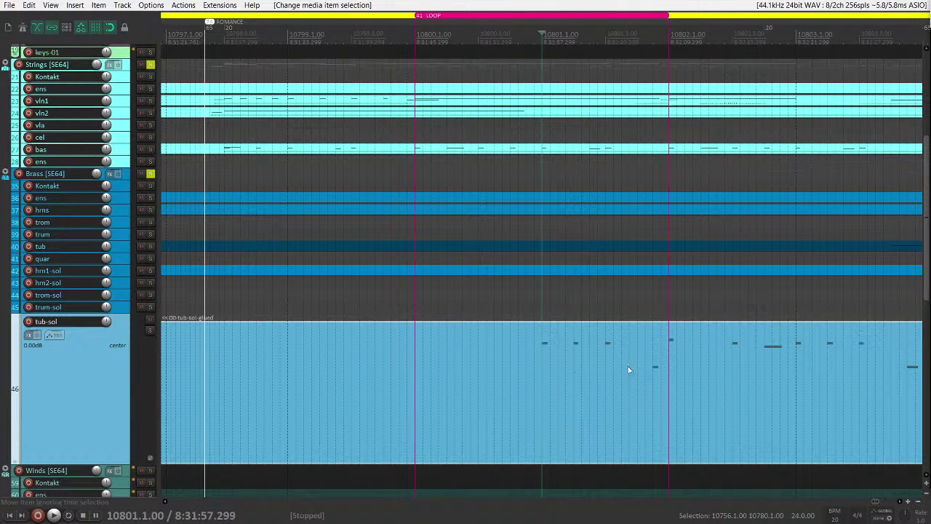
pyautogui.press('s')
pyautogui.click(580, 363)
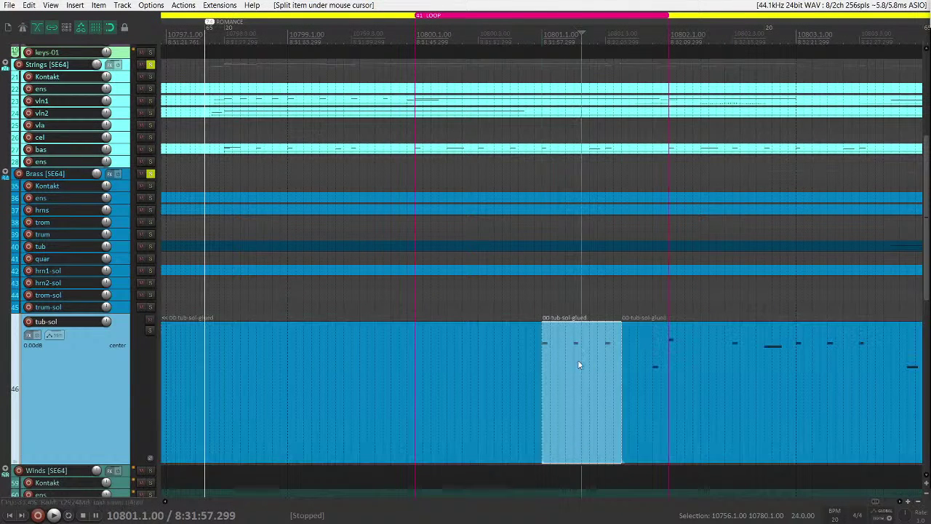
pyautogui.press('Delete')
pyautogui.scroll(-5, 624, 380)
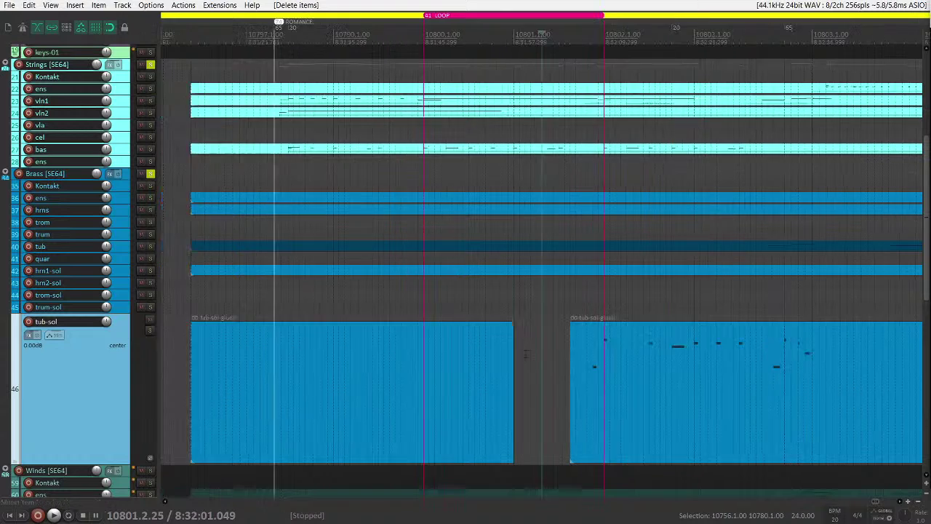
pyautogui.scroll(5, 526, 363)
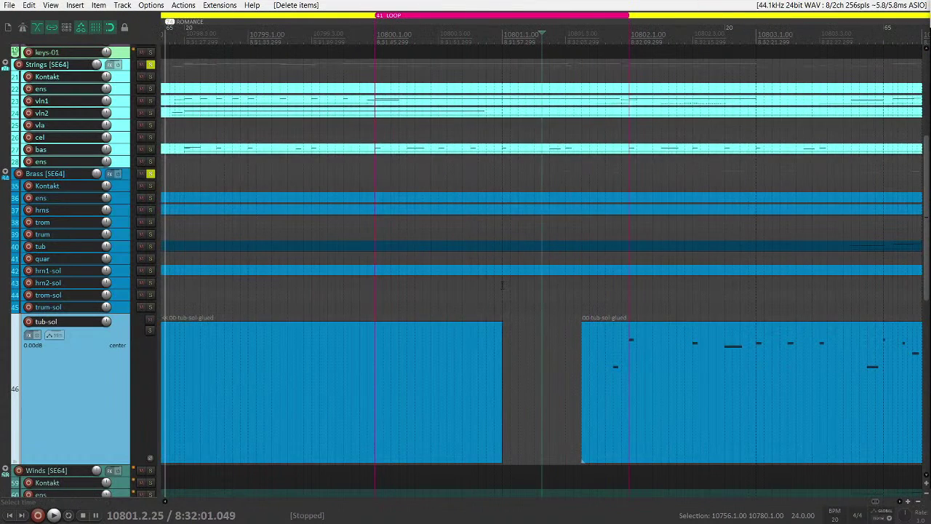
# - Unsolo the Brass and Strings tracks and play the full arrangement from 10799.4.75
pyautogui.click(151, 175)
pyautogui.click(150, 64)
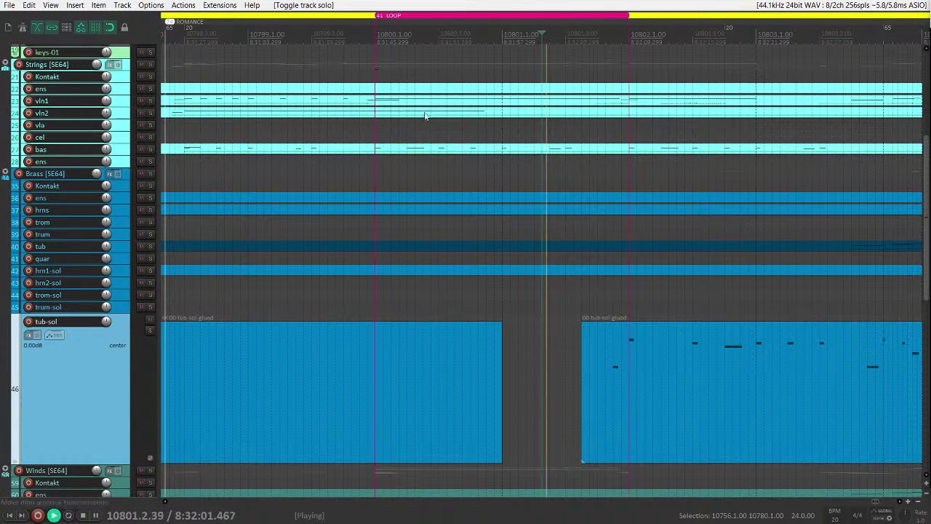
pyautogui.press('space')
pyautogui.press('space')
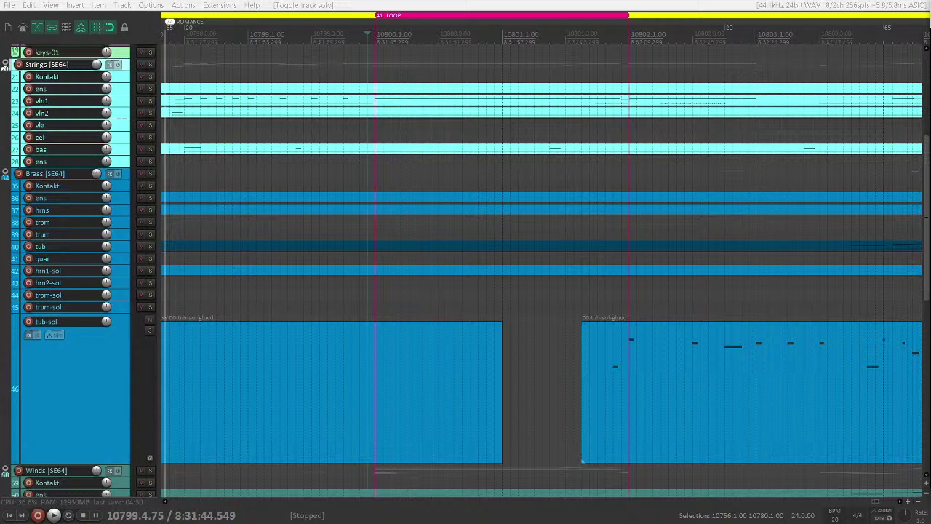
pyautogui.press('space')
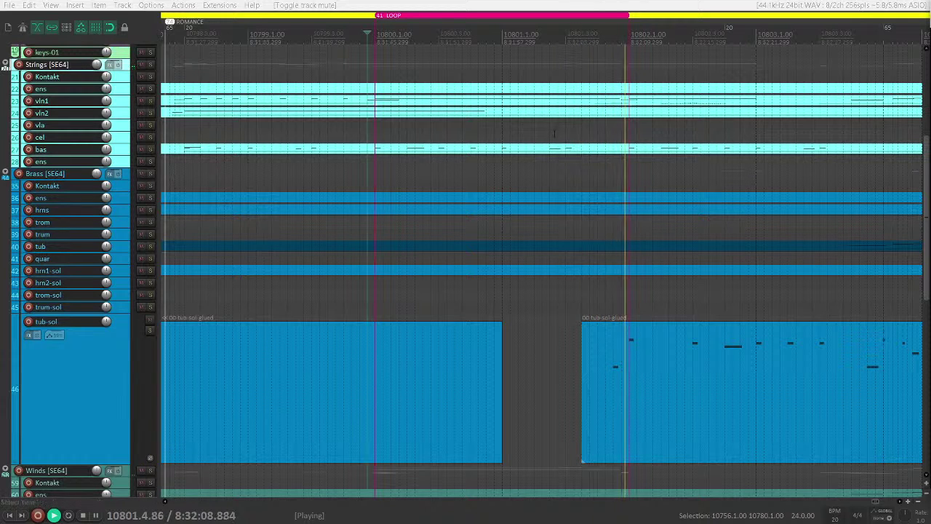
pyautogui.press('space')
# - Enlarge the vln1 track and open its item in the LOOP region for inline MIDI editing
pyautogui.click(494, 108)
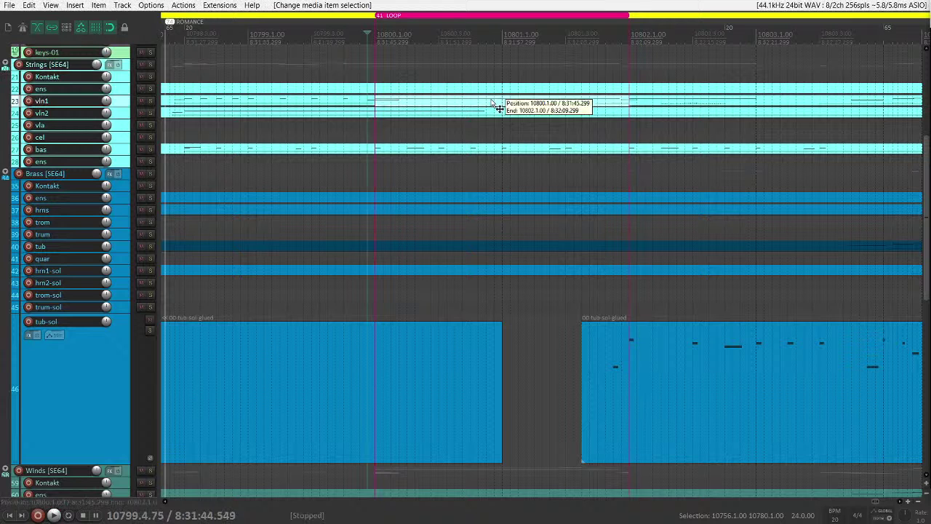
pyautogui.doubleClick(120, 107)
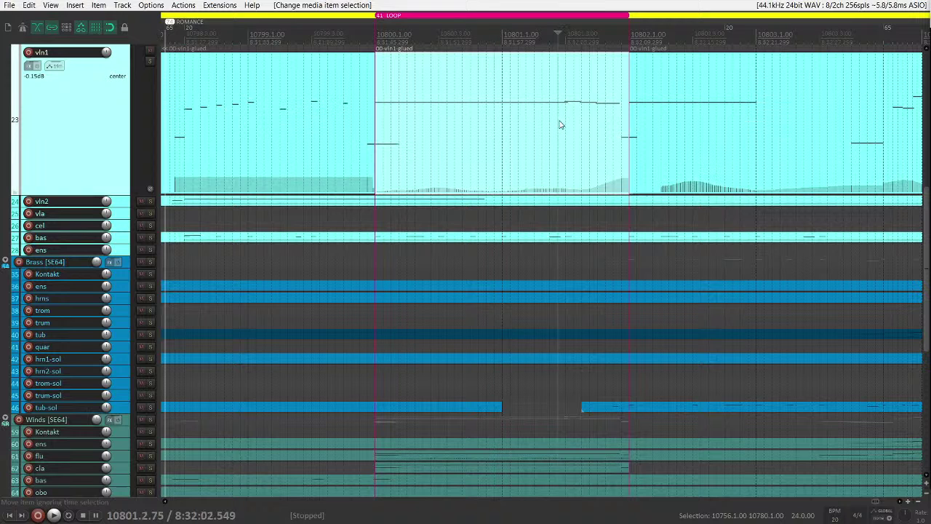
pyautogui.press('Down')
pyautogui.press('Up')
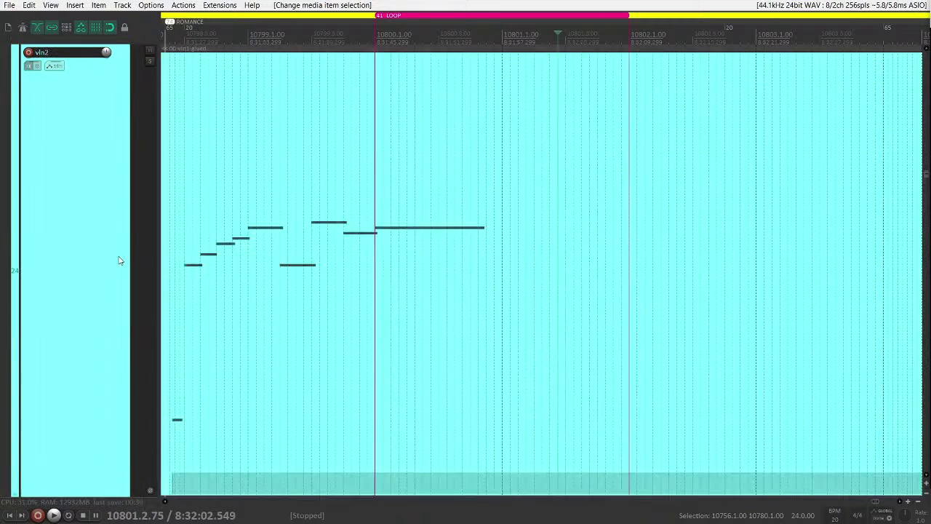
pyautogui.doubleClick(479, 269)
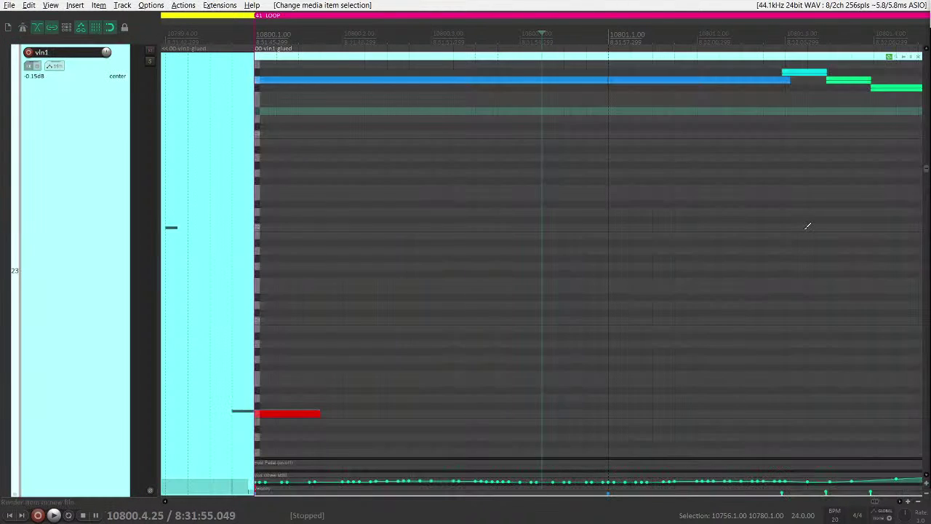
# - Split the sustained vln1 note at 10801.1.00, delete the second part with its Mod Wheel points, and extend the first to the next note
pyautogui.click(808, 226)
pyautogui.scroll(1, 793, 215)
pyautogui.scroll(3, 793, 214)
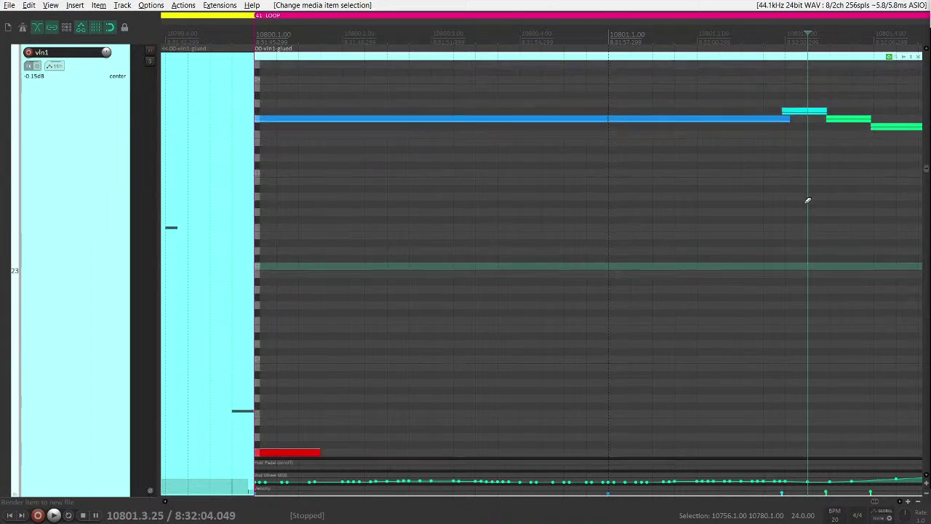
pyautogui.click(610, 129)
pyautogui.press('space')
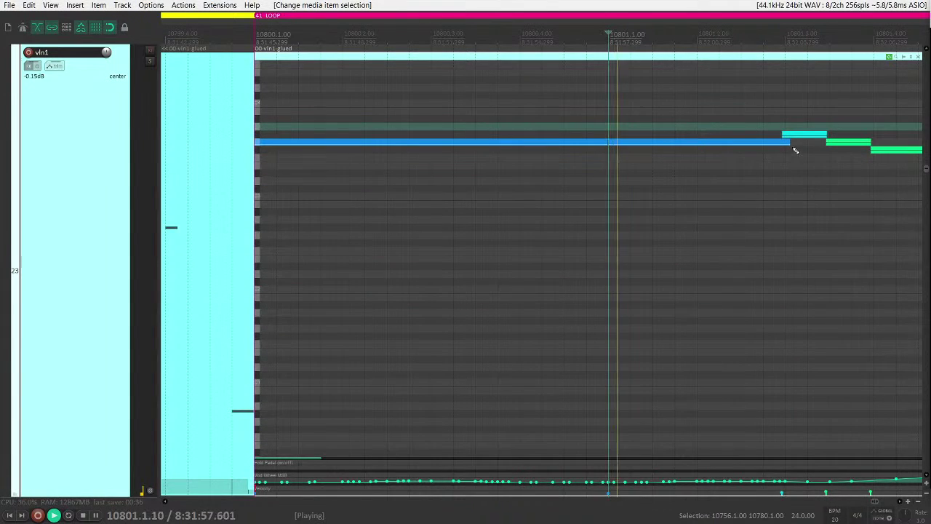
pyautogui.moveTo(790, 143); pyautogui.dragTo(782, 143)
pyautogui.click(626, 141)
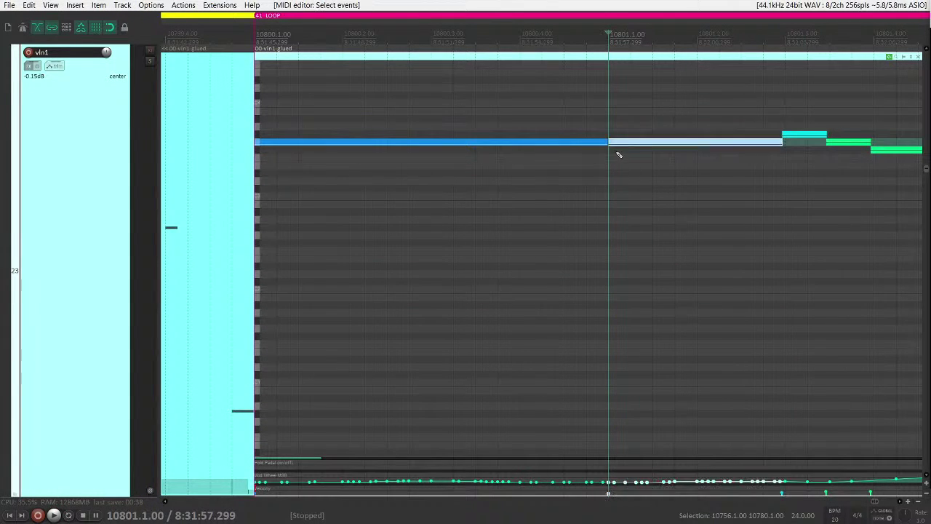
pyautogui.press('Delete')
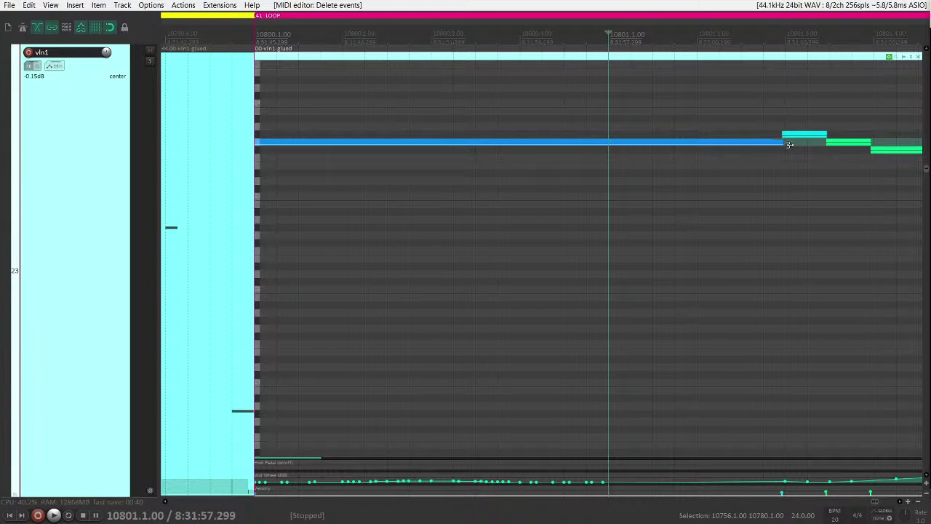
# - Solo vln1 and enlarge its Mod Wheel lane, playing the phrase from just before 10800.1.00
pyautogui.press('space')
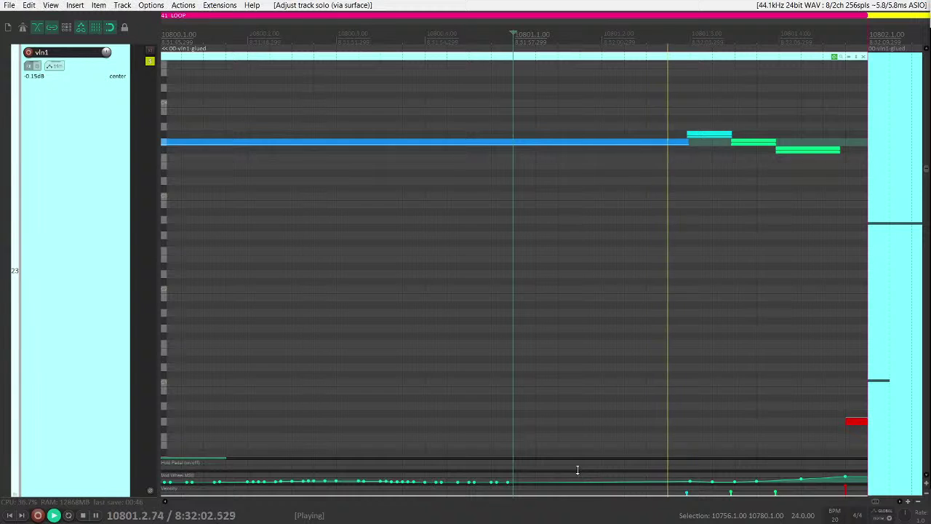
pyautogui.moveTo(578, 469); pyautogui.dragTo(576, 434)
pyautogui.press('space')
pyautogui.scroll(-2, 378, 291)
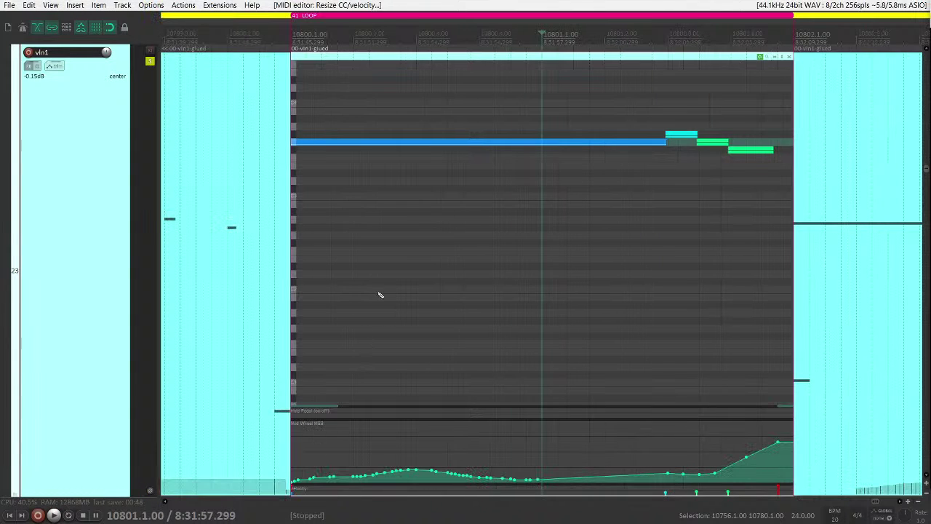
pyautogui.click(274, 224)
pyautogui.press('space')
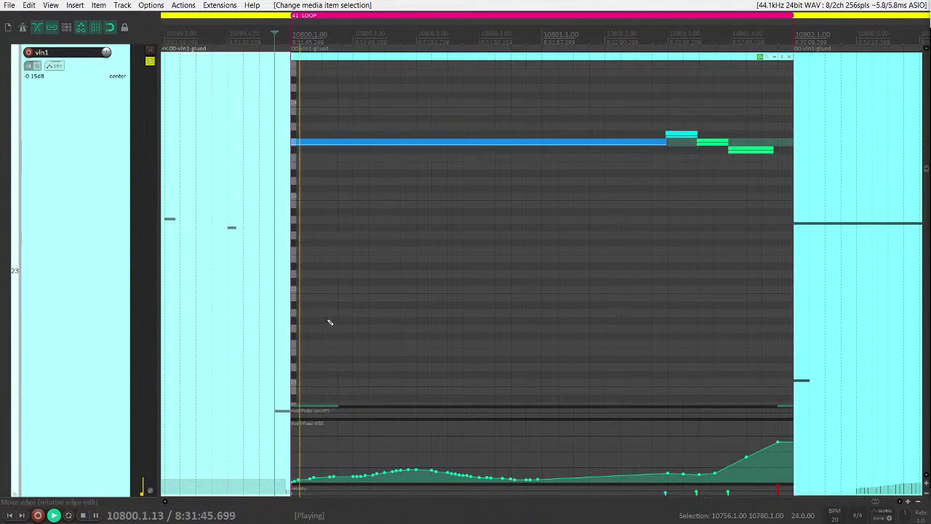
# - Close the overlap between the sustained vln1 note and the short note starting just before 10801.3.00 by adjusting their edges
pyautogui.click(590, 113)
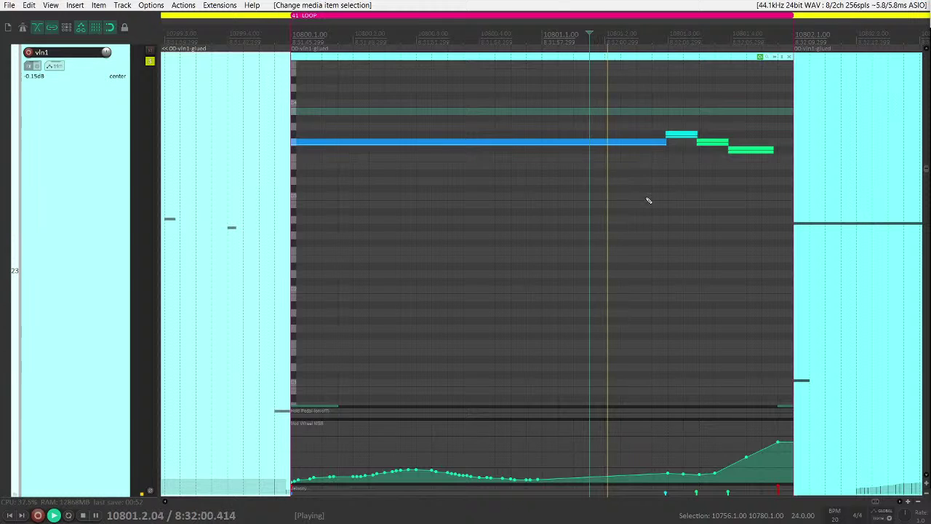
pyautogui.hotkey('ctrl', 'a')
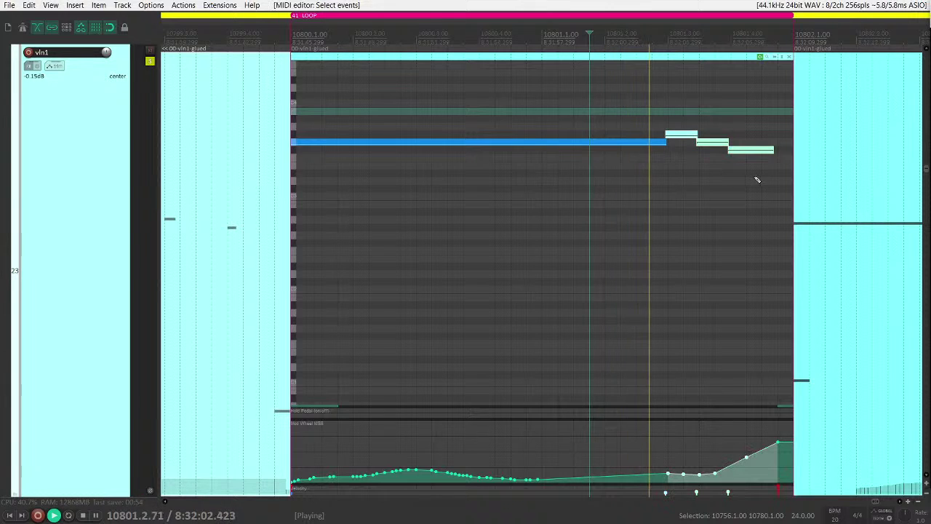
pyautogui.press('space')
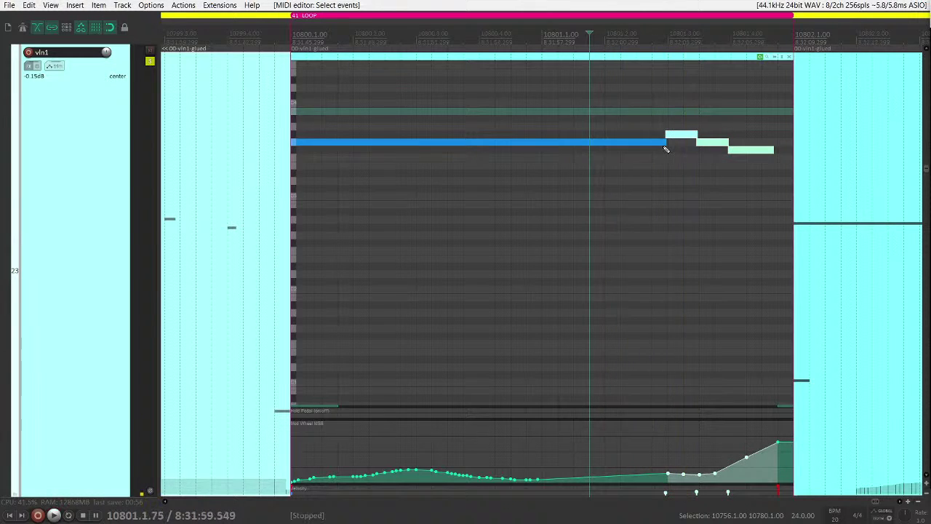
pyautogui.click(667, 149)
pyautogui.scroll(4, 669, 155)
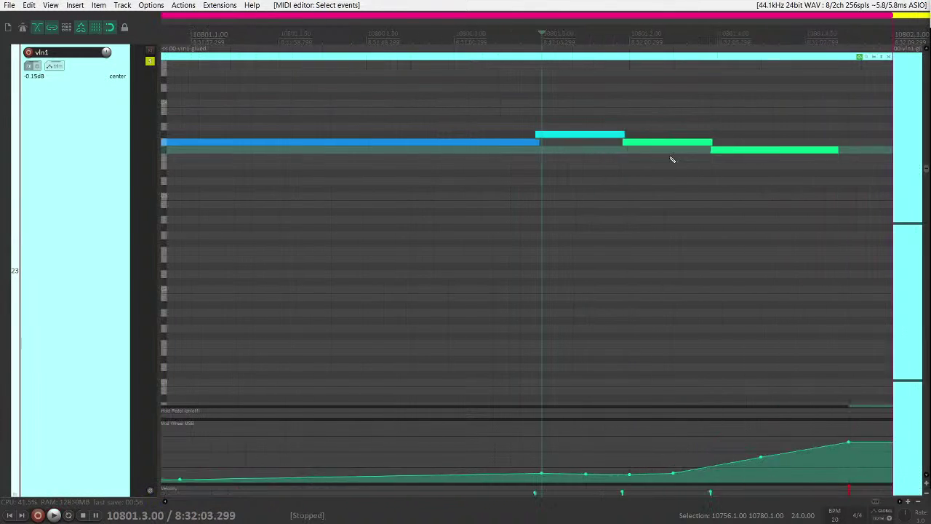
pyautogui.click(535, 134)
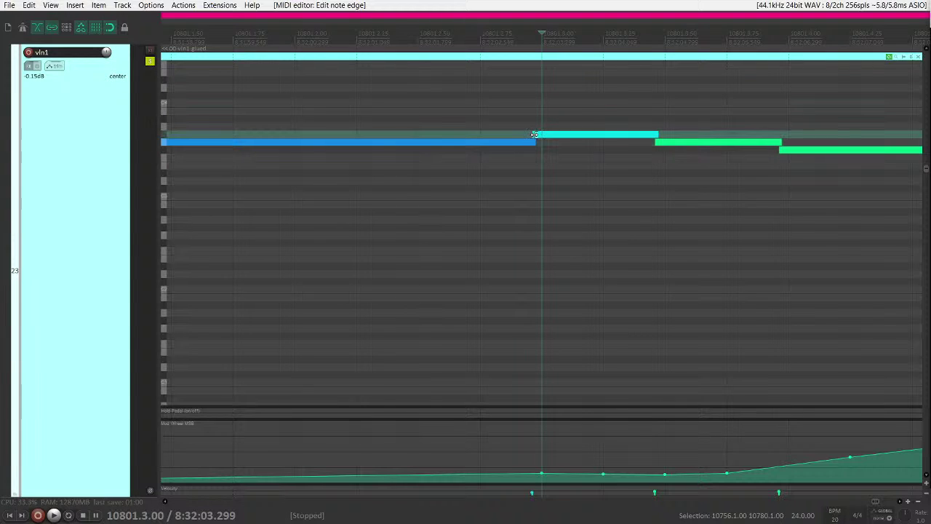
pyautogui.click(497, 155)
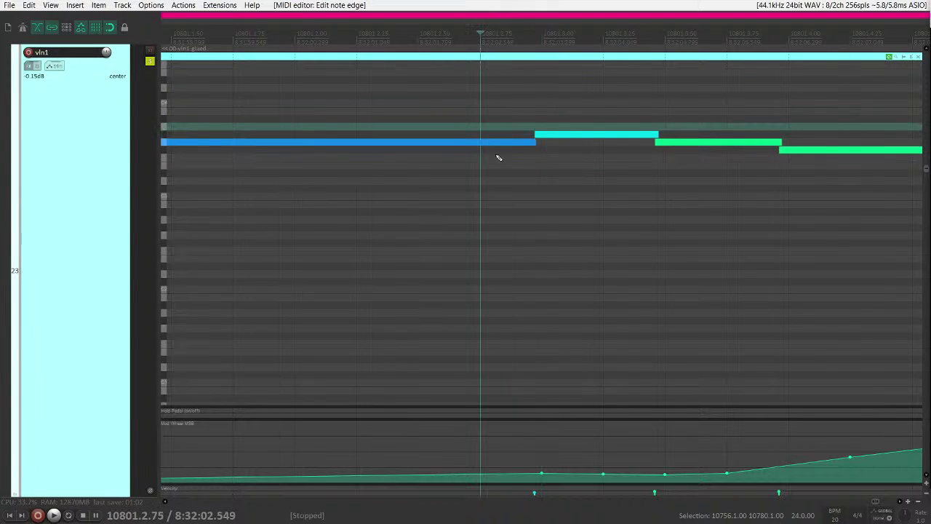
# - Audition the vln1 phrase from 10801.2.75 and lower the Mod Wheel swell's final point at the end of the item
pyautogui.scroll(-3, 539, 174)
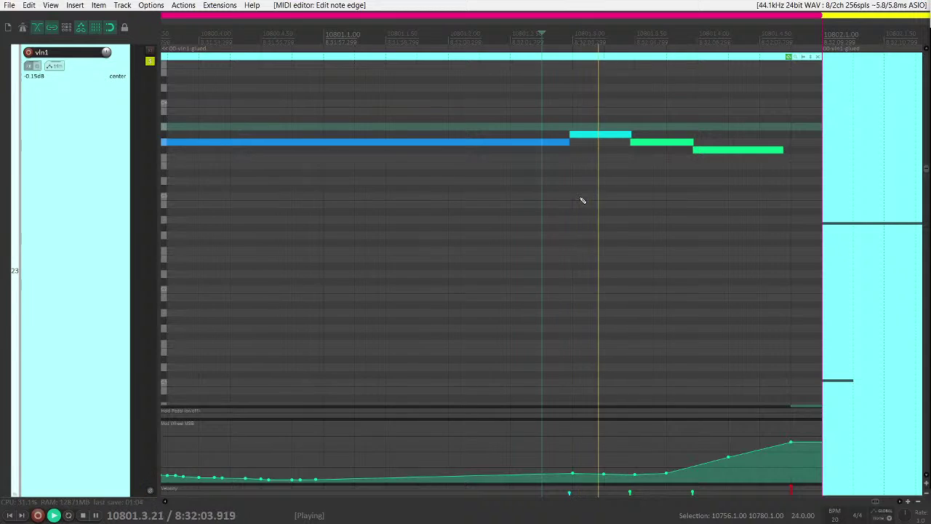
pyautogui.scroll(-3, 583, 205)
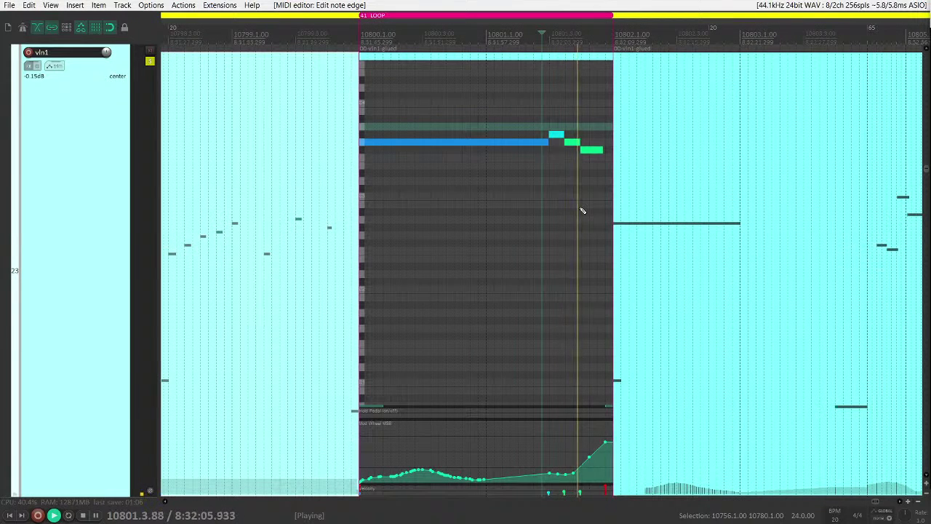
pyautogui.press('space')
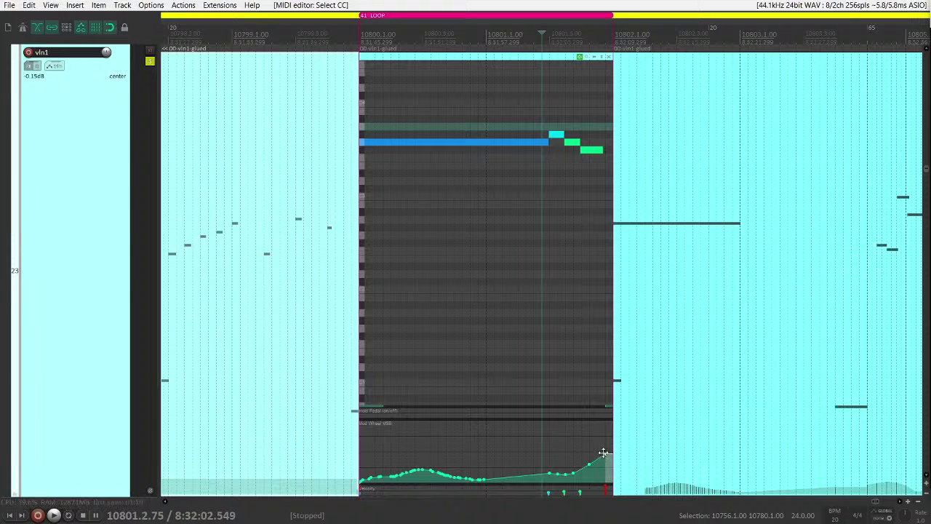
pyautogui.scroll(-3, 372, 167)
pyautogui.press('space')
pyautogui.press('space')
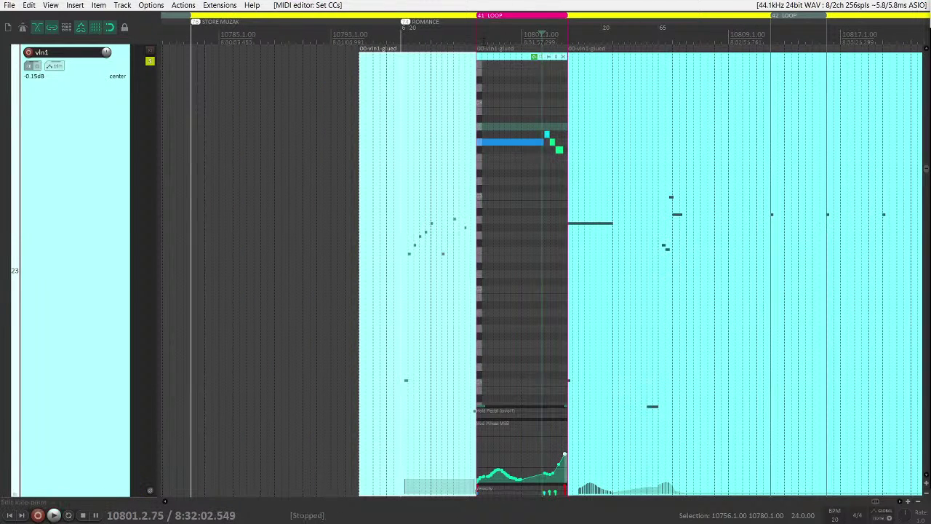
# - Unsolo vln1 and restore the track overview while playing the full arrangement from 10800.1.00
pyautogui.press('space')
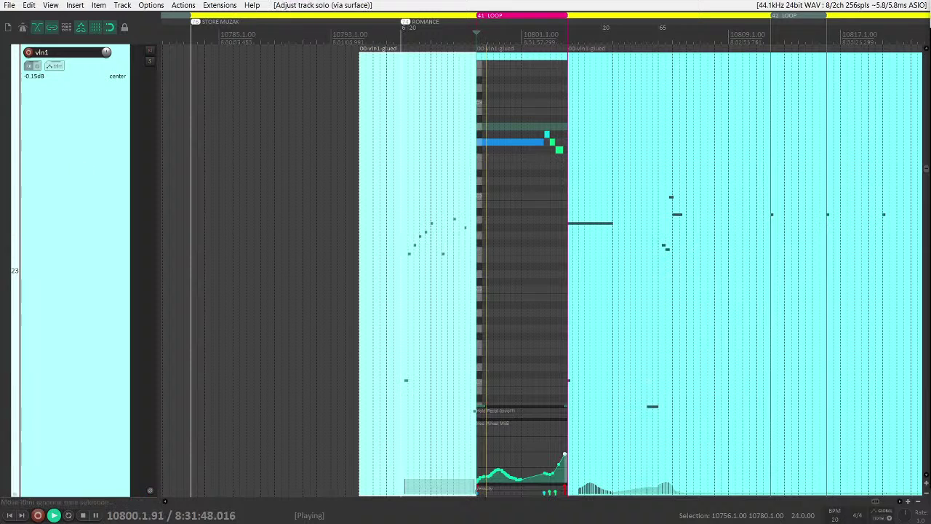
pyautogui.press('`')
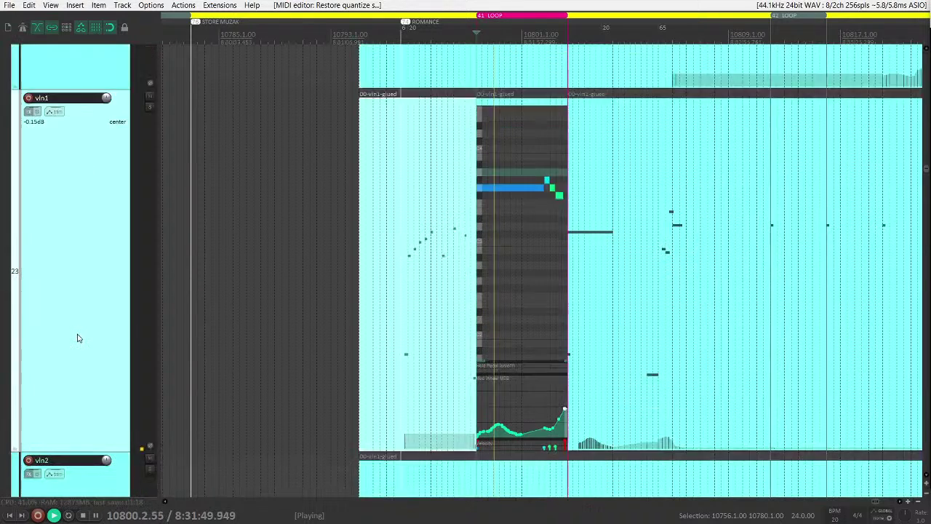
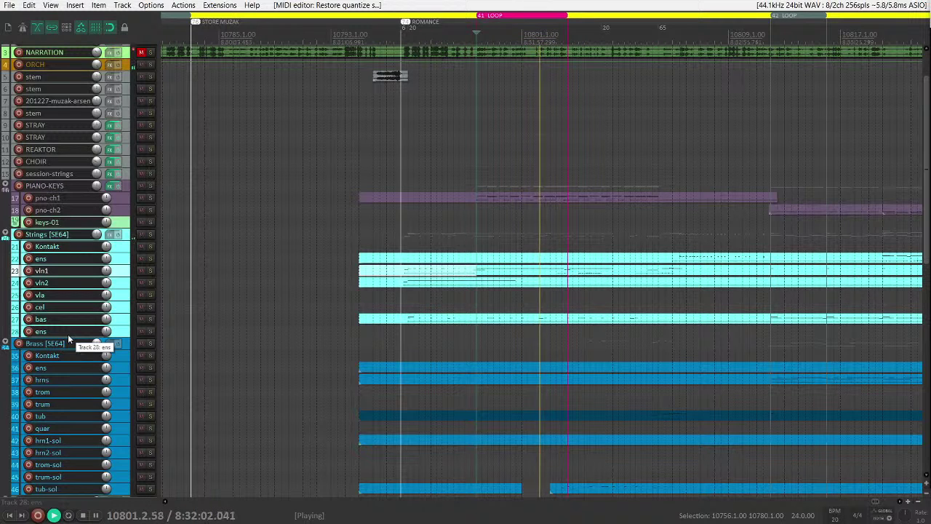
pyautogui.scroll(-8, 412, 369)
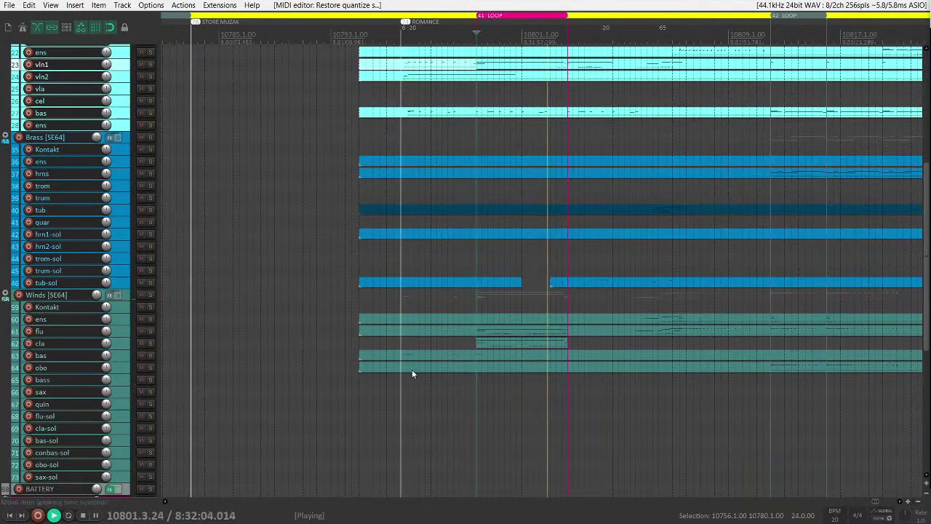
# - Solo the Winds [SE64] folder and audition the flu and cla phrase from 10800.1.00
pyautogui.click(517, 344)
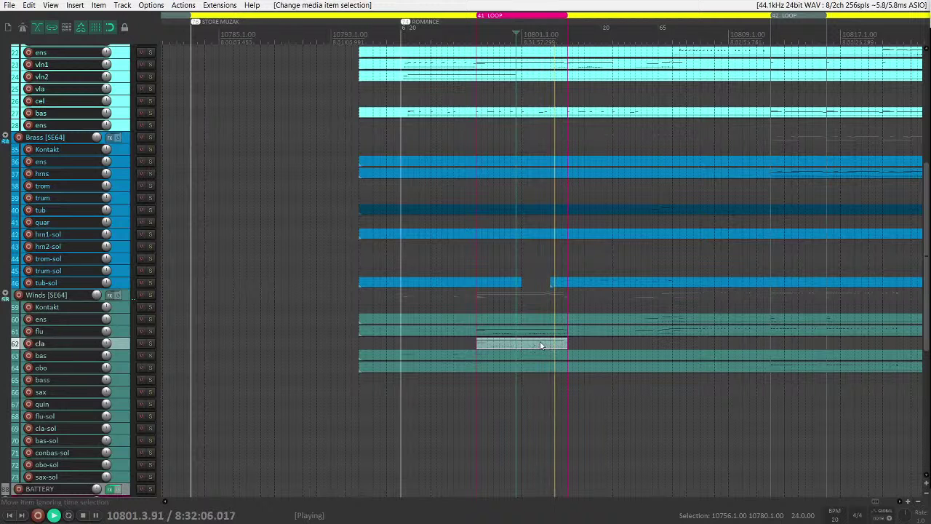
pyautogui.moveTo(541, 338); pyautogui.dragTo(541, 333)
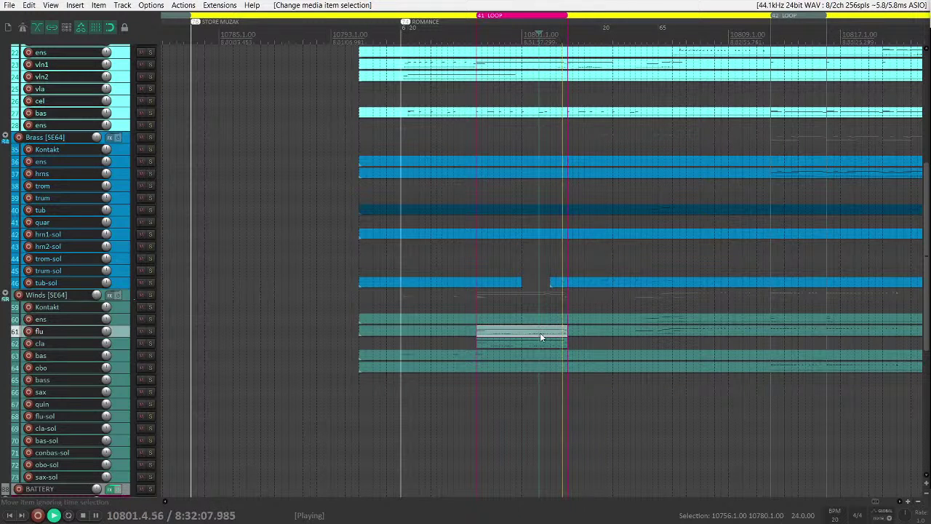
pyautogui.click(150, 294)
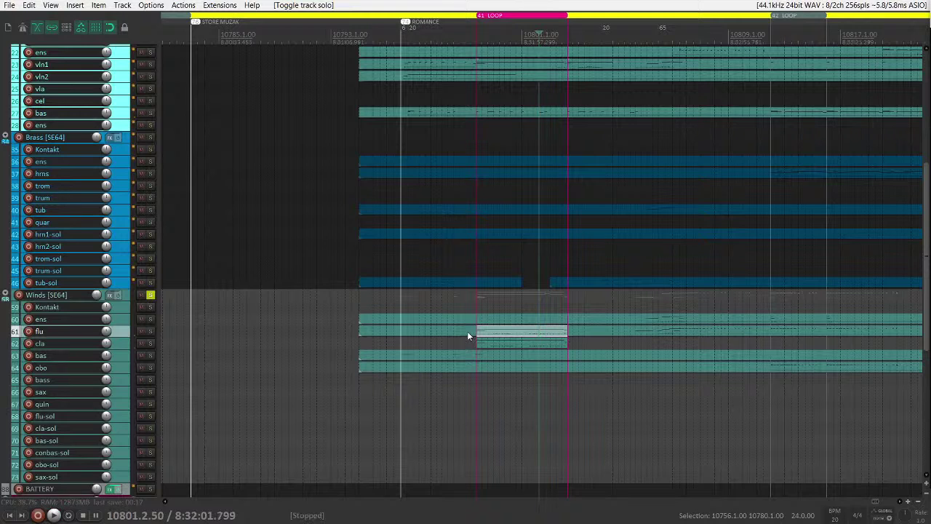
pyautogui.press('space')
pyautogui.press('space')
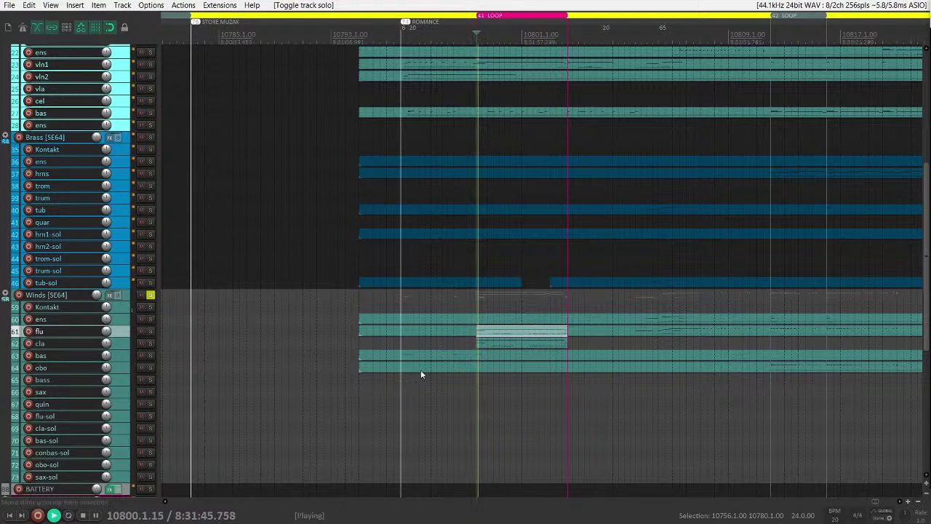
pyautogui.click(505, 336)
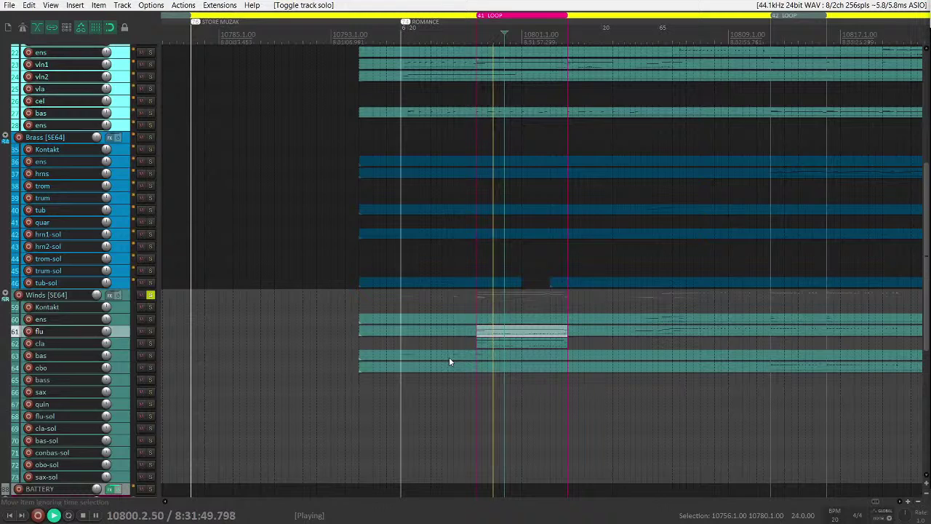
# - Enlarge the Mod Wheel lane of the flu phrase and redraw parts of its swell curve
pyautogui.hotkey('shift', '`')
pyautogui.scroll(-4, 449, 357)
pyautogui.scroll(-15, 99, 329)
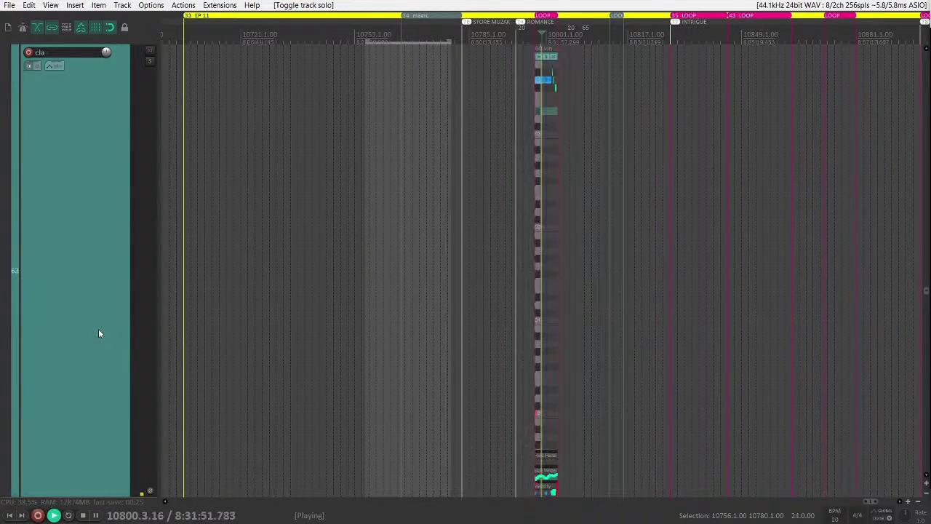
pyautogui.scroll(-1, 99, 333)
pyautogui.scroll(10, 572, 318)
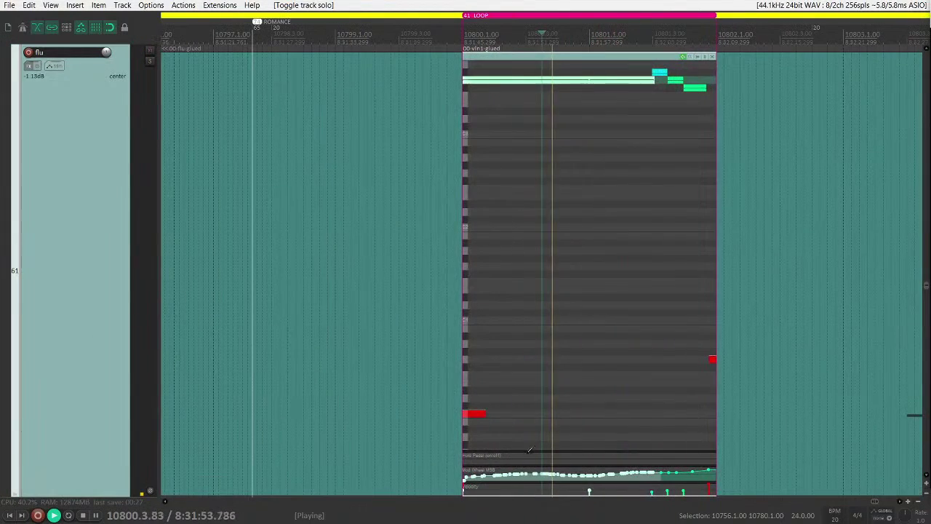
pyautogui.moveTo(539, 459); pyautogui.dragTo(528, 368)
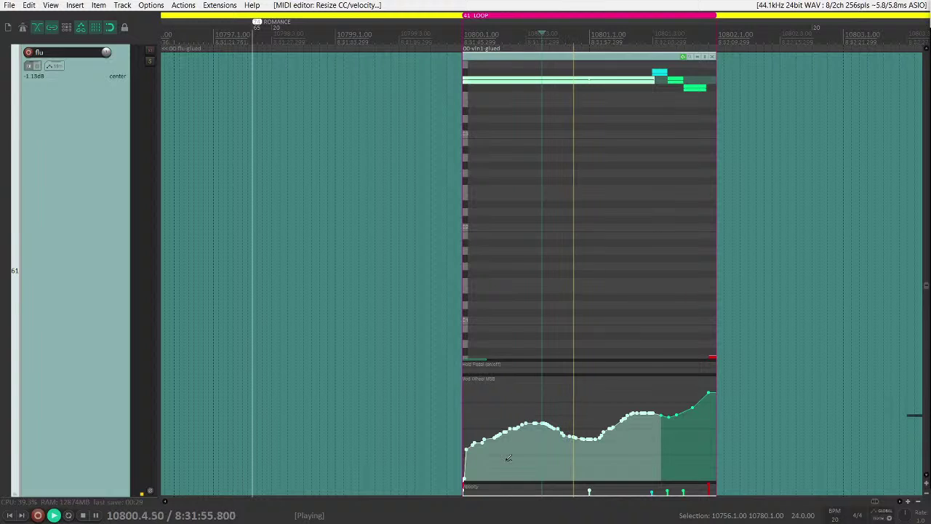
pyautogui.moveTo(469, 451)
pyautogui.mouseDown()
pyautogui.moveTo(564, 420)
pyautogui.moveTo(610, 459)
pyautogui.moveTo(634, 429)
pyautogui.moveTo(707, 396)
pyautogui.mouseUp()
# - Enlarge the cla phrase's Mod Wheel lane and redraw it as two pronounced swells that fall before the closing notes
pyautogui.scroll(-1, 104, 289)
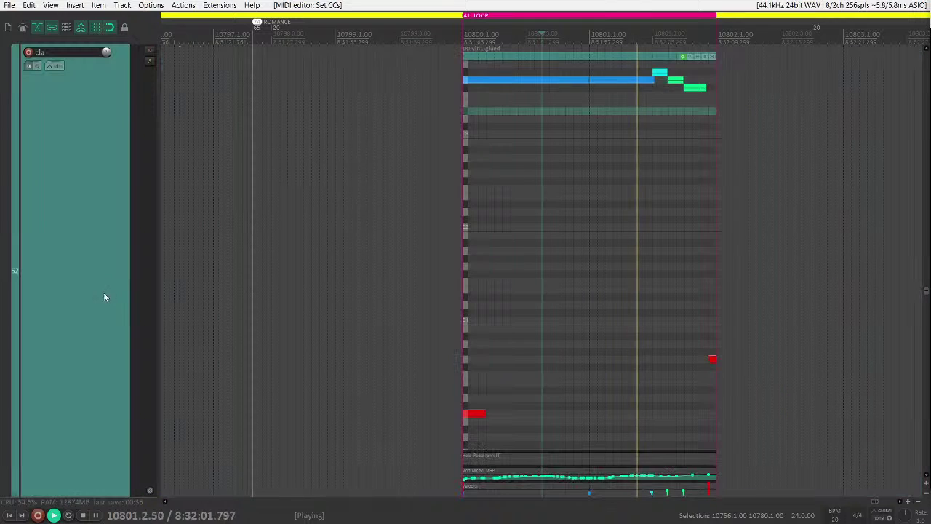
pyautogui.moveTo(536, 473); pyautogui.dragTo(647, 122)
pyautogui.press('space')
pyautogui.click(654, 90)
pyautogui.scroll(5, 656, 94)
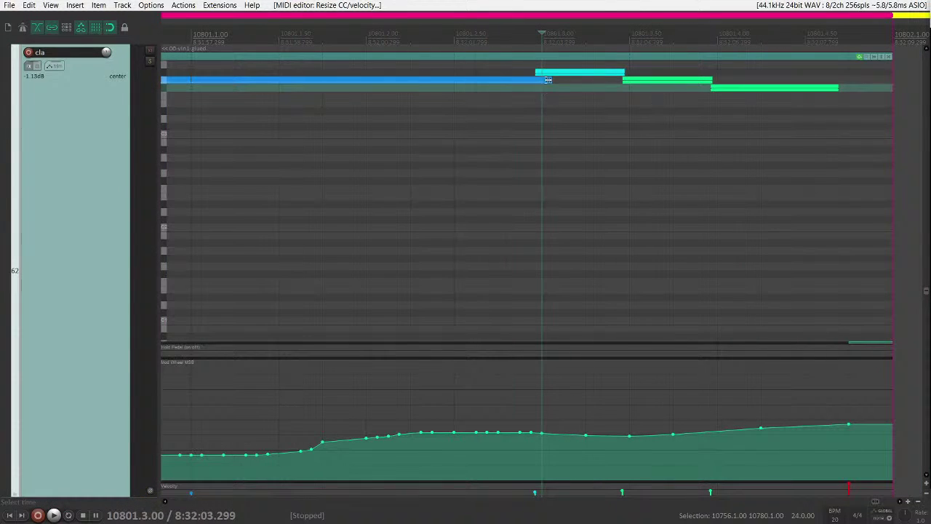
pyautogui.scroll(-5, 530, 240)
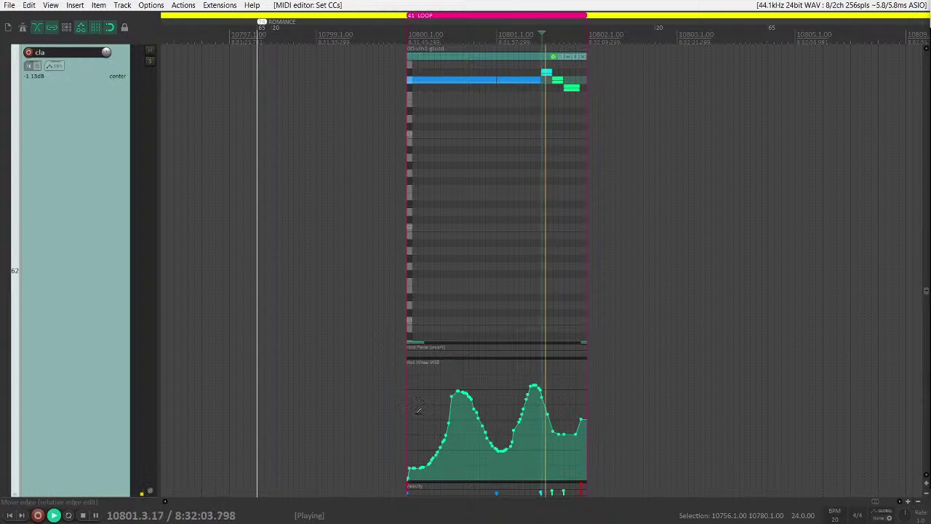
# - Trim the end of the sustained cla note to meet the short note starting just before 10801.3.00
pyautogui.scroll(5, 573, 195)
pyautogui.scroll(-2, 582, 184)
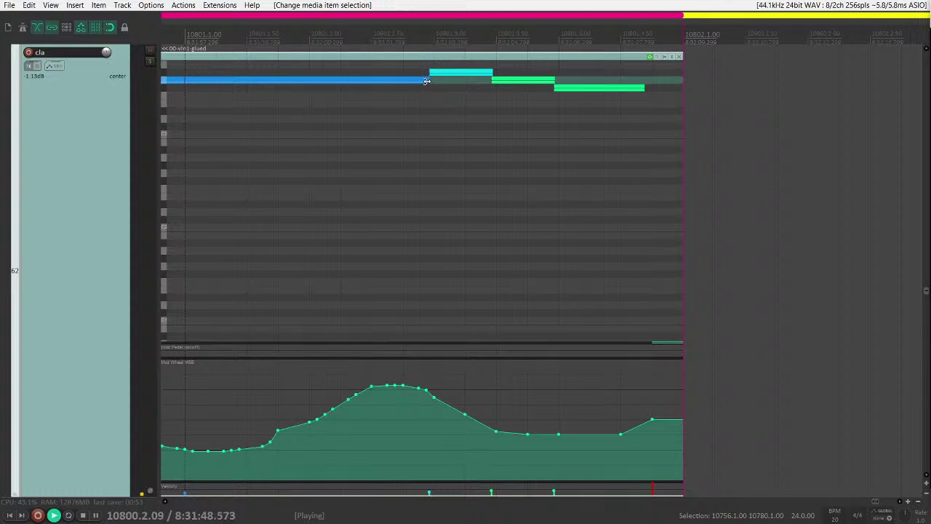
pyautogui.scroll(-2, 491, 130)
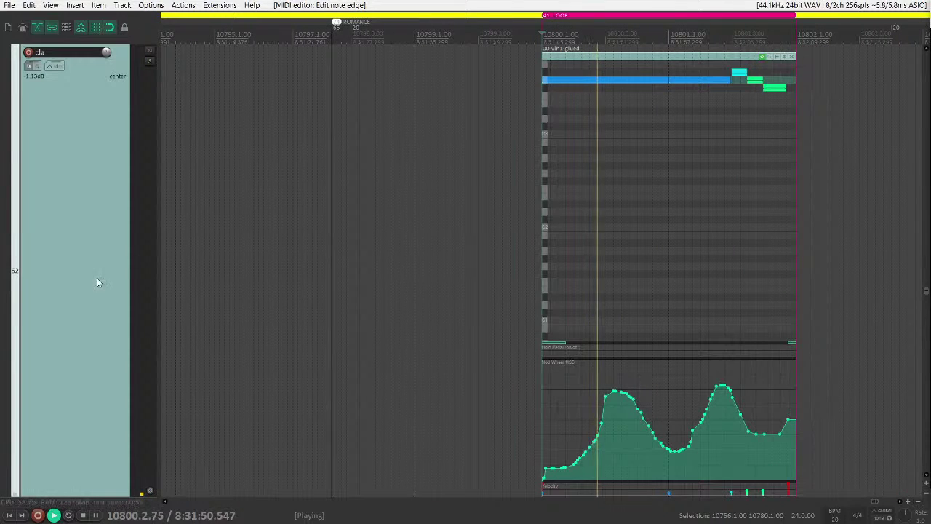
# - Check cla with its own solo and clear the solo on the Winds [SE64] folder
pyautogui.press('F6')
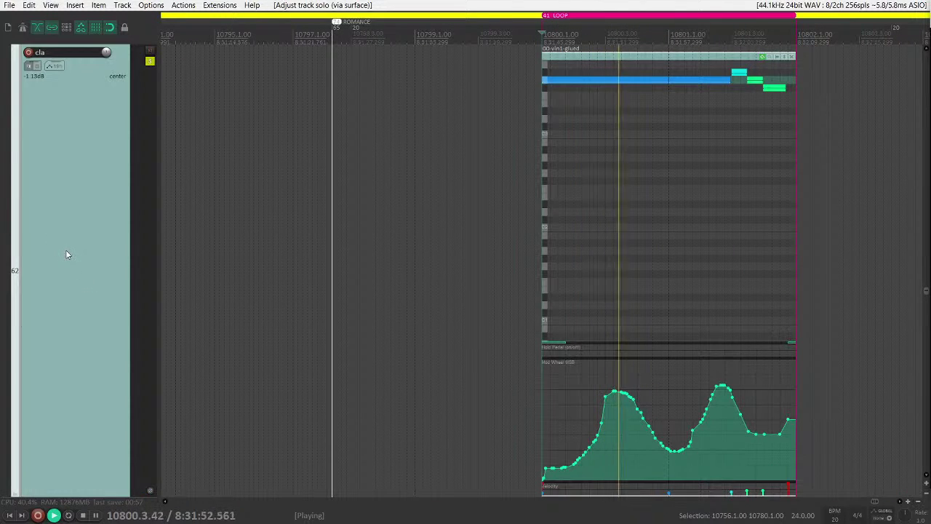
pyautogui.scroll(3, 66, 254)
pyautogui.click(150, 78)
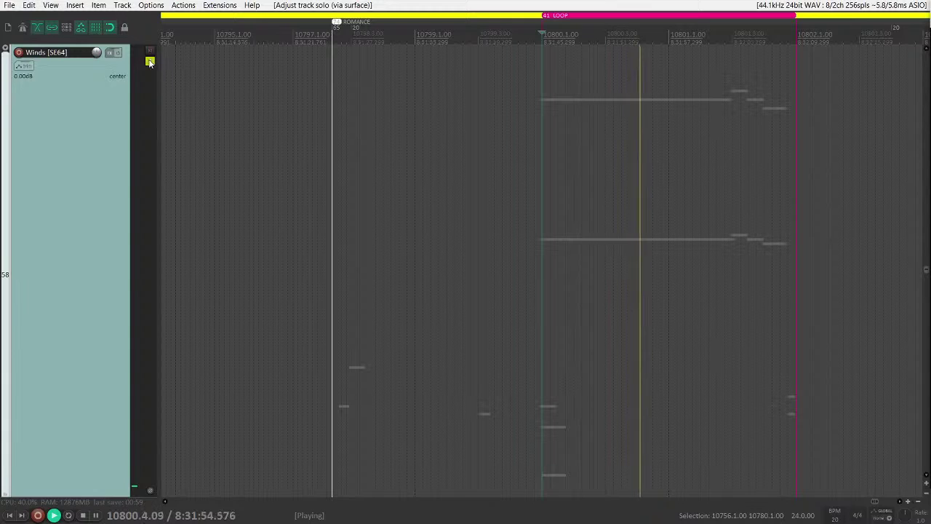
pyautogui.click(150, 63)
pyautogui.scroll(-3, 67, 238)
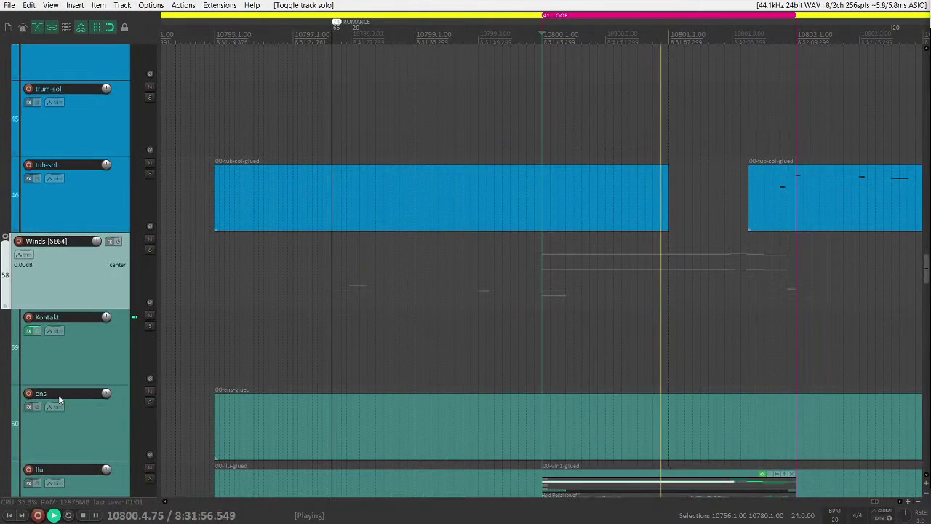
# - Return to the track overview and audition flu soloed from 10800.1.00
pyautogui.scroll(-5, 58, 404)
pyautogui.scroll(2, 60, 396)
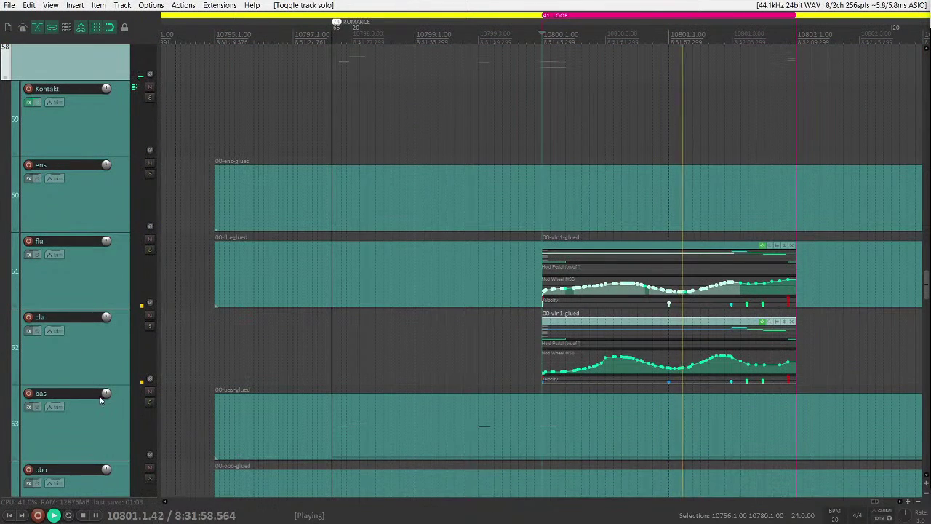
pyautogui.click(72, 284)
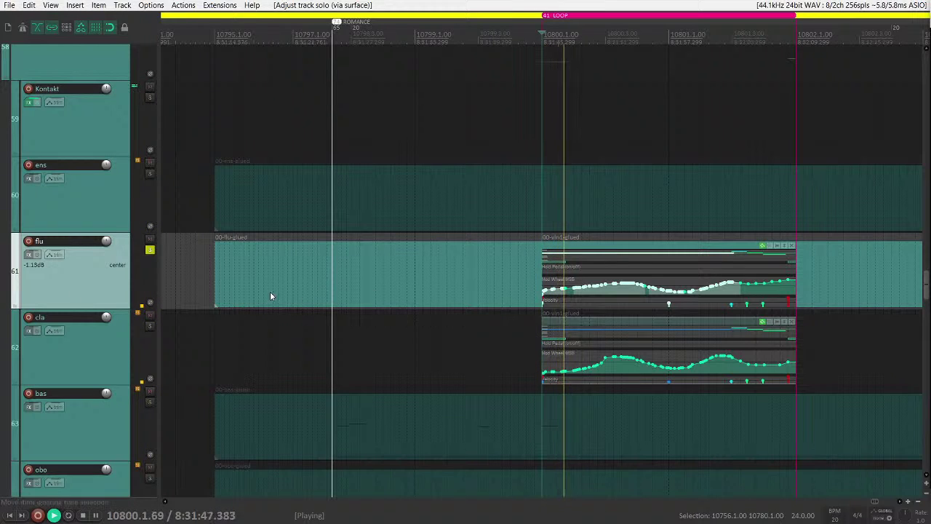
pyautogui.press('space')
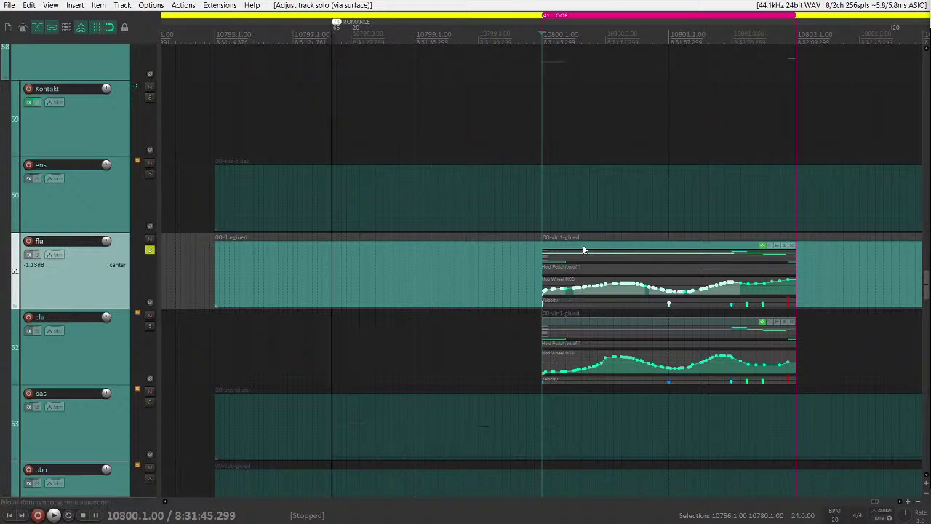
# - Close the inline MIDI editors of the flu and cla phrase items
pyautogui.click(582, 250)
pyautogui.click(596, 325)
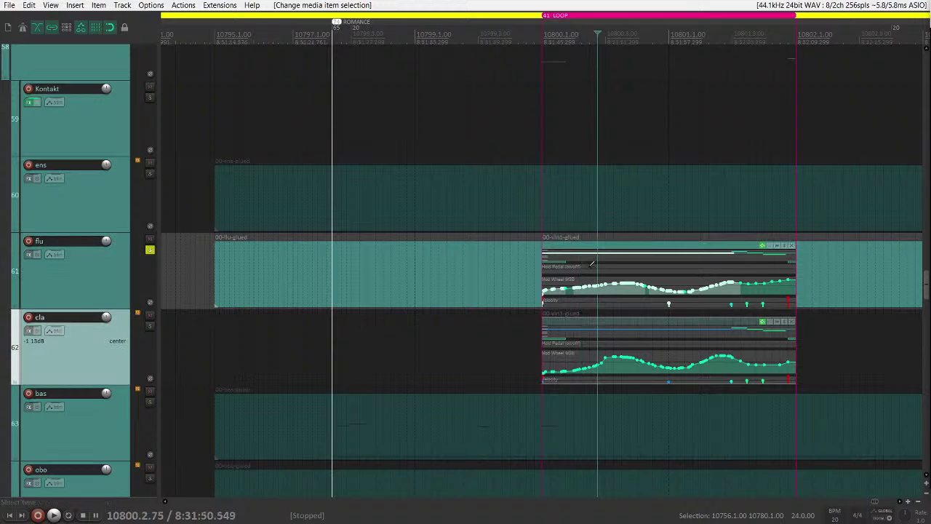
pyautogui.click(601, 337)
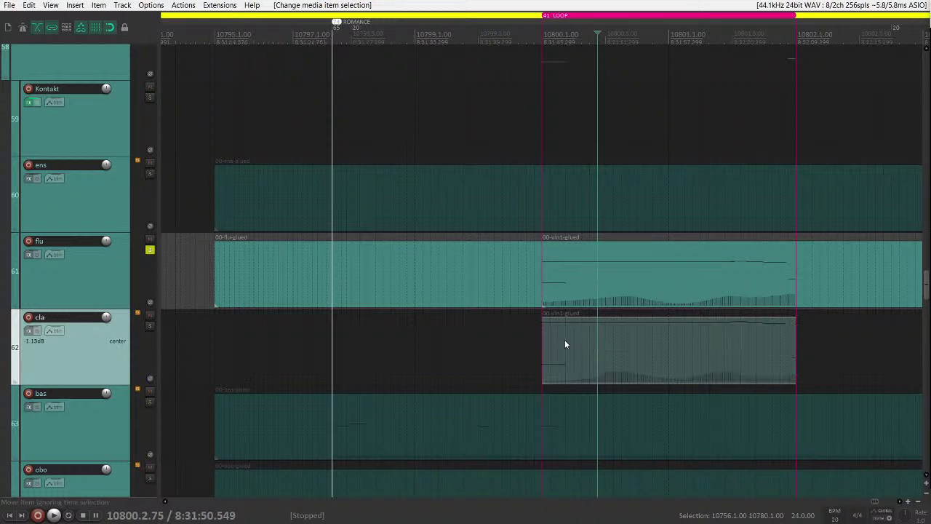
pyautogui.click(576, 268)
# - Move the phrase item from flu to the flu-sol track, keeping it at 10800.1.00, and solo flu-sol
pyautogui.scroll(-2, 87, 331)
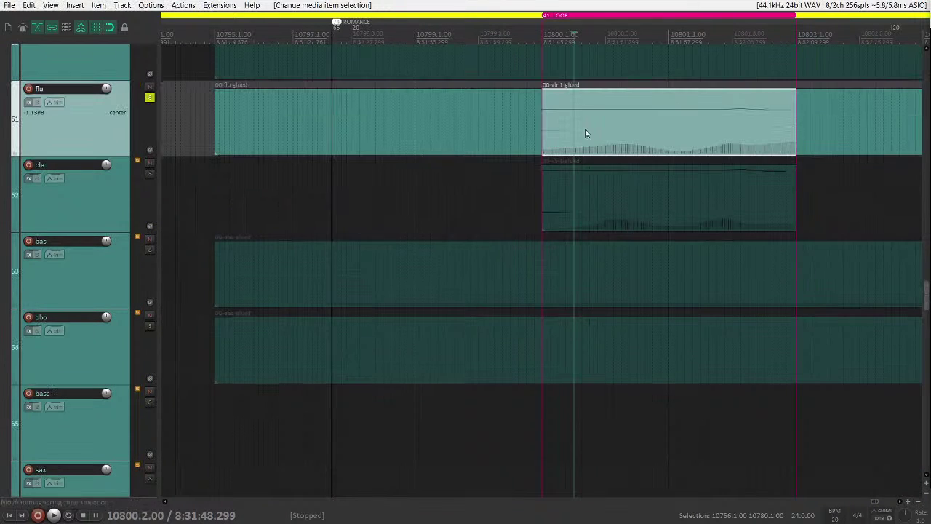
pyautogui.scroll(-4, 121, 335)
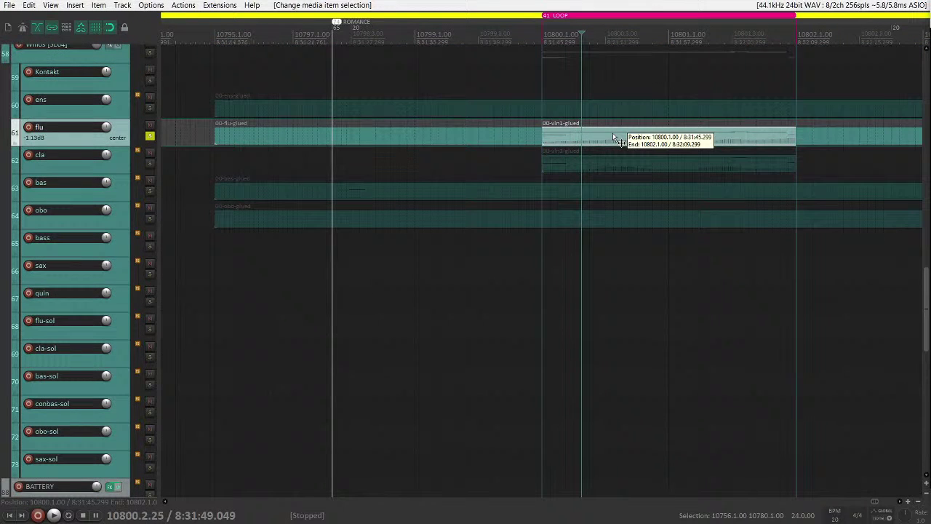
pyautogui.moveTo(612, 134); pyautogui.dragTo(603, 326)
pyautogui.click(117, 332)
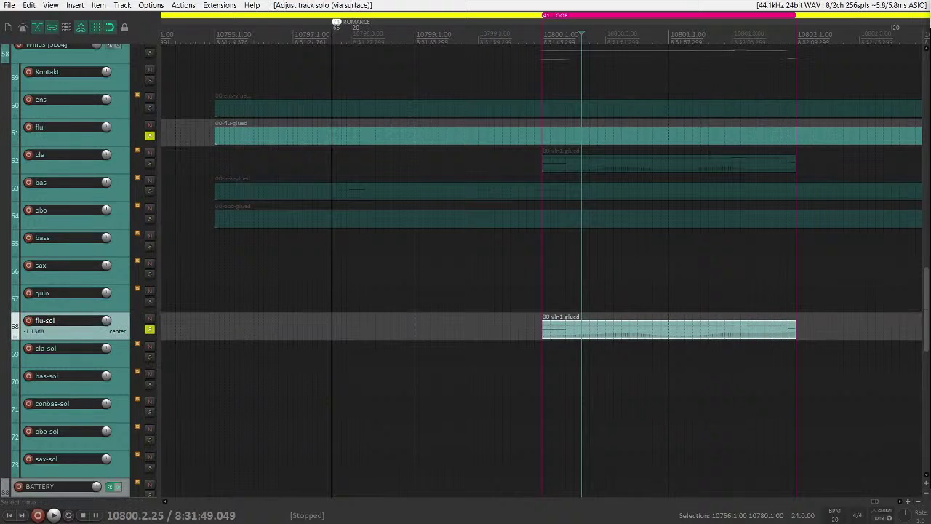
# - Play the flu-sol phrase and open its item for inline MIDI editing in an enlarged track view
pyautogui.moveTo(550, 336); pyautogui.dragTo(590, 333)
pyautogui.hotkey('shift', '`')
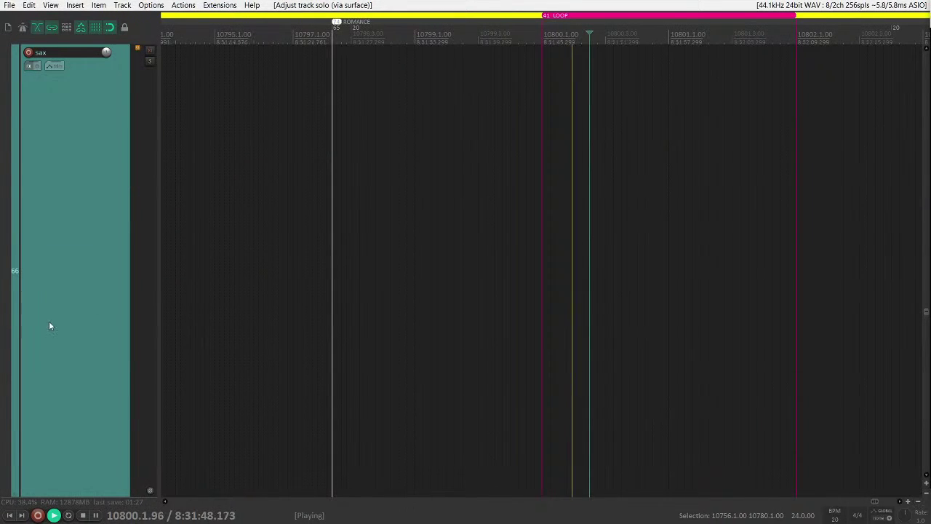
pyautogui.scroll(-3, 61, 325)
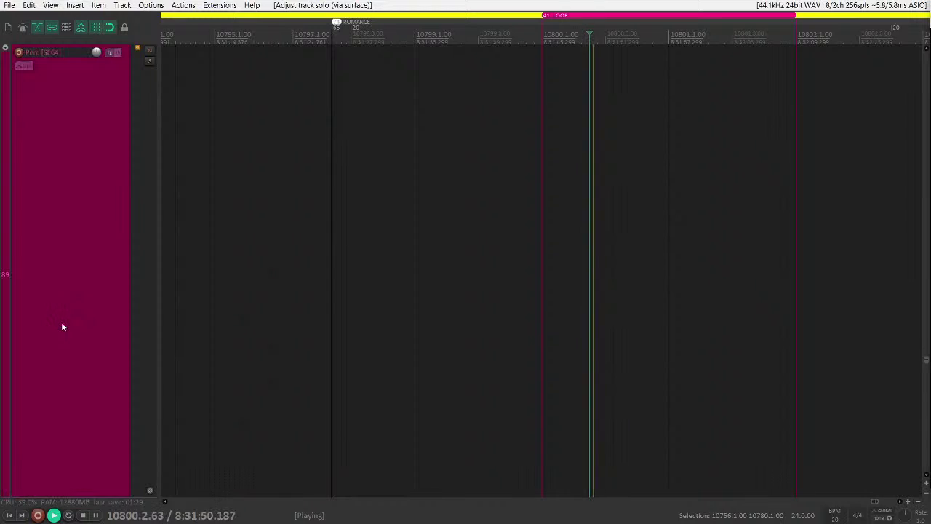
pyautogui.scroll(3, 62, 327)
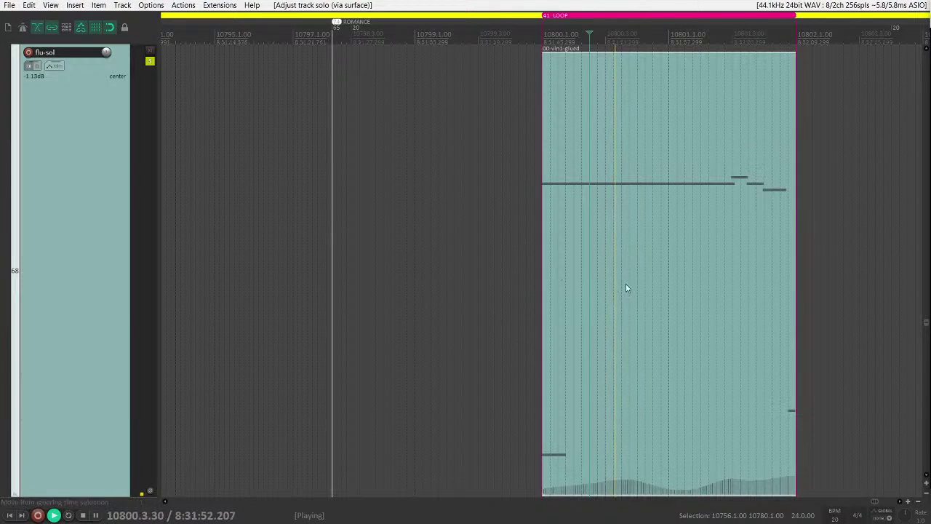
pyautogui.scroll(1, 627, 288)
pyautogui.doubleClick(588, 318)
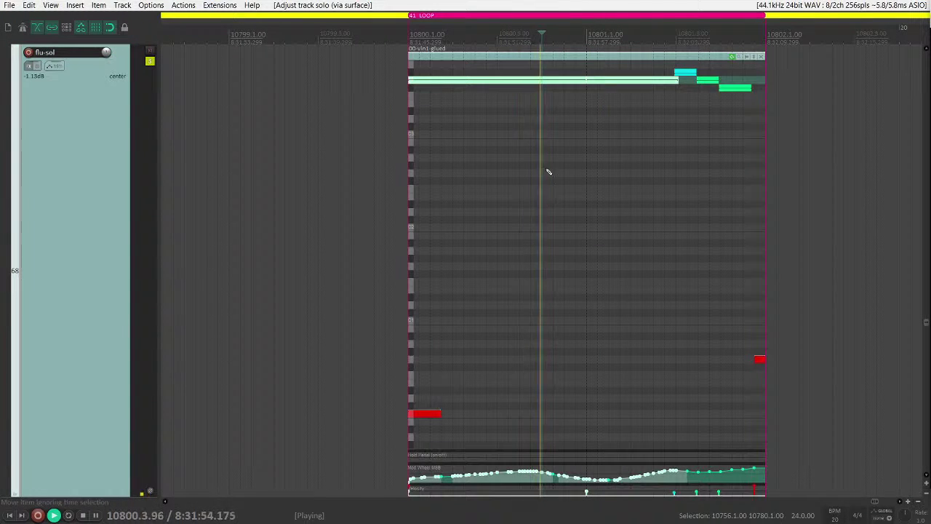
# - Shorten the first sustained flu-sol note to end at about 10800.2.75, clear of the note starting at 10801.1.00
pyautogui.press('space')
pyautogui.moveTo(678, 80); pyautogui.dragTo(587, 88)
pyautogui.hotkey('ctrl', 'z')
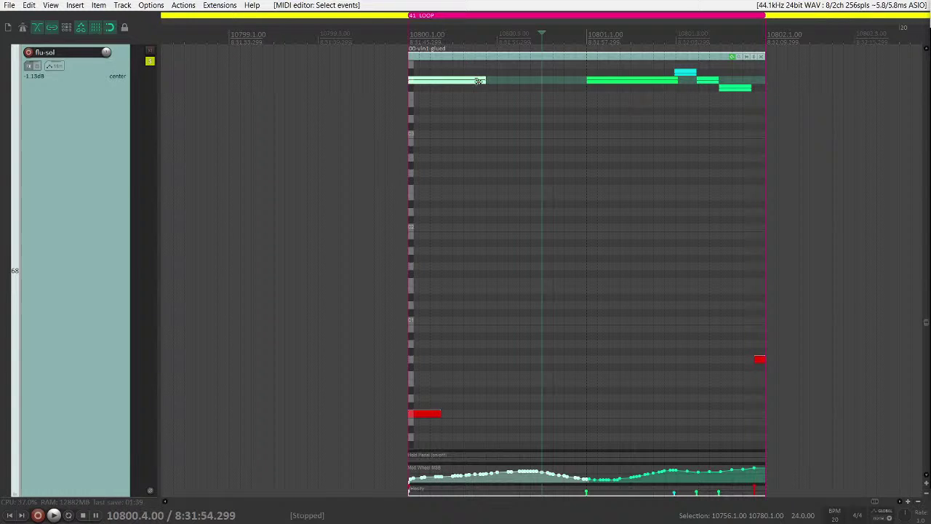
pyautogui.press('space')
pyautogui.press('space')
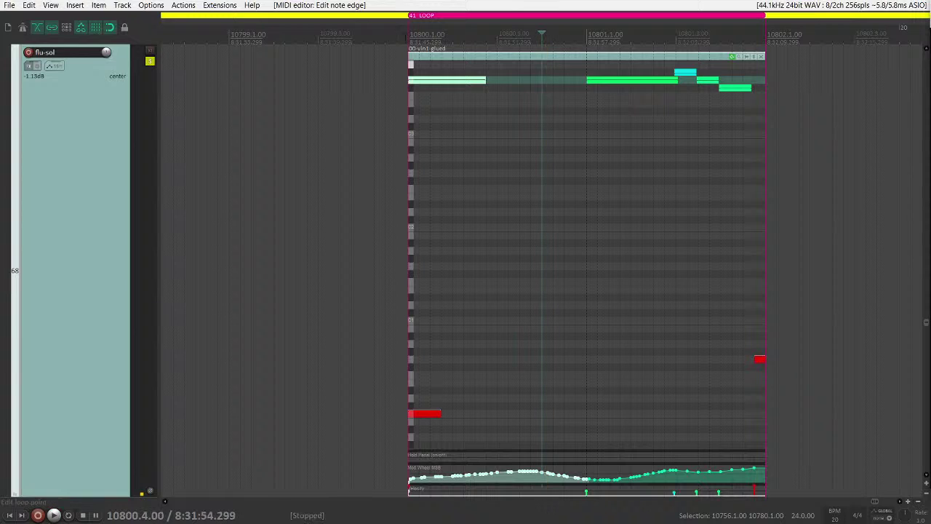
# - Audition the flu-sol phrase from 10800.1.00 and lengthen its first note to end at 10800.4.00
pyautogui.click(404, 91)
pyautogui.press('space')
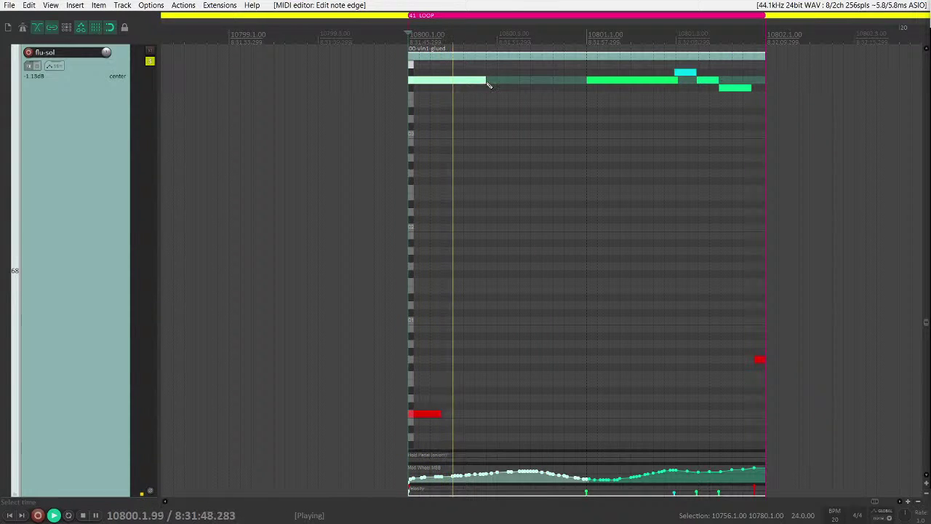
pyautogui.moveTo(482, 81); pyautogui.dragTo(542, 80)
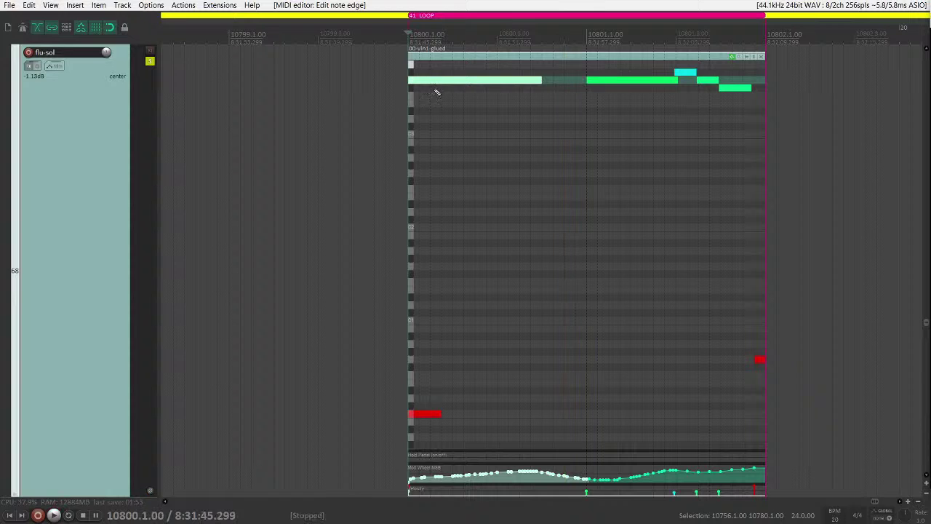
# - Unsolo all tracks and extend the first flu-sol note to about 10800.4.50 while playing the full arrangement
pyautogui.press('F6')
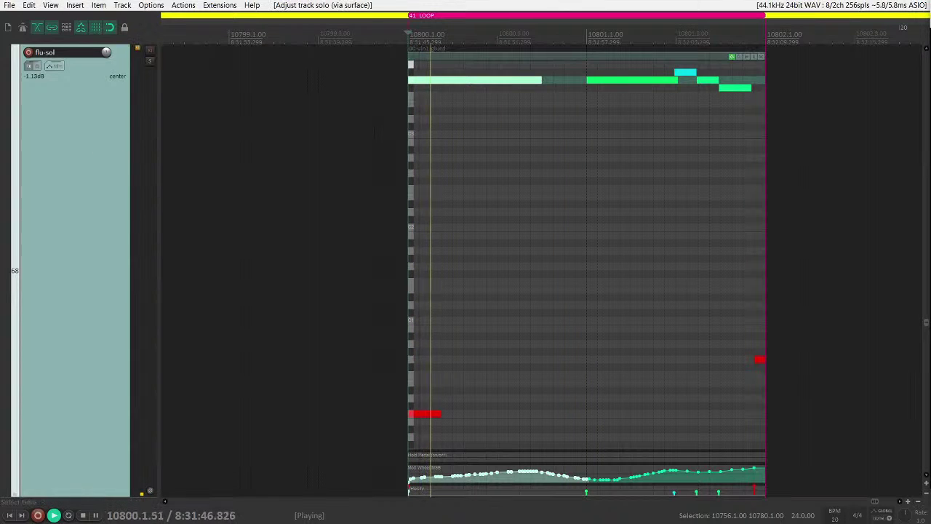
pyautogui.click(151, 61)
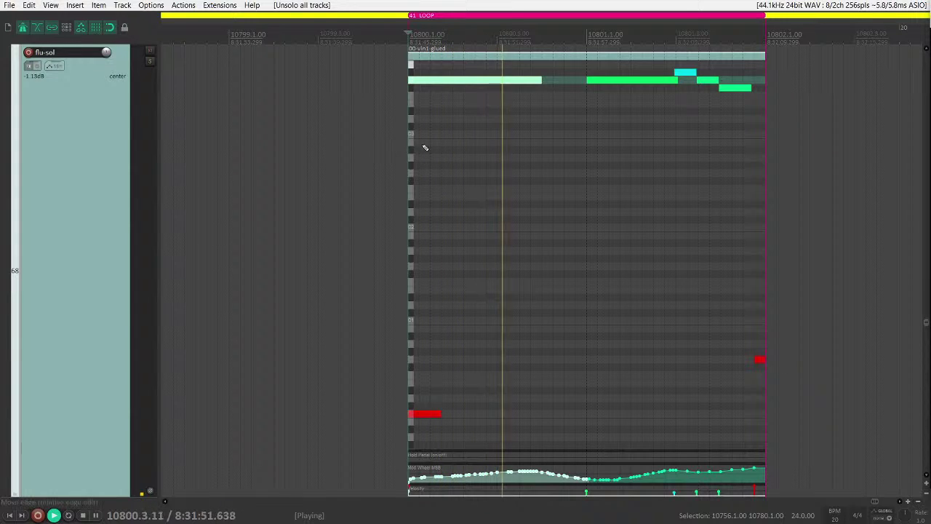
pyautogui.moveTo(540, 80); pyautogui.dragTo(567, 83)
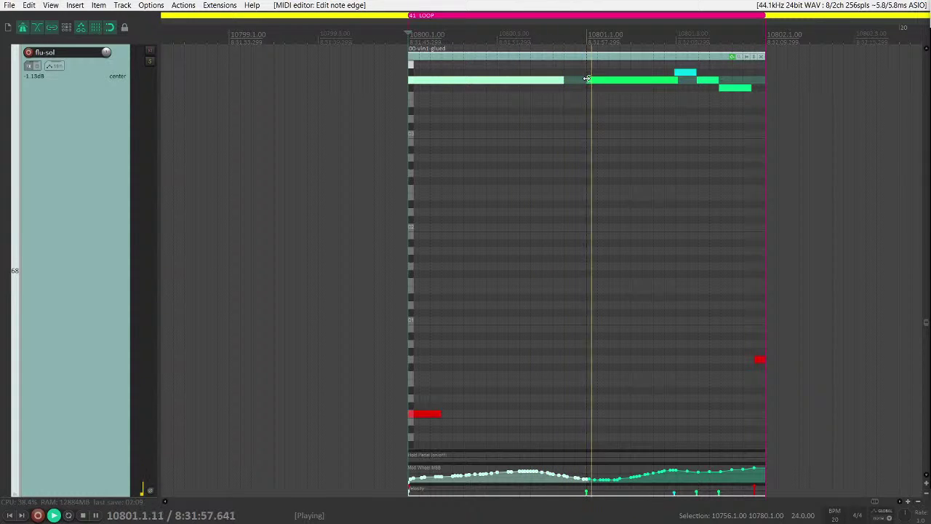
# - Open the cla item for inline editing and split its sustained note, ending the first part at about 10800.4.50 and starting the second at 10801.1.00
pyautogui.press('space')
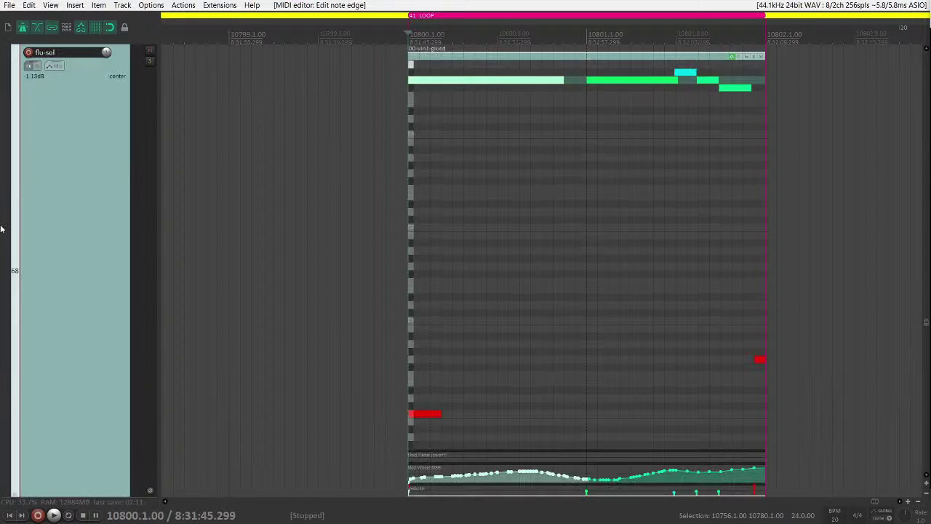
pyautogui.scroll(6, 2, 229)
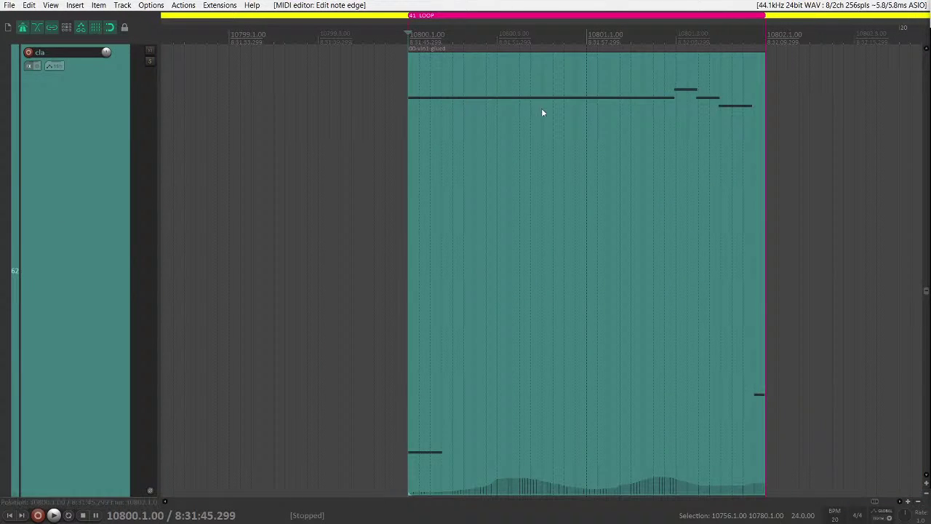
pyautogui.doubleClick(542, 113)
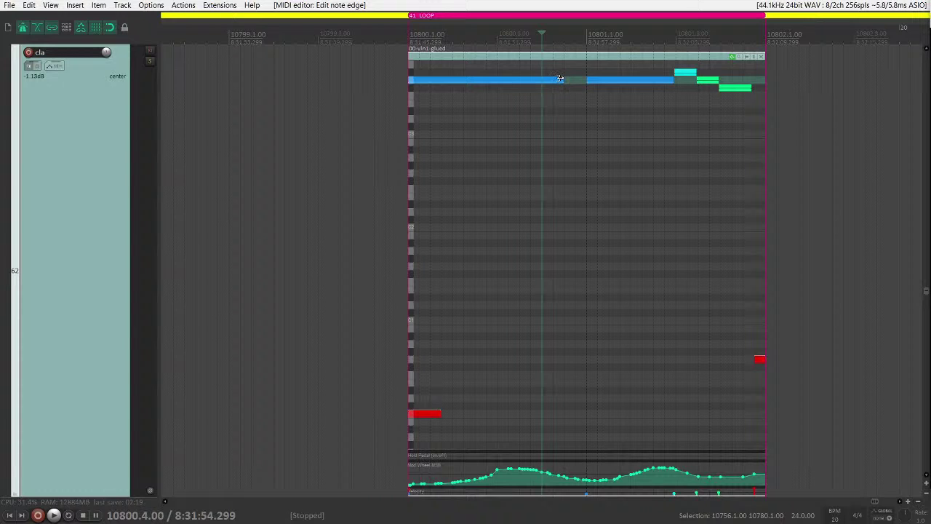
# - Audition the full arrangement across the 10800.1.00 transition, restarting playback from progressively earlier points back to 10799.4.00
pyautogui.scroll(-1, 79, 192)
pyautogui.press('space')
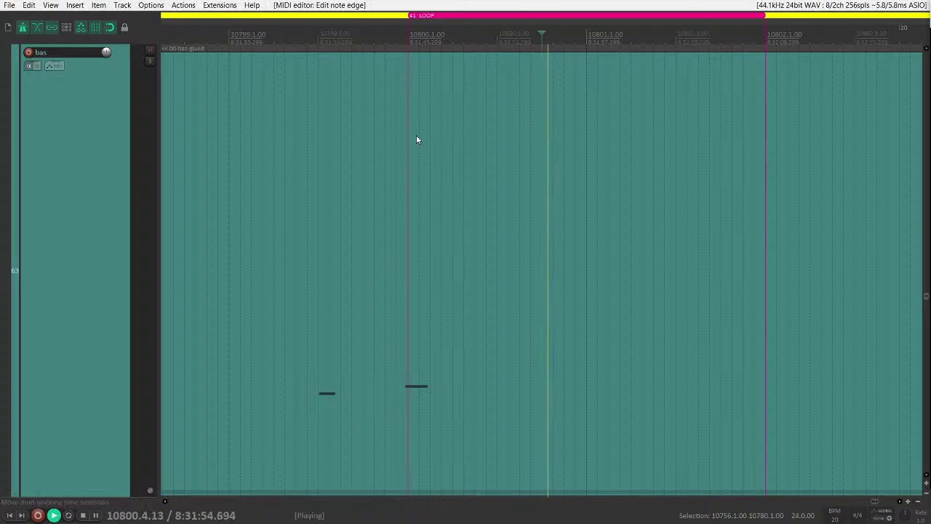
pyautogui.press('space')
pyautogui.press('space')
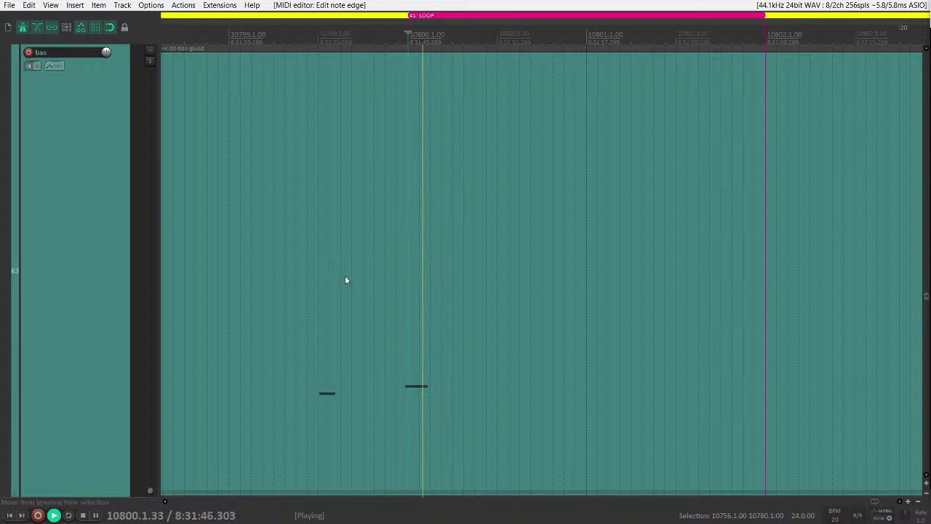
pyautogui.click(398, 361)
pyautogui.press('space')
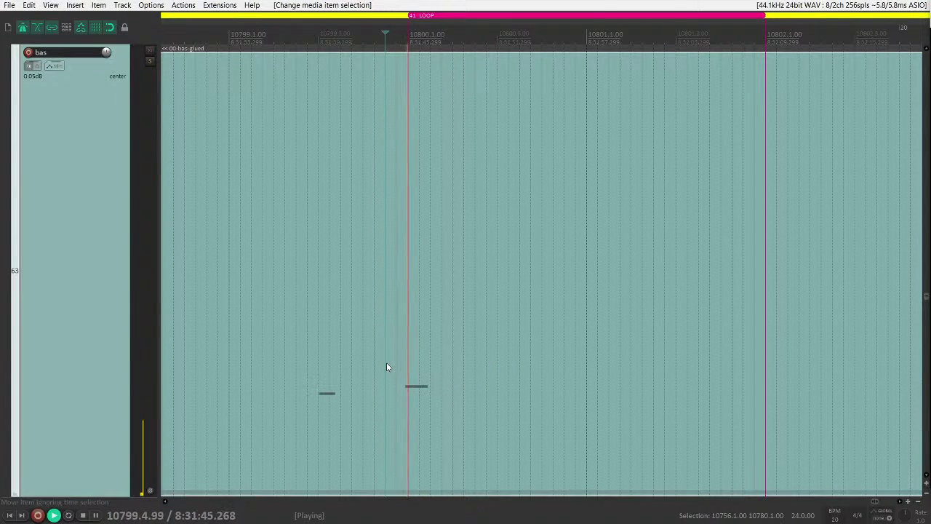
pyautogui.click(367, 377)
pyautogui.press('space')
pyautogui.press('space')
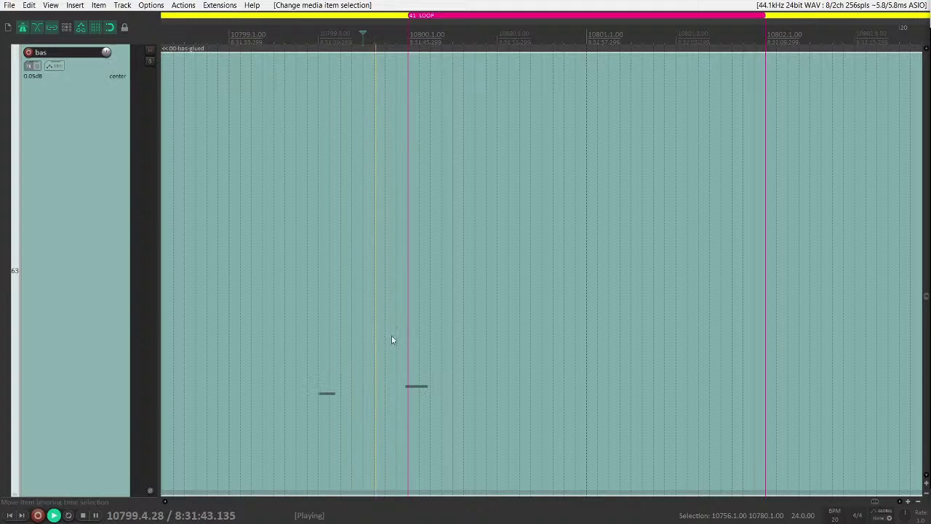
# - Solo the Strings group and audition the transition into 10800.1.00 from 10799.4.75
pyautogui.scroll(-2, 59, 310)
pyautogui.scroll(-6, 60, 304)
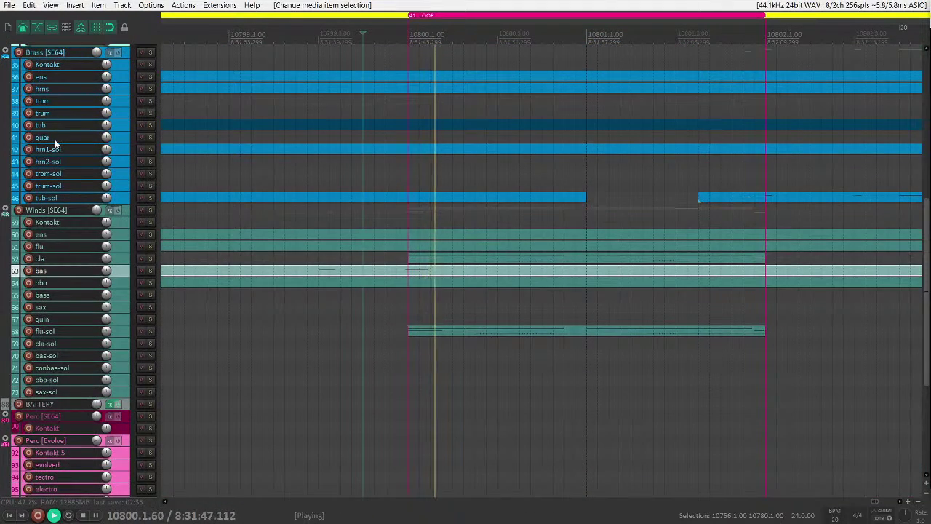
pyautogui.scroll(5, 55, 140)
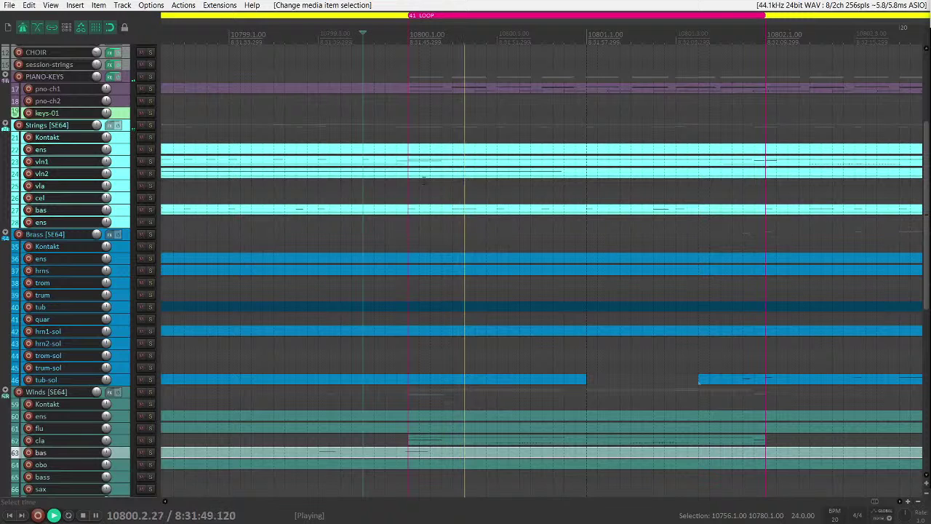
pyautogui.click(397, 165)
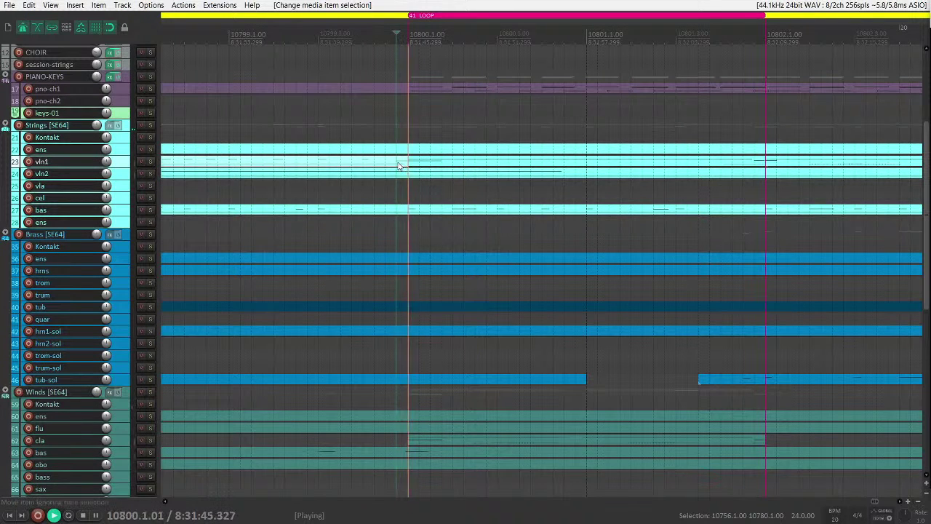
pyautogui.click(399, 177)
pyautogui.click(398, 161)
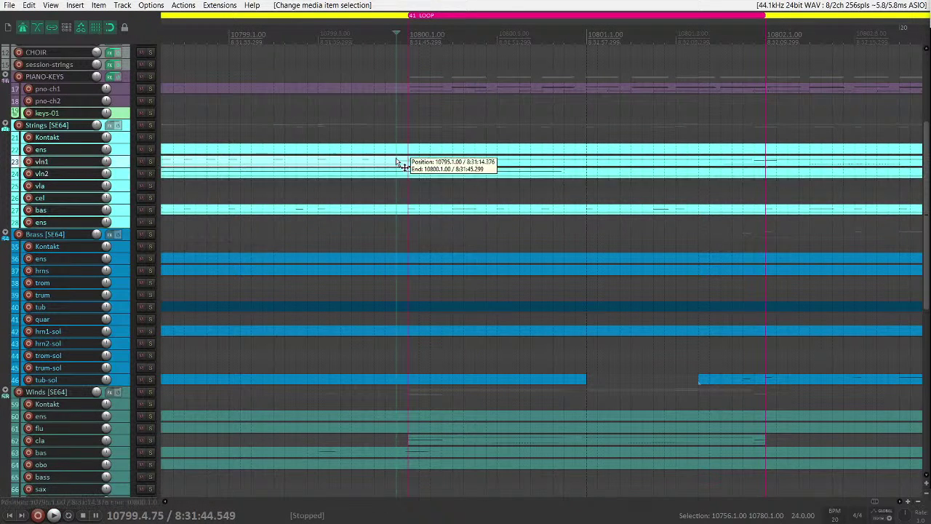
pyautogui.click(151, 125)
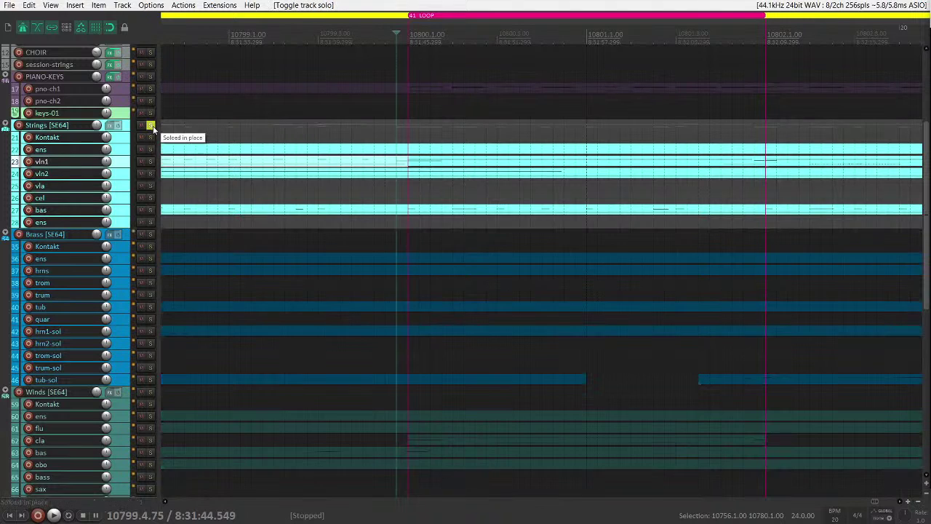
pyautogui.press('space')
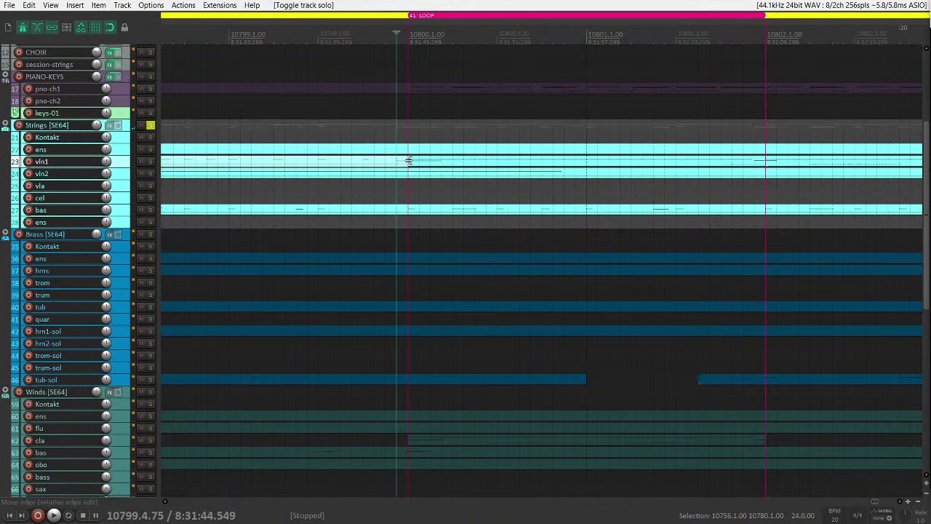
pyautogui.click(406, 160)
pyautogui.press('space')
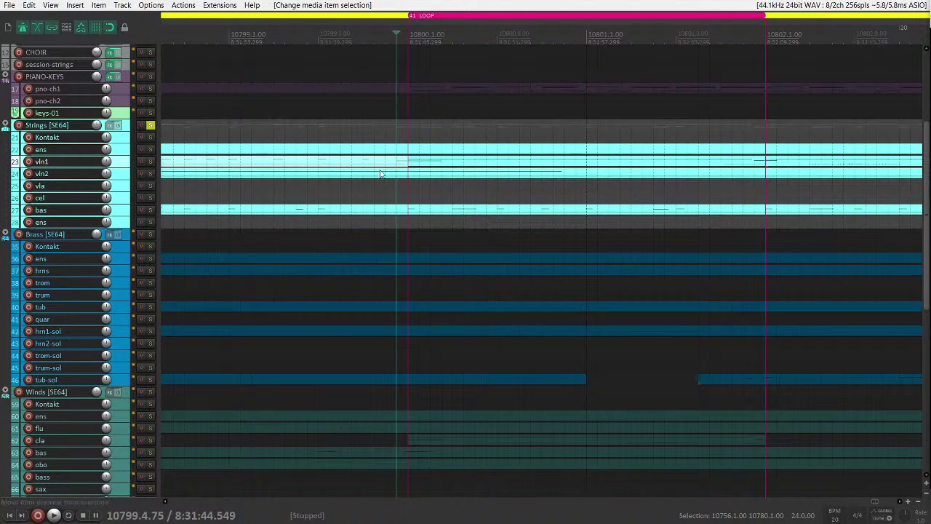
# - Enlarge the vln1 track and audition the strings from 10799.4.50 into the vln1 loop item
pyautogui.press('`')
pyautogui.click(406, 152)
pyautogui.click(391, 156)
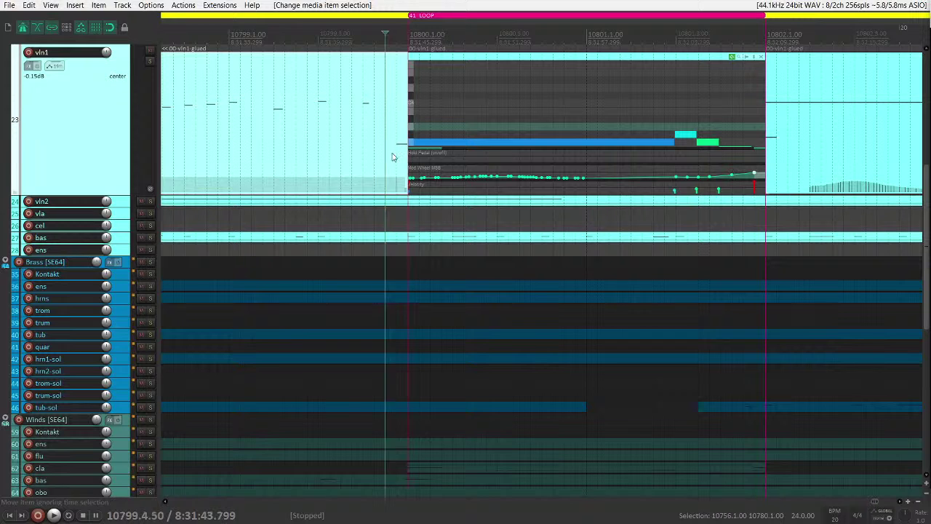
pyautogui.press('space')
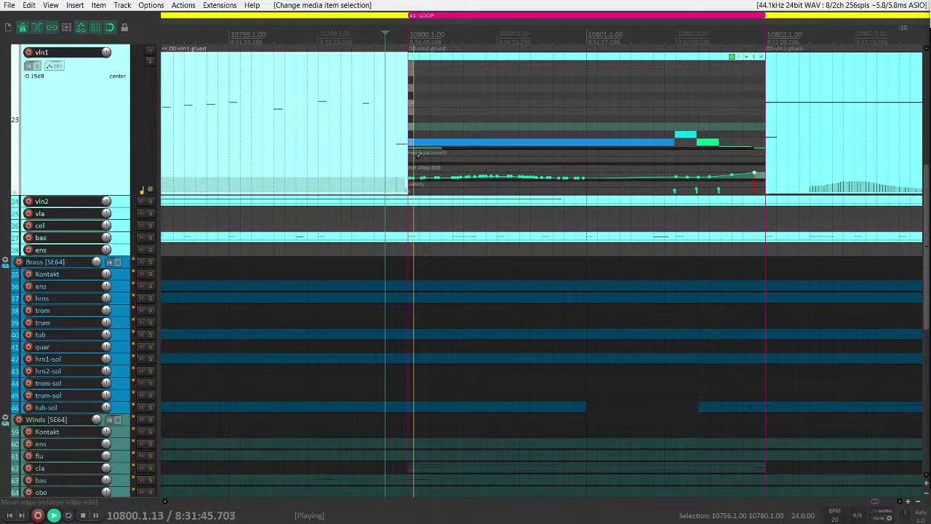
pyautogui.press('space')
# - Compare vln1 and vln2 in solo around 10800.1.00, leaving only vln2 soloed in an enlarged track view
pyautogui.click(150, 62)
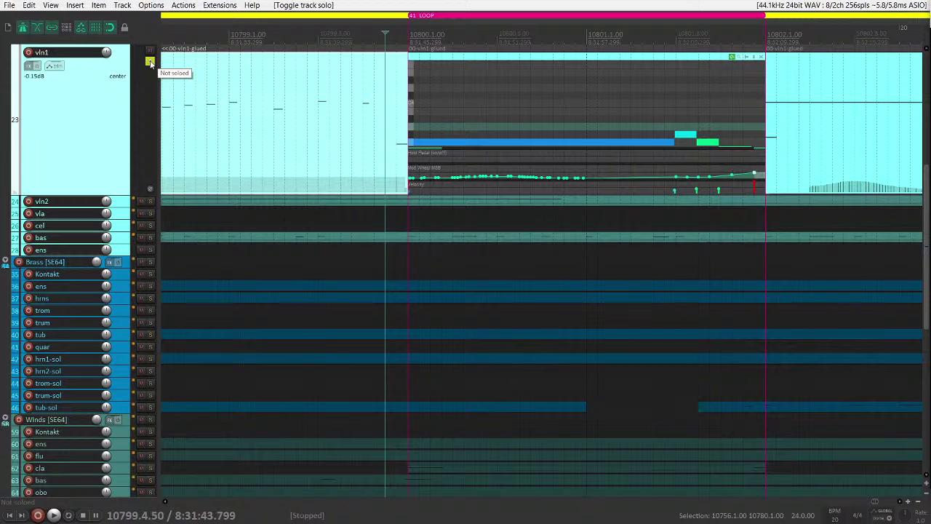
pyautogui.press('space')
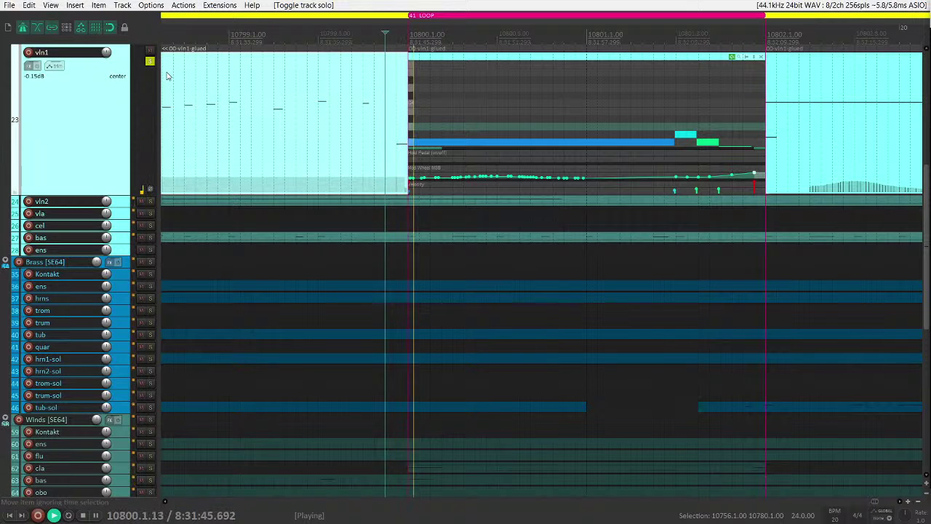
pyautogui.press('space')
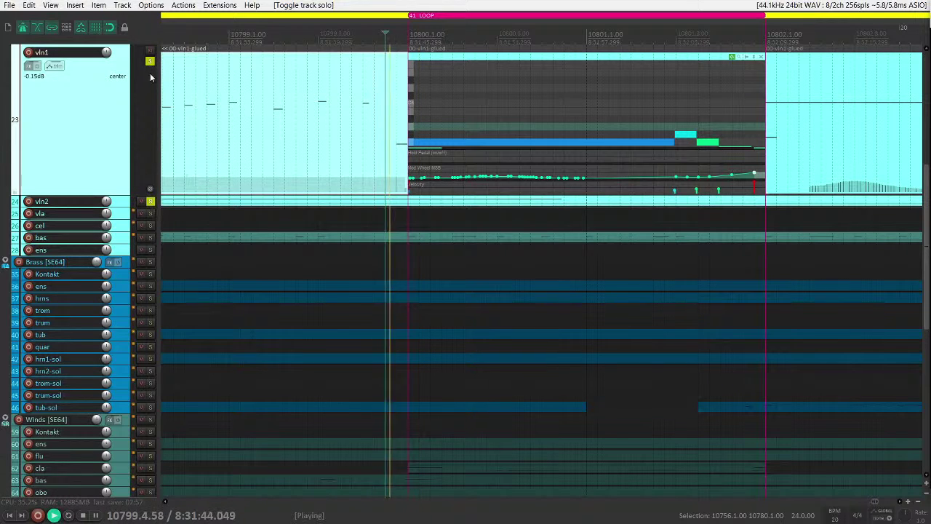
pyautogui.click(150, 60)
pyautogui.press('space')
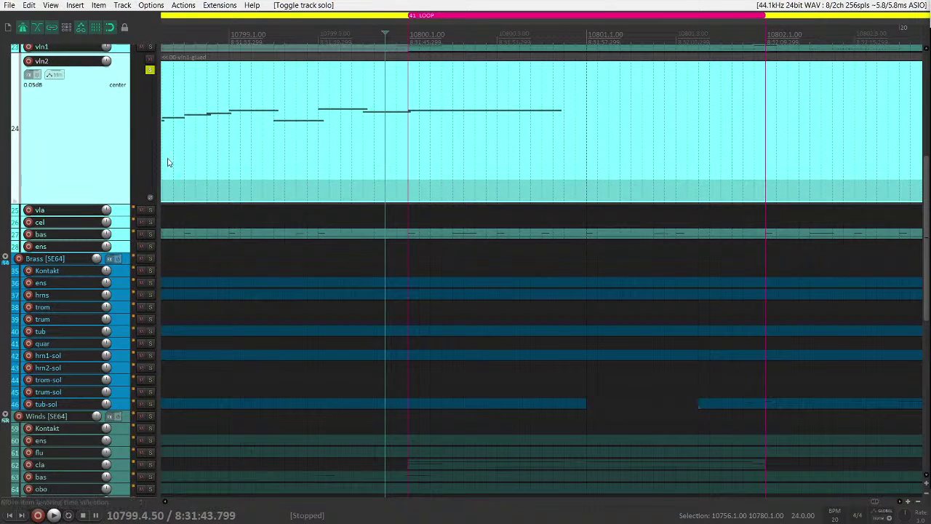
# - Audition the soloed vln2 phrase from the ROMANCE marker and around its sustained note at 10800.1.00
pyautogui.click(365, 141)
pyautogui.press('space')
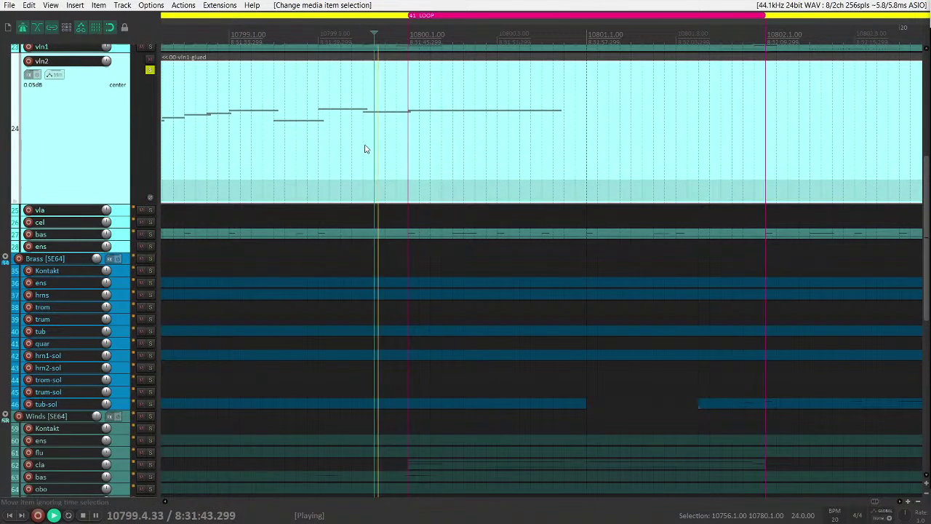
pyautogui.press('space')
pyautogui.scroll(-2, 449, 151)
pyautogui.click(420, 153)
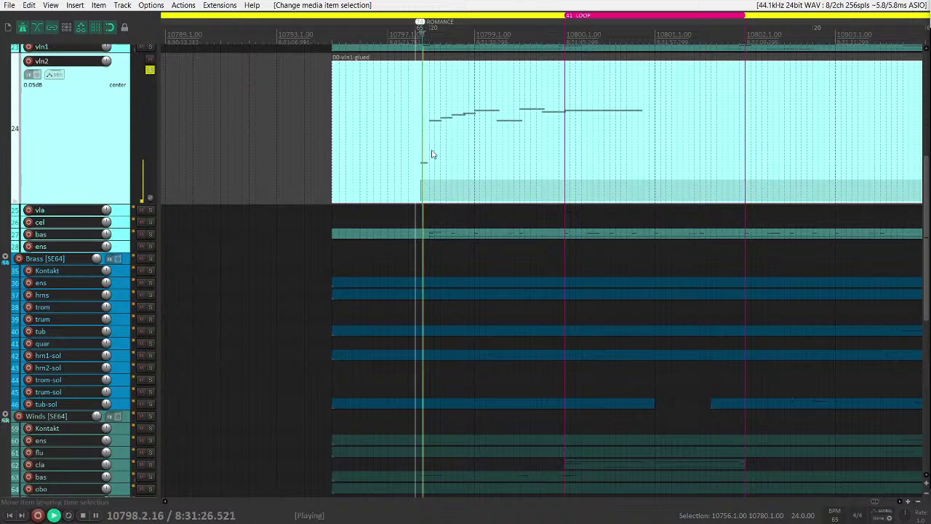
pyautogui.press('space')
pyautogui.scroll(3, 555, 141)
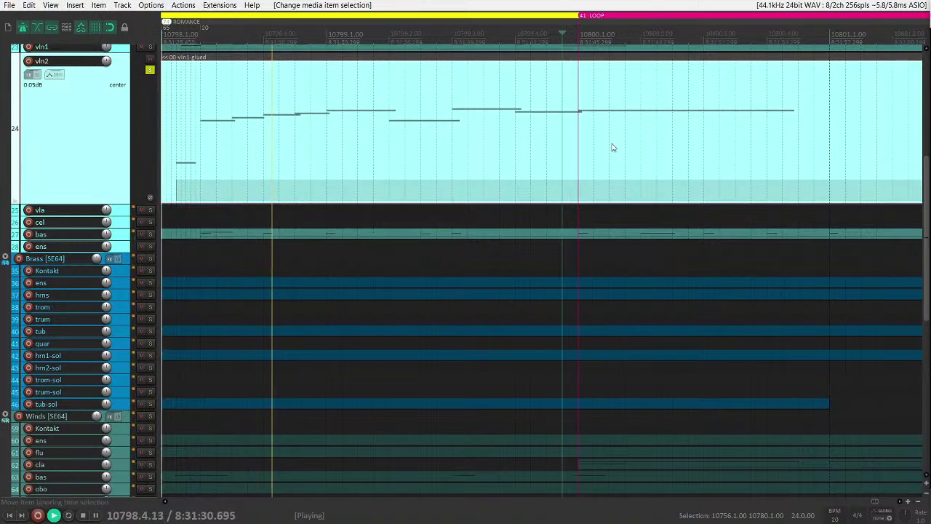
pyautogui.press('space')
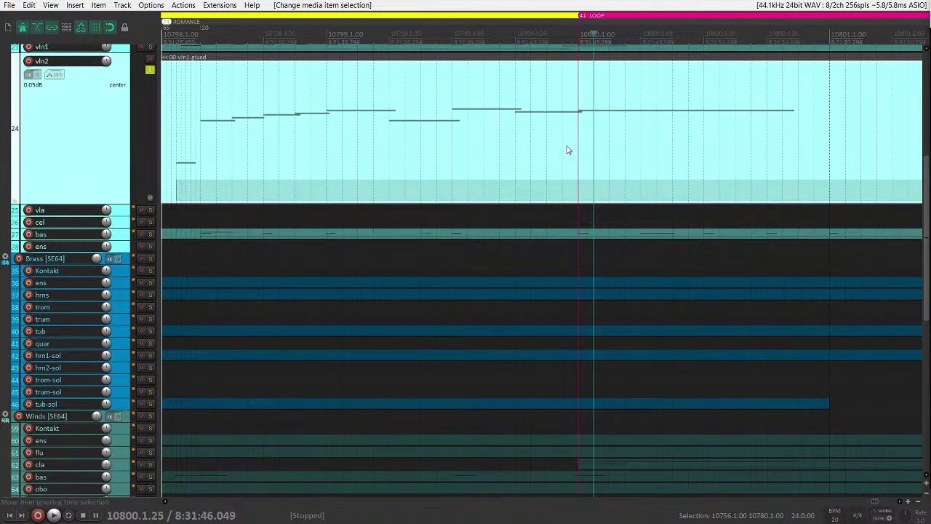
# - Open the vln2 item for inline MIDI editing and lower the velocity of the sustained note at 10800.1.00 to about 69
pyautogui.press('`')
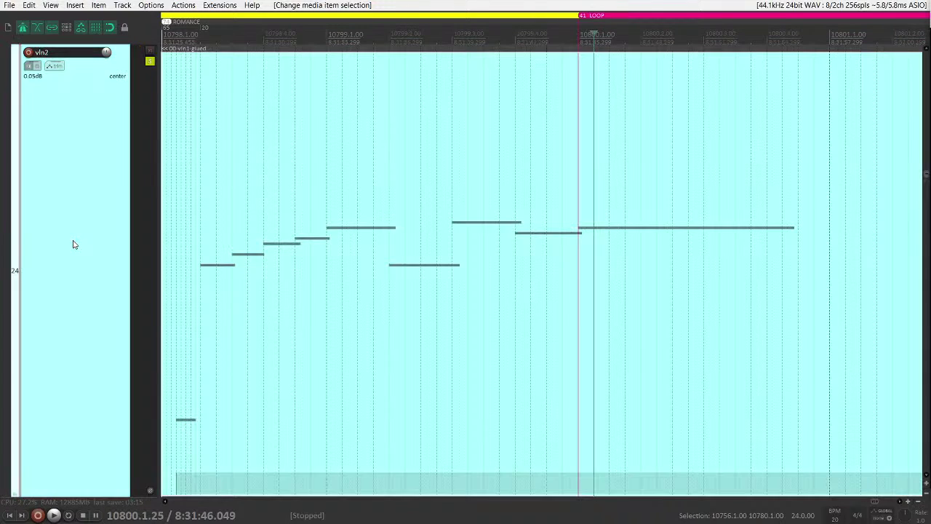
pyautogui.doubleClick(493, 318)
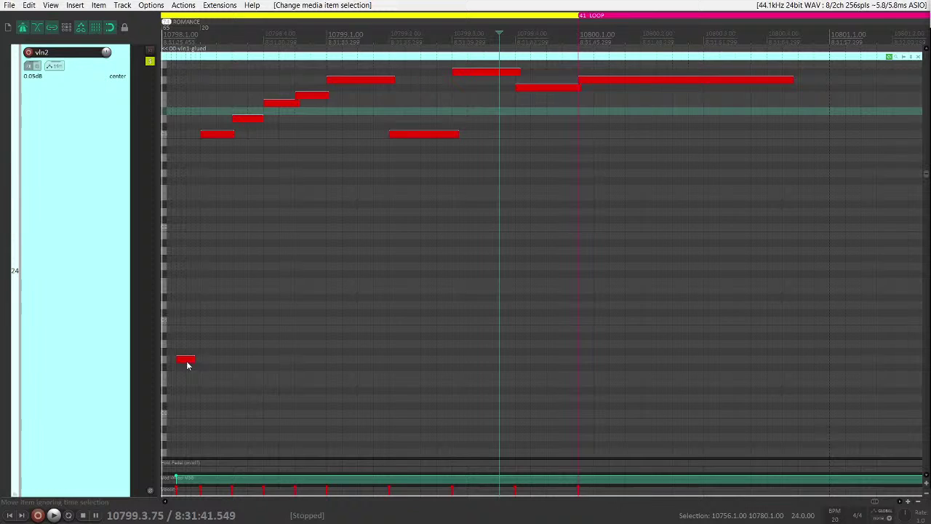
pyautogui.click(185, 361)
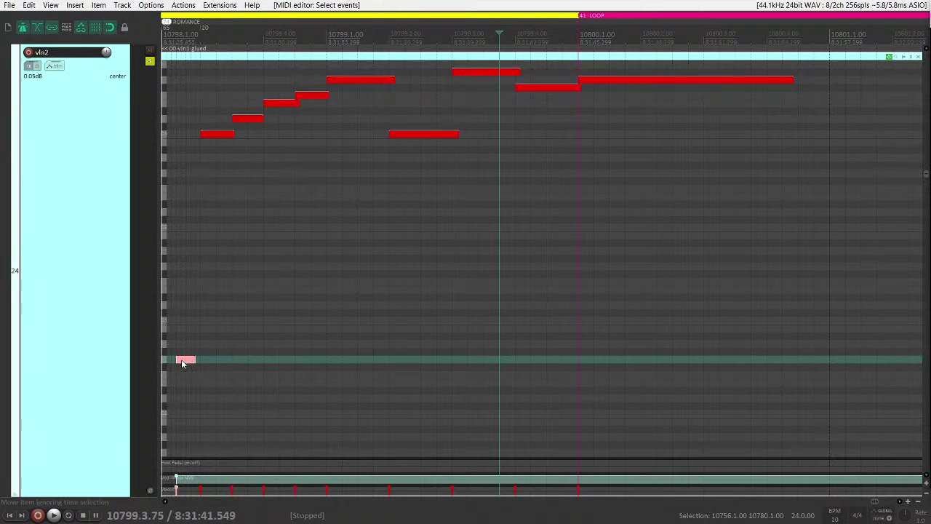
pyautogui.click(618, 80)
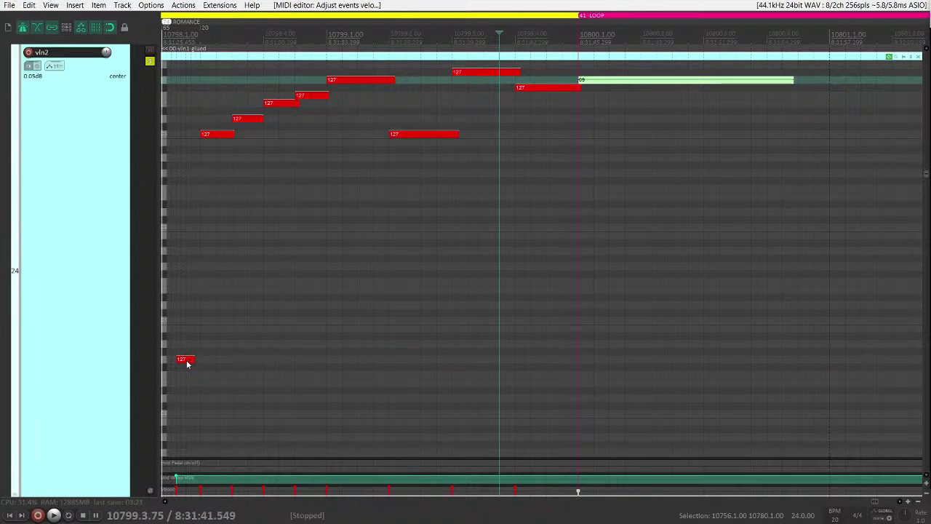
# - Copy the low vln2 note about six semitones down, shorten it to a quarter beat starting at 10800.1.00, and lower the sustained note's velocity further
pyautogui.moveTo(187, 363); pyautogui.dragTo(555, 408)
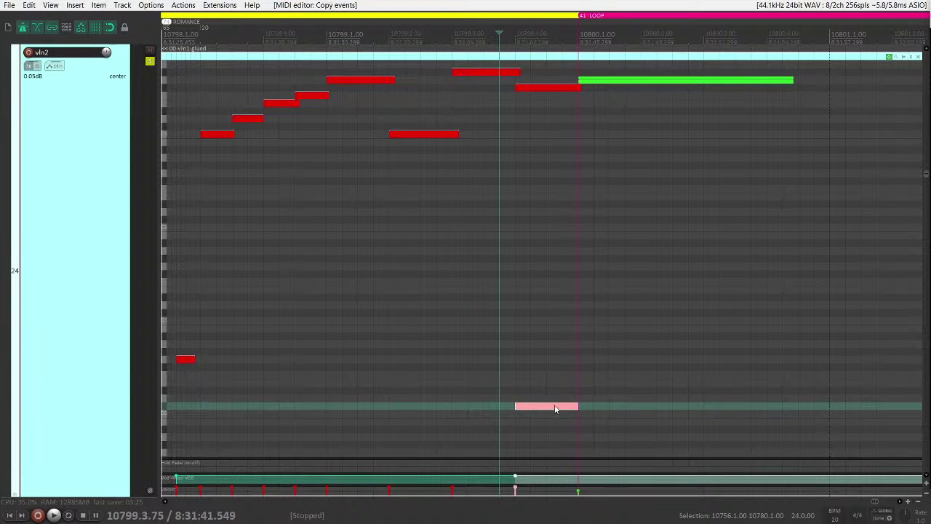
pyautogui.click(569, 405)
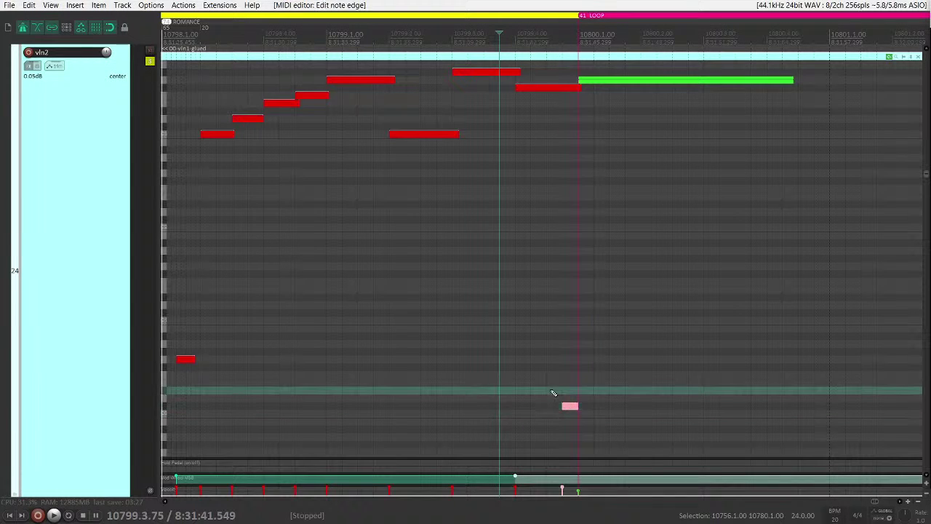
pyautogui.click(553, 391)
pyautogui.press('space')
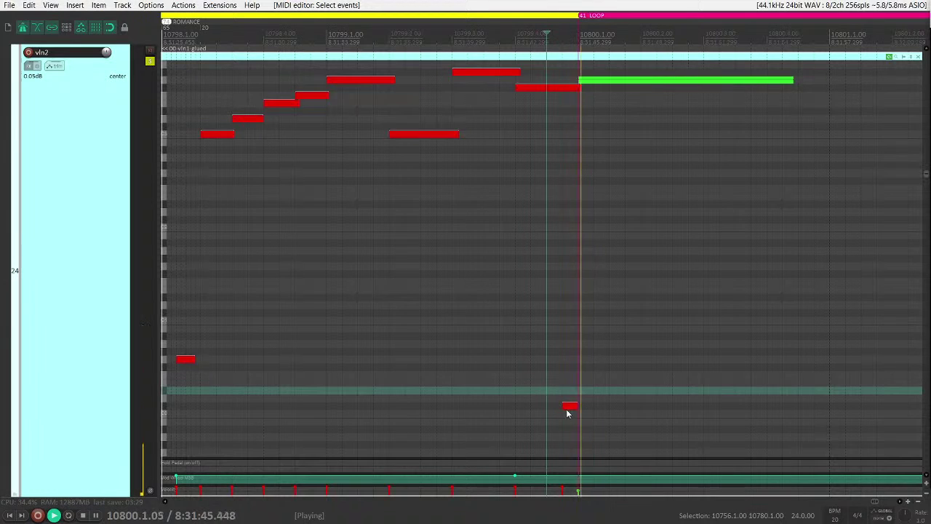
pyautogui.press('space')
pyautogui.click(575, 407)
pyautogui.click(620, 80)
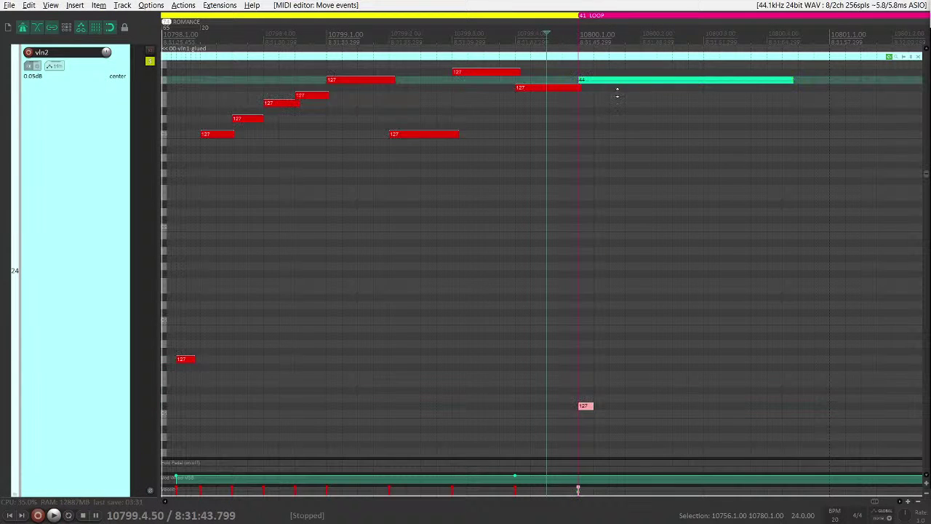
# - Enlarge the vln2 mod wheel lane and draw a drop from 10799.4.75 to a low level at 10800.1.00, adjusting it during playback
pyautogui.moveTo(630, 474); pyautogui.dragTo(630, 409)
pyautogui.click(579, 470)
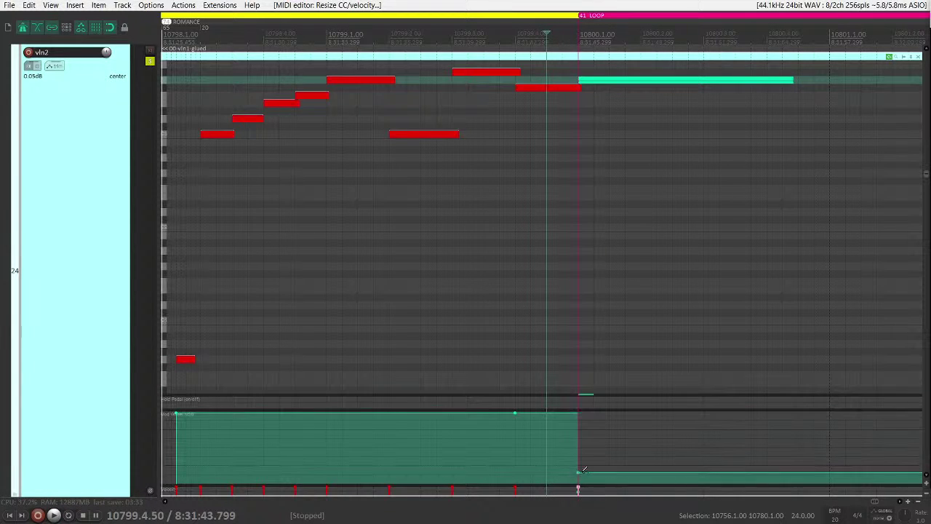
pyautogui.moveTo(579, 426)
pyautogui.mouseDown()
pyautogui.moveTo(573, 414)
pyautogui.moveTo(587, 460)
pyautogui.mouseUp()
pyautogui.press('space')
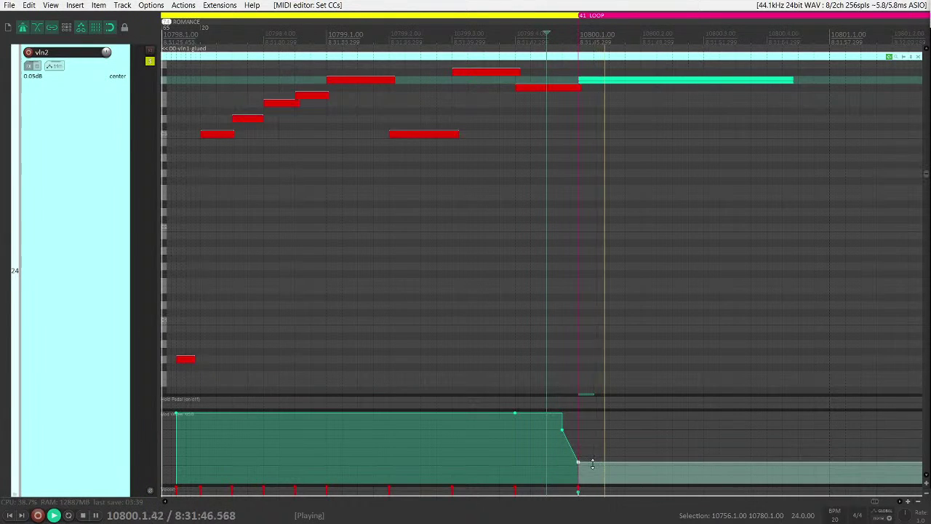
pyautogui.moveTo(579, 462); pyautogui.dragTo(578, 473)
pyautogui.scroll(-4, 666, 280)
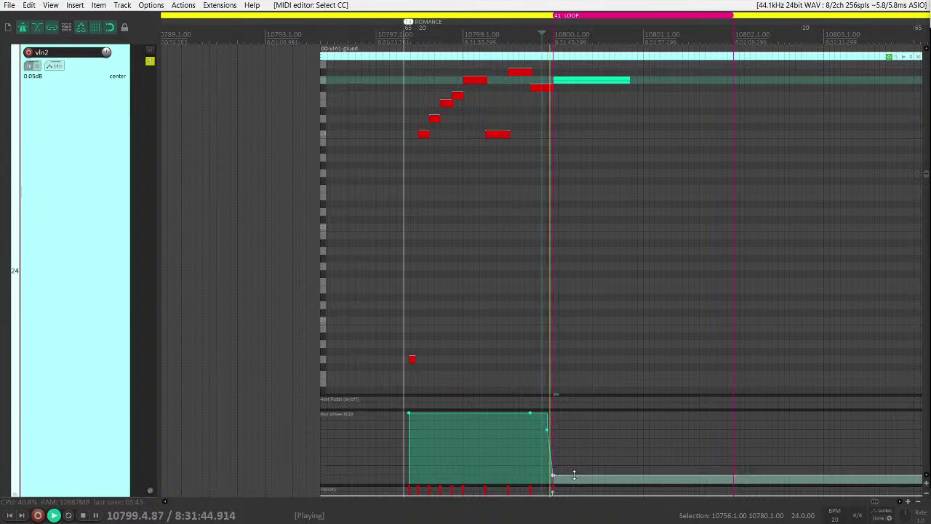
# - Shorten the last note of the vln2 phrase so it ends just before 10800.1.00
pyautogui.press('space')
pyautogui.scroll(3, 605, 173)
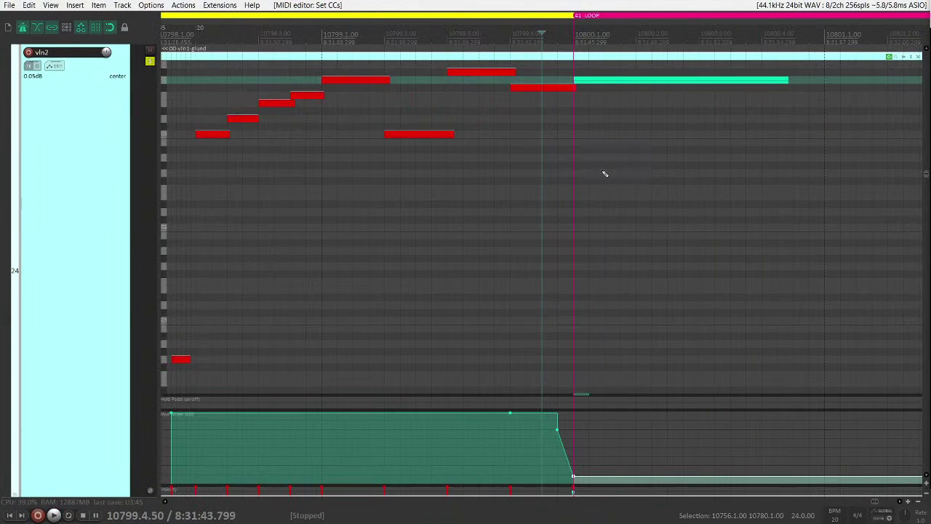
pyautogui.moveTo(575, 88); pyautogui.dragTo(564, 87)
pyautogui.scroll(-2, 546, 344)
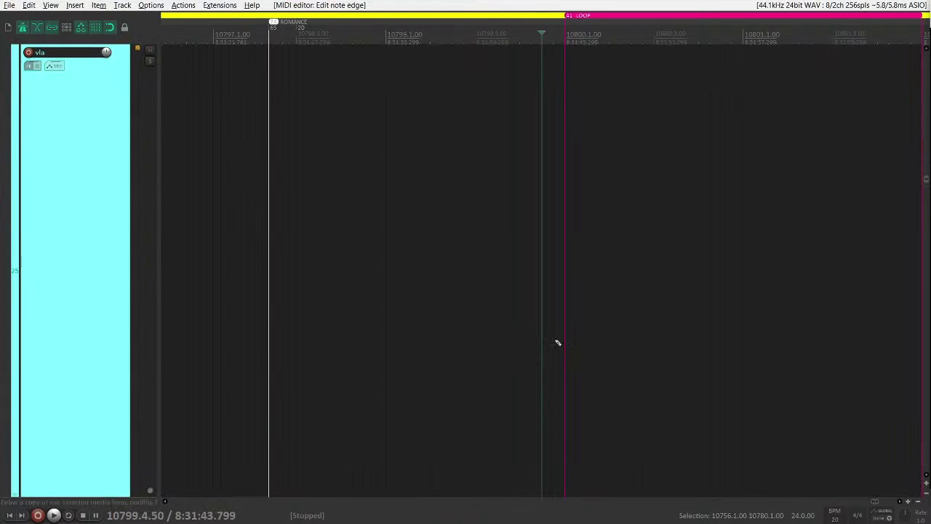
pyautogui.click(556, 343)
# - Shorten the low vln2 note at 10800.1.00 to a very brief sliver
pyautogui.scroll(3, 560, 346)
pyautogui.scroll(-4, 582, 343)
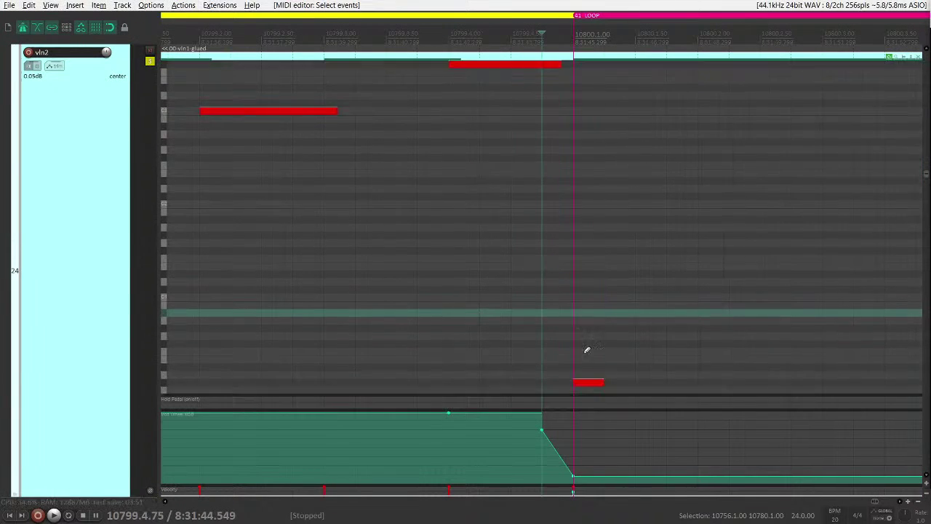
pyautogui.click(586, 368)
pyautogui.moveTo(580, 367); pyautogui.dragTo(576, 367)
pyautogui.scroll(3, 605, 345)
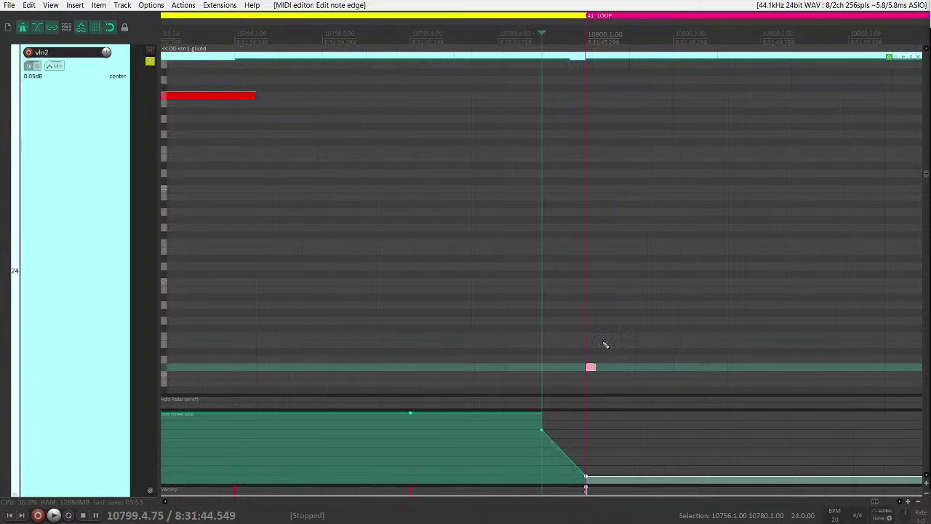
pyautogui.hscroll(5, 635, 332)
pyautogui.hscroll(-4, 635, 329)
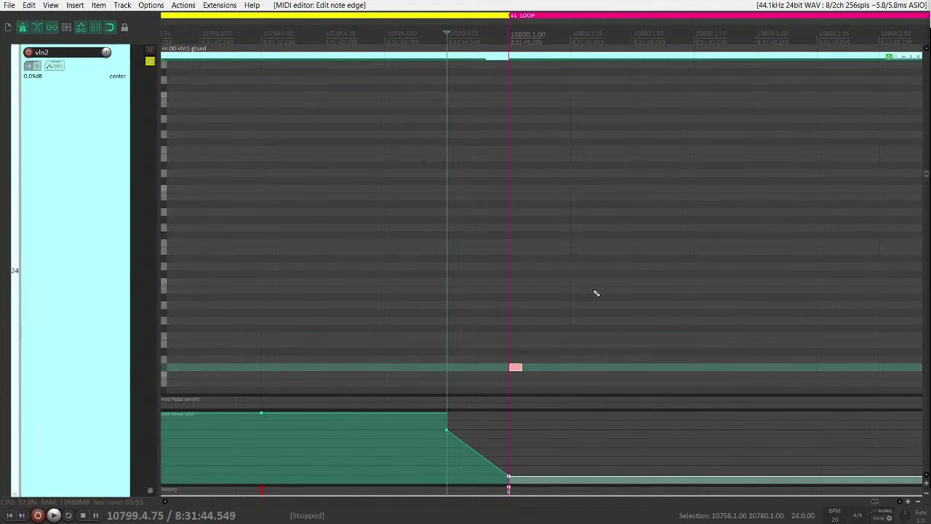
# - Trim the start of the sustained vln2 note so it begins slightly after 10800.1.00
pyautogui.click(595, 293)
pyautogui.scroll(5, 600, 289)
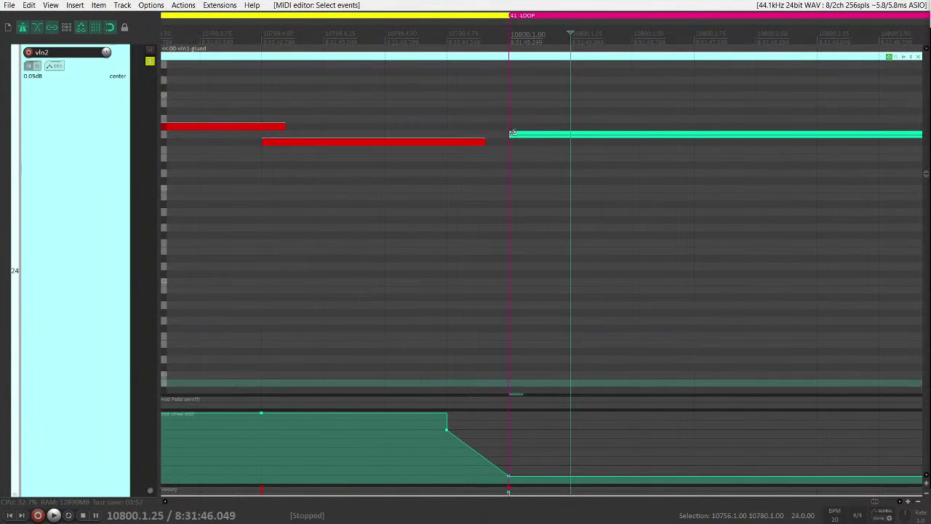
pyautogui.click(512, 133)
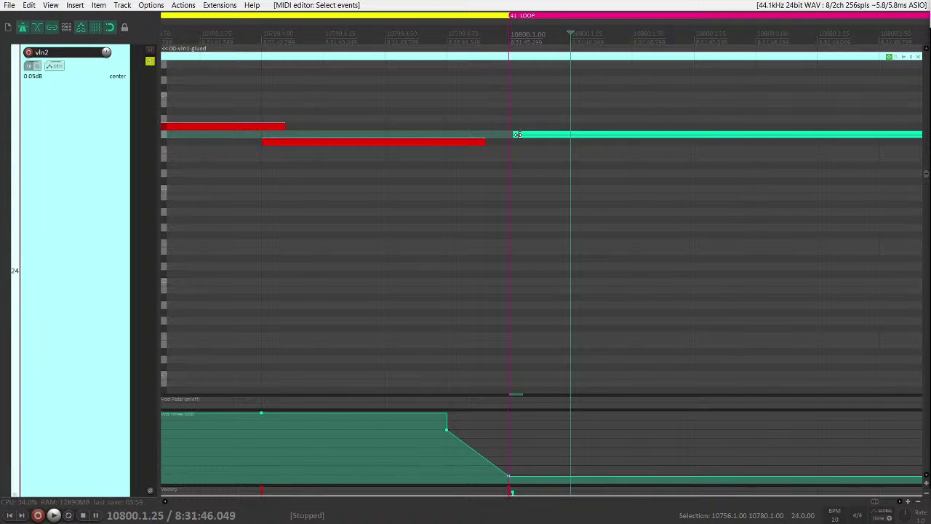
pyautogui.moveTo(517, 135); pyautogui.dragTo(509, 119)
pyautogui.scroll(-5, 564, 214)
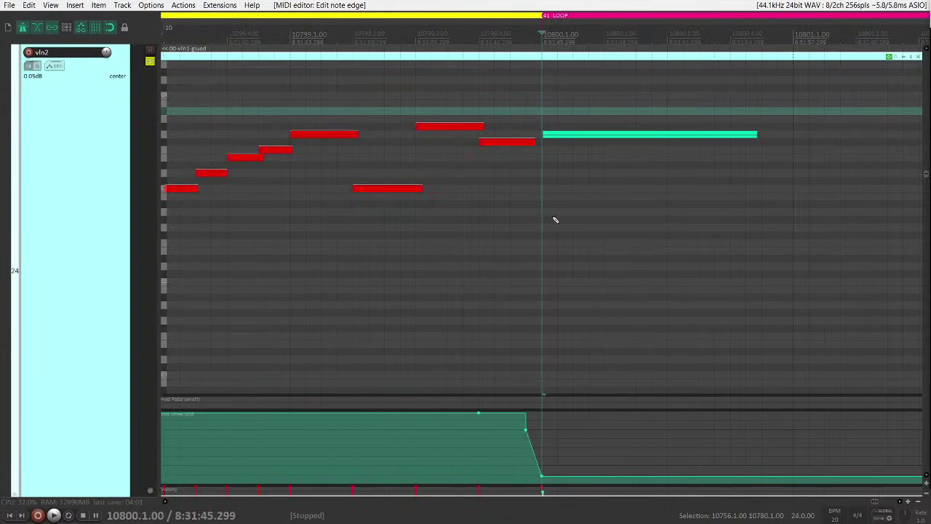
# - Play the sustained vln2 note from 10800.1.00, unsolo the vln2 track and listen to it within the full mix
pyautogui.press('space')
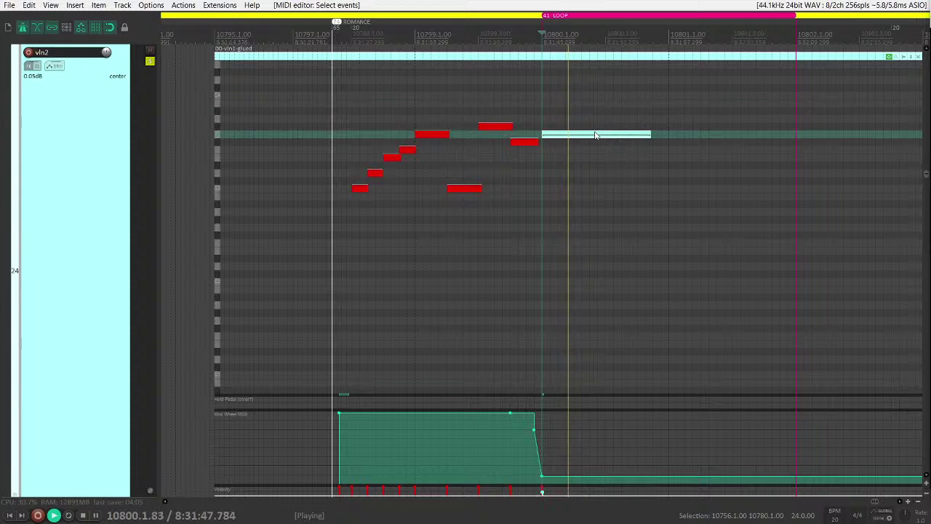
pyautogui.scroll(-2, 63, 281)
pyautogui.scroll(-3, 64, 281)
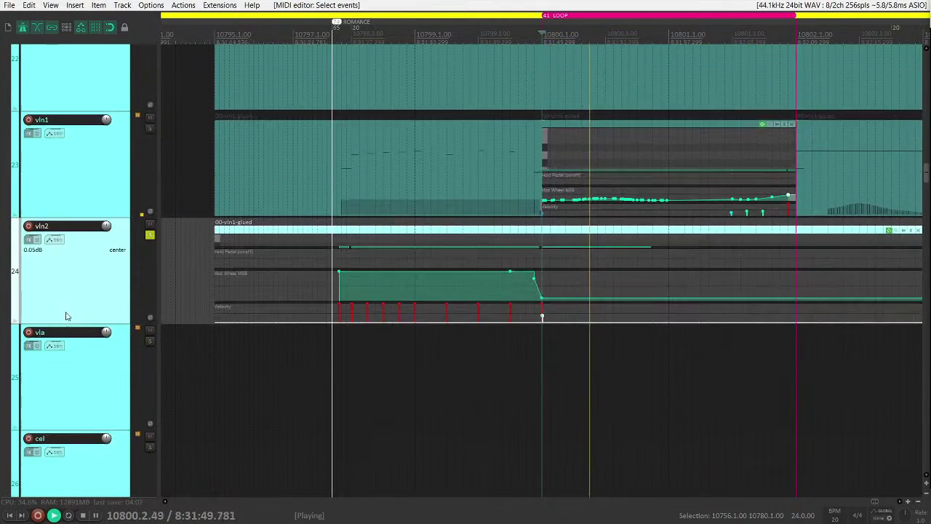
pyautogui.press('F6')
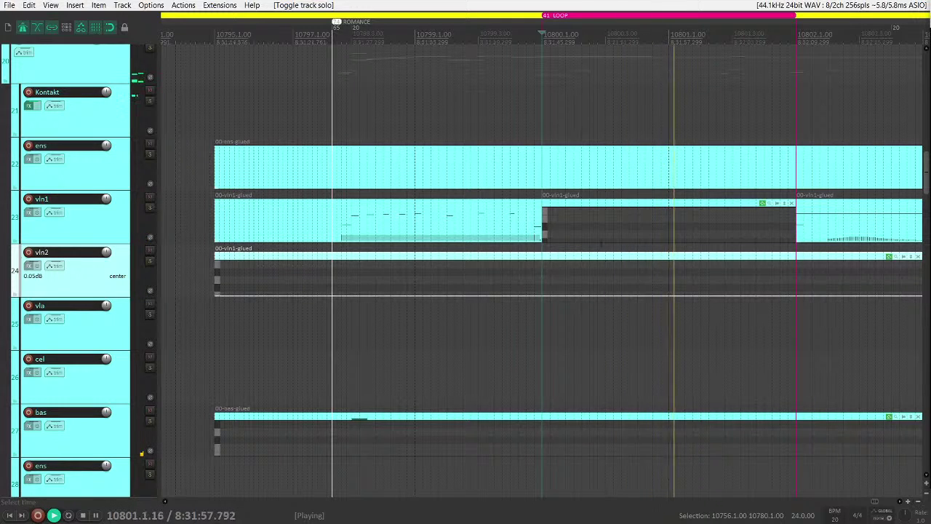
pyautogui.press('space')
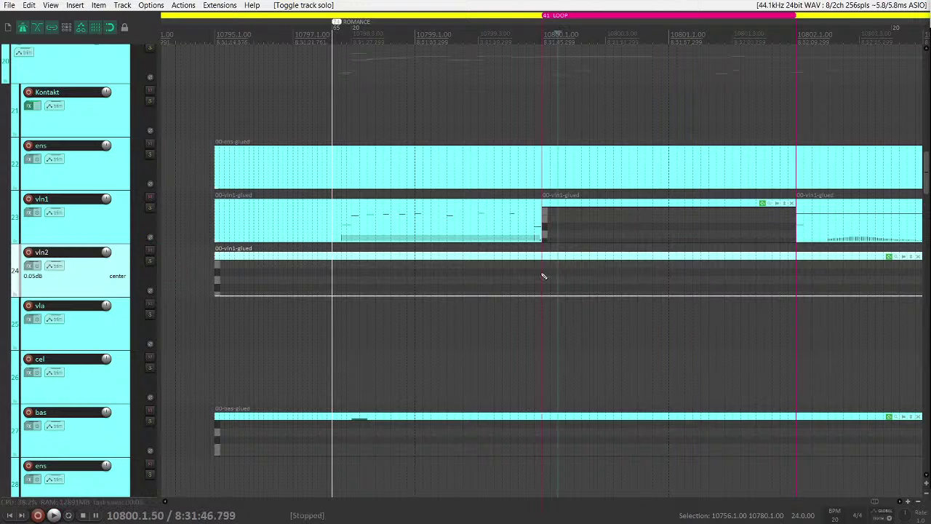
# - Split the vln2 item at 10800.1.00 and 10802.1.00 and move the middle piece down to the vla track
pyautogui.click(544, 275)
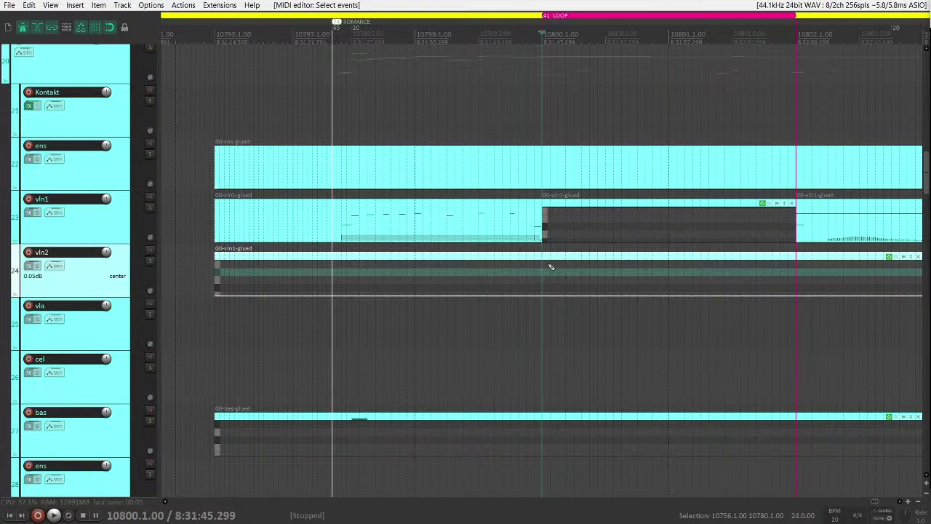
pyautogui.click(540, 275)
pyautogui.click(542, 275)
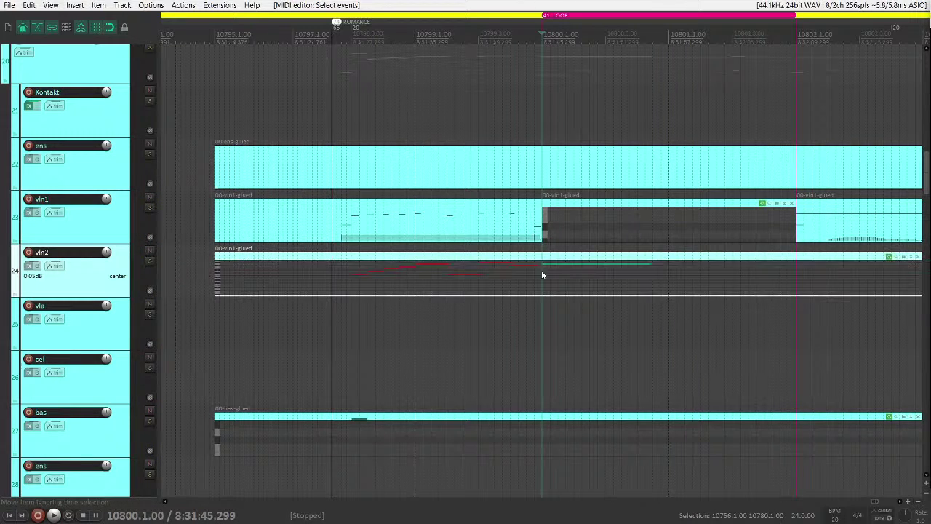
pyautogui.click(542, 275)
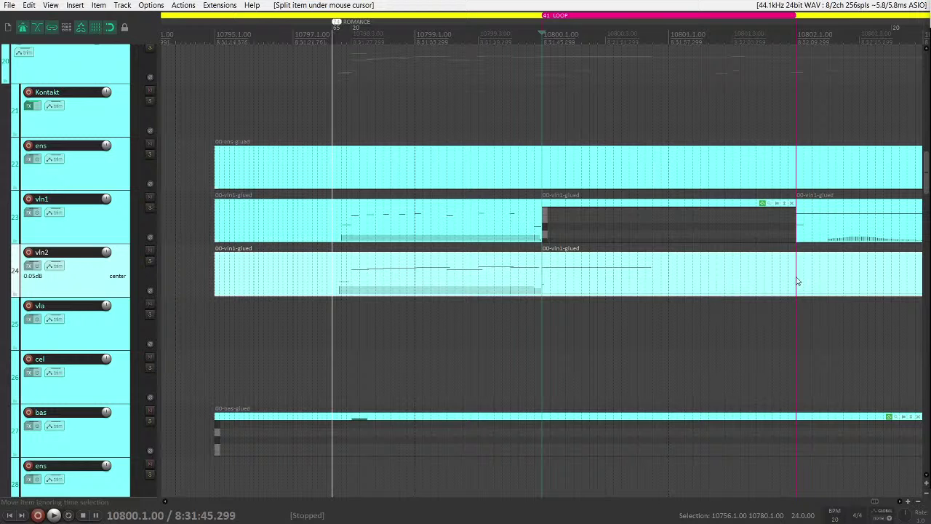
pyautogui.click(616, 286)
pyautogui.moveTo(615, 287); pyautogui.dragTo(616, 339)
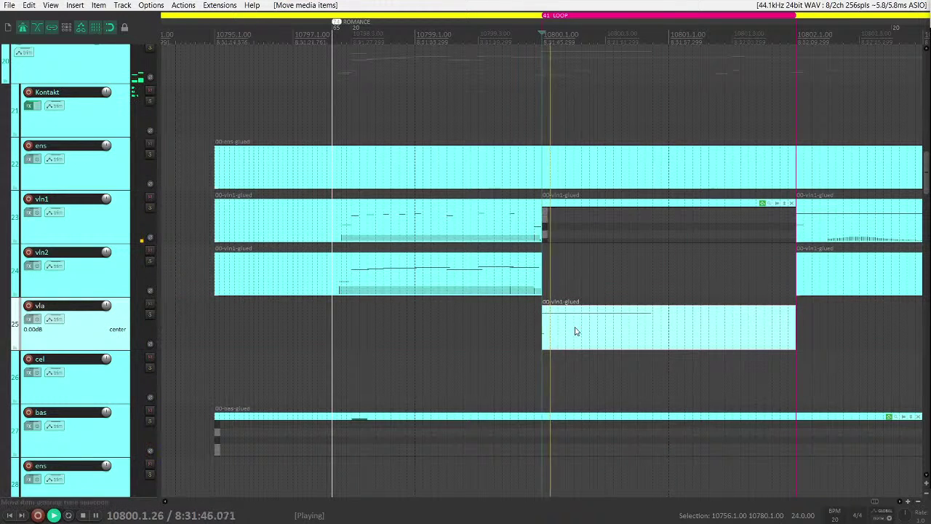
# - Open the vla item in the MIDI editor, transpose its sustained note down one octave, audition it and close the editor
pyautogui.doubleClick(577, 328)
pyautogui.scroll(-3, 170, 223)
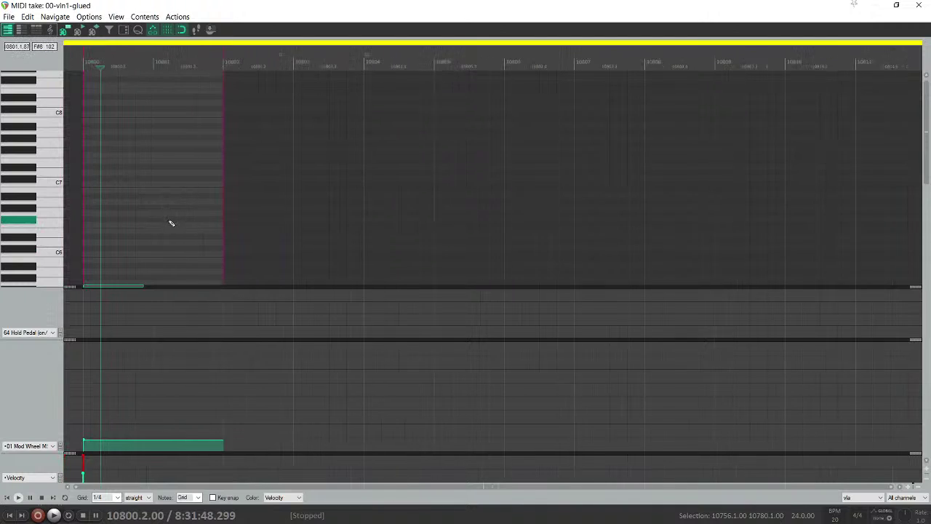
pyautogui.scroll(4, 170, 223)
pyautogui.scroll(3, 179, 223)
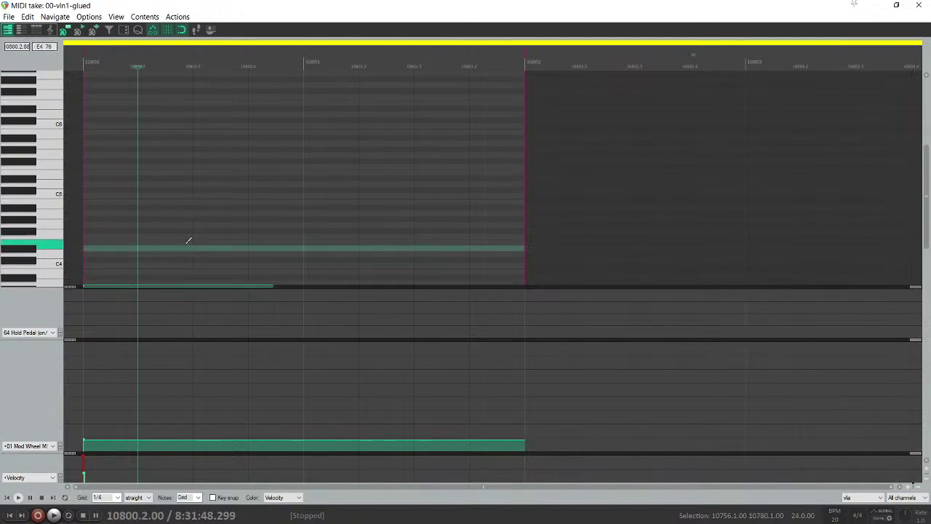
pyautogui.scroll(-15, 195, 222)
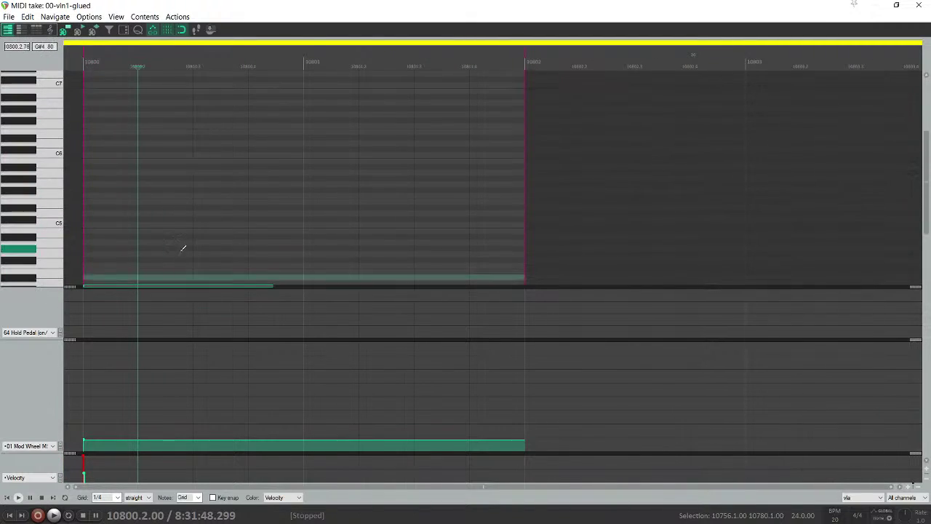
pyautogui.scroll(-4, 157, 203)
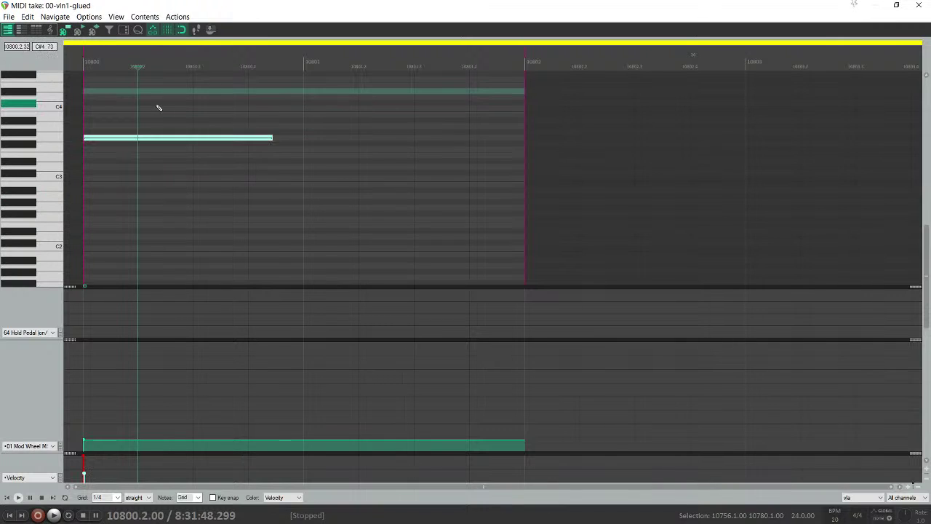
pyautogui.press('Down')
pyautogui.press('Down')
pyautogui.press('Down')
pyautogui.press('Down')
pyautogui.press('Down')
pyautogui.press('Down')
pyautogui.press('Down')
pyautogui.press('Down')
pyautogui.press('Down')
pyautogui.press('Down')
pyautogui.press('Down')
pyautogui.press('Down')
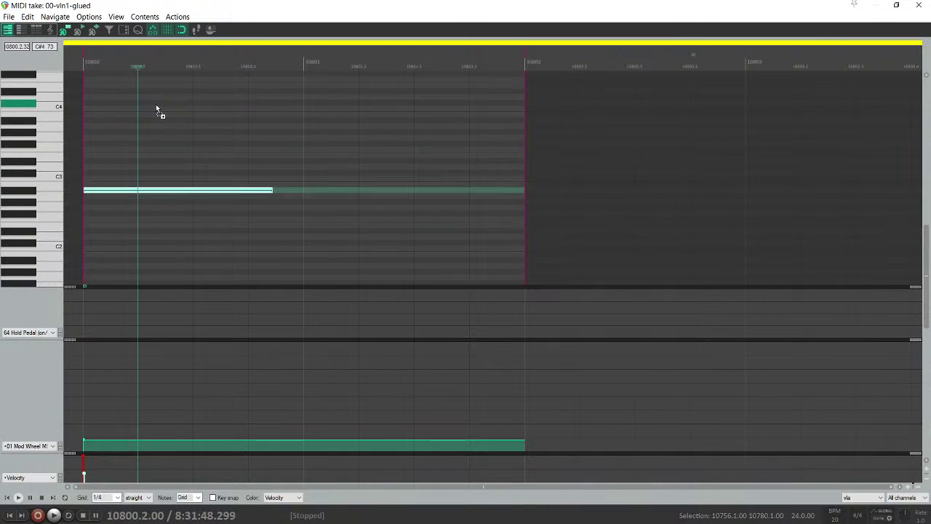
pyautogui.press('space')
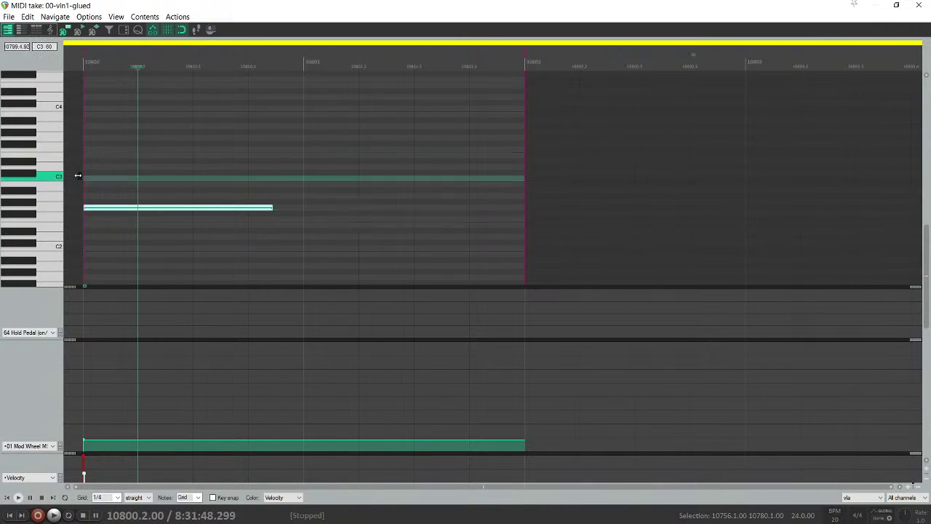
pyautogui.press('space')
pyautogui.click(919, 6)
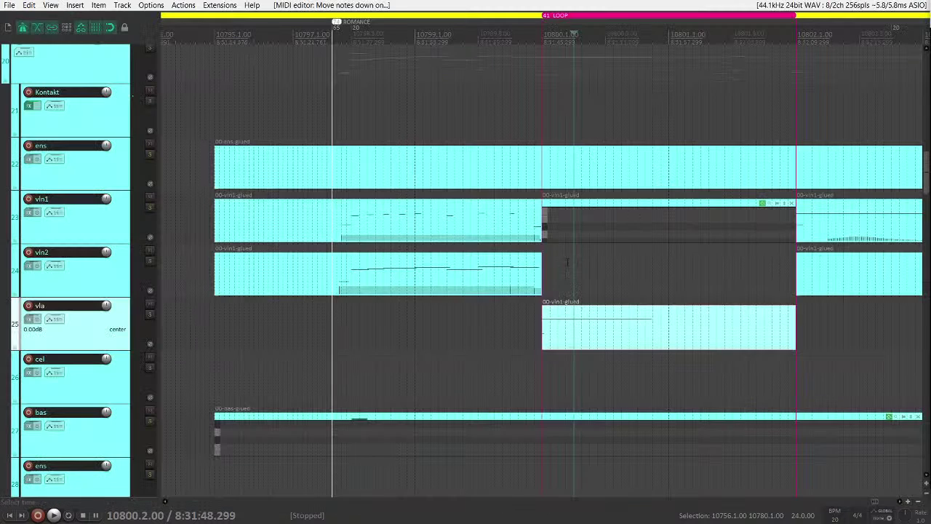
# - Audition the transition from the vln1 and vln2 phrases into the vla note around 10800.1.00 from several start points
pyautogui.click(526, 280)
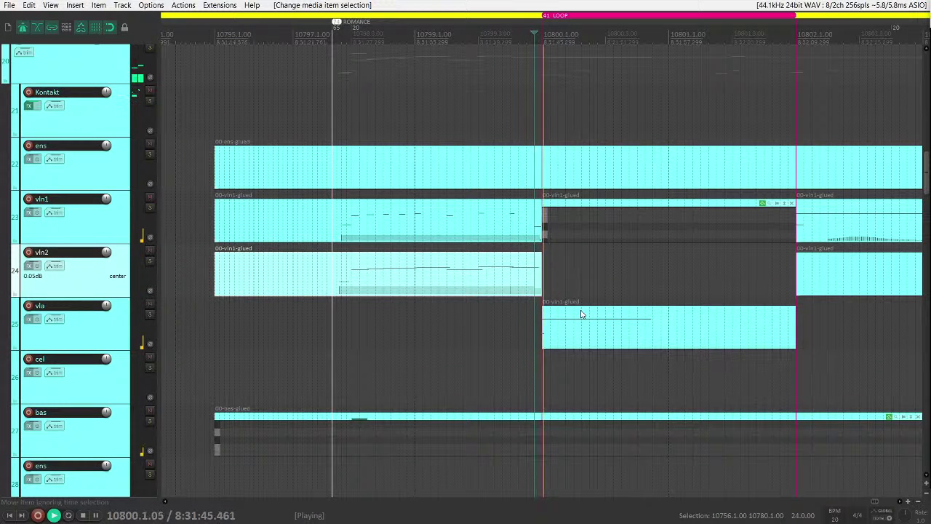
pyautogui.click(538, 220)
pyautogui.scroll(3, 524, 269)
pyautogui.press('space')
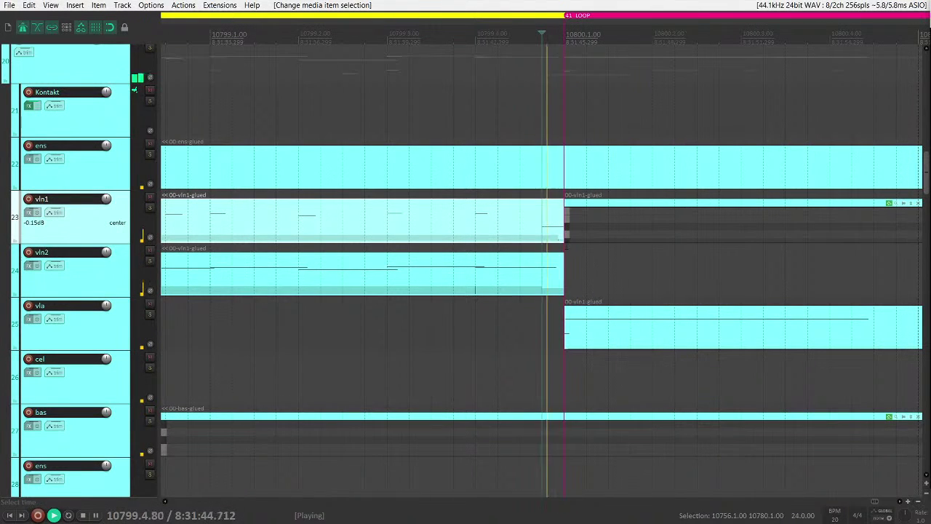
pyautogui.click(485, 285)
pyautogui.press('space')
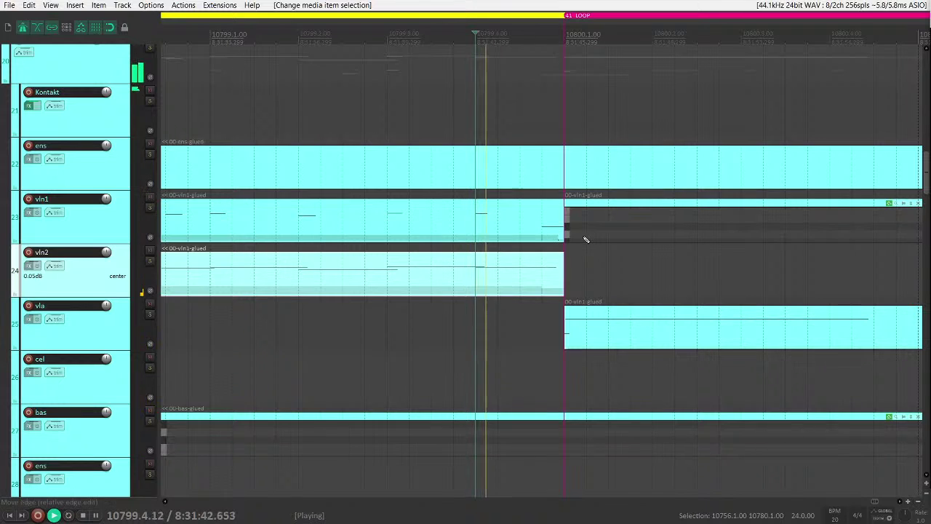
pyautogui.press('space')
pyautogui.scroll(-2, 322, 233)
pyautogui.click(301, 228)
pyautogui.press('space')
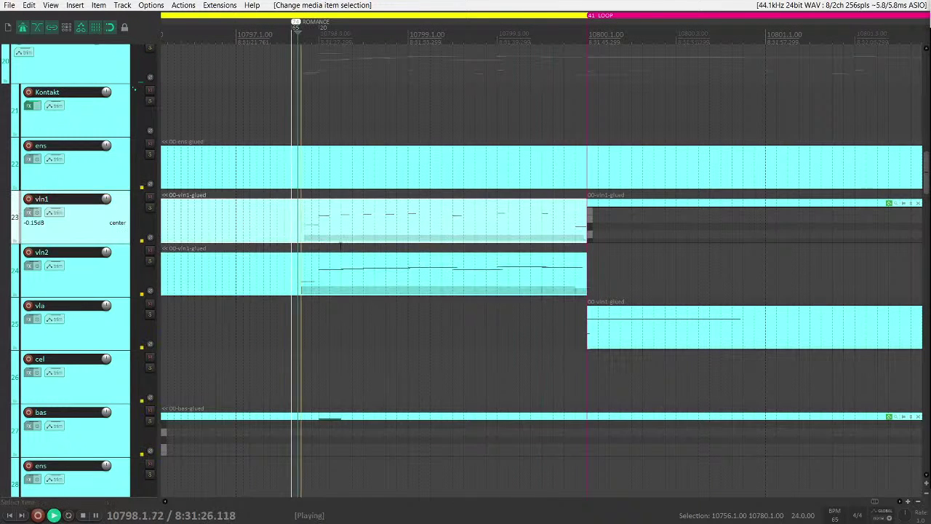
pyautogui.click(564, 228)
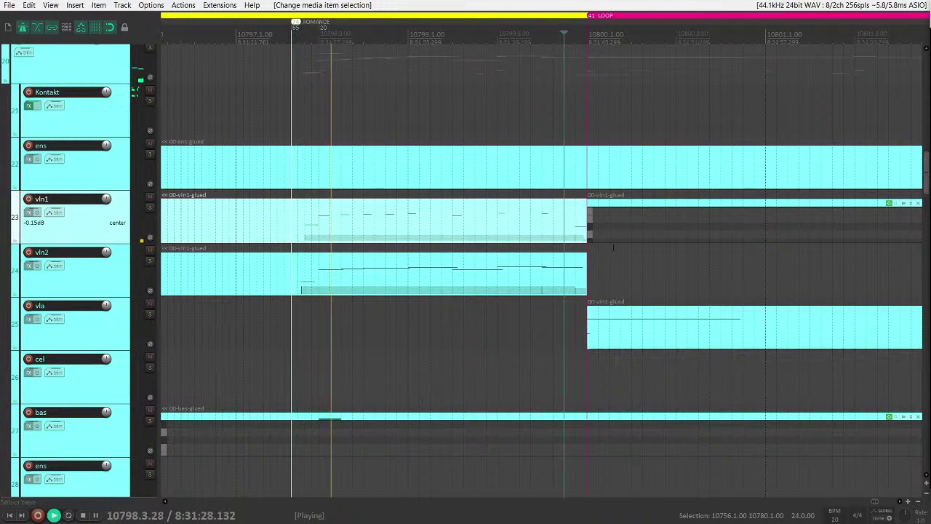
pyautogui.press('space')
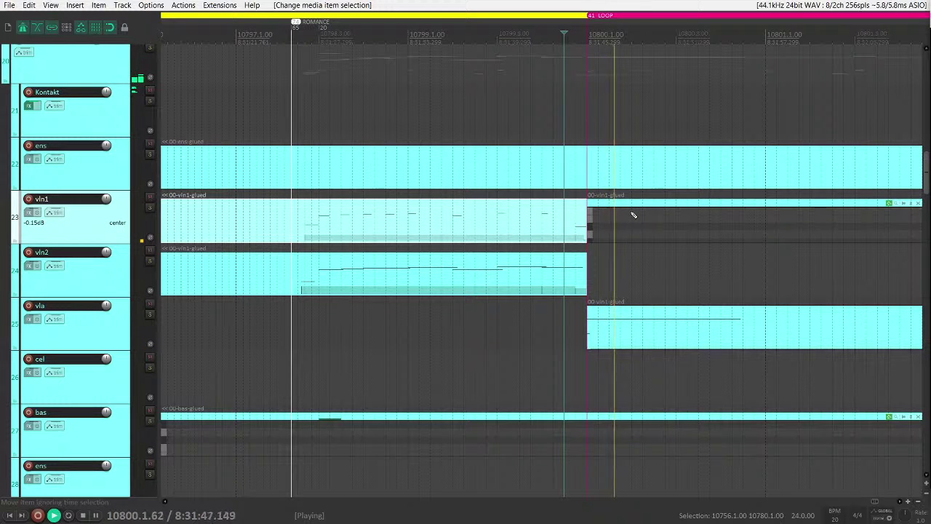
# - Close the inline editor of the vln1 item at 10800.1.00 and play the passage, briefly toggling solo on vln1
pyautogui.click(633, 216)
pyautogui.scroll(-2, 655, 222)
pyautogui.click(516, 233)
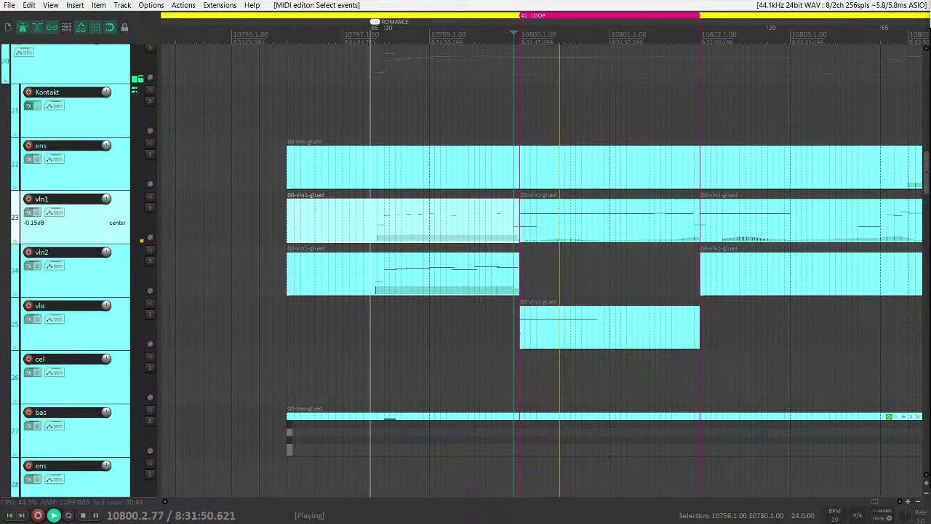
pyautogui.press('F6')
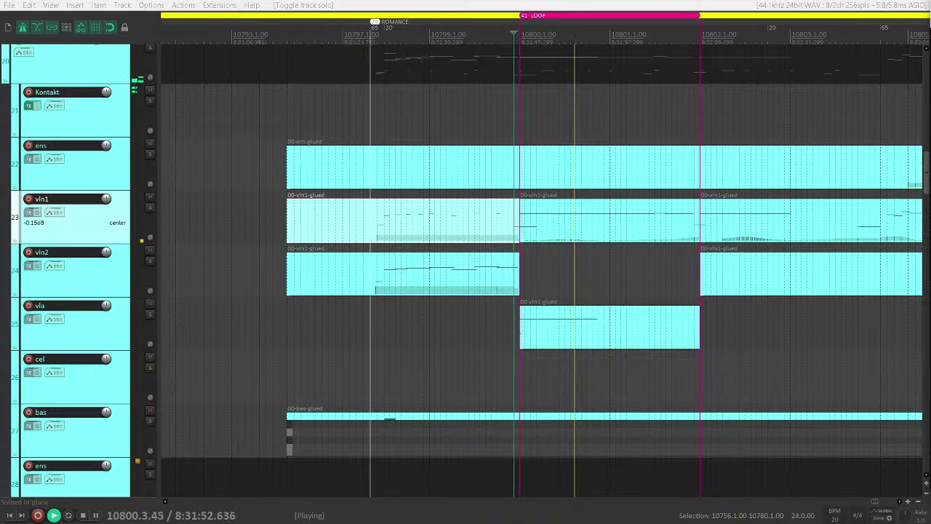
pyautogui.press('F6')
# - Open the vla item between 10800.1.00 and 10802.1.00 for inline MIDI editing and enlarge its track to fill the view
pyautogui.click(594, 322)
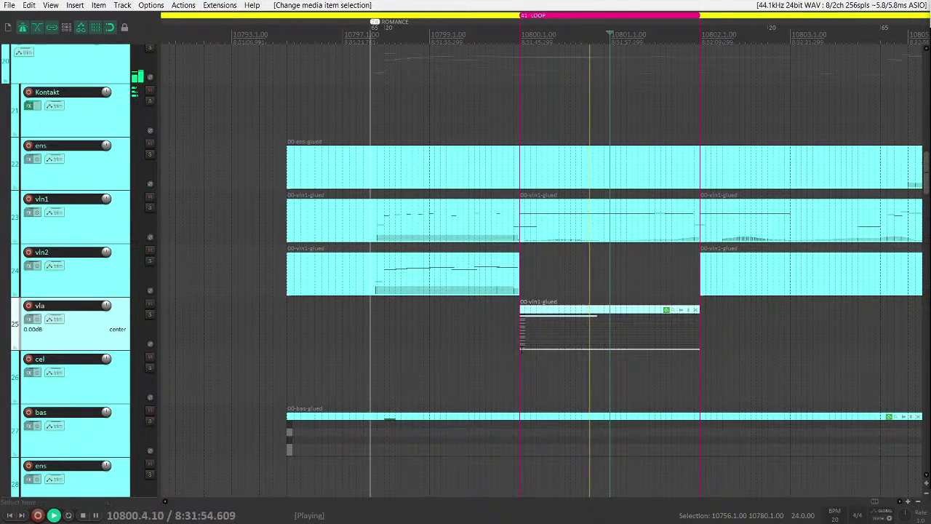
pyautogui.hotkey('shift', '`')
pyautogui.hotkey('shift', '`')
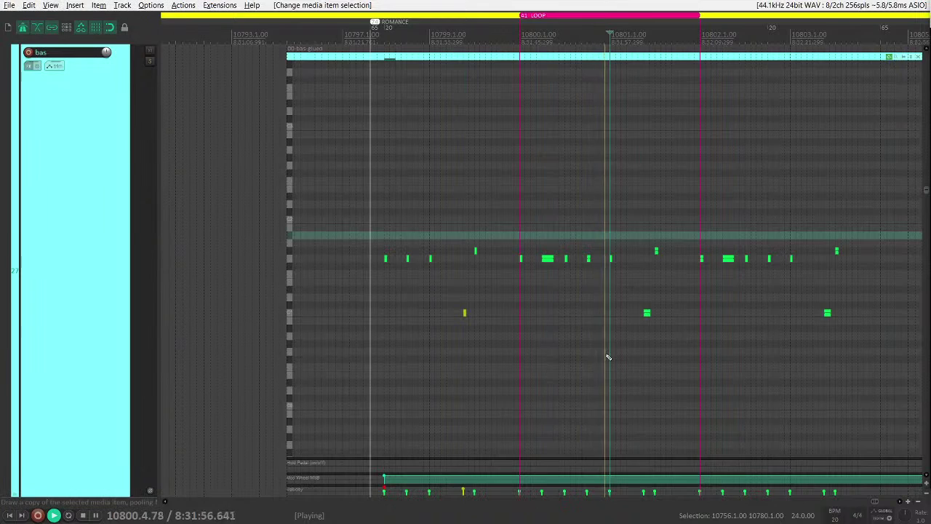
pyautogui.hotkey('shift', '`')
pyautogui.press('Up')
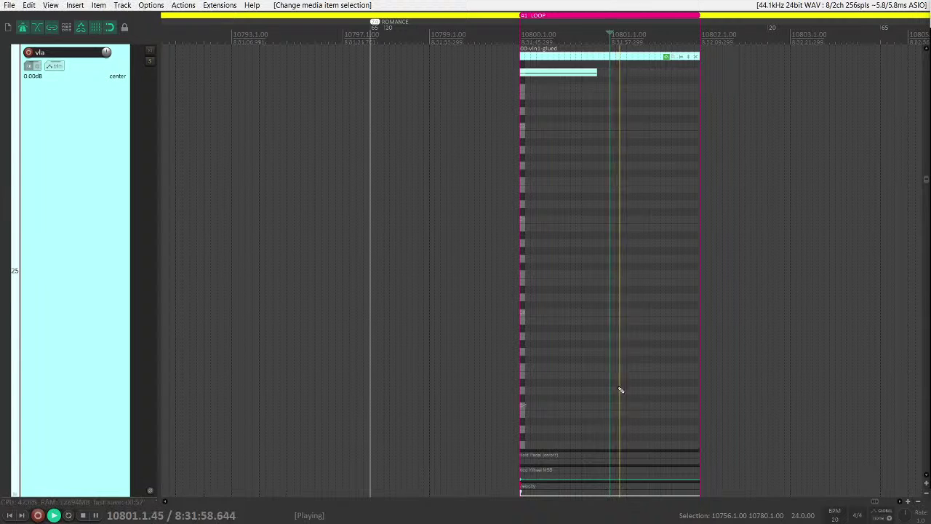
# - Enlarge the vla mod wheel lane and draw a swell from 10800.1.00 to 10801.1.00, peaking just before 10800.3.00
pyautogui.click(553, 460)
pyautogui.moveTo(553, 451); pyautogui.dragTo(550, 368)
pyautogui.press('space')
pyautogui.moveTo(369, 468)
pyautogui.mouseDown()
pyautogui.moveTo(422, 449)
pyautogui.moveTo(549, 464)
pyautogui.mouseUp()
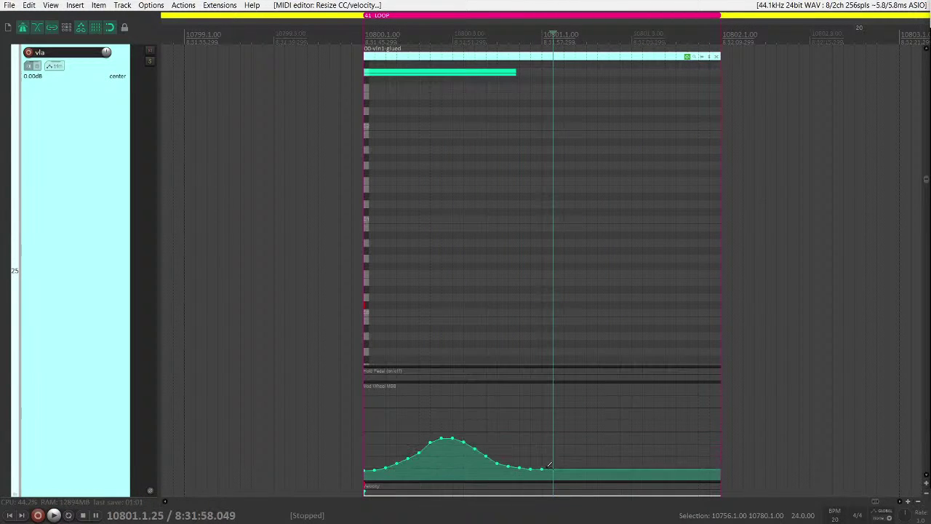
# - Copy the sustained vla note and its mod wheel swell to 10801.1.00 and play from there
pyautogui.click(460, 75)
pyautogui.moveTo(436, 77); pyautogui.dragTo(608, 75)
pyautogui.click(542, 82)
pyautogui.press('space')
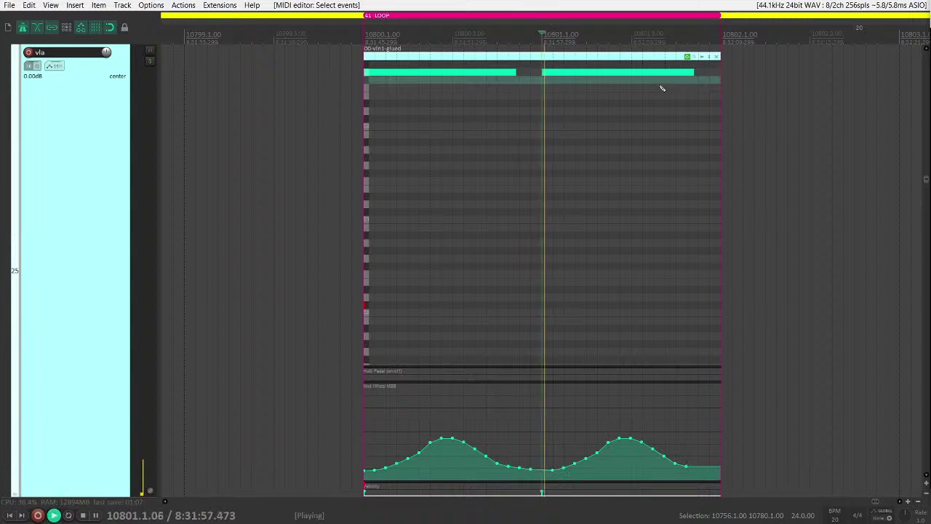
# - Shorten the second long note of the vla part so it ends at 10801.3.00
pyautogui.moveTo(692, 73); pyautogui.dragTo(631, 79)
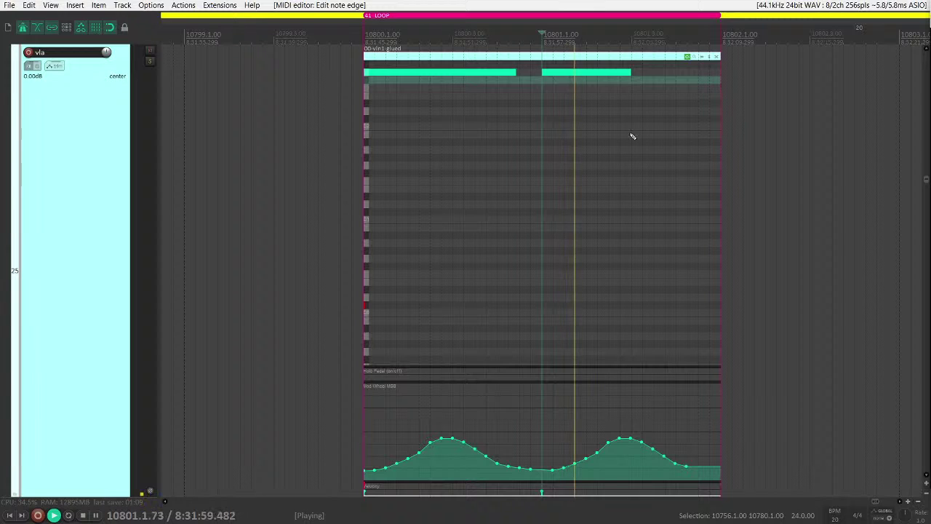
pyautogui.scroll(3, 632, 134)
pyautogui.click(608, 117)
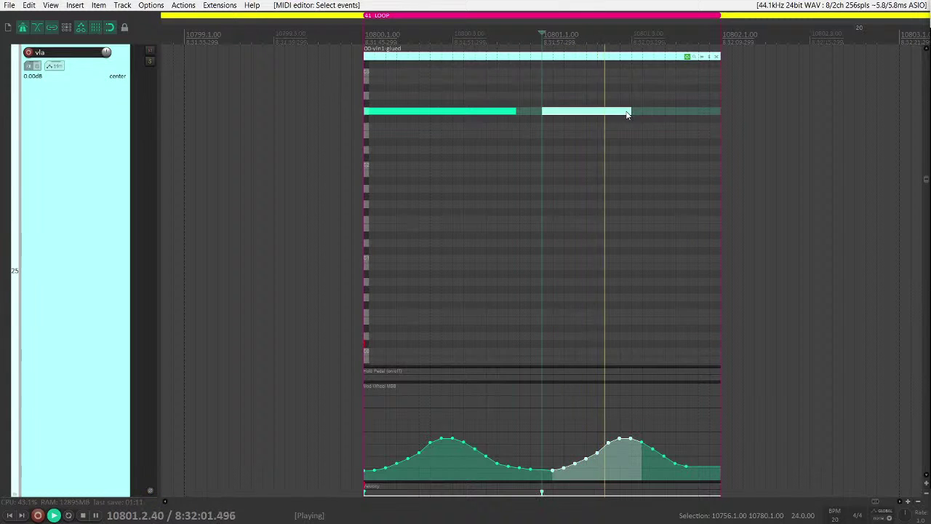
pyautogui.moveTo(630, 113)
pyautogui.mouseDown()
pyautogui.moveTo(614, 113)
pyautogui.moveTo(631, 110)
pyautogui.mouseUp()
# - Add three short notes descending by semitones directly after the shortened vla note, starting one semitone above it at 10801.3.00
pyautogui.click(634, 103)
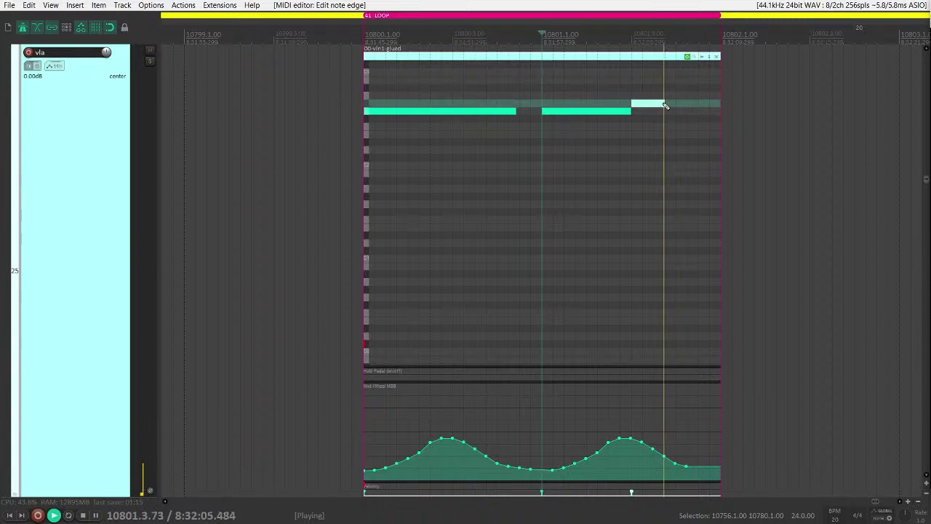
pyautogui.click(646, 106)
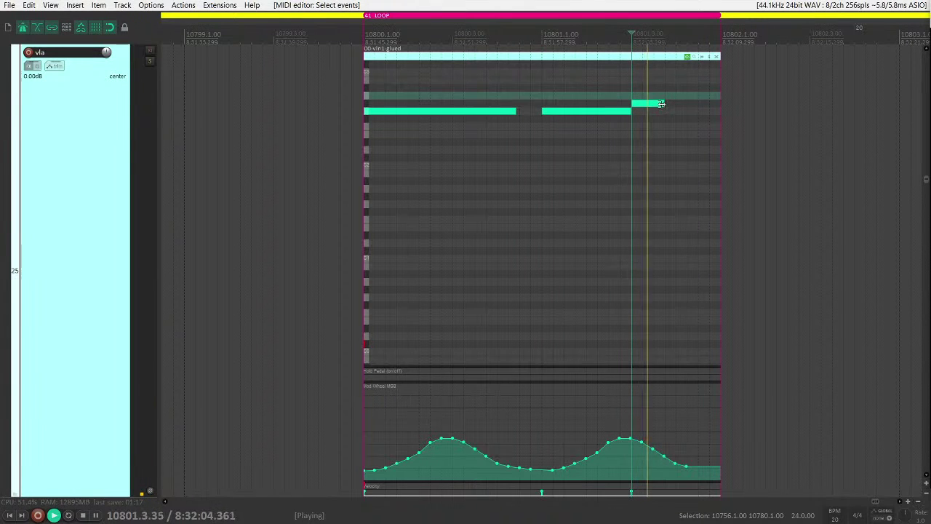
pyautogui.moveTo(664, 103); pyautogui.dragTo(691, 122)
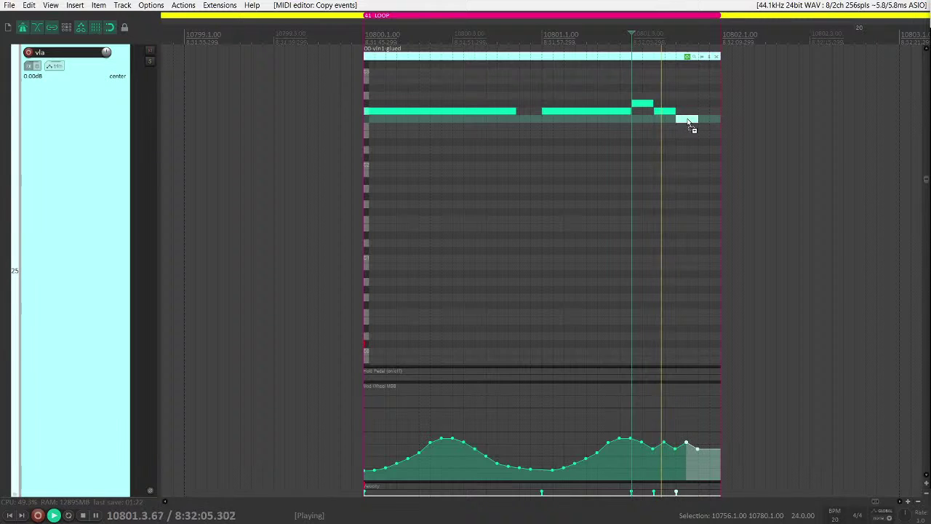
# - Redraw the vla mod wheel curve under the three short notes with a dip that rises towards the item's end, and audition it
pyautogui.moveTo(706, 433)
pyautogui.mouseDown()
pyautogui.moveTo(636, 439)
pyautogui.moveTo(654, 466)
pyautogui.moveTo(680, 464)
pyautogui.moveTo(716, 431)
pyautogui.mouseUp()
pyautogui.press('space')
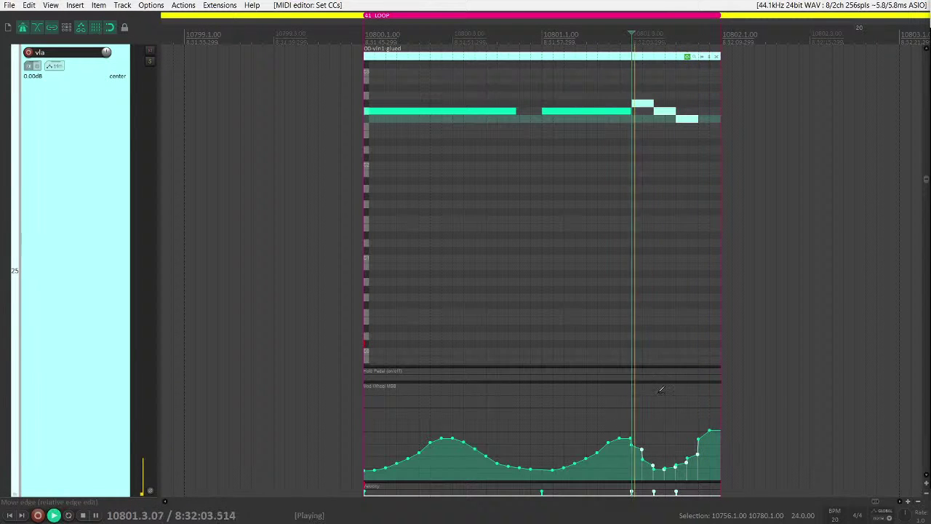
pyautogui.press('space')
# - Return to the full track overview and solo the flu-sol track in the Winds folder to listen to its item
pyautogui.press('`')
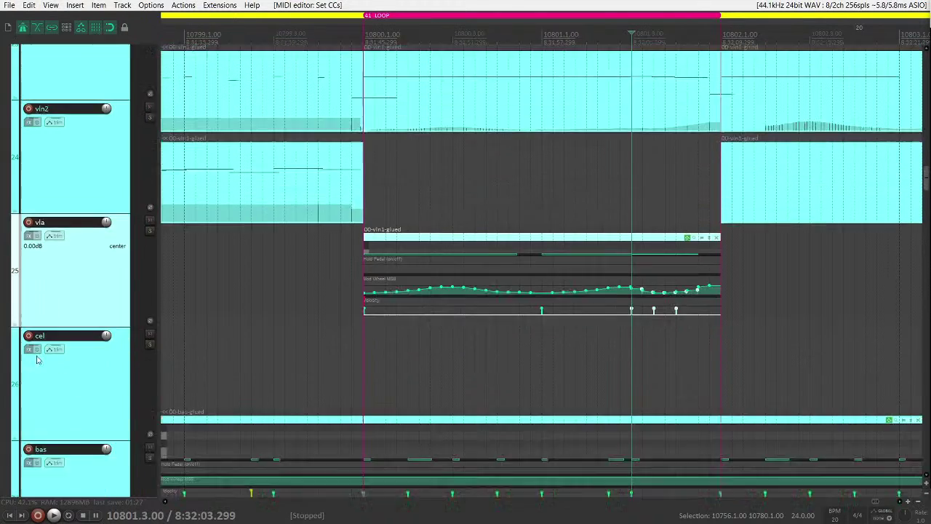
pyautogui.scroll(-8, 65, 386)
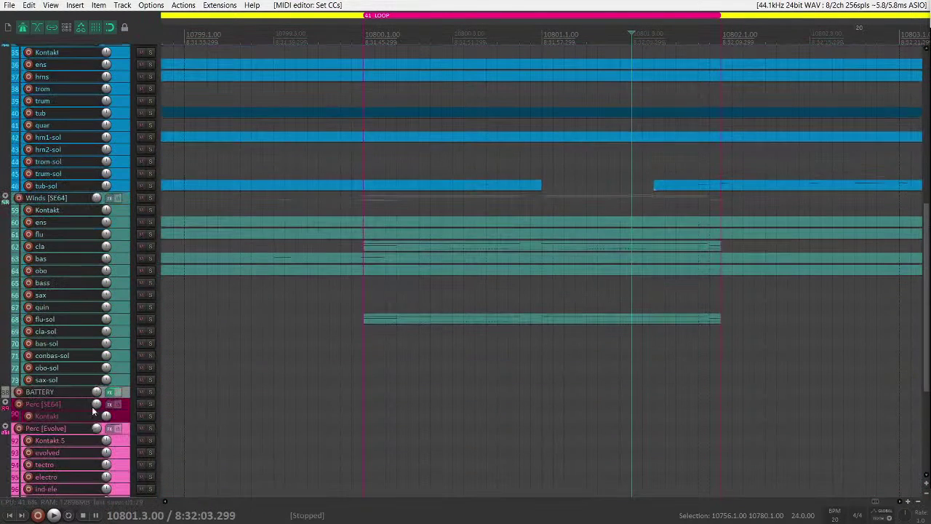
pyautogui.click(126, 325)
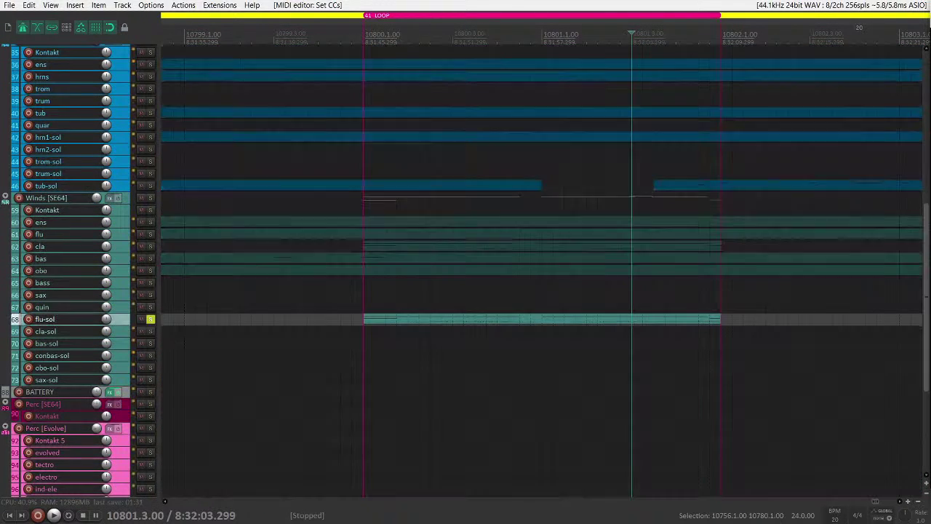
pyautogui.press('space')
pyautogui.click(385, 322)
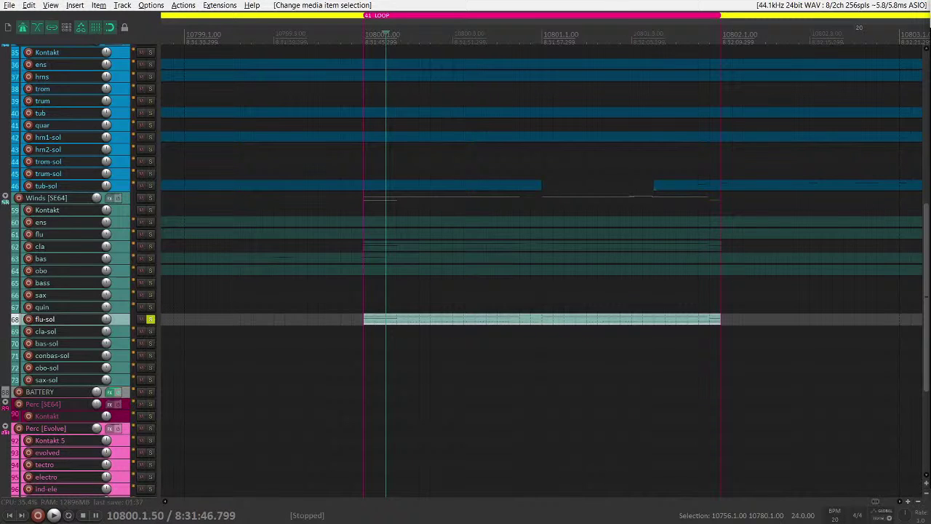
pyautogui.click(108, 321)
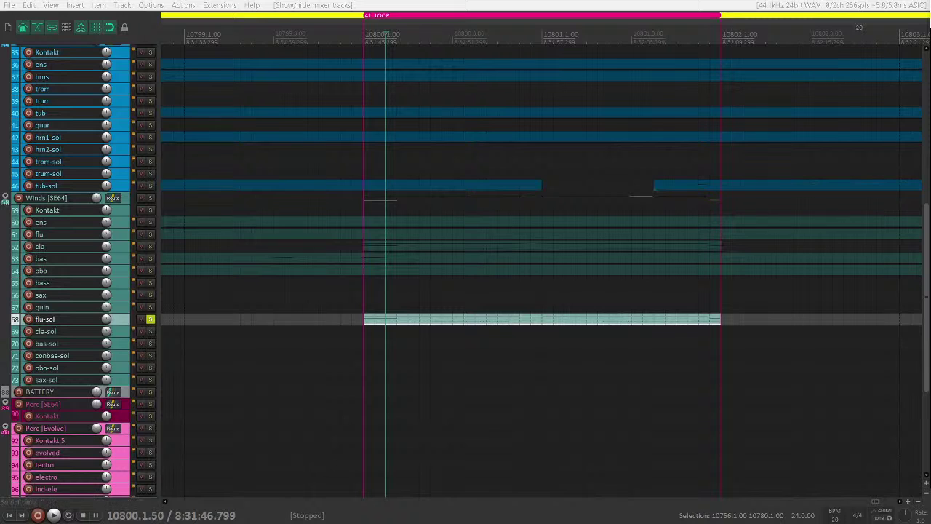
# - Turn off solo on flu-sol and play the full arrangement from 10800.1.00
pyautogui.click(150, 320)
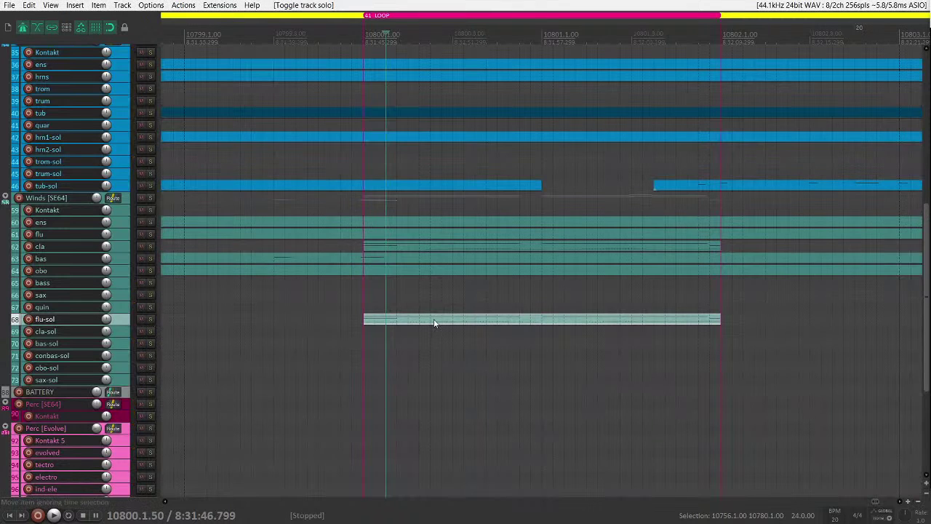
pyautogui.click(364, 301)
pyautogui.press('space')
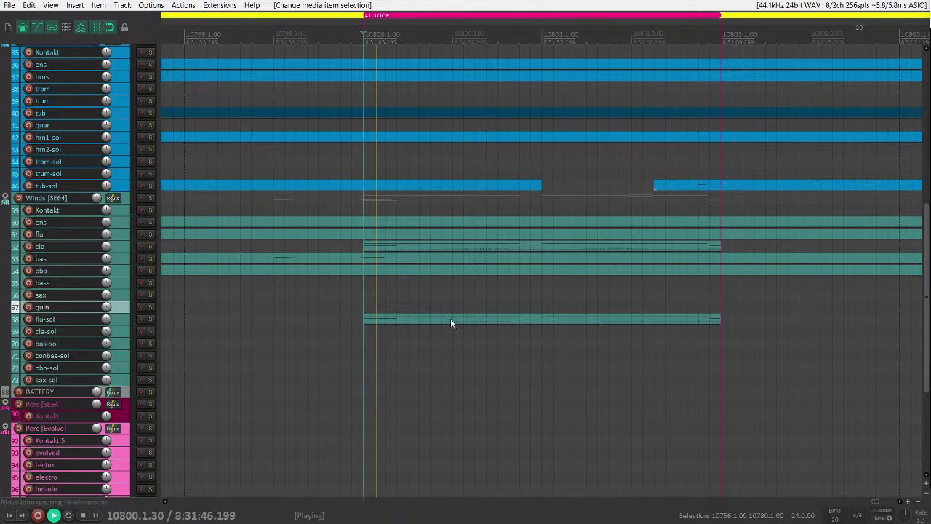
# - Toggle solo on flu-sol on and off during playback to compare it with the full mix, and stop playback within its item
pyautogui.click(120, 319)
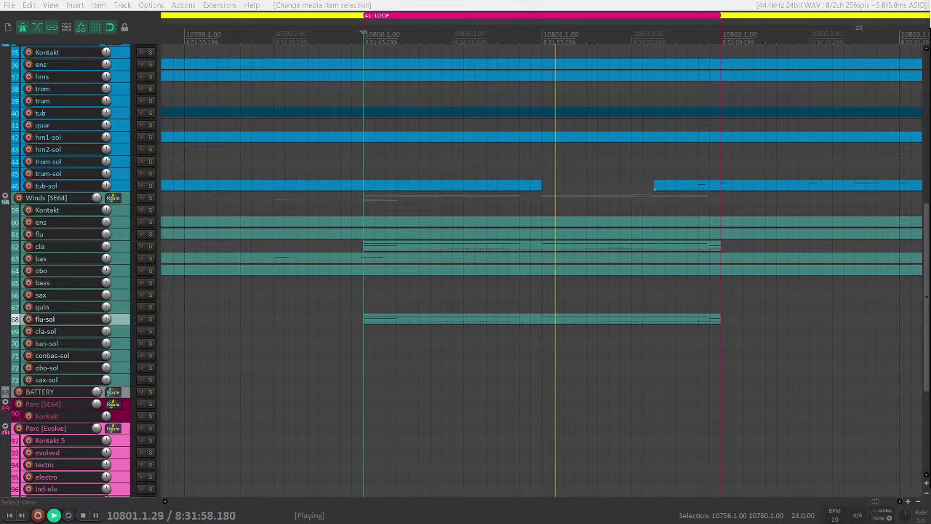
pyautogui.click(150, 319)
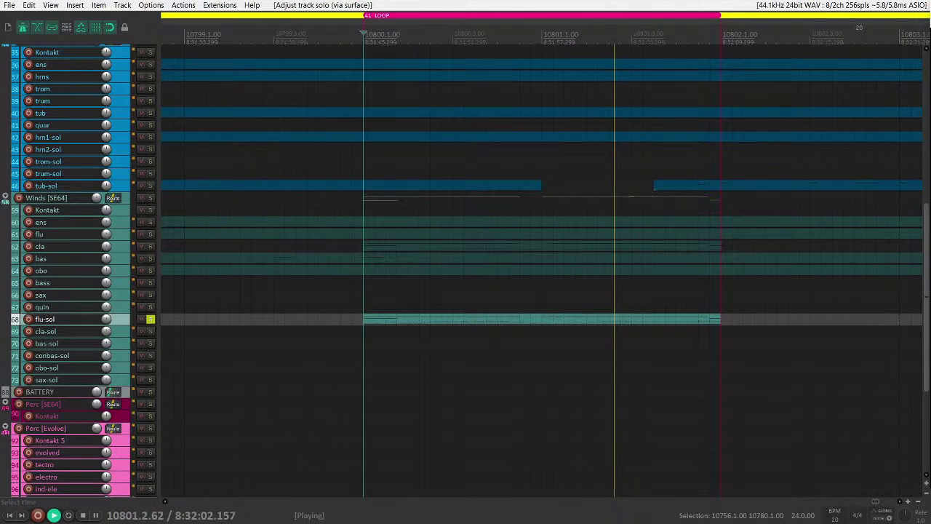
pyautogui.click(150, 319)
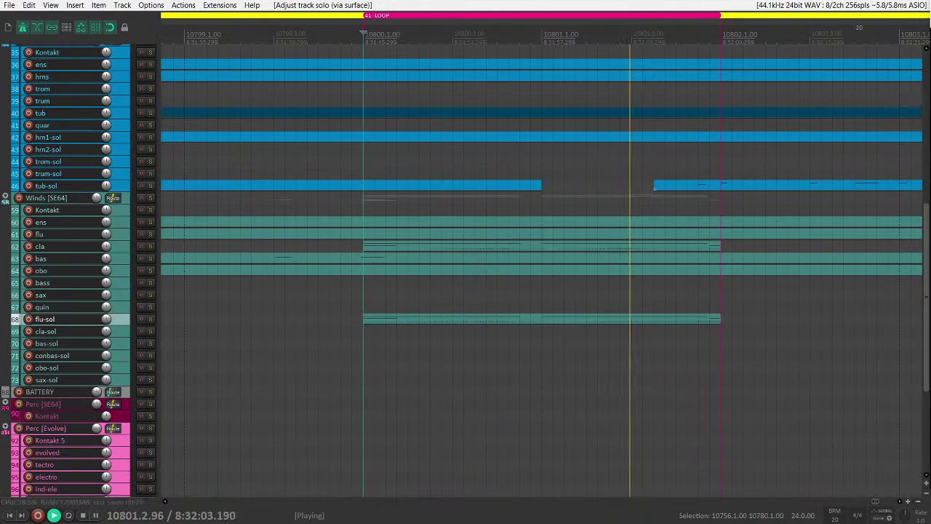
pyautogui.click(652, 325)
pyautogui.press('space')
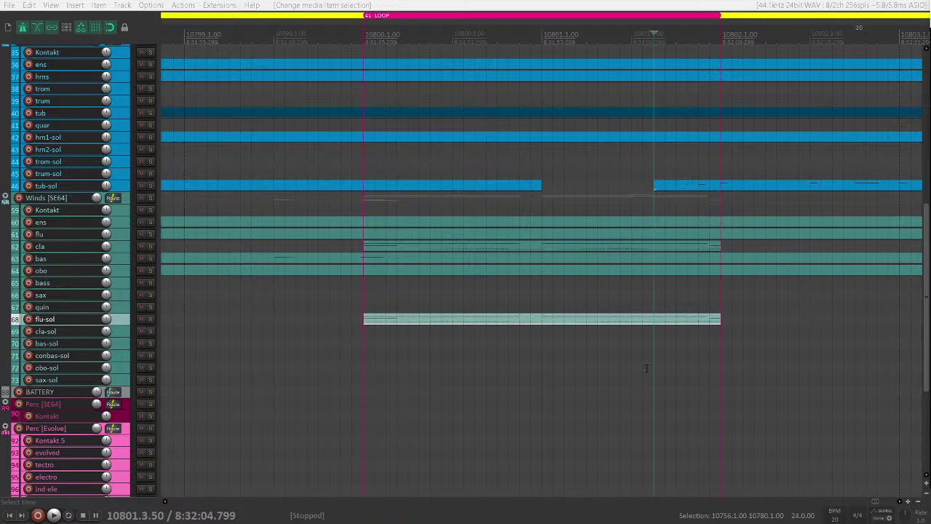
# - Play the full arrangement from 10800.1.00 while looking over the strings, brass and winds tracks, and stop playback
pyautogui.click(366, 298)
pyautogui.press('space')
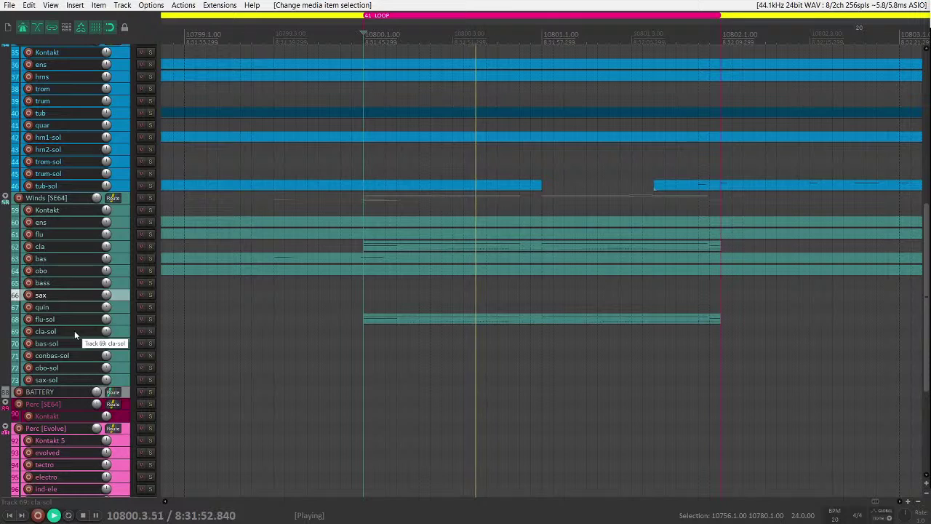
pyautogui.scroll(2, 313, 320)
pyautogui.scroll(-8, 313, 320)
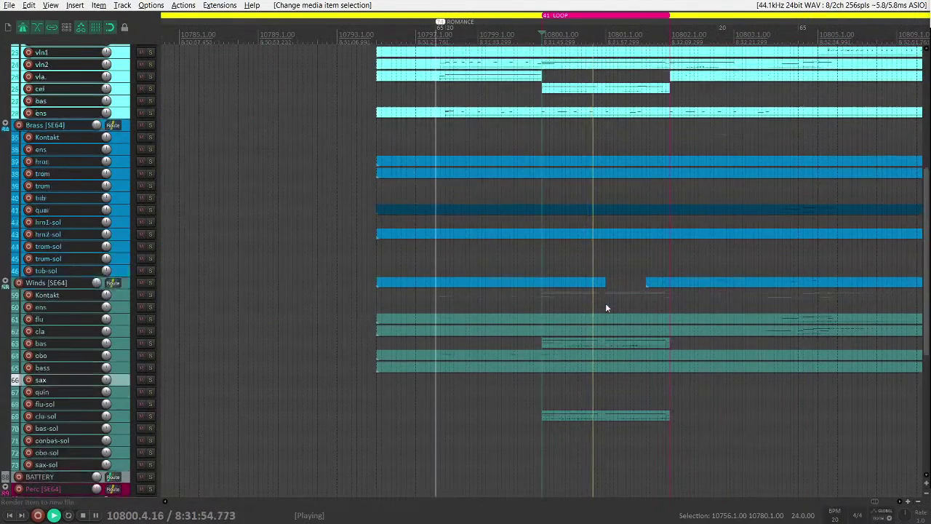
pyautogui.scroll(3, 605, 307)
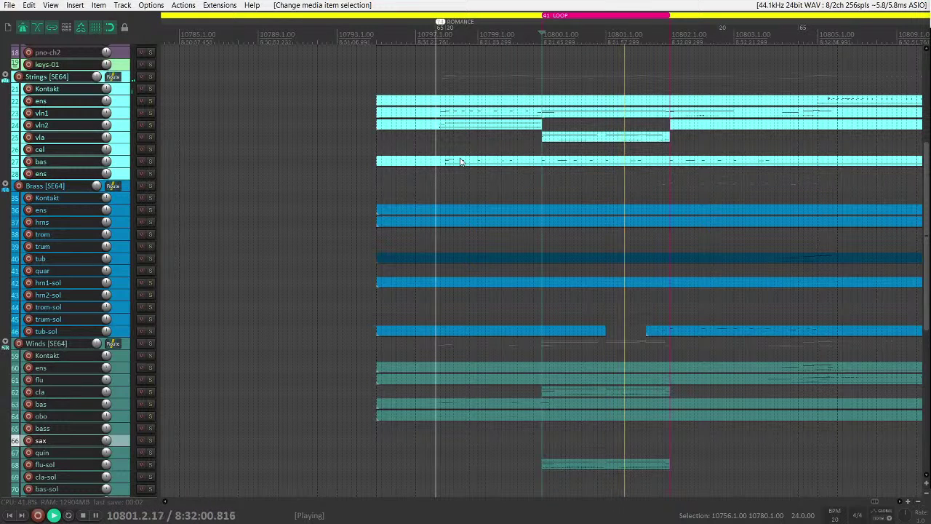
pyautogui.scroll(2, 460, 160)
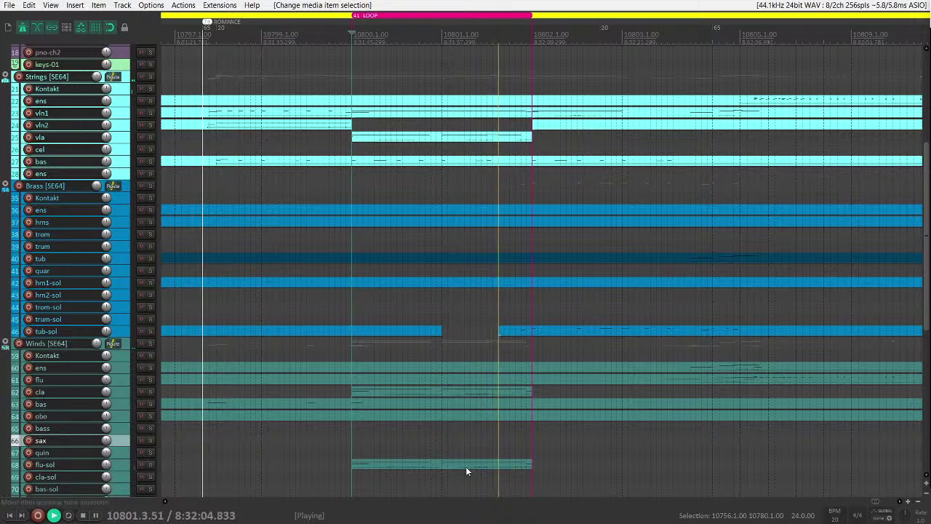
pyautogui.press('space')
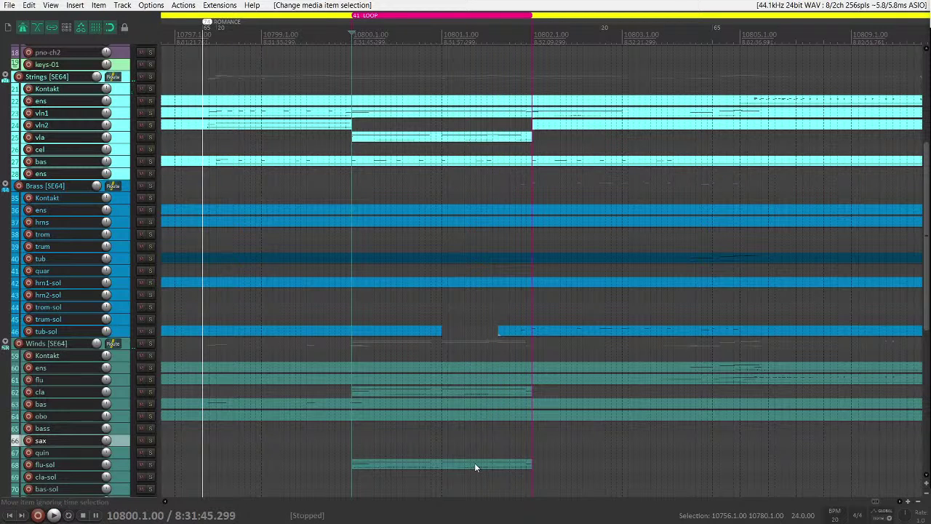
# - Play the arrangement from 10801.1.00, stop playback and select the flu-sol item
pyautogui.click(442, 441)
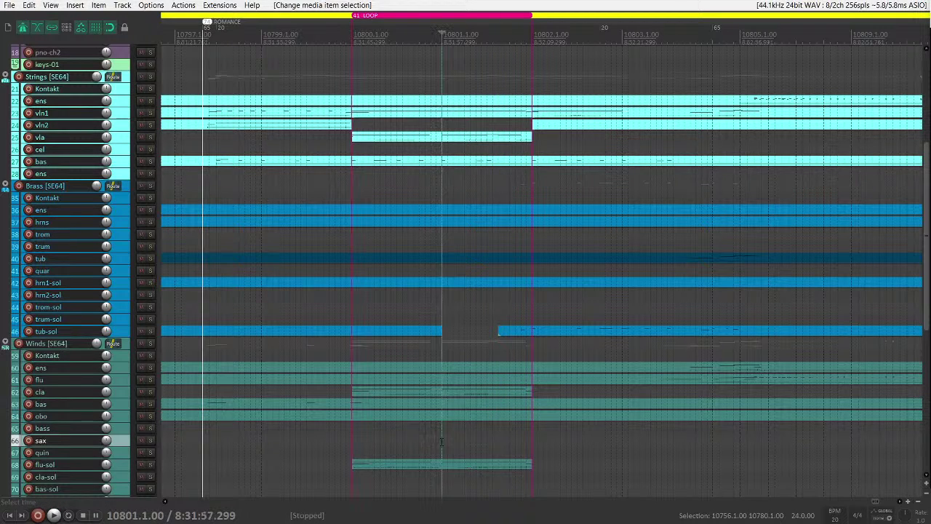
pyautogui.press('space')
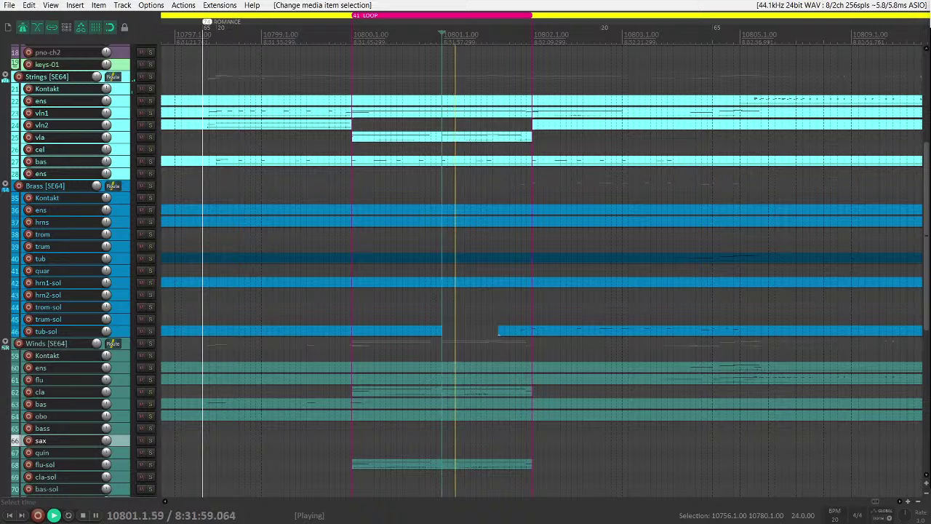
pyautogui.click(476, 466)
pyautogui.press('space')
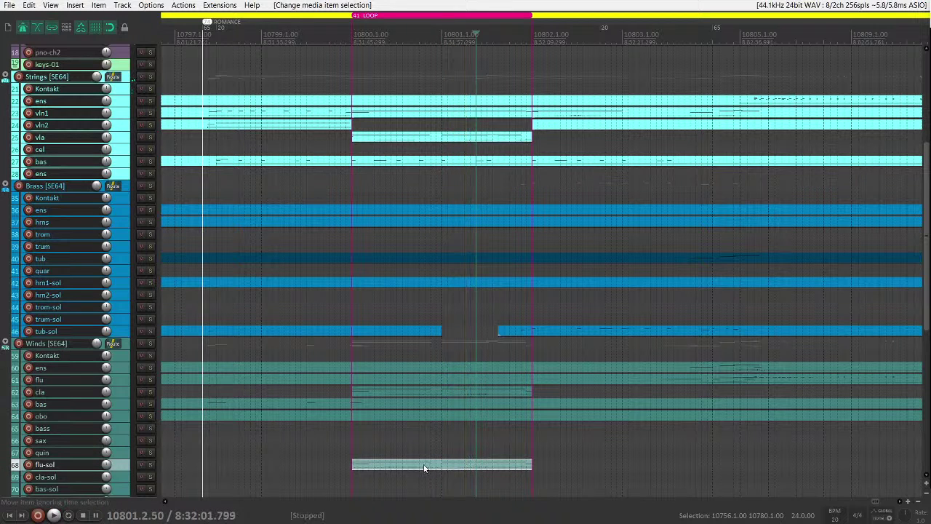
# - Enlarge the flu-sol track and frame its notes from 10800.1.00 to 10802.1.00 for examination
pyautogui.hotkey('shift', '`')
pyautogui.scroll(-5, 6, 371)
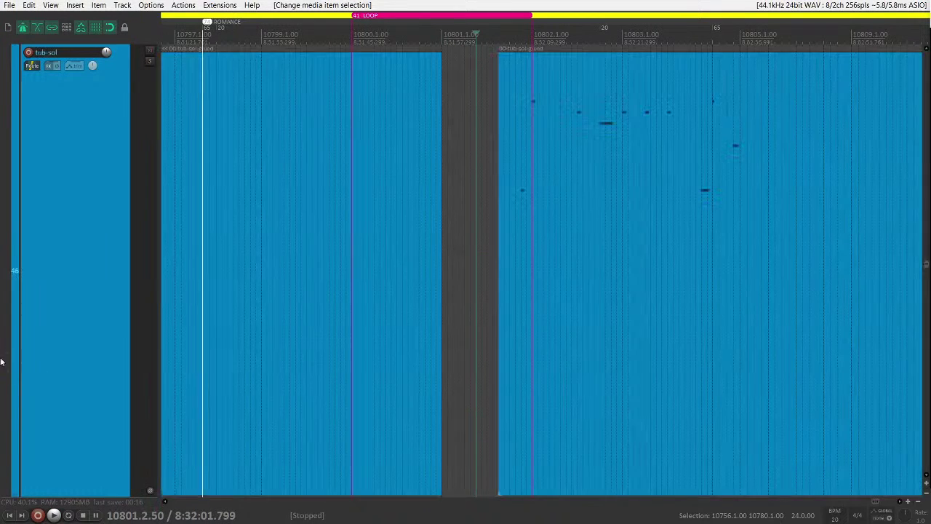
pyautogui.scroll(-7, 37, 353)
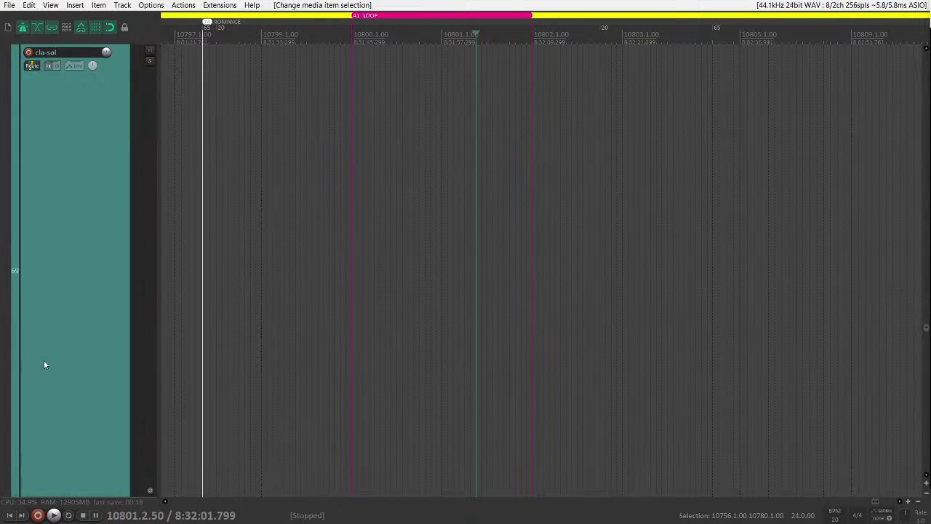
pyautogui.scroll(5, 478, 331)
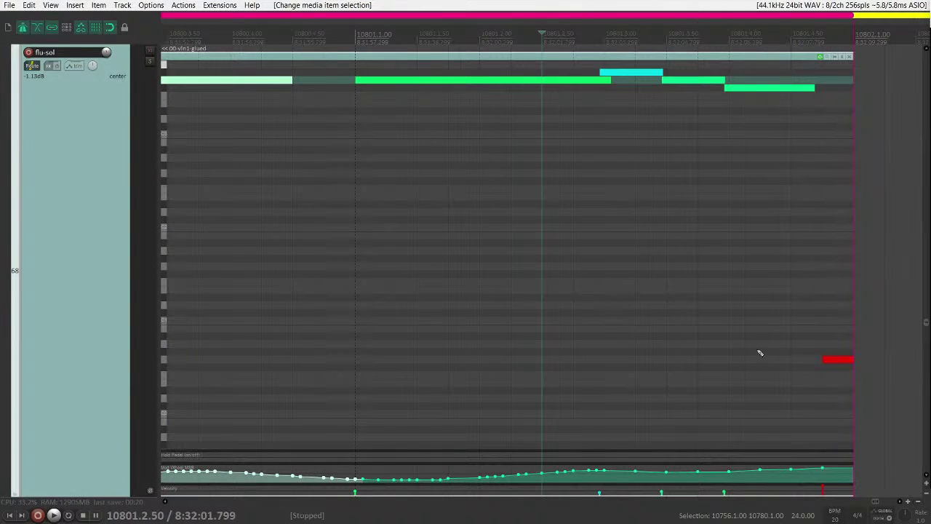
pyautogui.scroll(-1, 702, 340)
pyautogui.click(418, 232)
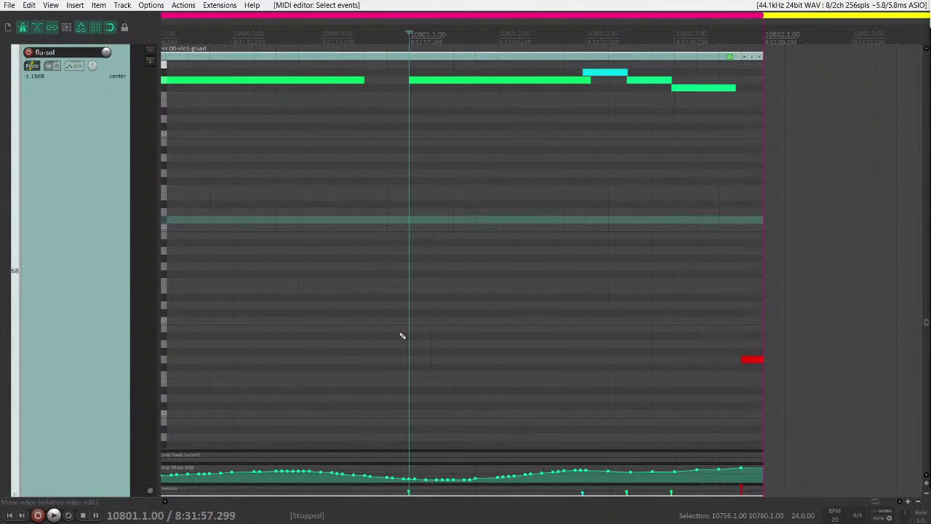
pyautogui.scroll(-2, 412, 330)
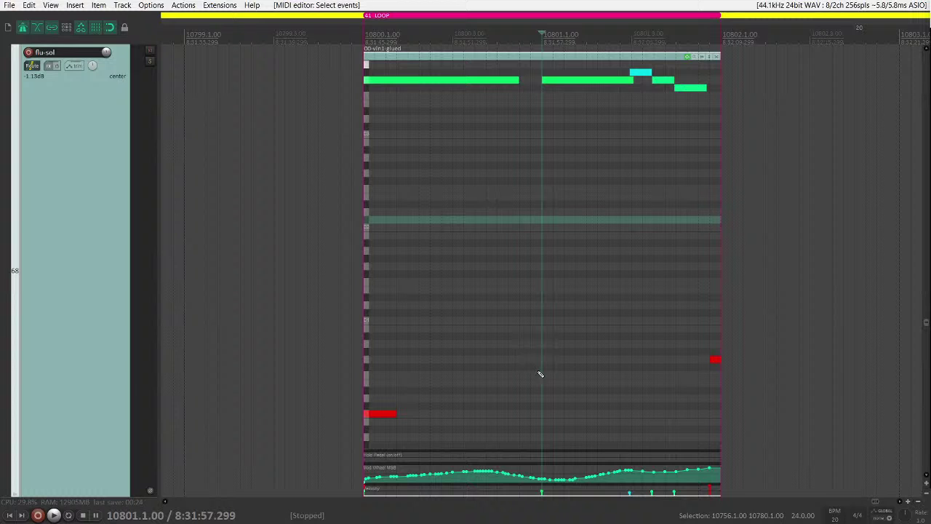
pyautogui.scroll(4, 542, 223)
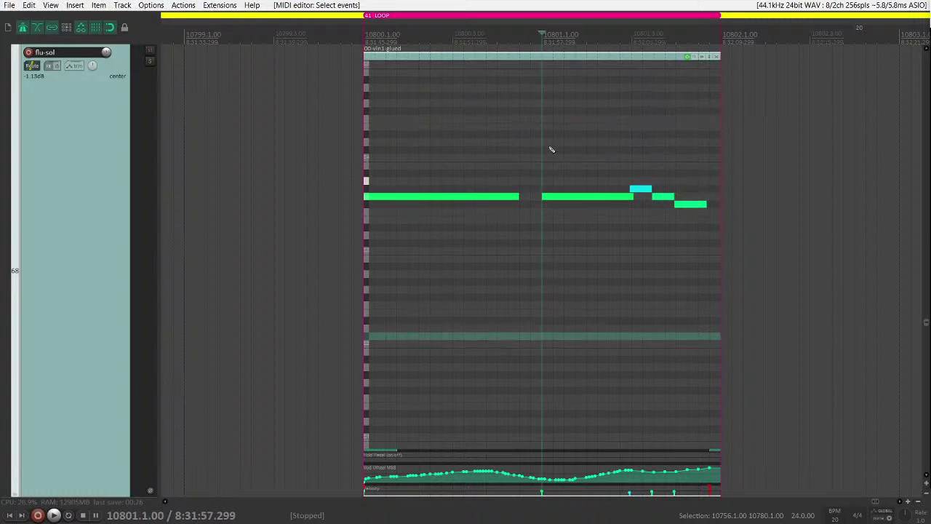
# - Play the flu-sol notes from the end of the first long note, view the track's envelope settings and stop playback
pyautogui.click(521, 174)
pyautogui.press('space')
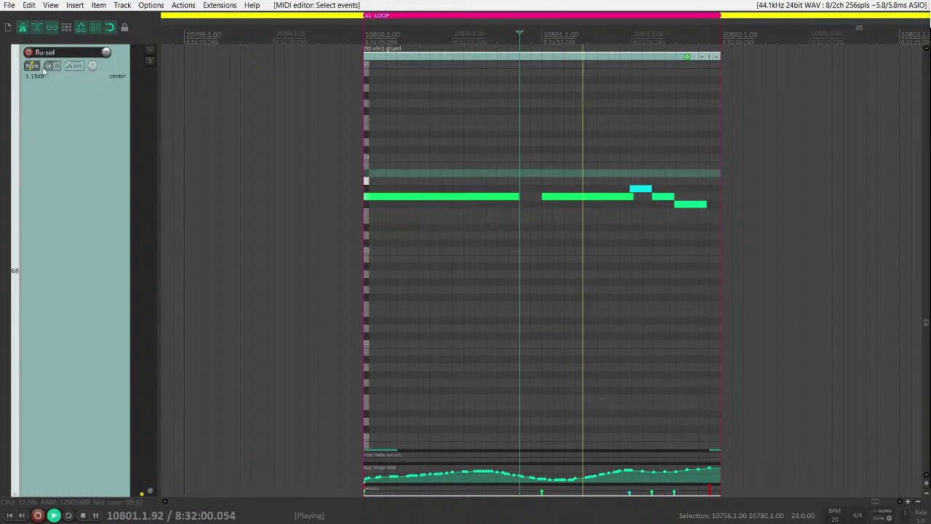
pyautogui.click(74, 67)
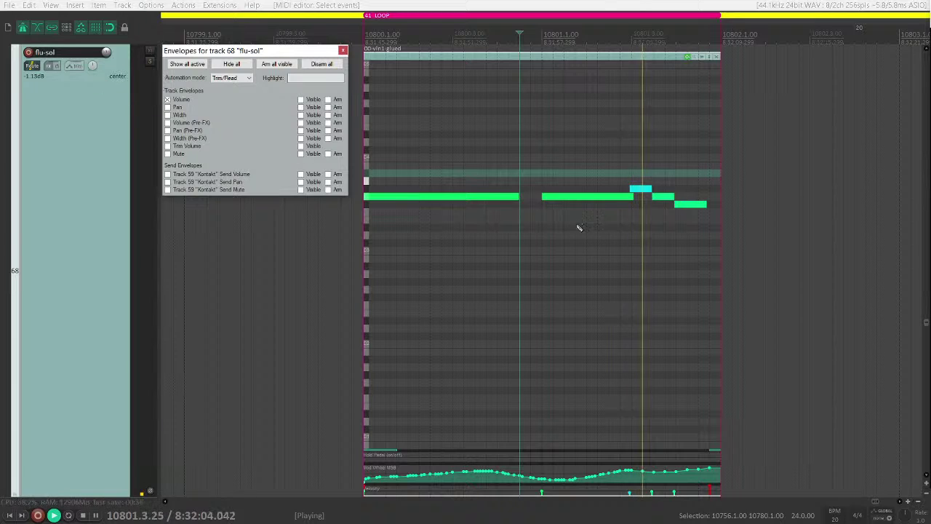
pyautogui.click(664, 203)
pyautogui.press('space')
# - Shorten the second long flu-sol note so it ends where the following higher note starts, and audition the transition
pyautogui.click(631, 197)
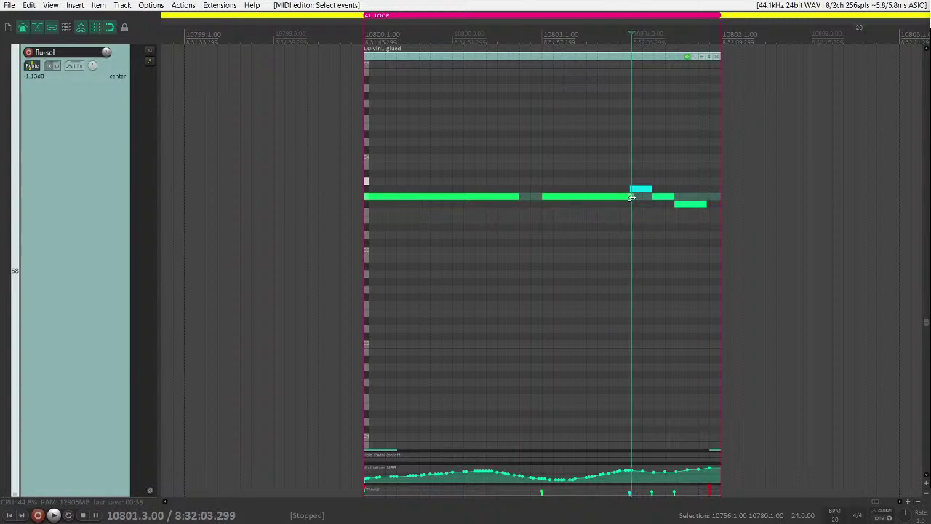
pyautogui.click(623, 187)
pyautogui.press('space')
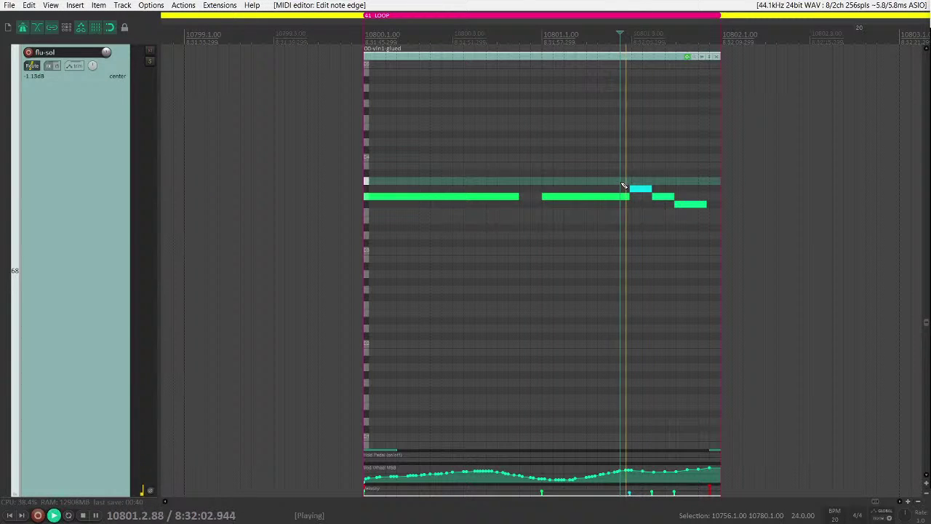
# - Trim the end of the second long flu-sol note slightly before the following higher note and replay the transition
pyautogui.press('space')
pyautogui.press('Left')
pyautogui.press('space')
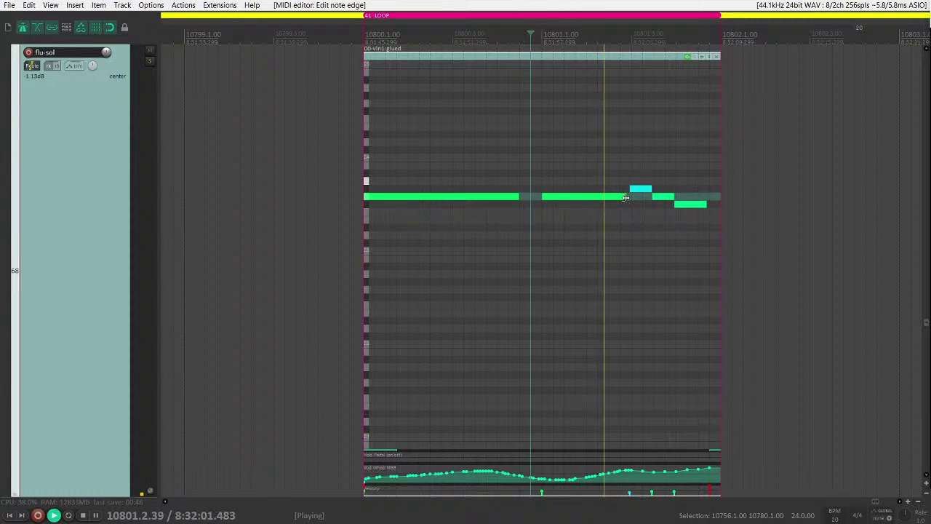
pyautogui.press('space')
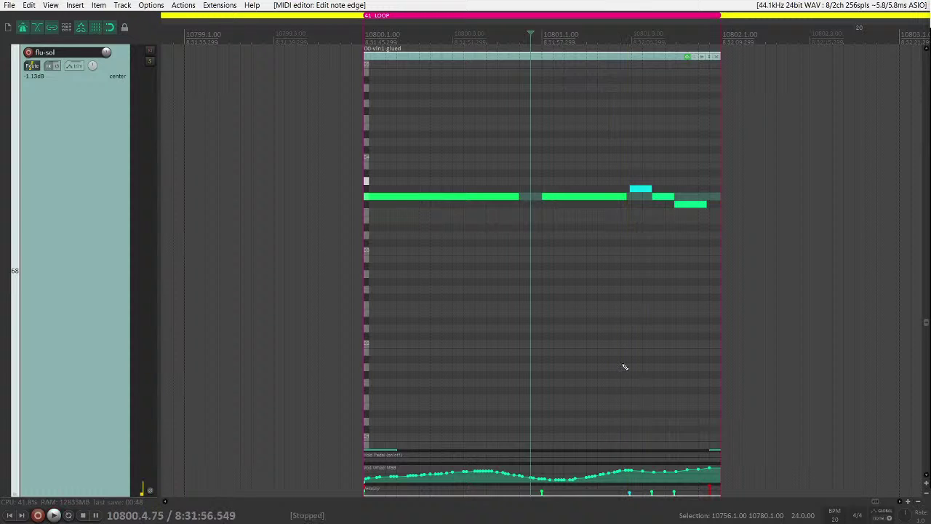
# - Enlarge the Hold Pedal and Mod Wheel lanes below the flu-sol notes
pyautogui.moveTo(614, 450); pyautogui.dragTo(614, 420)
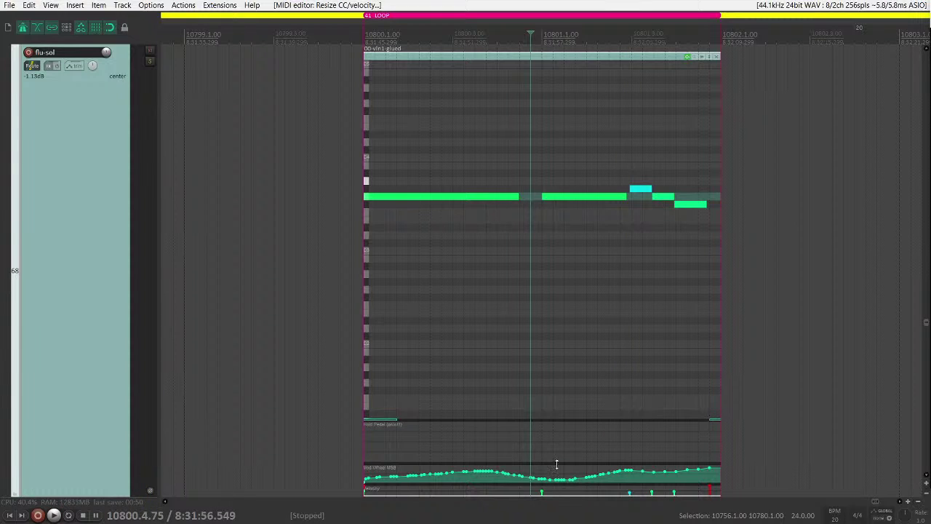
pyautogui.moveTo(556, 463); pyautogui.dragTo(555, 437)
# - Open the track's Kontakt instrument, play the flute from the first long note's end while watching its dial, and move the plugin window aside
pyautogui.click(80, 67)
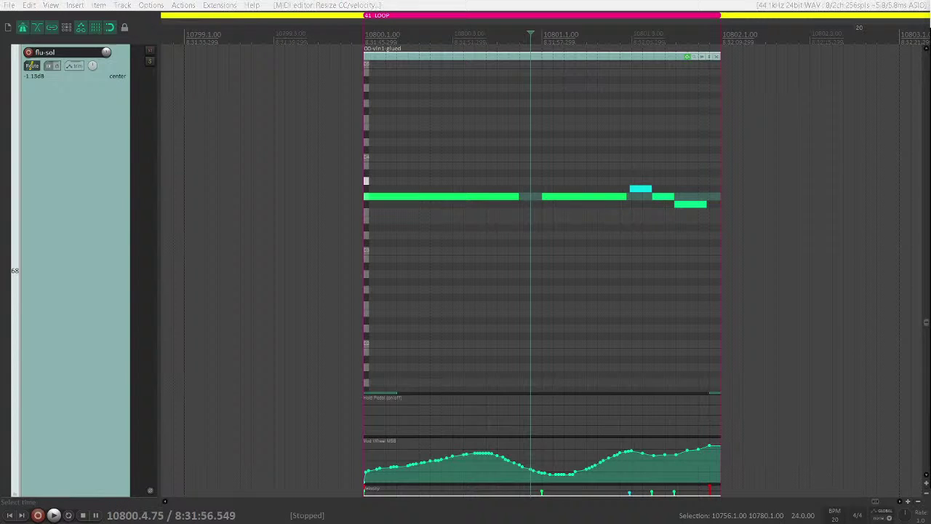
pyautogui.click(48, 65)
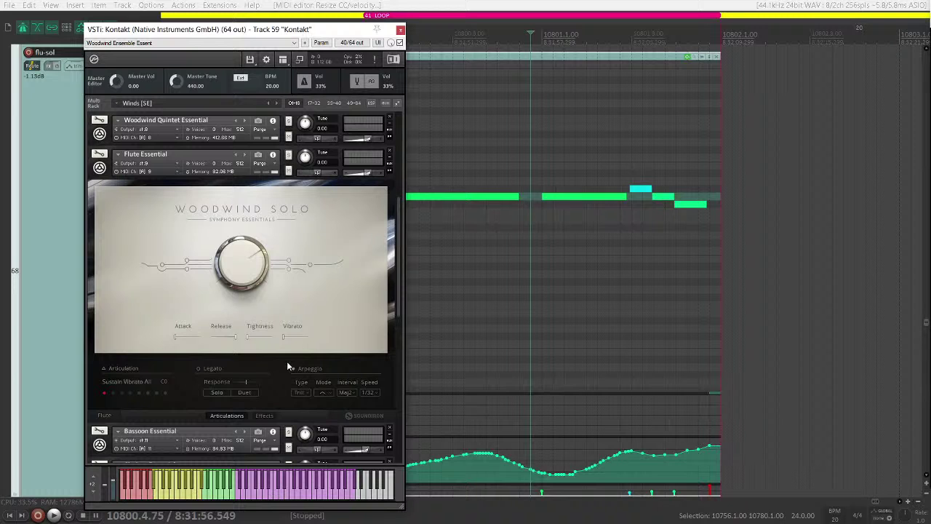
pyautogui.click(521, 184)
pyautogui.press('space')
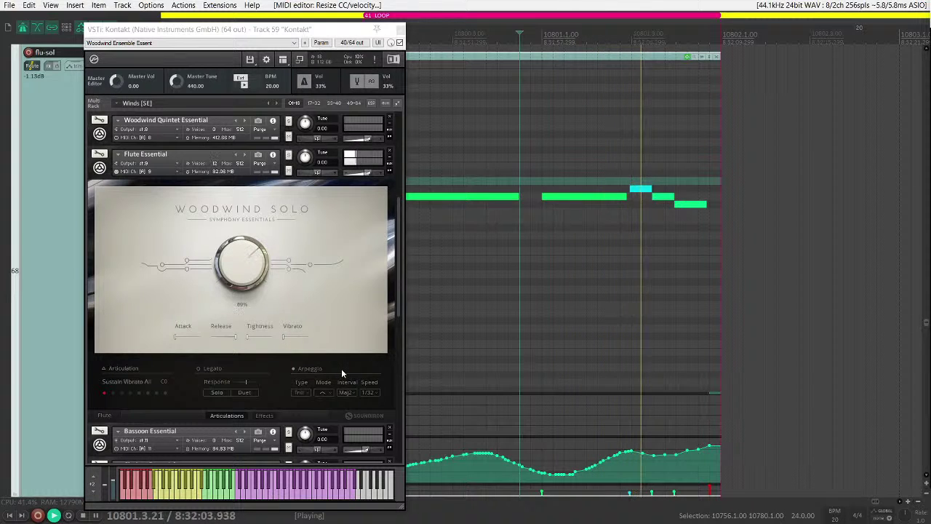
pyautogui.press('space')
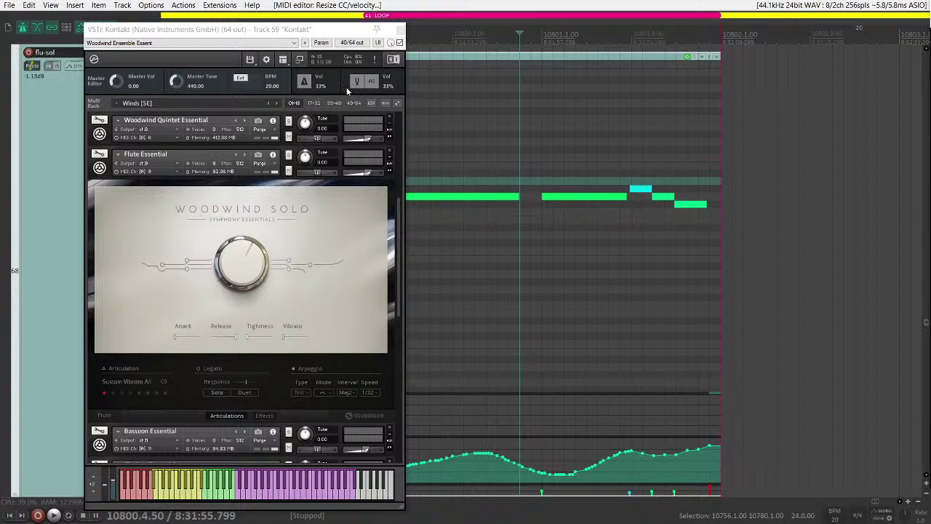
pyautogui.moveTo(326, 32); pyautogui.dragTo(930, 32)
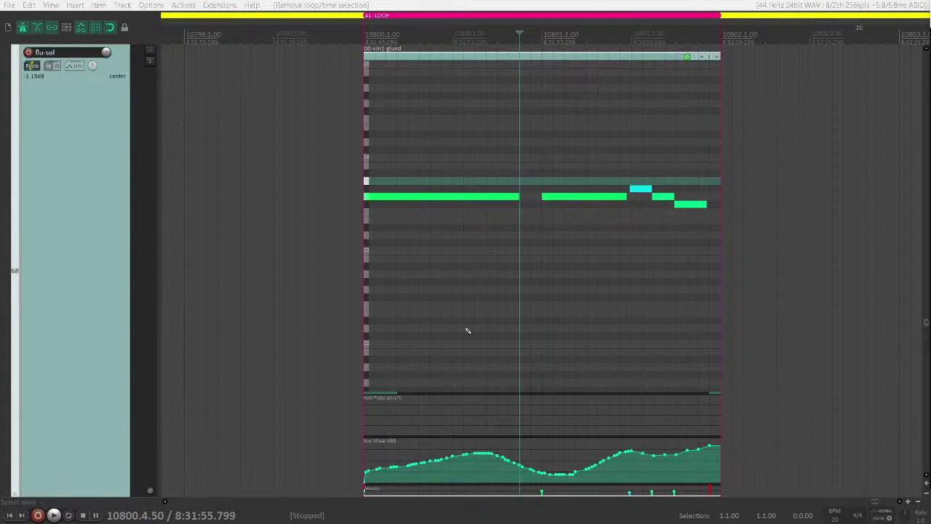
# - Open the flu-sol item in the MIDI editor and switch the Hold Pedal lane to Off Velocity
pyautogui.click(74, 66)
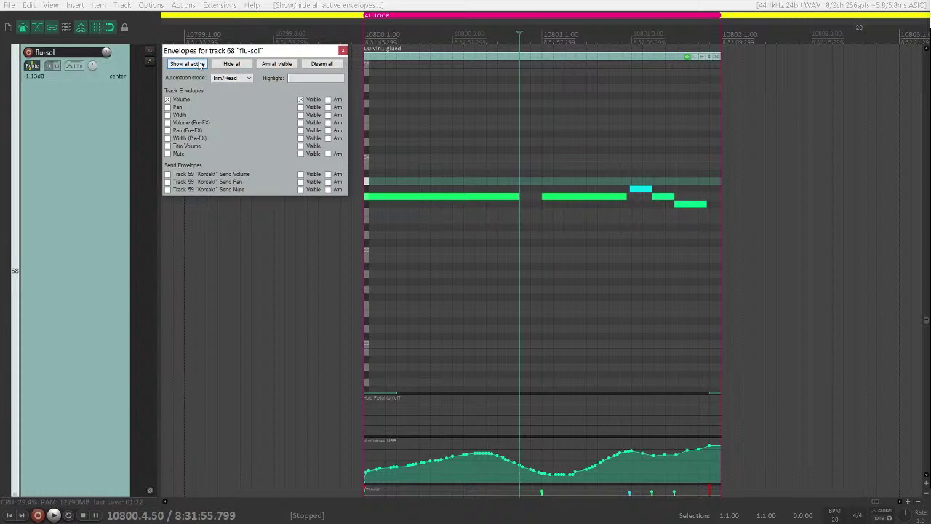
pyautogui.click(49, 131)
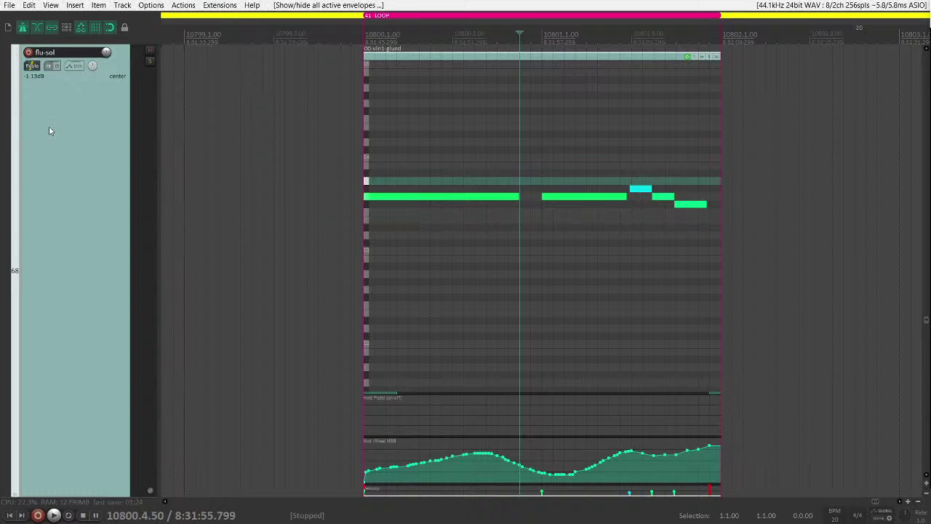
pyautogui.doubleClick(513, 58)
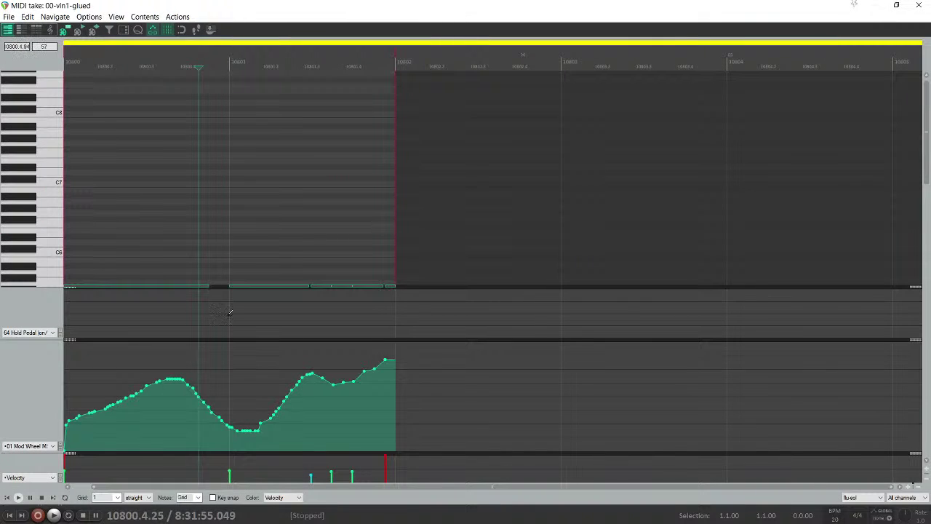
pyautogui.click(48, 334)
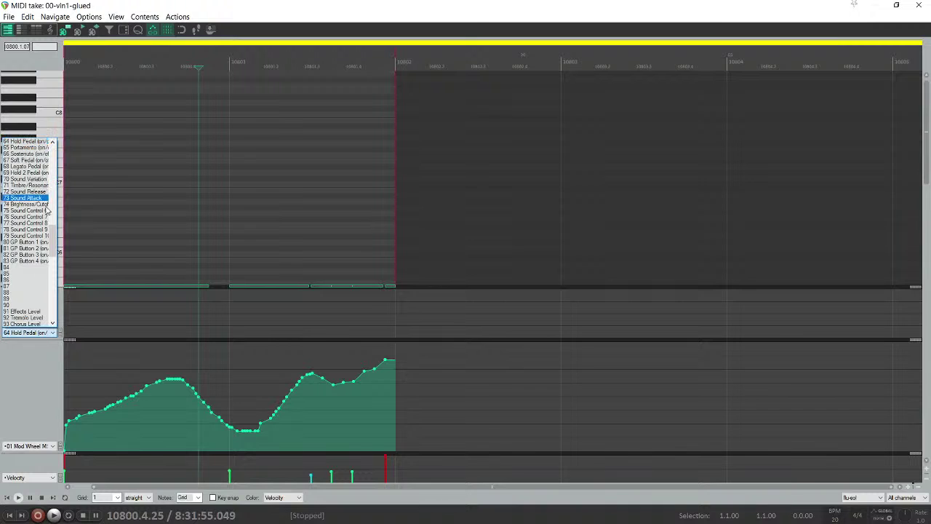
pyautogui.moveTo(50, 259); pyautogui.dragTo(53, 161)
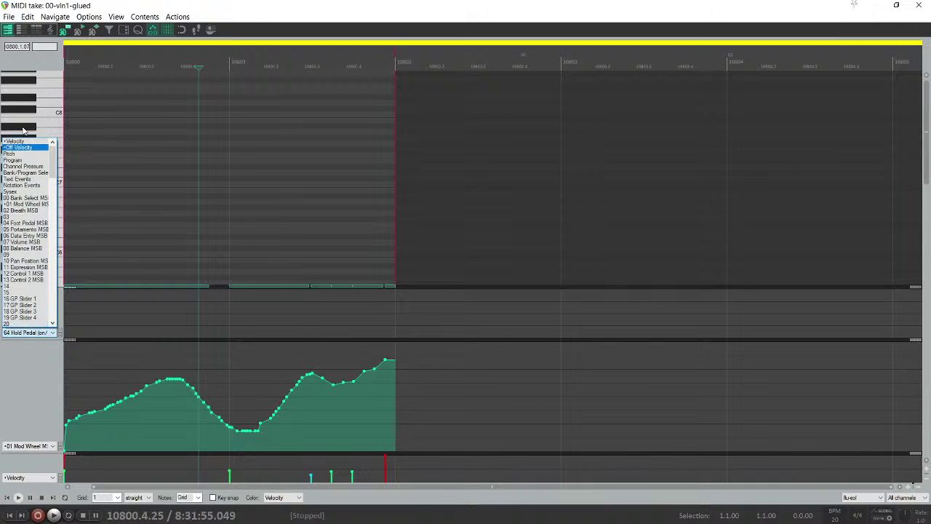
pyautogui.click(22, 148)
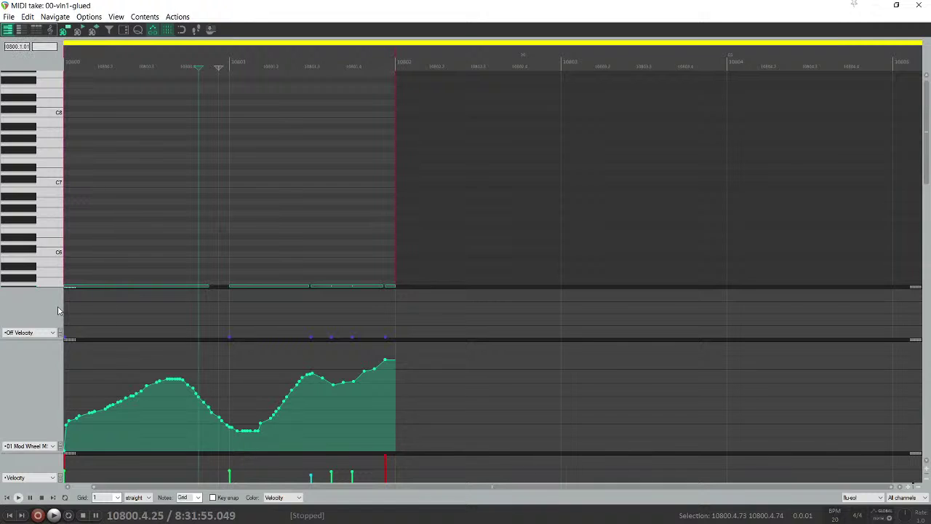
# - Try the 14-bit 01/33 Mod Wheel controller in the Off Velocity lane and return the lane to Off Velocity
pyautogui.click(45, 334)
pyautogui.moveTo(52, 165); pyautogui.dragTo(55, 290)
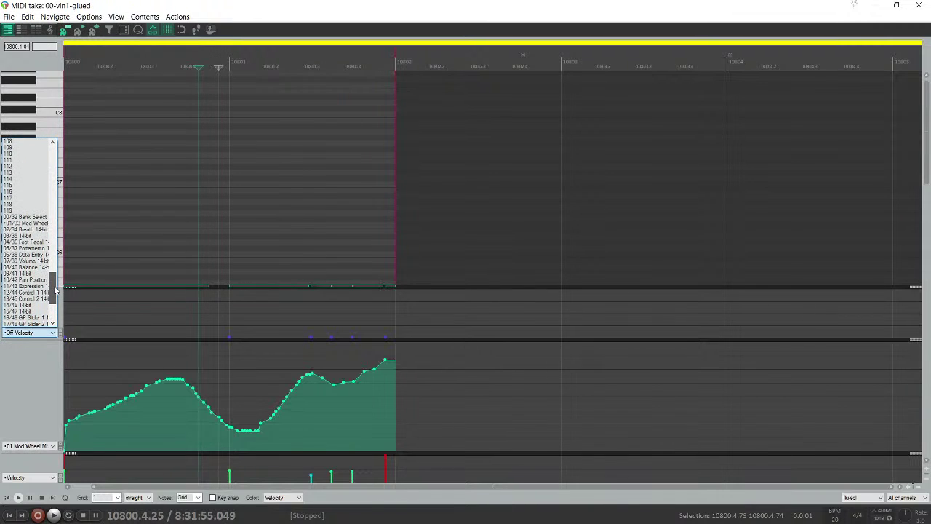
pyautogui.click(43, 222)
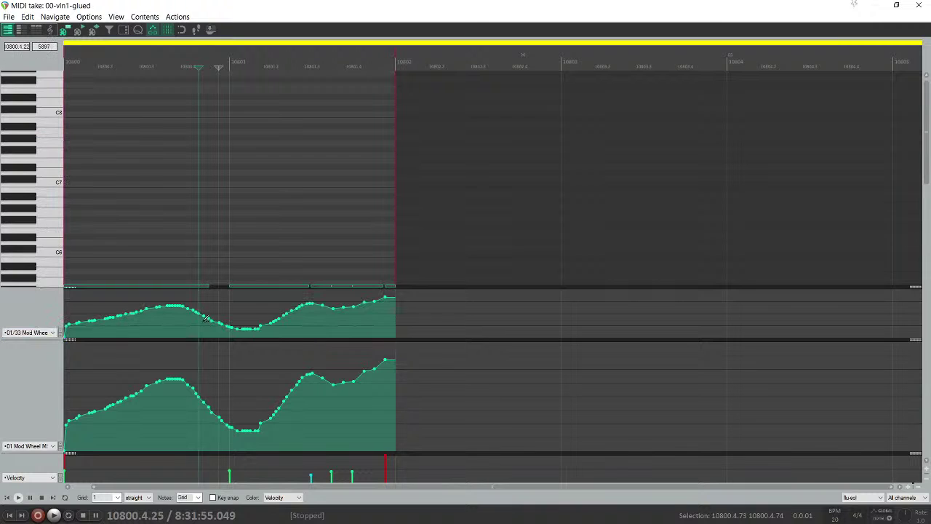
pyautogui.click(51, 334)
pyautogui.moveTo(53, 294); pyautogui.dragTo(41, 145)
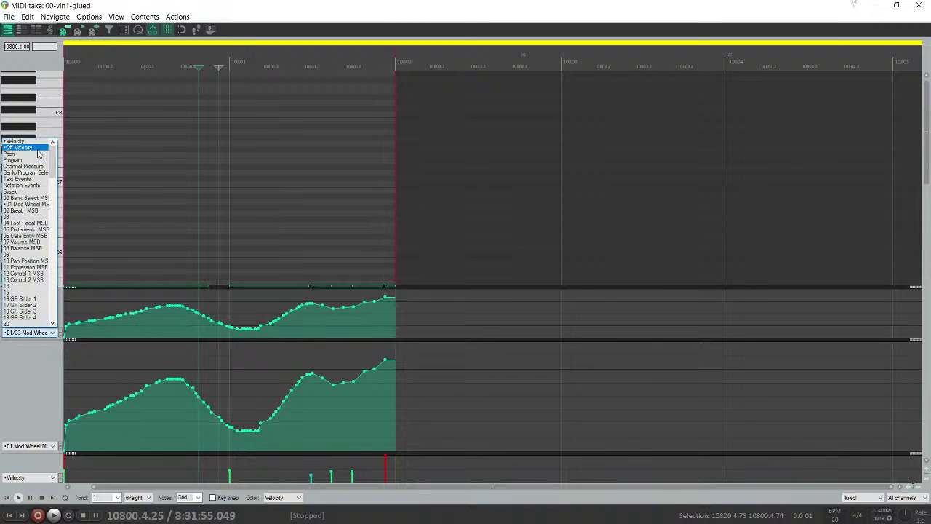
pyautogui.click(38, 149)
# - Try a low, nearly flat mod wheel curve from the second long note through the following short notes and audition it
pyautogui.press('space')
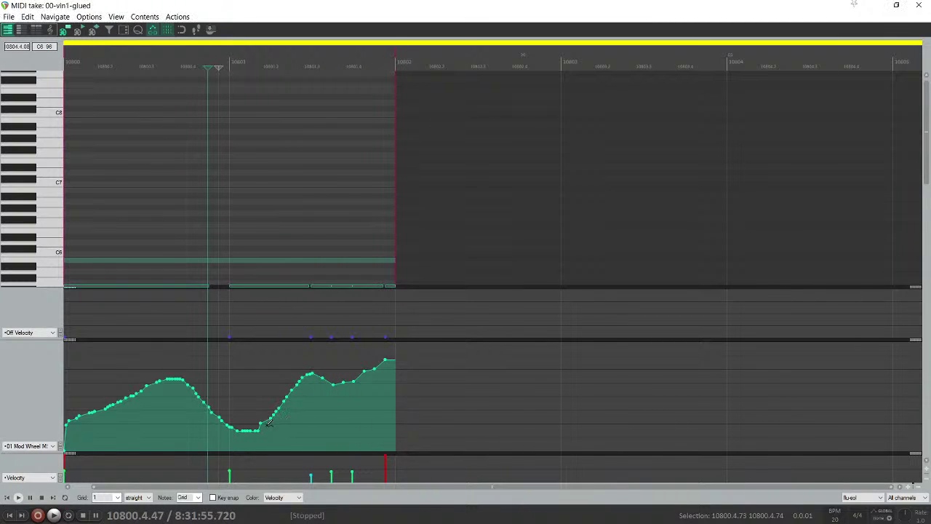
pyautogui.moveTo(269, 422); pyautogui.dragTo(356, 427)
pyautogui.press('space')
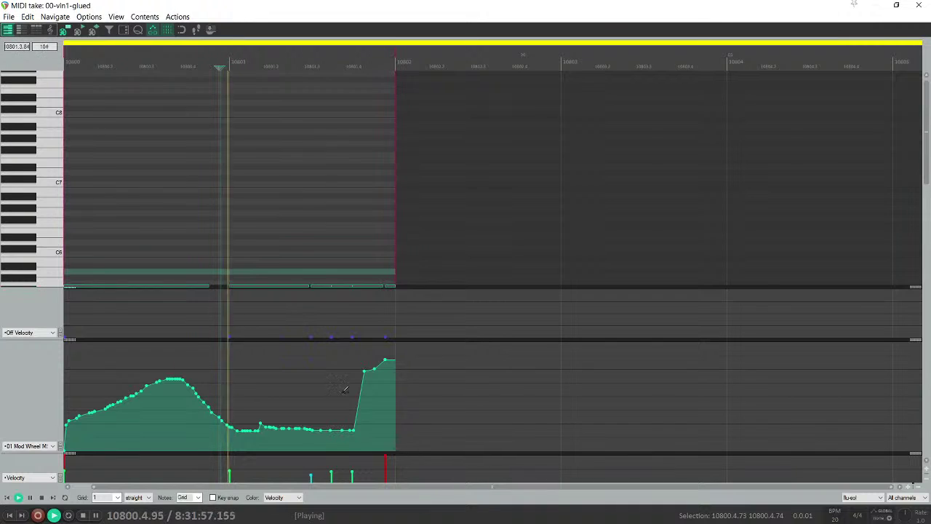
pyautogui.moveTo(256, 430); pyautogui.dragTo(291, 423)
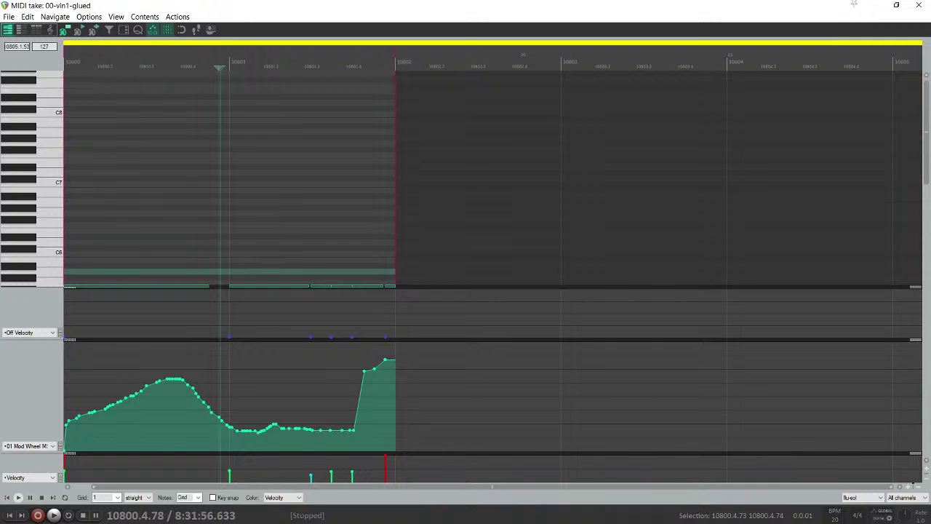
# - Bring the Kontakt window into view, redraw the mod wheel as a plateau of about 64 from the second long note onward, and play it
pyautogui.moveTo(930, 79); pyautogui.dragTo(532, 45)
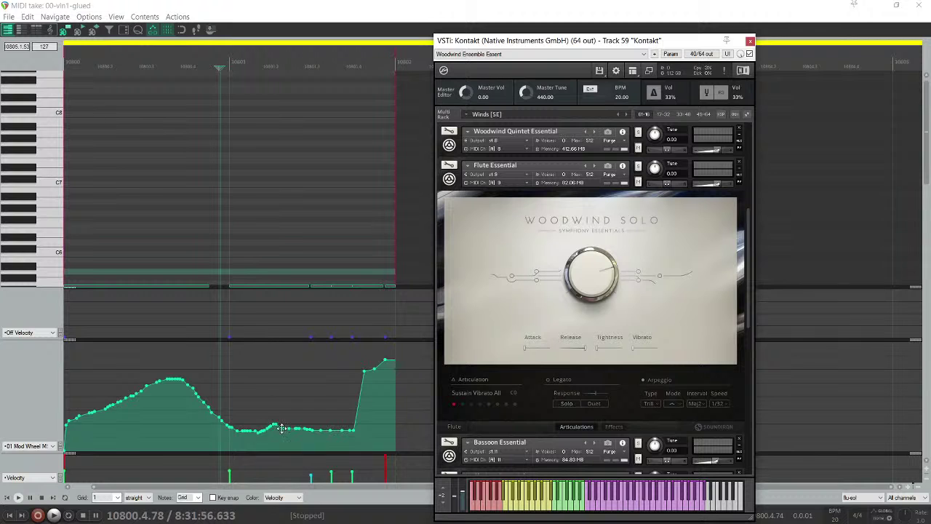
pyautogui.click(238, 422)
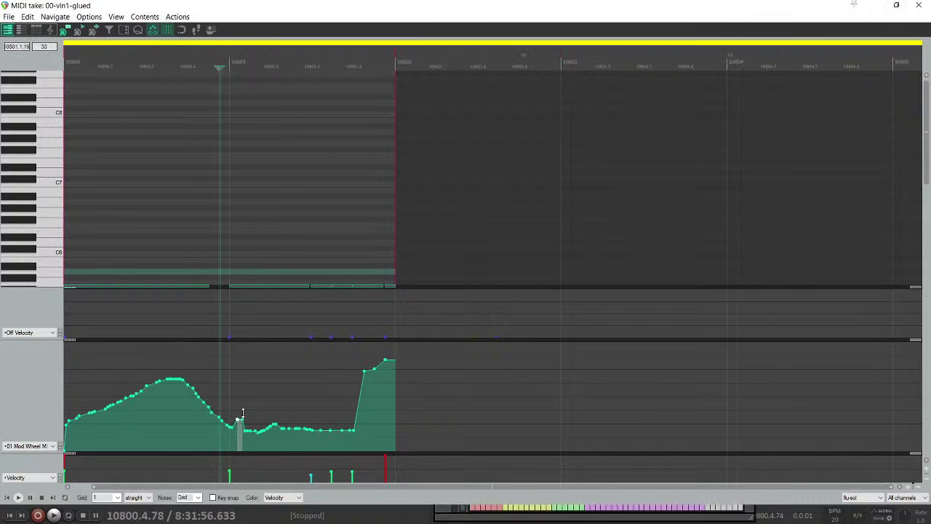
pyautogui.moveTo(259, 393); pyautogui.dragTo(317, 393)
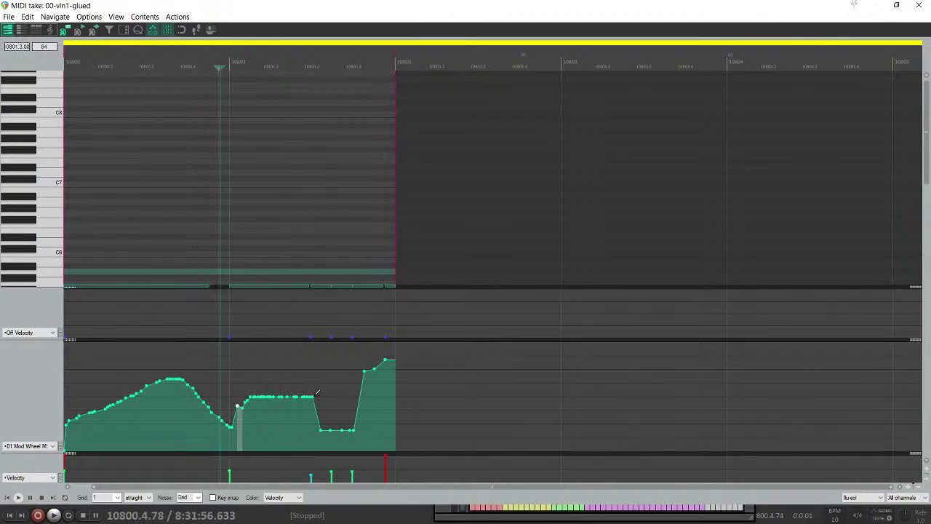
pyautogui.press('space')
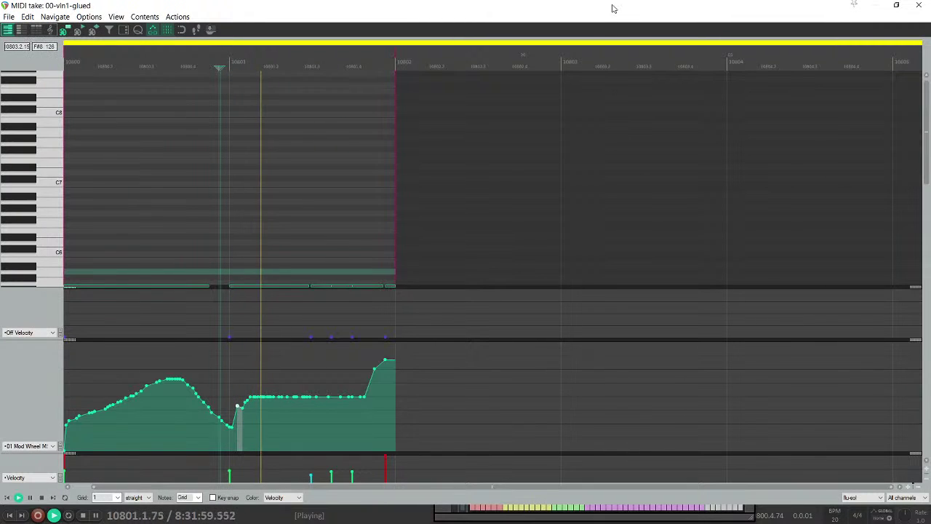
# - Move the MIDI editor window clear of the Kontakt instrument and close it to return to the arrangement
pyautogui.moveTo(612, 9); pyautogui.dragTo(598, 241)
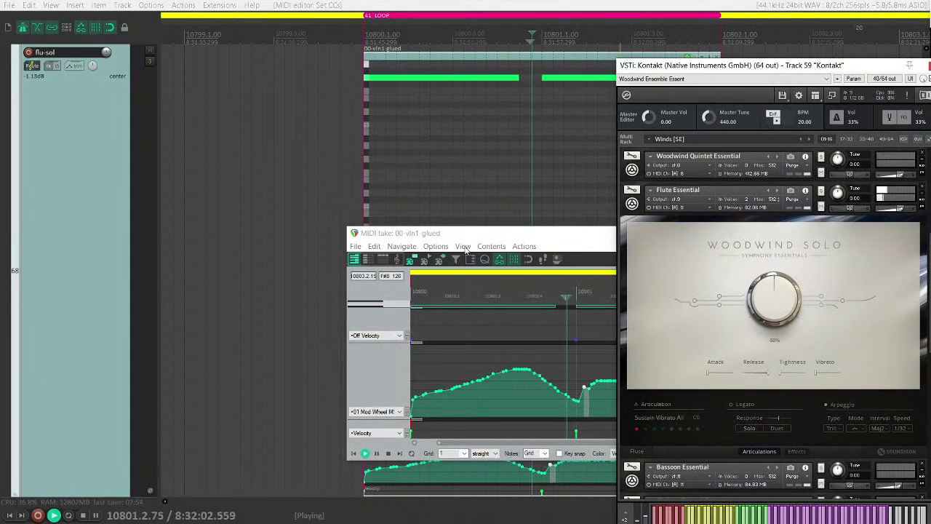
pyautogui.moveTo(471, 234); pyautogui.dragTo(336, 188)
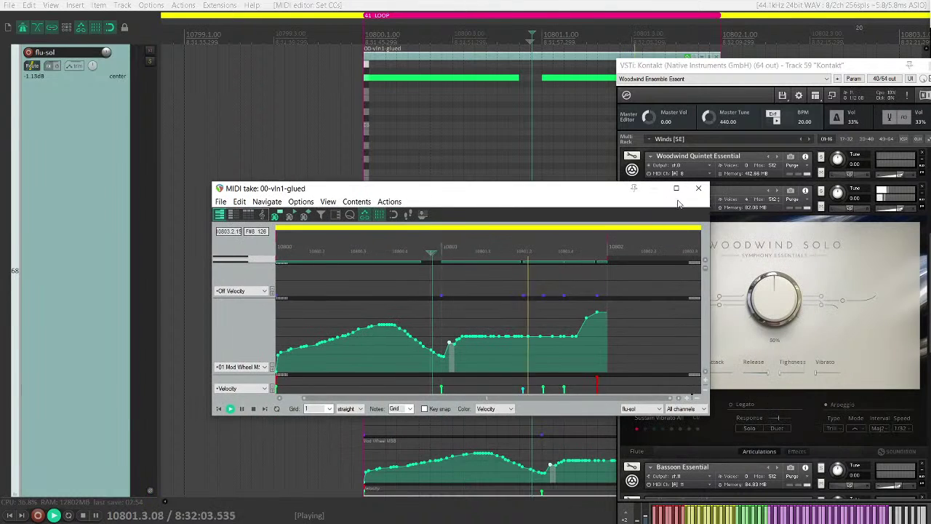
pyautogui.click(700, 189)
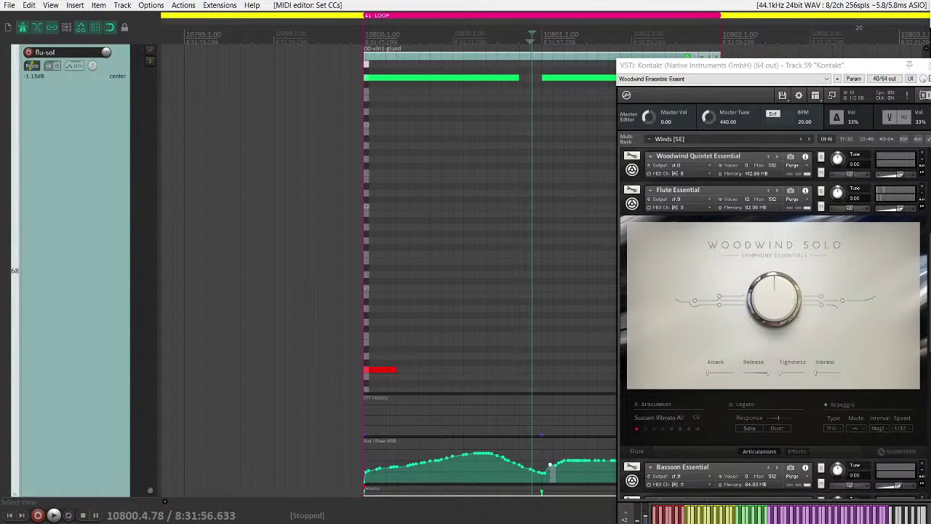
# - Lower the mod wheel plateau from the second long note through the short notes in the item's inline editor and play the passage
pyautogui.hscroll(5, 270, 376)
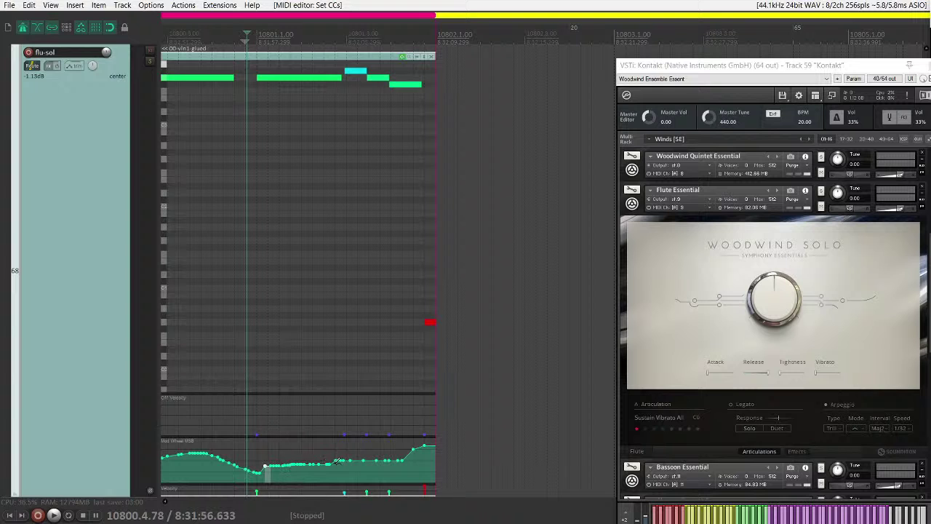
pyautogui.press('space')
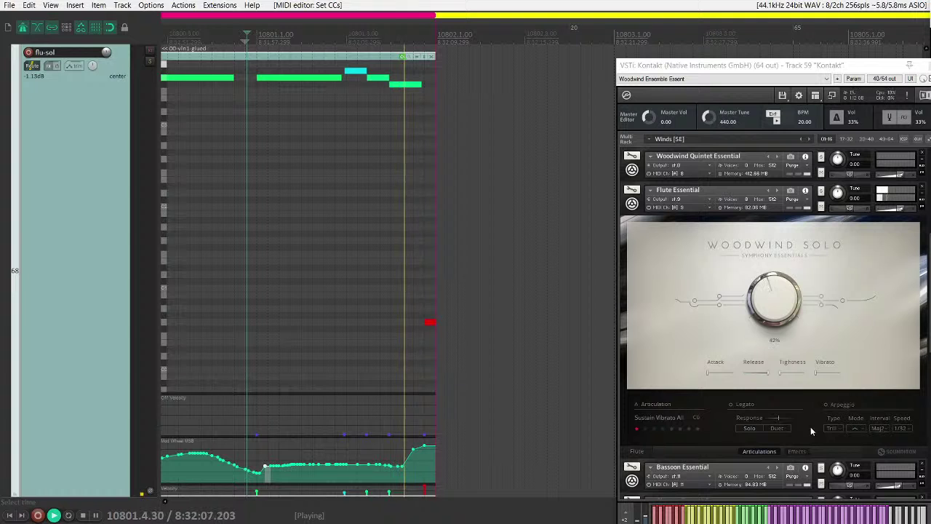
pyautogui.press('space')
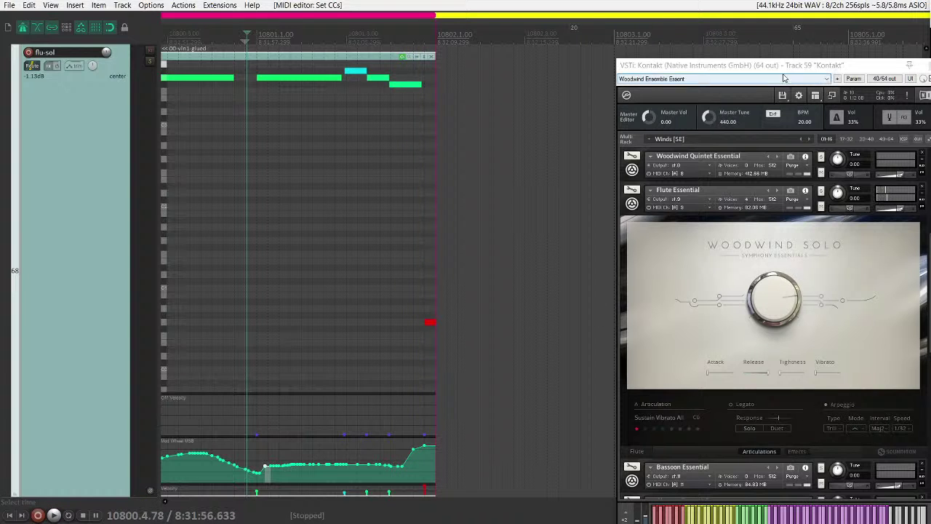
# - Move the Kontakt window aside and lower the steep mod wheel rise at the item's end to a gentle slope
pyautogui.moveTo(784, 78); pyautogui.dragTo(930, 73)
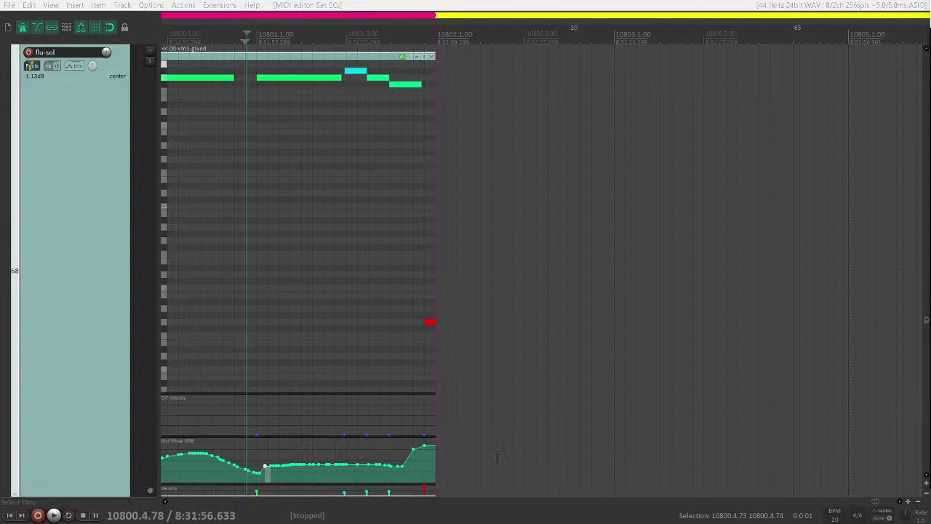
pyautogui.scroll(-2, 363, 353)
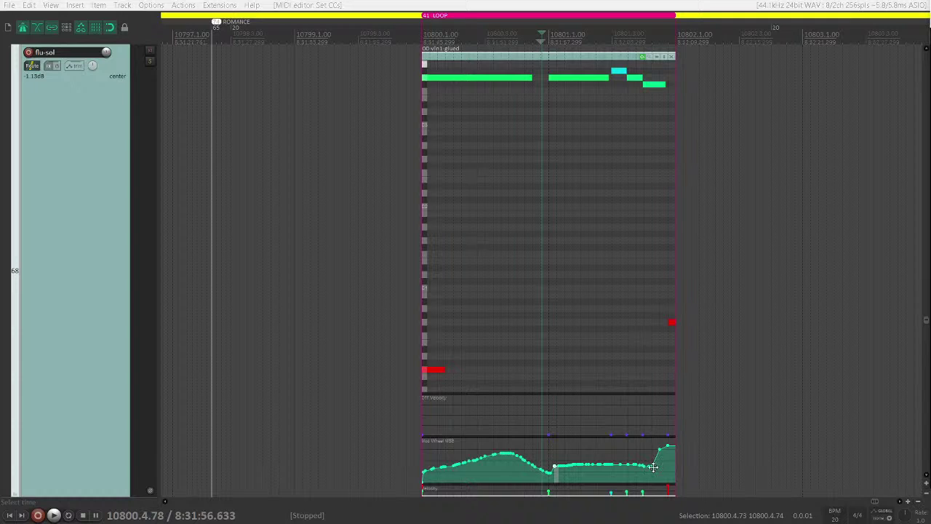
pyautogui.moveTo(657, 457); pyautogui.dragTo(664, 458)
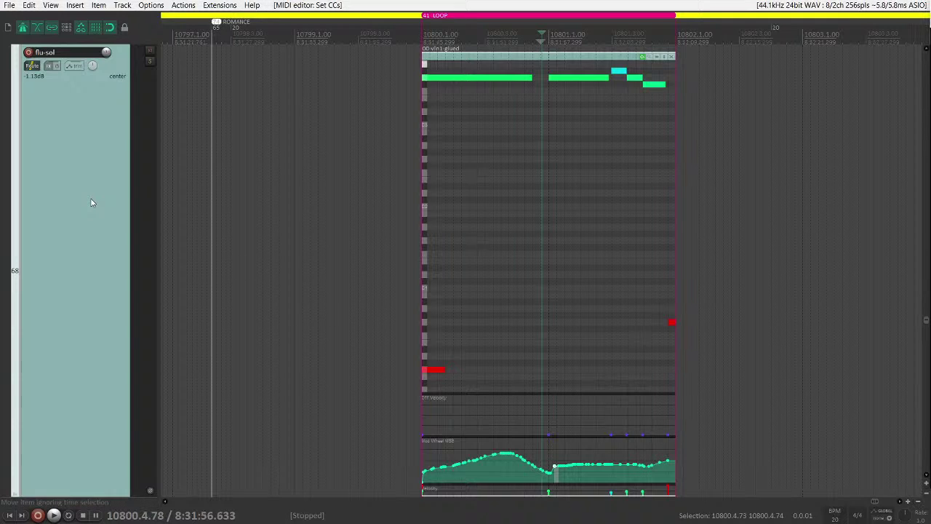
# - Audition the revised flute phrase and return the edit cursor to the loop start at 10800.1.00
pyautogui.press('space')
pyautogui.scroll(2, 480, 263)
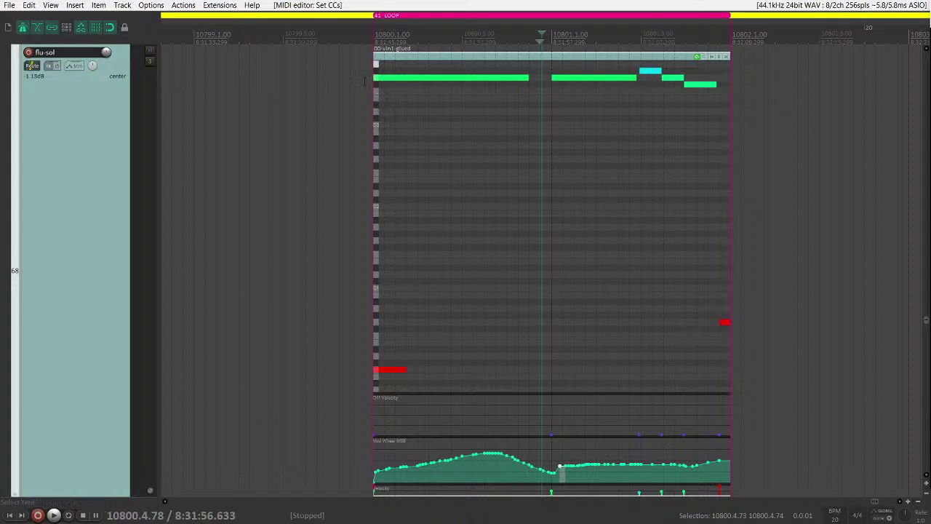
pyautogui.click(376, 56)
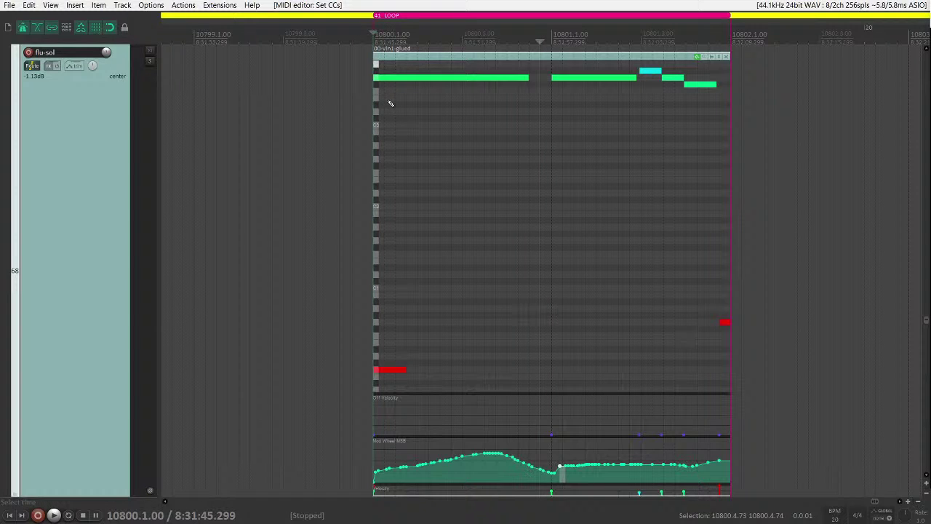
# - Play the solo flute phrase from the loop start and return from the maximized flu-sol track to the full track list
pyautogui.press('space')
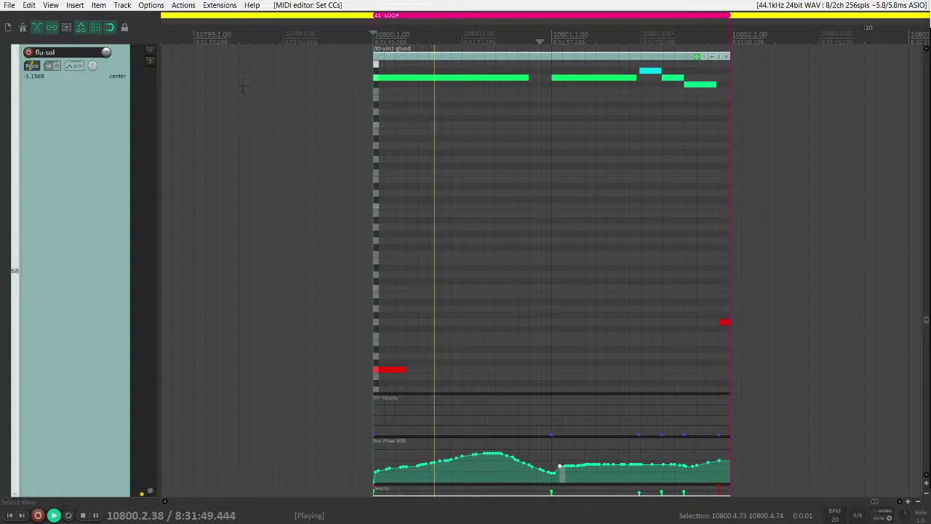
pyautogui.doubleClick(12, 195)
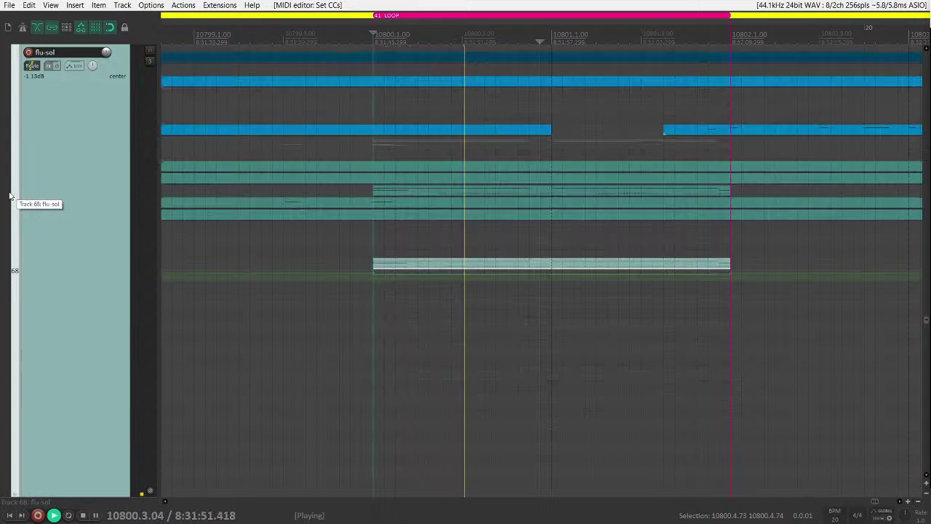
pyautogui.scroll(-2, 465, 178)
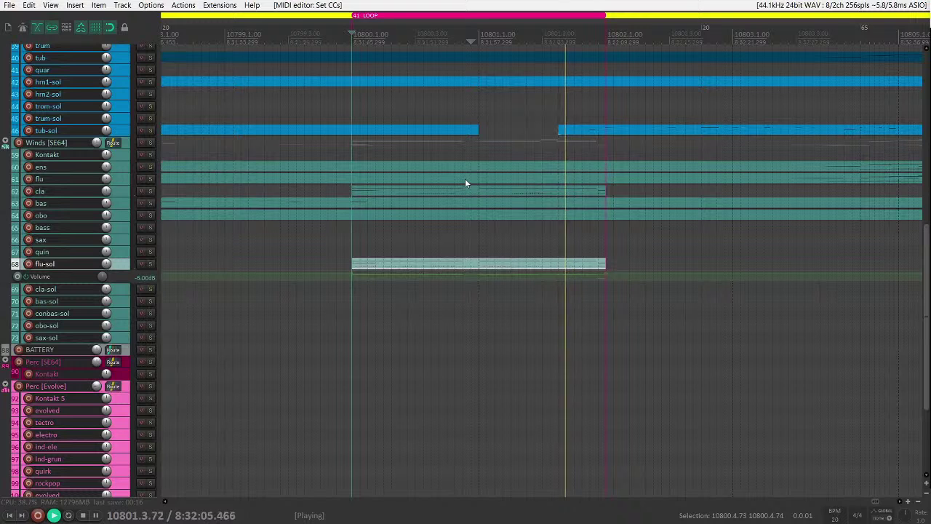
# - Split the second tub-sol item at the loop end and at the tempo change to 65, then delete the section between the splits
pyautogui.hscroll(2, 440, 206)
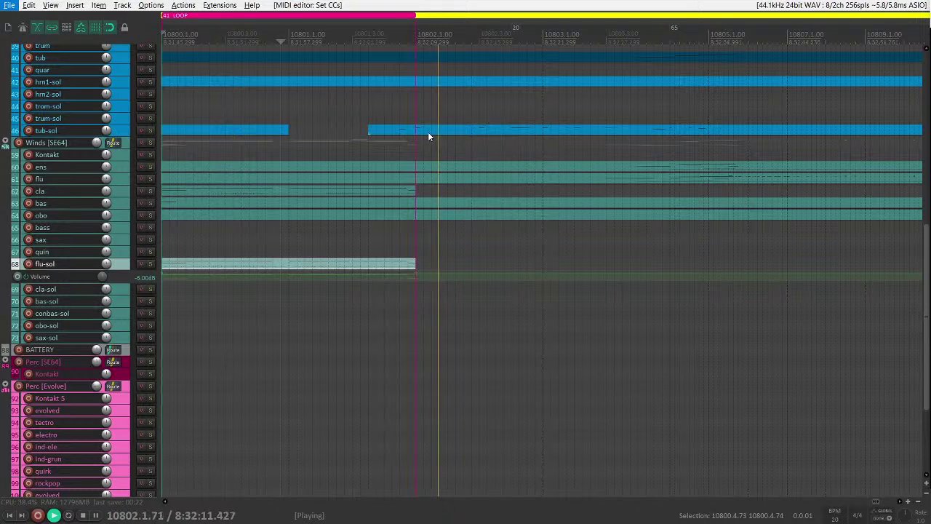
pyautogui.hscroll(1, 490, 131)
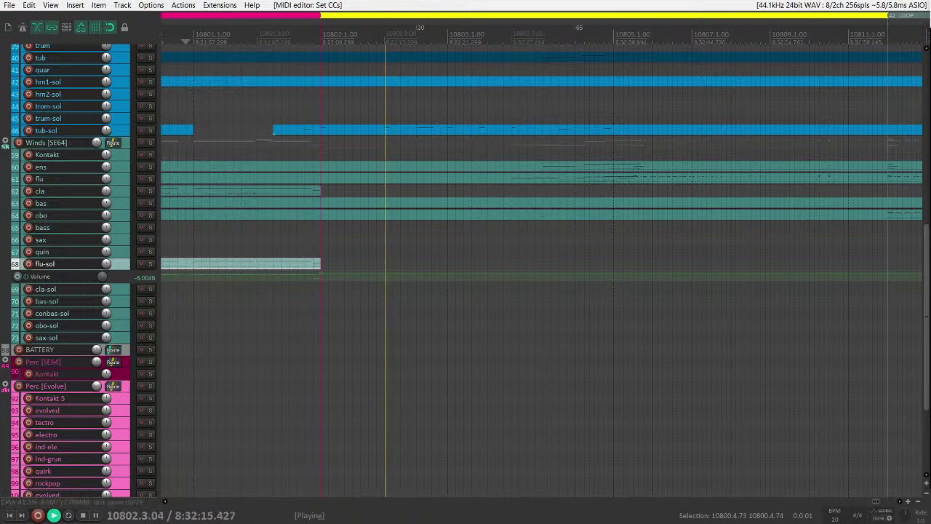
pyautogui.click(386, 131)
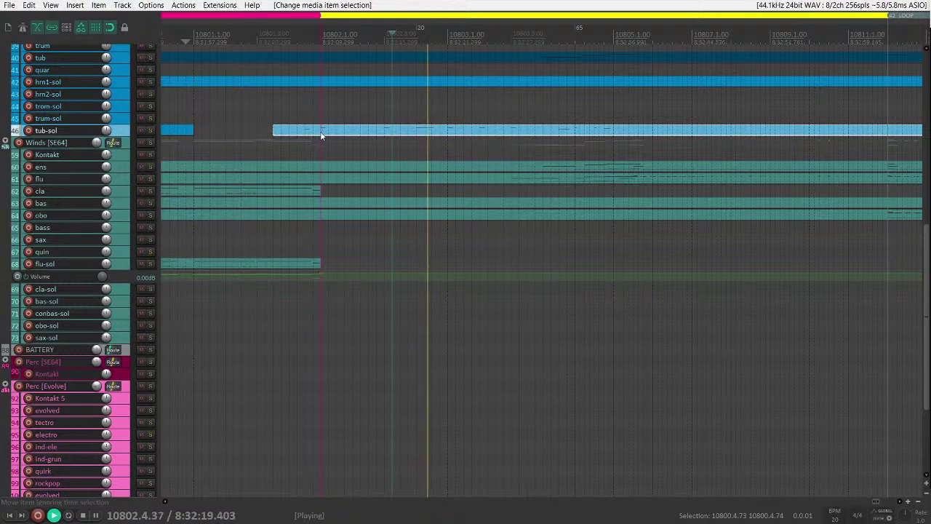
pyautogui.press('s')
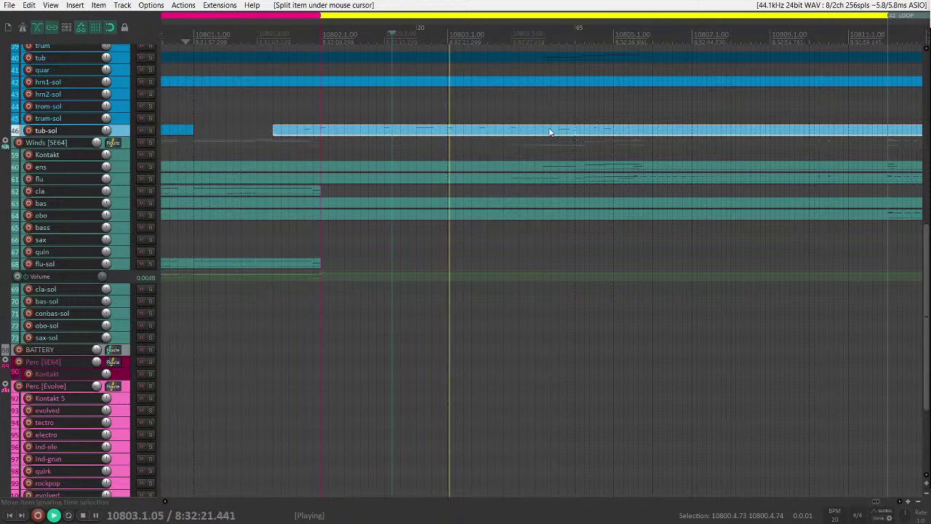
pyautogui.press('s')
pyautogui.press('Delete')
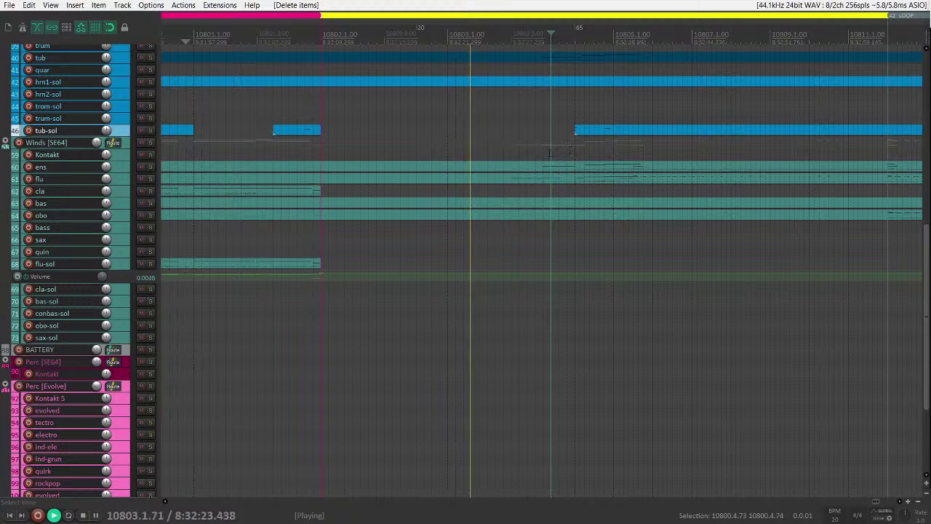
# - Delete the short tub-sol item before the loop end and trim the earlier tub-sol item back to the loop start
pyautogui.scroll(-2, 575, 151)
pyautogui.scroll(-1, 574, 151)
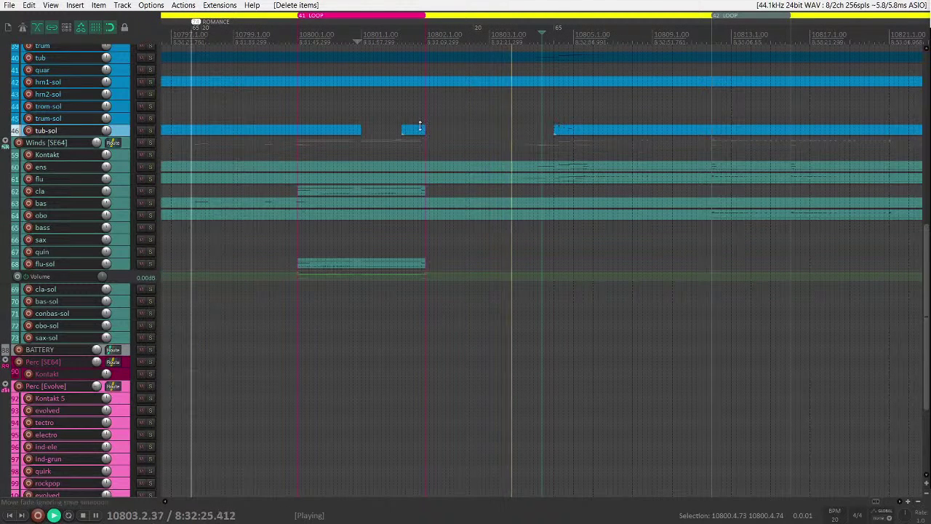
pyautogui.click(417, 132)
pyautogui.press('Delete')
pyautogui.moveTo(361, 132); pyautogui.dragTo(297, 133)
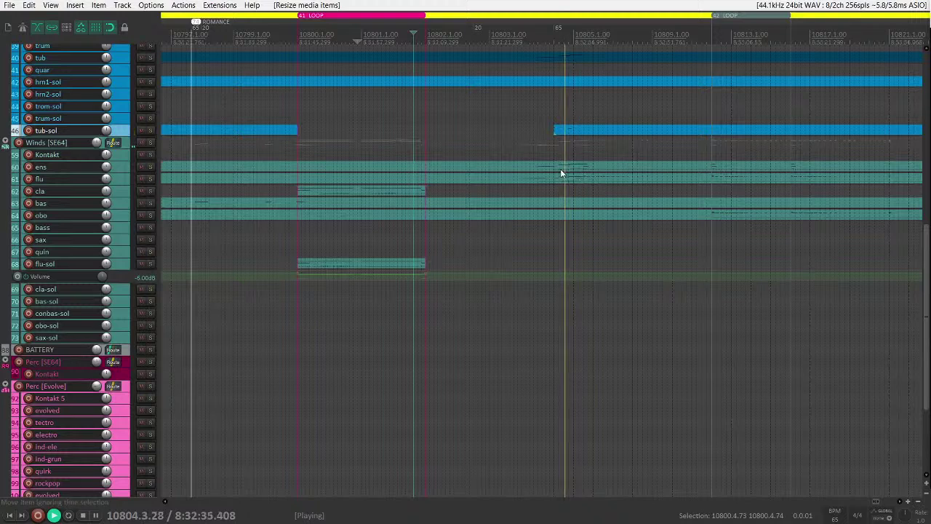
# - Look over the winds, brass and strings tracks across the ROMANCE section while the passage plays on
pyautogui.scroll(2, 561, 174)
pyautogui.scroll(-3, 561, 175)
pyautogui.scroll(3, 564, 175)
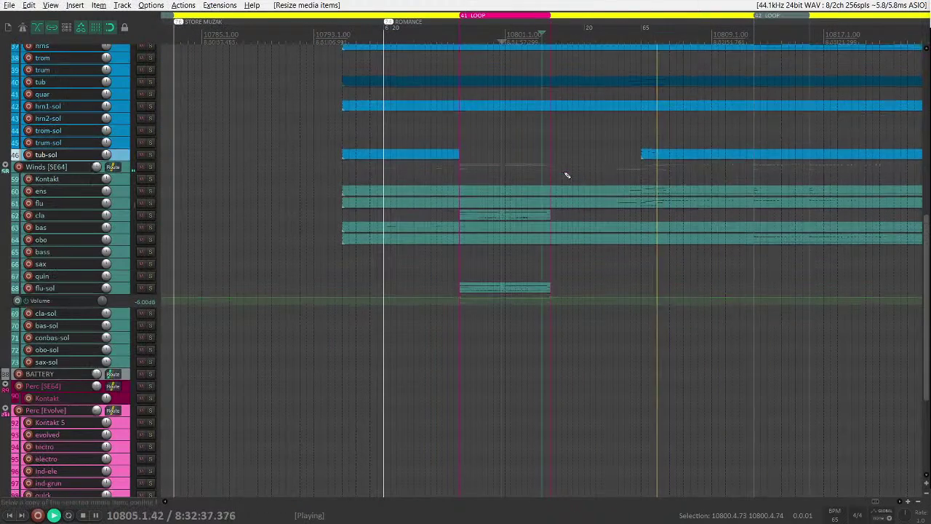
pyautogui.scroll(3, 567, 175)
pyautogui.hscroll(2, 565, 172)
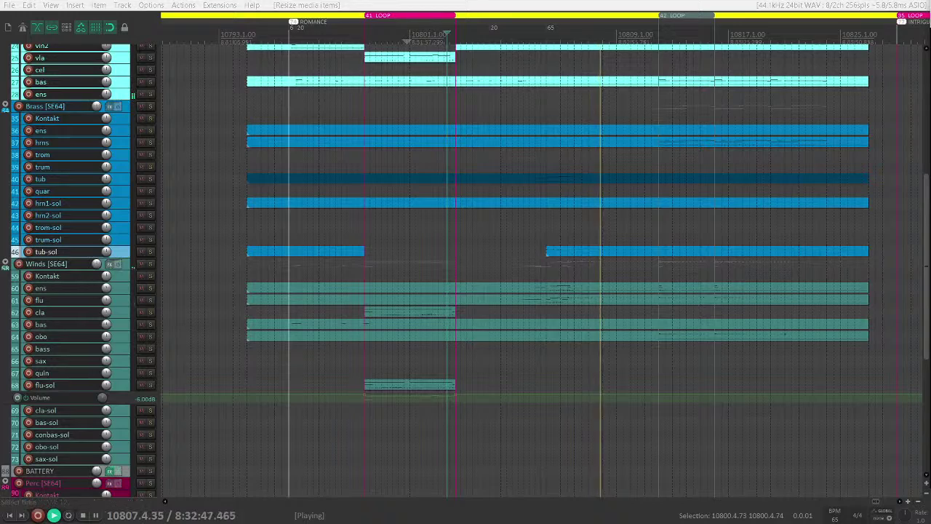
pyautogui.hscroll(-3, 607, 143)
pyautogui.scroll(3, 608, 142)
pyautogui.scroll(1, 607, 144)
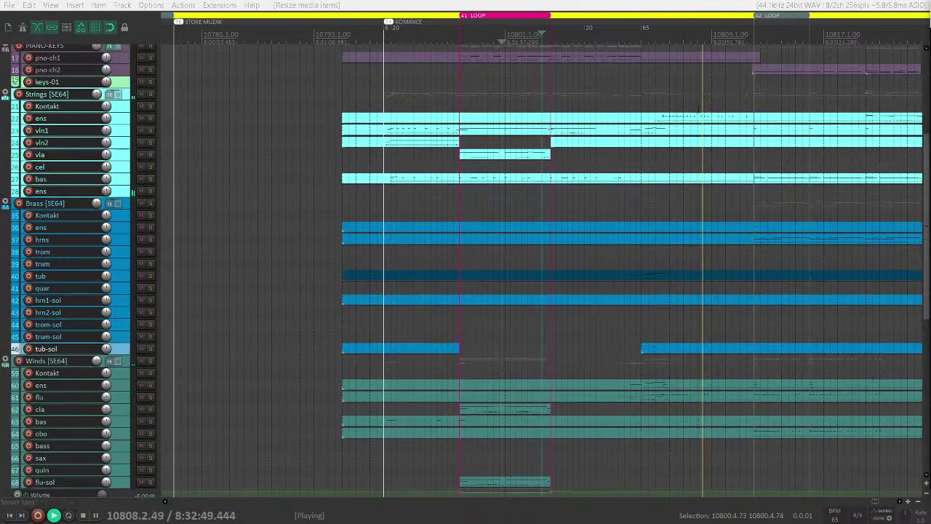
# - Maximize the upper ens track in the Strings folder and show its item's notes around 10805 to 10811 in the inline editor
pyautogui.click(700, 121)
pyautogui.press('`')
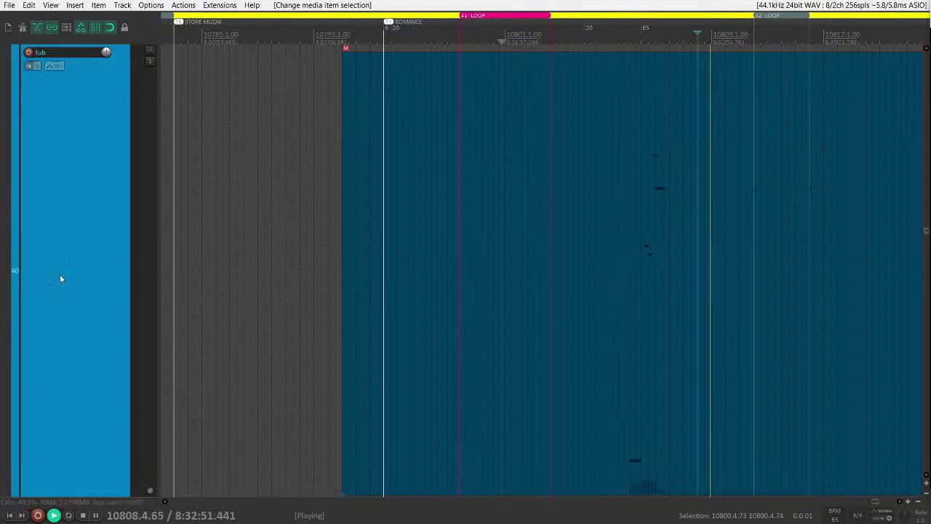
pyautogui.scroll(5, 30, 276)
pyautogui.scroll(1, 29, 276)
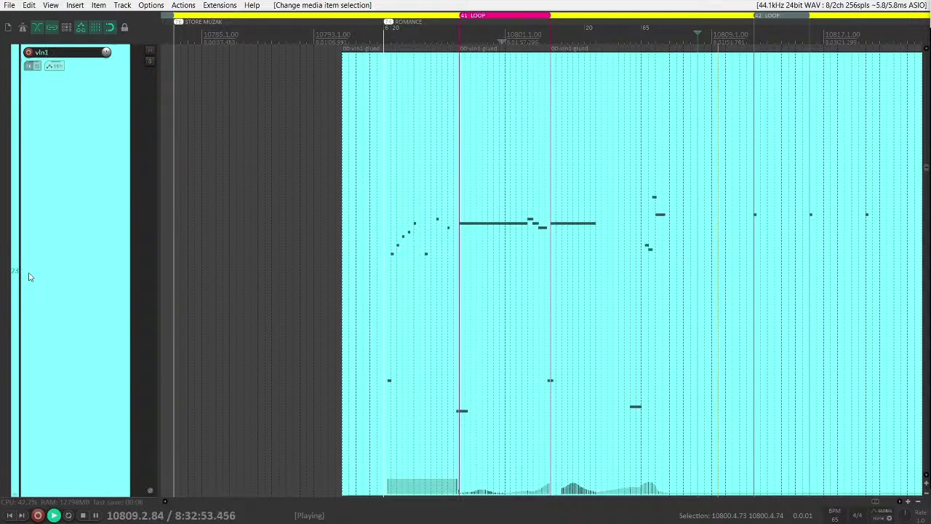
pyautogui.scroll(1, 34, 276)
pyautogui.scroll(3, 648, 325)
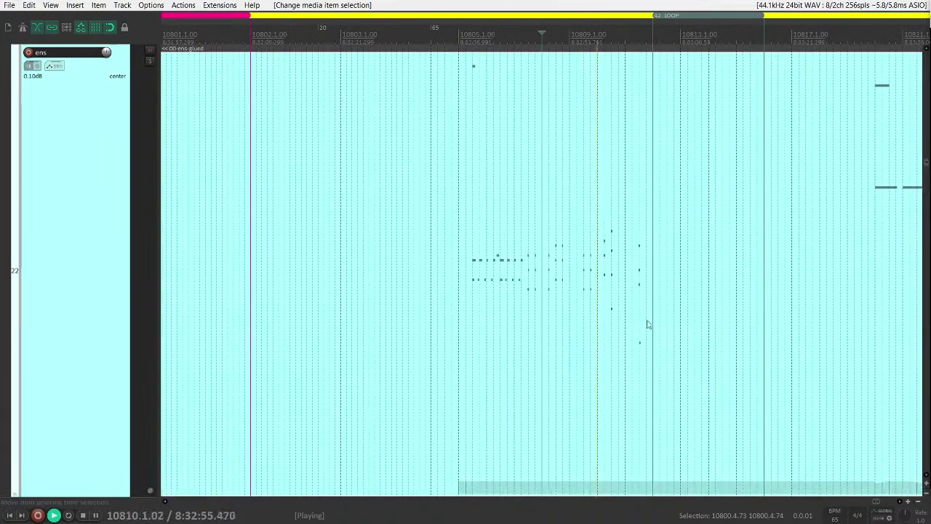
pyautogui.doubleClick(566, 308)
# - Select the short strings ensemble notes between 10805 and 10812 and slightly lower their velocities
pyautogui.moveTo(447, 259); pyautogui.dragTo(710, 440)
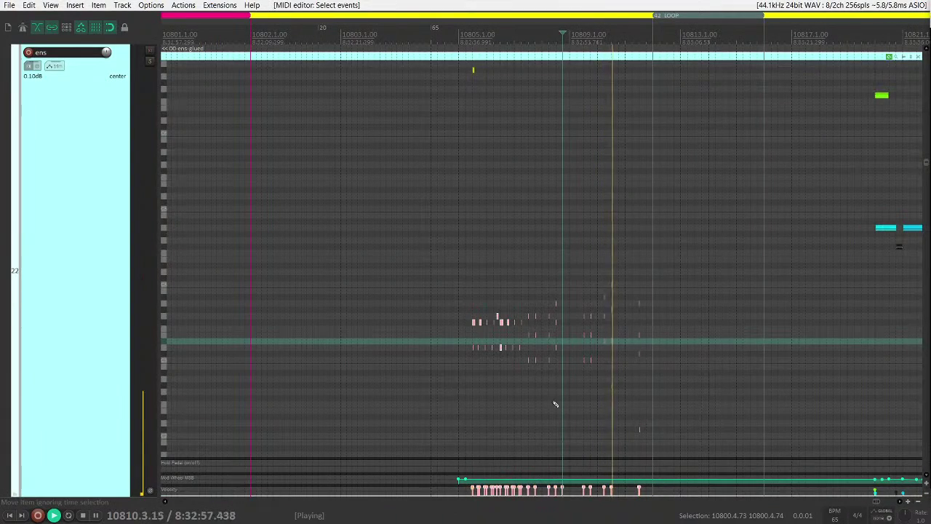
pyautogui.click(480, 321)
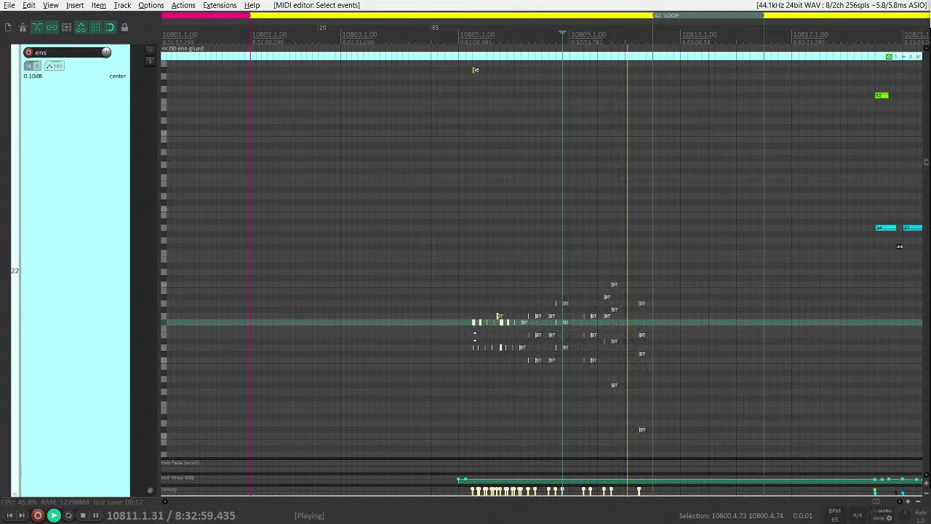
pyautogui.moveTo(475, 338); pyautogui.dragTo(475, 341)
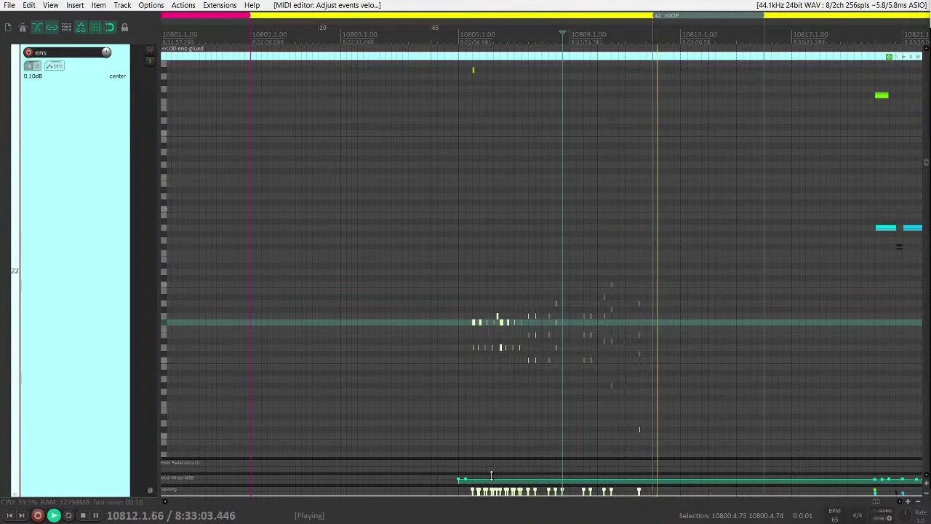
# - Enlarge the strings ensemble's mod wheel lane, draw a curve swelling near 10810 and falling toward 10812, and replay the passage
pyautogui.moveTo(491, 473)
pyautogui.mouseDown()
pyautogui.moveTo(489, 428)
pyautogui.moveTo(490, 457)
pyautogui.mouseUp()
pyautogui.press('space')
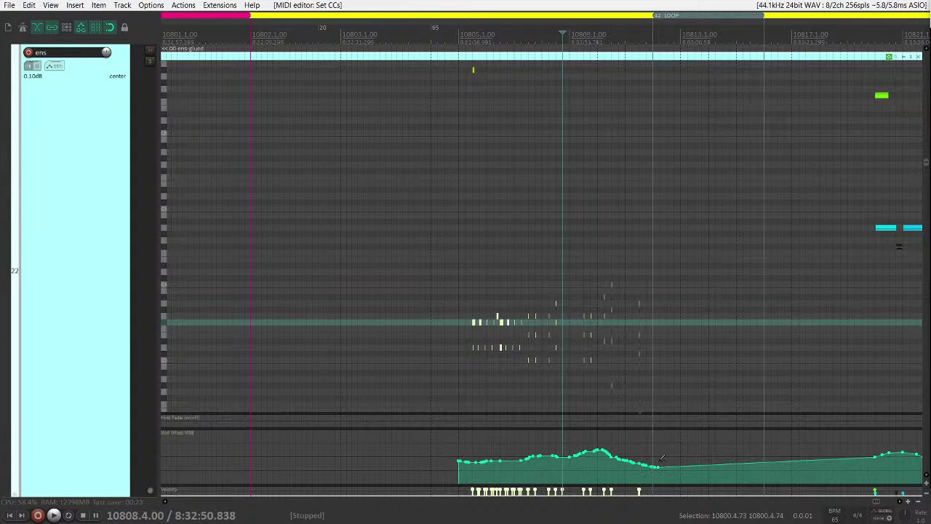
pyautogui.press('space')
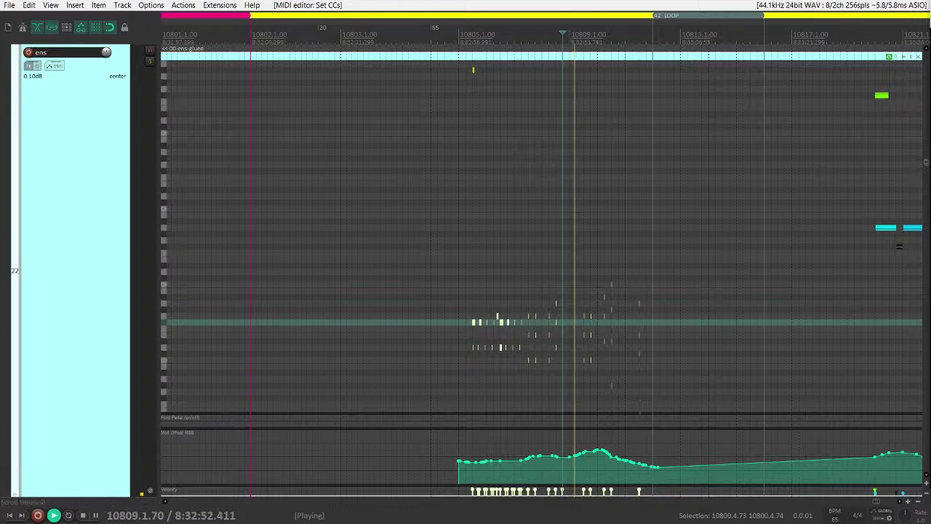
# - Return to the full track list and unmute the NARRATION track while the passage plays
pyautogui.press('Escape')
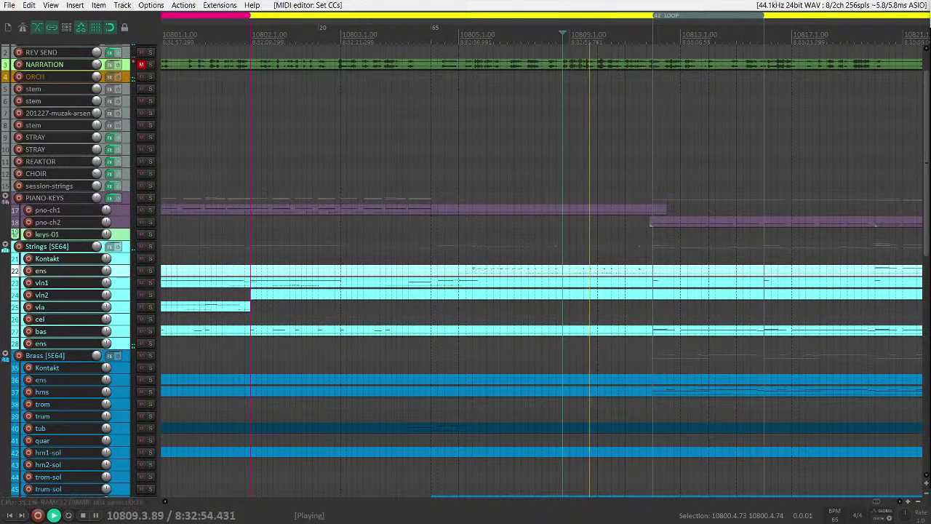
pyautogui.click(140, 65)
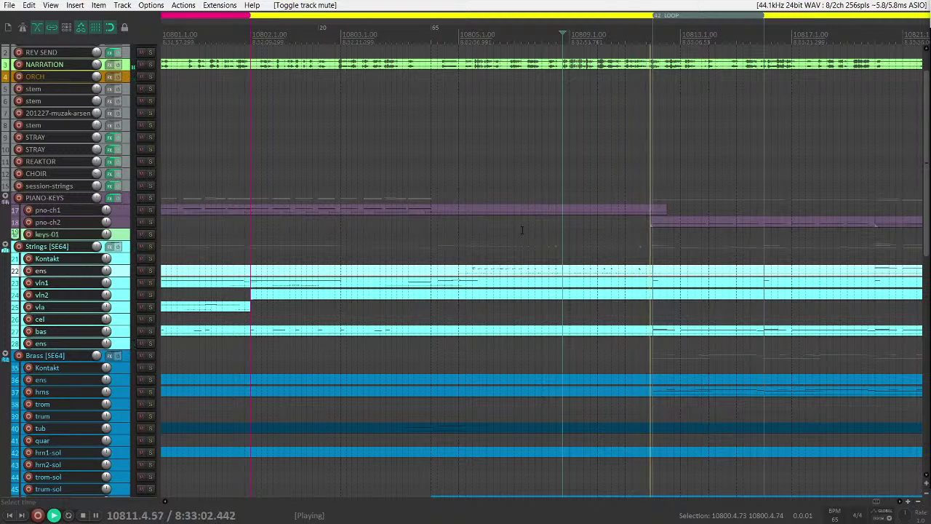
pyautogui.moveTo(657, 245); pyautogui.dragTo(471, 341)
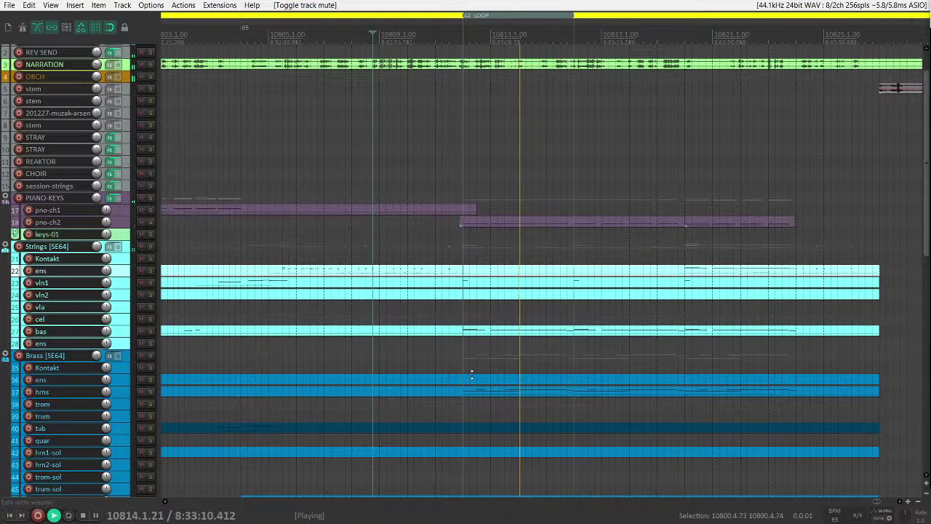
# - Maximize the hrns track in the Brass folder and show its item's notes in the inline editor
pyautogui.click(481, 394)
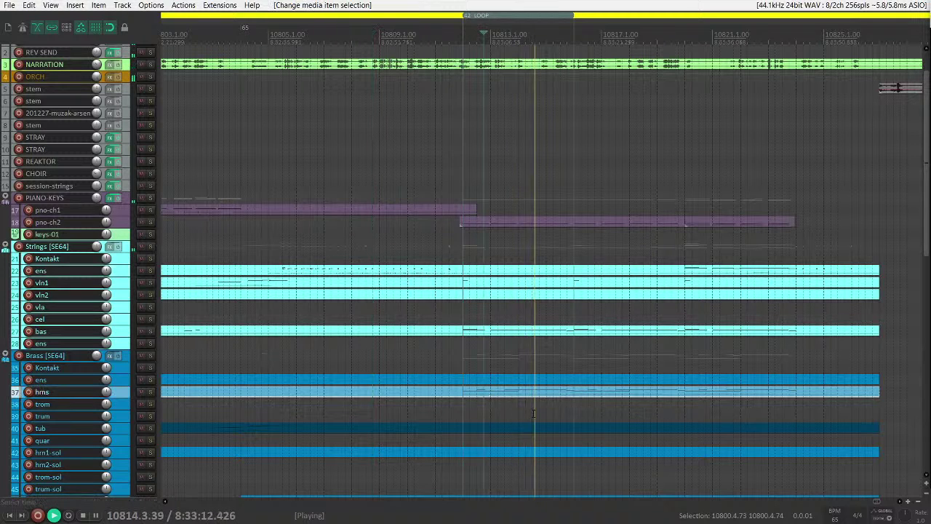
pyautogui.doubleClick(480, 393)
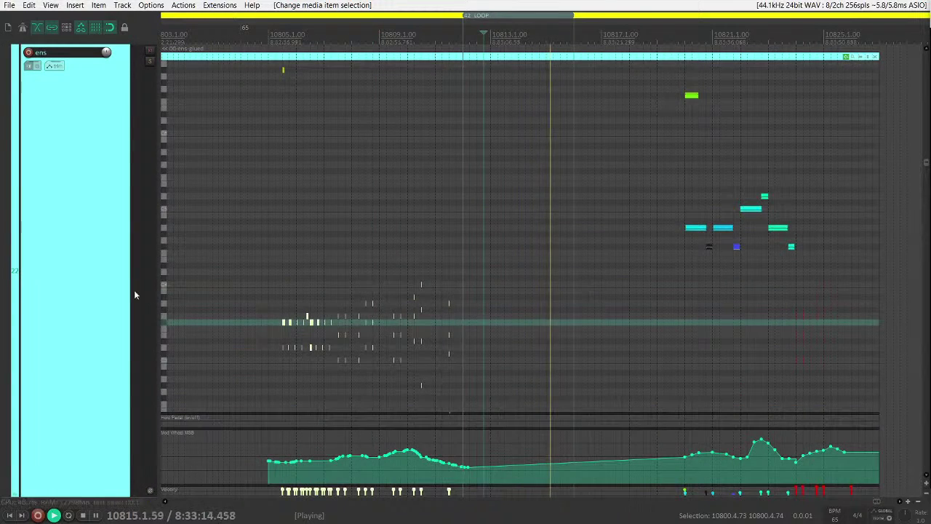
pyautogui.scroll(-6, 125, 303)
pyautogui.scroll(-9, 114, 301)
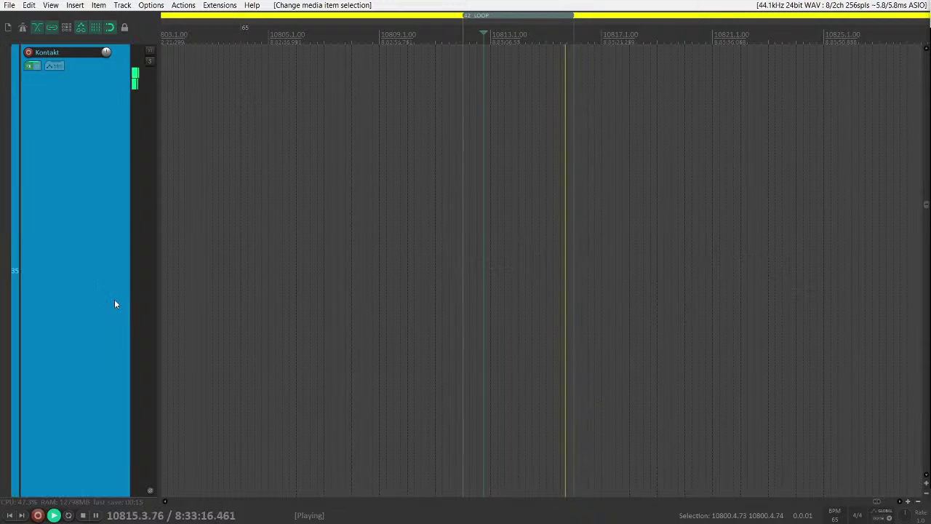
pyautogui.doubleClick(506, 314)
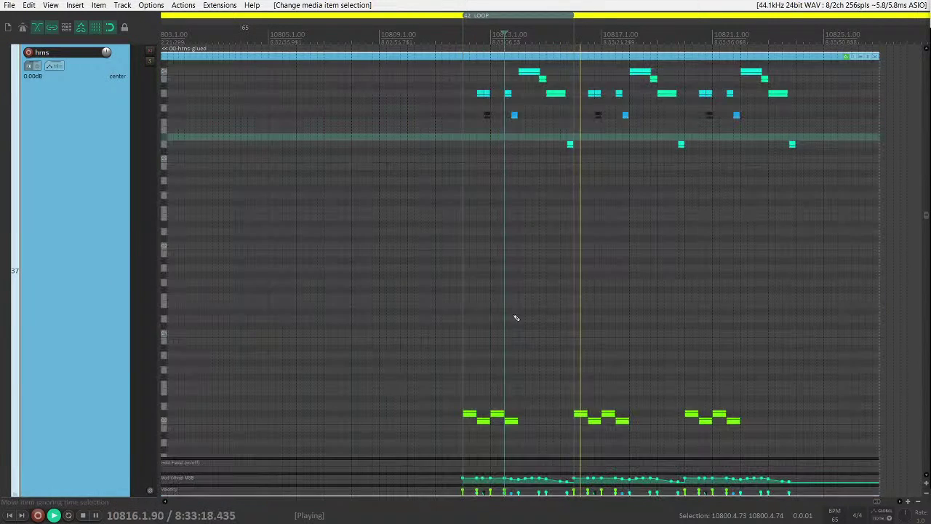
# - Enlarge the horns' mod wheel lane, draw a swell over each of the three repeated phrases, and play from 10812.1.00
pyautogui.moveTo(510, 473); pyautogui.dragTo(473, 417)
pyautogui.press('space')
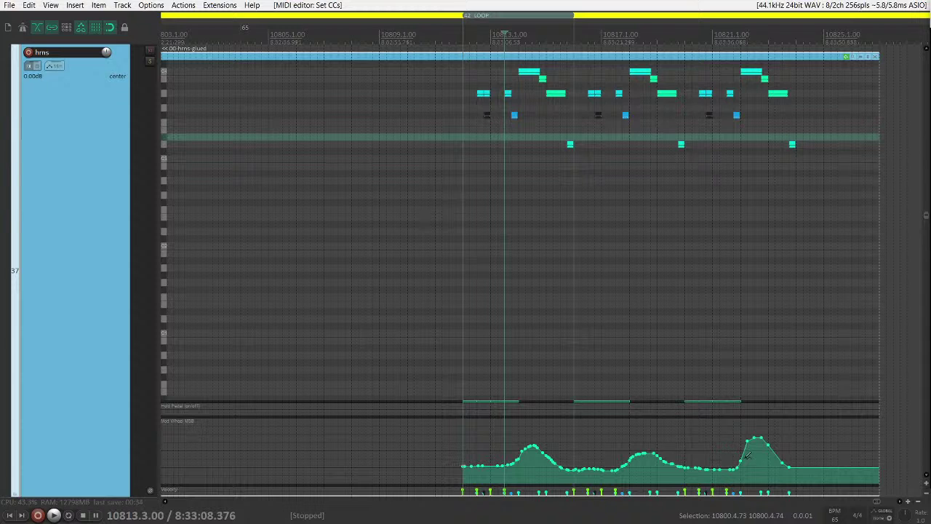
pyautogui.press('space')
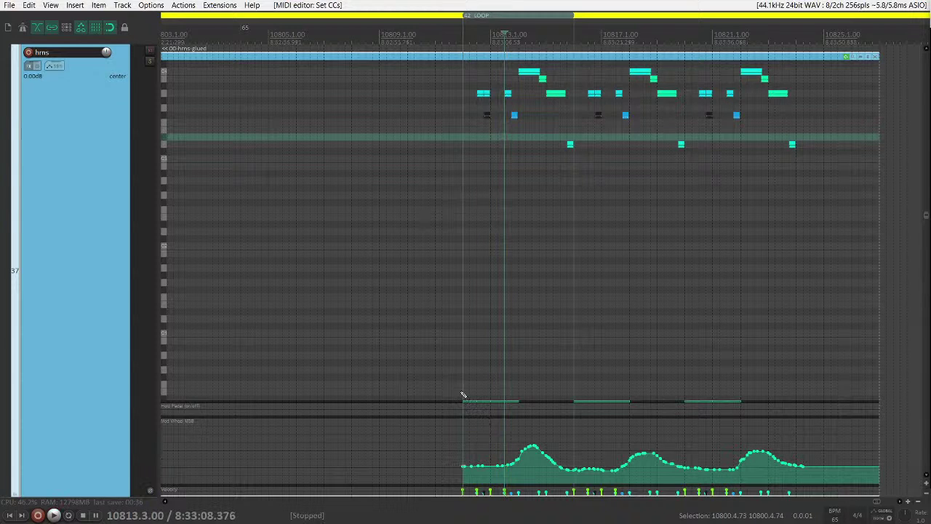
pyautogui.click(464, 390)
pyautogui.press('space')
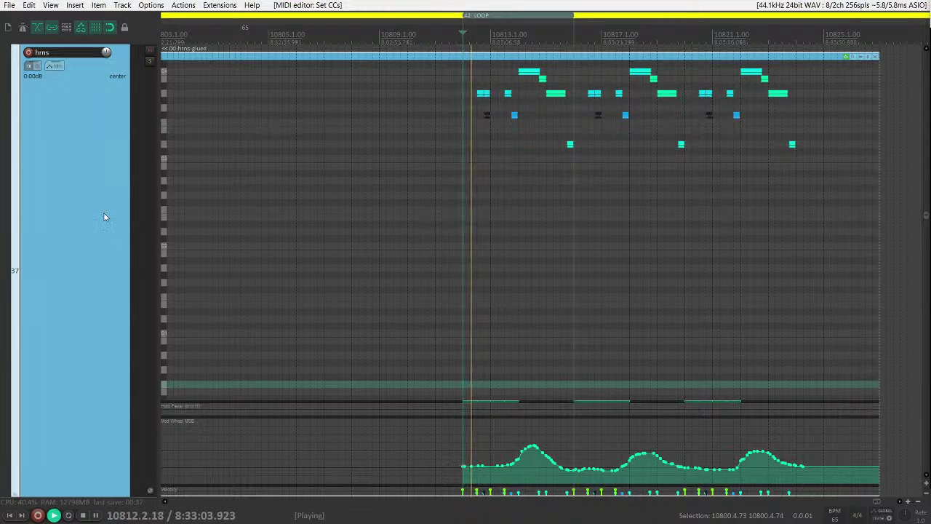
# - Show the Brass [SE64] folder's volume envelope on an enlarged track and lower it from 10812.1.00 to 10827.1.00
pyautogui.scroll(-8, 75, 230)
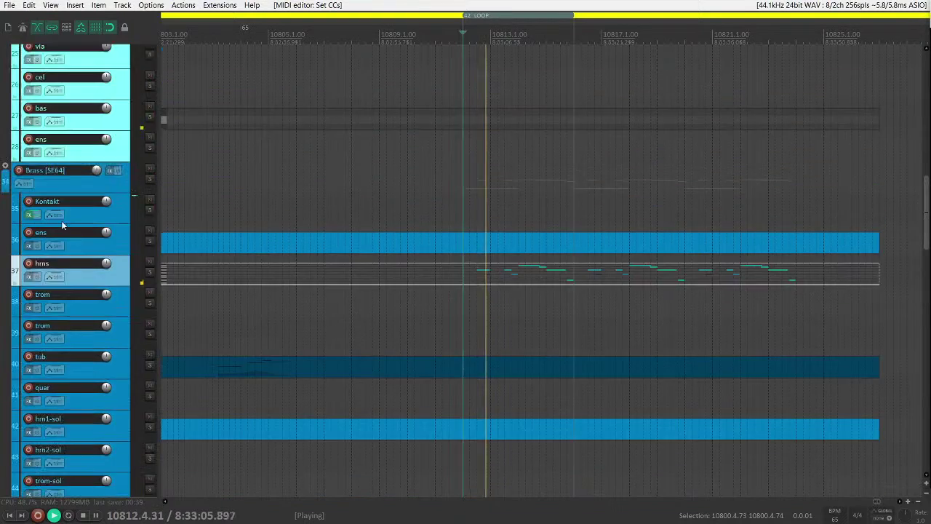
pyautogui.scroll(-2, 78, 405)
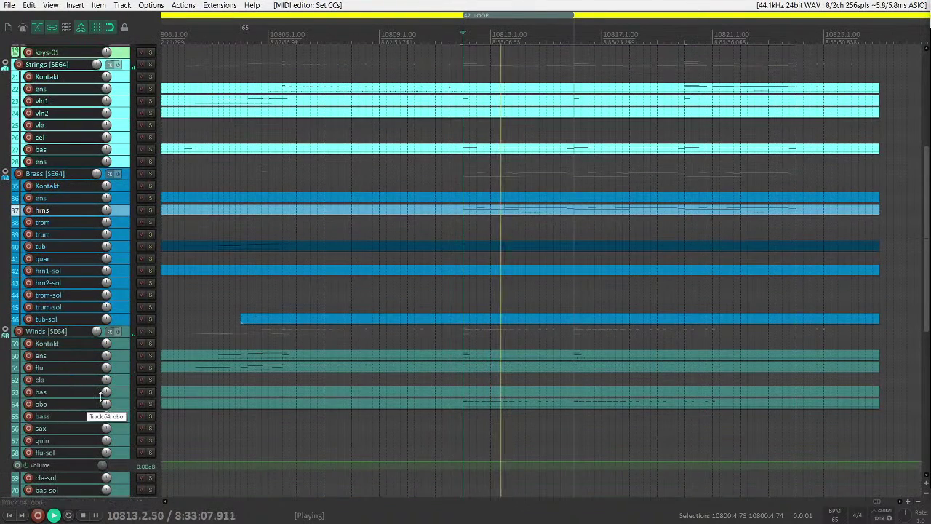
pyautogui.click(126, 175)
pyautogui.press('v')
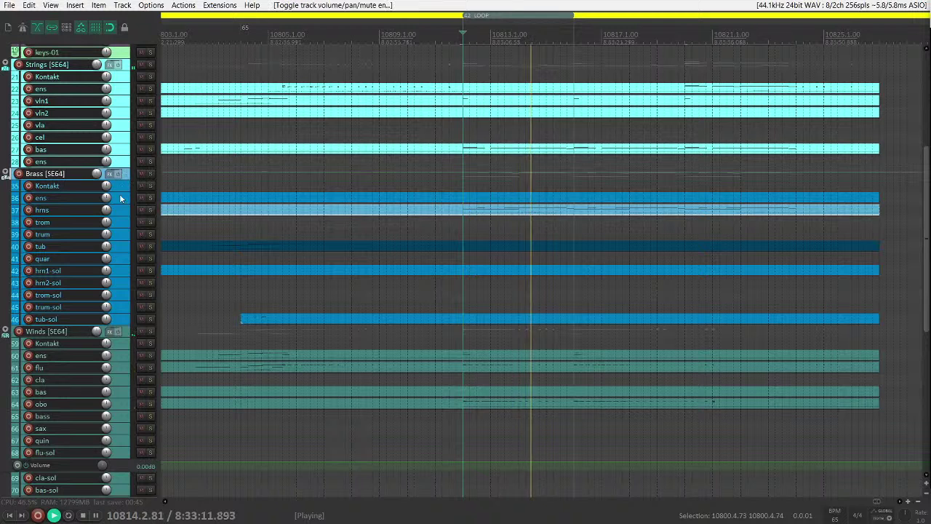
pyautogui.moveTo(126, 178); pyautogui.dragTo(128, 296)
pyautogui.moveTo(461, 249); pyautogui.dragTo(836, 229)
pyautogui.press('space')
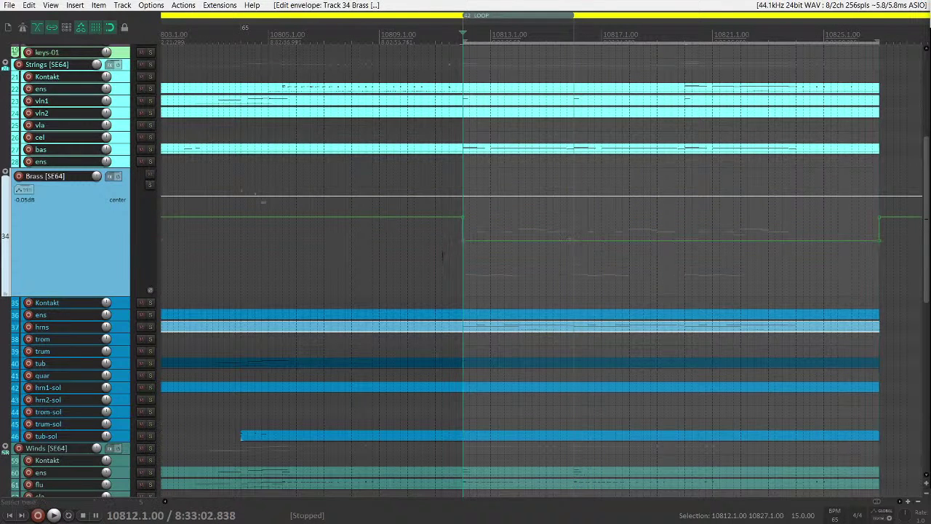
# - Play the passage from 10812.1.00 and set the lowered Brass [SE64] volume envelope section to -13.8 dB
pyautogui.click(494, 267)
pyautogui.press('space')
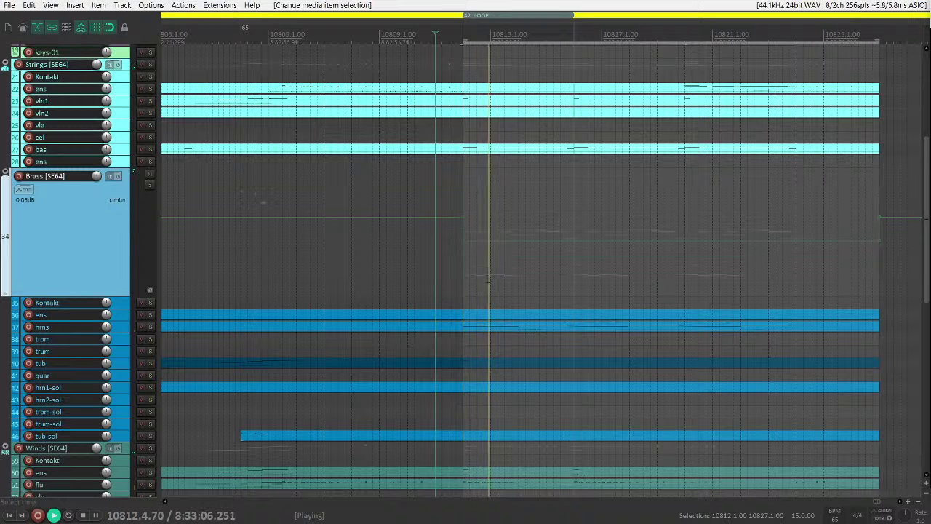
pyautogui.moveTo(493, 240); pyautogui.dragTo(492, 231)
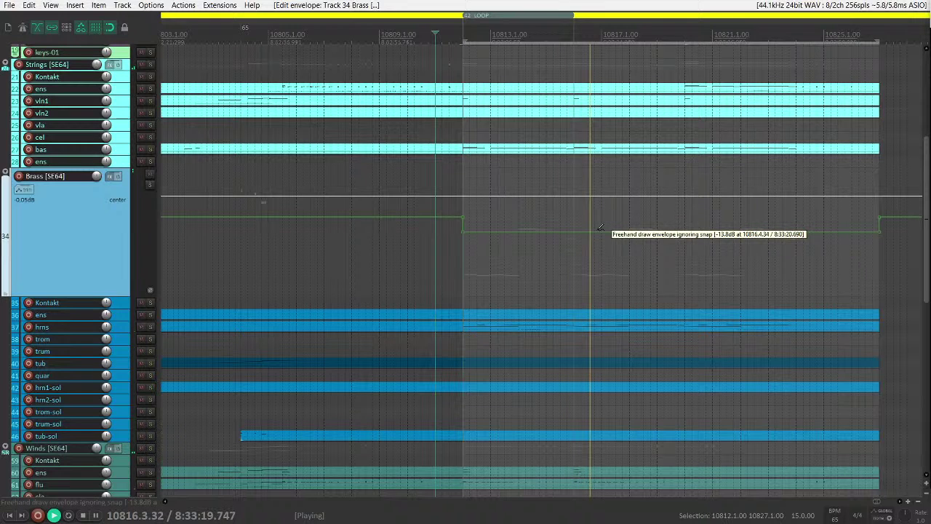
pyautogui.hscroll(2, 600, 227)
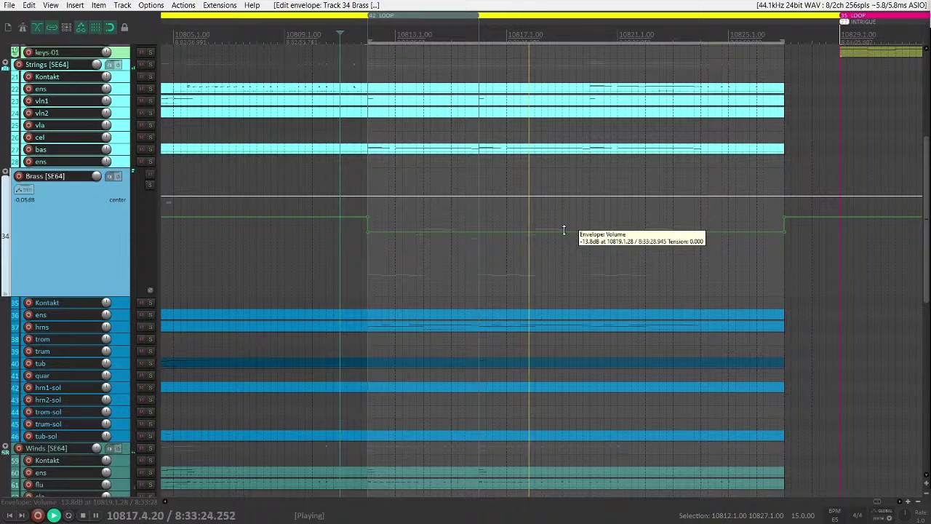
# - Lower the Brass [SE64] volume envelope further between 10812.1.00 and 10827.1.00 and replay from the start of that section
pyautogui.click(542, 329)
pyautogui.scroll(-2, 549, 335)
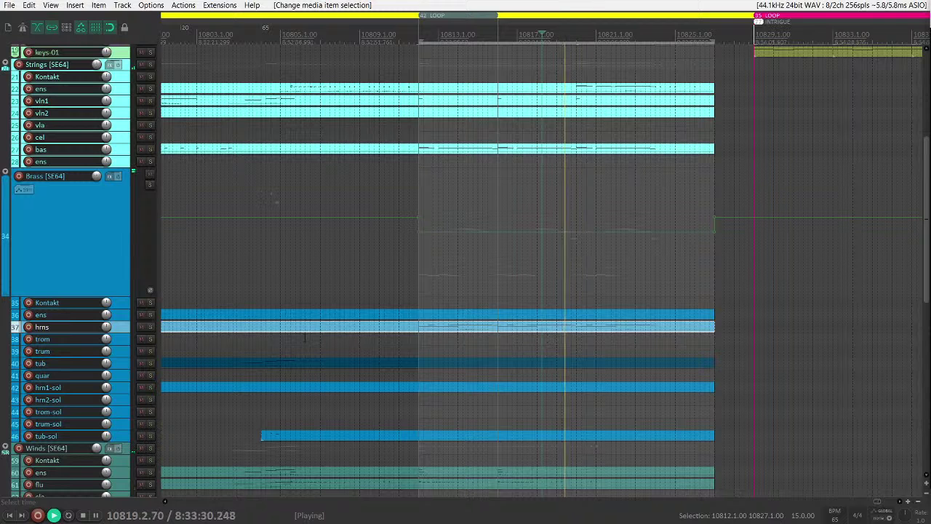
pyautogui.moveTo(471, 233); pyautogui.dragTo(471, 269)
pyautogui.press('space')
pyautogui.click(416, 194)
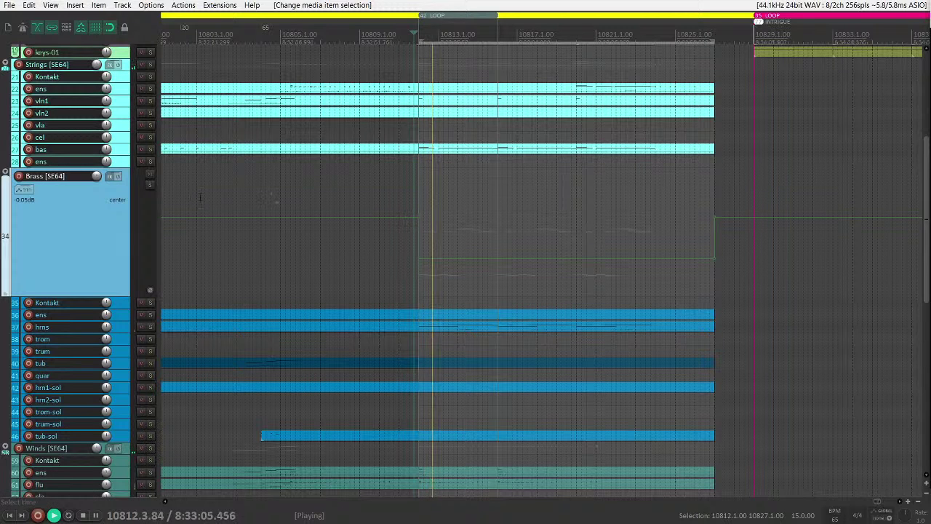
# - Enlarge the Winds [SE64] folder track and show its volume envelope
pyautogui.scroll(-5, 116, 337)
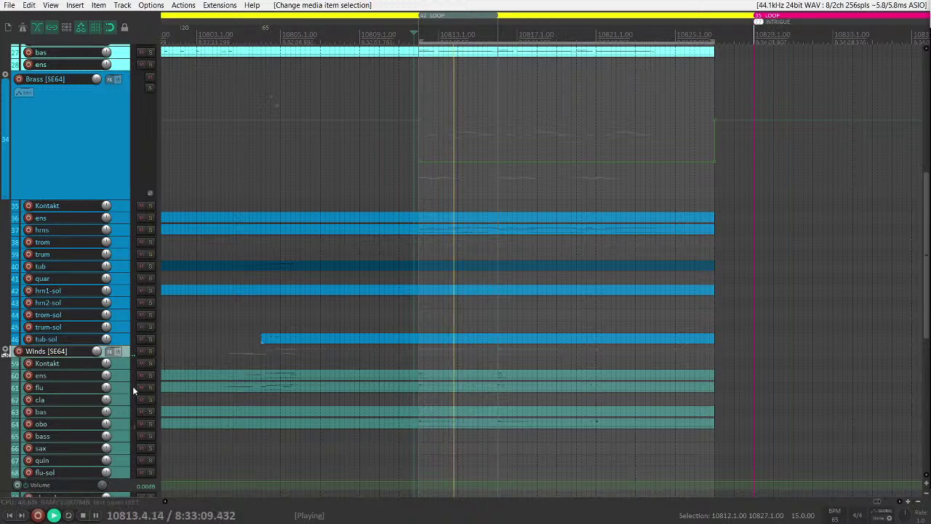
pyautogui.scroll(-10, 130, 388)
pyautogui.scroll(2, 69, 173)
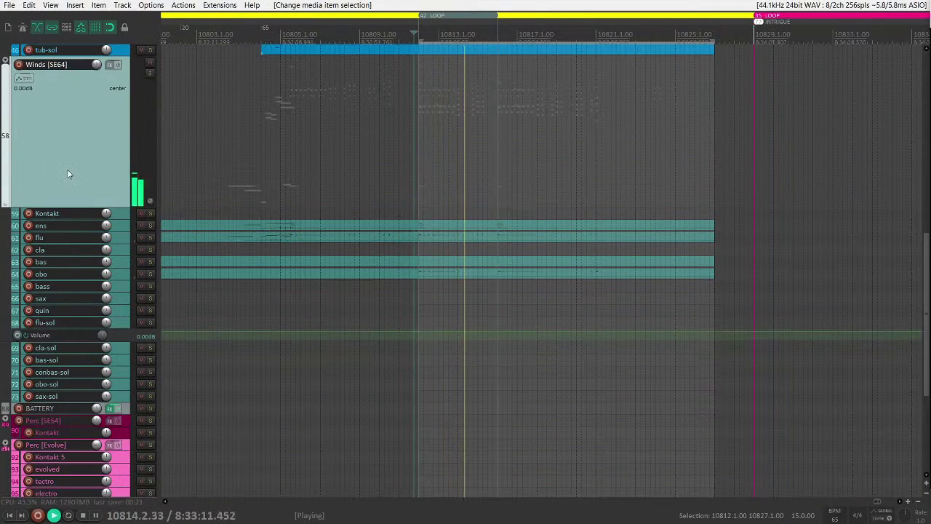
pyautogui.press('v')
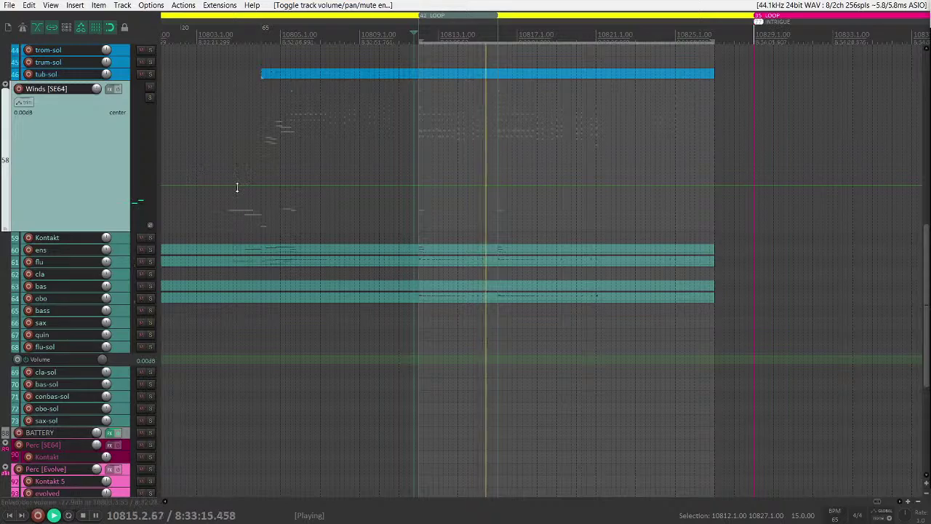
# - Stop playback, split the flu item at 10812.1.00 in the ROMANCE section, and enlarge the flu track
pyautogui.scroll(-15, 247, 185)
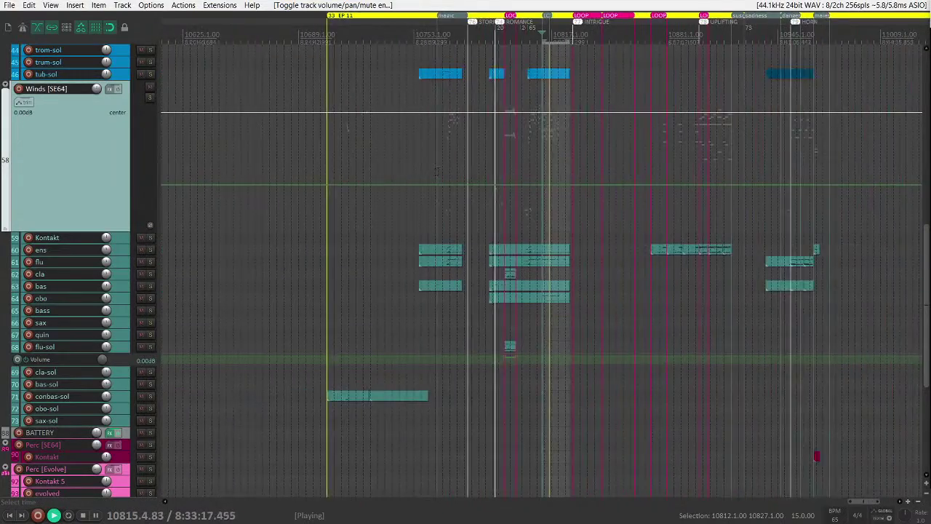
pyautogui.scroll(6, 494, 183)
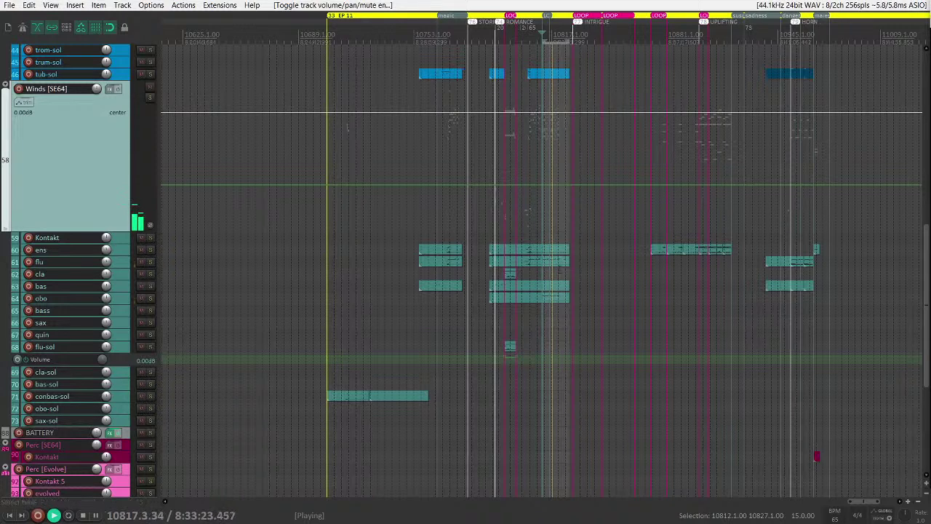
pyautogui.scroll(5, 567, 252)
pyautogui.scroll(1, 641, 247)
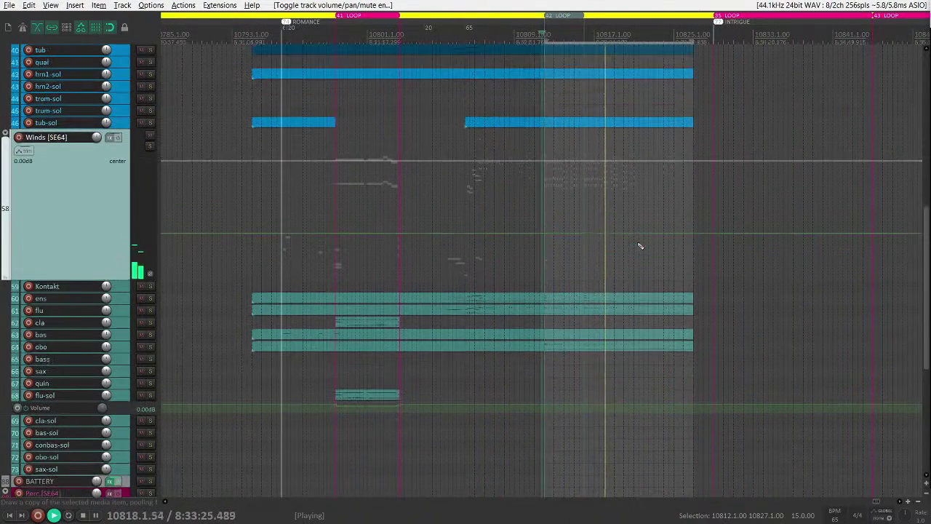
pyautogui.scroll(1, 640, 246)
pyautogui.press('space')
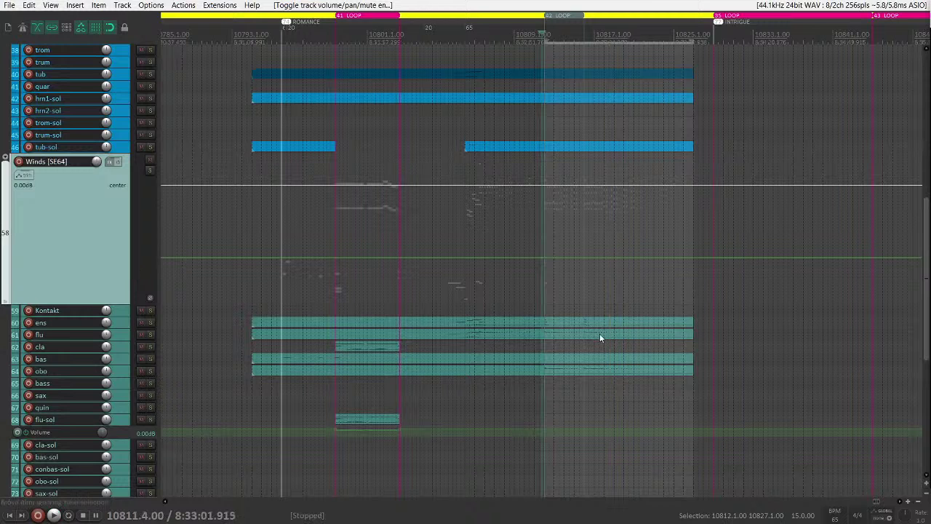
pyautogui.click(600, 335)
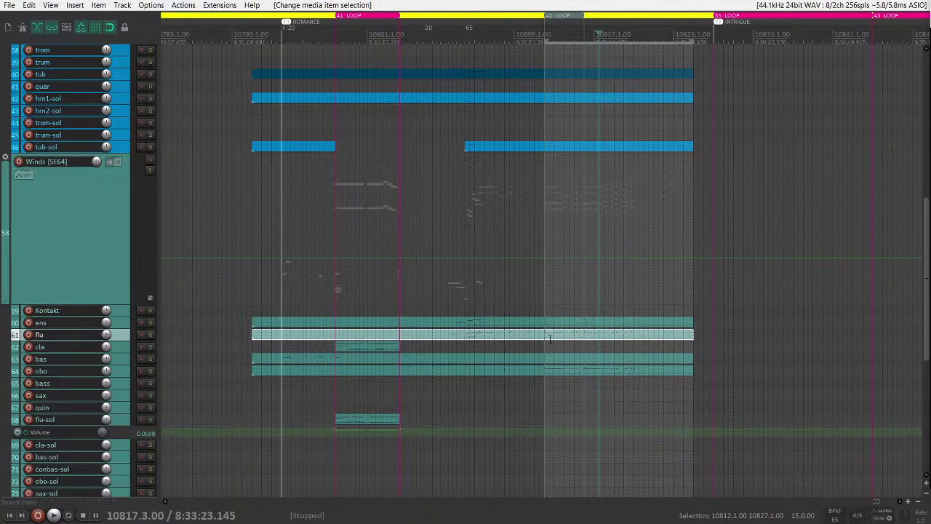
pyautogui.press('s')
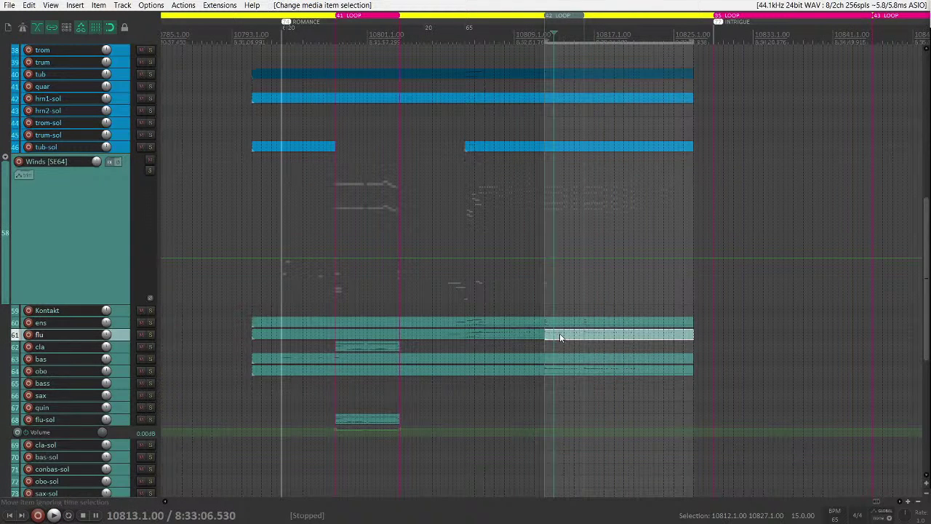
pyautogui.press('z')
pyautogui.scroll(5, 560, 334)
# - Compare the passage with the split flute item playing and temporarily muted
pyautogui.press('space')
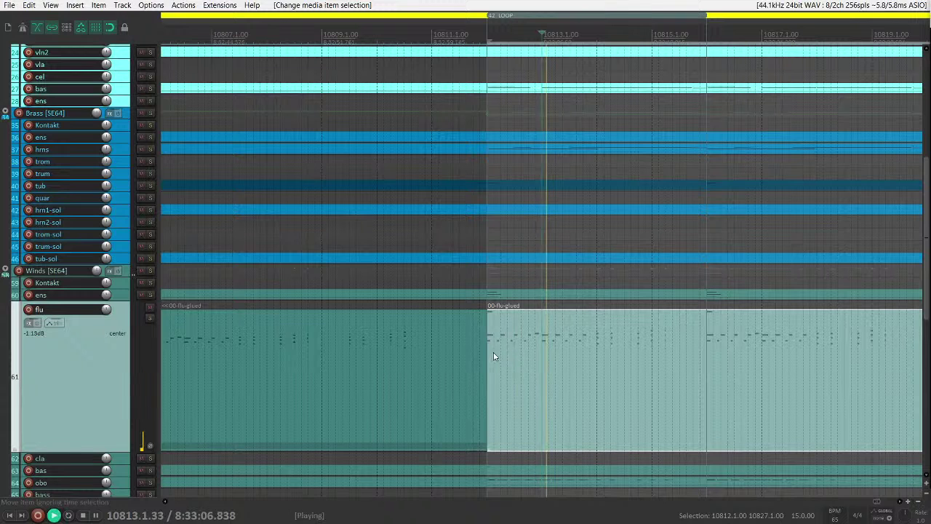
pyautogui.click(521, 356)
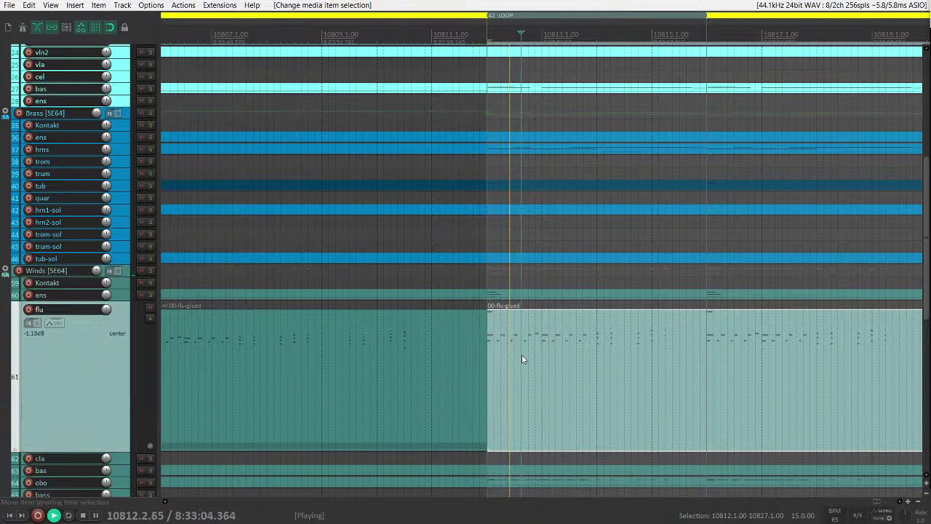
pyautogui.press('space')
pyautogui.press('m')
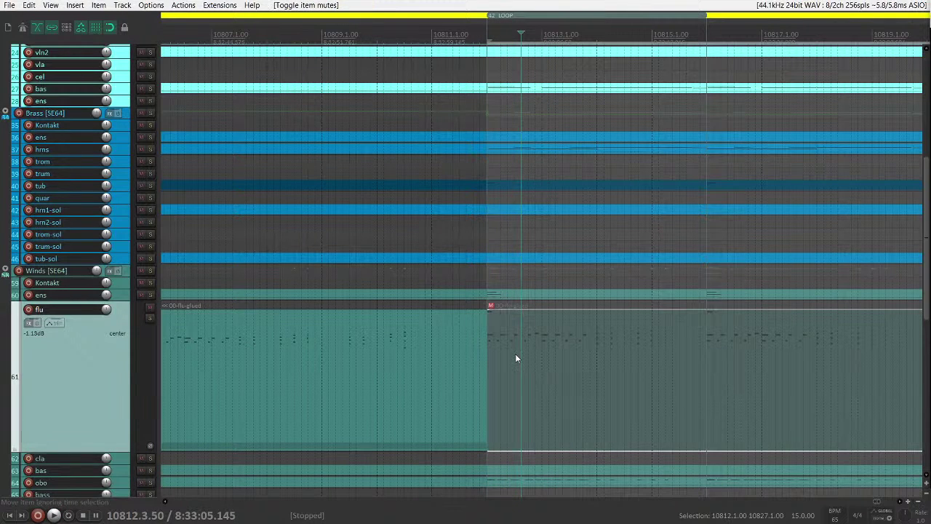
pyautogui.press('space')
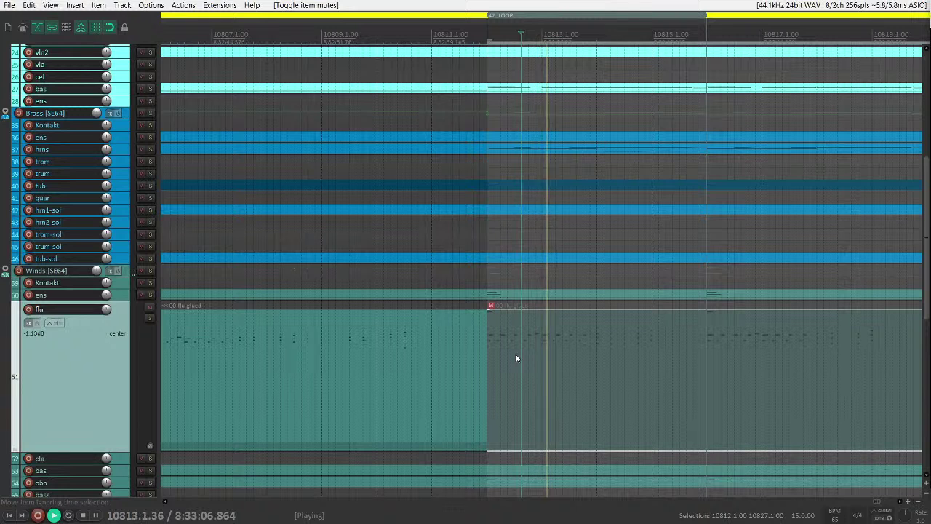
pyautogui.press('space')
pyautogui.press('m')
# - Open the split flute item in the inline editor and collapse its Off Velocity lane to make room for the notes
pyautogui.doubleClick(516, 353)
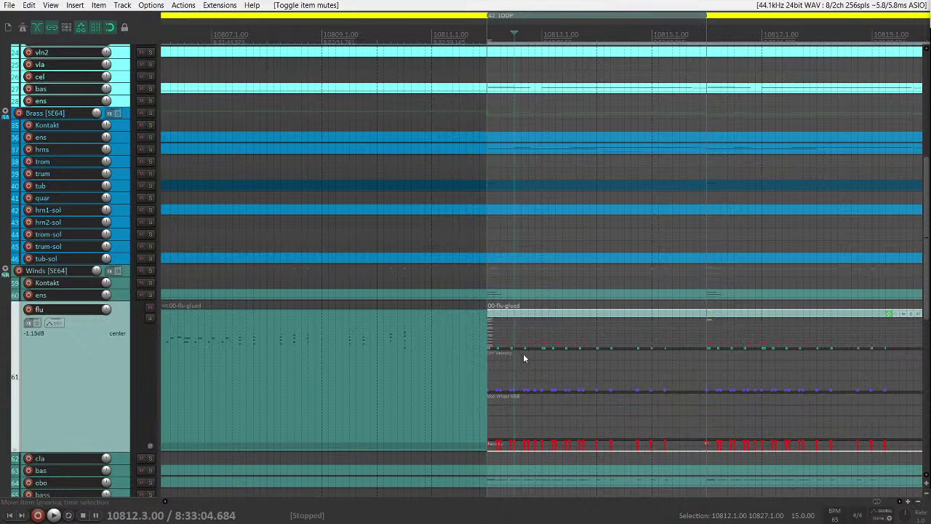
pyautogui.scroll(2, 445, 357)
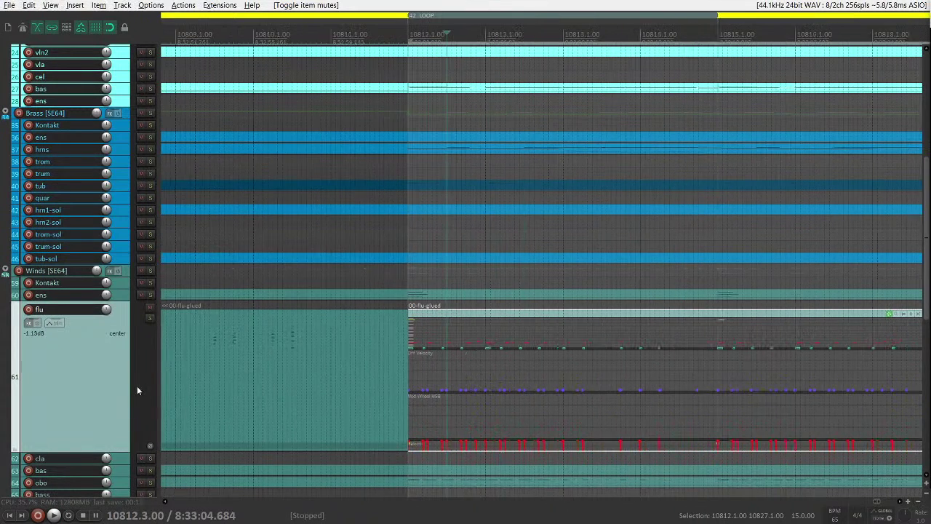
pyautogui.moveTo(384, 347); pyautogui.dragTo(439, 362)
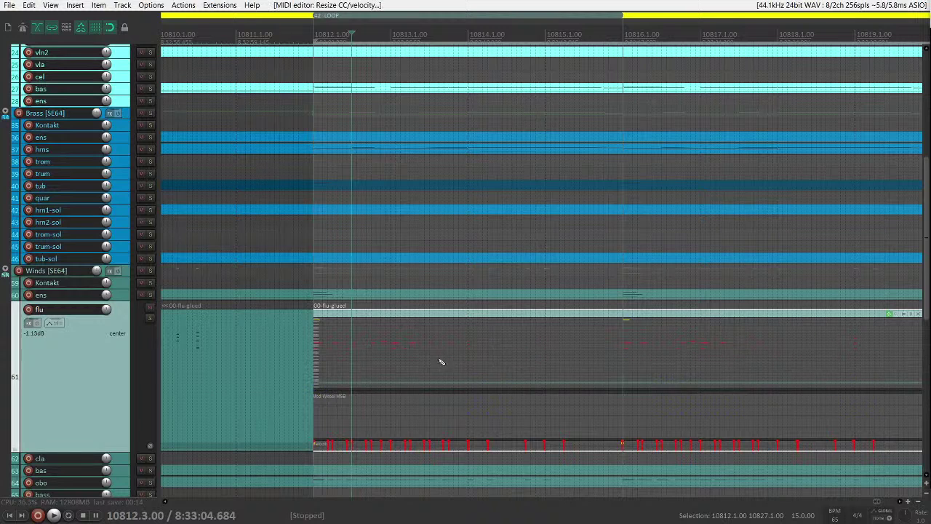
# - Lower the velocities of the flute notes in the item starting at 10812.1.00
pyautogui.scroll(-4, 465, 357)
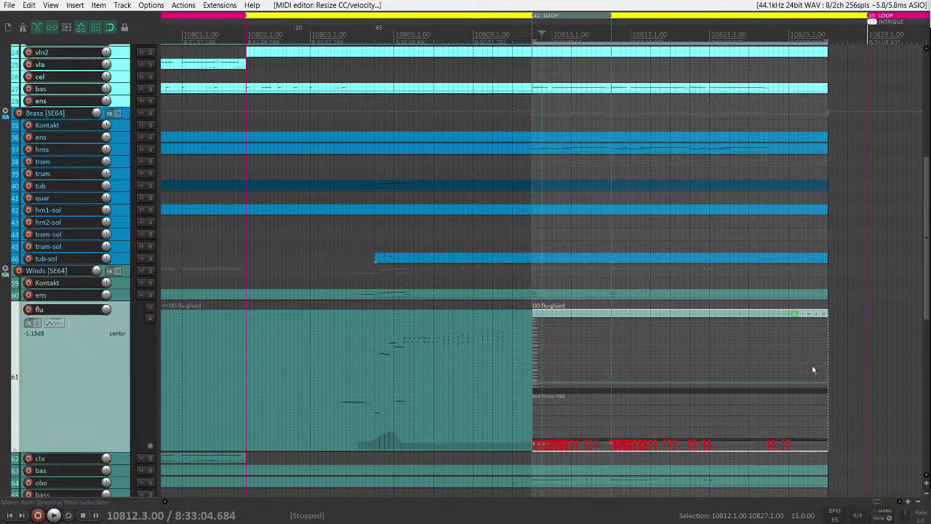
pyautogui.scroll(6, 551, 339)
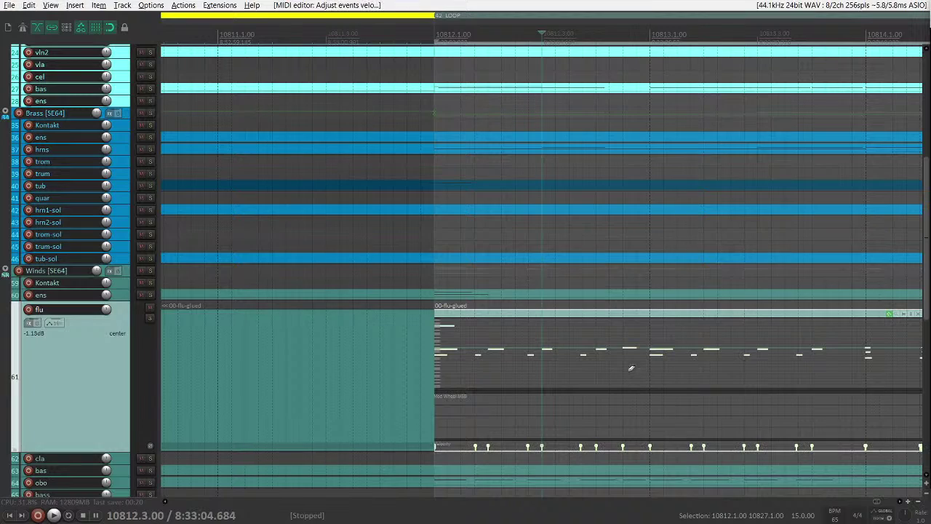
pyautogui.scroll(-3, 631, 368)
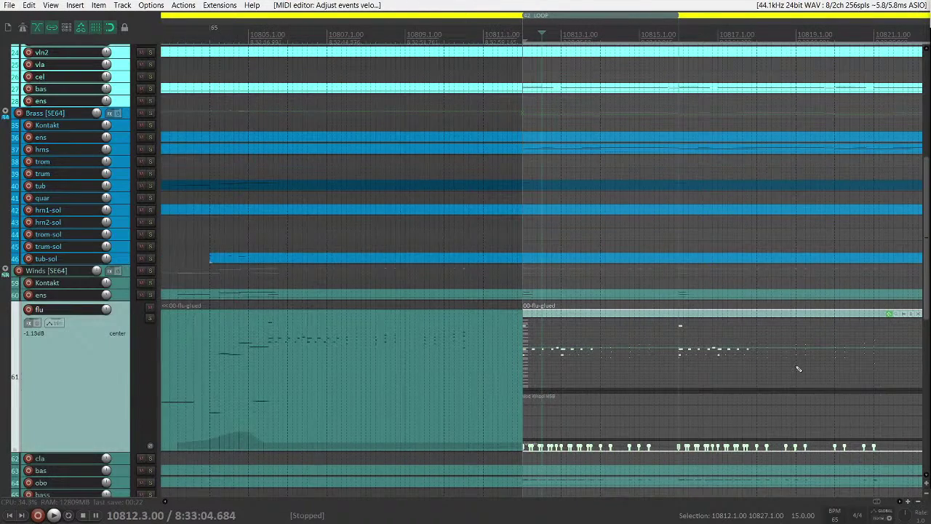
pyautogui.scroll(-1, 798, 369)
pyautogui.moveTo(806, 380); pyautogui.dragTo(548, 352)
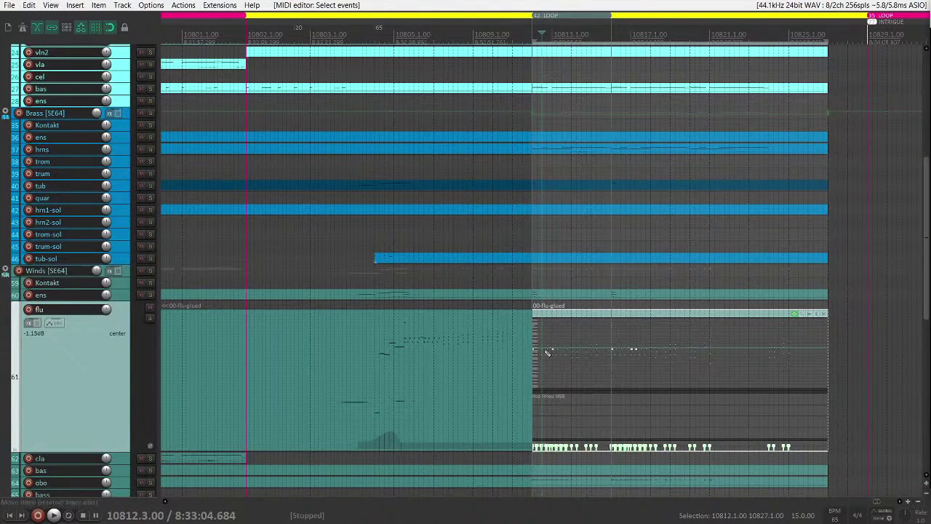
# - Maximize the flu track, select the flute part without the high notes at the phrase starts, and transpose it down one octave
pyautogui.press('`')
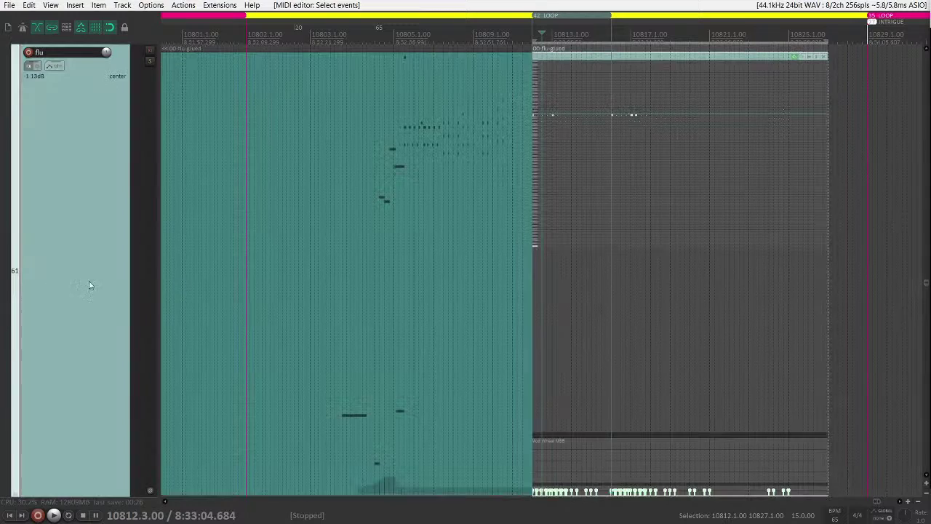
pyautogui.scroll(3, 642, 276)
pyautogui.scroll(4, 574, 237)
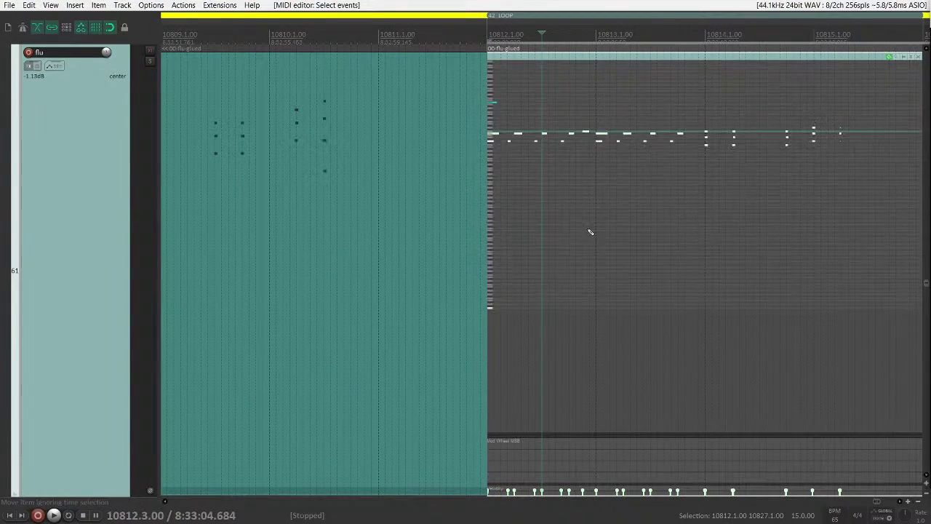
pyautogui.scroll(-3, 617, 237)
pyautogui.hscroll(3, 649, 252)
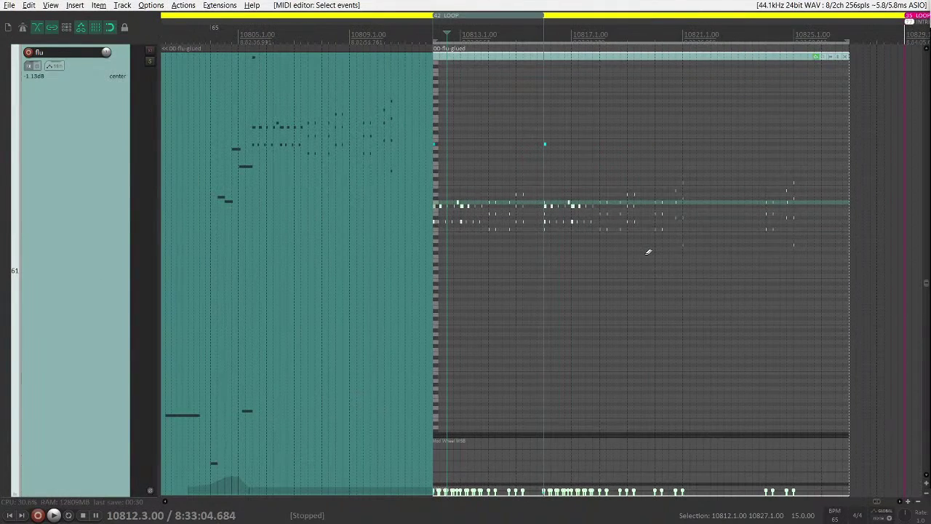
pyautogui.press('Down')
pyautogui.press('Down')
pyautogui.press('Down')
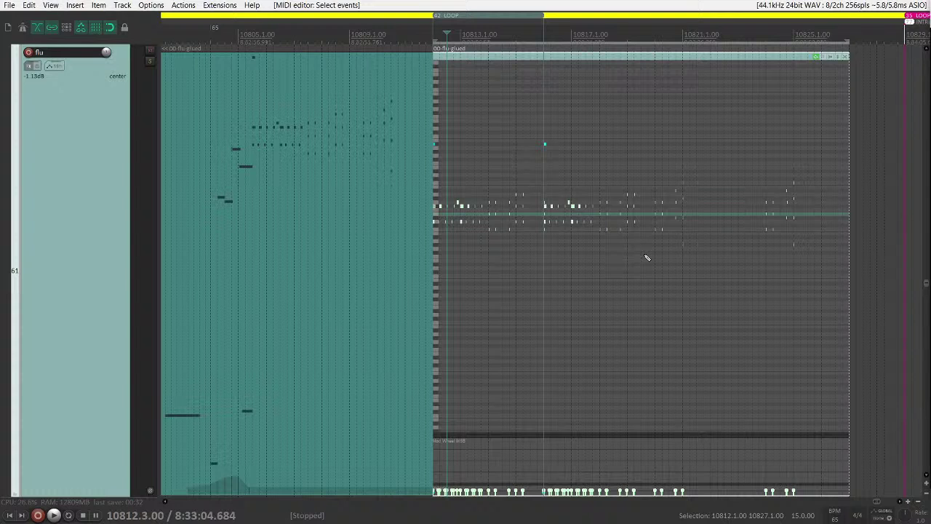
pyautogui.moveTo(824, 274); pyautogui.dragTo(393, 168)
pyautogui.press('Down')
pyautogui.press('Down')
pyautogui.press('Down')
pyautogui.press('Down')
pyautogui.press('Down')
pyautogui.press('Down')
pyautogui.press('Down')
pyautogui.press('Down')
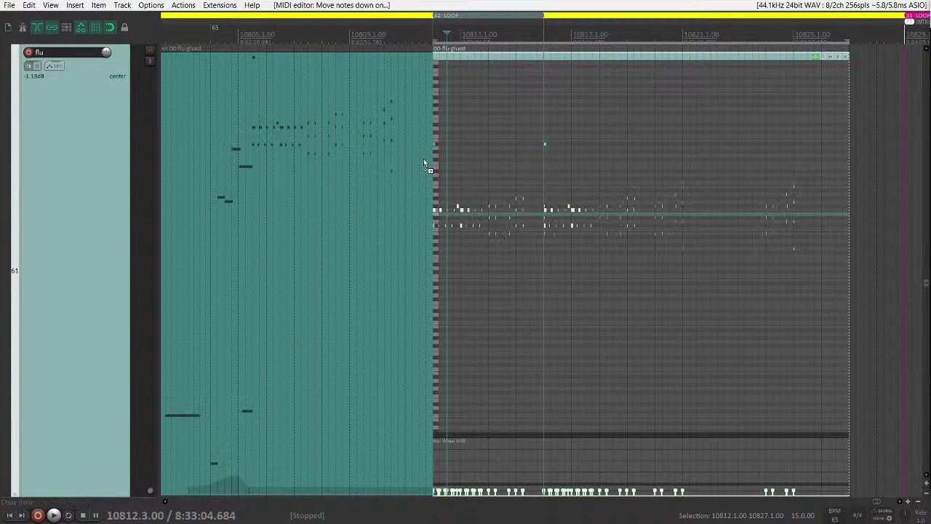
pyautogui.press('Down')
pyautogui.press('Down')
pyautogui.press('Down')
pyautogui.press('Down')
# - Play the transposed passage, return to the full track list, and mute the ens track in the Winds folder
pyautogui.press('space')
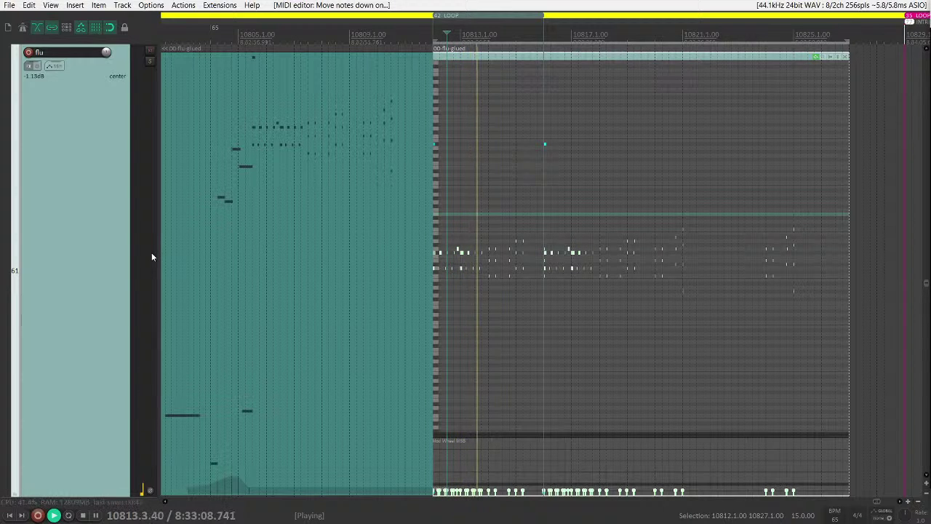
pyautogui.scroll(-3, 151, 254)
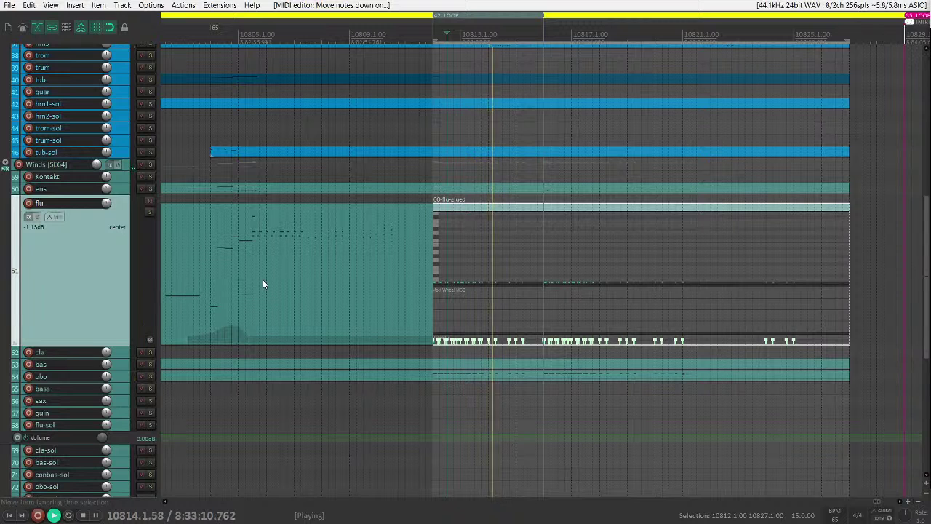
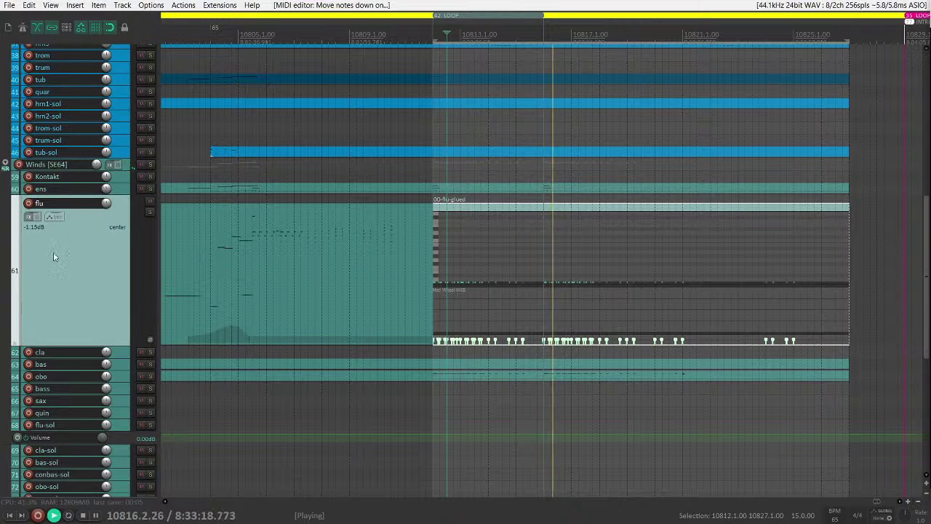
pyautogui.scroll(4, 59, 252)
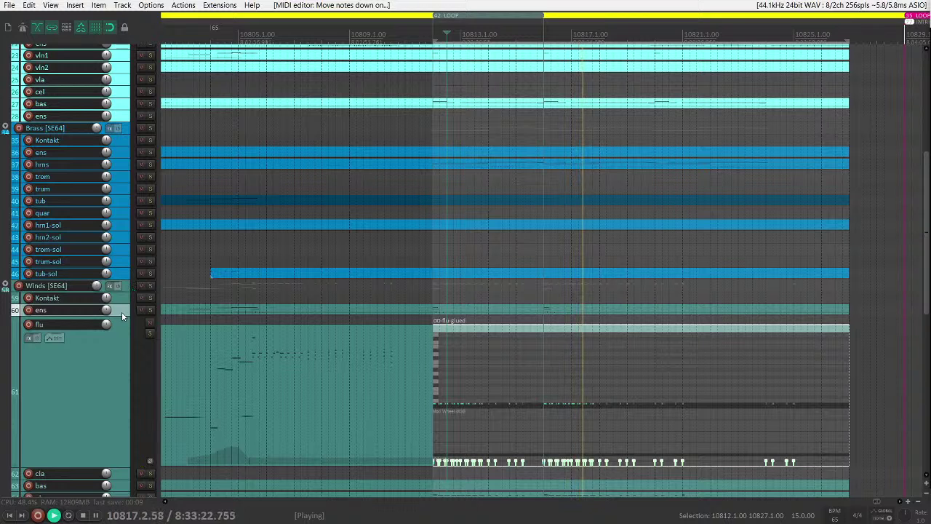
pyautogui.press('F5')
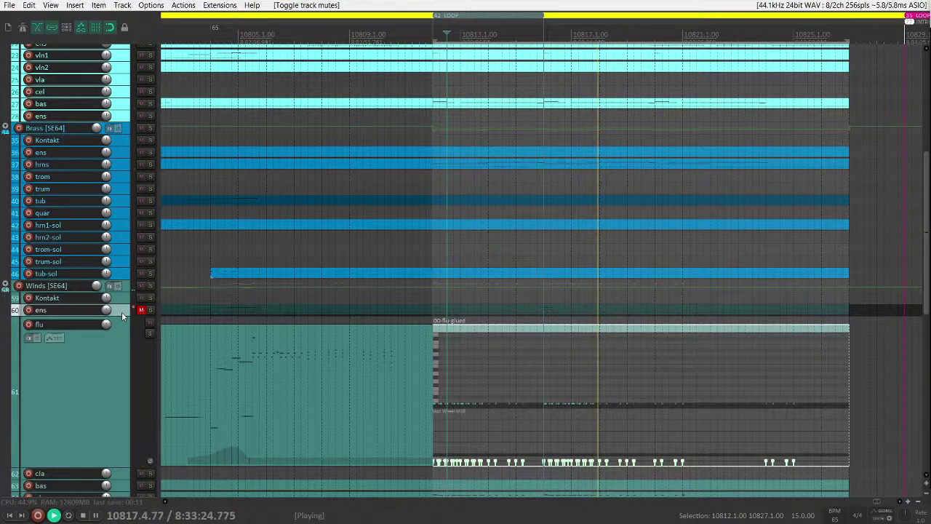
# - Unmute the Winds ens track, and mute and unmute the brass hrn1-sol and hrns tracks during playback to compare them
pyautogui.press('F5')
pyautogui.click(119, 226)
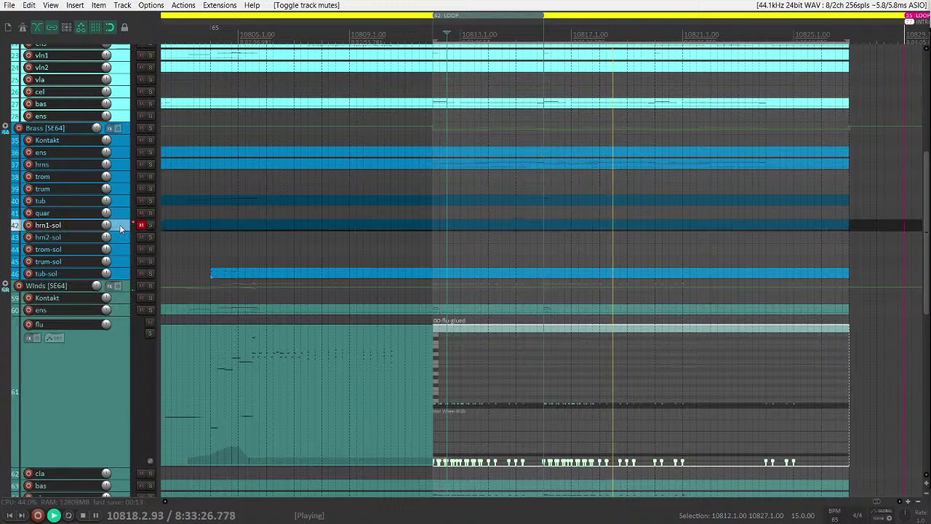
pyautogui.press('F5')
pyautogui.press('F5')
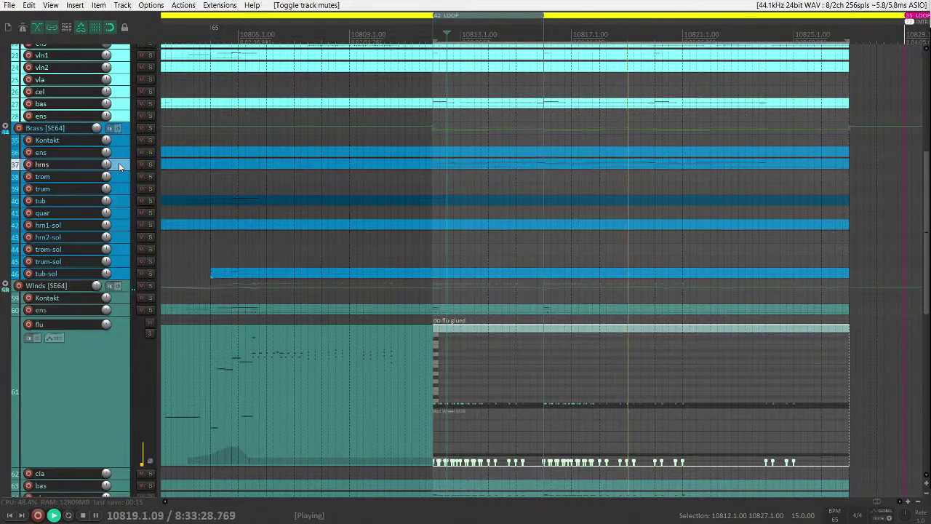
# - Inspect the hrn1-sol and strings bas tracks at maximized height, stop playback, and return to the full track list
pyautogui.scroll(2, 119, 159)
pyautogui.press('`')
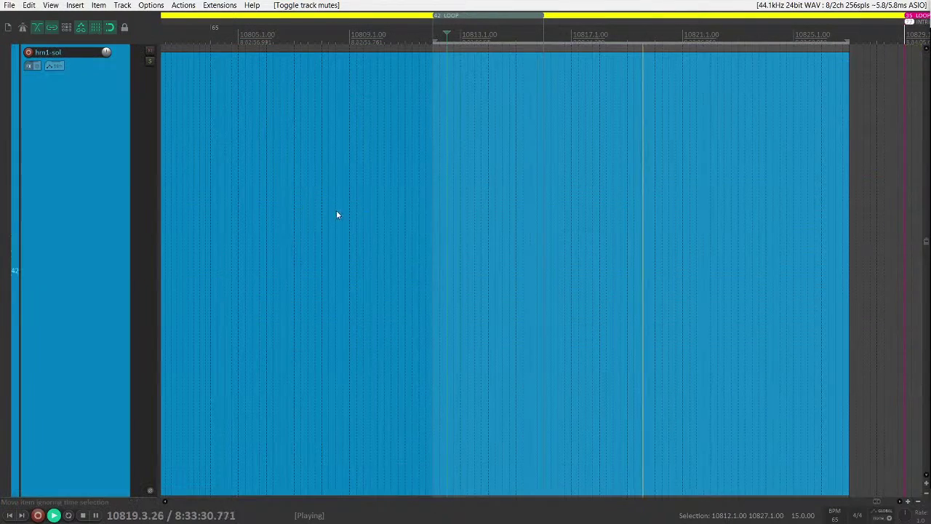
pyautogui.scroll(6, 54, 211)
pyautogui.scroll(9, 54, 211)
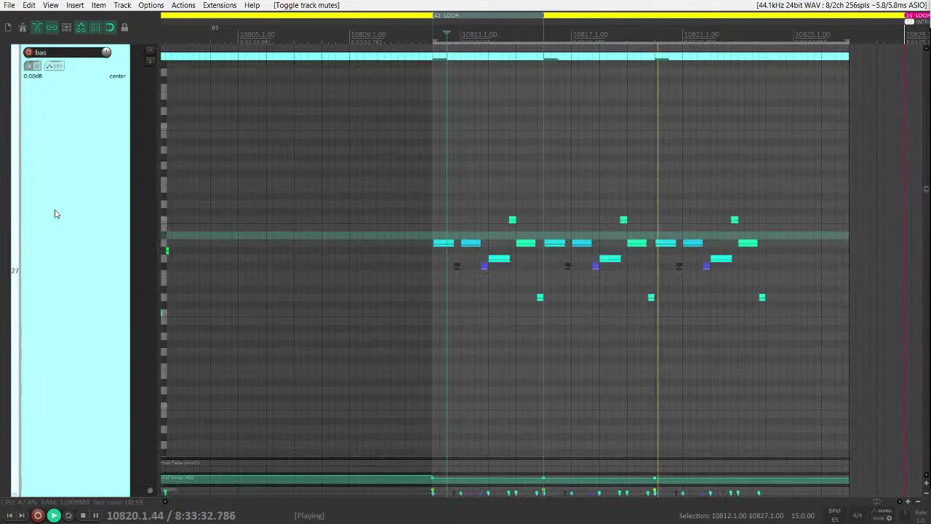
pyautogui.press('space')
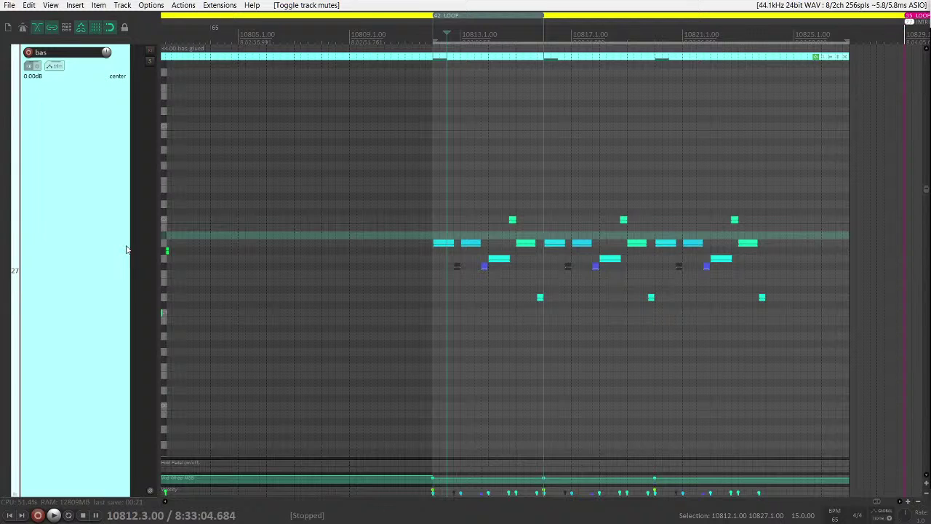
pyautogui.press('`')
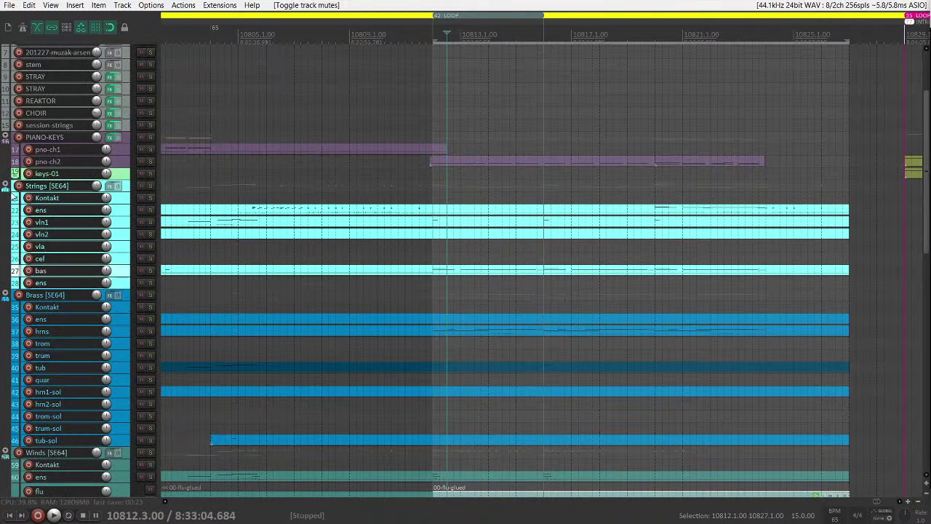
# - Show the Strings folder's volume envelope, lower it across the time selection from 10812.1.00 to 10827.1.00, and play the lead-in
pyautogui.press('v')
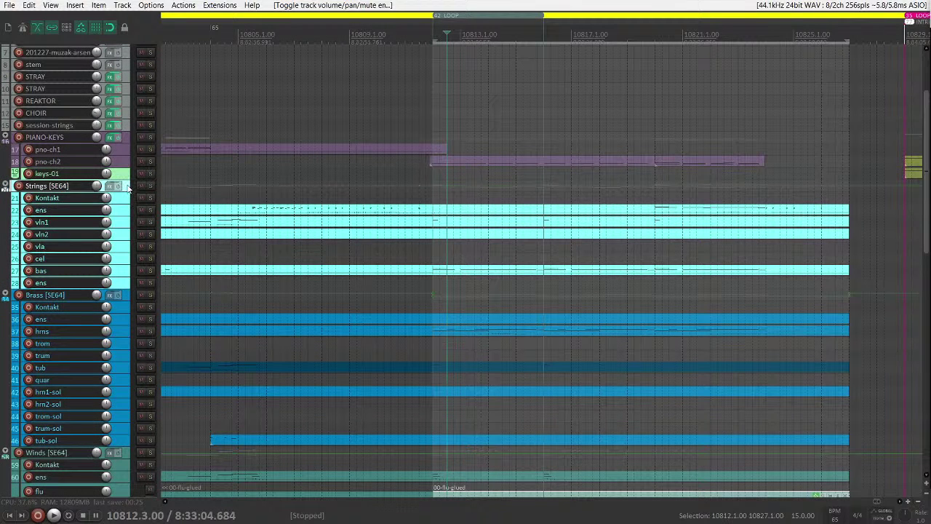
pyautogui.doubleClick(127, 189)
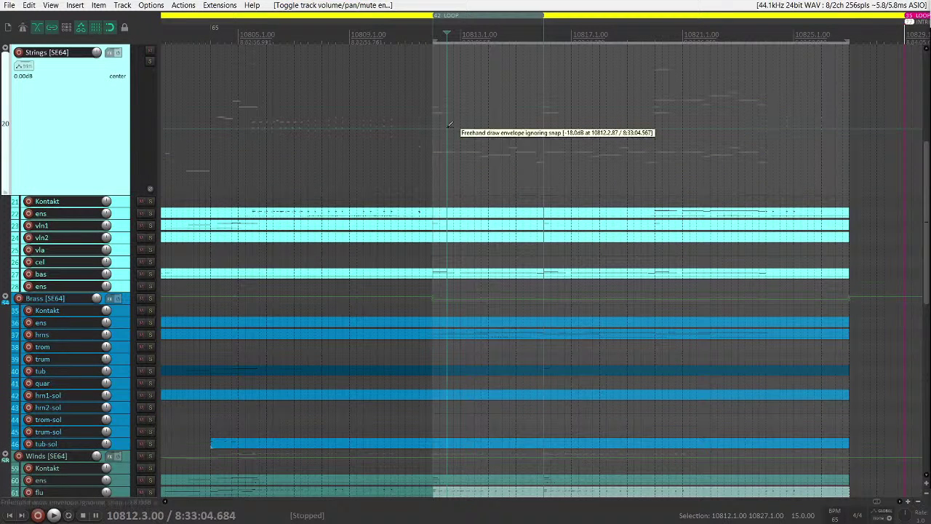
pyautogui.moveTo(461, 134); pyautogui.dragTo(418, 146)
pyautogui.press('space')
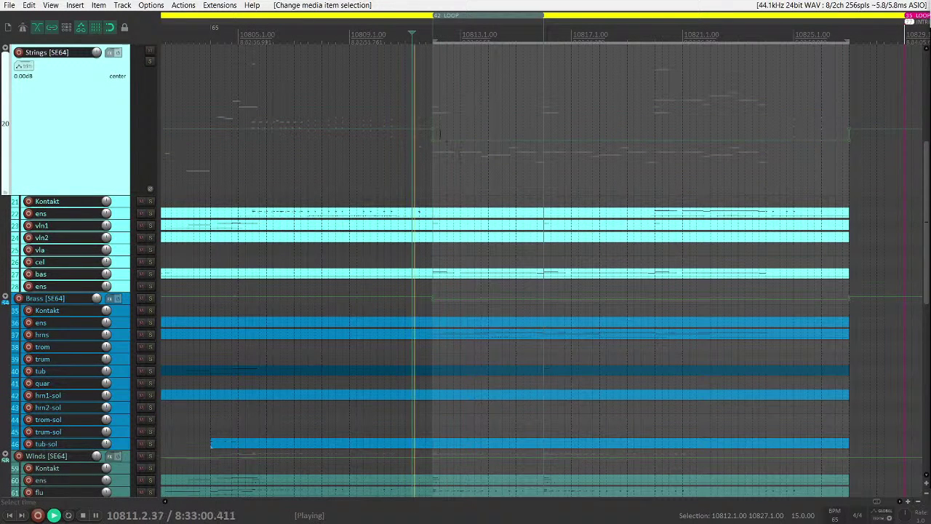
# - Turn the start of the Strings volume dip into a short ramp, fine-tune the lowered level, and return to the full track list
pyautogui.click(430, 132)
pyautogui.keyDown('alt'); pyautogui.click(431, 131); pyautogui.keyUp('alt')
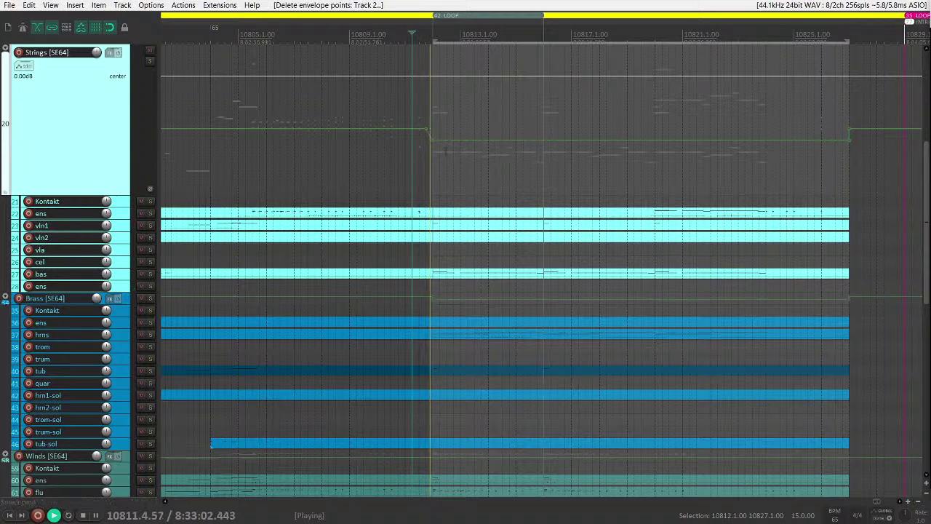
pyautogui.moveTo(465, 140)
pyautogui.mouseDown()
pyautogui.moveTo(465, 157)
pyautogui.moveTo(468, 142)
pyautogui.mouseUp()
pyautogui.press('`')
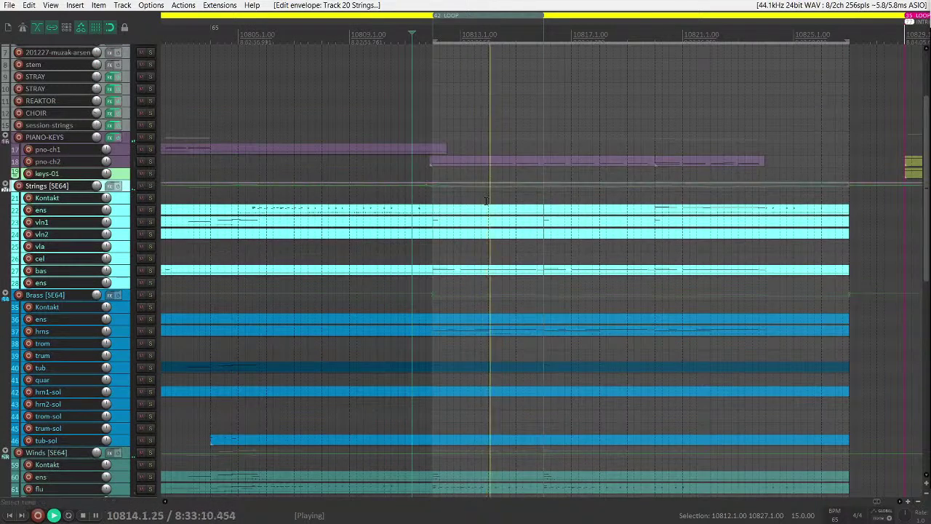
# - Mute the bas item in the Strings folder while the ROMANCE cue plays
pyautogui.scroll(-2, 486, 201)
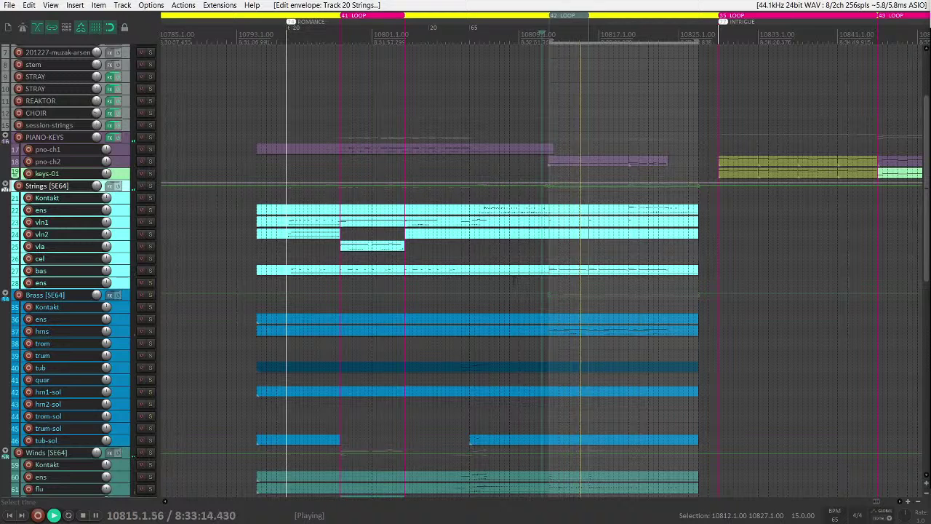
pyautogui.click(580, 274)
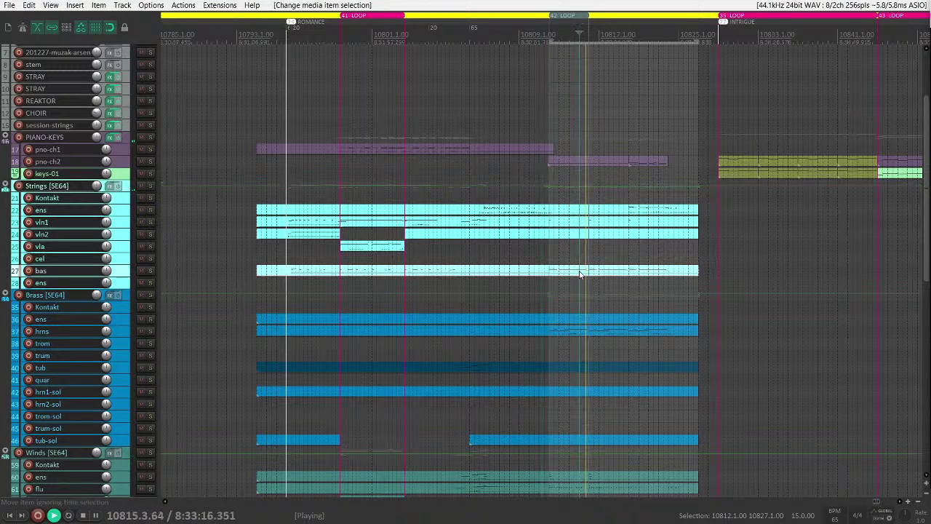
pyautogui.press('u')
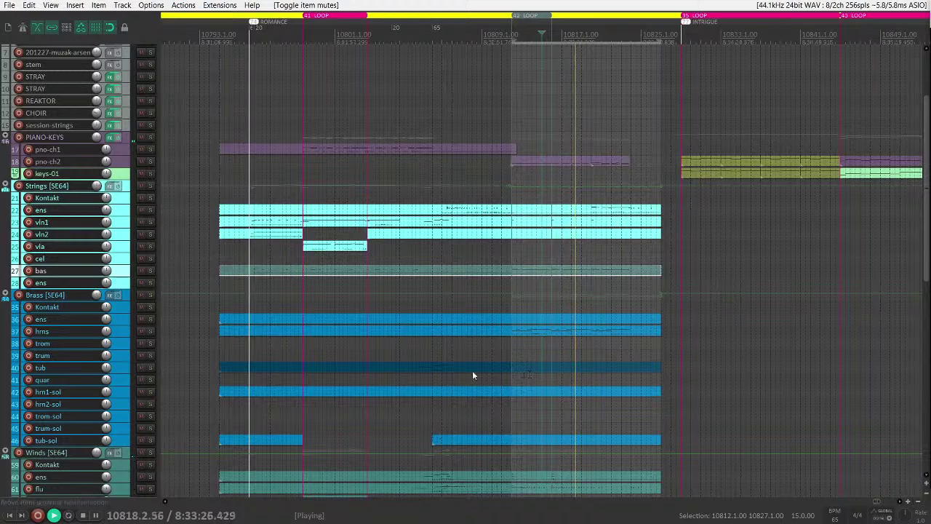
# - Mute the flu item that starts at the 42 LOOP region, comparing it with an undo and redo
pyautogui.scroll(-5, 557, 333)
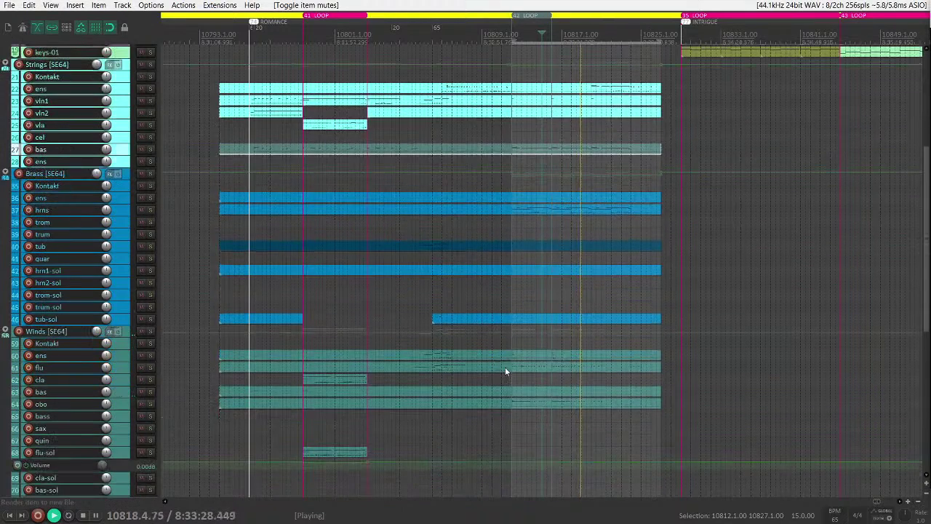
pyautogui.click(571, 367)
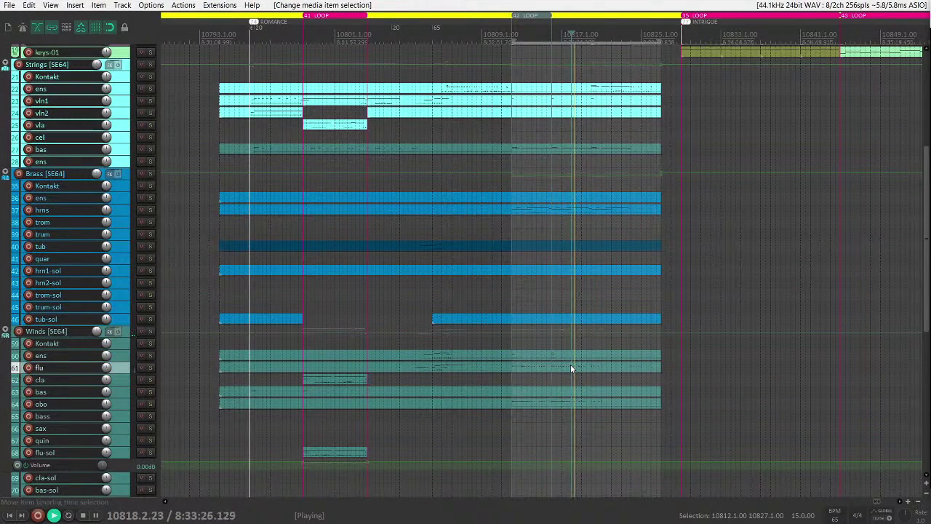
pyautogui.press('u')
pyautogui.hotkey('ctrl', 'z')
pyautogui.hotkey('ctrl', 'shift', 'z')
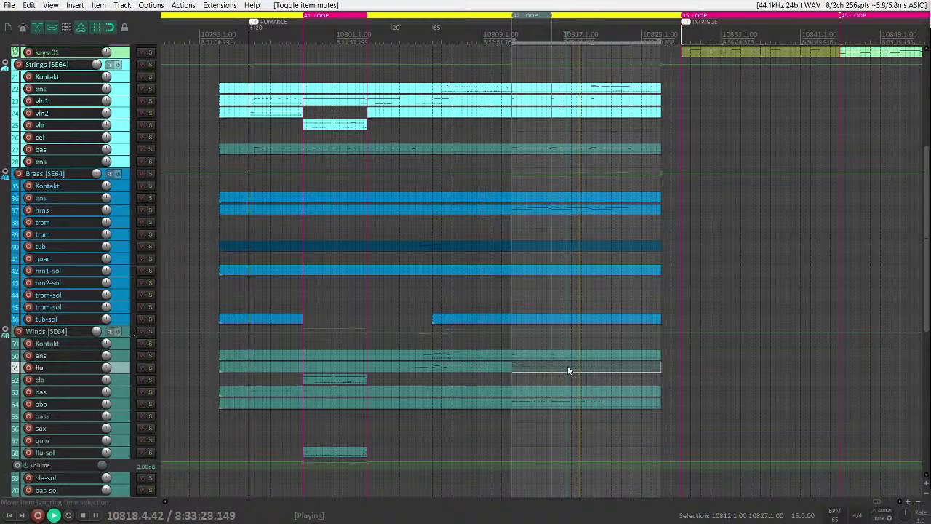
# - Mute and unmute the obo item in the Winds folder to hear the difference, and stop playback
pyautogui.click(569, 402)
pyautogui.press('u')
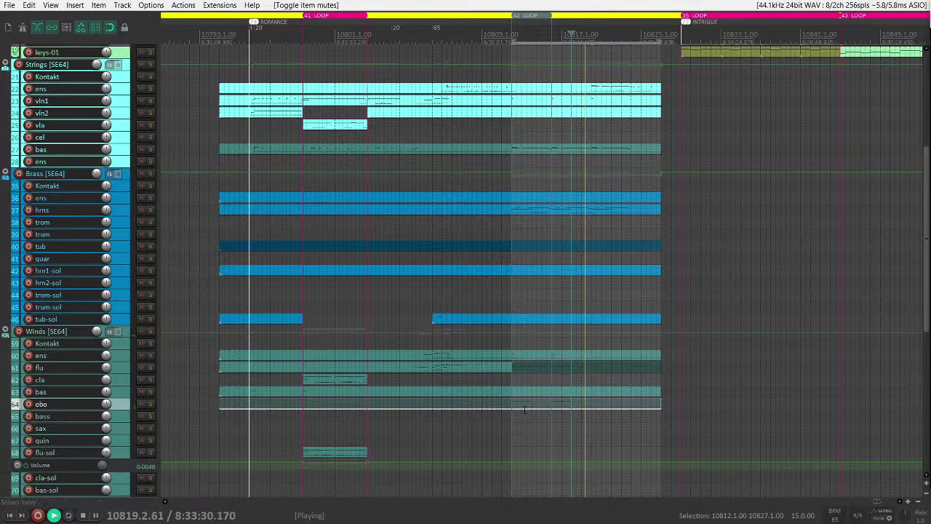
pyautogui.press('u')
pyautogui.press('space')
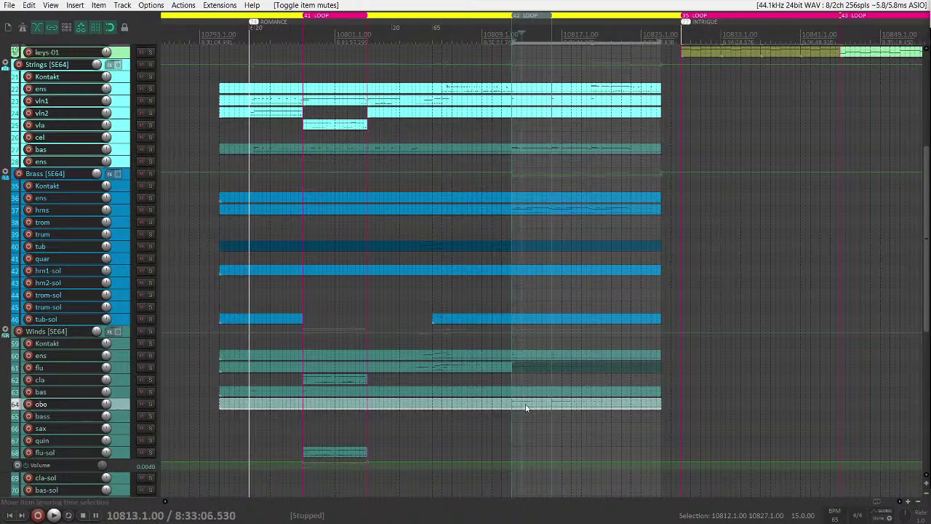
# - Maximize the obo track, select all its notes in the inline editor, and lower their velocities
pyautogui.scroll(5, 527, 408)
pyautogui.scroll(5, 526, 408)
pyautogui.scroll(-5, 110, 325)
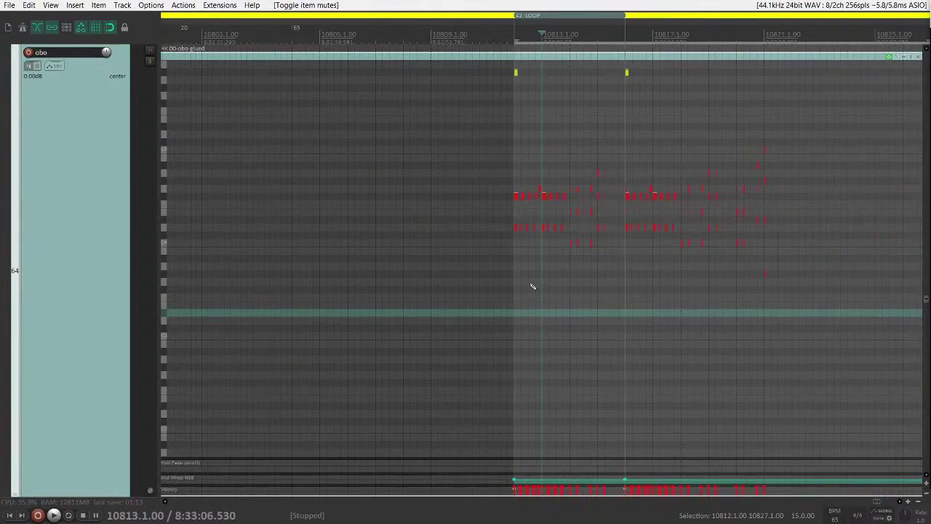
pyautogui.doubleClick(584, 165)
pyautogui.moveTo(531, 191); pyautogui.dragTo(529, 214)
pyautogui.scroll(-5, 491, 217)
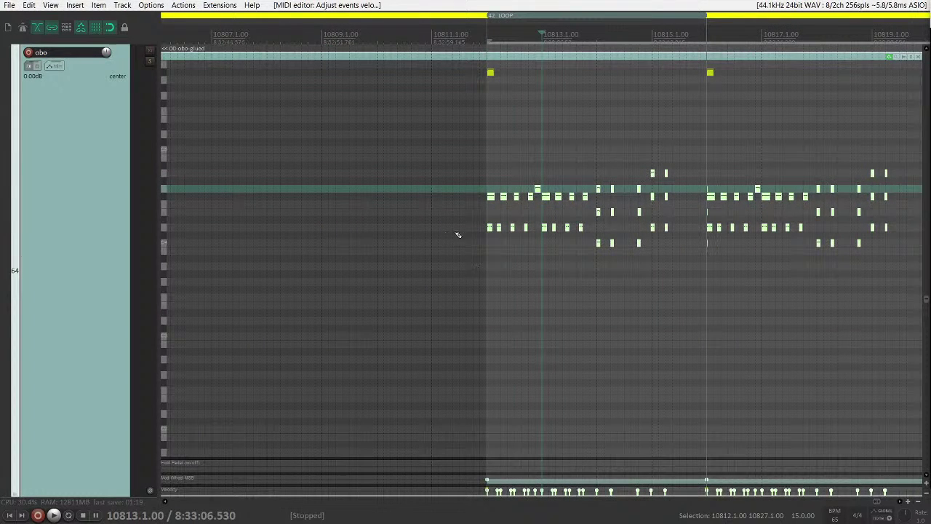
# - Mute the upper oboe notes in both phrases, leaving the lowest voice, play from the phrase start, and return to the full track list
pyautogui.moveTo(538, 206); pyautogui.dragTo(634, 218)
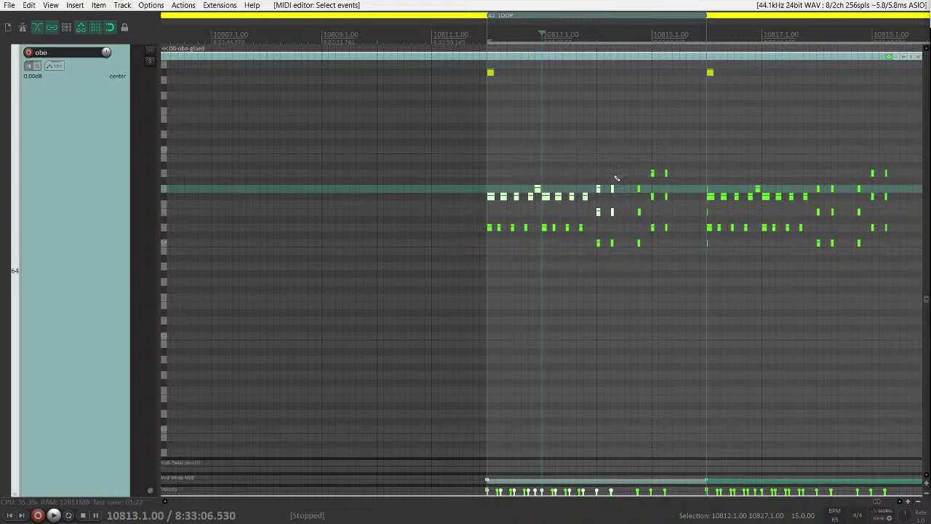
pyautogui.moveTo(478, 137); pyautogui.dragTo(899, 224)
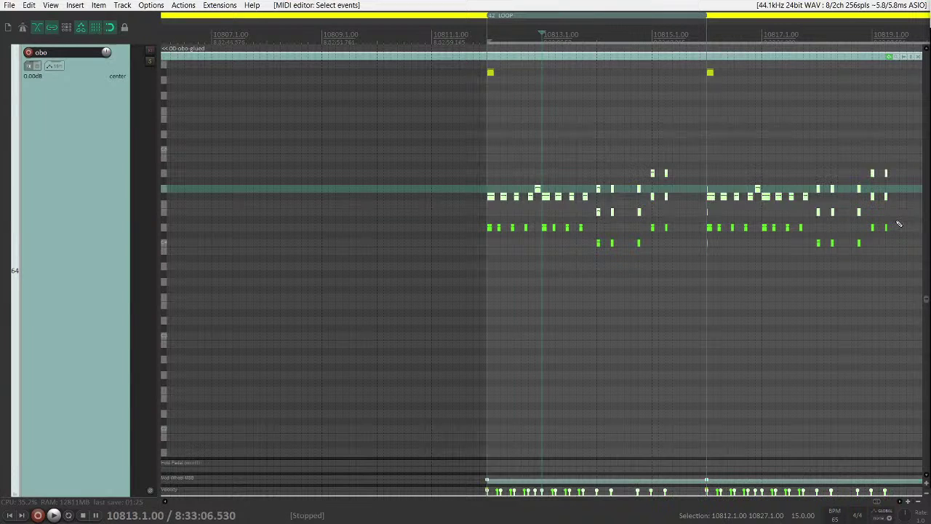
pyautogui.press('space')
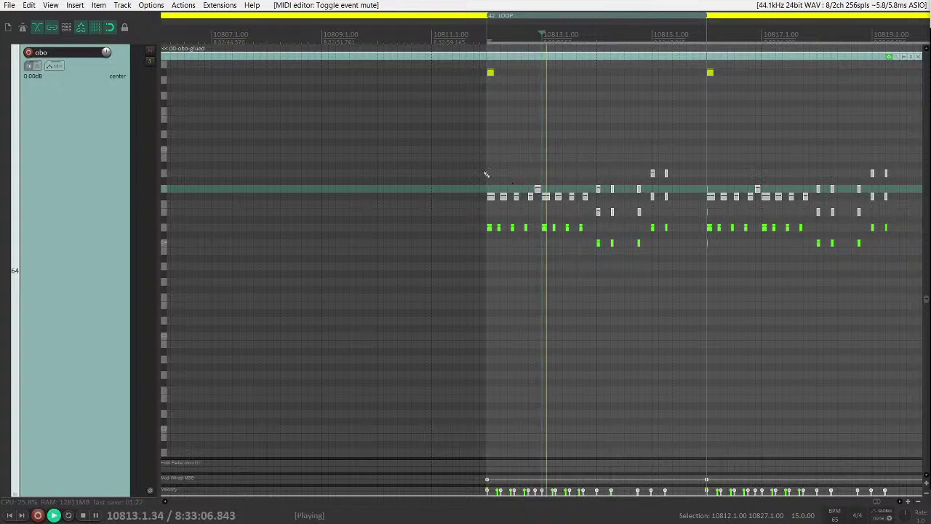
pyautogui.click(484, 173)
pyautogui.press('space')
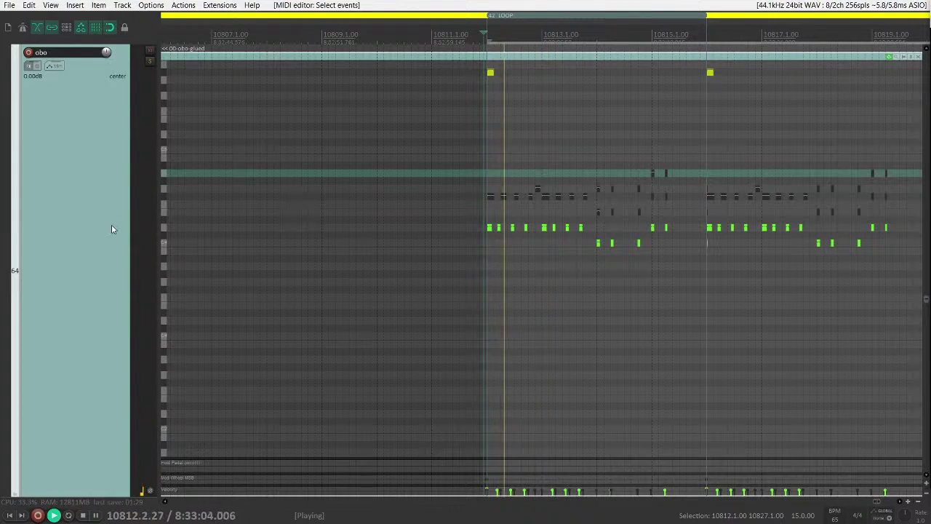
pyautogui.press('Escape')
# - Split the vln1 item after its first long note at 10812.1.00 and mute the short piece holding that note
pyautogui.scroll(6, 81, 246)
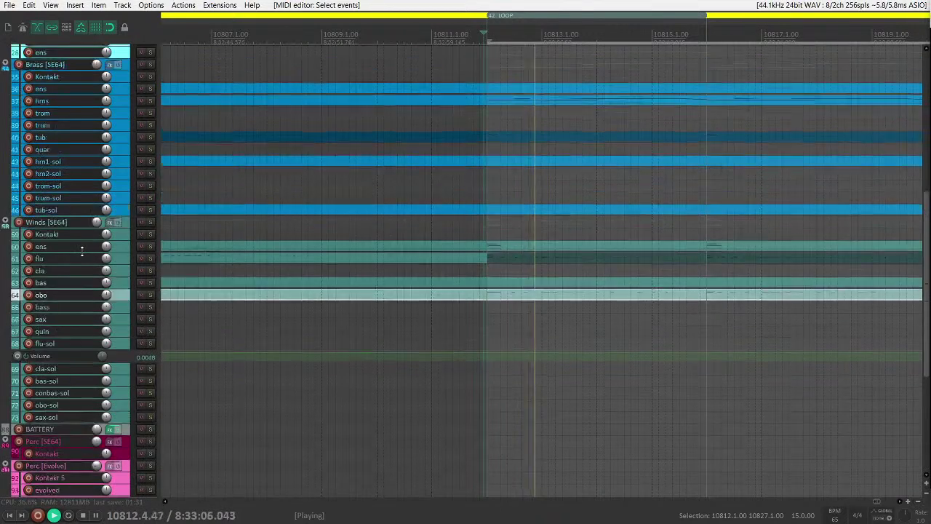
pyautogui.scroll(2, 549, 181)
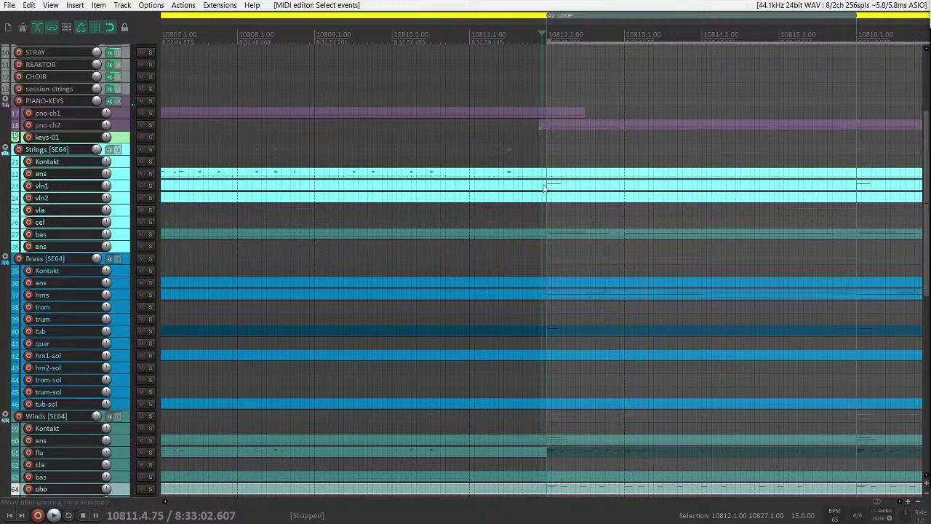
pyautogui.click(545, 187)
pyautogui.scroll(3, 544, 190)
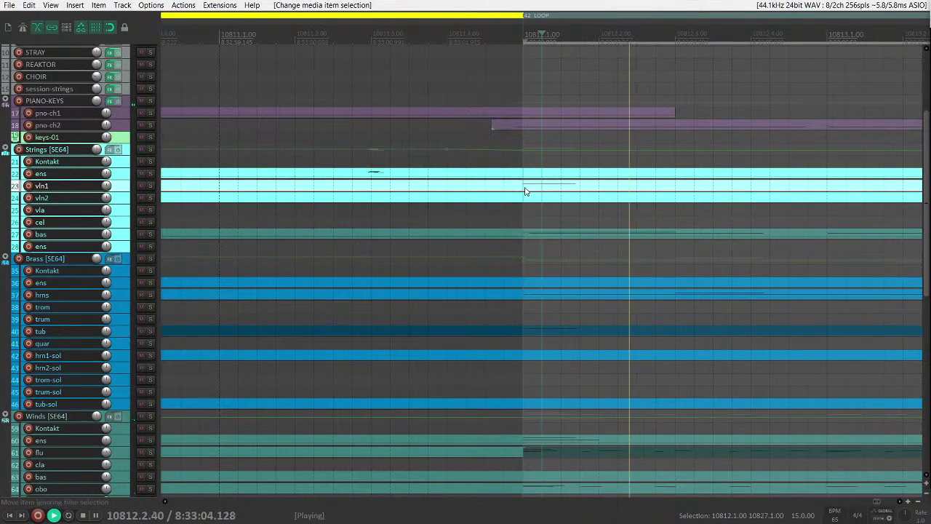
pyautogui.press('s')
pyautogui.press('space')
pyautogui.click(559, 189)
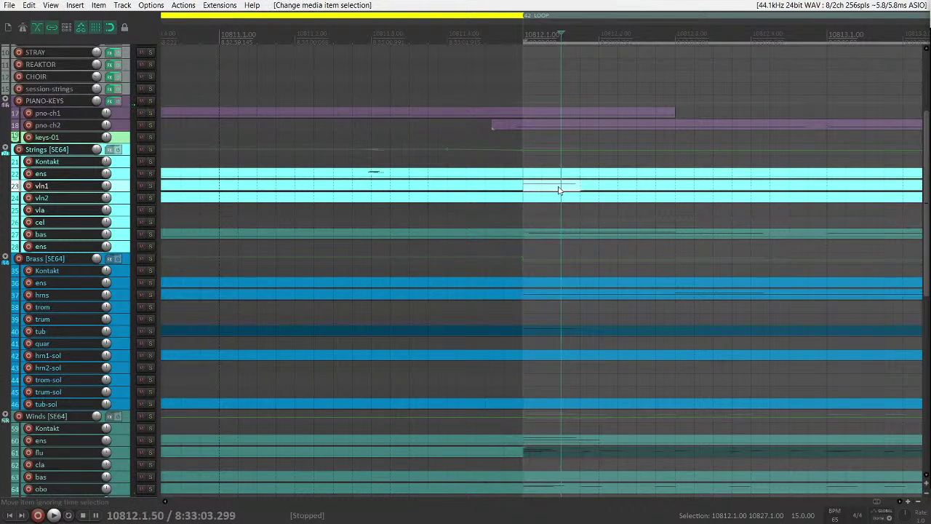
pyautogui.press('u')
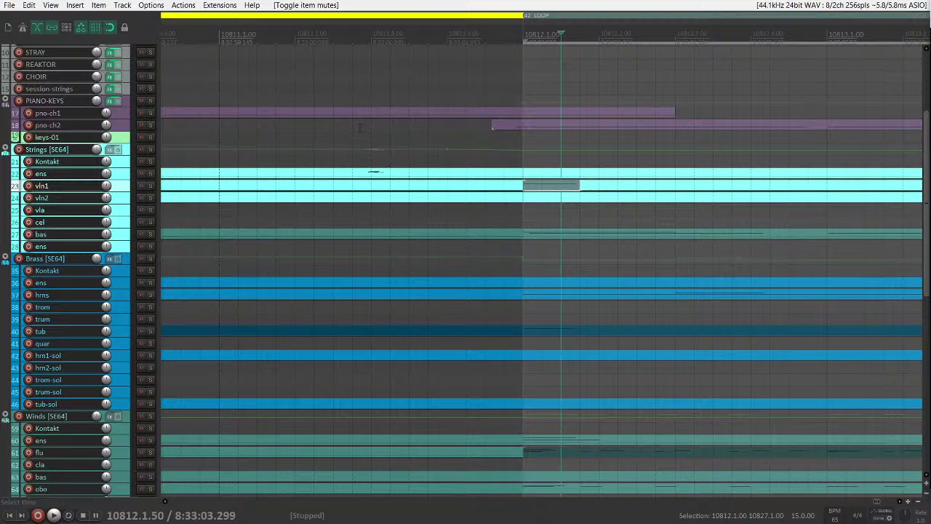
# - Play the transition into 10812.1.00 twice to check the balance at the start of the 42 LOOP region
pyautogui.click(360, 128)
pyautogui.press('space')
pyautogui.scroll(-5, 359, 128)
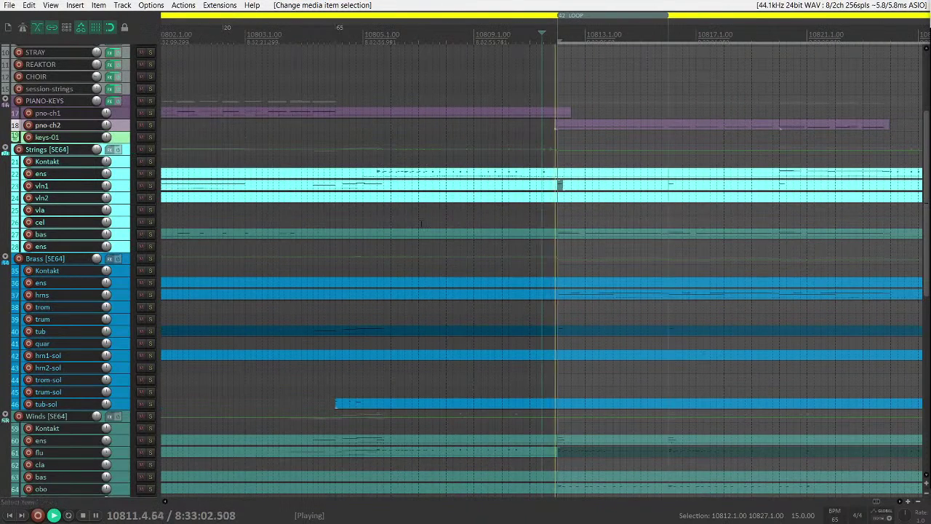
pyautogui.press('space')
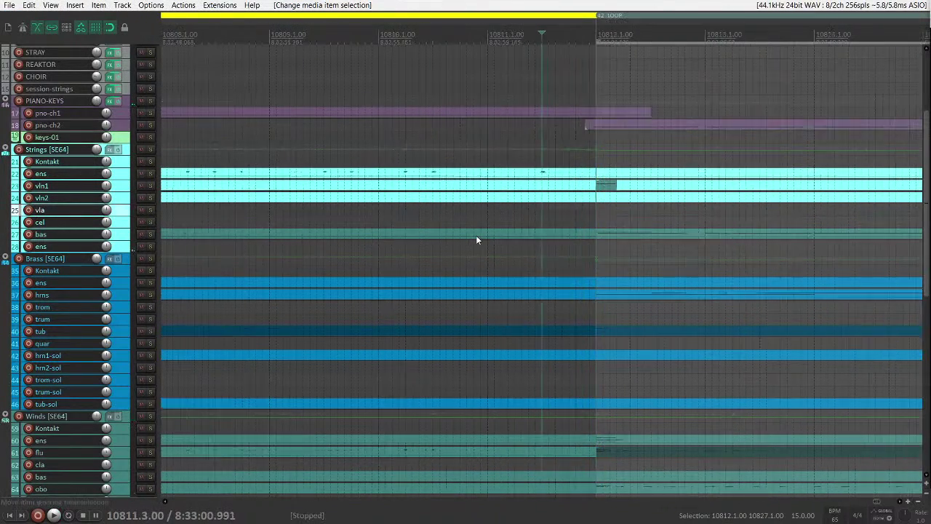
pyautogui.scroll(3, 477, 240)
pyautogui.press('space')
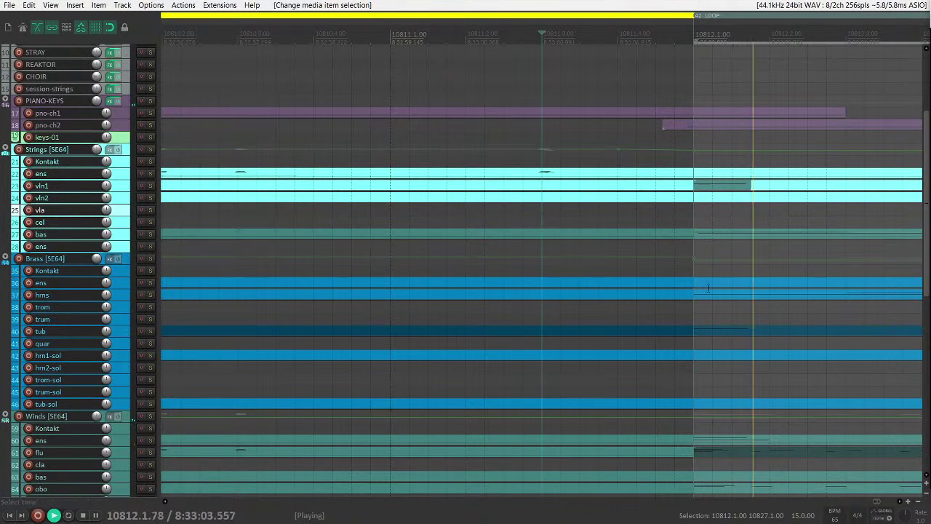
pyautogui.press('space')
# - Add a point to the Brass folder's volume envelope just before 10812.1.00 and delete the unneeded neighbouring point to soften the dip
pyautogui.click(675, 259)
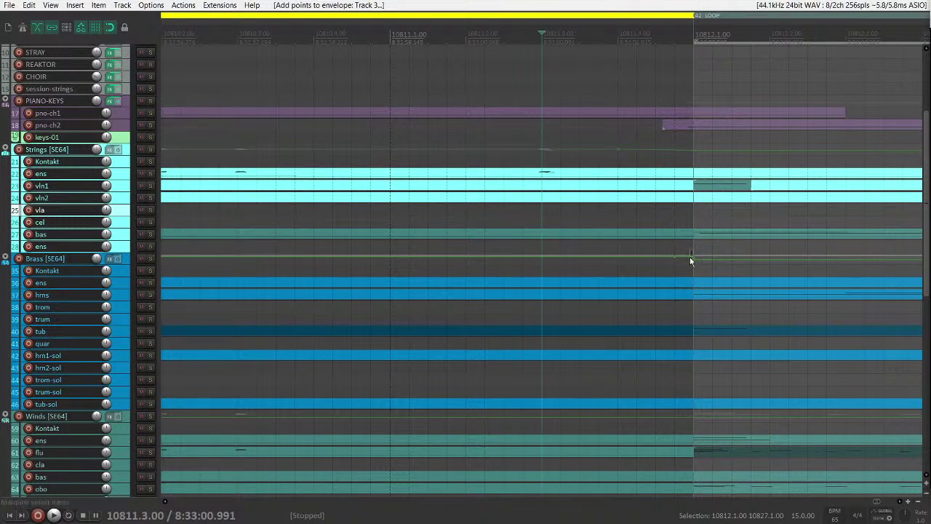
pyautogui.press('Delete')
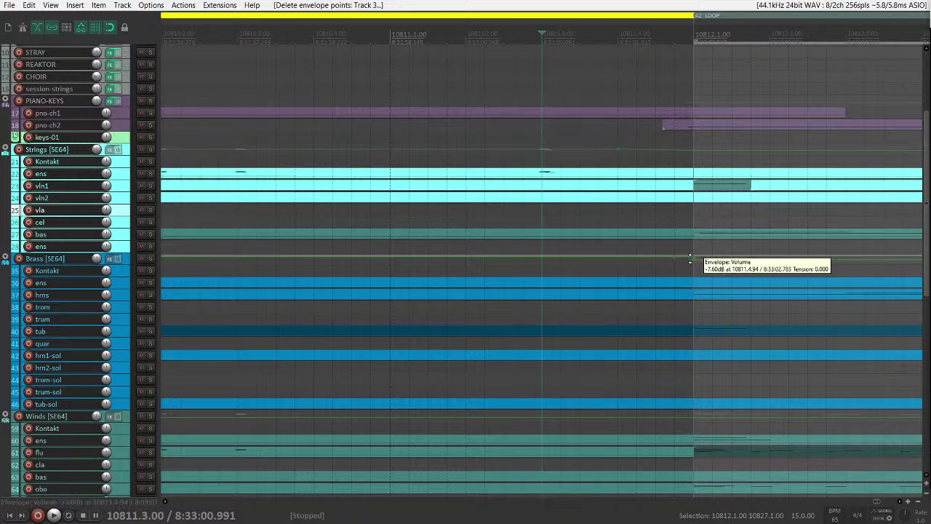
# - Play from just before 10812.1.00, then solo the hrns track with the Brass folder briefly and clear the solo
pyautogui.click(688, 259)
pyautogui.press('space')
pyautogui.press('space')
pyautogui.click(692, 299)
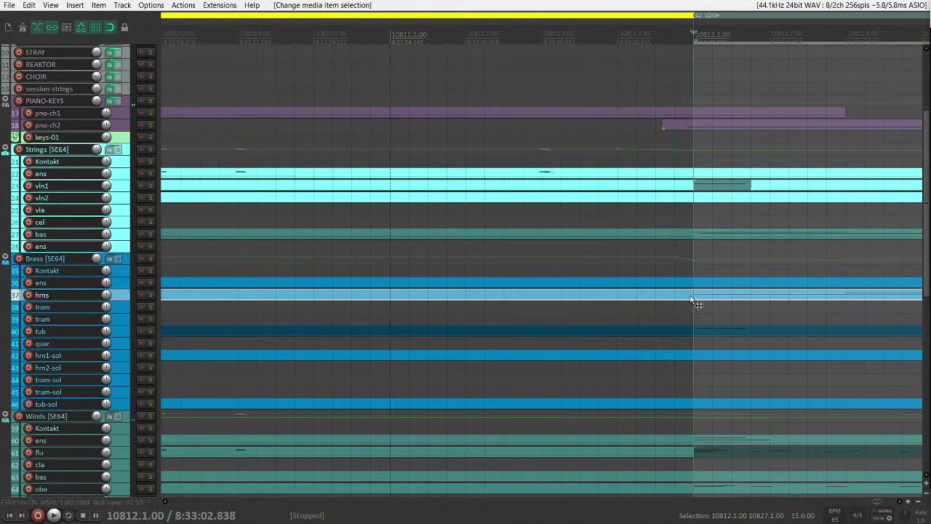
pyautogui.press('F6')
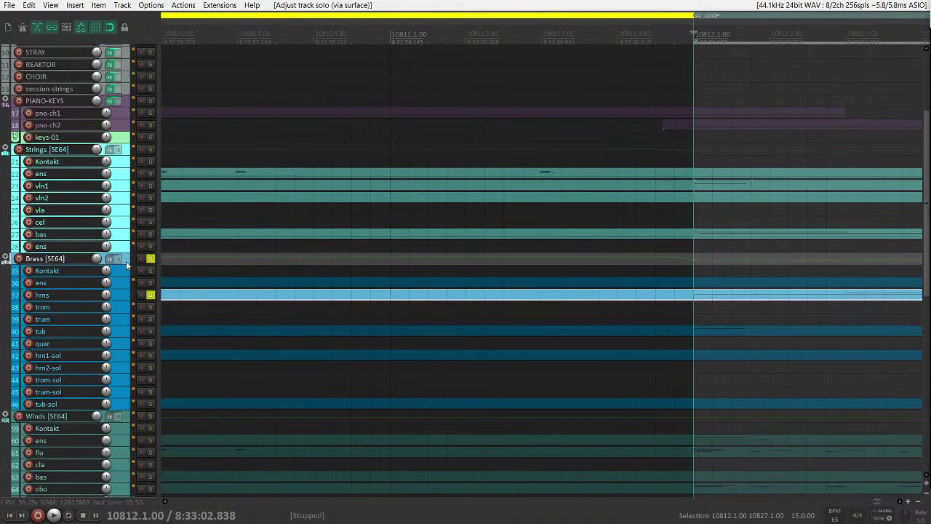
pyautogui.click(126, 294)
pyautogui.press('F6')
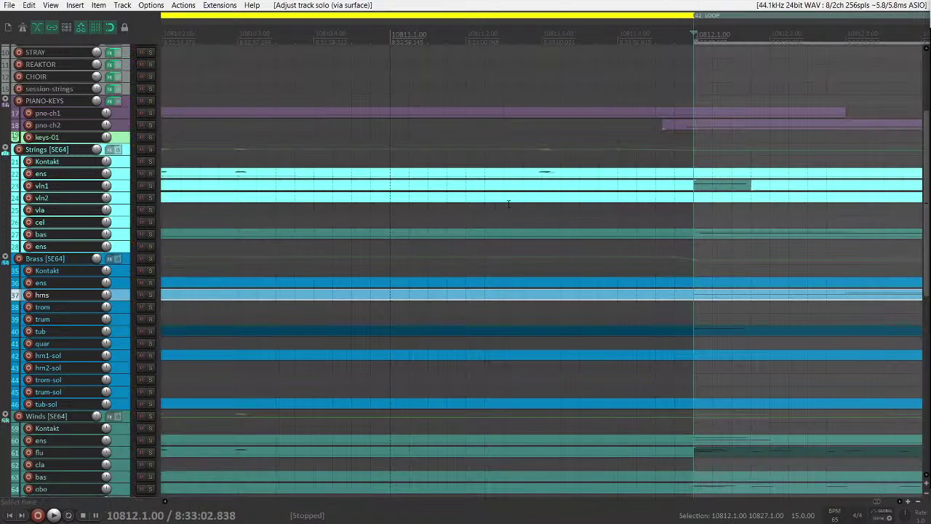
# - Solo the pno-ch2 track and play its item repeatedly around 10812.1.00 to hear the part on its own
pyautogui.click(693, 126)
pyautogui.press('space')
pyautogui.press('space')
pyautogui.press('F6')
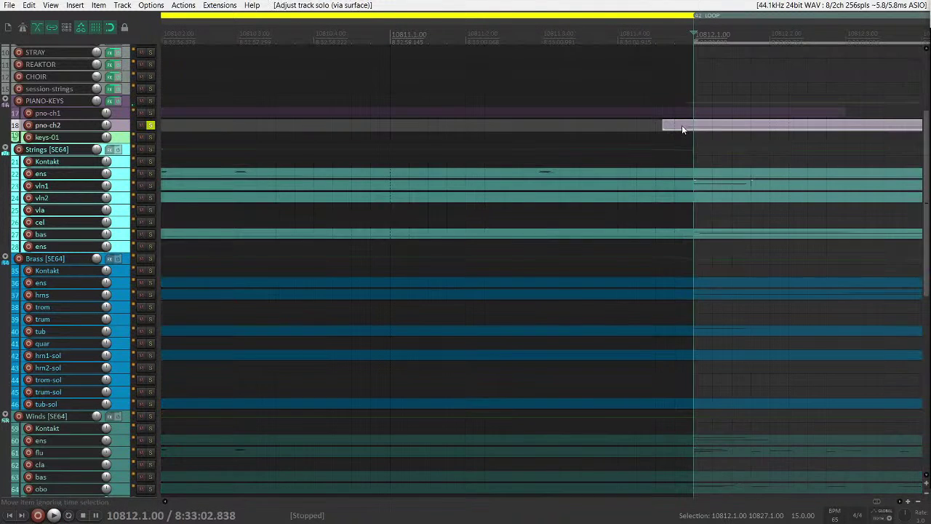
pyautogui.press('space')
pyautogui.press('space')
pyautogui.click(671, 128)
pyautogui.press('space')
pyautogui.press('space')
pyautogui.click(692, 124)
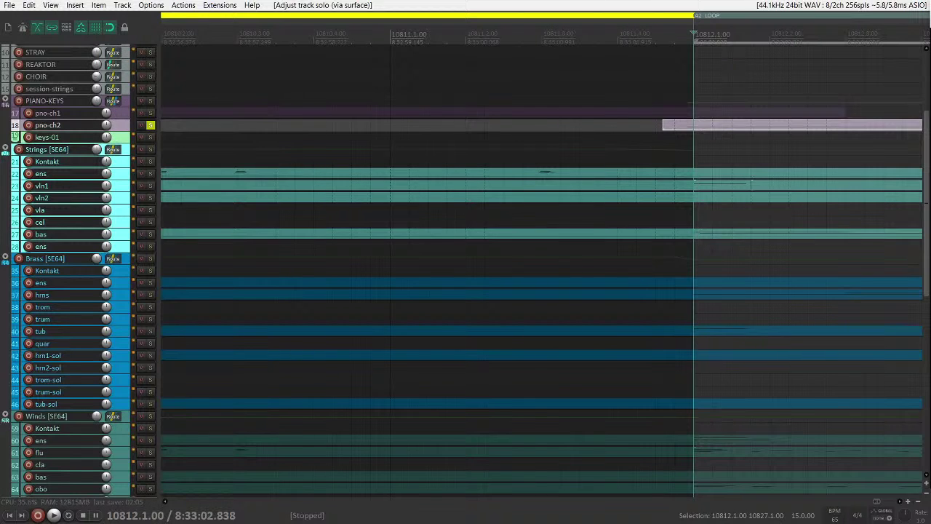
# - Turn on layer A of Cloud Supply in the PIANO-KEYS Kontakt instrument and set Balance to 100 B while playing the part
pyautogui.moveTo(930, 77); pyautogui.dragTo(517, 48)
pyautogui.press('space')
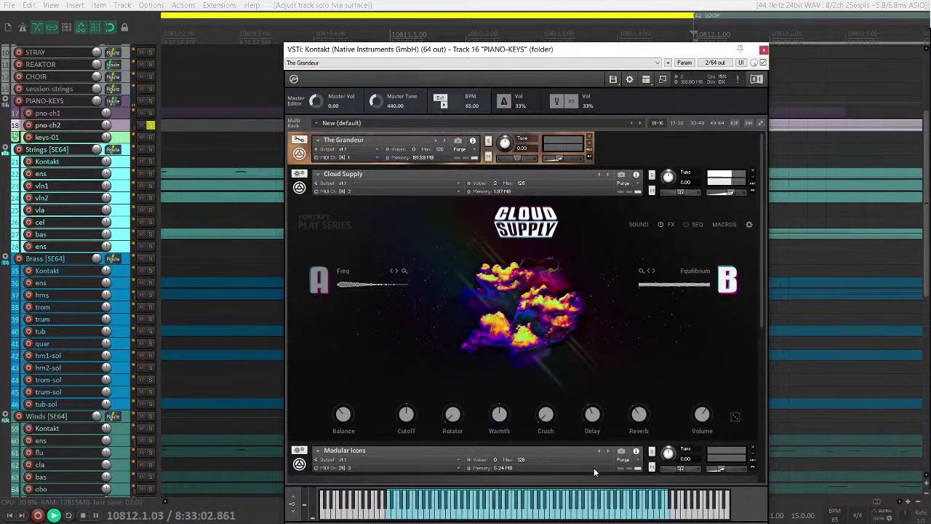
pyautogui.scroll(-3, 374, 432)
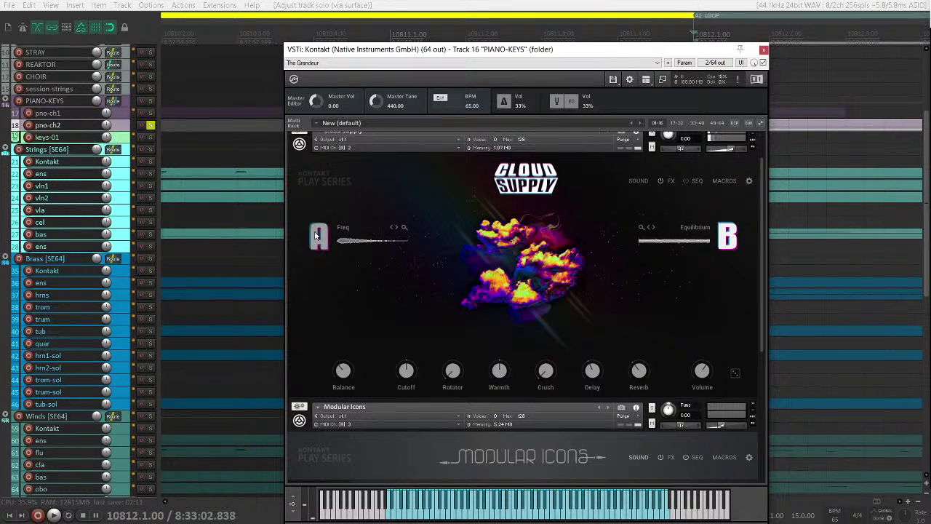
pyautogui.click(315, 234)
pyautogui.press('space')
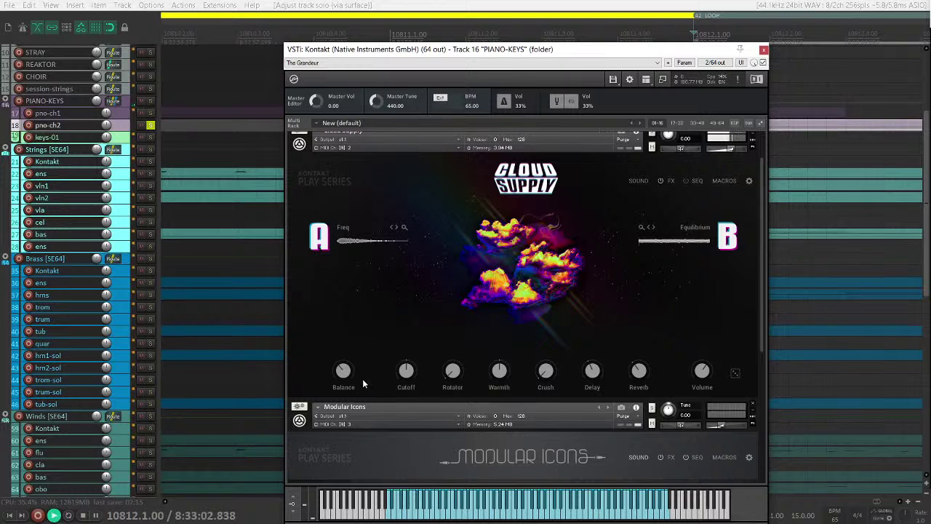
pyautogui.moveTo(347, 386); pyautogui.dragTo(343, 377)
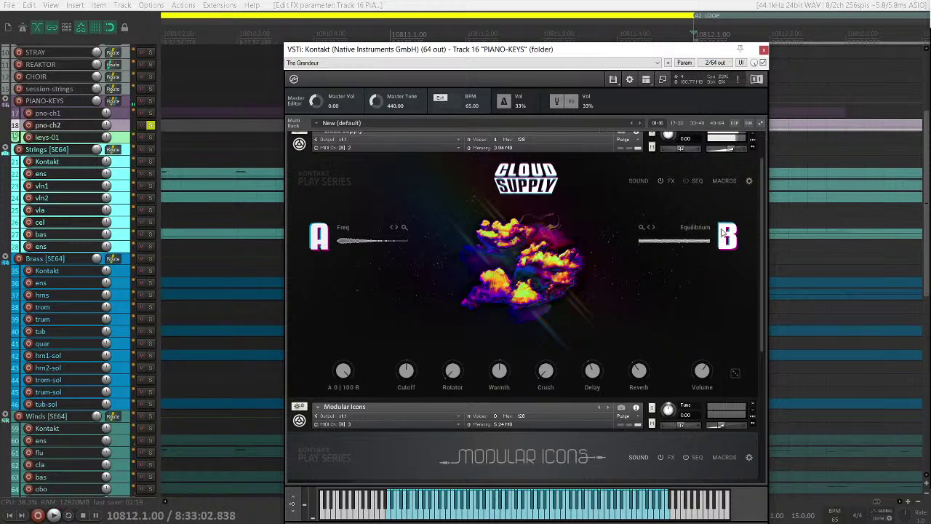
# - Examine the sound settings and envelopes of Cloud Supply's layer B, then close the Kontakt window
pyautogui.click(639, 180)
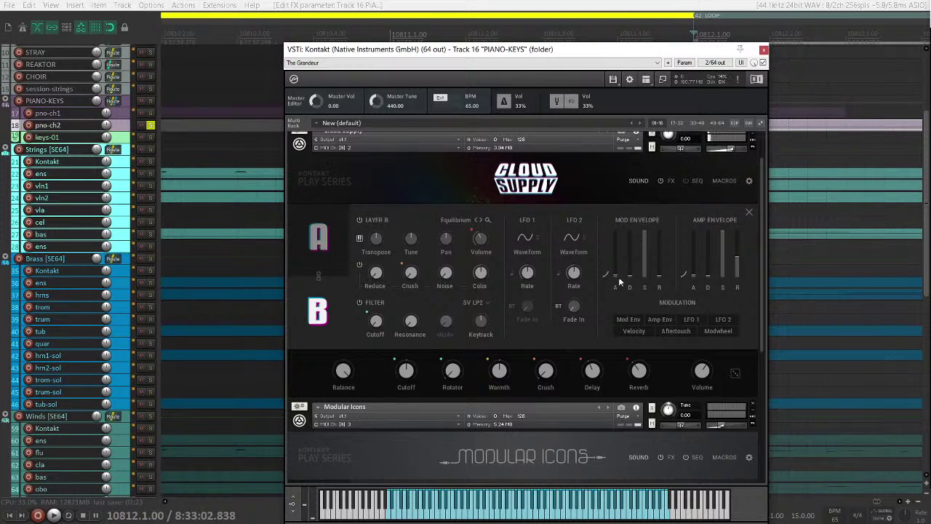
pyautogui.moveTo(620, 278); pyautogui.dragTo(550, 165)
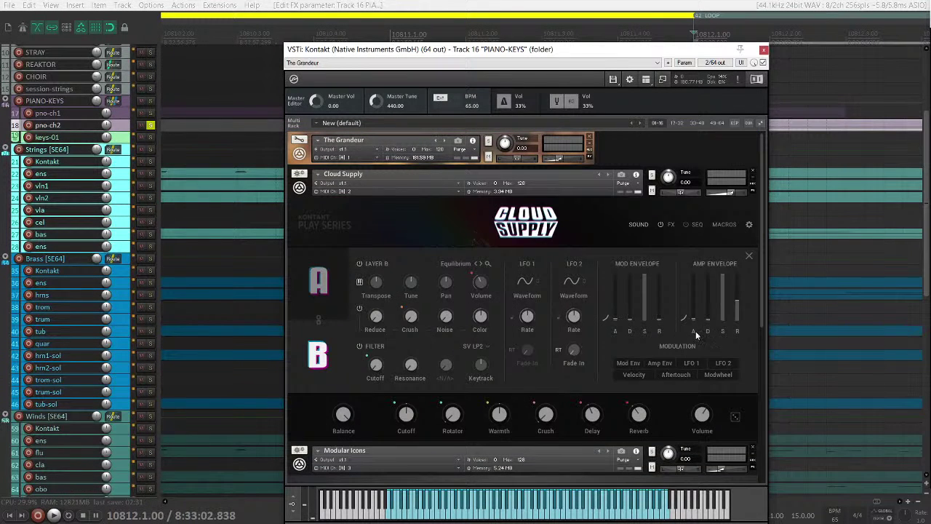
pyautogui.moveTo(694, 321)
pyautogui.click(763, 51)
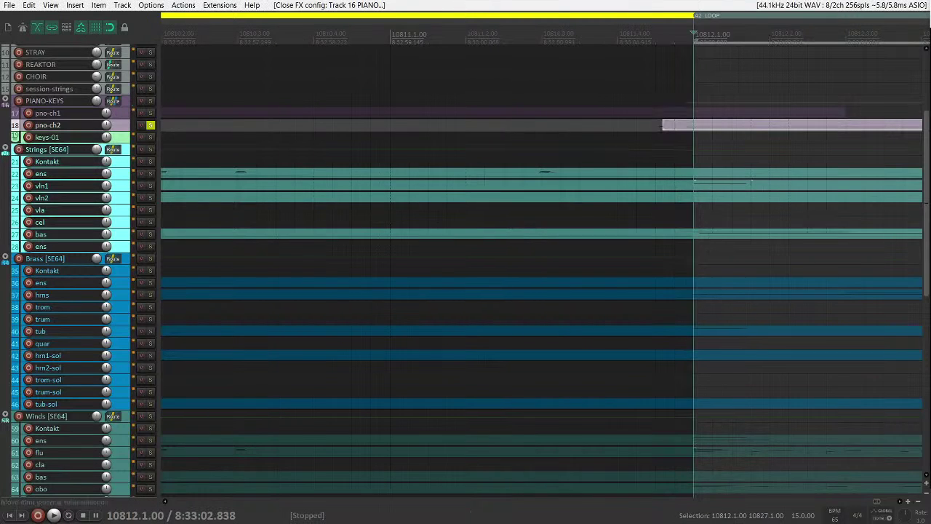
# - Clear the time selection, unsolo pno-ch2, and play from 10811.1.00 to hear the transition with all tracks
pyautogui.press('space')
pyautogui.click(222, 142)
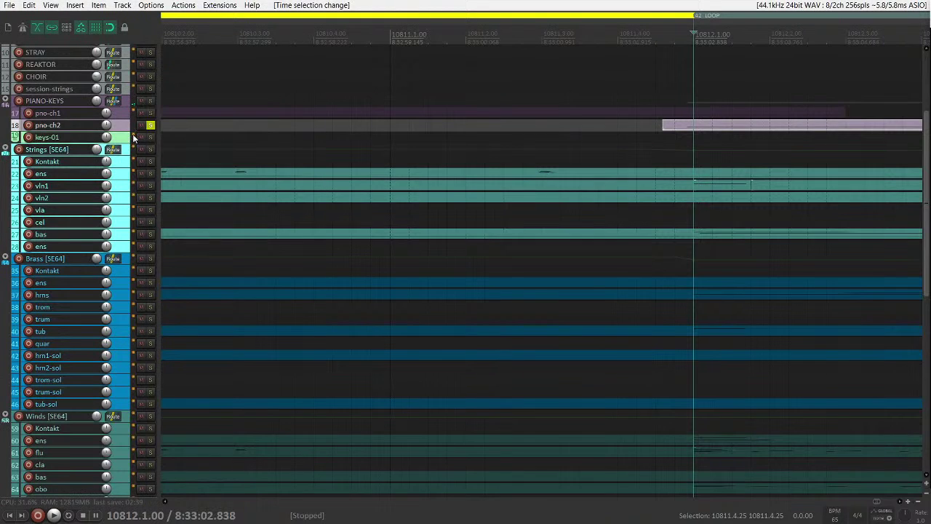
pyautogui.scroll(-5, 502, 129)
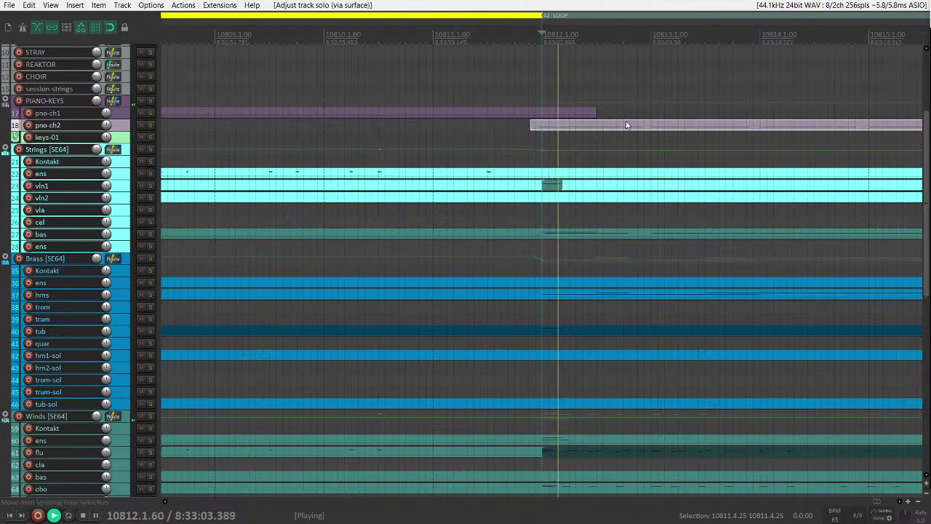
pyautogui.click(497, 128)
pyautogui.press('space')
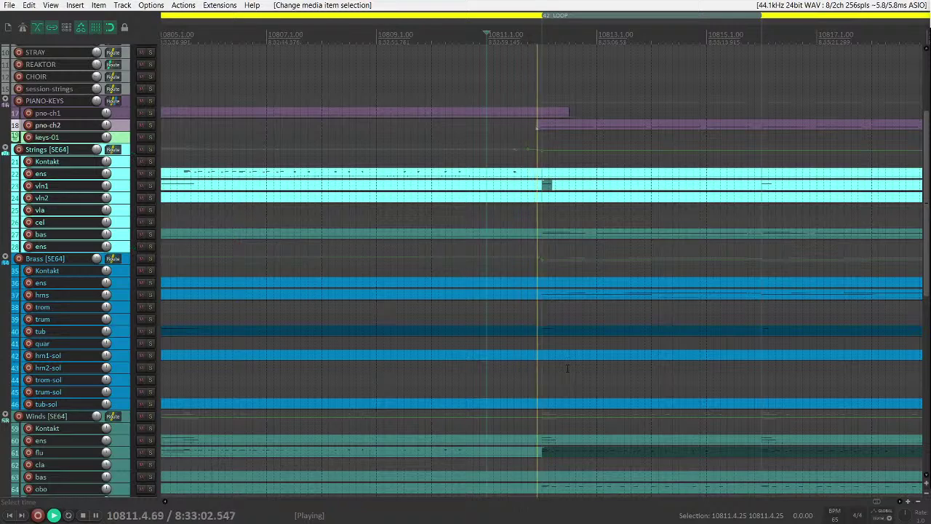
# - Play on through the 42 LOOP region from the pno-ch2 item to check the overall balance
pyautogui.scroll(-5, 662, 326)
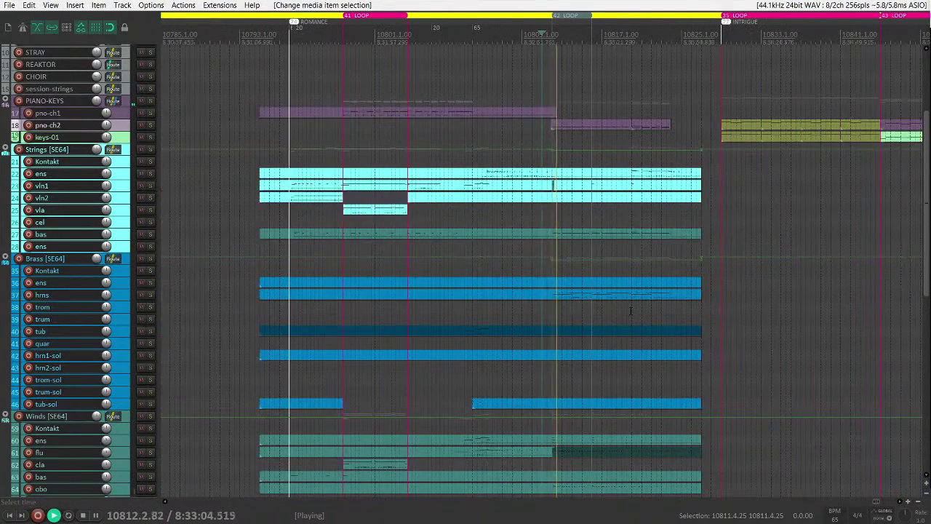
pyautogui.scroll(2, 630, 311)
pyautogui.scroll(-2, 579, 317)
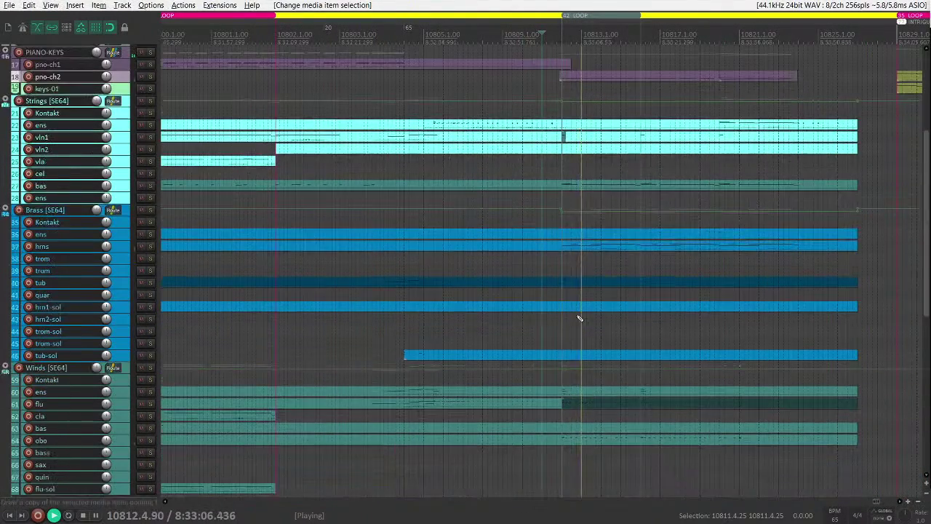
pyautogui.scroll(1, 580, 317)
pyautogui.click(588, 100)
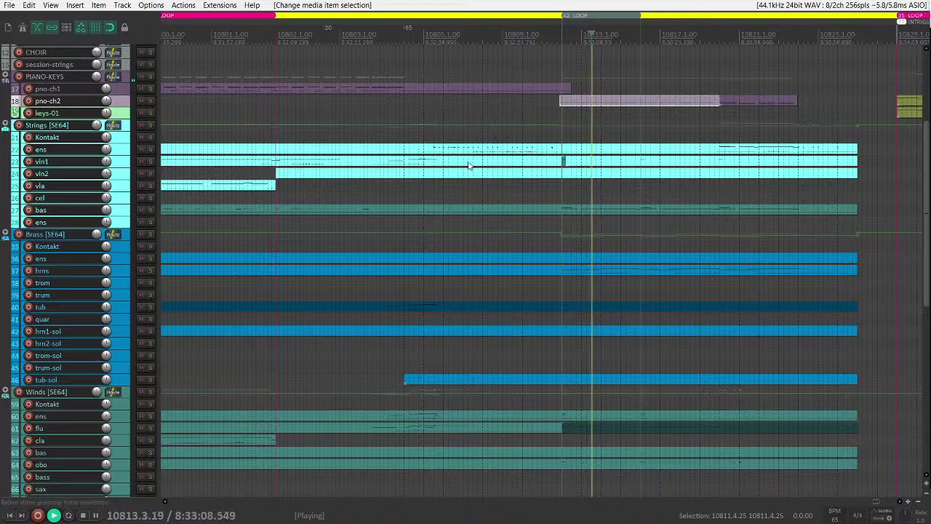
pyautogui.hscroll(2, 466, 163)
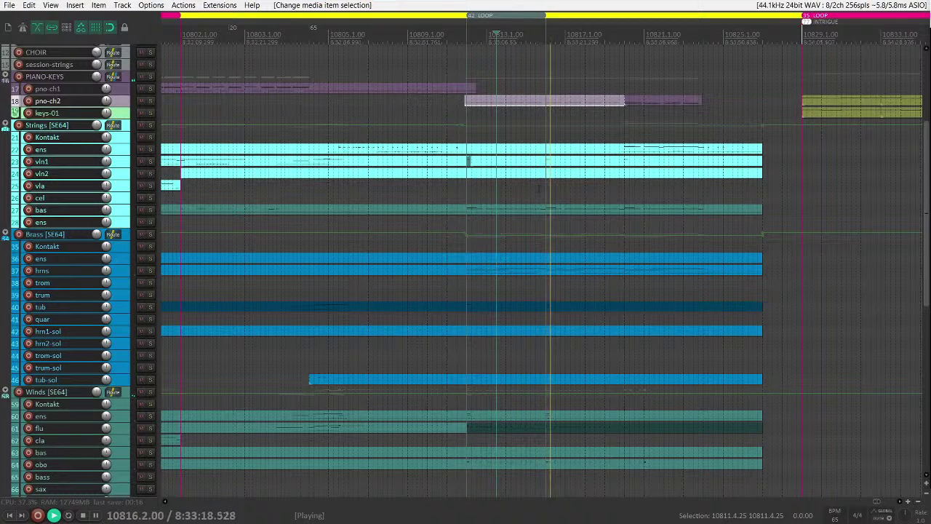
# - Undo the stray snap offset change on the vln1 item and unmute the short piece at 10812.1.00
pyautogui.click(546, 157)
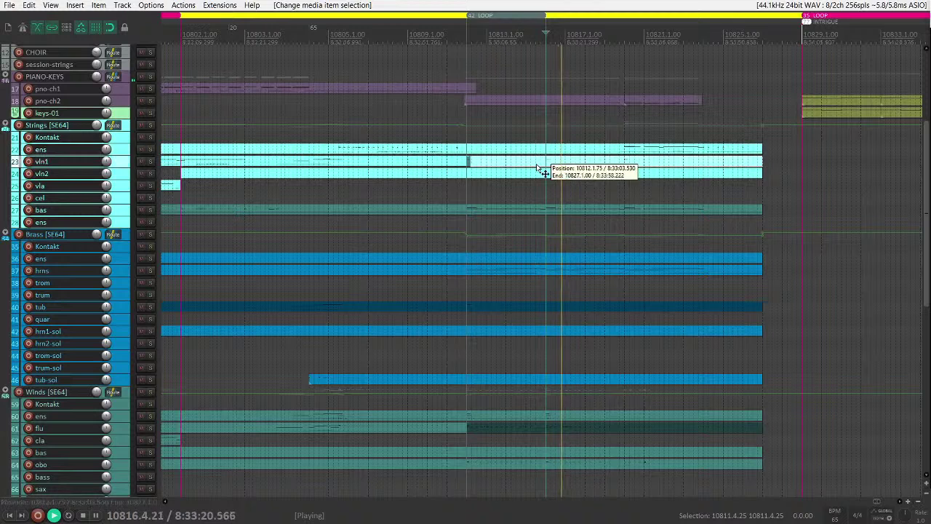
pyautogui.moveTo(467, 160); pyautogui.dragTo(466, 161)
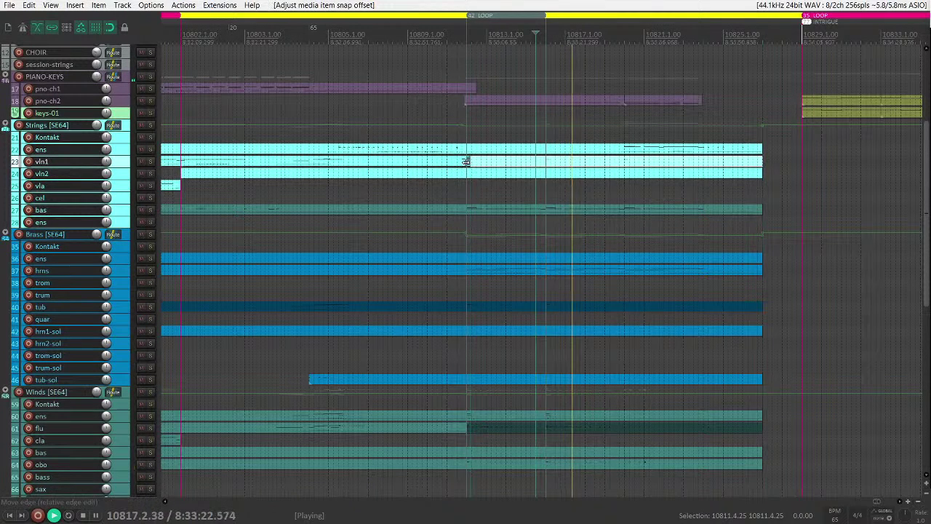
pyautogui.hotkey('ctrl', 'z')
pyautogui.hotkey('ctrl', 'z')
pyautogui.click(491, 164)
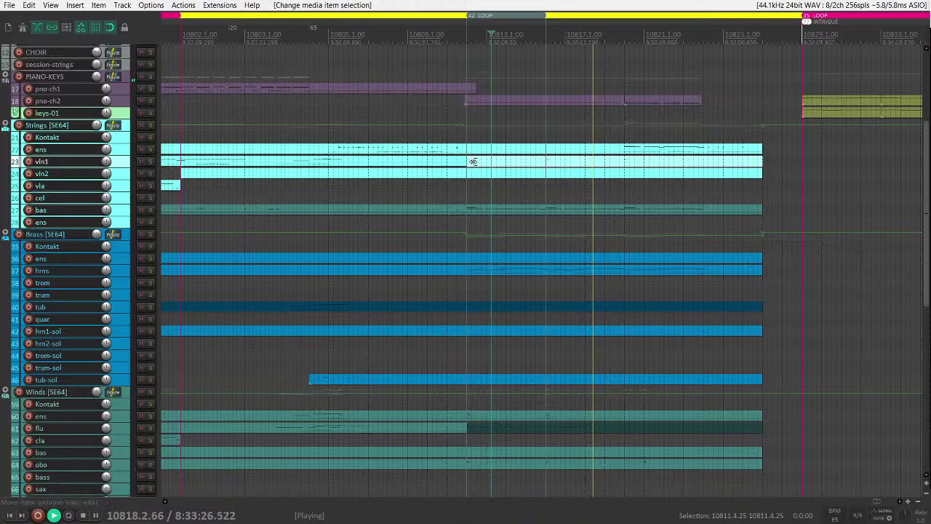
# - Stop playback, enlarge the vln1 track, and glue its pieces from 10812.1.00 to 10827.1.00 into one item
pyautogui.moveTo(469, 182); pyautogui.dragTo(492, 182)
pyautogui.press('space')
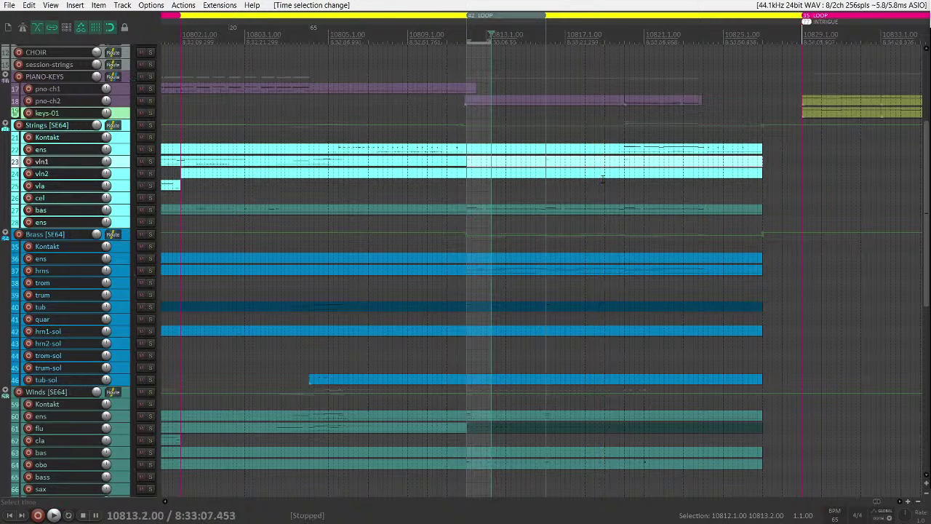
pyautogui.click(545, 161)
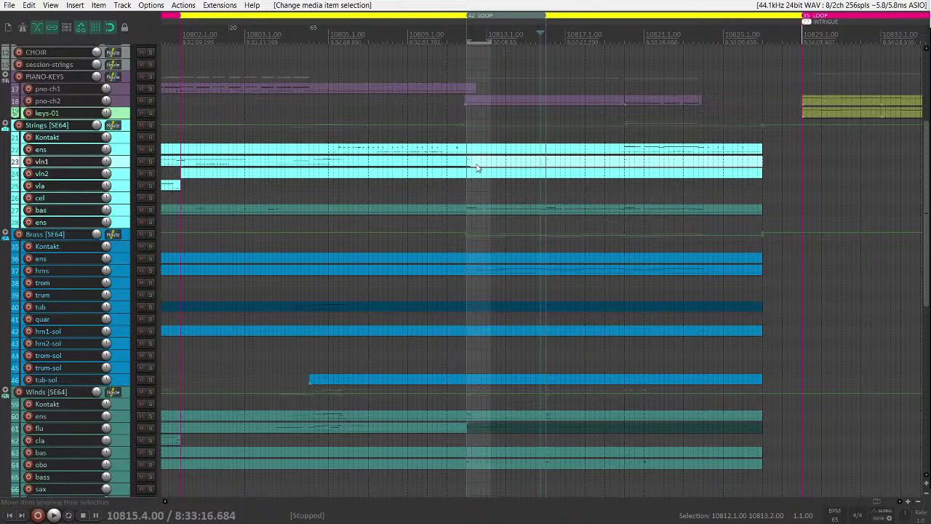
pyautogui.press('`')
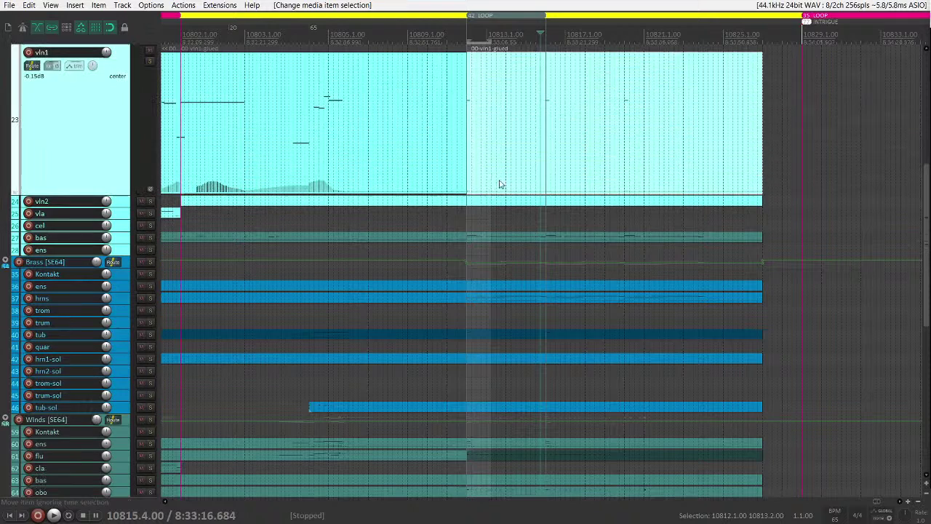
pyautogui.click(480, 140)
pyautogui.scroll(5, 580, 143)
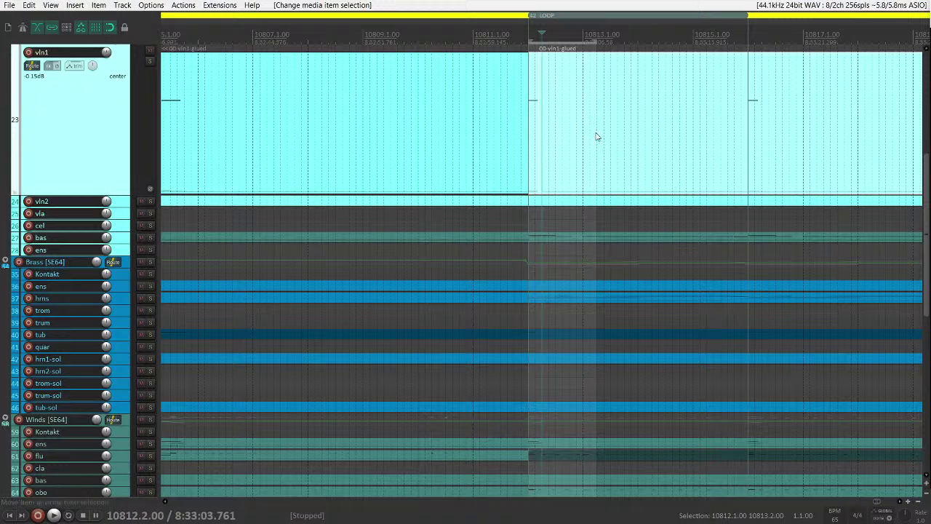
pyautogui.doubleClick(596, 138)
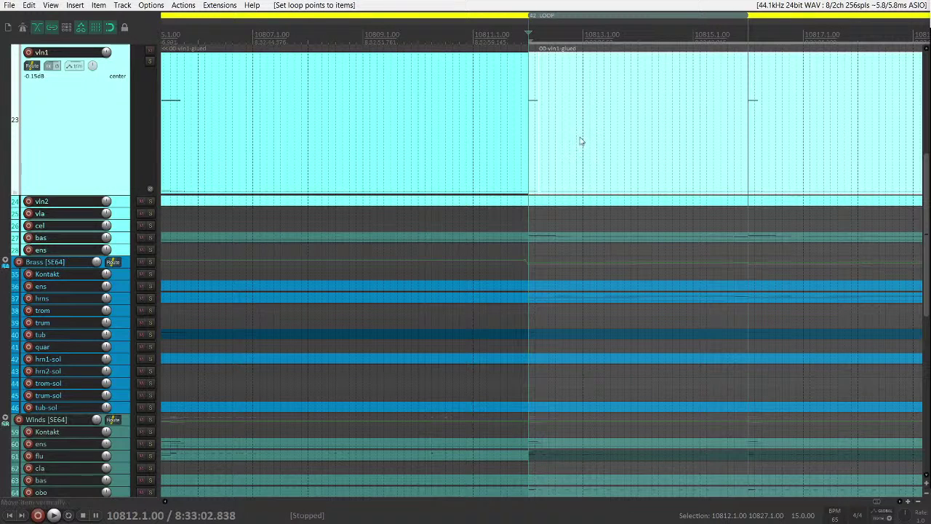
pyautogui.click(563, 136)
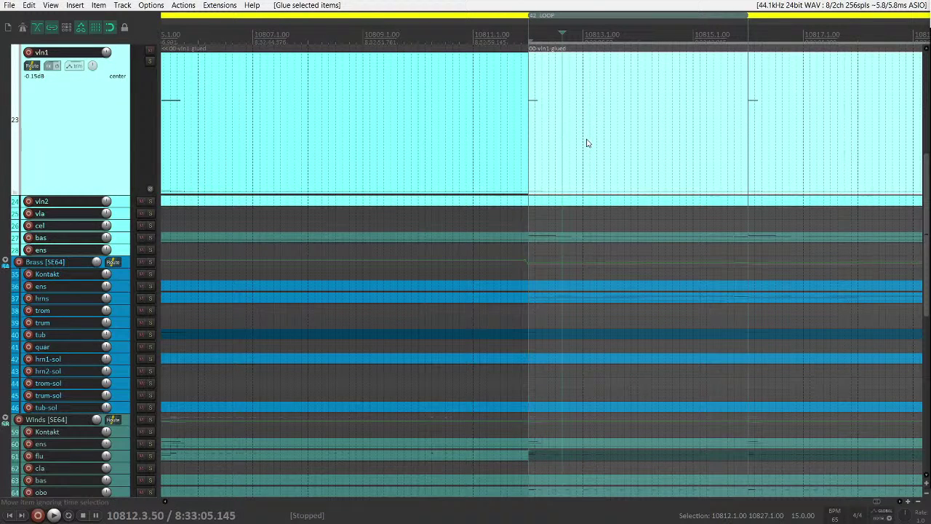
# - Open the glued vln1 item for inline MIDI editing and select its short notes at the first two phrase starts
pyautogui.doubleClick(591, 155)
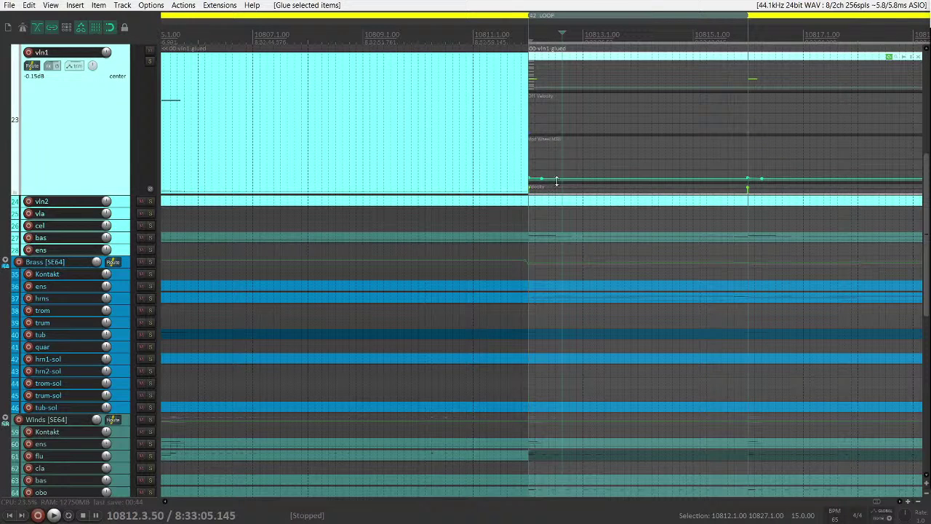
pyautogui.moveTo(782, 75); pyautogui.dragTo(517, 83)
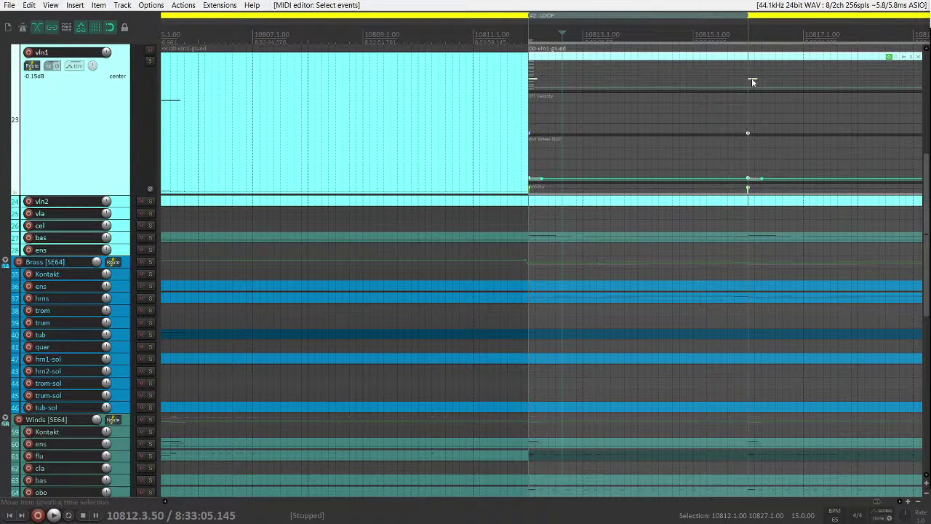
pyautogui.scroll(-2, 755, 79)
pyautogui.scroll(5, 755, 79)
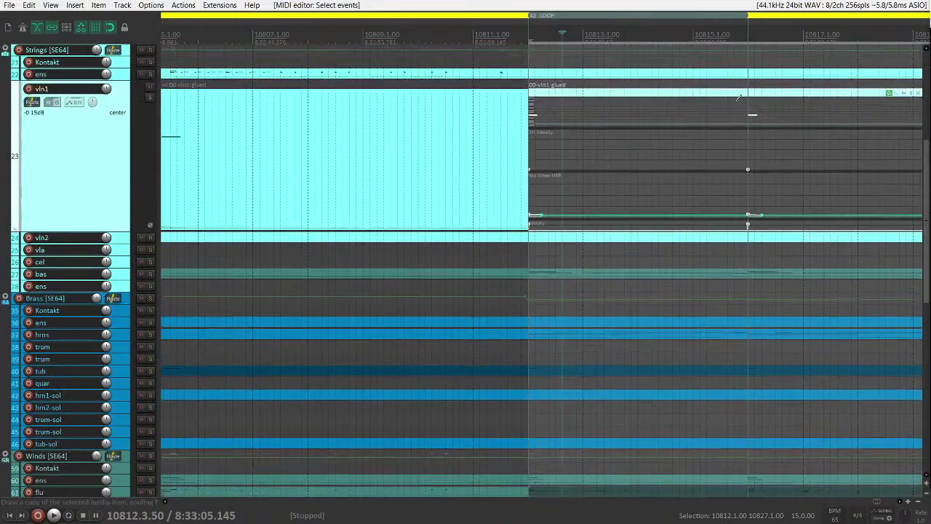
pyautogui.scroll(-4, 531, 115)
pyautogui.scroll(-3, 672, 114)
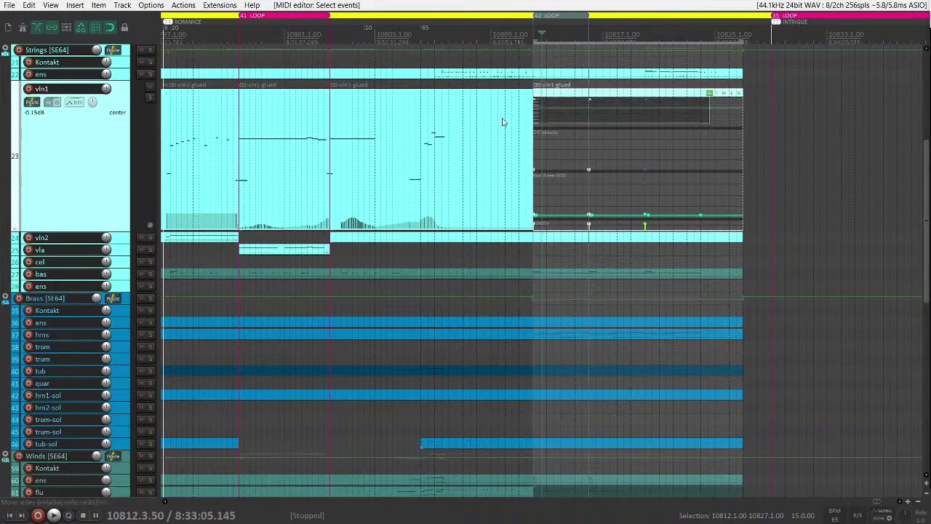
# - Enlarge the vln1 editor, adjust the velocity of the selected short notes, and play the start of the 42 LOOP region
pyautogui.press('`')
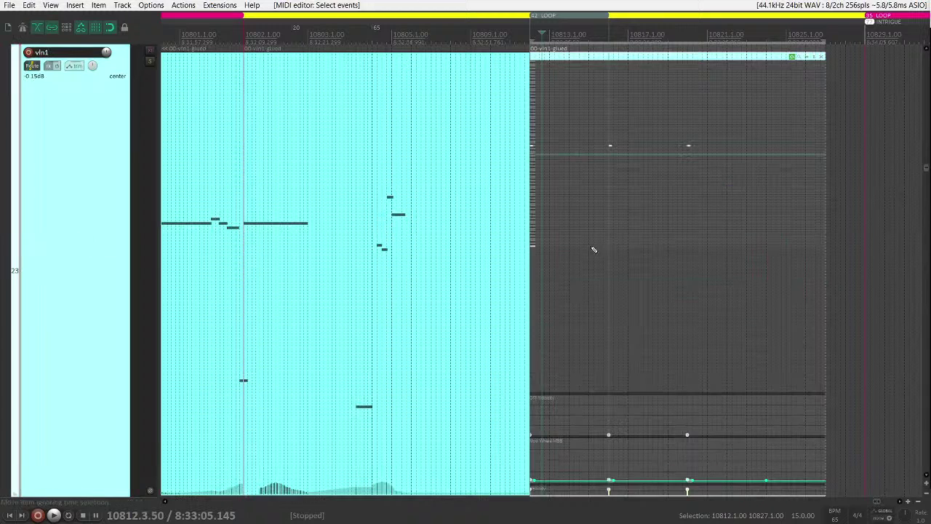
pyautogui.click(596, 223)
pyautogui.scroll(2, 645, 210)
pyautogui.scroll(-4, 700, 213)
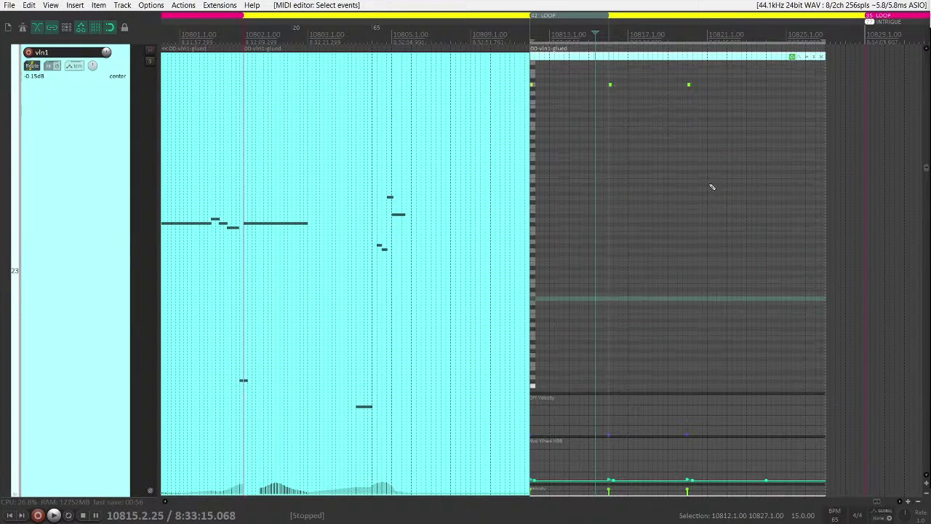
pyautogui.scroll(2, 706, 215)
pyautogui.scroll(2, 702, 210)
pyautogui.hscroll(3, 659, 187)
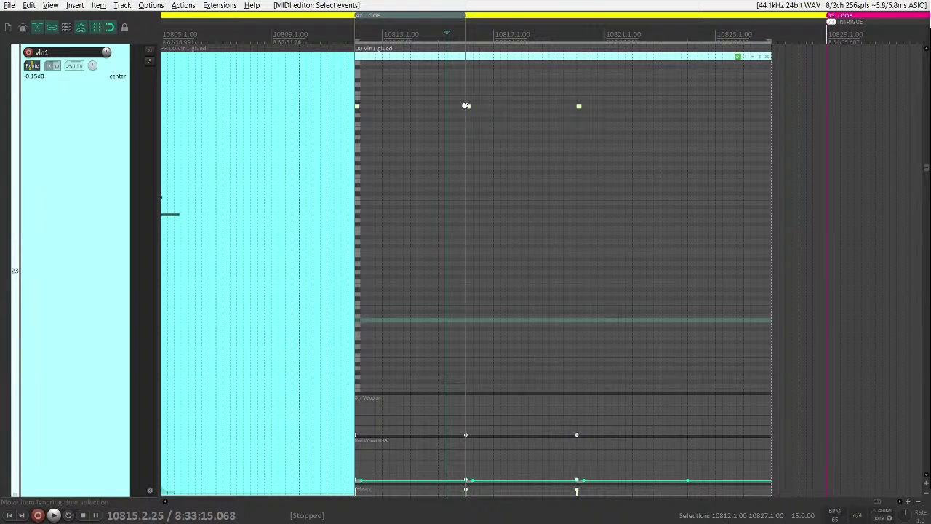
pyautogui.click(467, 105)
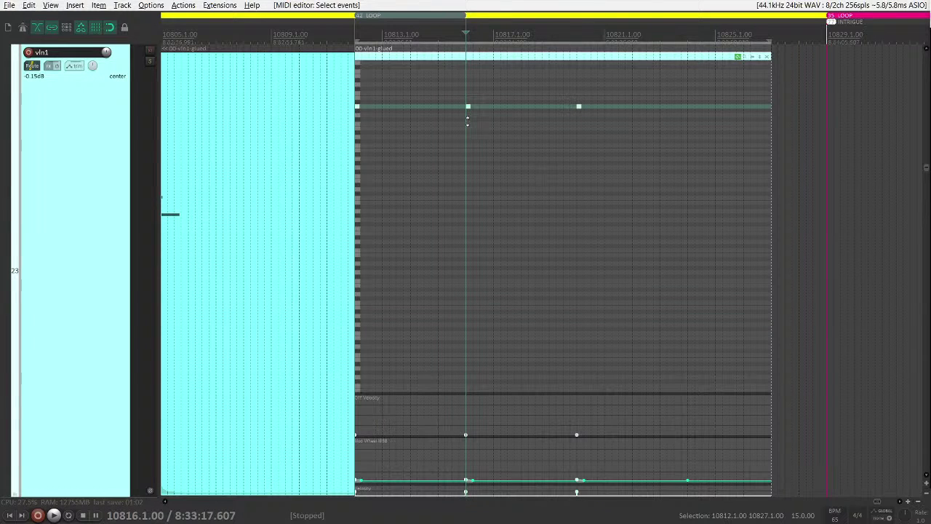
pyautogui.press('space')
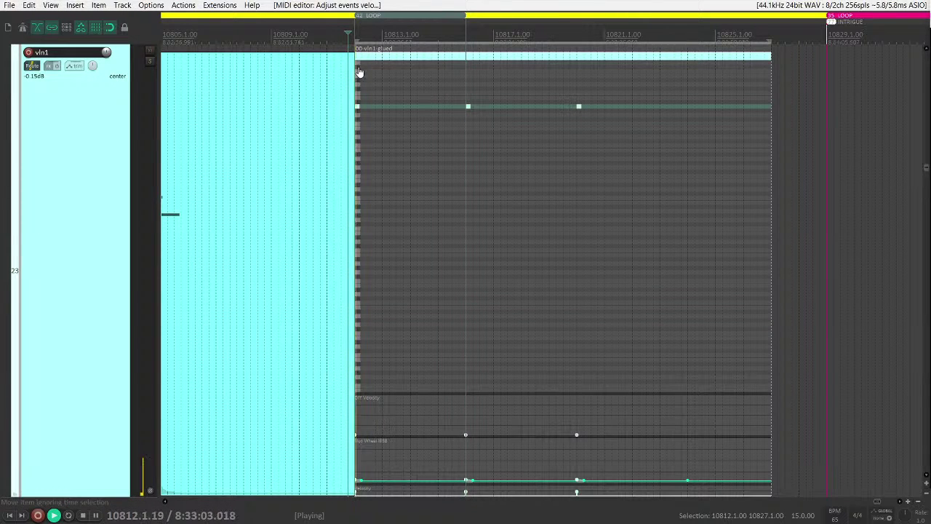
pyautogui.press('space')
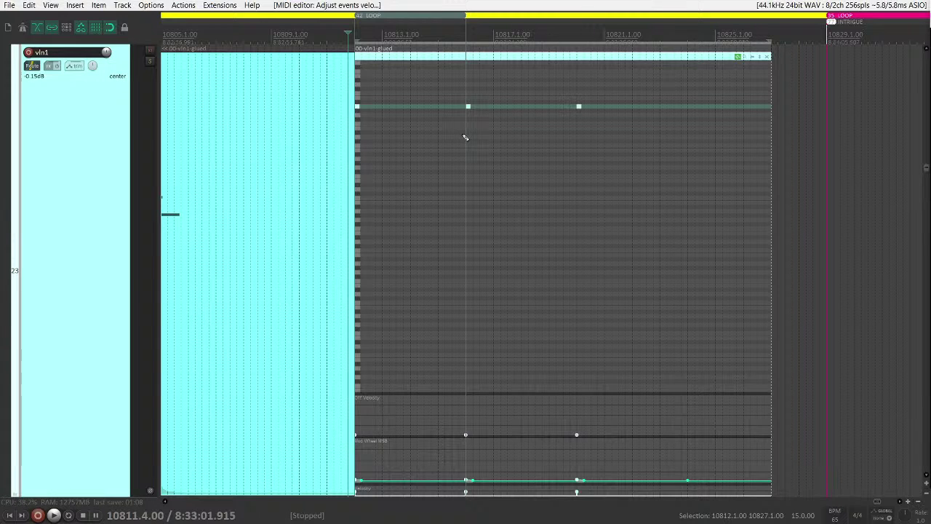
# - Trim the start of the first vln1 note so it begins slightly after 10812.1.00
pyautogui.scroll(5, 466, 137)
pyautogui.rightClick(605, 103)
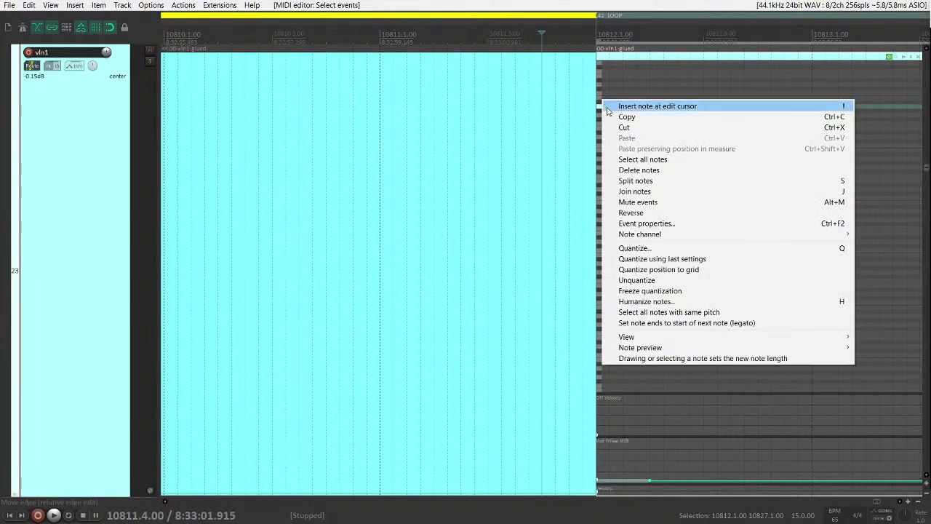
pyautogui.click(610, 109)
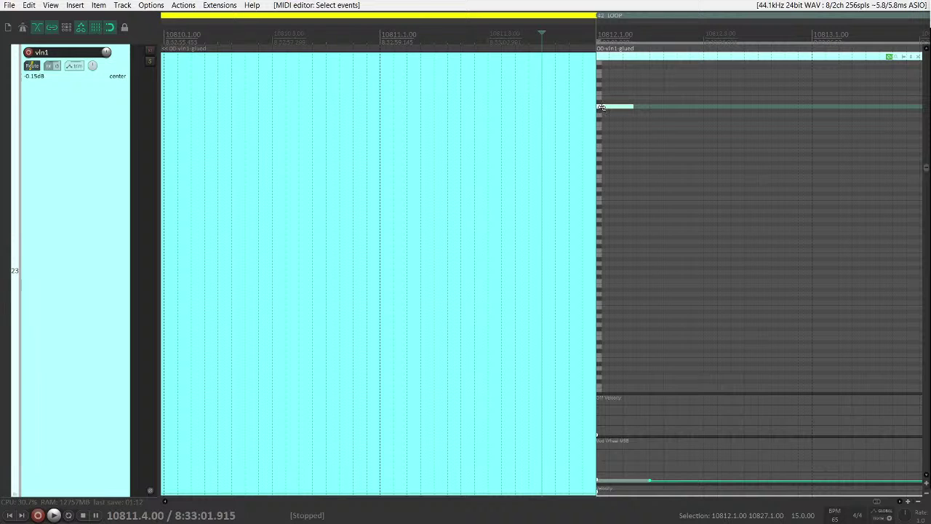
pyautogui.click(647, 213)
pyautogui.scroll(1, 614, 339)
pyautogui.scroll(4, 625, 325)
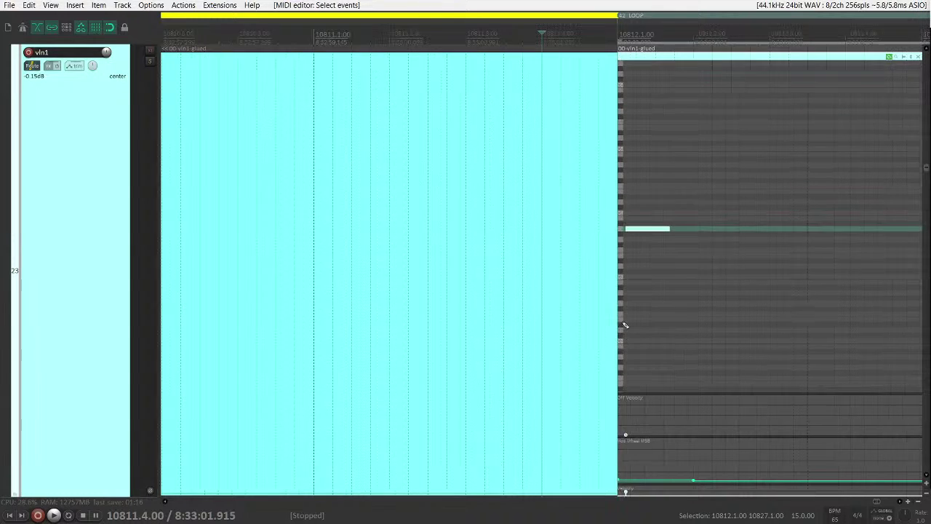
pyautogui.hscroll(4, 630, 324)
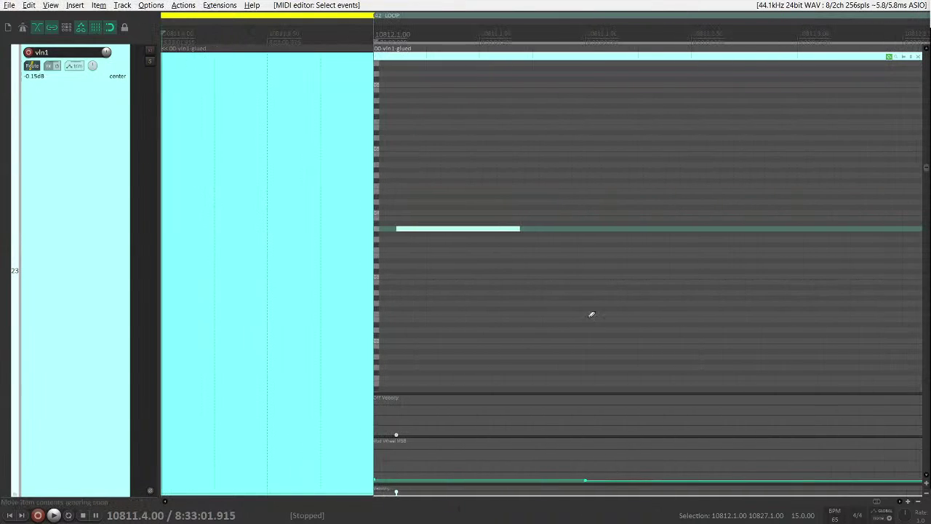
# - Insert a very short low note at 10812.1.00 in the vln1 item, ahead of the first high note, and play it
pyautogui.click(387, 334)
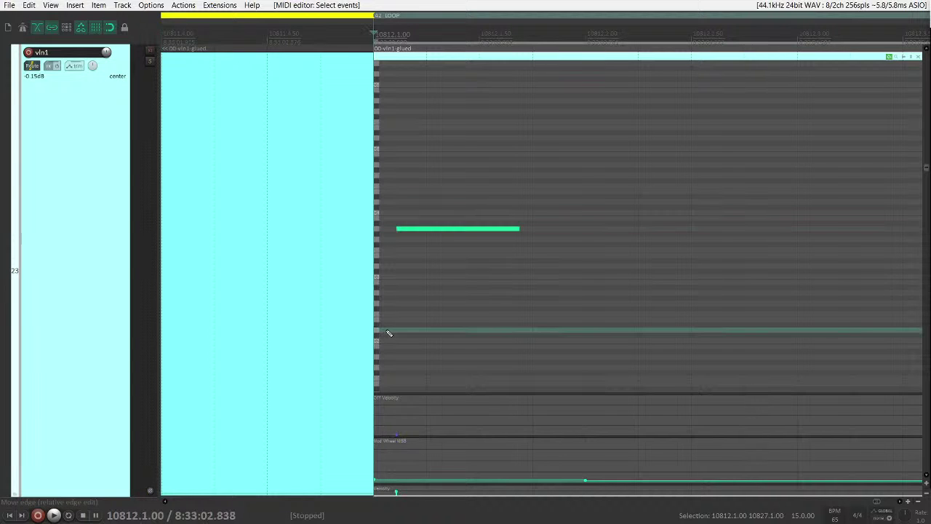
pyautogui.scroll(-5, 388, 333)
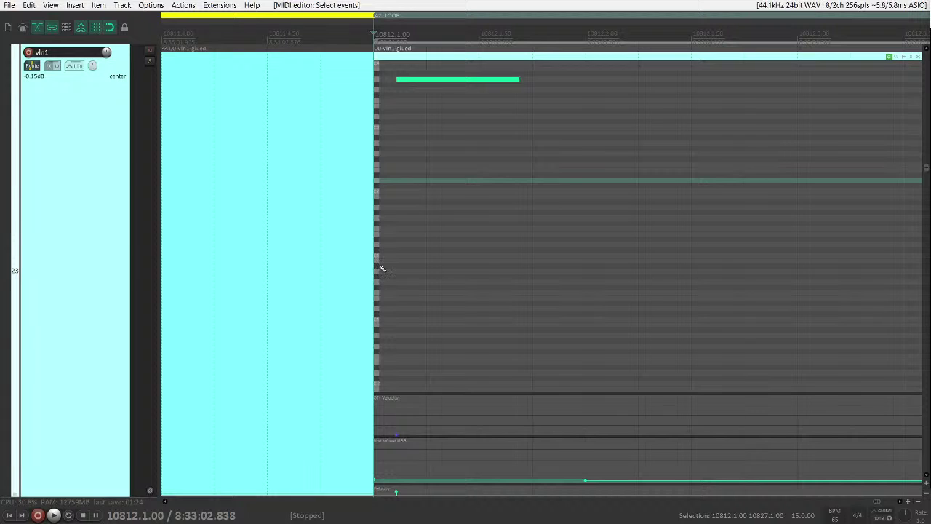
pyautogui.moveTo(383, 269); pyautogui.dragTo(385, 268)
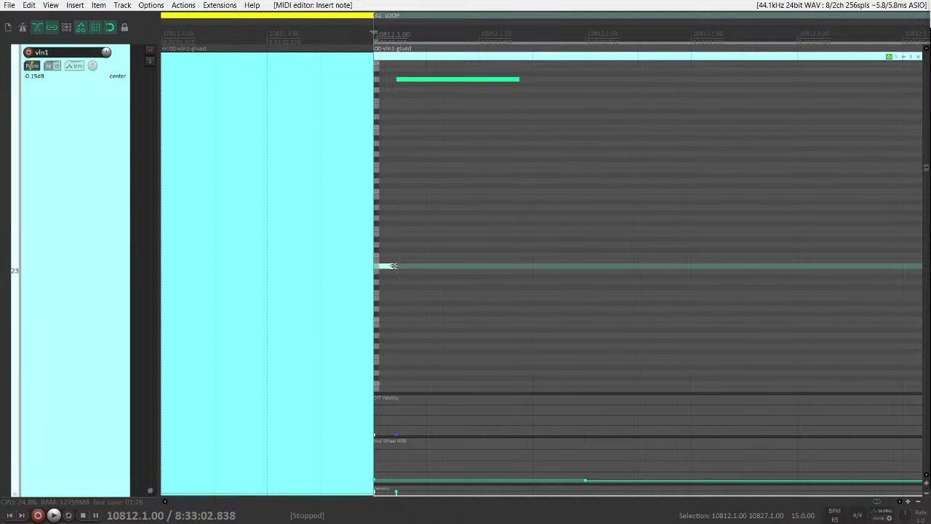
pyautogui.click(351, 264)
pyautogui.press('space')
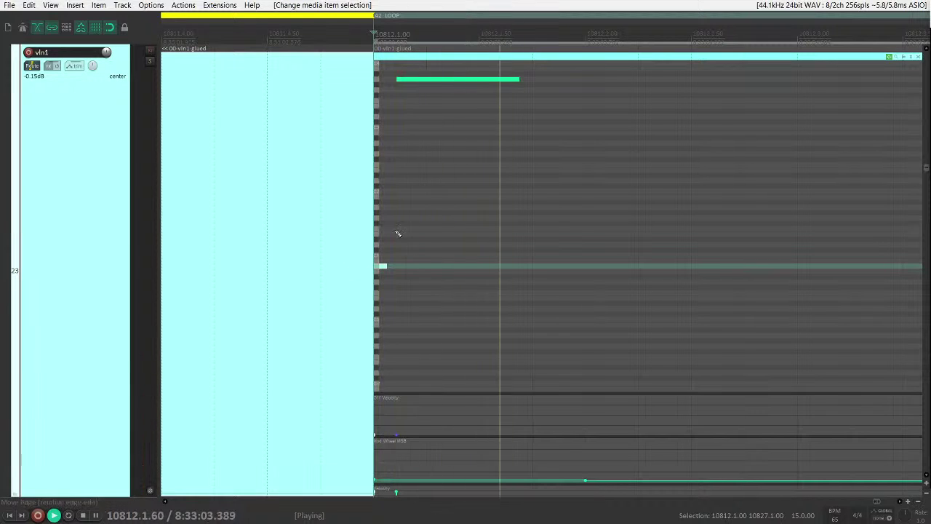
# - Move the very short low note to a lower pitch, nudge it up one semitone, and audition it with vln1 soloed
pyautogui.press('space')
pyautogui.press('space')
pyautogui.press('space')
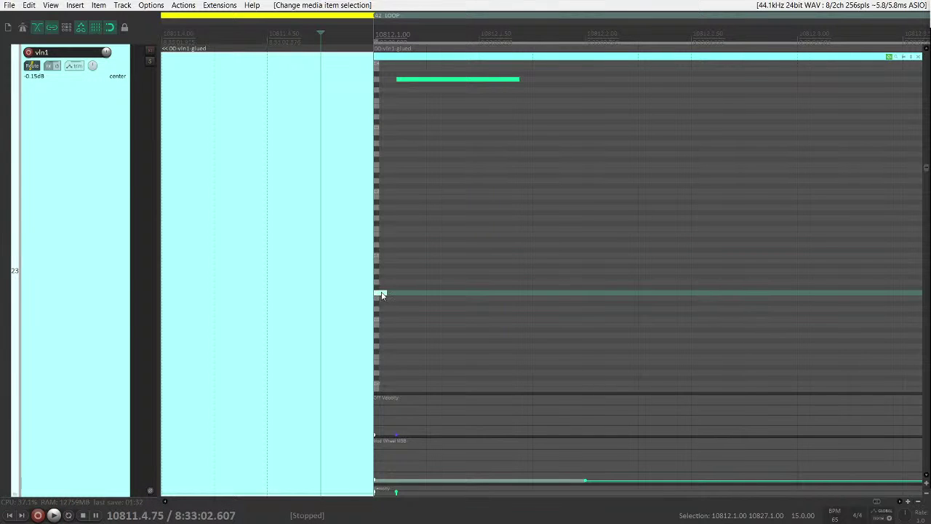
pyautogui.moveTo(382, 294); pyautogui.dragTo(382, 288)
pyautogui.press('space')
pyautogui.press('space')
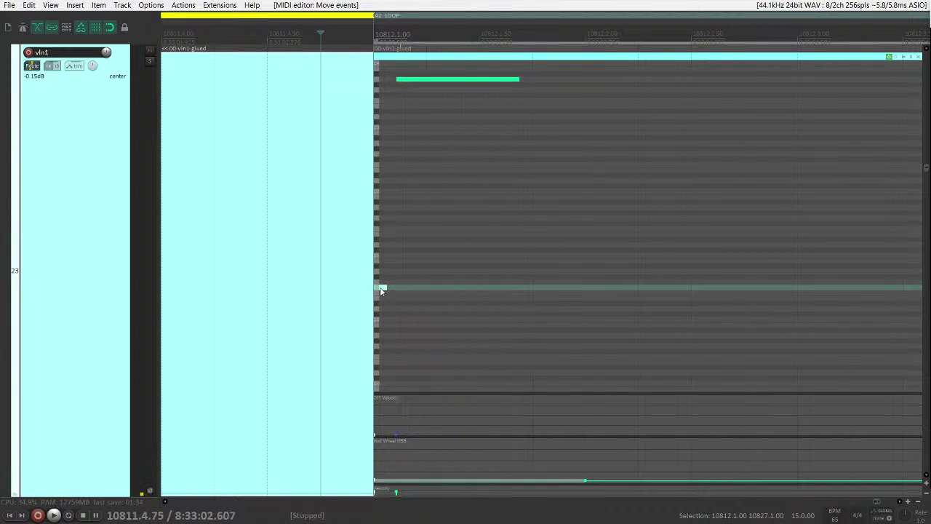
pyautogui.press('space')
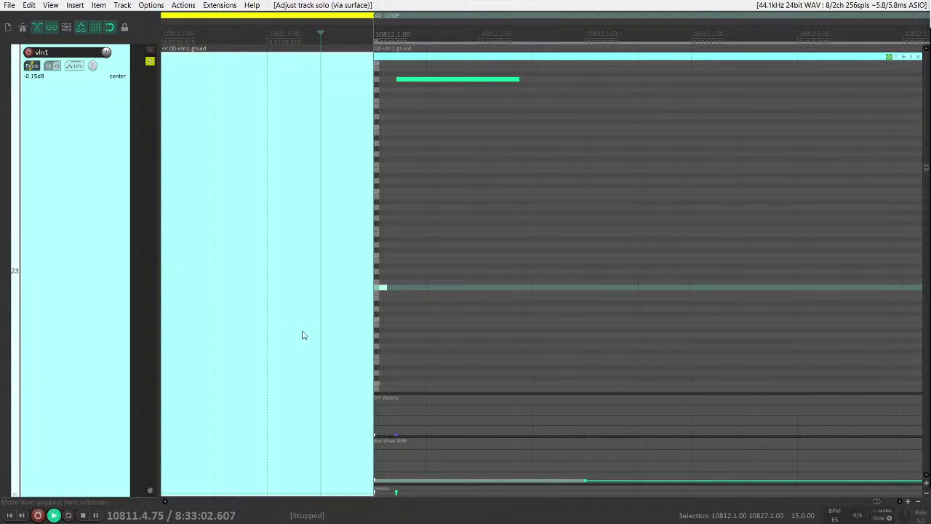
pyautogui.press('space')
# - Raise the velocity of the first high vln1 note and play it back
pyautogui.moveTo(420, 81); pyautogui.dragTo(427, 173)
pyautogui.press('space')
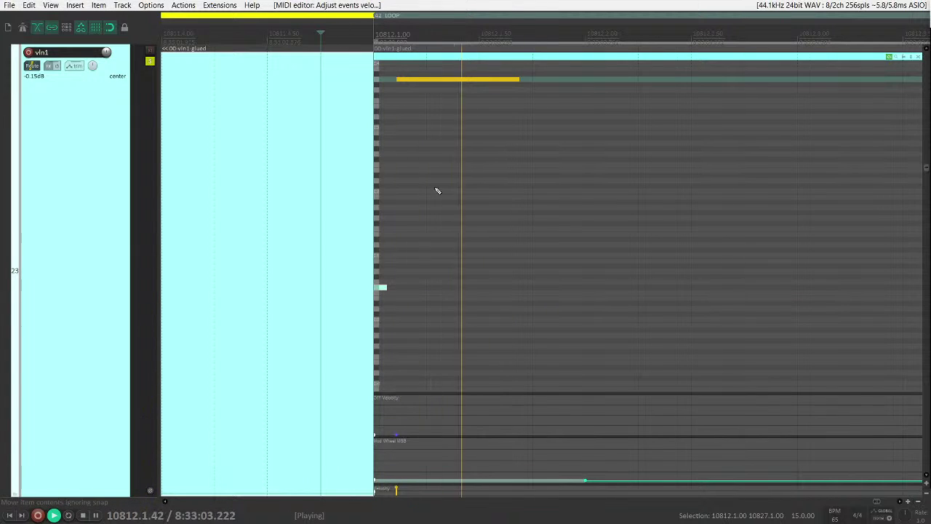
pyautogui.press('space')
pyautogui.click(425, 72)
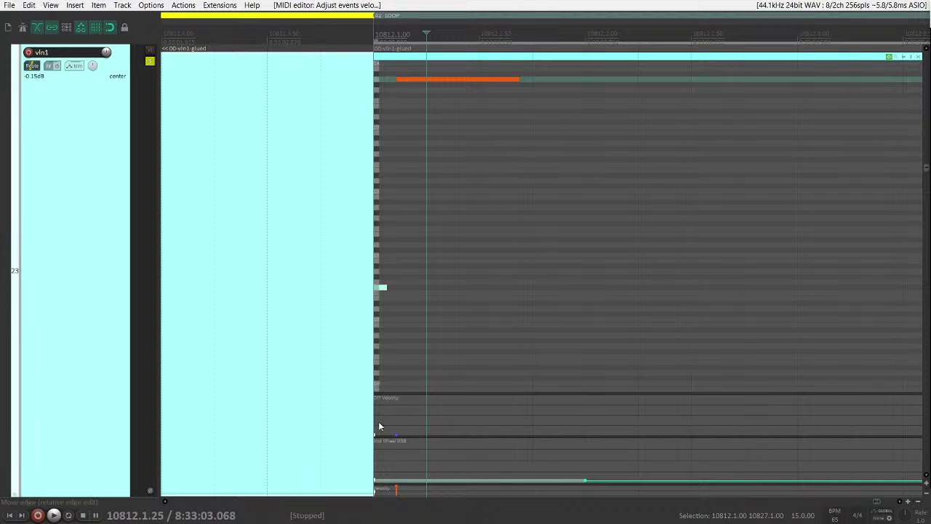
# - Raise the Mod Wheel level at the start of the vln1 item to a moderate value and audition the note
pyautogui.click(383, 462)
pyautogui.press('space')
pyautogui.press('space')
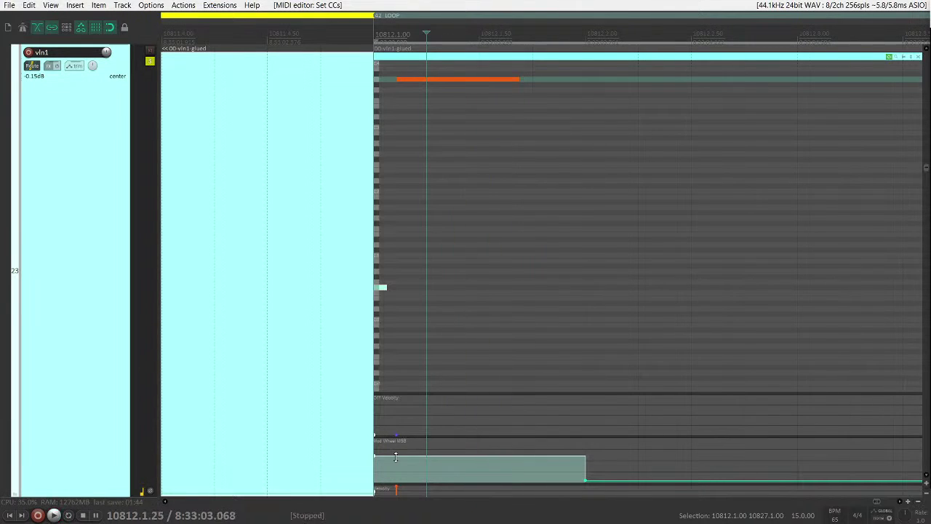
pyautogui.moveTo(395, 454); pyautogui.dragTo(396, 466)
pyautogui.press('space')
pyautogui.scroll(-5, 505, 312)
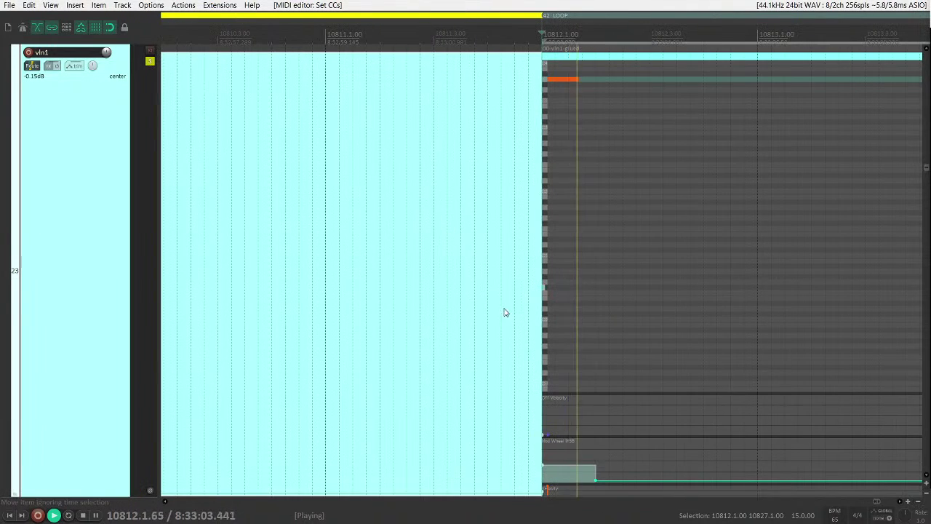
pyautogui.press('space')
# - Delete the low Mod Wheel point just after the first vln1 note and replay from 10812.1.00
pyautogui.keyDown('alt'); pyautogui.click(580, 478); pyautogui.keyUp('alt')
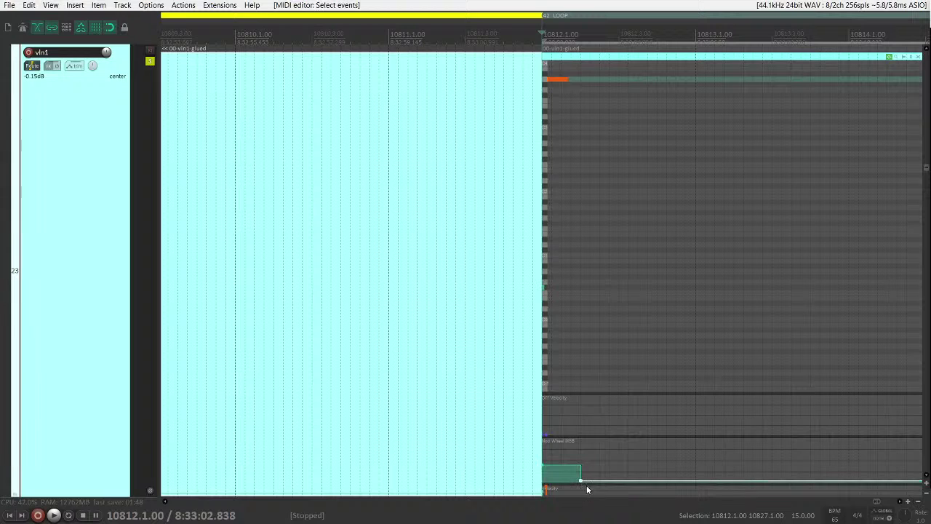
pyautogui.press('Escape')
pyautogui.press('space')
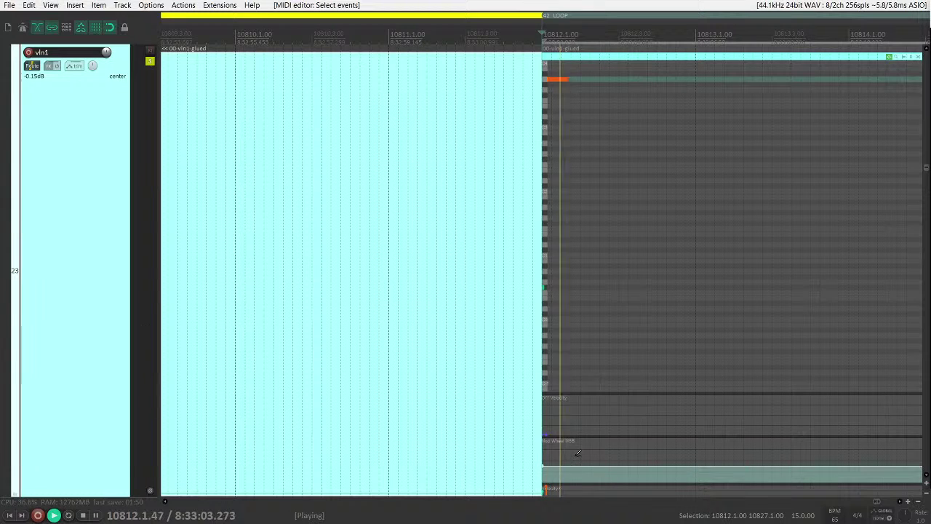
pyautogui.press('space')
pyautogui.hotkey('alt', 'Tab')
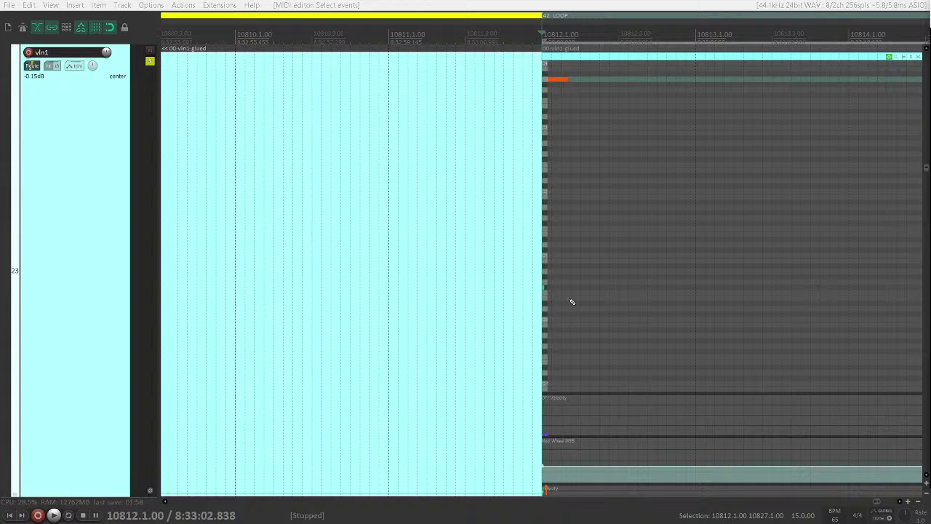
pyautogui.press('space')
pyautogui.scroll(-2, 564, 207)
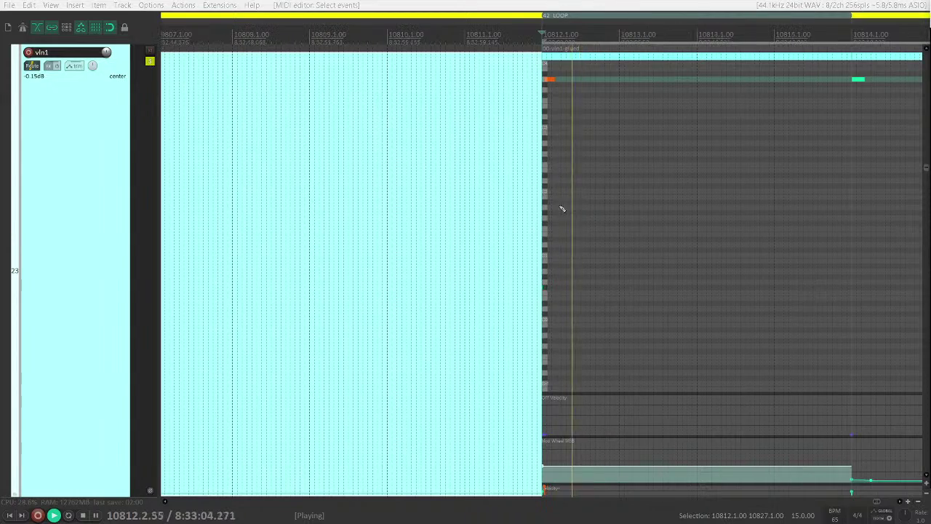
# - Compare the notes and Mod Wheel curves of the ens and vln1 tracks around 10812.1.00 and play the entry
pyautogui.scroll(4, 428, 233)
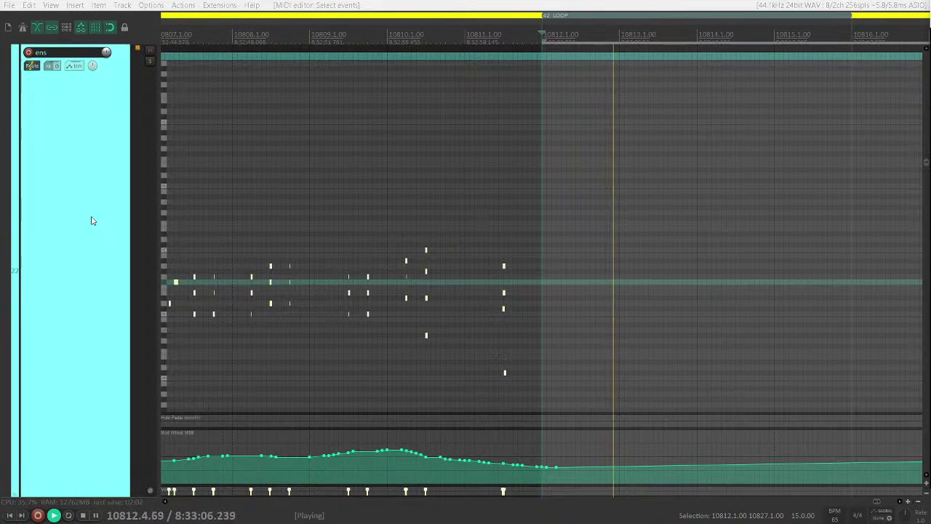
pyautogui.press('space')
pyautogui.scroll(-5, 534, 325)
pyautogui.scroll(-6, 601, 322)
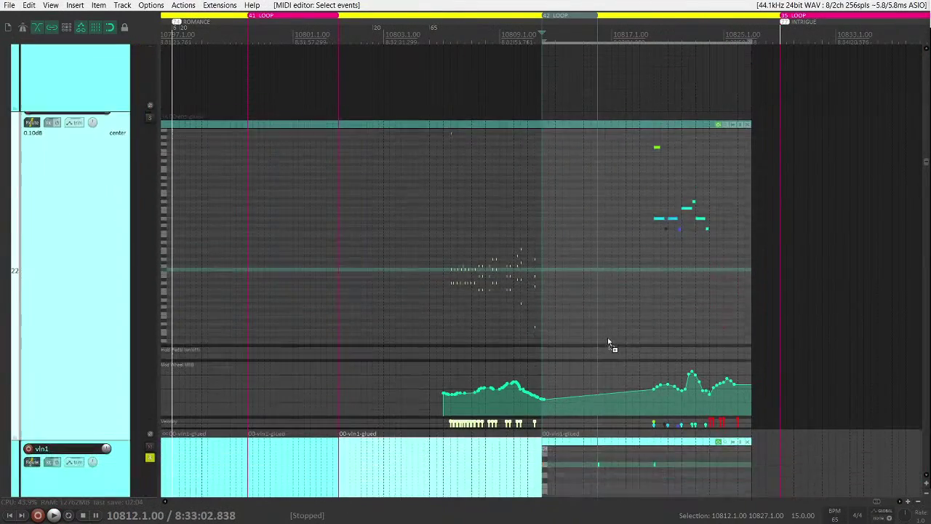
pyautogui.scroll(3, 660, 379)
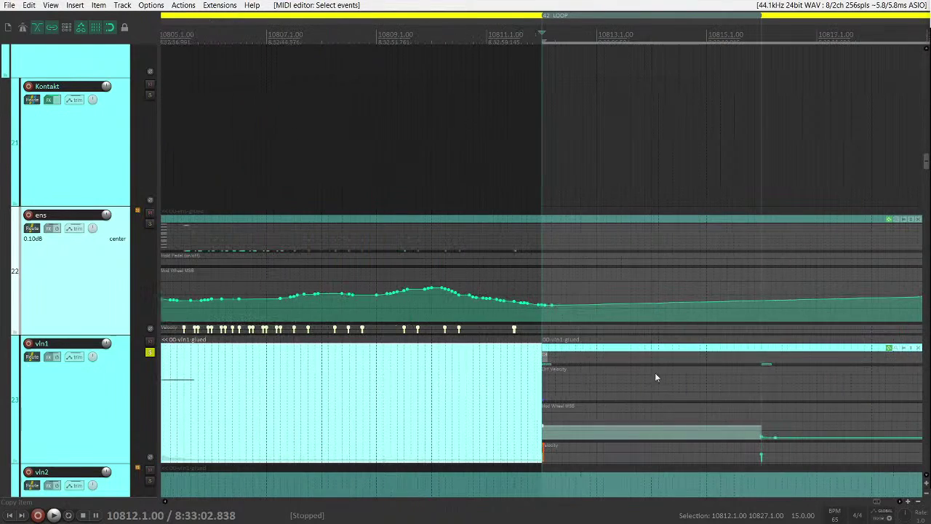
pyautogui.click(532, 263)
pyautogui.press('space')
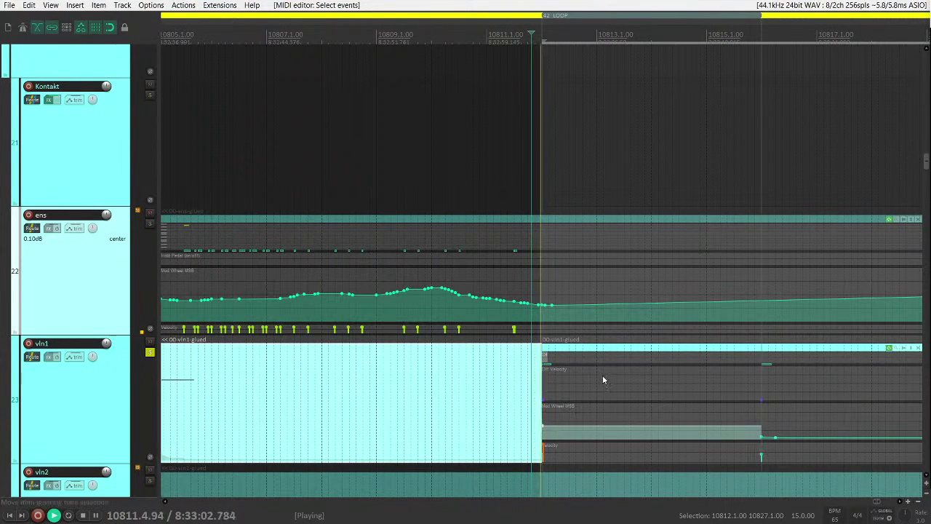
pyautogui.press('space')
# - Unsolo the vln1 track and split its item at 10813.1.00 within the 42 LOOP region
pyautogui.scroll(-8, 117, 247)
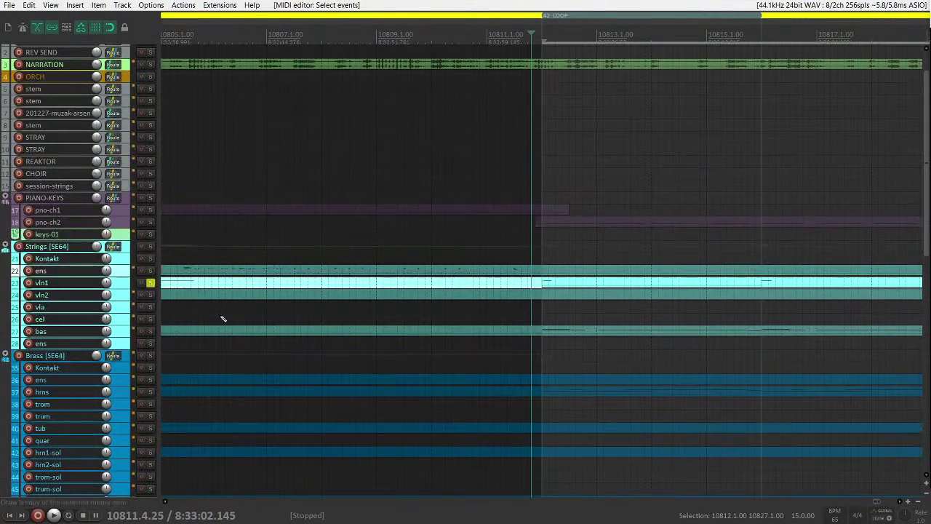
pyautogui.click(149, 284)
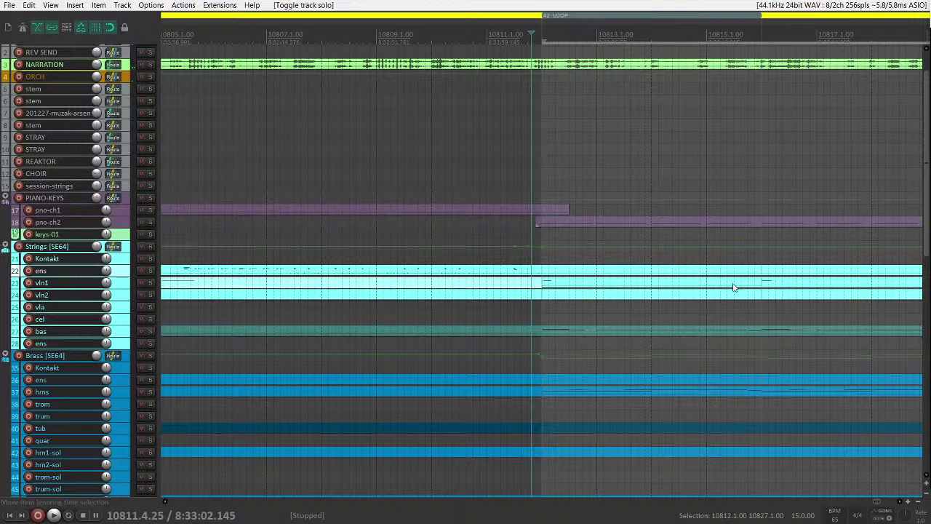
pyautogui.click(593, 287)
pyautogui.press('s')
pyautogui.press('s')
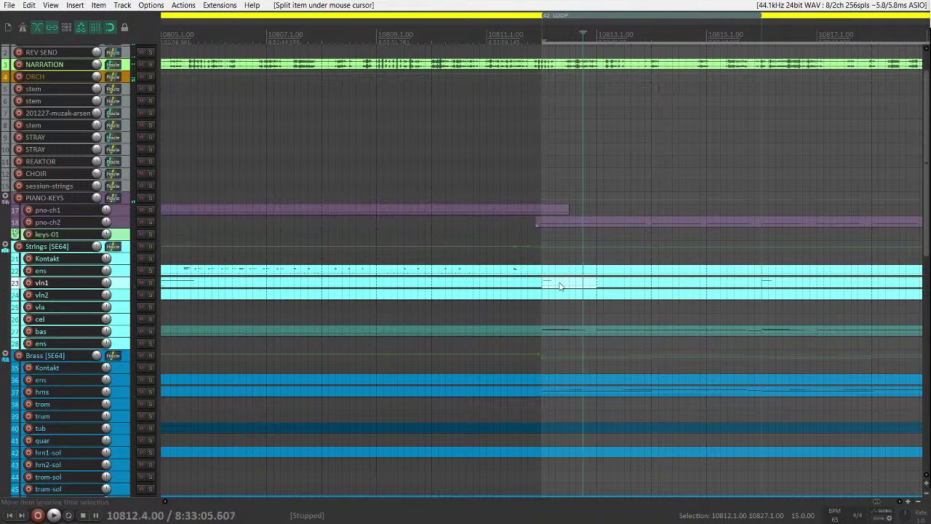
# - Audition the split vln1 piece around 10812.1.00, first soloed and then within the full mix
pyautogui.click(531, 285)
pyautogui.press('space')
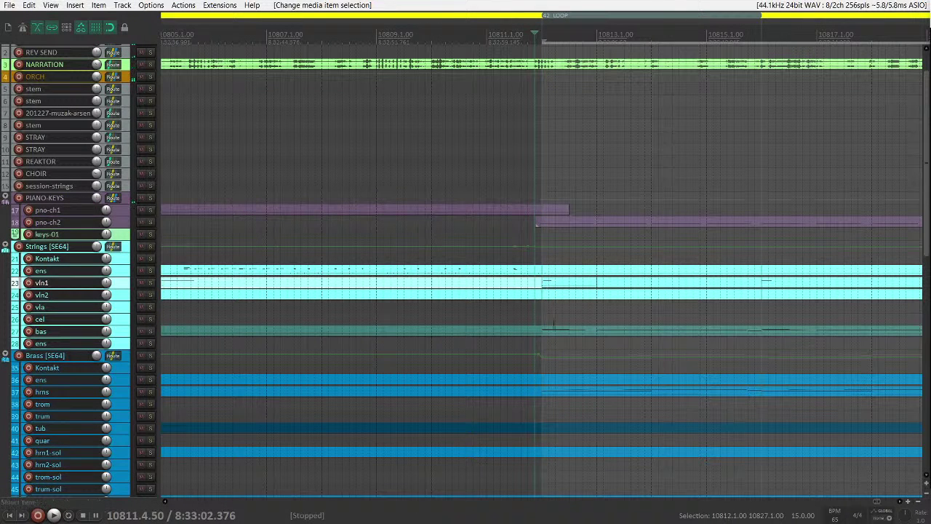
pyautogui.click(550, 286)
pyautogui.press('F6')
pyautogui.press('space')
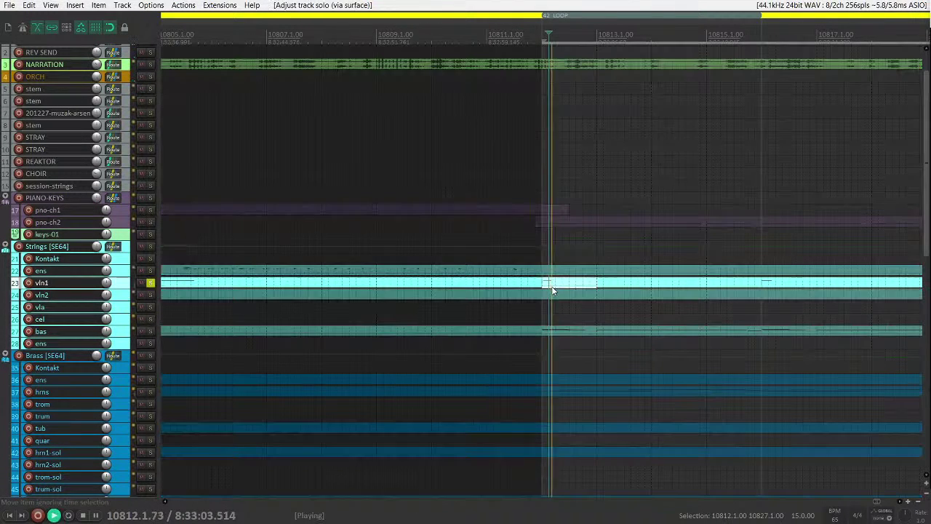
pyautogui.press('space')
pyautogui.click(531, 284)
pyautogui.press('space')
pyautogui.press('F6')
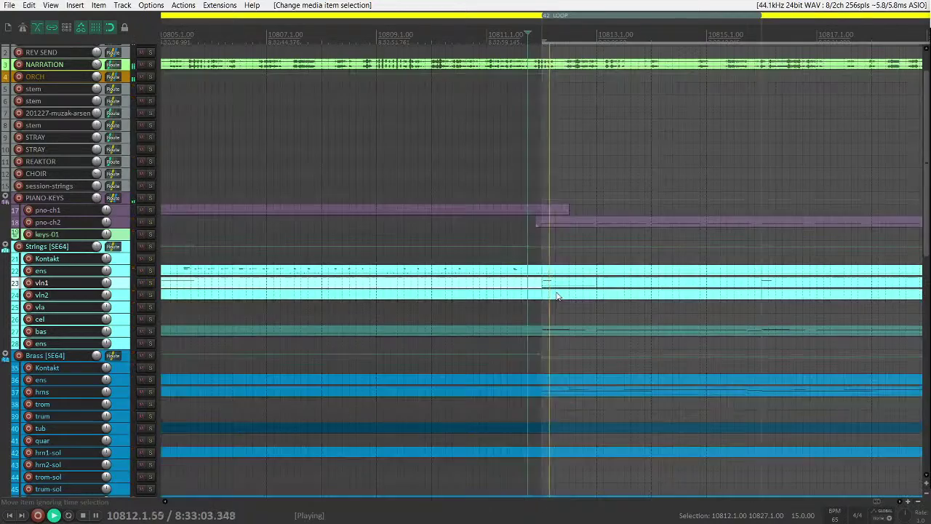
# - Replay the full mix from just before 10812.1.00 and look over the string and brass tracks
pyautogui.scroll(-8, 314, 357)
pyautogui.scroll(7, 541, 390)
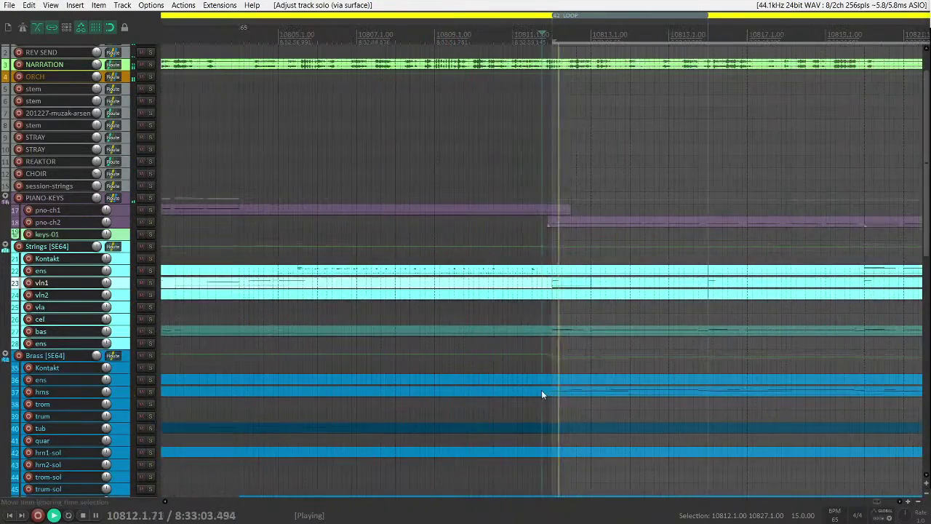
pyautogui.press('space')
pyautogui.scroll(-2, 582, 378)
pyautogui.press('space')
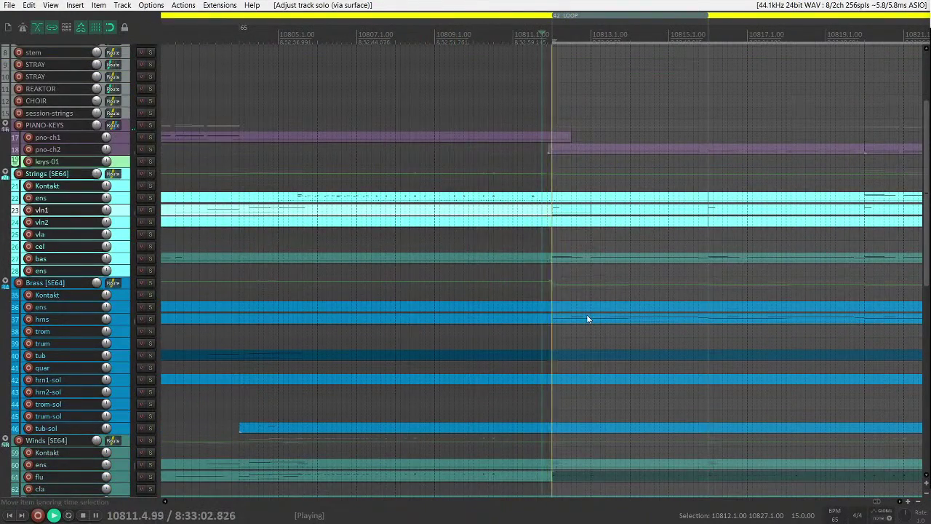
# - Copy the one-bar vln1 piece from 10812.1.00 onto its repeats at 10816.1.00 and 10820.1.00
pyautogui.scroll(-1, 577, 308)
pyautogui.scroll(-5, 579, 310)
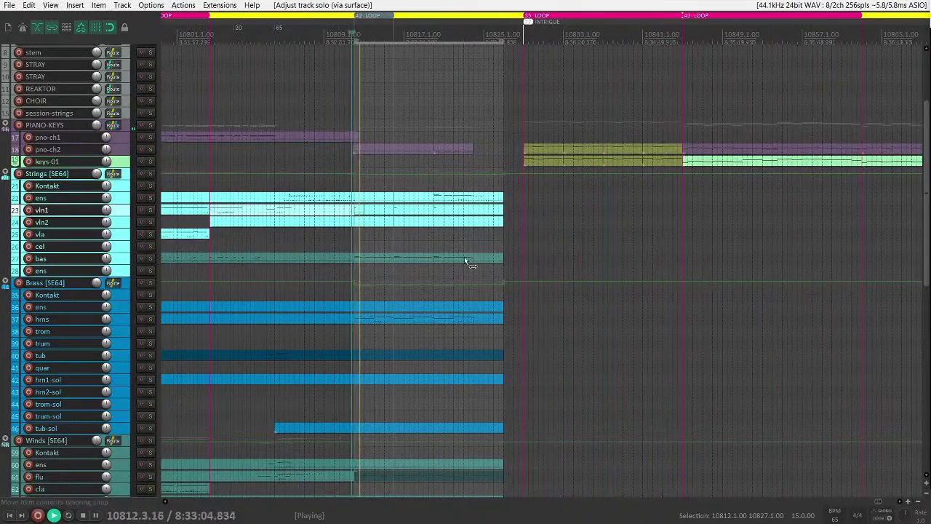
pyautogui.click(486, 212)
pyautogui.scroll(2, 486, 218)
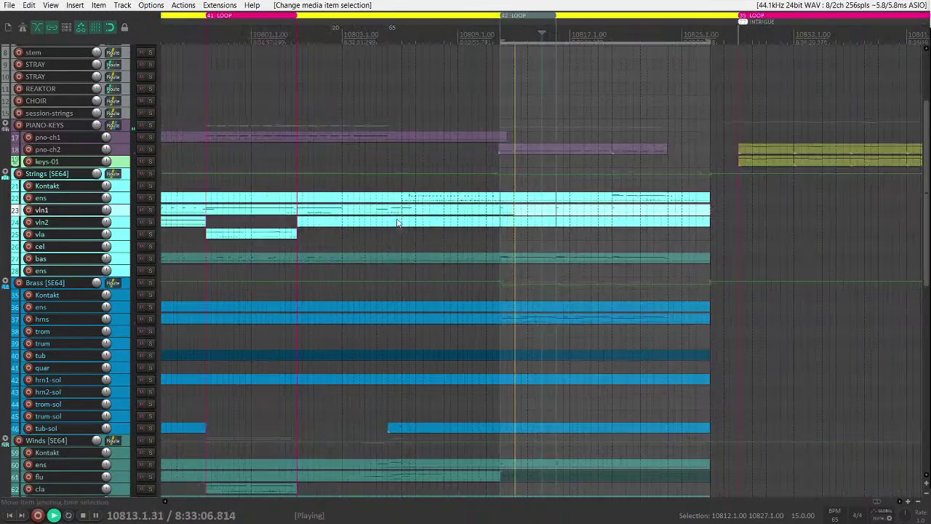
pyautogui.moveTo(484, 212); pyautogui.dragTo(692, 215)
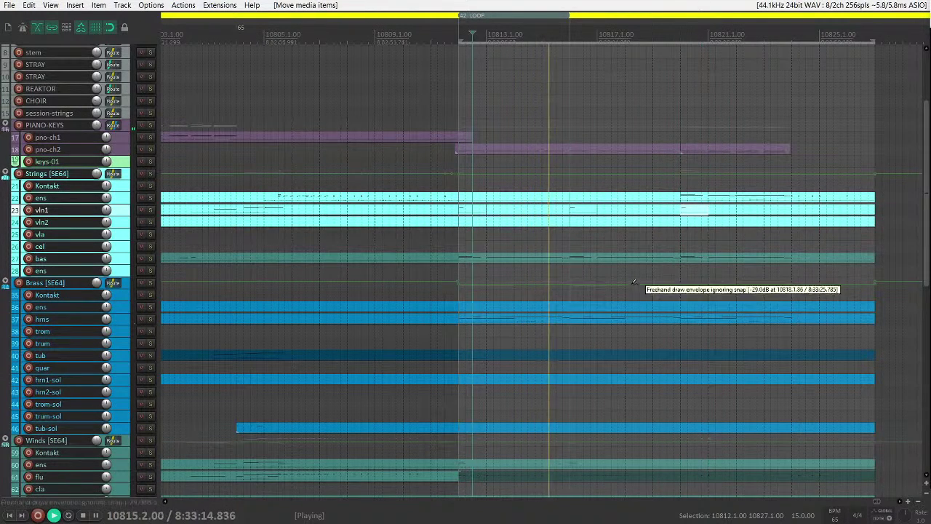
# - Select the first pno-ch2 item in the 42 LOOP section and show the pno-ch2 track's volume envelope
pyautogui.scroll(-3, 643, 288)
pyautogui.click(568, 151)
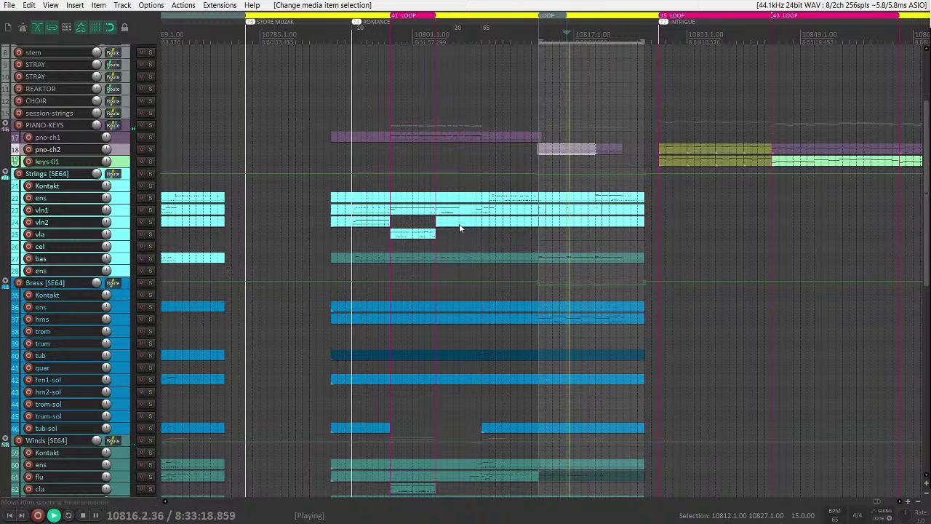
pyautogui.hscroll(2, 459, 227)
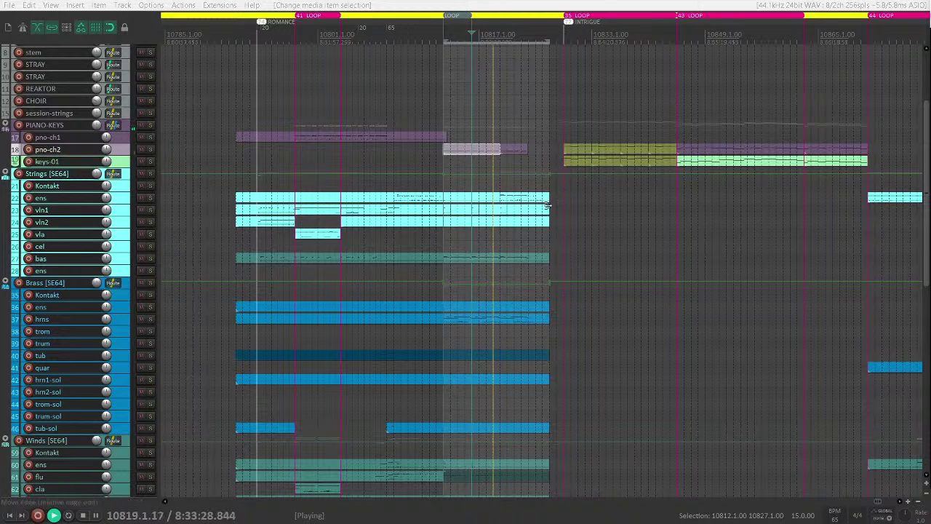
pyautogui.scroll(3, 527, 207)
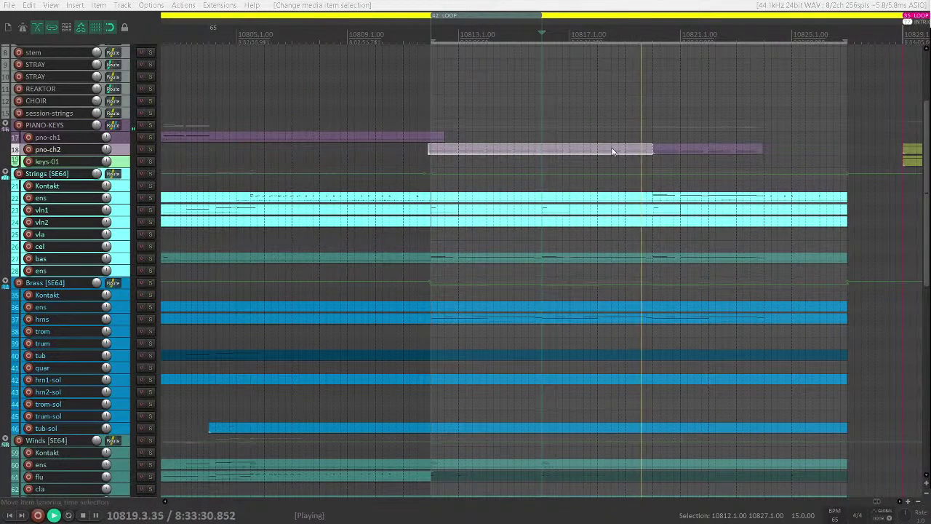
pyautogui.click(123, 149)
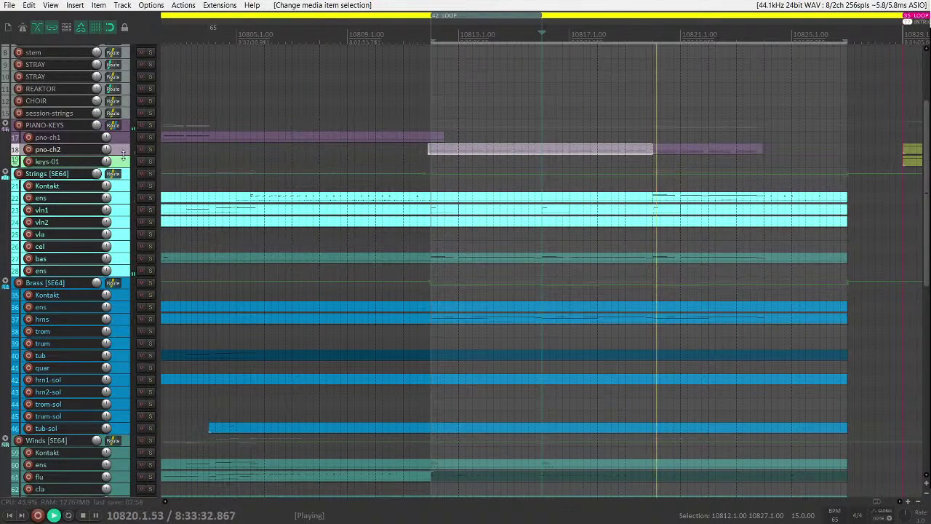
pyautogui.press('v')
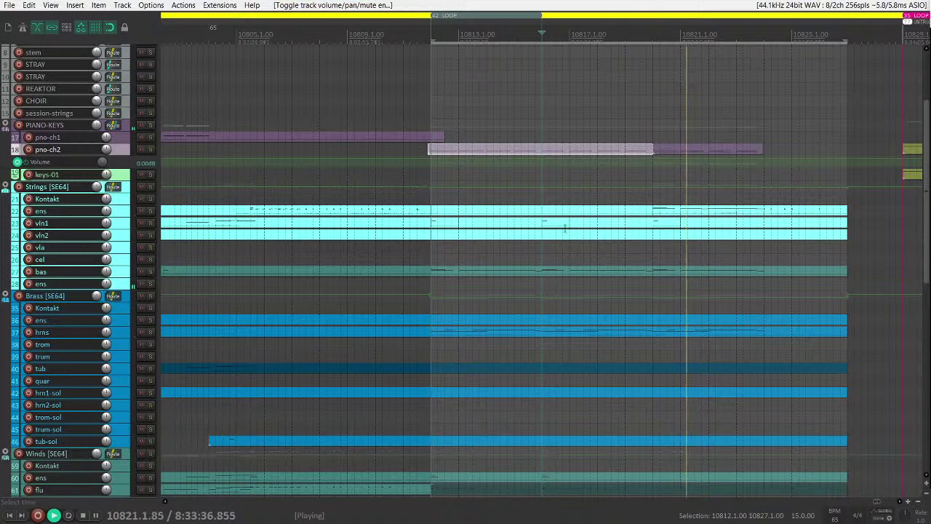
# - Listen through both pno-ch2 items up to about 10826.1.00 and enlarge the pno-ch2 Volume envelope lane
pyautogui.scroll(-3, 565, 228)
pyautogui.scroll(4, 619, 211)
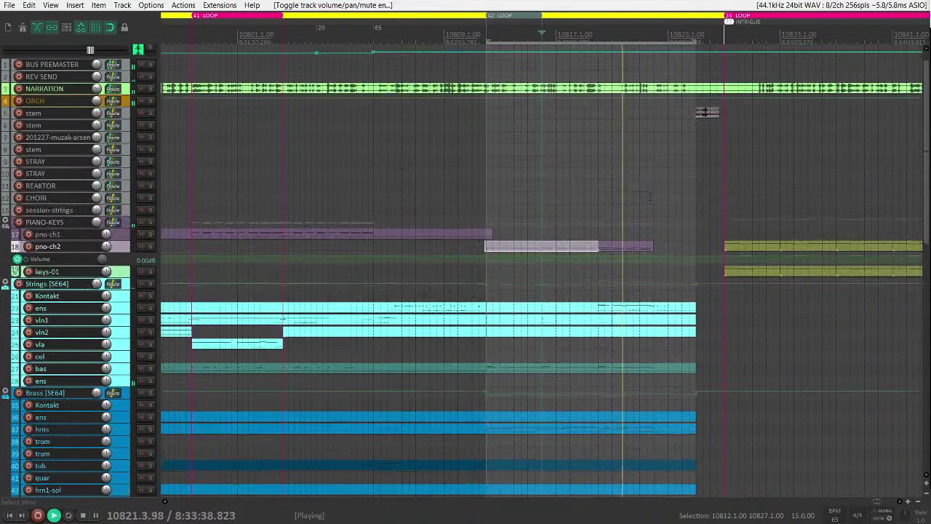
pyautogui.hscroll(2, 641, 228)
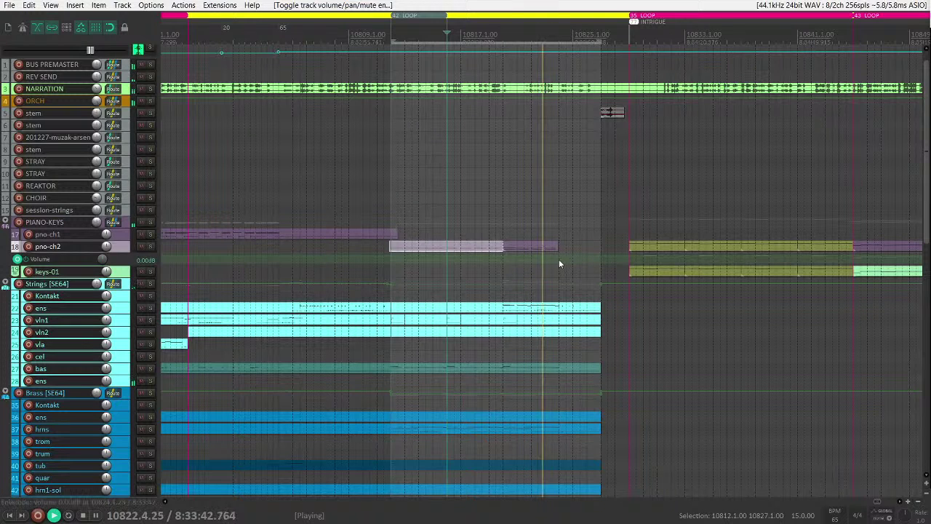
pyautogui.click(545, 246)
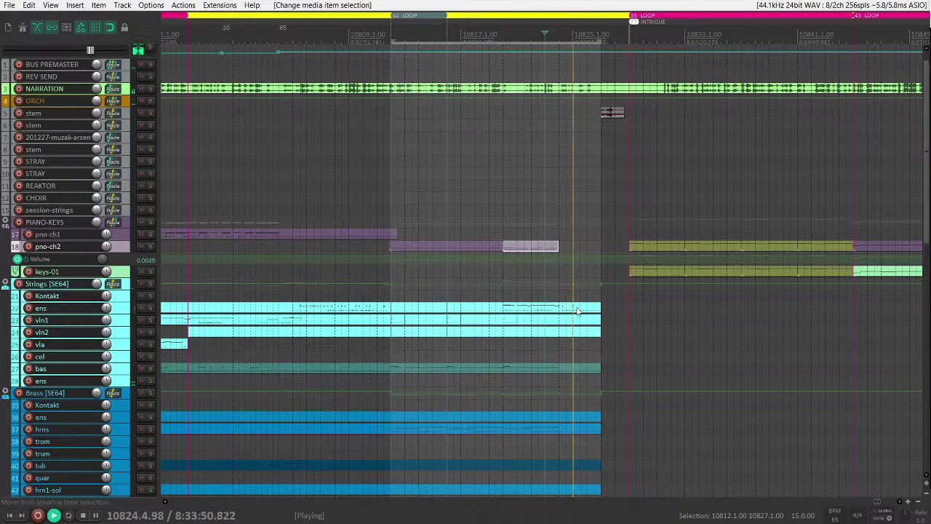
pyautogui.scroll(-2, 572, 313)
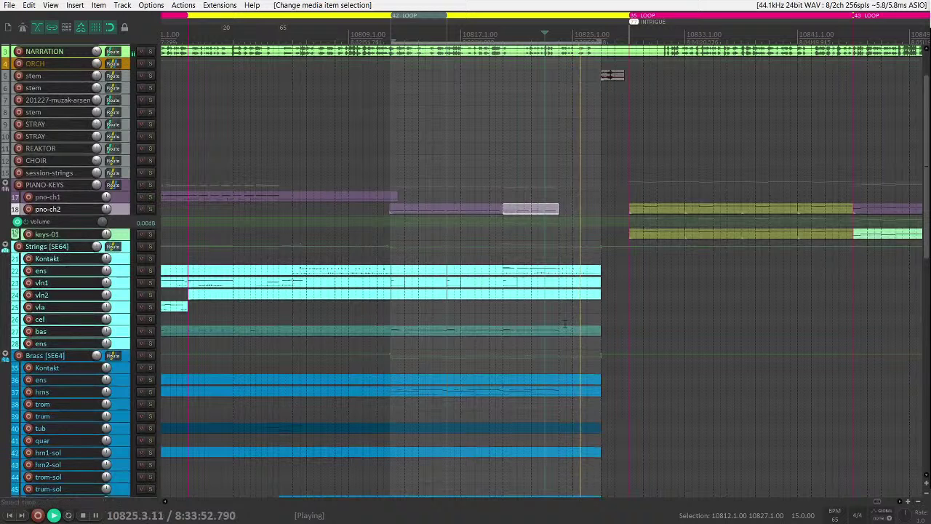
pyautogui.click(416, 209)
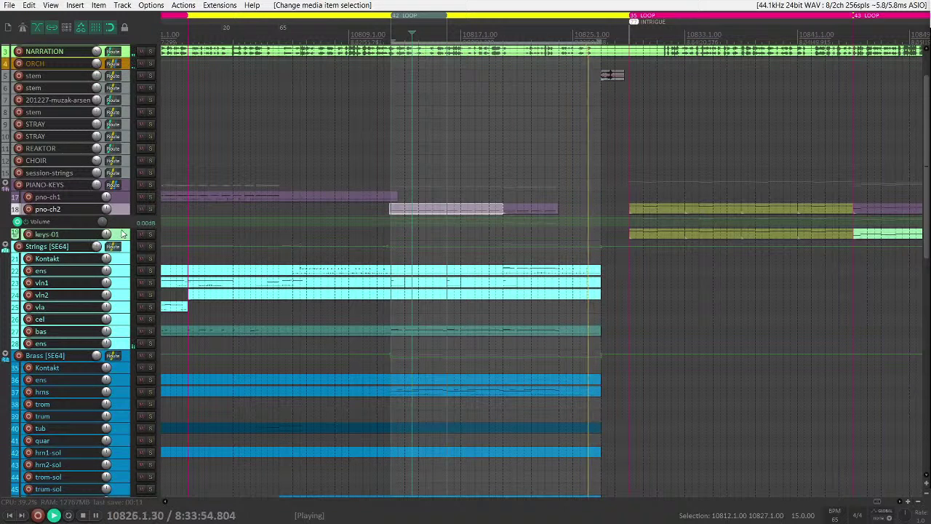
pyautogui.moveTo(122, 228); pyautogui.dragTo(124, 285)
pyautogui.press('space')
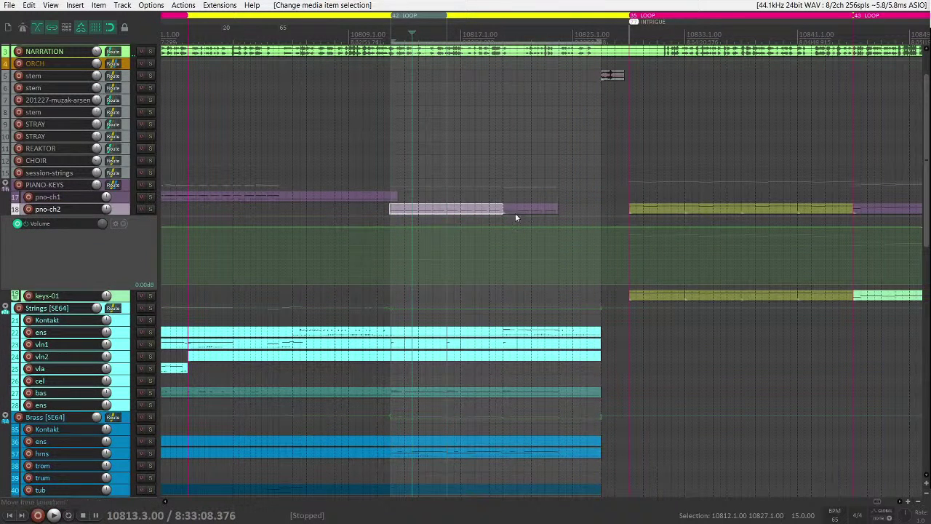
# - Try lowering the pno-ch2 volume to about -7 dB across the time selection, with a short ramp down starting before 10812.1.00
pyautogui.keyDown('ctrl'); pyautogui.click(515, 213); pyautogui.keyUp('ctrl')
pyautogui.moveTo(495, 232); pyautogui.dragTo(498, 245)
pyautogui.click(372, 228)
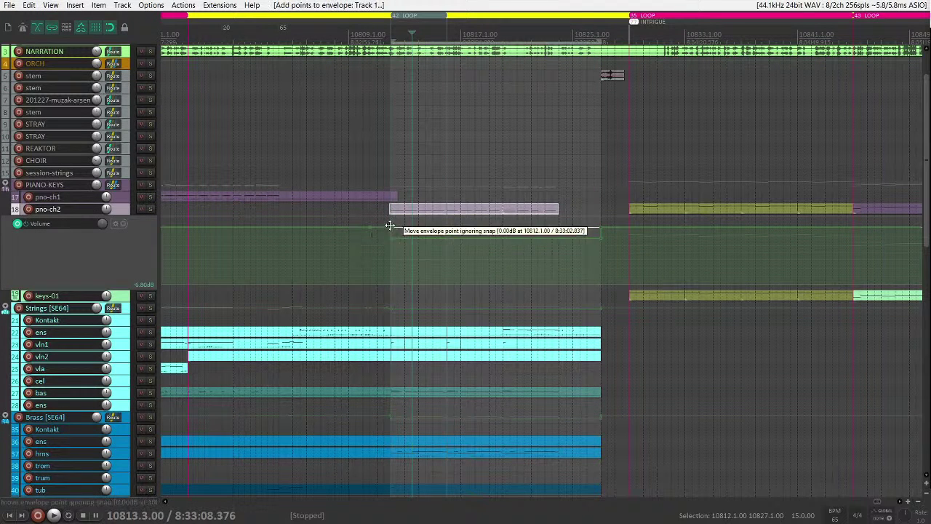
pyautogui.moveTo(390, 229); pyautogui.dragTo(381, 237)
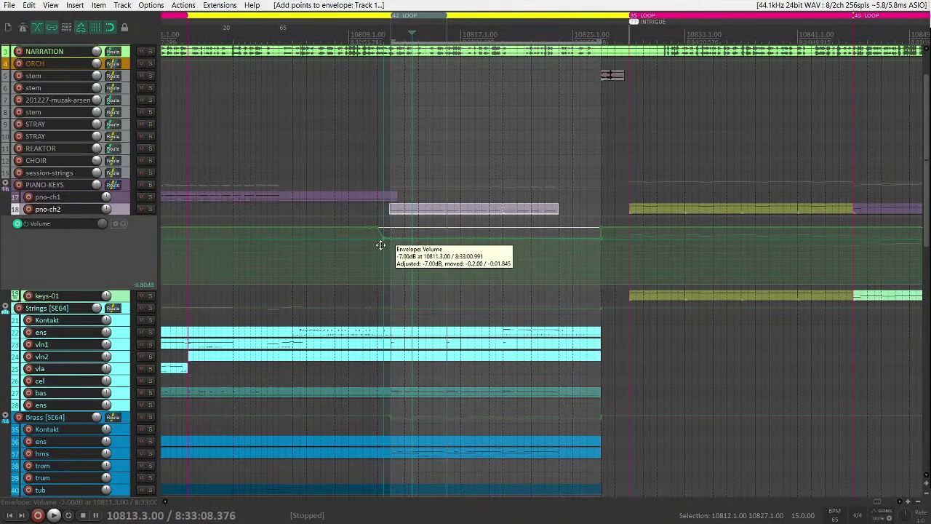
# - Play the piano entry and try lowering the pno-ch2 volume further to about -16.2 dB within the time selection
pyautogui.scroll(2, 437, 234)
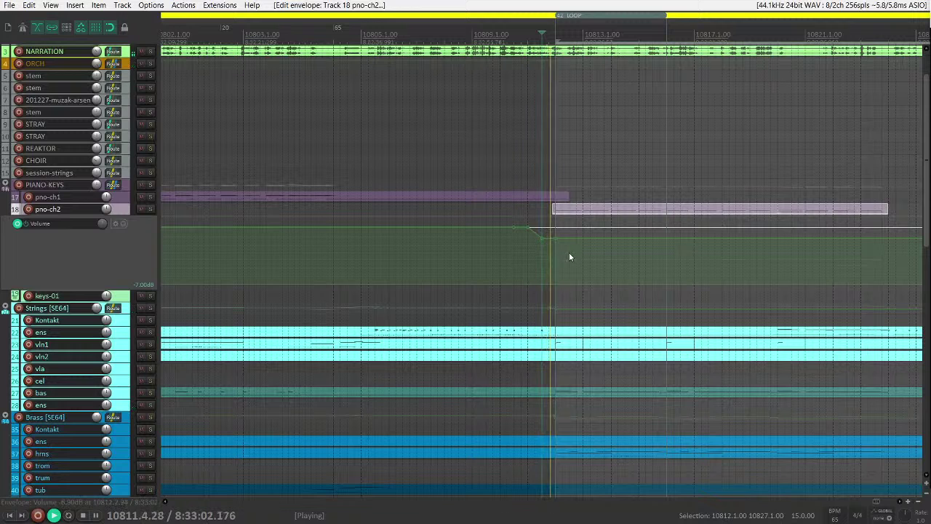
pyautogui.scroll(-1, 571, 247)
pyautogui.scroll(-1, 573, 249)
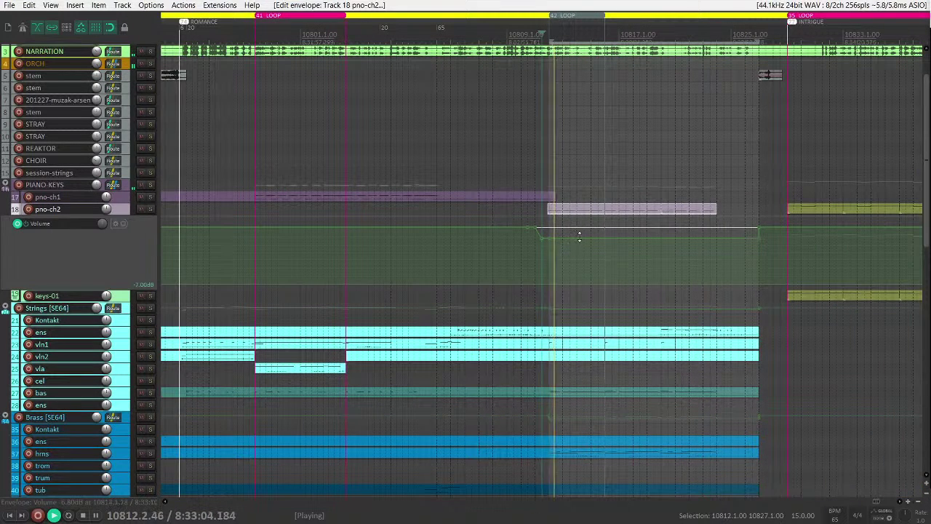
pyautogui.moveTo(578, 236); pyautogui.dragTo(578, 255)
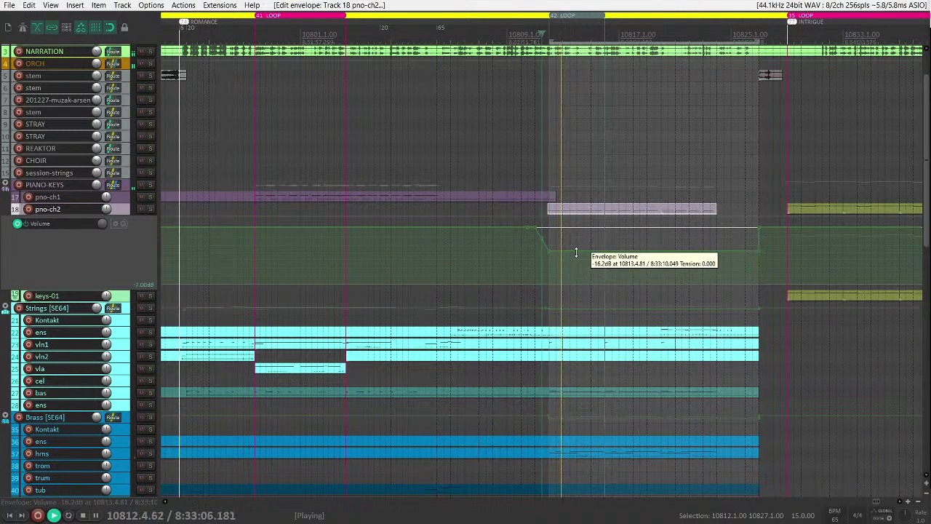
# - Delete the added pno-ch2 volume envelope points and hide that track's volume envelope
pyautogui.rightClick(521, 273)
pyautogui.click(486, 268)
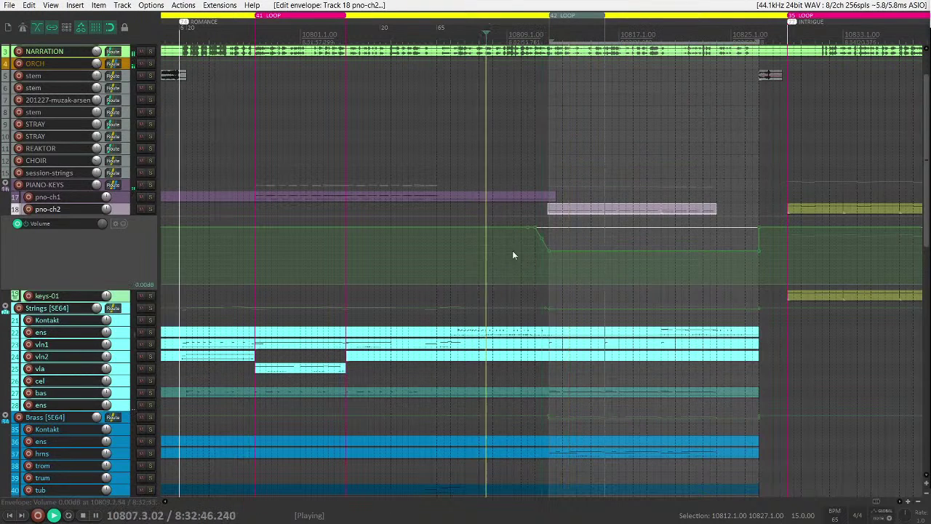
pyautogui.press('space')
pyautogui.press('Delete')
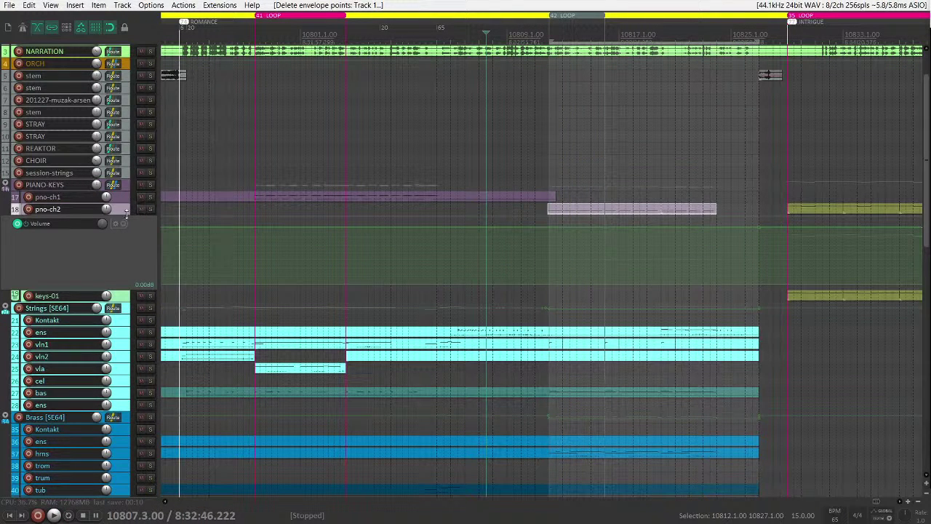
pyautogui.press('`')
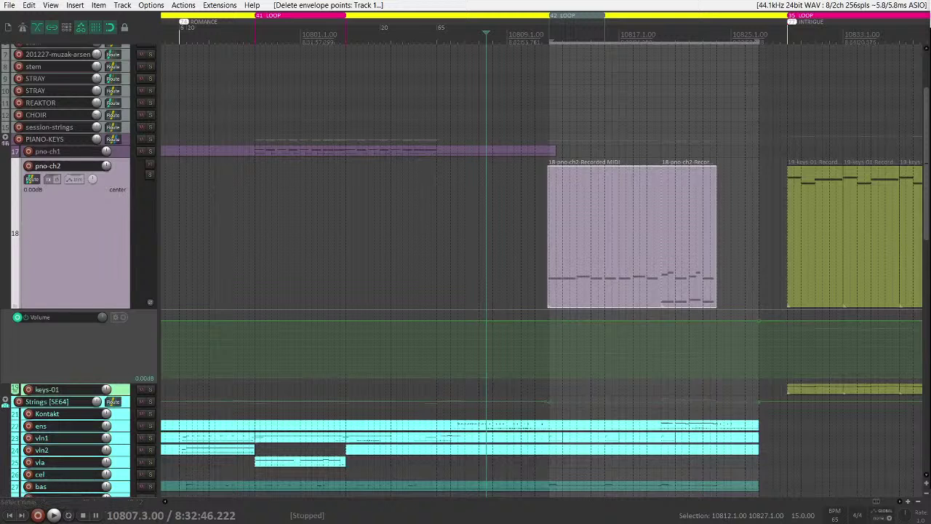
pyautogui.press('`')
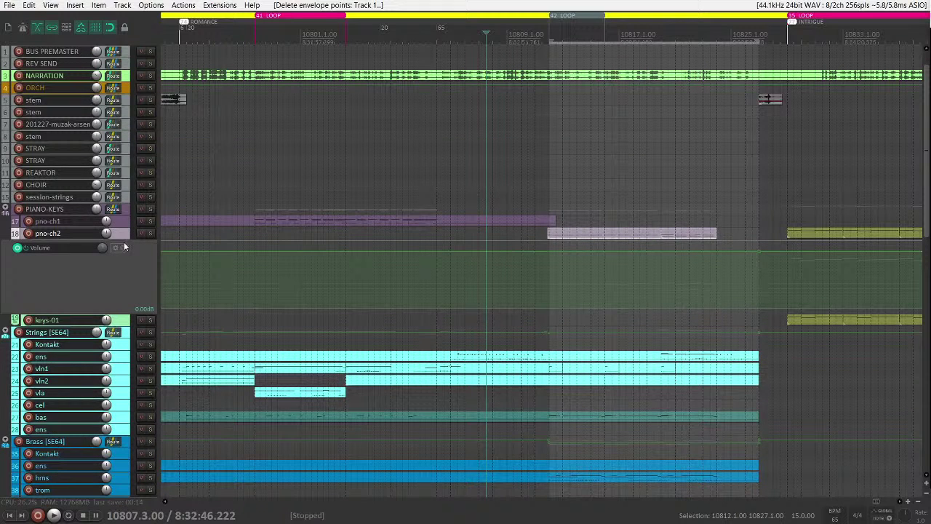
pyautogui.press('v')
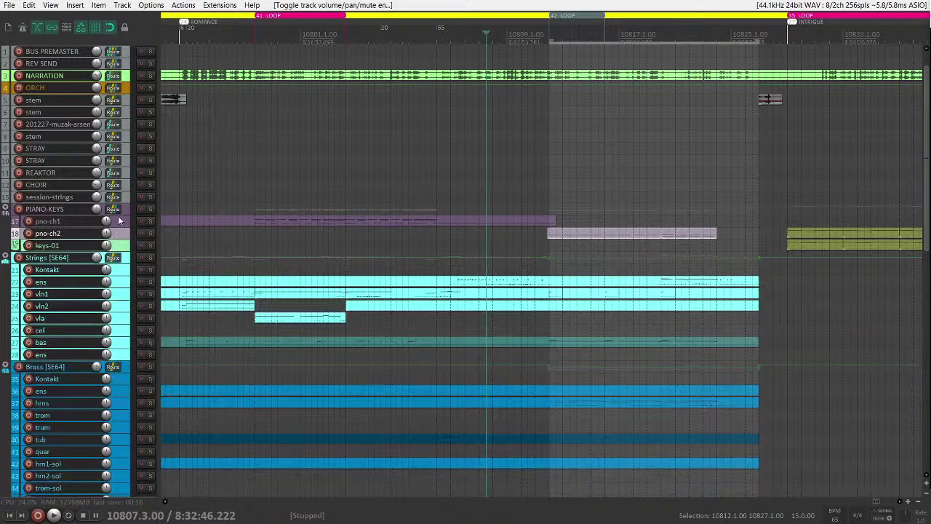
# - Show and enlarge the PIANO-KEYS volume envelope and lower it to -40.0 dB from 10812.1.00
pyautogui.click(125, 211)
pyautogui.press('v')
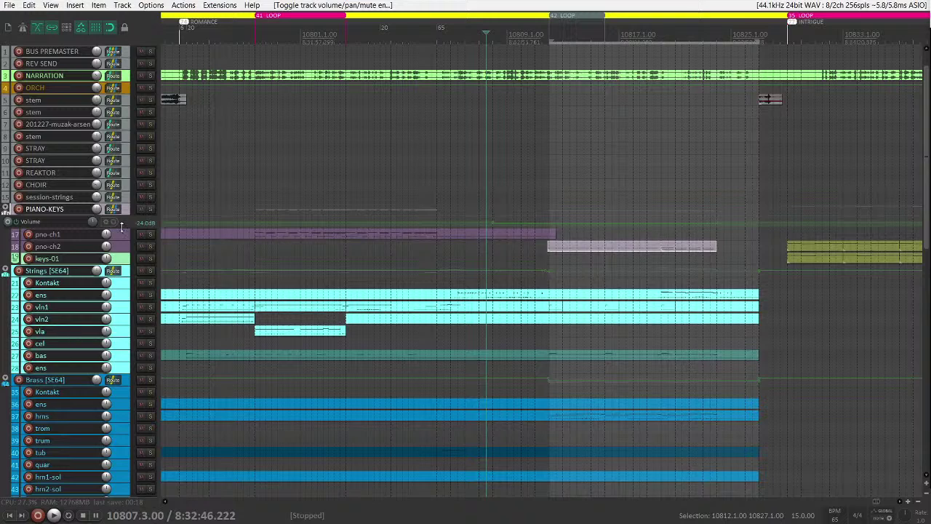
pyautogui.moveTo(122, 227); pyautogui.dragTo(121, 282)
pyautogui.moveTo(563, 262); pyautogui.dragTo(563, 276)
pyautogui.scroll(3, 589, 276)
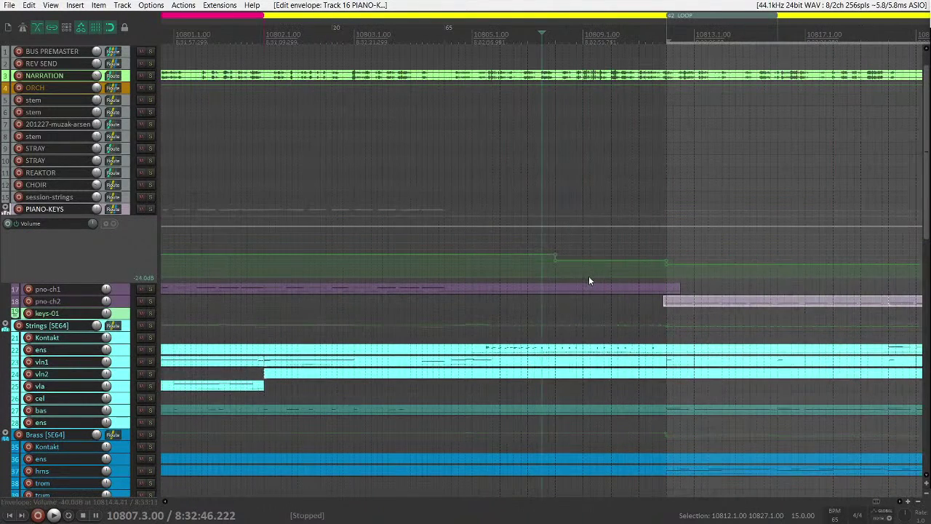
# - Replace the PIANO-KEYS volume step at 10812.1.00 with a short ramp down to -40.0 dB ending just before it, and play the entry
pyautogui.click(667, 260)
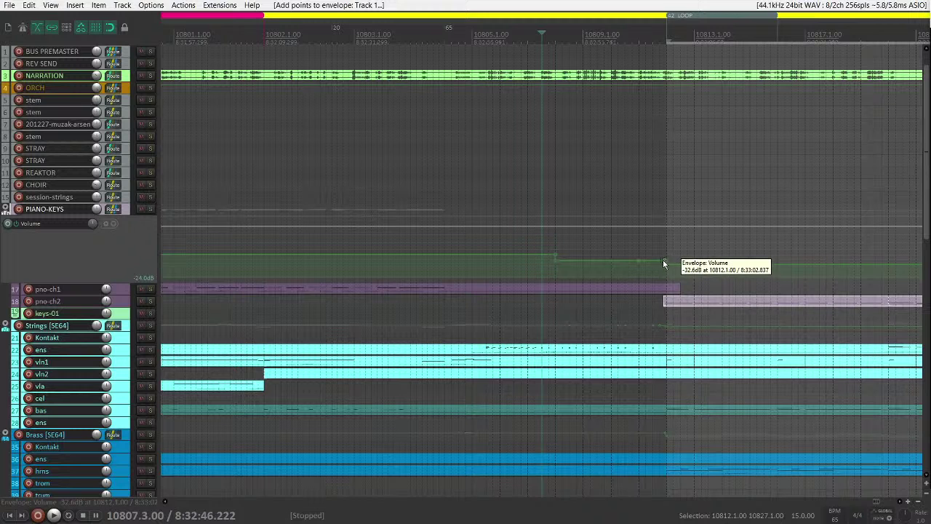
pyautogui.keyDown('alt'); pyautogui.click(663, 263); pyautogui.keyUp('alt')
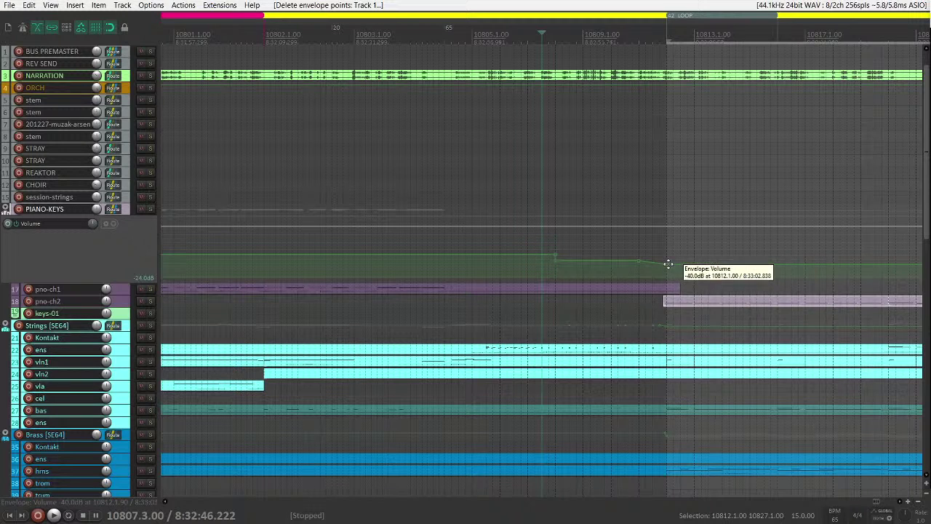
pyautogui.moveTo(668, 263); pyautogui.dragTo(657, 262)
pyautogui.press('space')
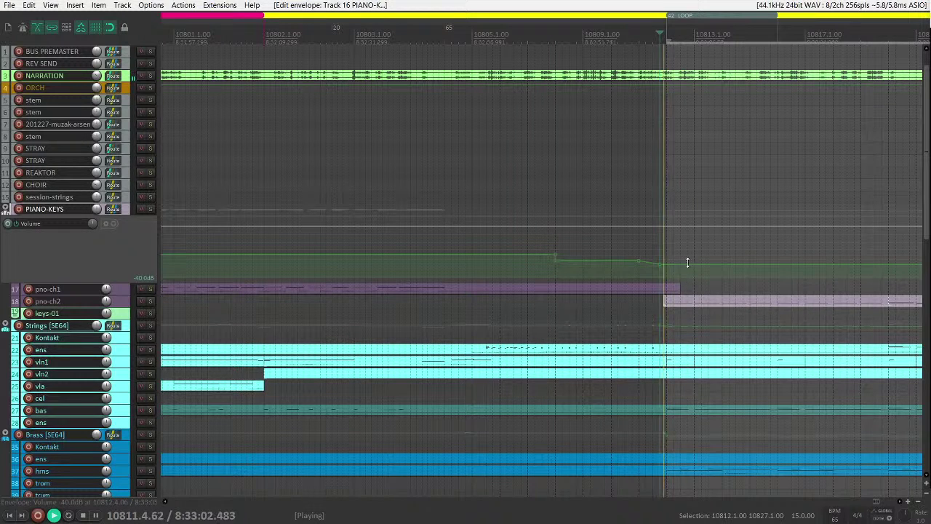
# - Lower the PIANO-KEYS volume to -42.8 dB and hold it to the end of the time selection, deleting the earlier rise
pyautogui.scroll(-3, 689, 269)
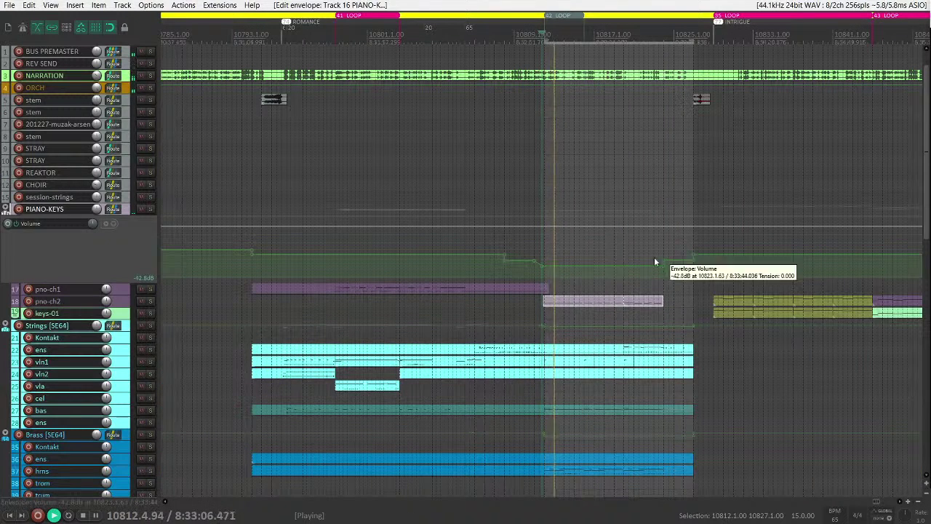
pyautogui.press('Delete')
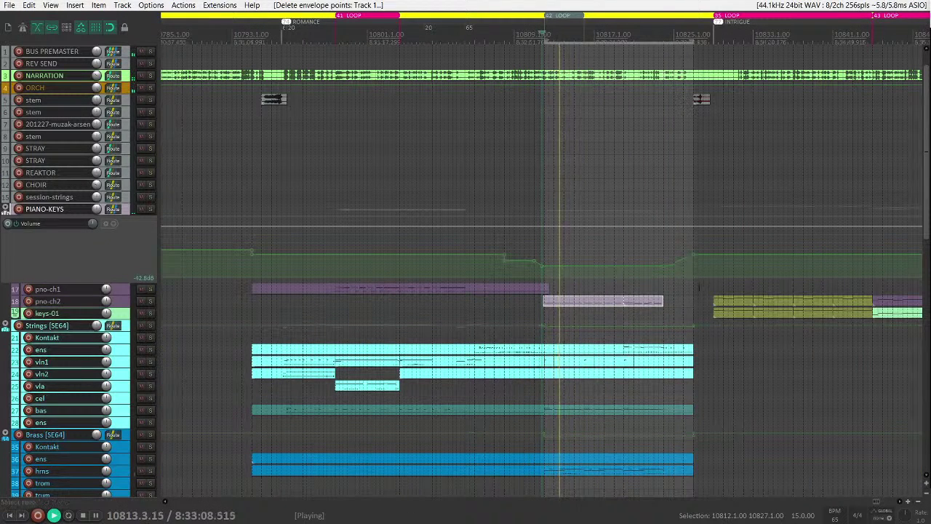
pyautogui.moveTo(686, 265); pyautogui.dragTo(693, 296)
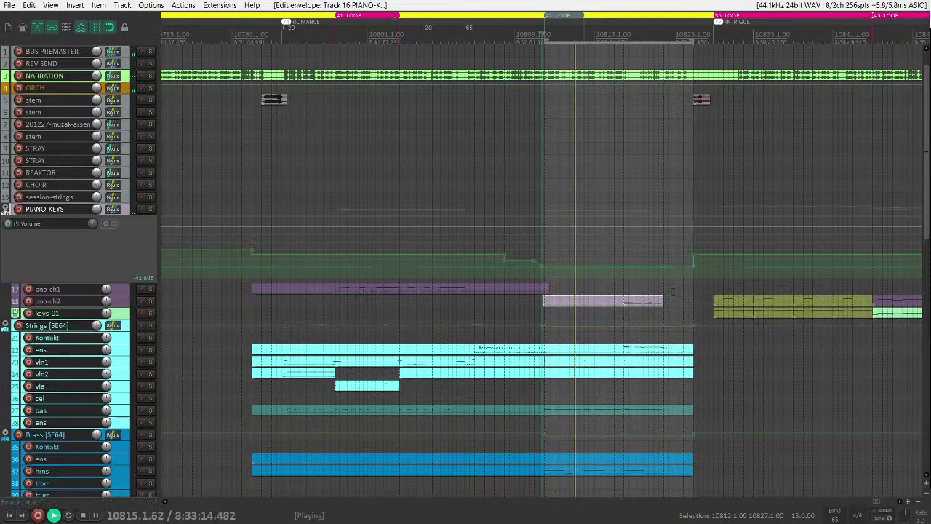
pyautogui.scroll(-1, 662, 295)
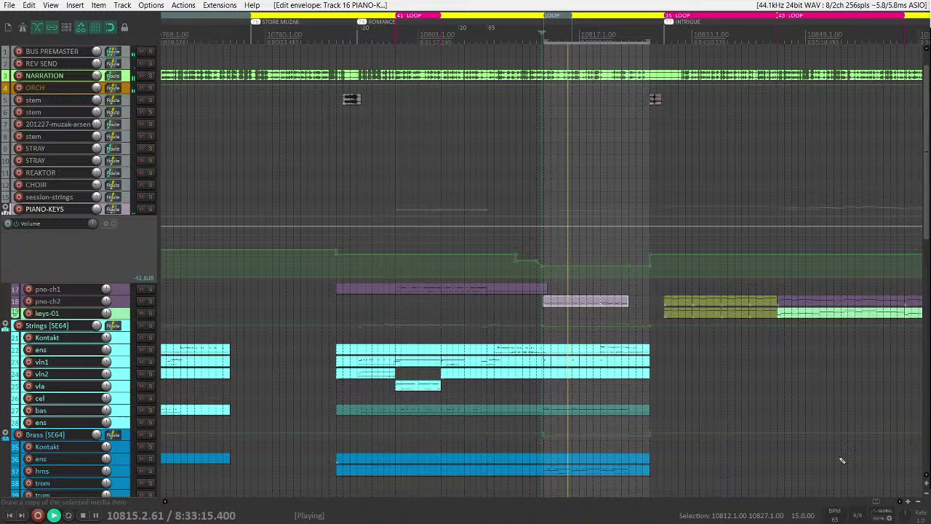
# - Listen through the rest of the 42 LOOP selection while examining the vln1, ens and piano tracks at enlarged height
pyautogui.click(579, 362)
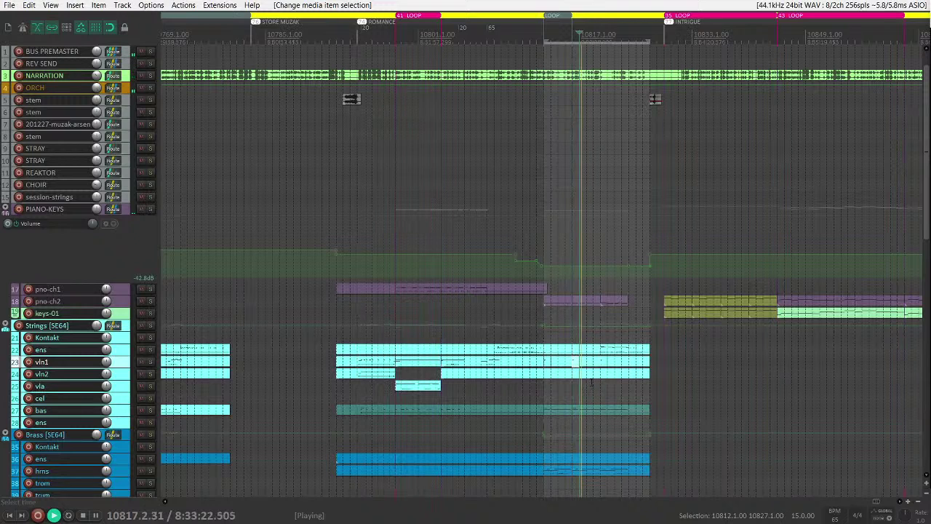
pyautogui.scroll(2, 569, 375)
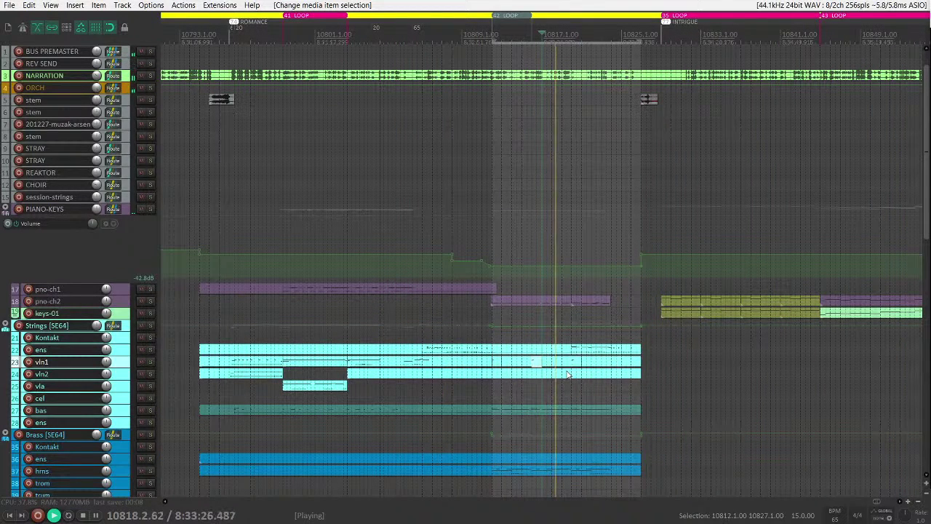
pyautogui.scroll(2, 582, 390)
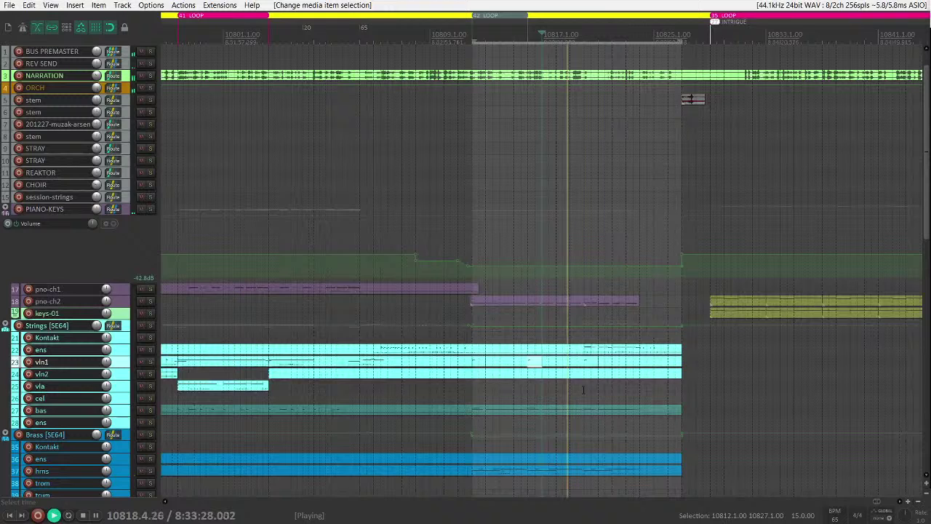
pyautogui.click(618, 361)
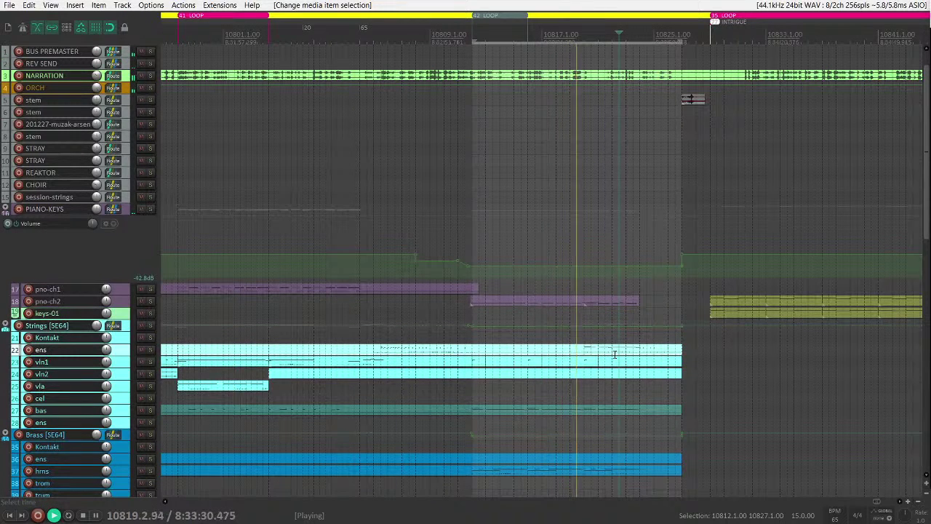
pyautogui.hotkey('shift', '`')
pyautogui.scroll(10, 98, 307)
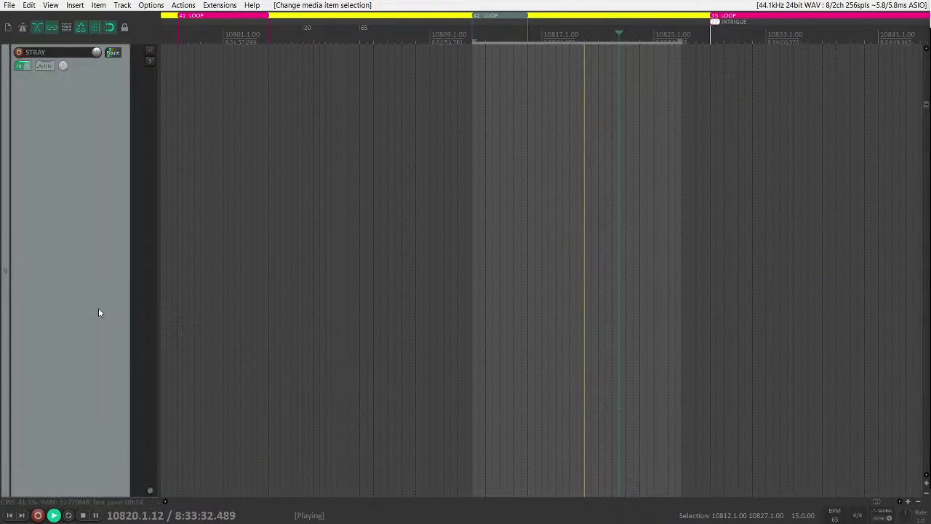
pyautogui.scroll(4, 99, 309)
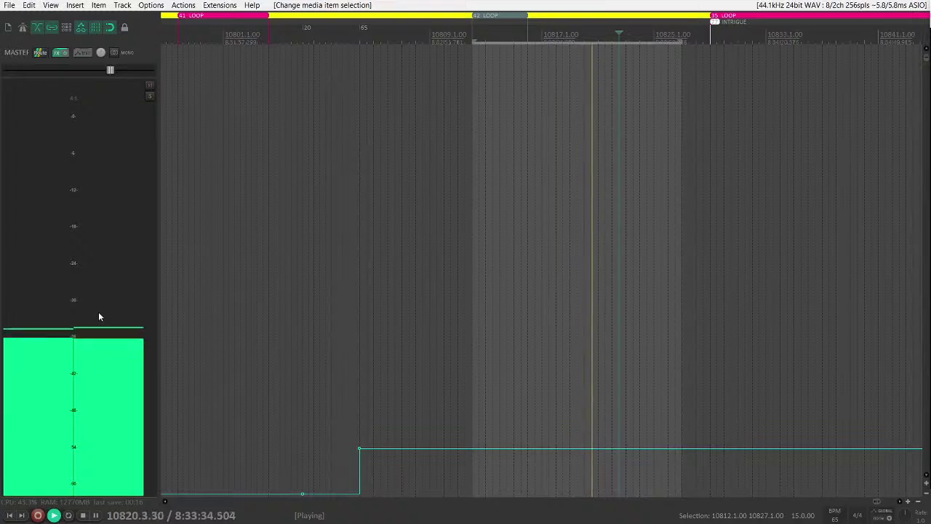
pyautogui.scroll(-8, 99, 321)
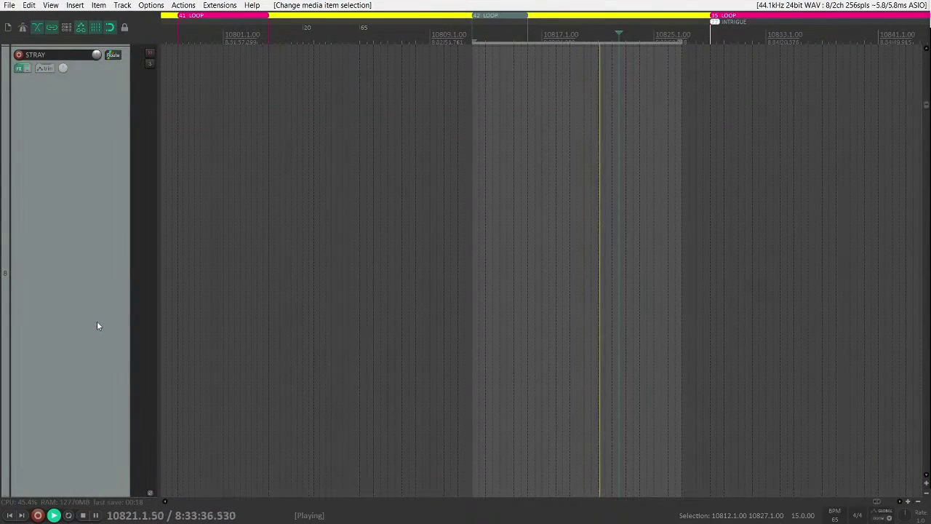
pyautogui.scroll(-8, 98, 326)
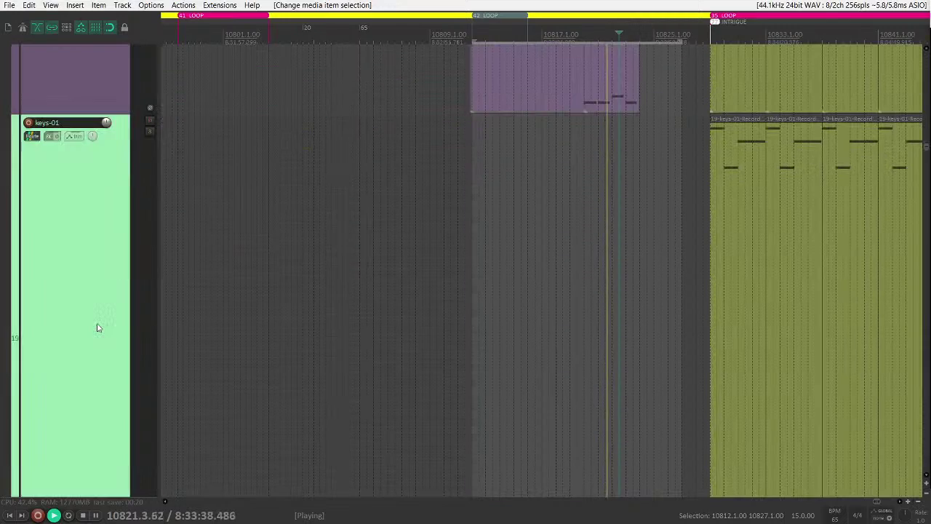
pyautogui.scroll(-1, 97, 325)
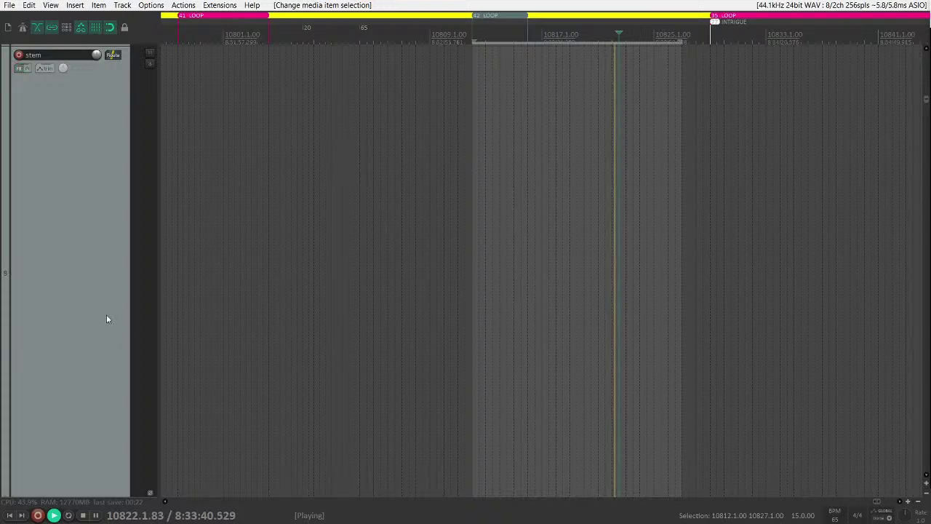
pyautogui.scroll(15, 106, 319)
pyautogui.scroll(-17, 102, 324)
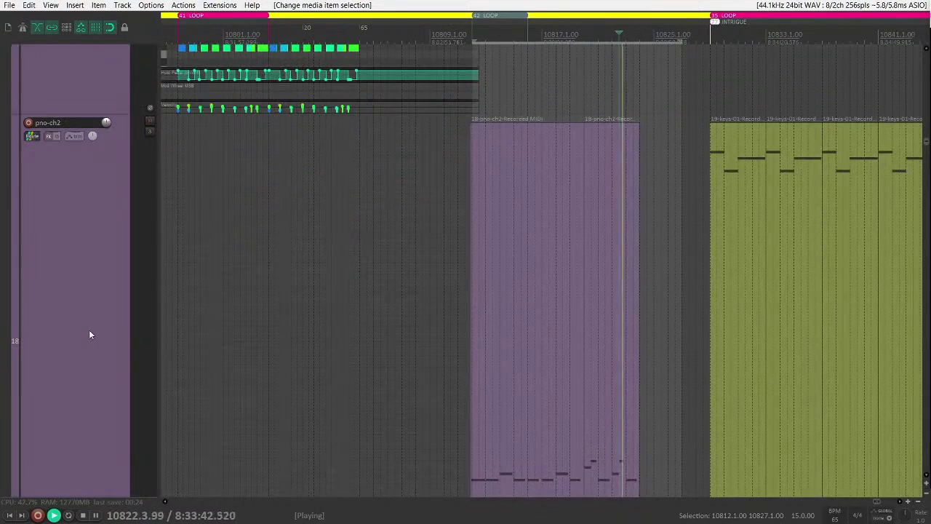
pyautogui.scroll(1, 90, 335)
pyautogui.scroll(1, 89, 335)
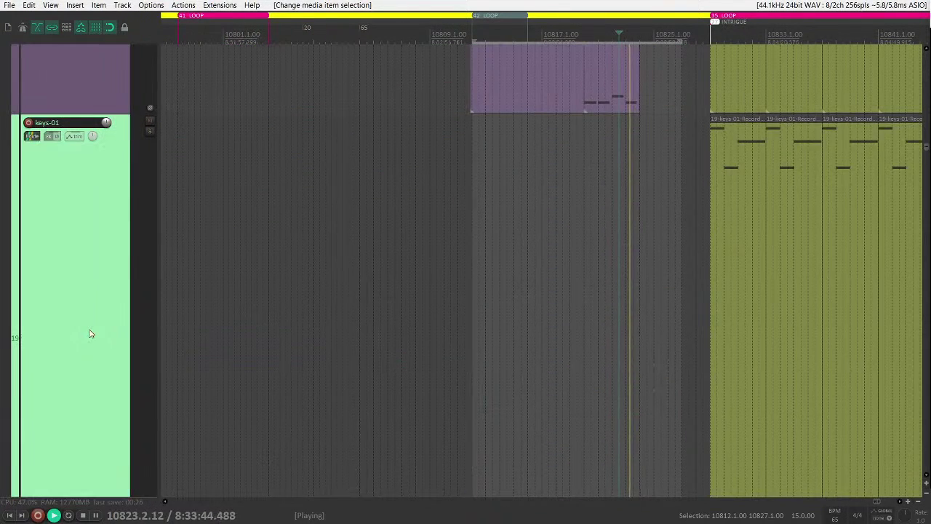
pyautogui.scroll(-1, 89, 335)
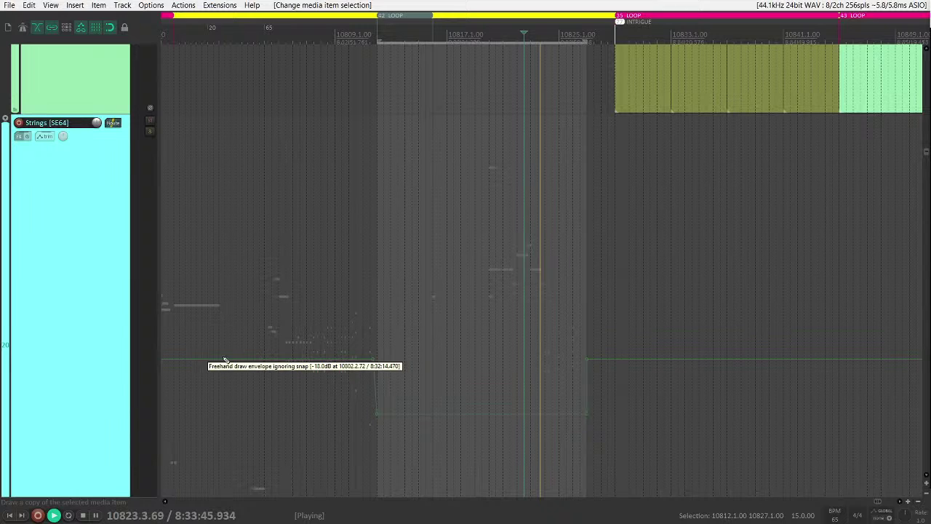
pyautogui.scroll(-1, 90, 349)
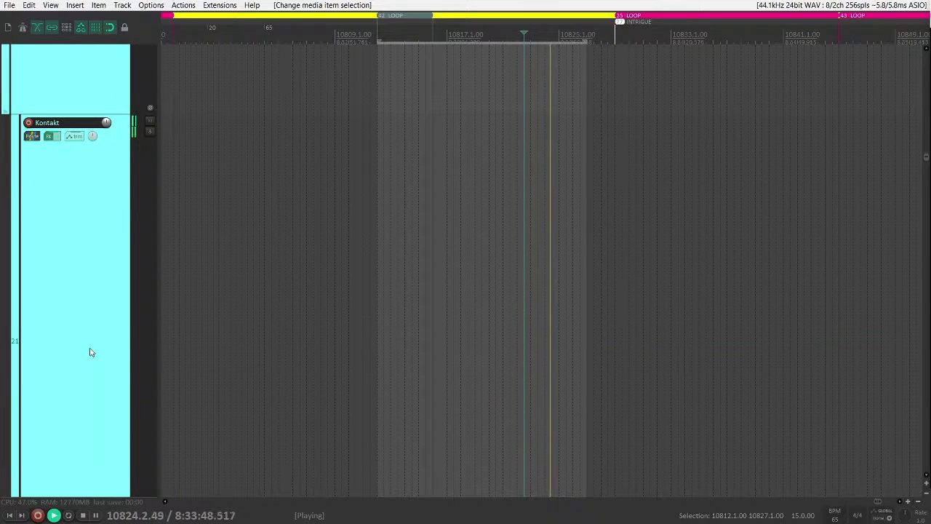
pyautogui.scroll(-2, 89, 360)
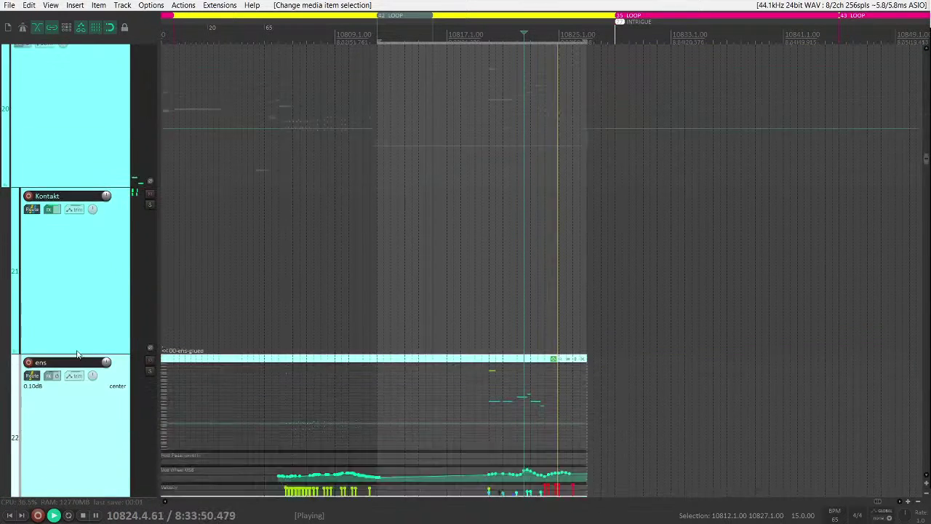
pyautogui.scroll(-3, 78, 349)
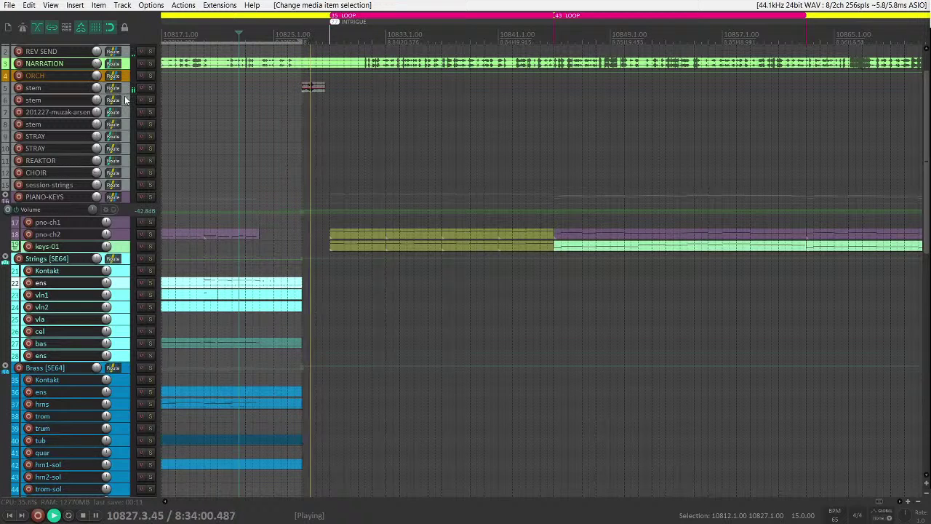
# - Enlarge the first stem track, lower the trans-06.wav item to -8.84 dB and shorten its end slightly
pyautogui.moveTo(124, 93); pyautogui.dragTo(117, 164)
pyautogui.scroll(5, 820, 133)
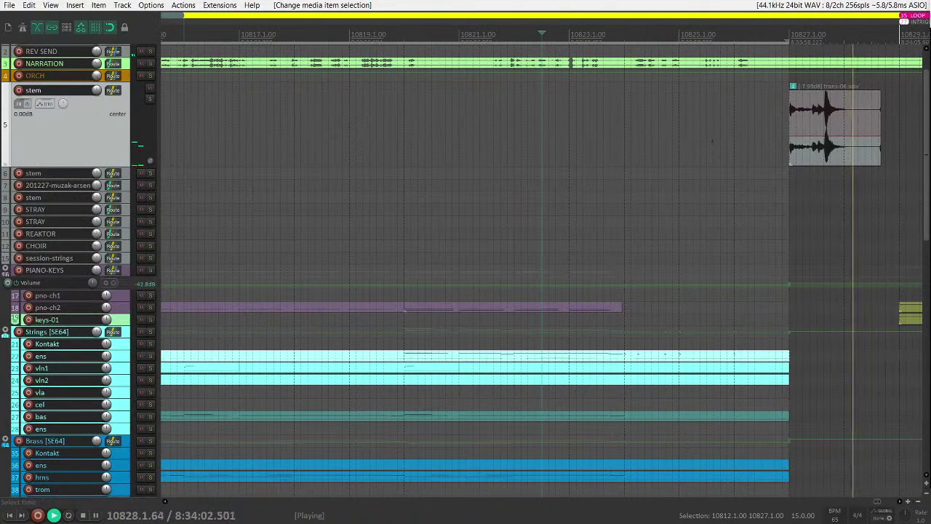
pyautogui.moveTo(819, 133); pyautogui.dragTo(819, 138)
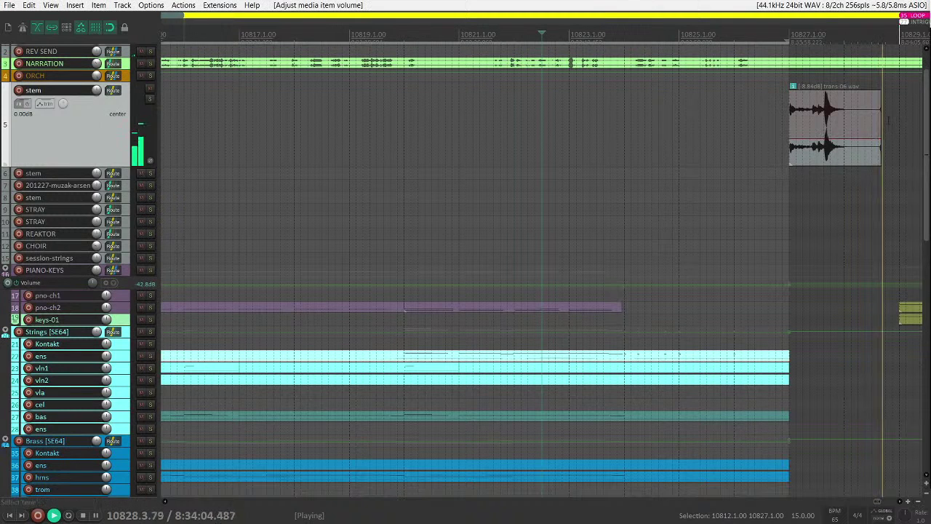
pyautogui.moveTo(880, 120); pyautogui.dragTo(867, 93)
# - Show the ORCH and REV SEND volume envelopes at enlarged height and examine them across the ROMANCE and INTRIGUE sections
pyautogui.click(124, 79)
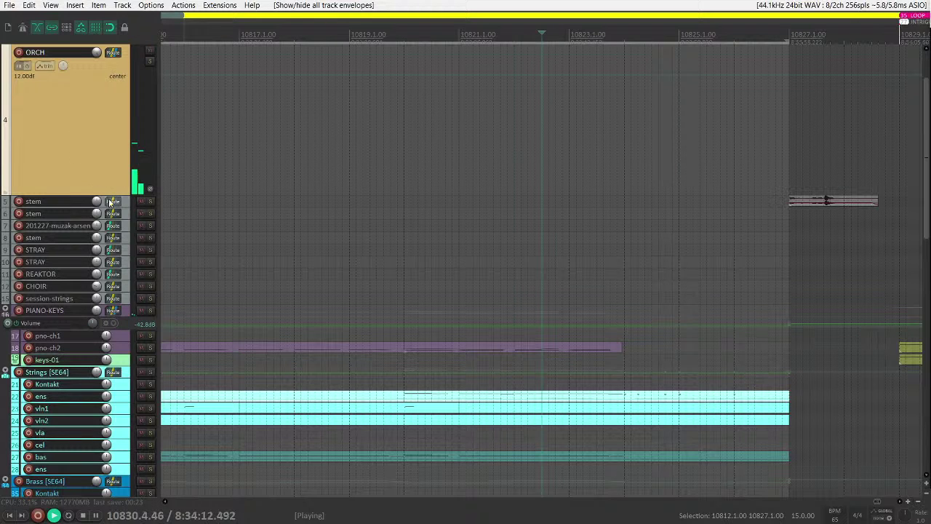
pyautogui.scroll(2, 80, 175)
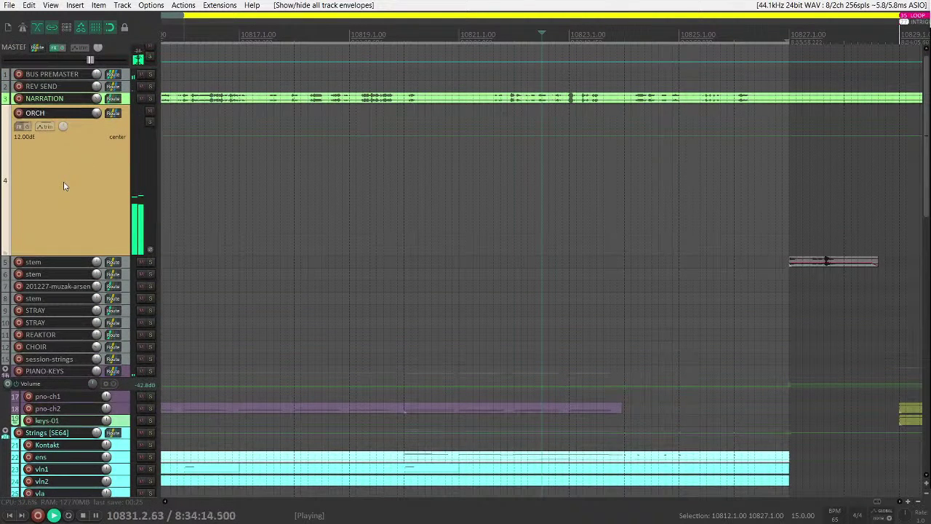
pyautogui.click(129, 86)
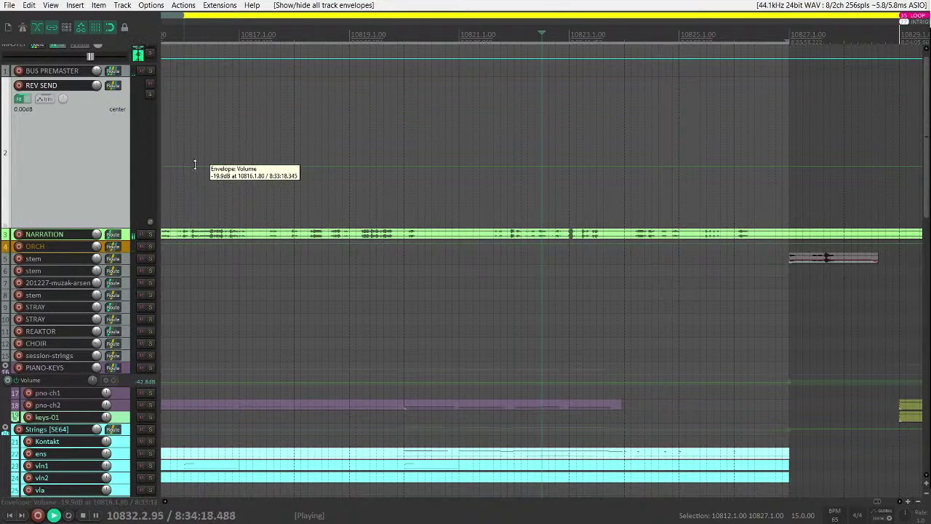
pyautogui.scroll(-4, 553, 175)
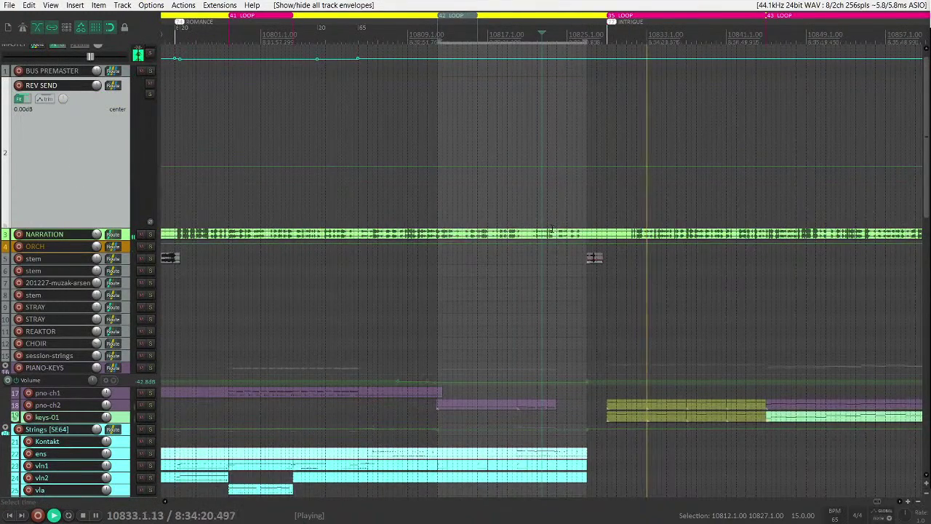
pyautogui.scroll(-3, 553, 175)
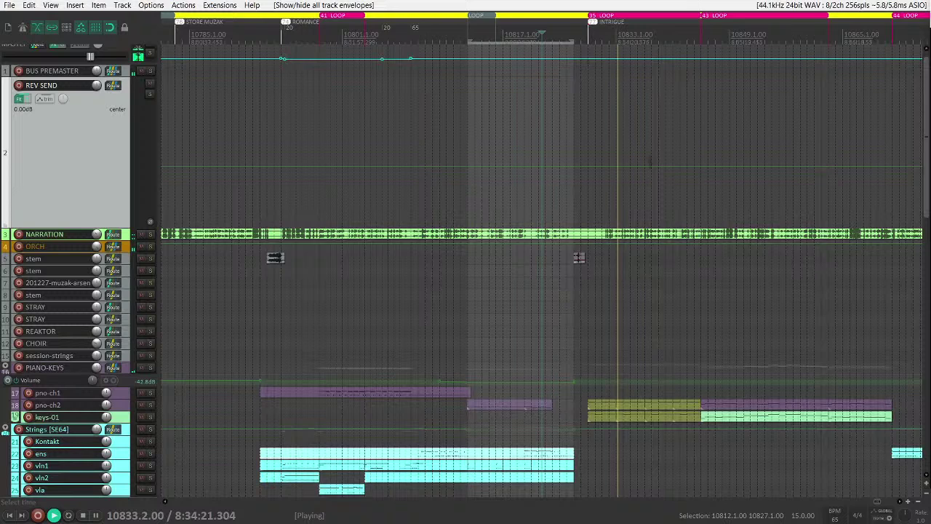
pyautogui.scroll(-3, 613, 192)
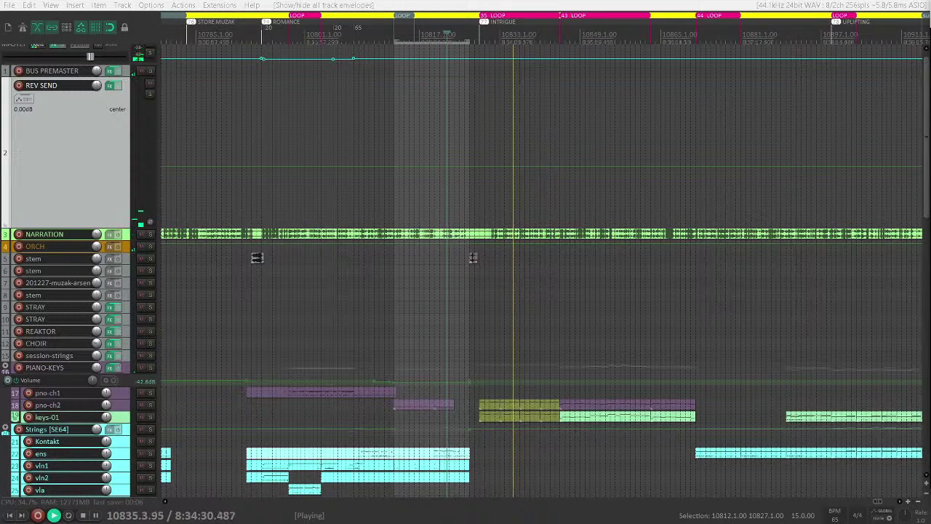
# - Mute the NARRATION track and play the INTRIGUE section from just before the 43 LOOP
pyautogui.click(141, 233)
pyautogui.scroll(3, 538, 295)
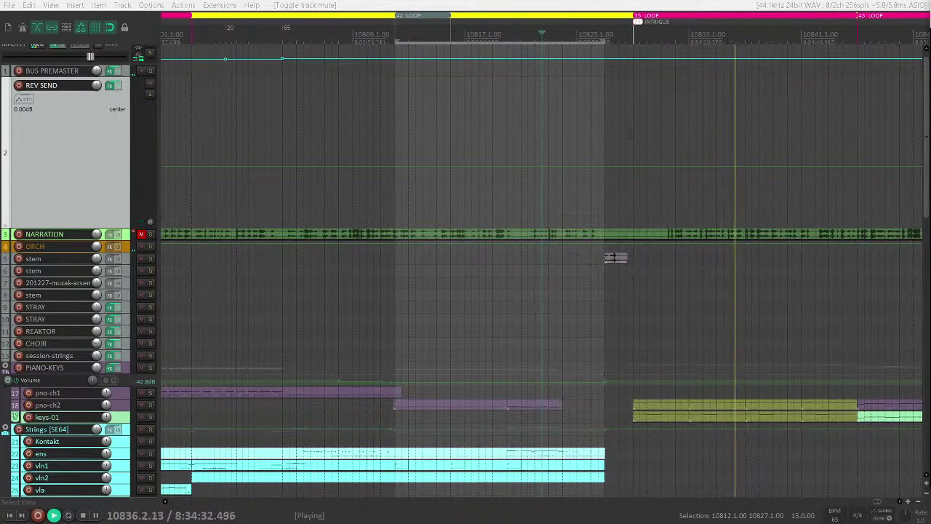
pyautogui.hscroll(3, 538, 295)
pyautogui.scroll(-2, 509, 328)
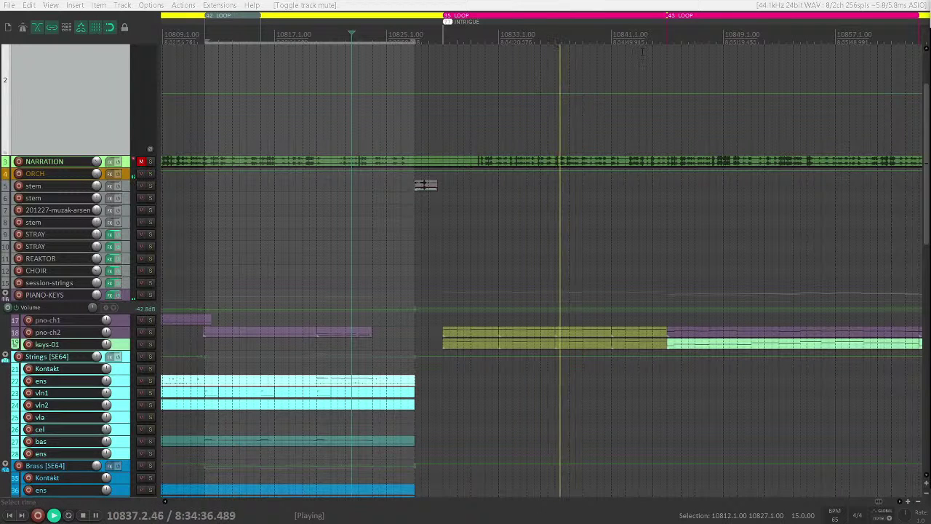
pyautogui.click(653, 109)
pyautogui.hscroll(3, 506, 215)
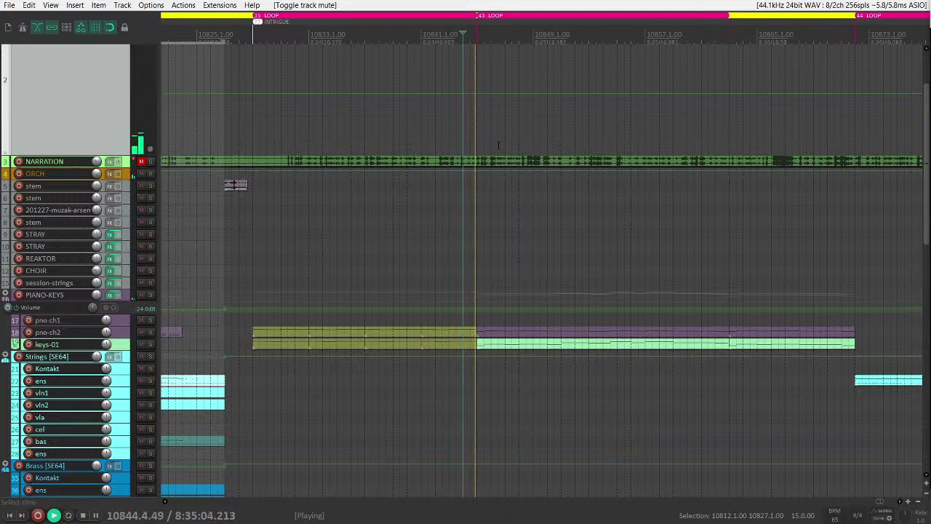
# - Enlarge the keys-01 track and audition it soloed from 10853.1.00 in the 43 LOOP
pyautogui.press('space')
pyautogui.click(500, 345)
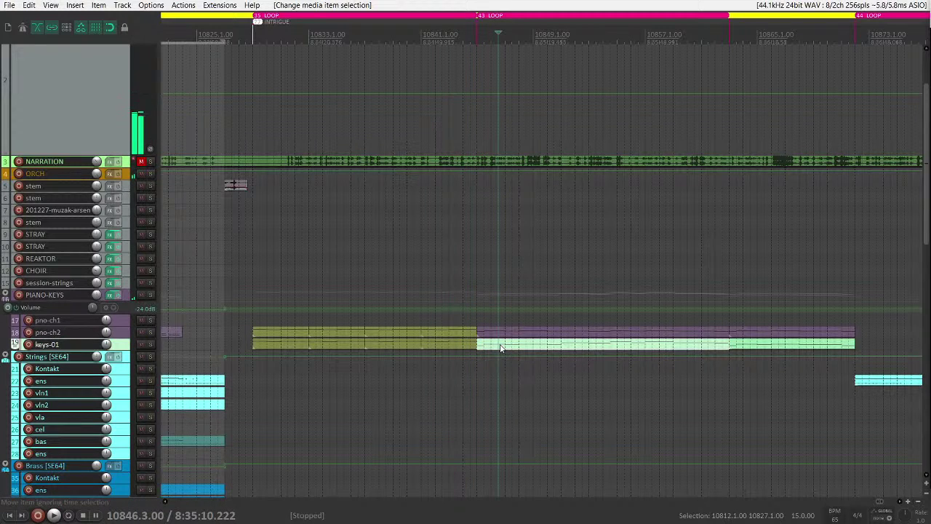
pyautogui.press('`')
pyautogui.keyDown('ctrl'); pyautogui.click(758, 372); pyautogui.keyUp('ctrl')
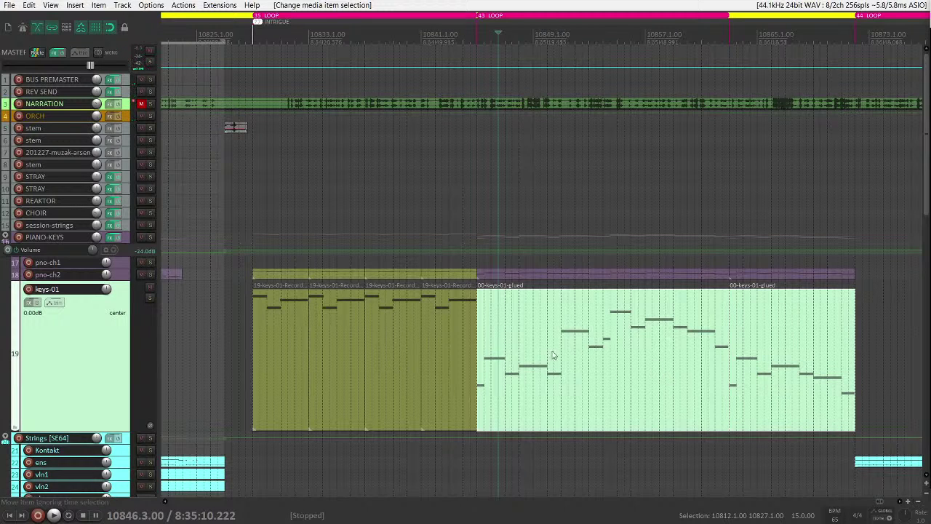
pyautogui.click(590, 346)
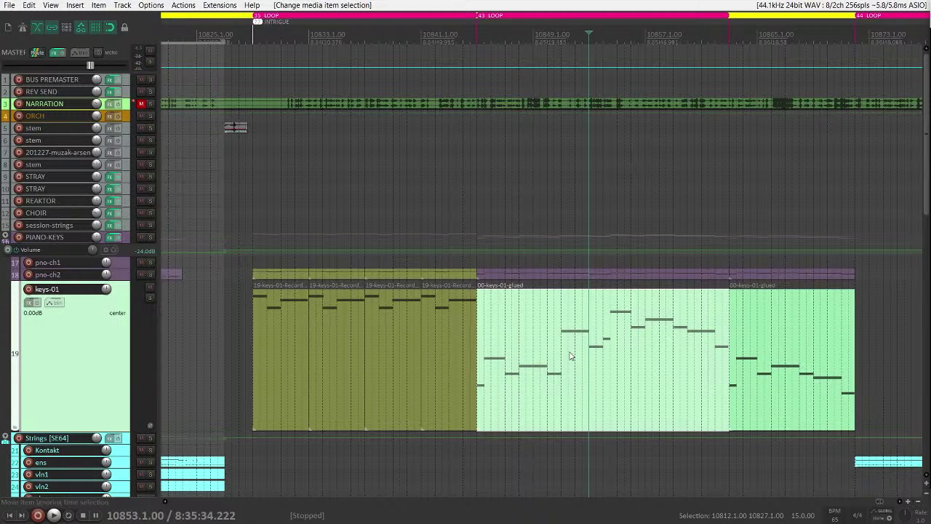
pyautogui.press('space')
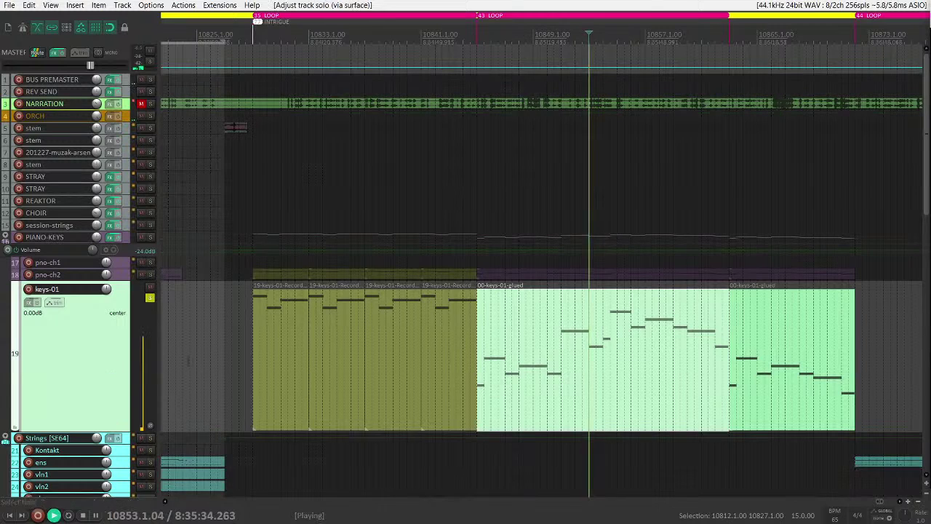
pyautogui.press('space')
# - Solo pno-ch2 instead of keys-01 and play it briefly from 10853.1.00
pyautogui.click(121, 277)
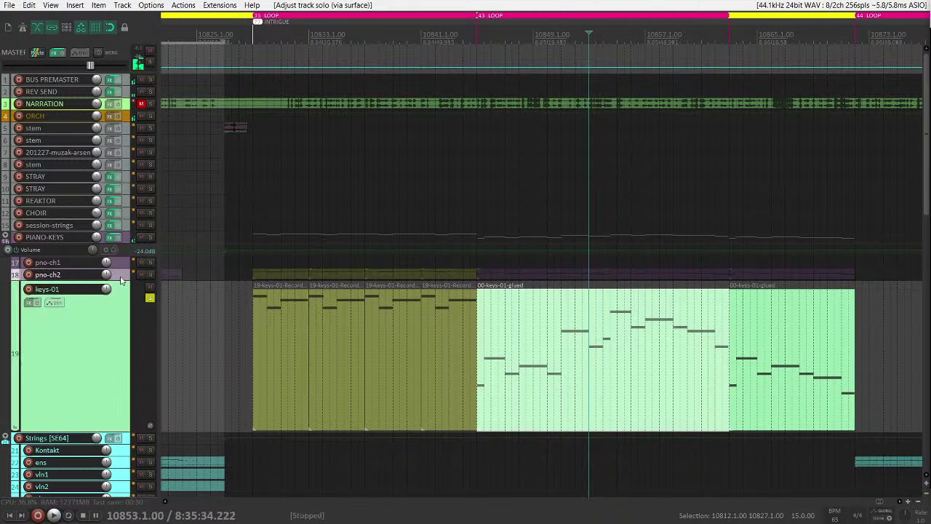
pyautogui.press('F6')
pyautogui.click(102, 320)
pyautogui.press('F6')
pyautogui.press('space')
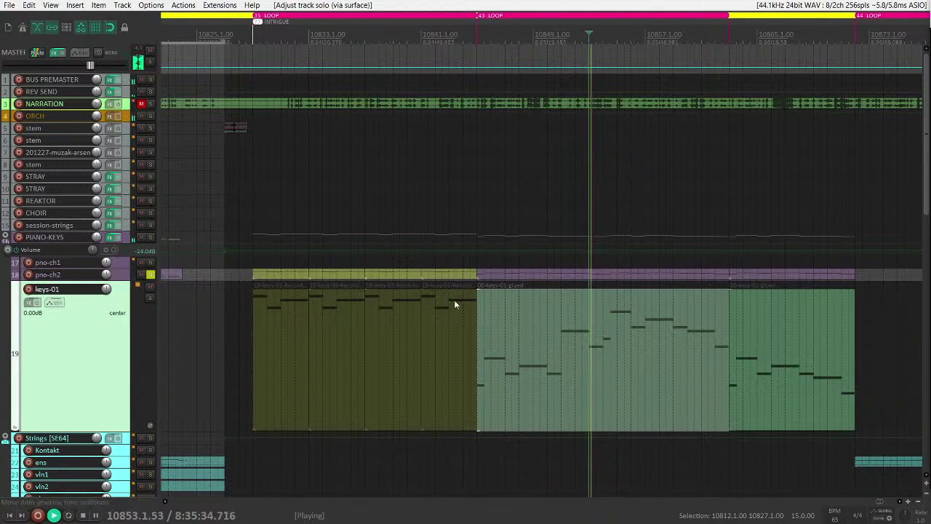
pyautogui.press('space')
# - Enlarge the pno-ch2 track and open its glued item in the 43 LOOP for inline MIDI editing
pyautogui.click(550, 276)
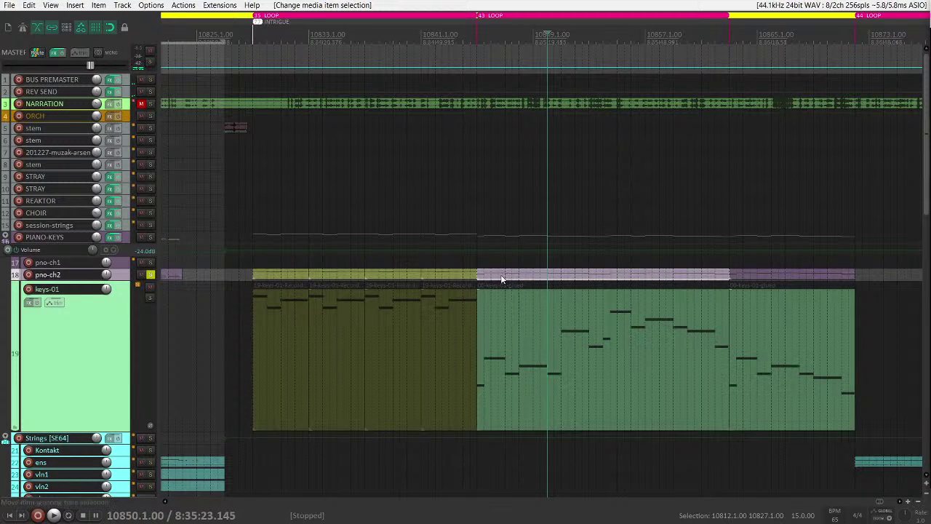
pyautogui.hotkey('shift', '`')
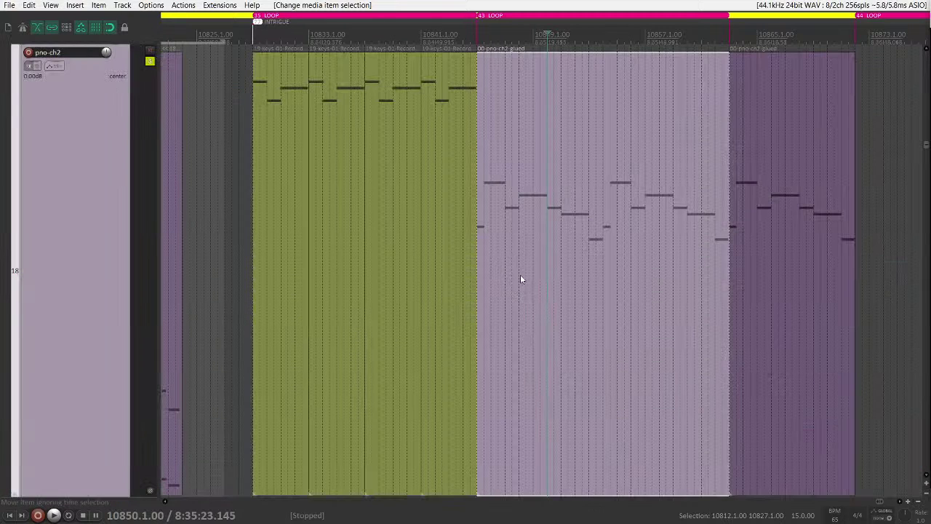
pyautogui.press('e')
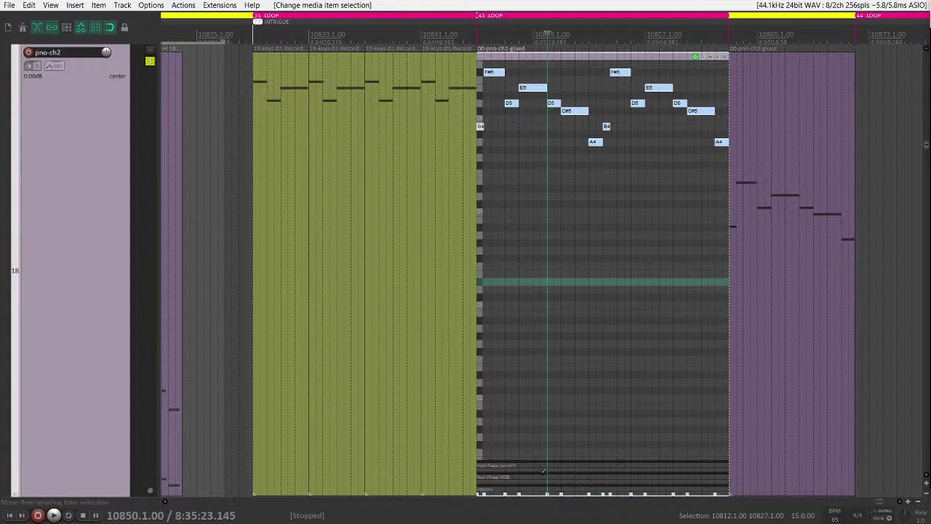
# - Enlarge the Mod Wheel lane in the pno-ch2 item's inline editor and play briefly around the start of the 43 LOOP
pyautogui.moveTo(540, 471); pyautogui.dragTo(540, 414)
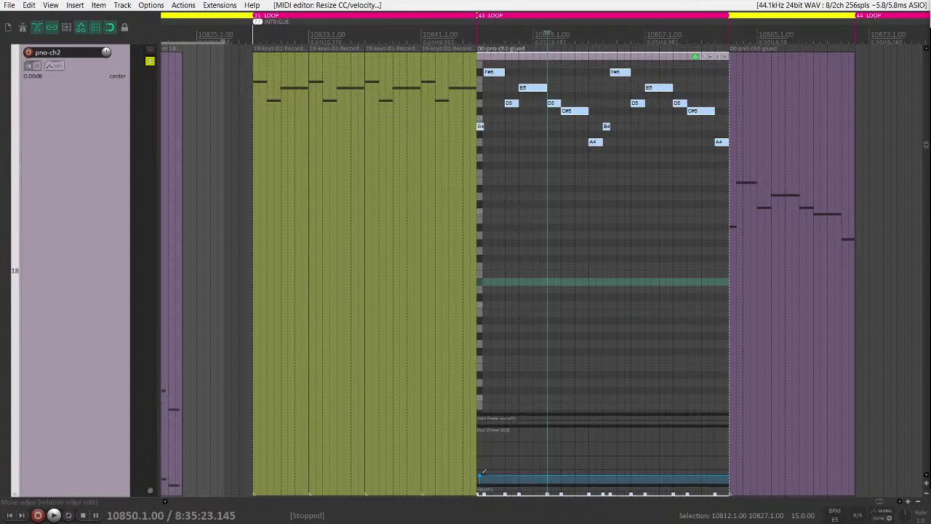
pyautogui.click(480, 387)
pyautogui.press('space')
pyautogui.press('space')
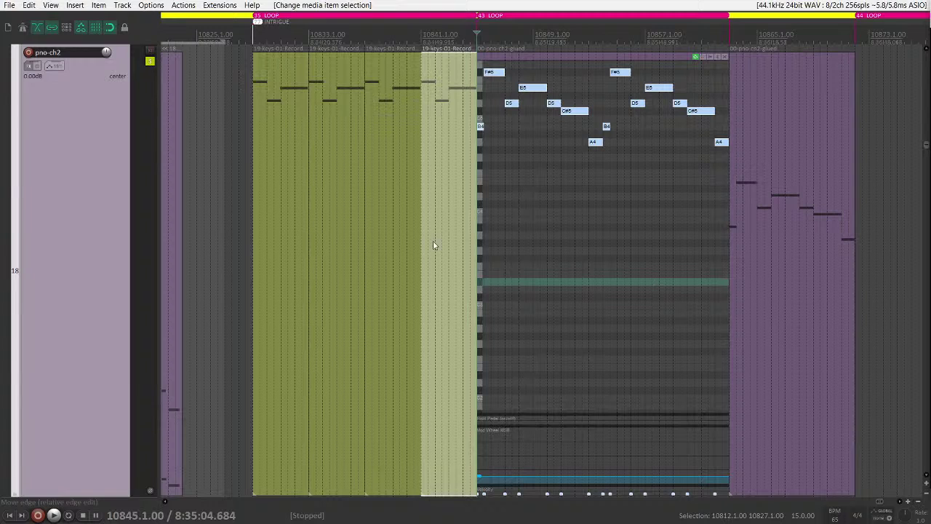
# - Reduce the track heights, enlarge the PIANO-KEYS volume envelope lane and unsolo pno-ch2
pyautogui.scroll(-7, 96, 284)
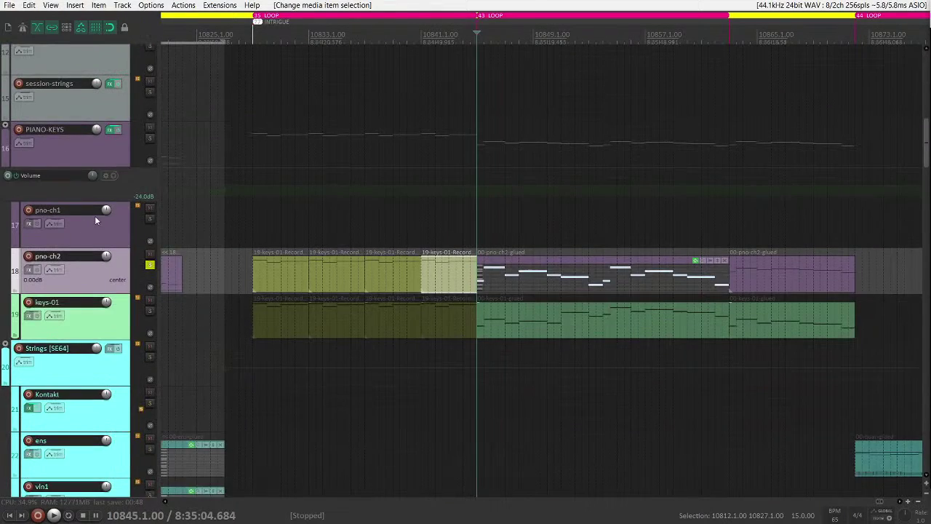
pyautogui.scroll(-3, 94, 217)
pyautogui.moveTo(125, 244); pyautogui.dragTo(125, 333)
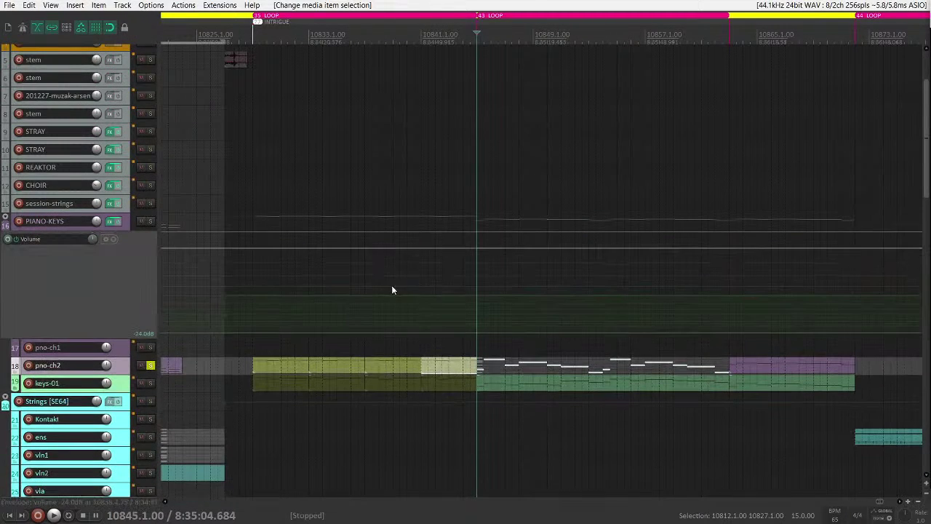
pyautogui.click(149, 366)
# - Try deleting the PIANO-KEYS volume envelope points before INTRIGUE, play the 43 LOOP at that level, and undo the deletion
pyautogui.scroll(-5, 218, 302)
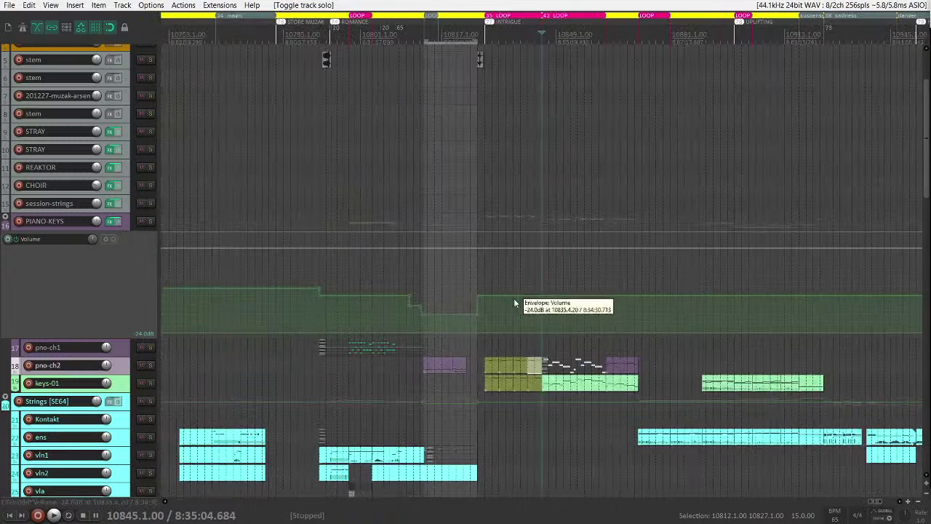
pyautogui.press('Delete')
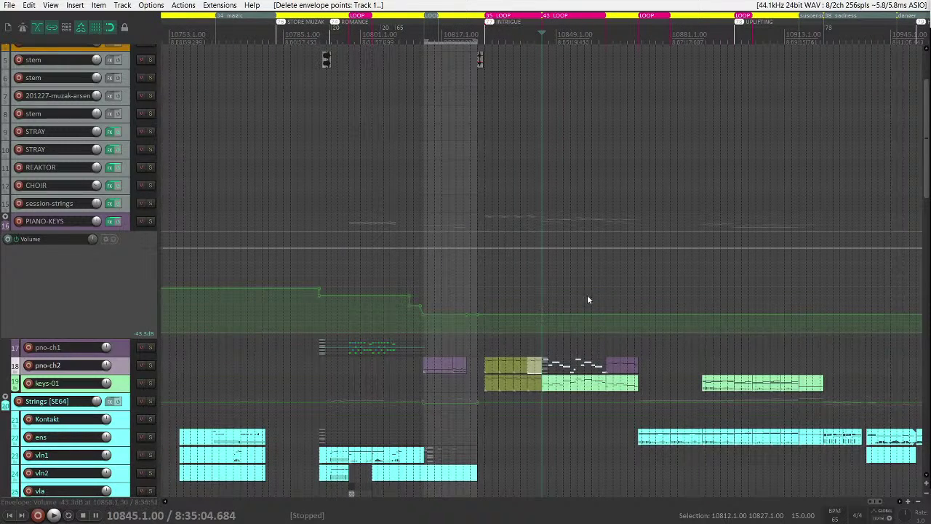
pyautogui.press('space')
pyautogui.scroll(3, 570, 298)
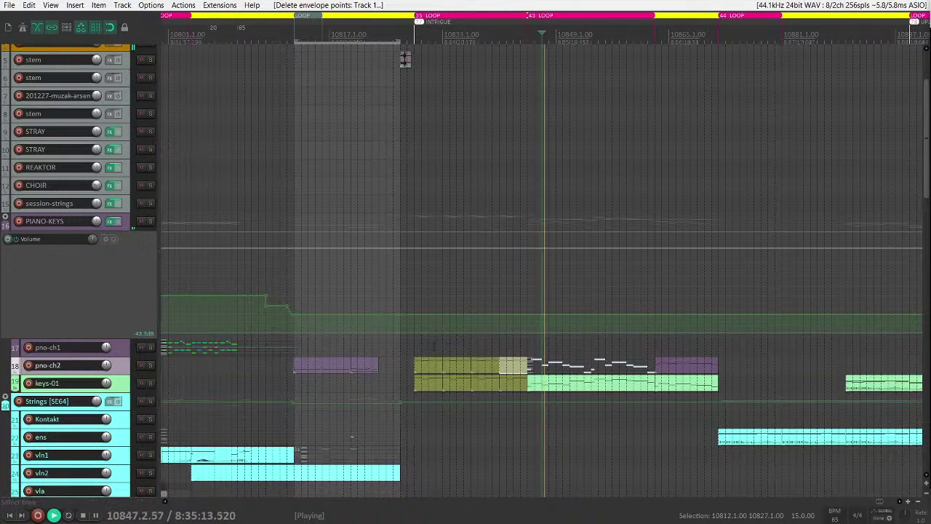
pyautogui.scroll(2, 538, 386)
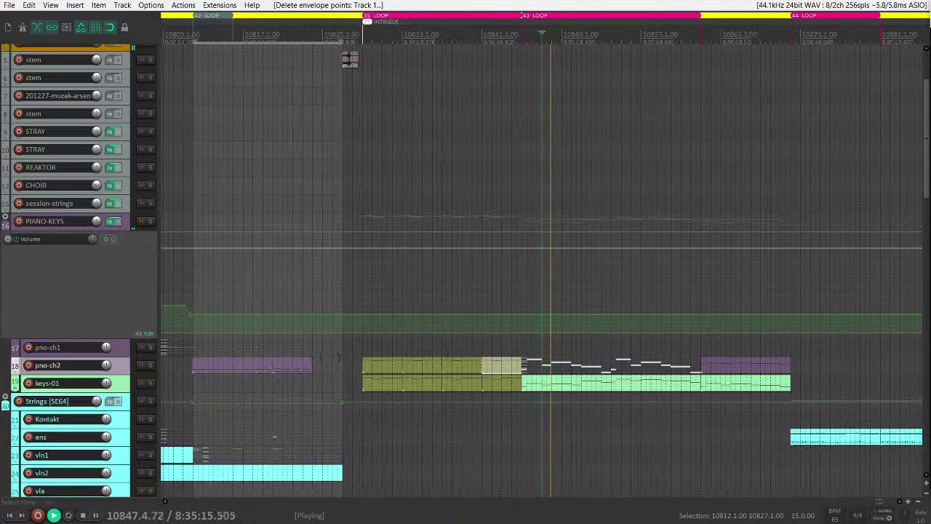
pyautogui.press('space')
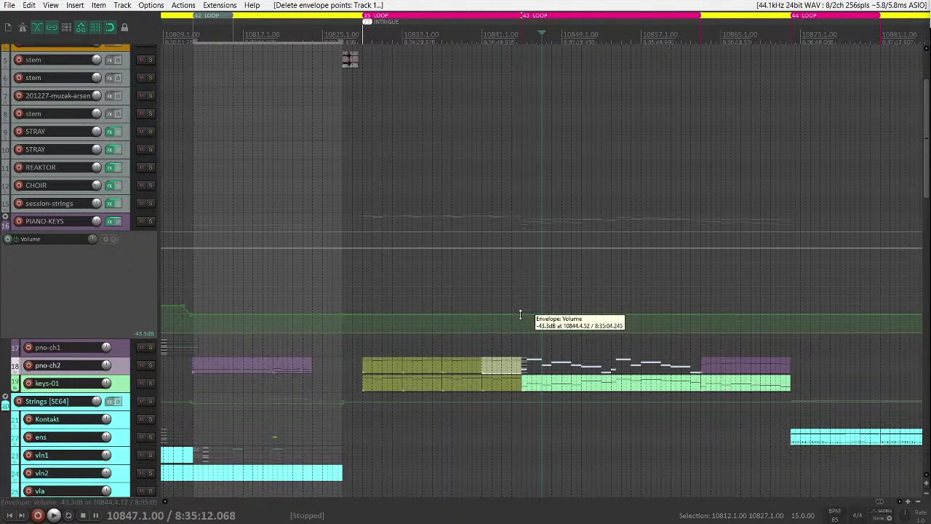
pyautogui.hotkey('ctrl', 'z')
# - Select the keys-01 item in the 43 LOOP and open the Kontakt instrument window of the PIANO-KEYS track
pyautogui.click(535, 386)
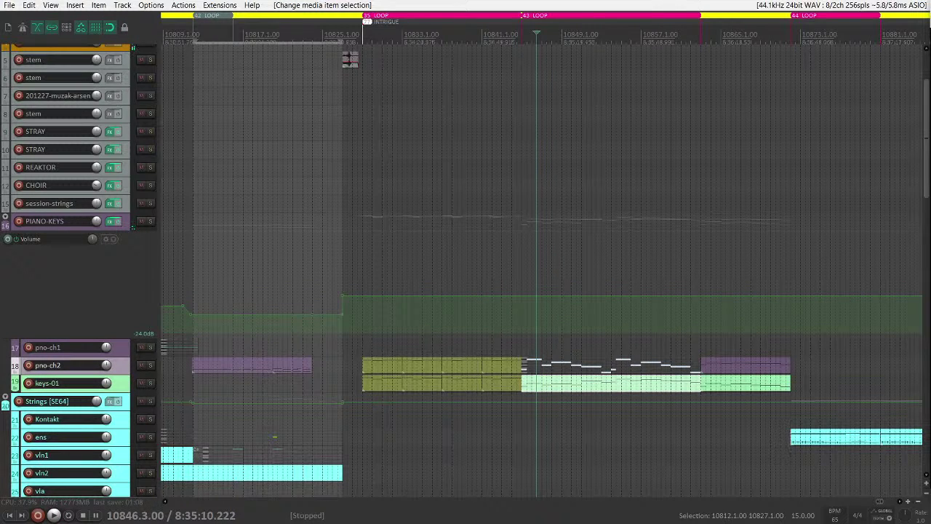
pyautogui.press('F7')
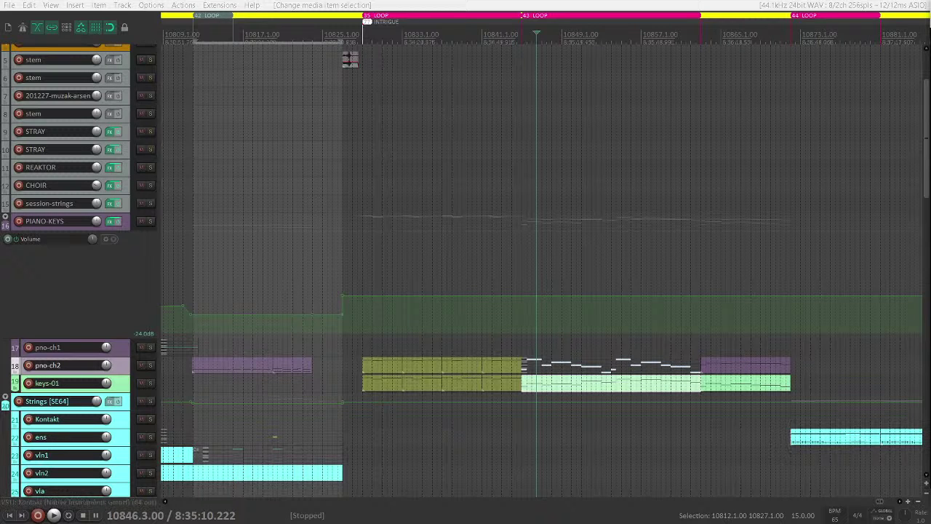
pyautogui.click(113, 220)
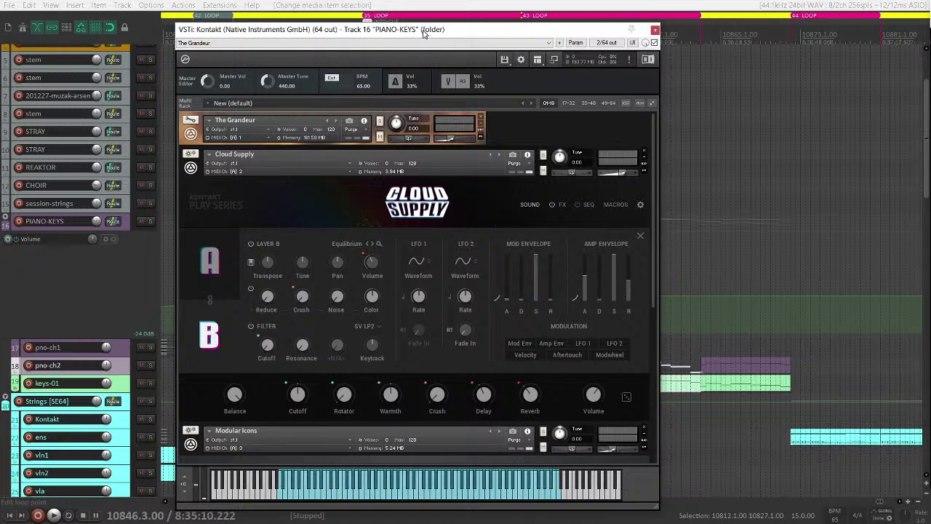
pyautogui.moveTo(533, 49); pyautogui.dragTo(427, 29)
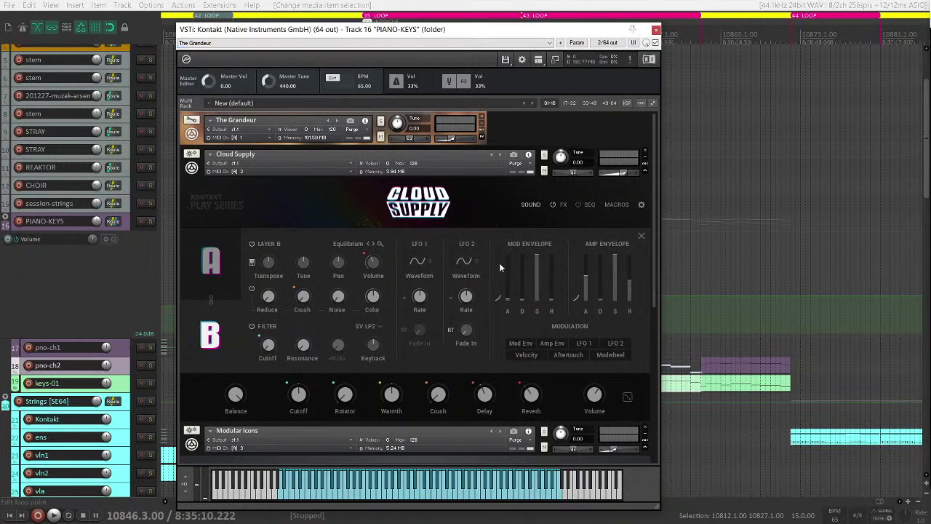
# - Lower the Cloud Supply instrument's output volume during playback from 10846.3.00, trying about -30.6 and -20.5 dB
pyautogui.moveTo(625, 176); pyautogui.dragTo(617, 176)
pyautogui.press('space')
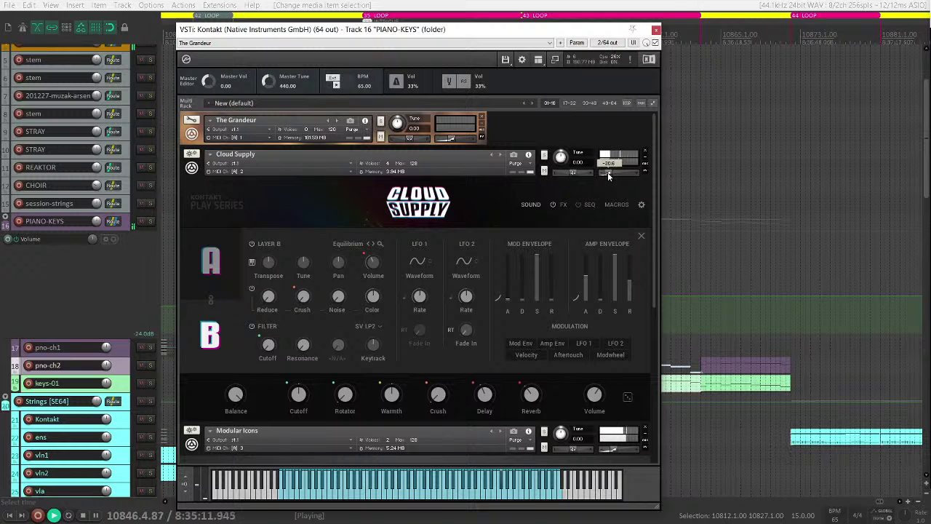
pyautogui.moveTo(608, 172); pyautogui.dragTo(610, 175)
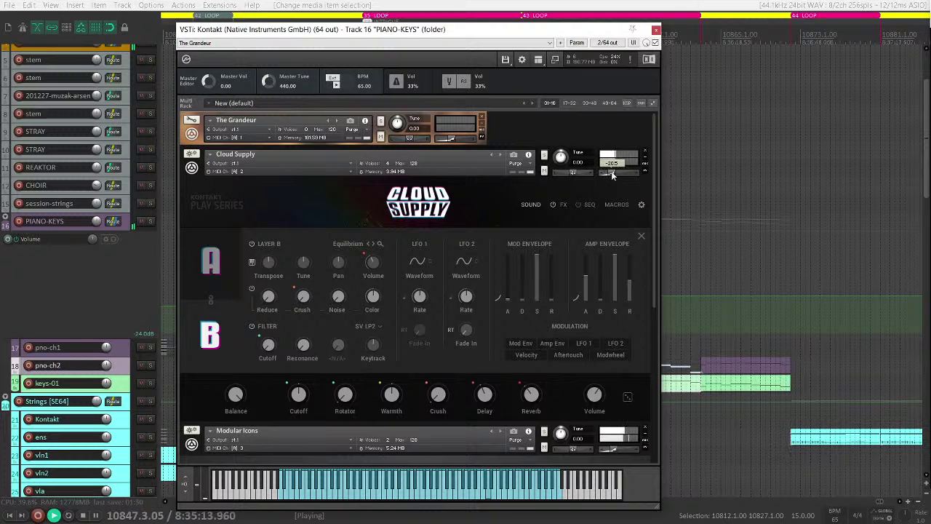
pyautogui.click(613, 171)
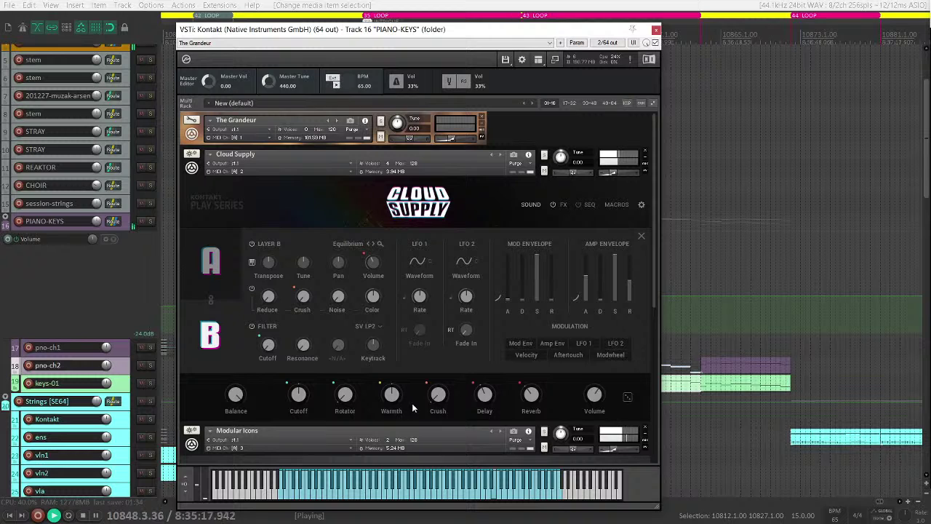
# - Look through Cloud Supply's layer A and B sound settings and its effects, including the Limiter, during playback
pyautogui.scroll(-1, 422, 406)
pyautogui.scroll(1, 614, 177)
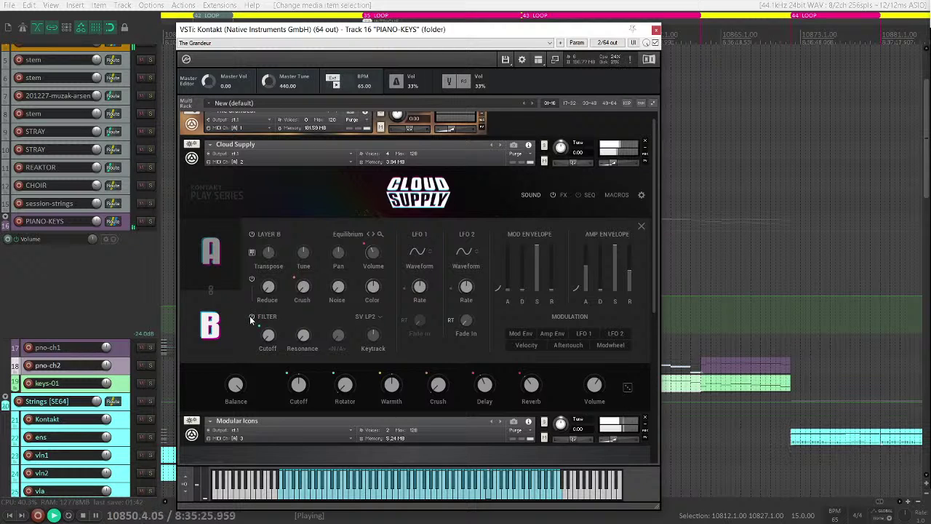
pyautogui.click(213, 255)
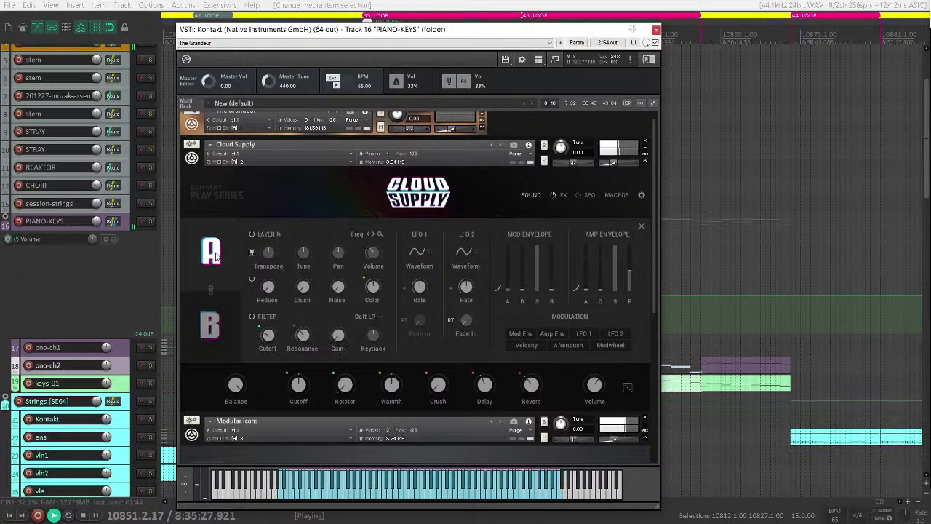
pyautogui.click(213, 320)
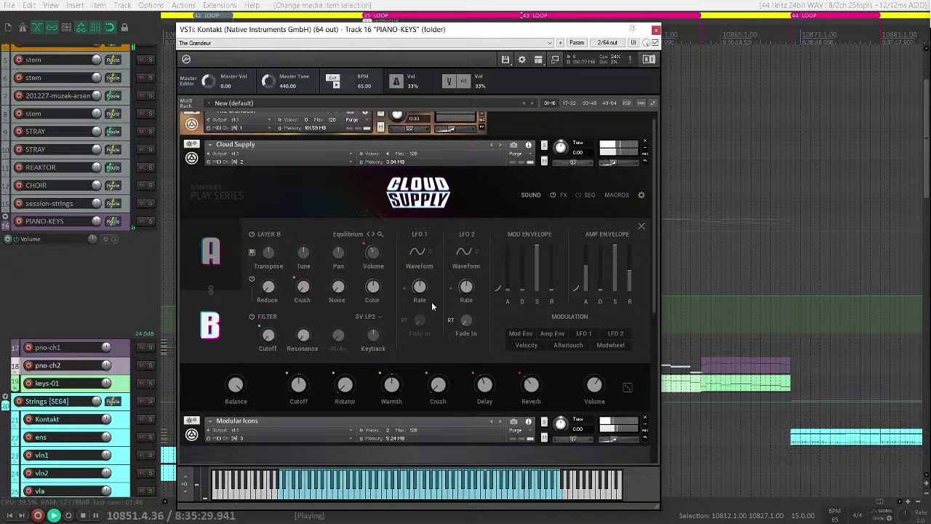
pyautogui.click(561, 195)
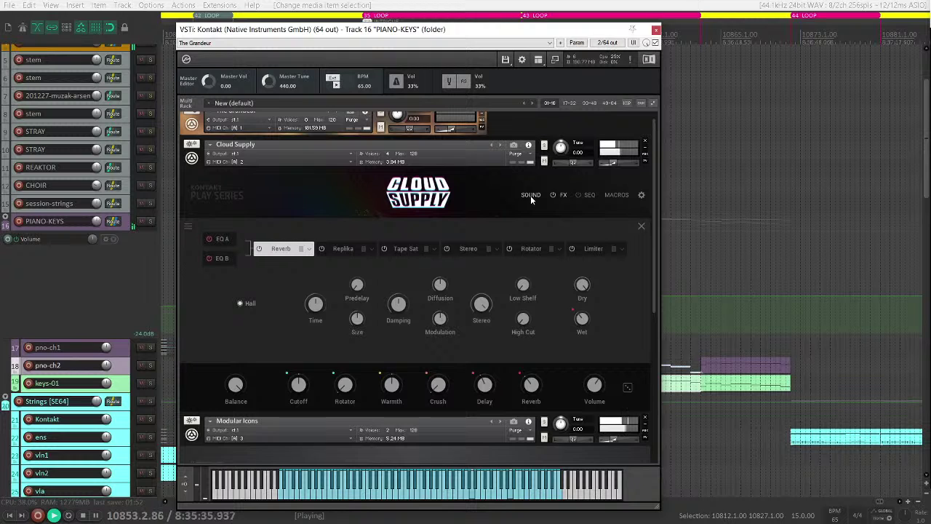
pyautogui.click(593, 250)
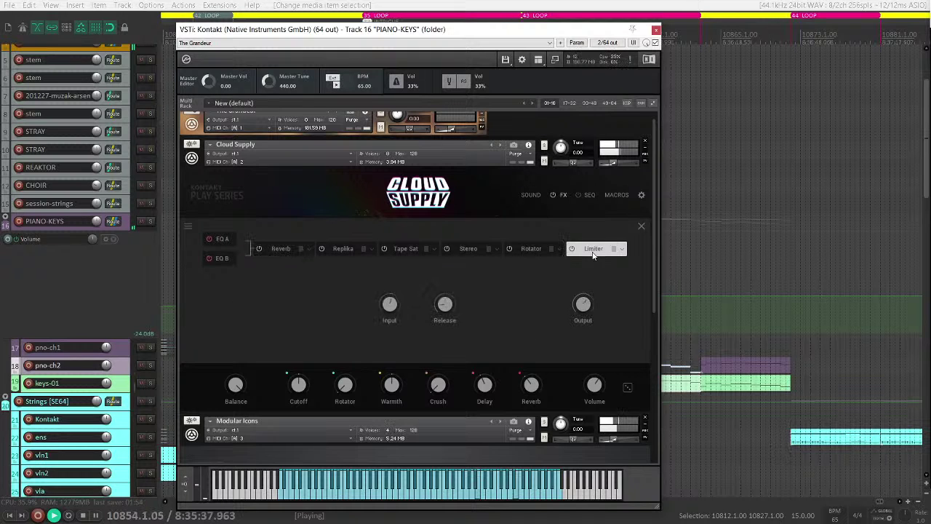
pyautogui.click(528, 195)
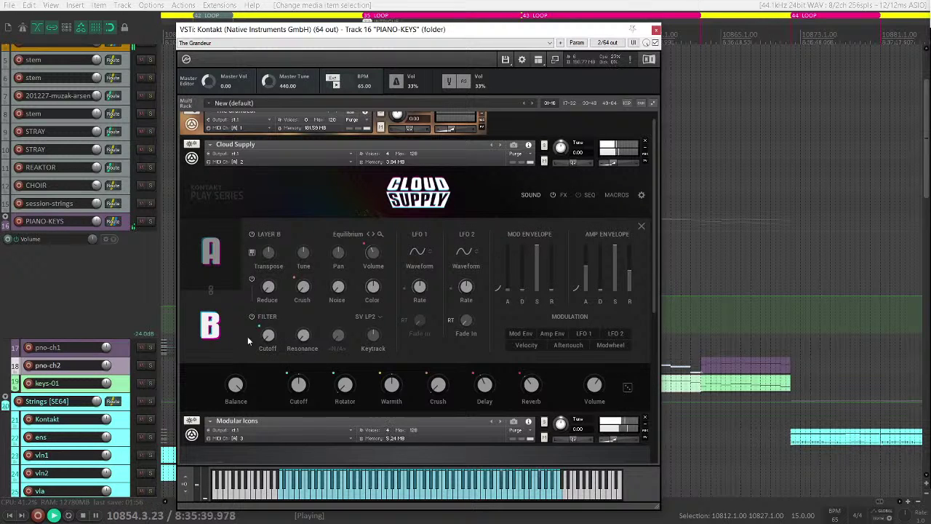
# - Lower Cloud Supply's Cutoff macro, set layer B's amp envelope decay to about 223.5 ms, and close the Kontakt window
pyautogui.moveTo(268, 336); pyautogui.dragTo(259, 255)
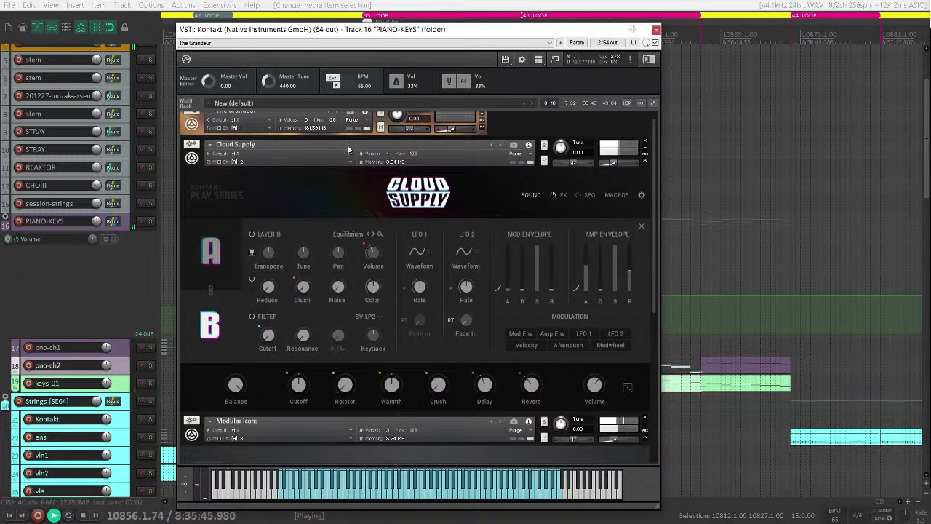
pyautogui.moveTo(299, 388); pyautogui.dragTo(297, 414)
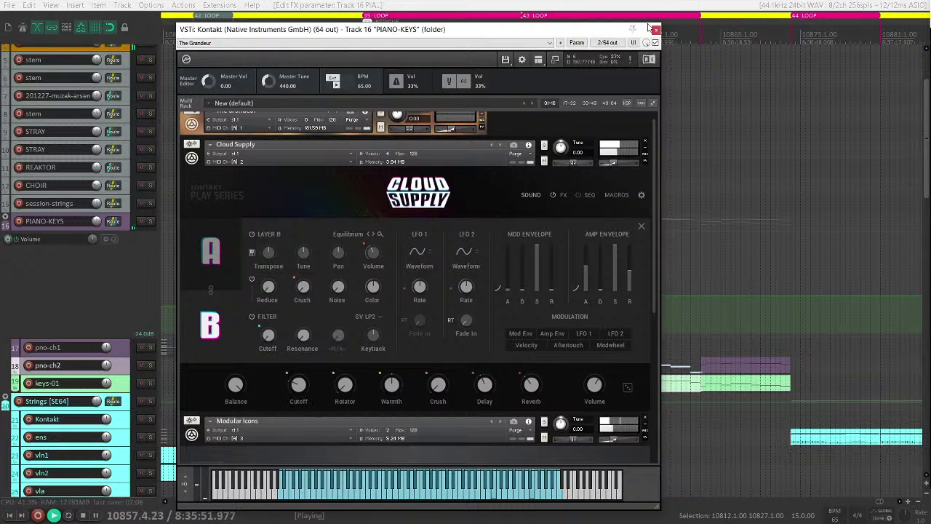
pyautogui.moveTo(583, 263); pyautogui.dragTo(618, 250)
pyautogui.moveTo(601, 289); pyautogui.dragTo(601, 289)
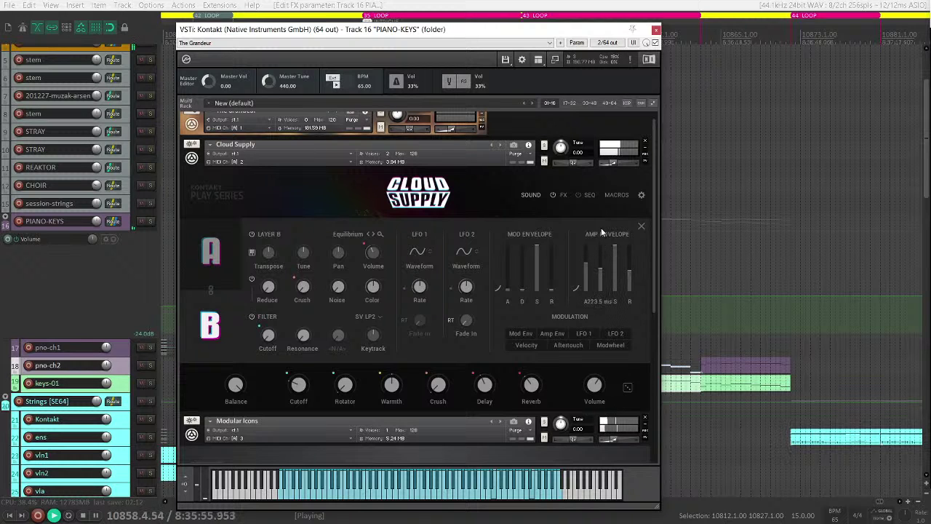
pyautogui.click(655, 30)
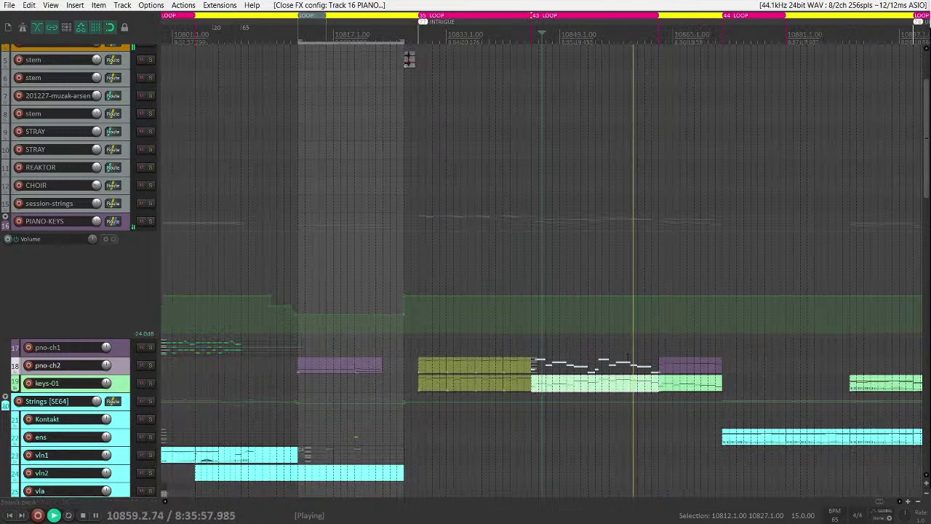
# - Close the inline MIDI editor of the pno-ch2 item and replay the INTRIGUE keys from within the 43 LOOP
pyautogui.scroll(-3, 505, 277)
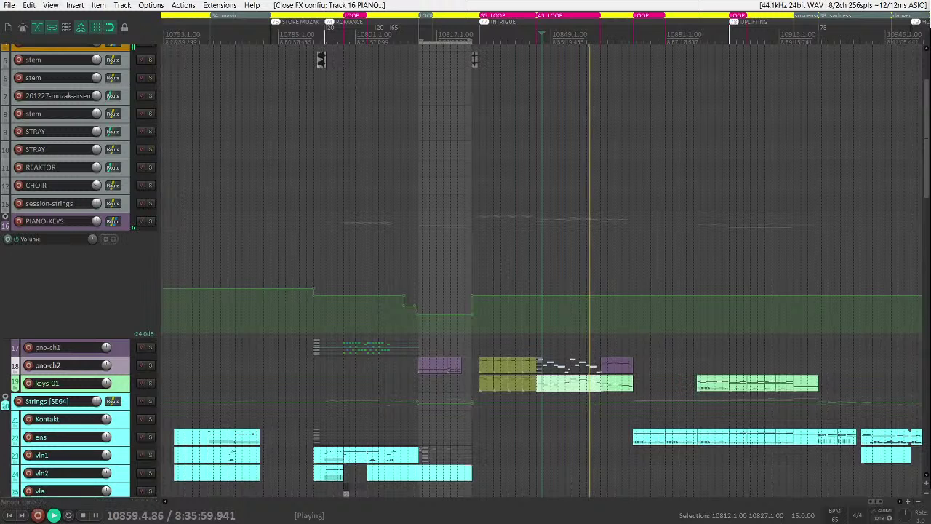
pyautogui.click(568, 367)
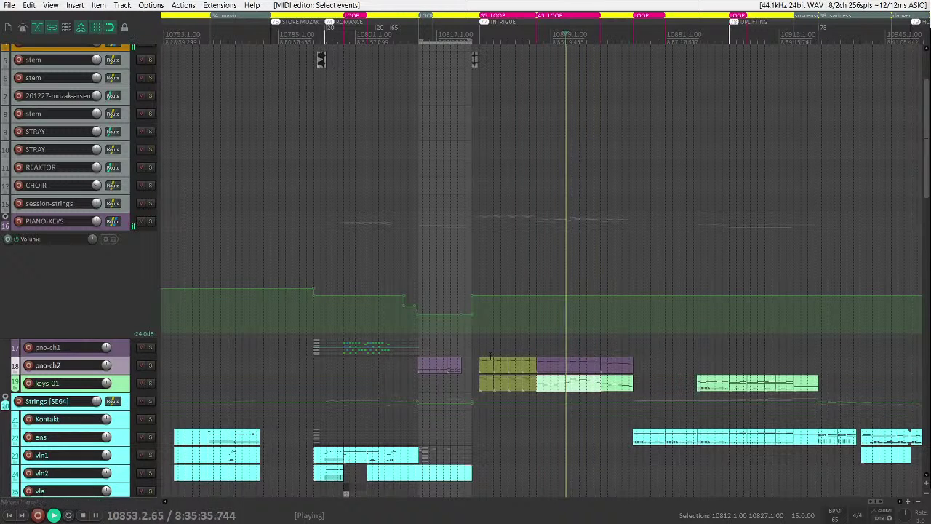
pyautogui.click(596, 321)
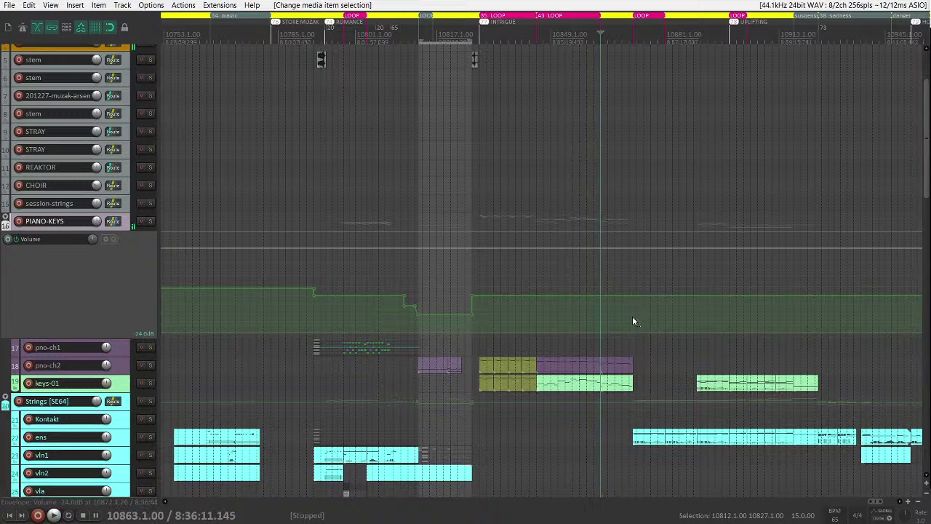
# - Play the end of the INTRIGUE keys from 10869.1.00 into the strings and brass of the 44 LOOP
pyautogui.scroll(2, 624, 320)
pyautogui.scroll(4, 542, 291)
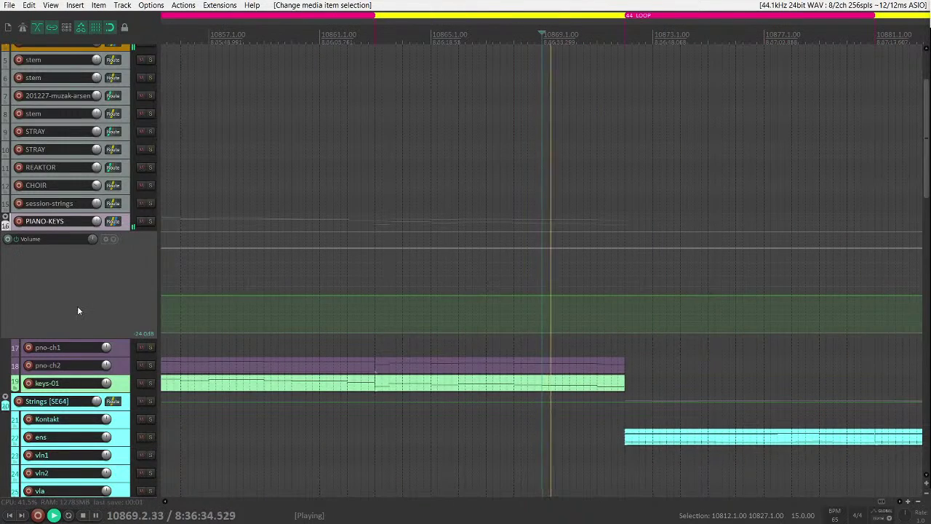
pyautogui.scroll(-3, 77, 306)
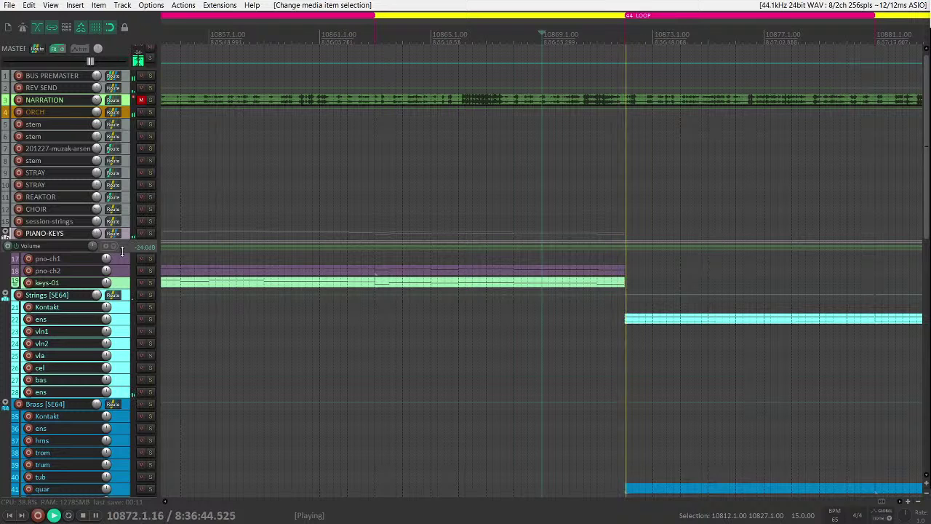
pyautogui.scroll(-3, 478, 227)
pyautogui.scroll(-3, 490, 252)
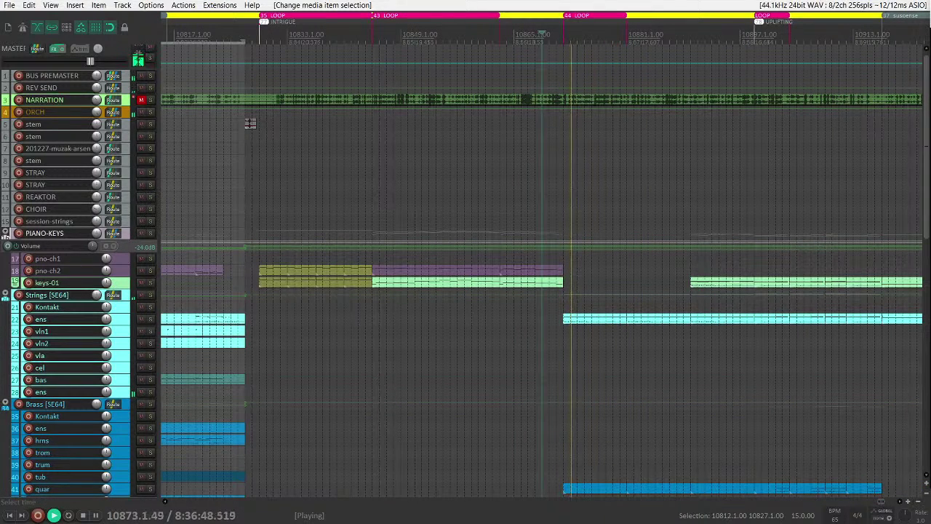
# - Unmute the NARRATION track briefly during the 44 LOOP to compare it with the music, and mute it again
pyautogui.hotkey('ctrl', 'm')
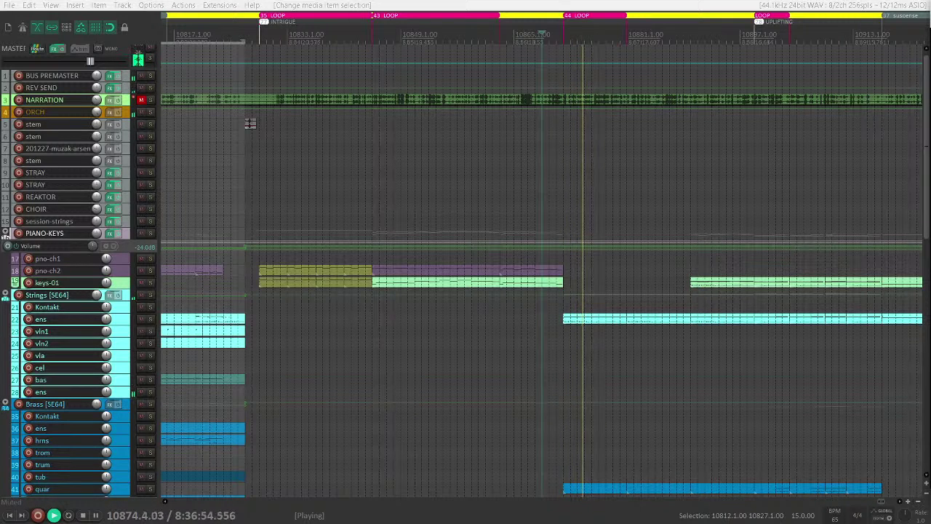
pyautogui.press('F5')
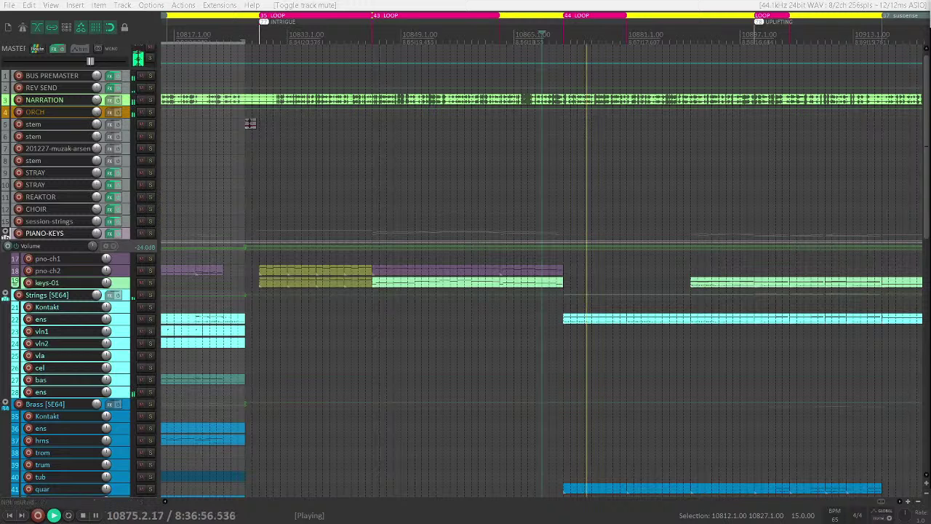
pyautogui.press('F5')
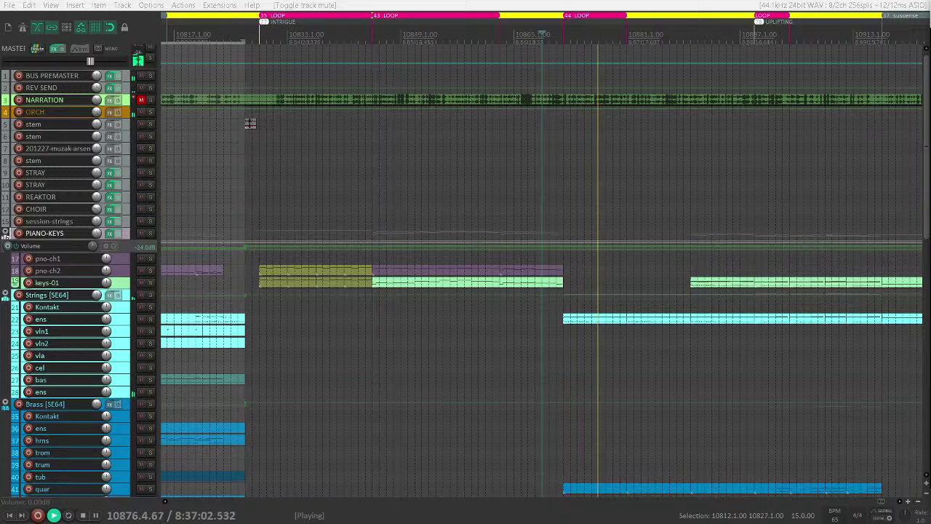
# - Examine the arrangement around the INTRIGUE and UPLIFTING sections and the enlarged bus, piano and strings tracks during playback
pyautogui.scroll(-8, 243, 123)
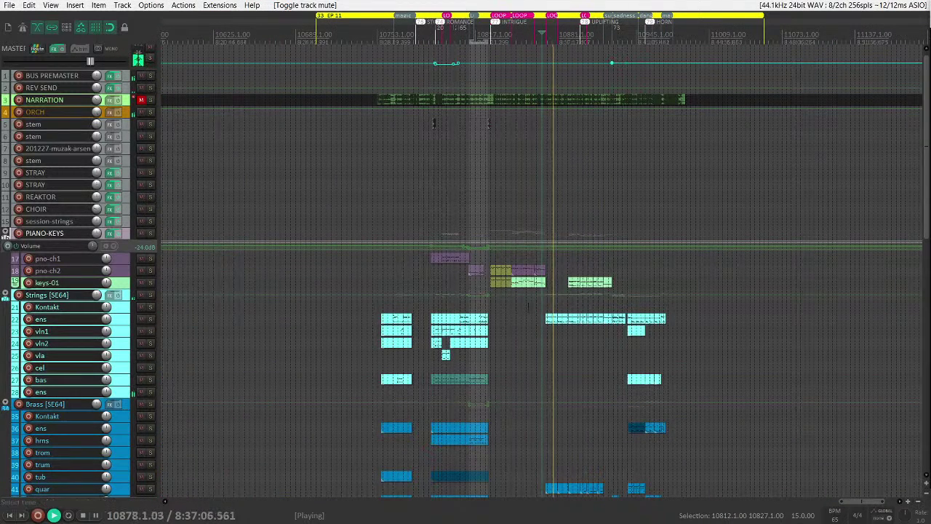
pyautogui.scroll(6, 329, 123)
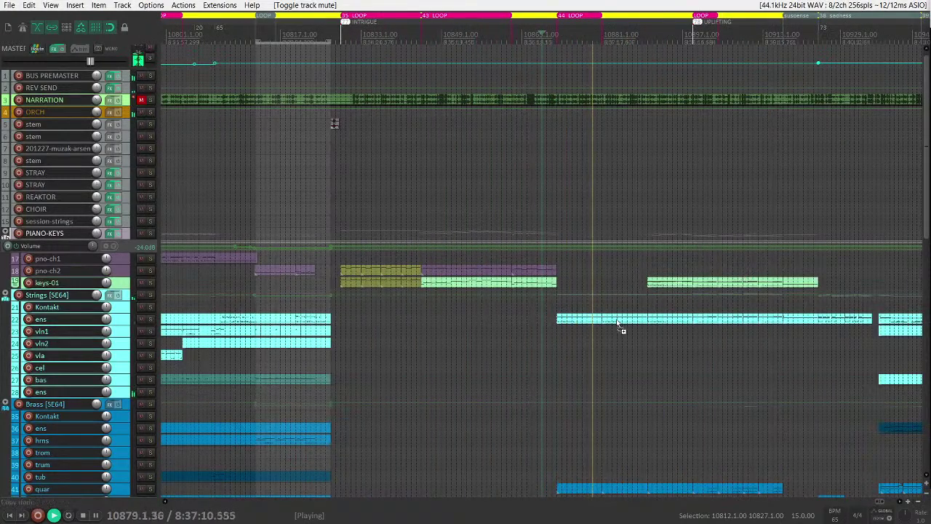
pyautogui.scroll(-2, 334, 123)
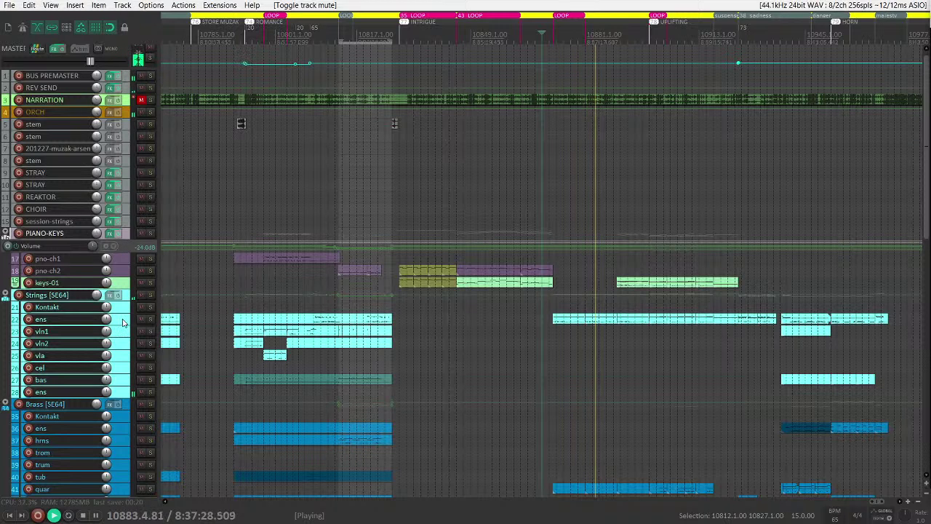
pyautogui.press('`')
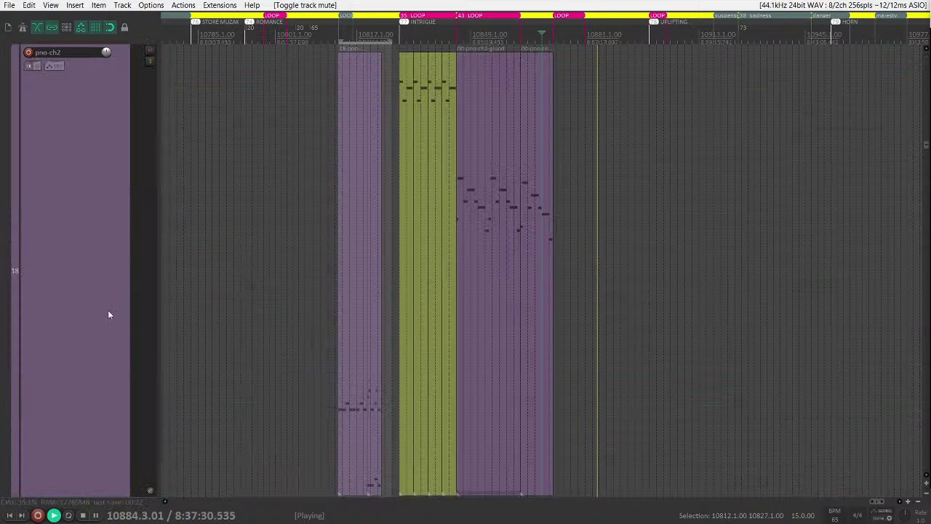
pyautogui.scroll(8, 51, 262)
pyautogui.scroll(5, 51, 264)
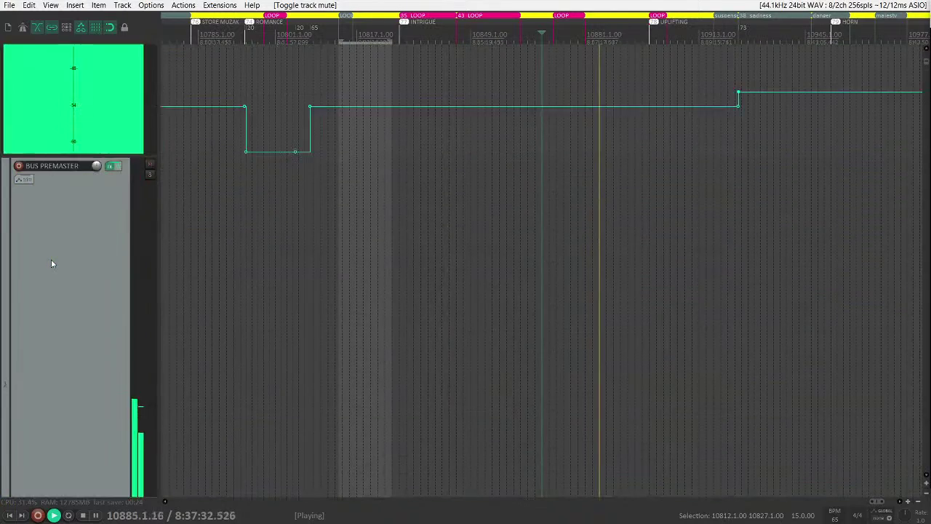
pyautogui.scroll(-7, 54, 274)
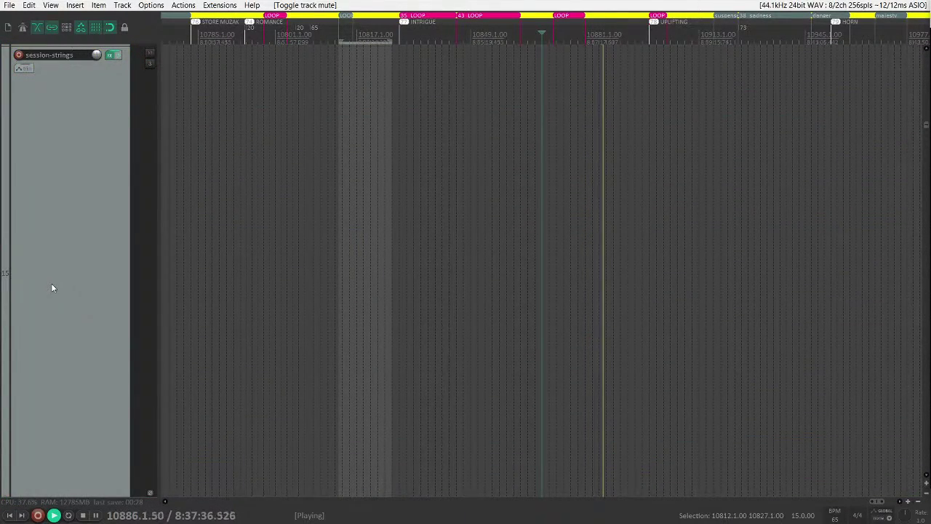
pyautogui.scroll(-8, 52, 287)
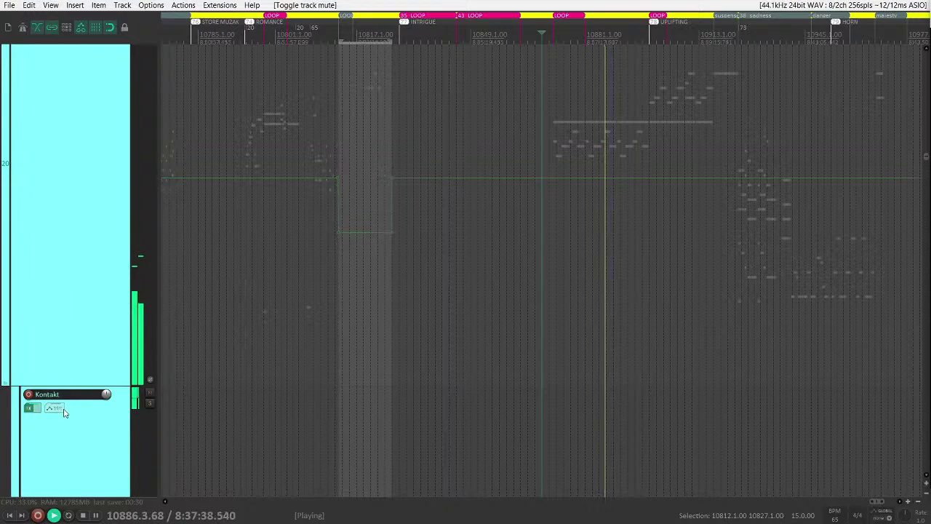
pyautogui.scroll(3, 58, 303)
pyautogui.scroll(-3, 60, 308)
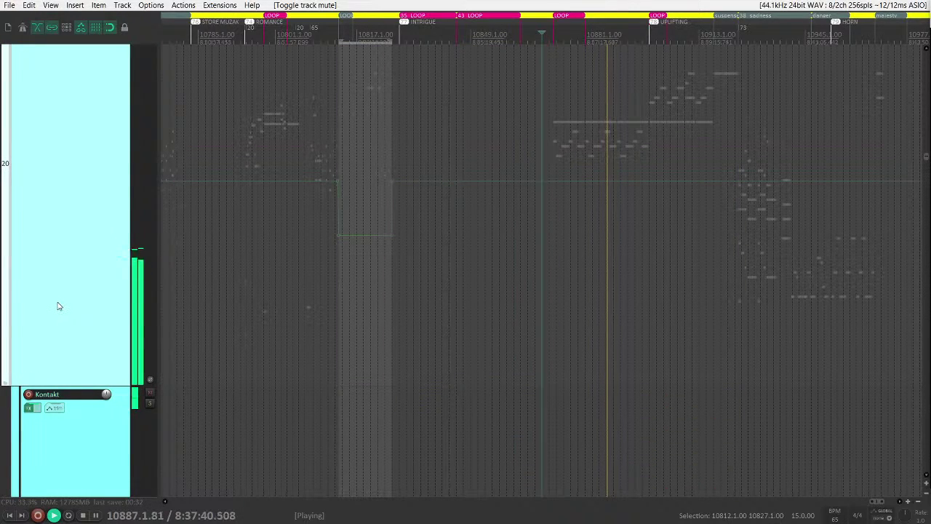
pyautogui.press('`')
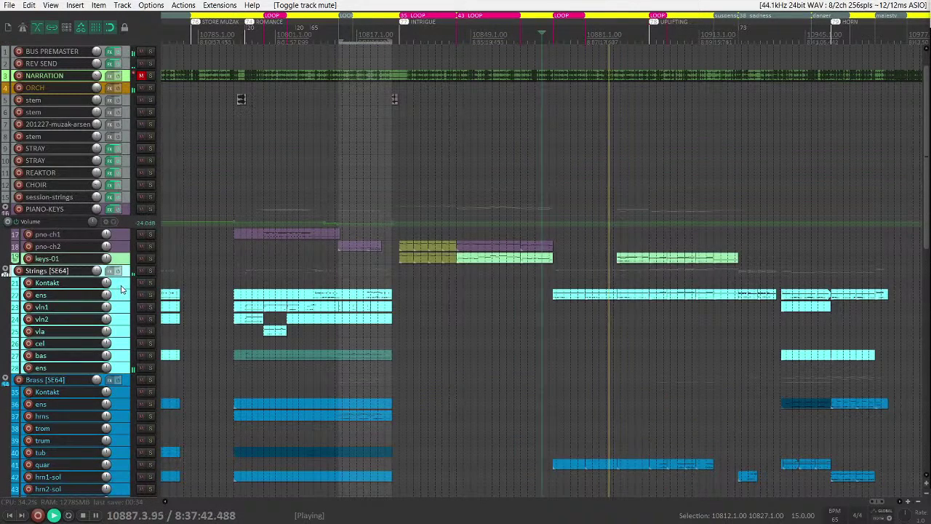
# - Inspect the Strings group's Kontakt and ens tracks at full height and stop playback
pyautogui.press('`')
pyautogui.press('Down')
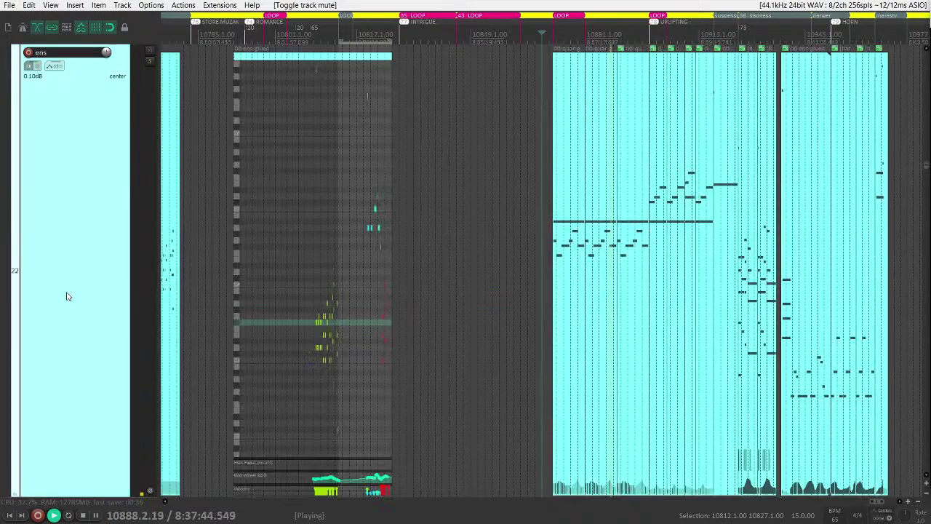
pyautogui.scroll(3, 630, 295)
pyautogui.press('Down')
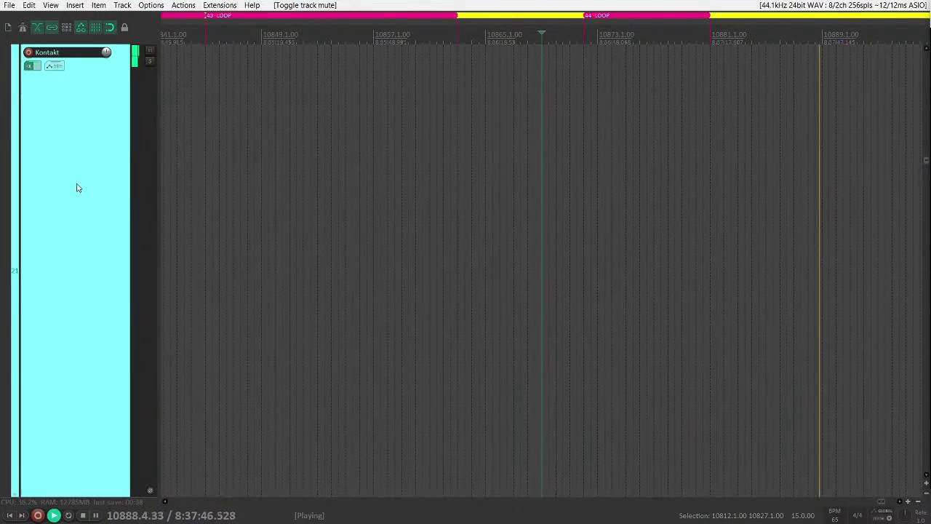
pyautogui.press('Up')
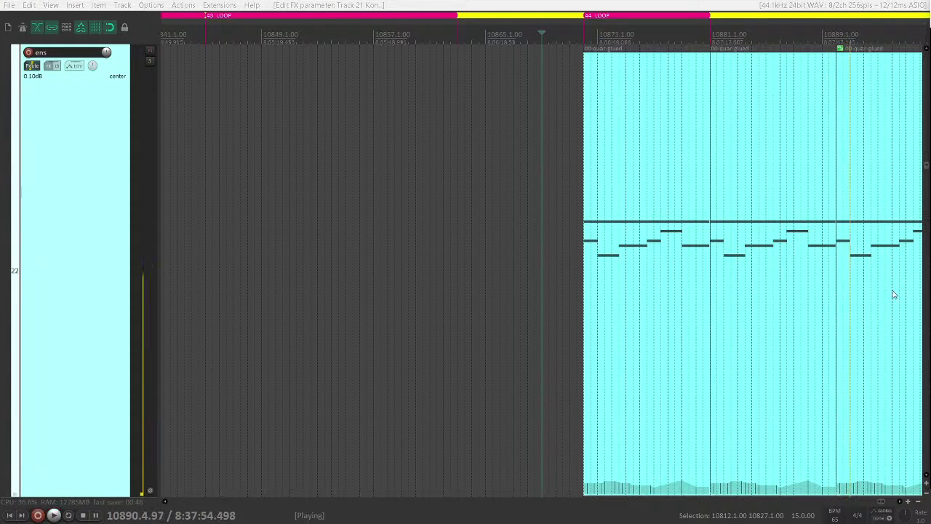
pyautogui.press('space')
pyautogui.press('Up')
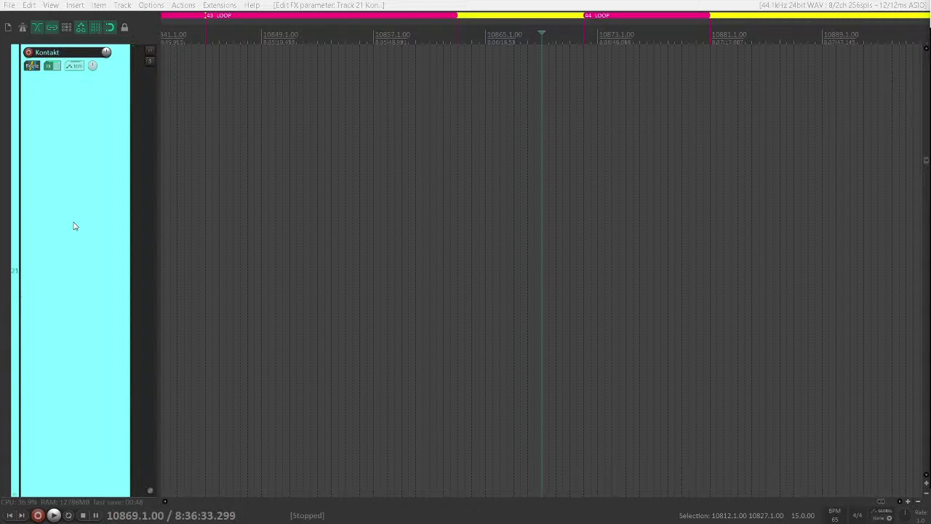
pyautogui.press('Down')
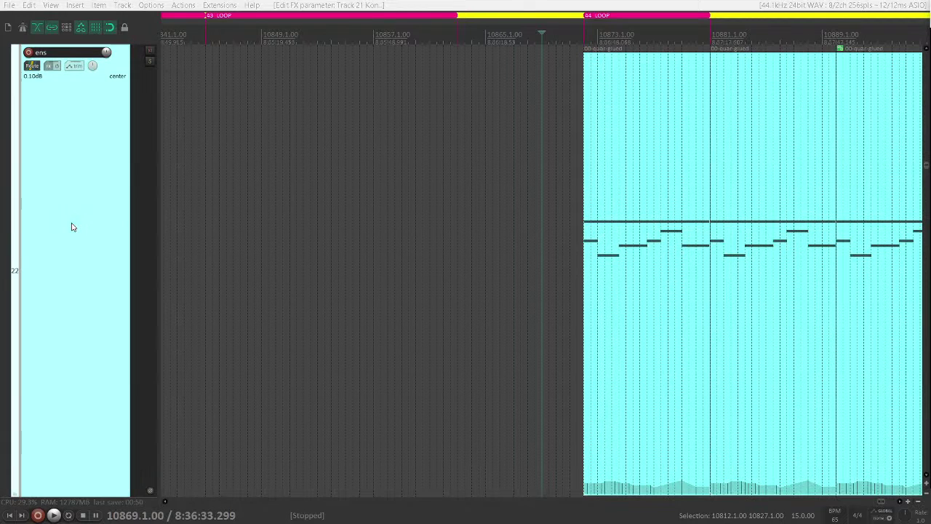
# - Check which automation envelopes are available on the ens track and on the Strings Kontakt track
pyautogui.click(68, 67)
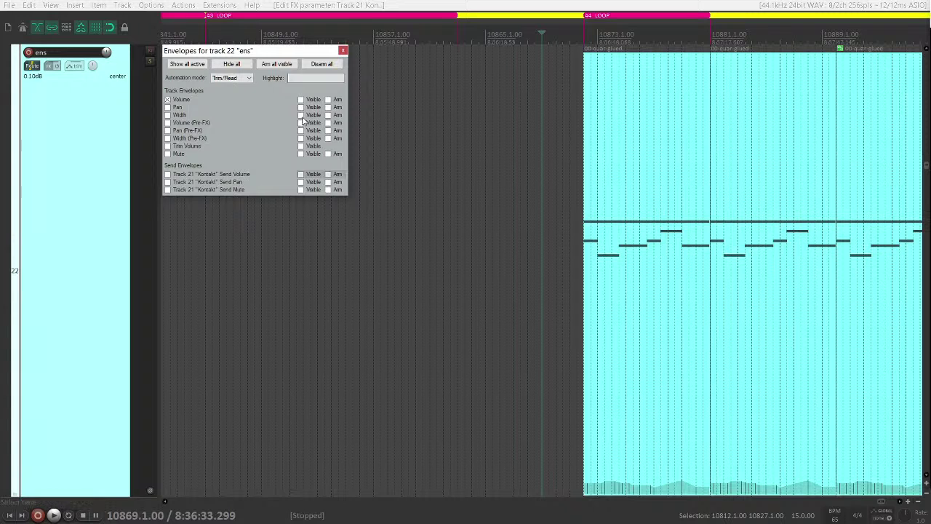
pyautogui.click(343, 51)
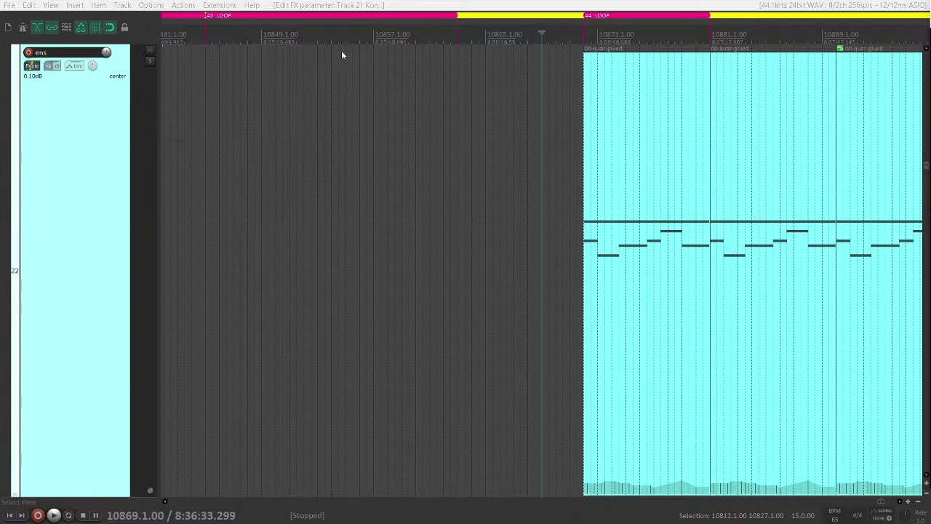
pyautogui.press('Up')
pyautogui.click(45, 83)
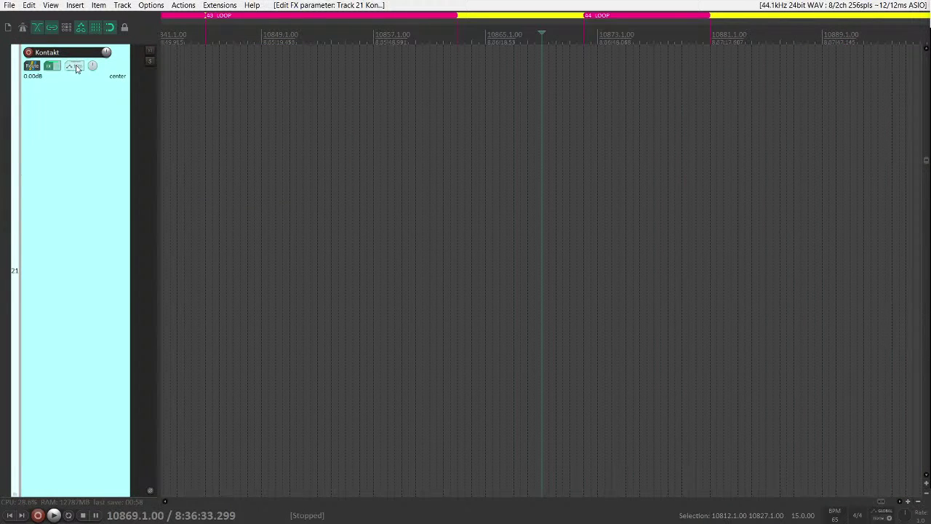
pyautogui.click(77, 69)
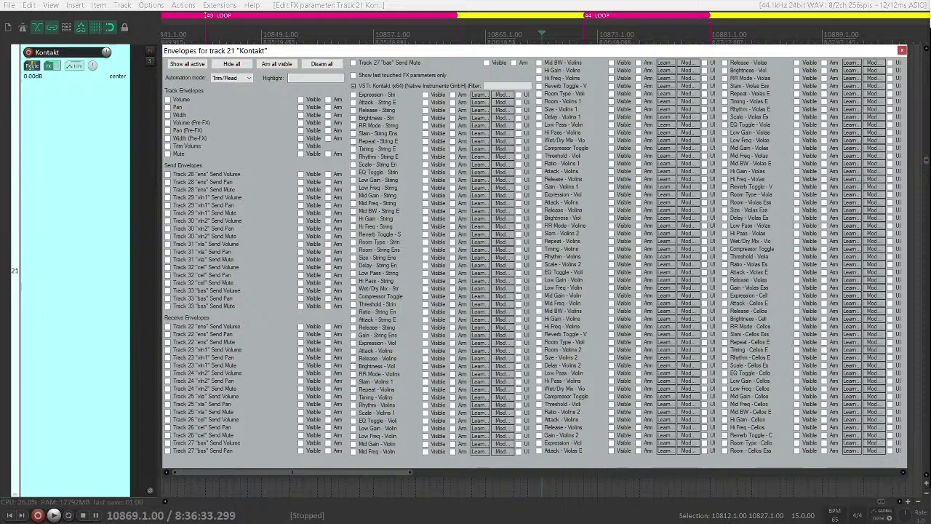
pyautogui.press('Escape')
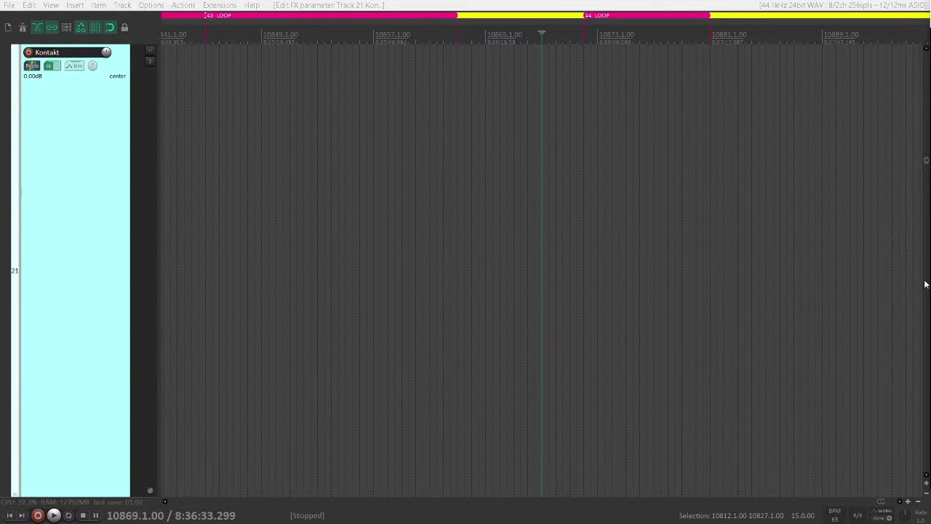
# - Enable the string ensemble's Brightness parameter envelope, visible and armed, on the Strings Kontakt track
pyautogui.click(77, 68)
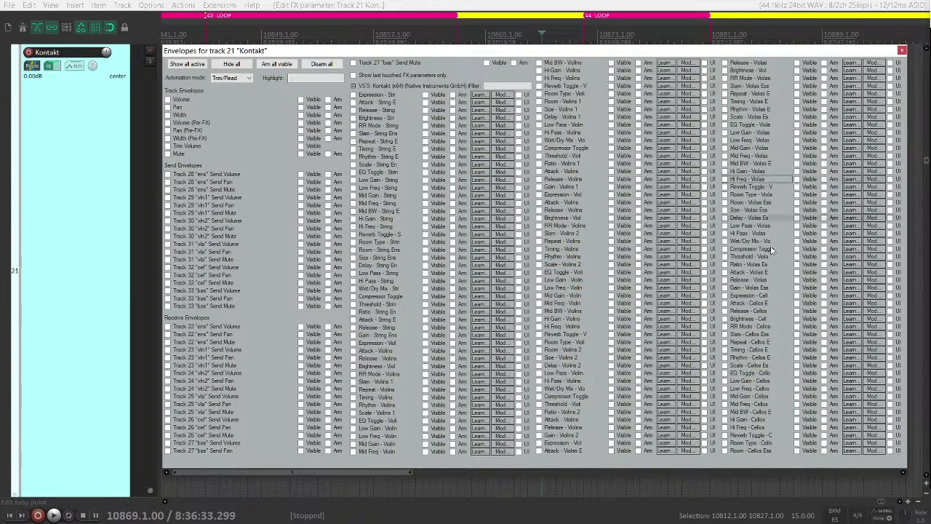
pyautogui.hscroll(6, 728, 262)
pyautogui.hscroll(-8, 559, 260)
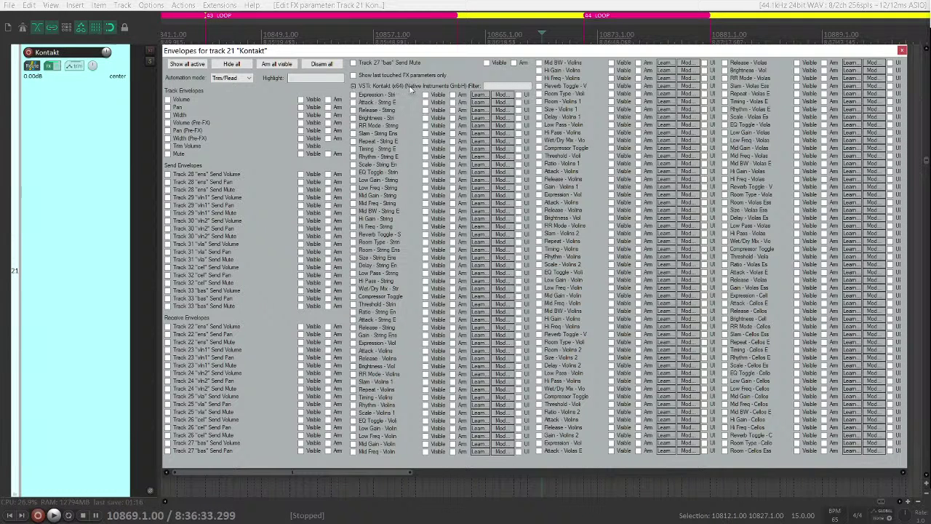
pyautogui.click(354, 87)
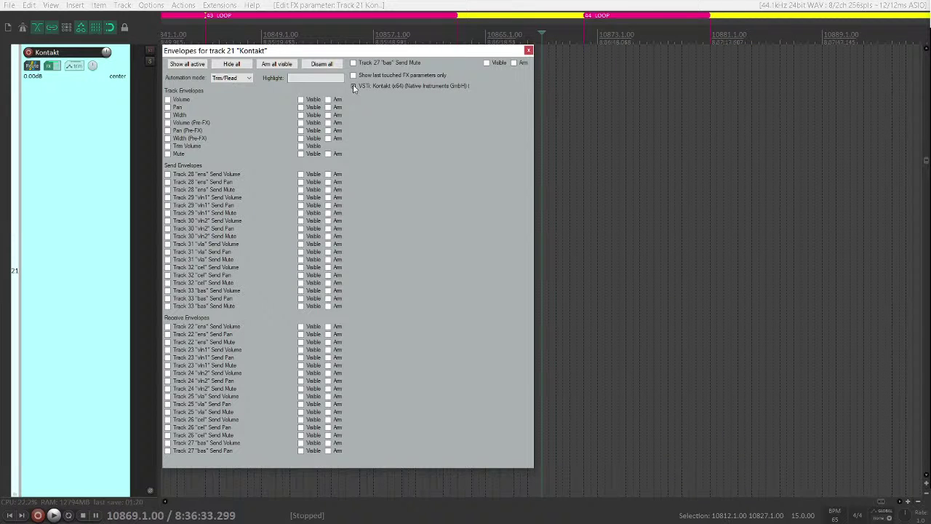
pyautogui.click(353, 87)
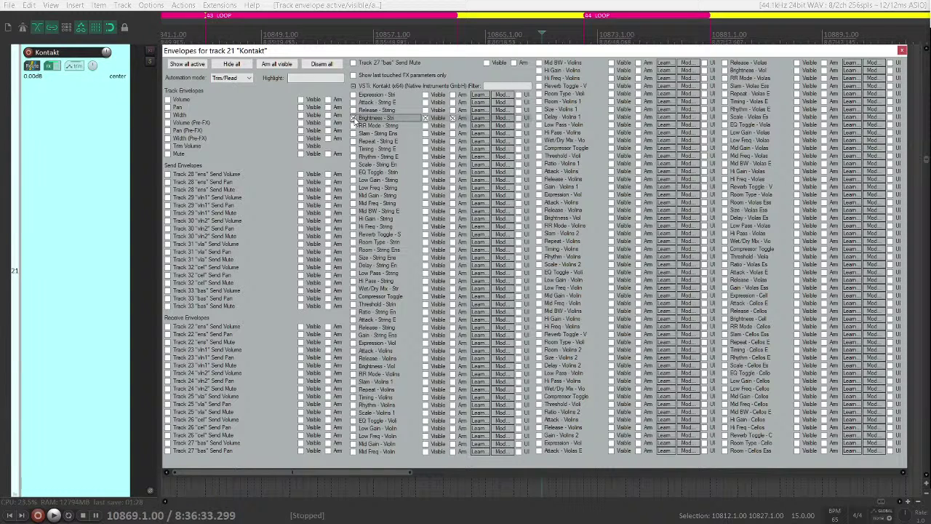
pyautogui.click(76, 130)
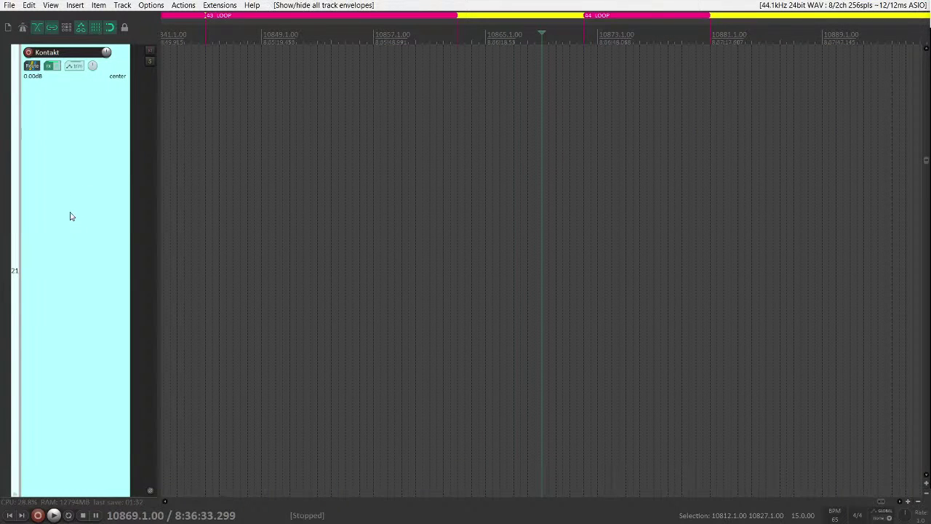
# - Reveal the Brightness envelope lane beneath the Strings Kontakt track and make the lane taller
pyautogui.press('Down')
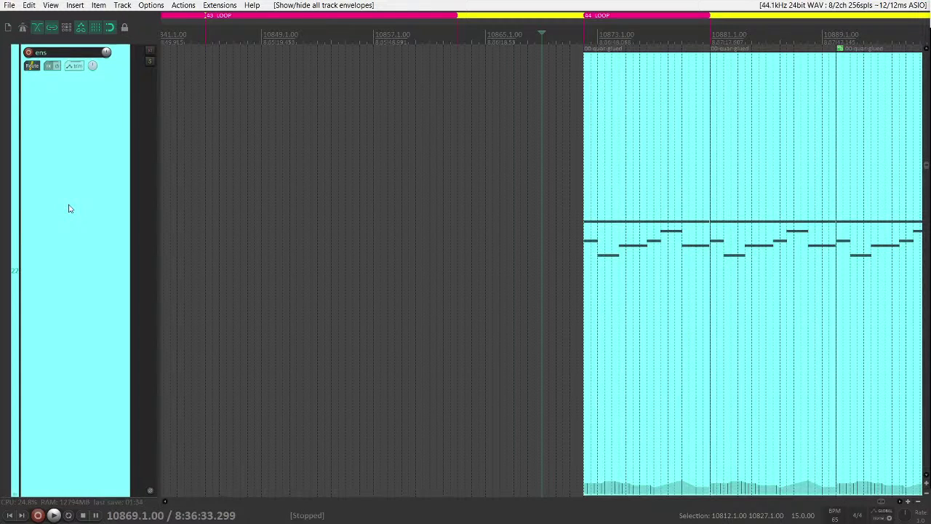
pyautogui.press('Up')
pyautogui.press('`')
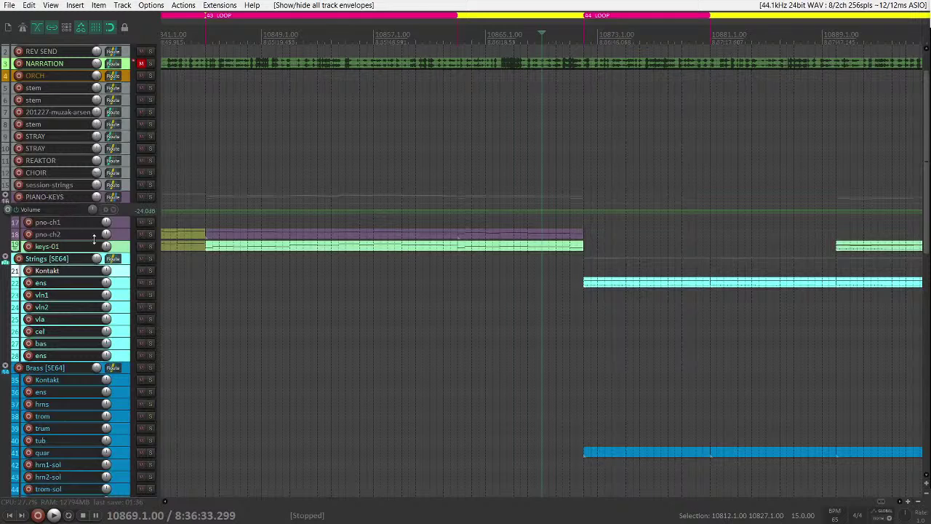
pyautogui.click(119, 275)
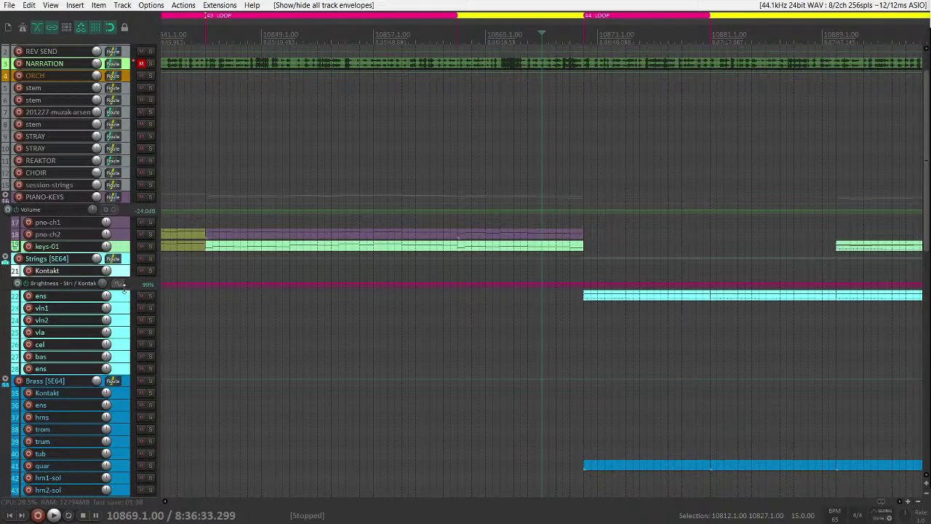
pyautogui.moveTo(123, 289); pyautogui.dragTo(284, 326)
pyautogui.scroll(-3, 405, 314)
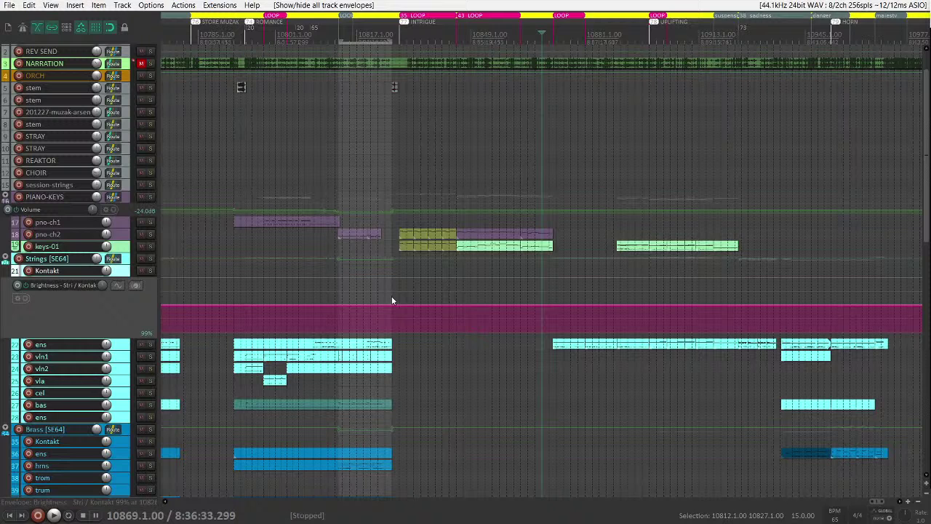
pyautogui.moveTo(398, 306)
pyautogui.mouseDown()
pyautogui.moveTo(399, 318)
pyautogui.moveTo(394, 306)
pyautogui.moveTo(435, 305)
pyautogui.moveTo(447, 326)
pyautogui.mouseUp()
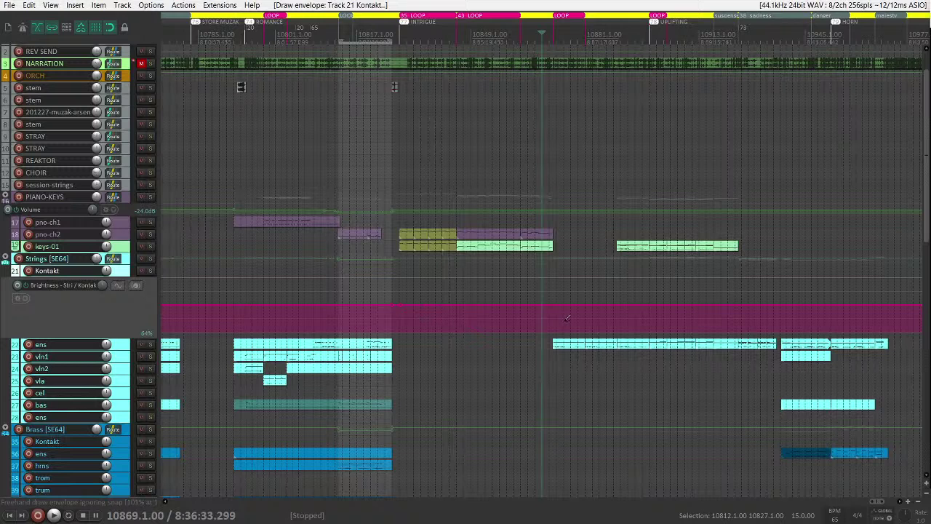
pyautogui.click(567, 318)
pyautogui.press('space')
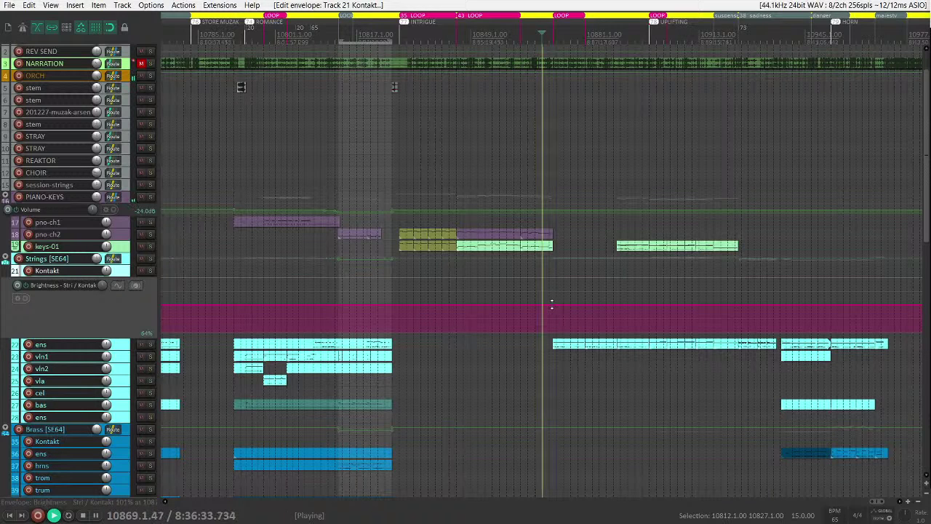
pyautogui.moveTo(552, 304); pyautogui.dragTo(578, 320)
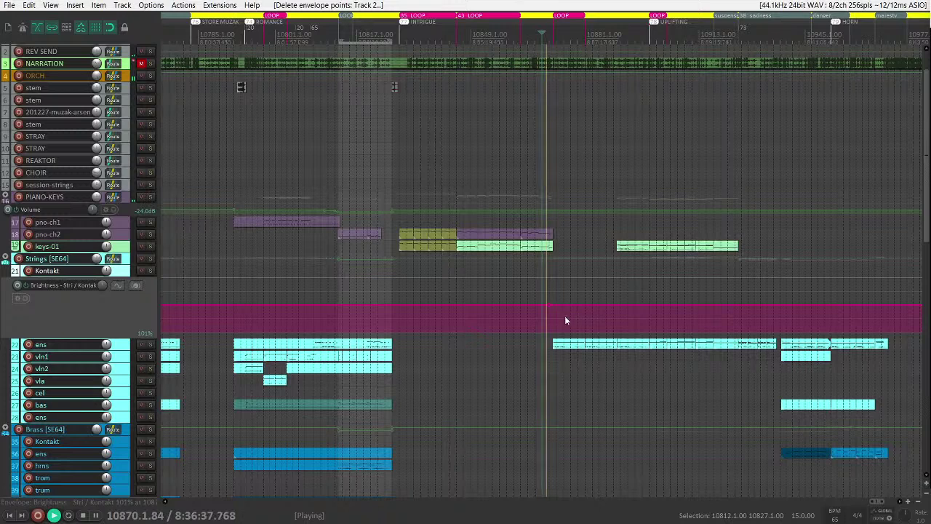
# - Add a drop in the Strings Kontakt Brightness envelope at bar 10872, lowering the following section to about 5%
pyautogui.keyDown('ctrl'); pyautogui.click(567, 313); pyautogui.keyUp('ctrl')
pyautogui.scroll(3, 569, 314)
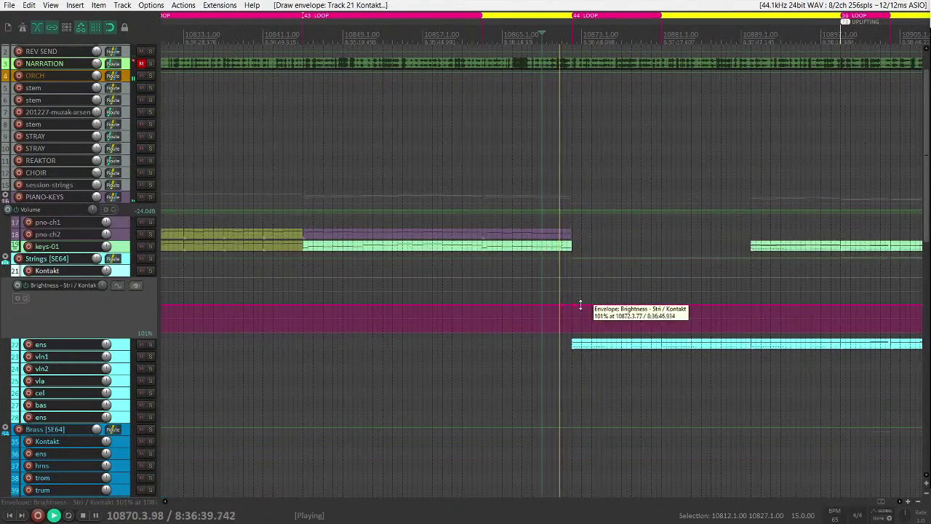
pyautogui.moveTo(581, 304); pyautogui.dragTo(580, 324)
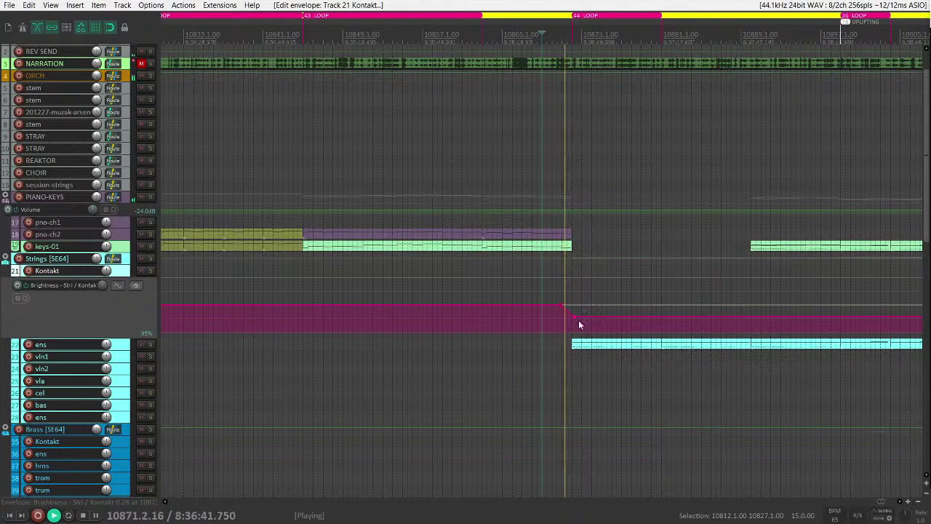
pyautogui.scroll(-3, 584, 336)
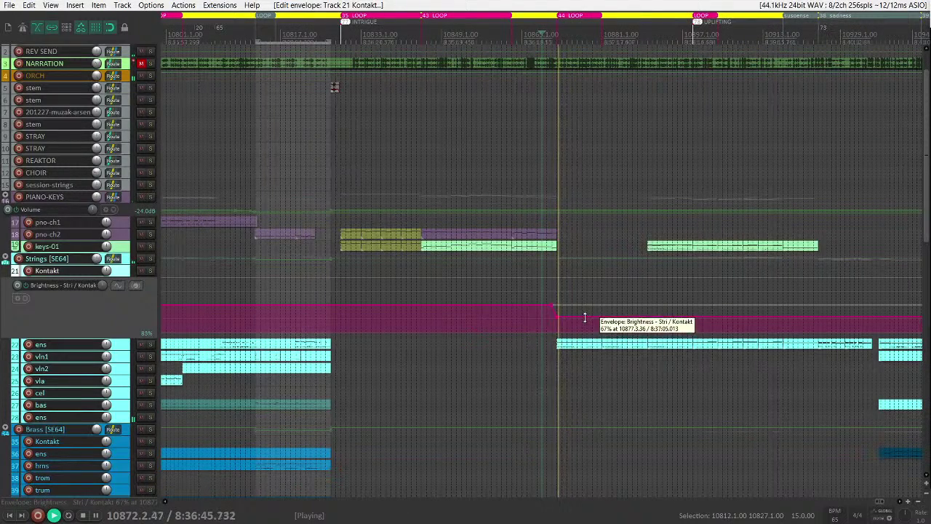
pyautogui.moveTo(585, 319); pyautogui.dragTo(587, 334)
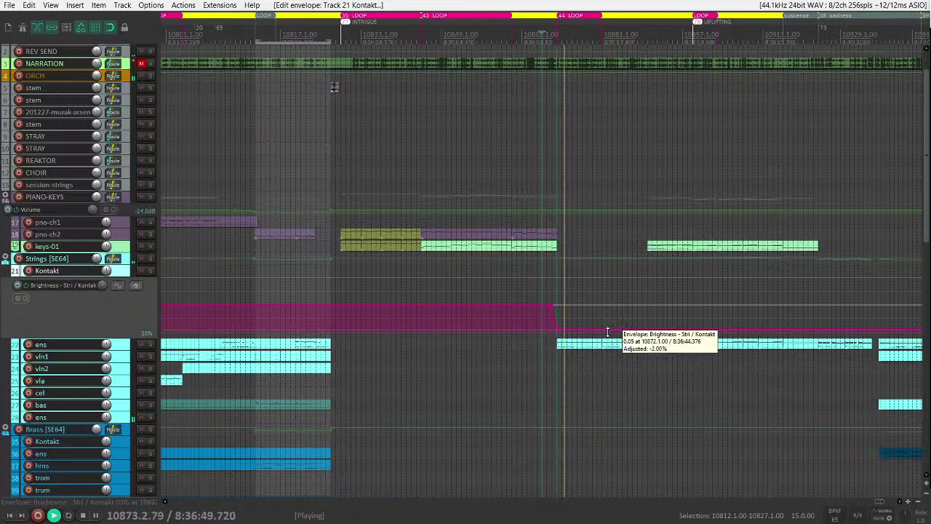
# - Draw the Strings Kontakt Brightness envelope back up to its earlier high level just after the last string clips
pyautogui.scroll(-2, 568, 314)
pyautogui.hscroll(3, 571, 318)
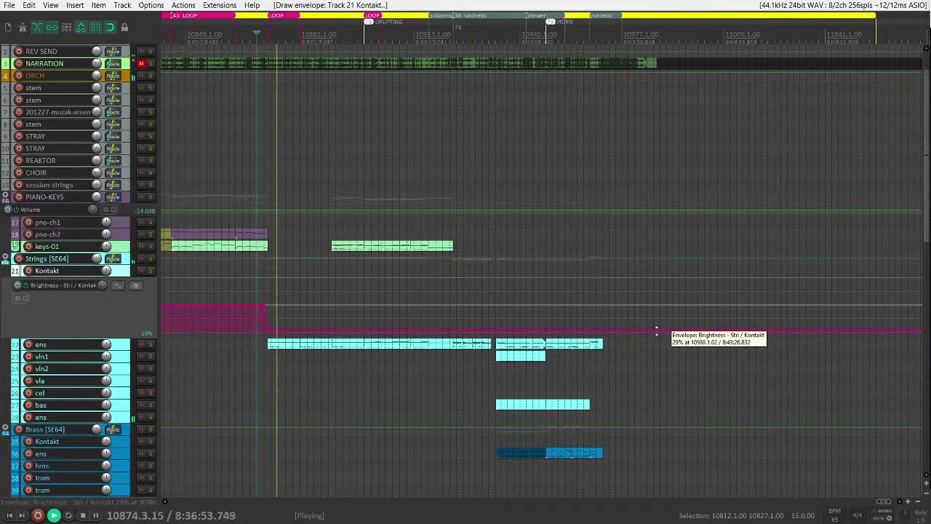
pyautogui.moveTo(616, 331); pyautogui.dragTo(655, 282)
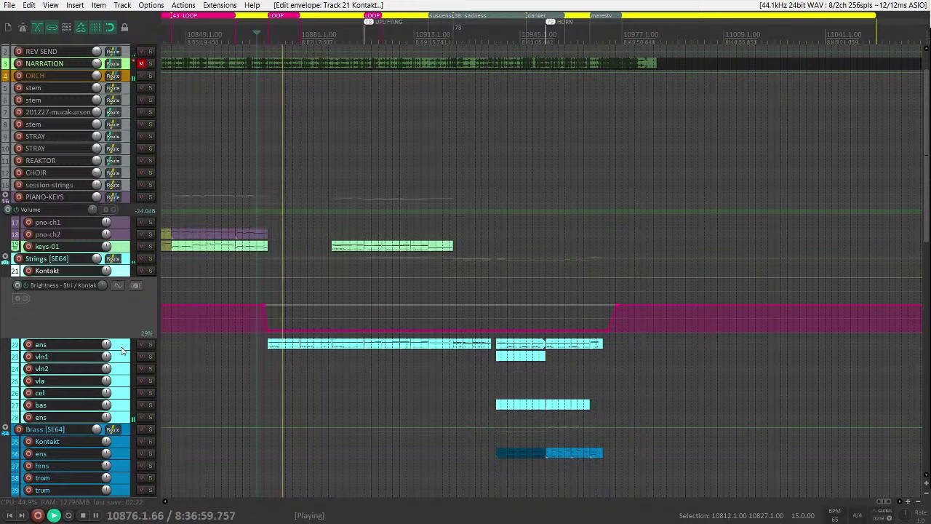
# - Hide the Strings Kontakt Brightness envelope and the PIANO-KEYS Volume envelope, auditioning playback from about bar 10889
pyautogui.scroll(-3, 117, 318)
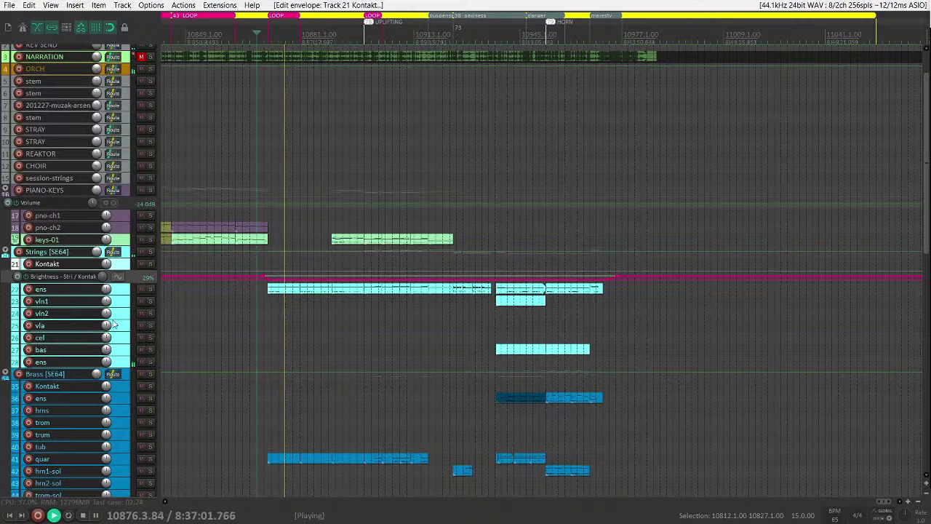
pyautogui.press('h')
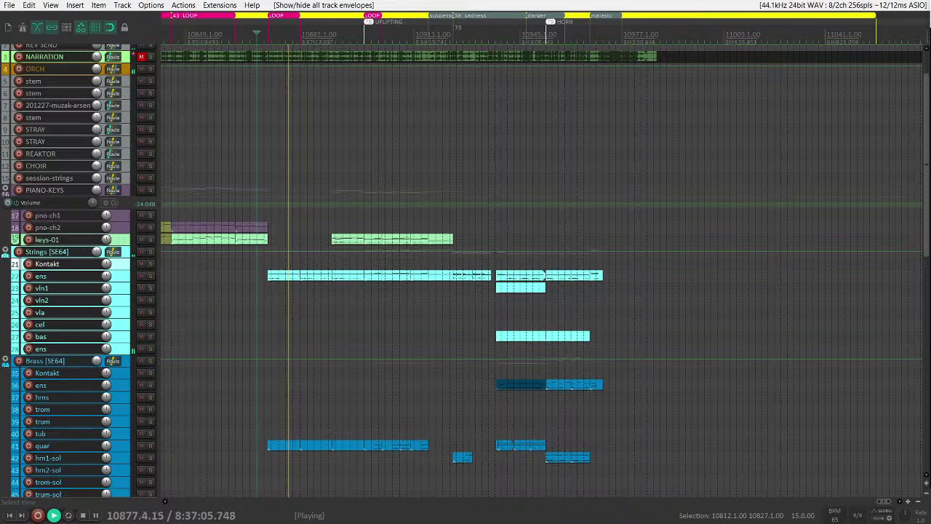
pyautogui.click(329, 166)
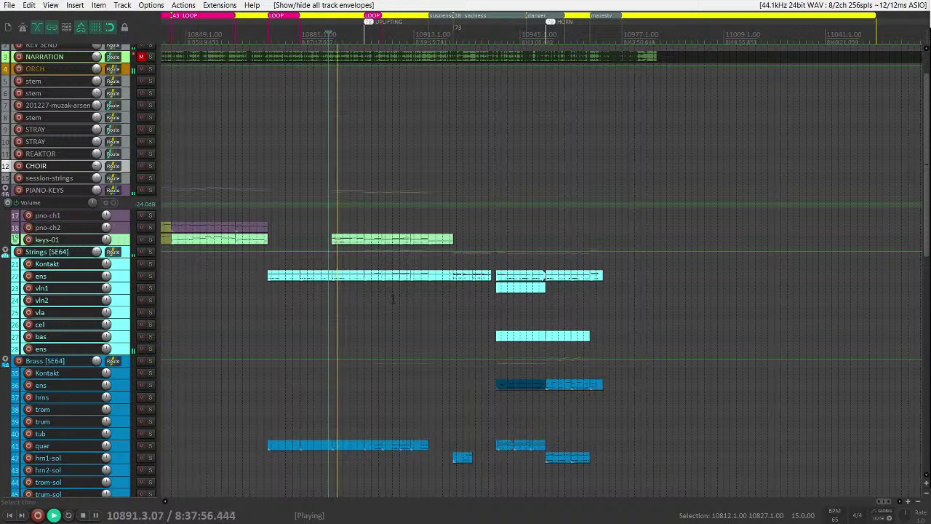
pyautogui.scroll(-3, 467, 212)
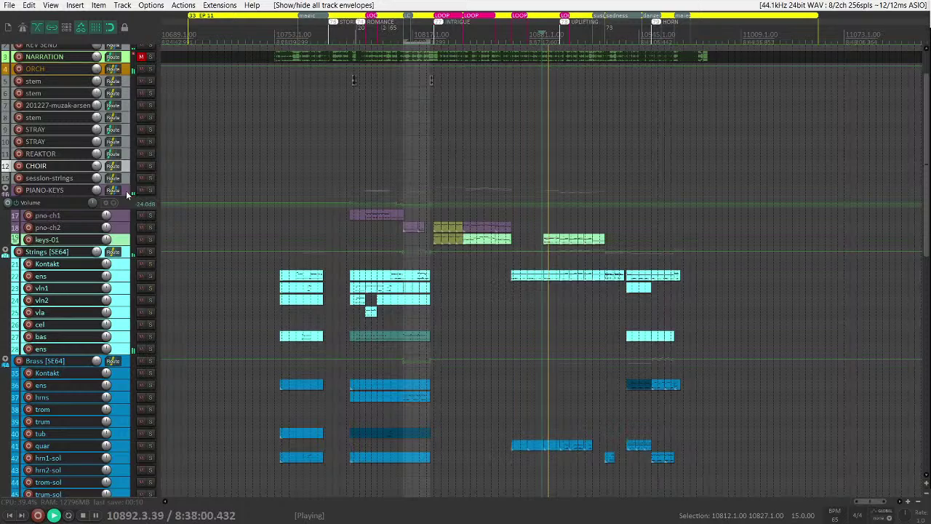
pyautogui.click(125, 191)
pyautogui.press('v')
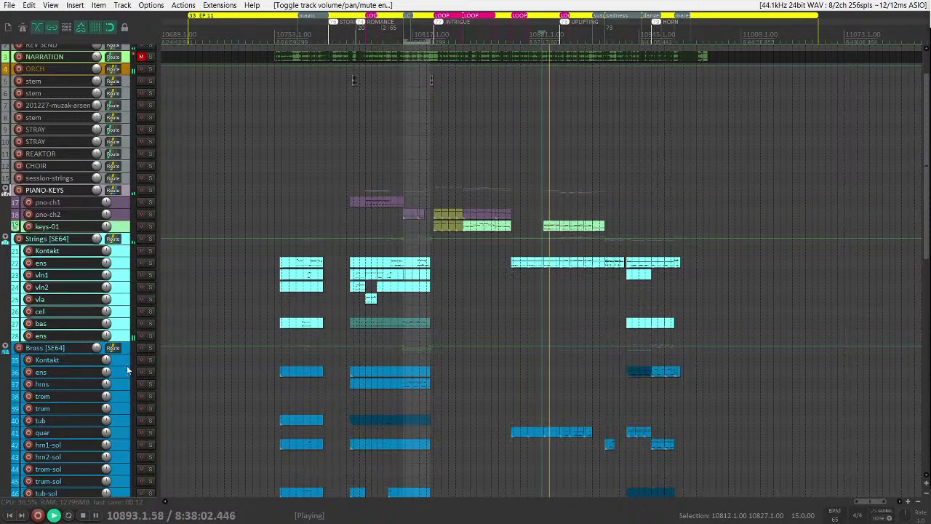
# - Enlarge the Strings [SE64] track's height to expose its Volume envelope for the section starting at bar 10872
pyautogui.scroll(-6, 427, 328)
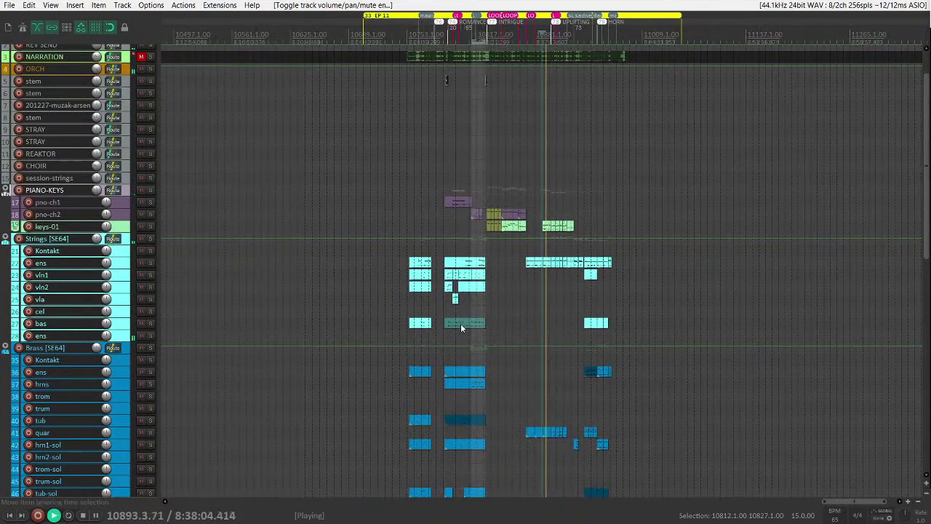
pyautogui.scroll(1, 486, 337)
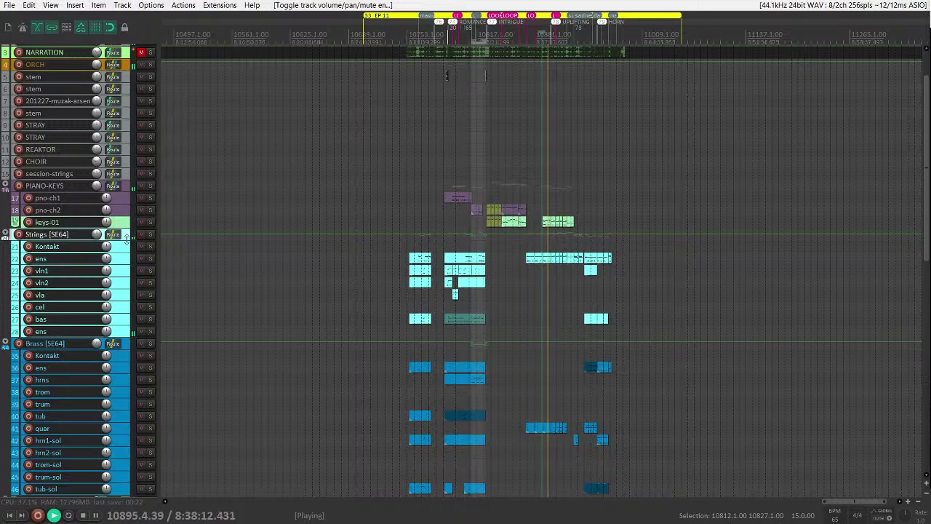
pyautogui.moveTo(126, 237); pyautogui.dragTo(126, 361)
pyautogui.scroll(5, 59, 397)
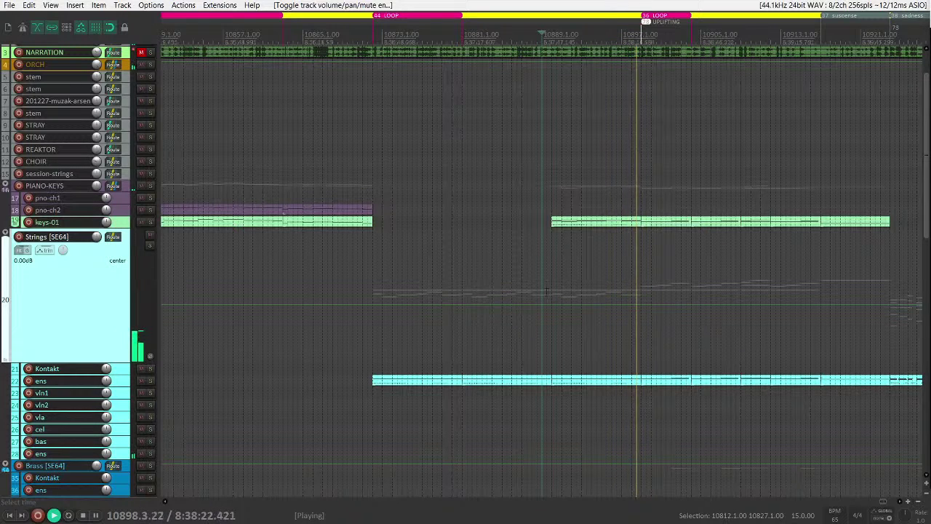
# - Draw a freehand swell in the Strings Volume envelope from bar 10872 to about bar 10881, starting at about -27 dB
pyautogui.press('space')
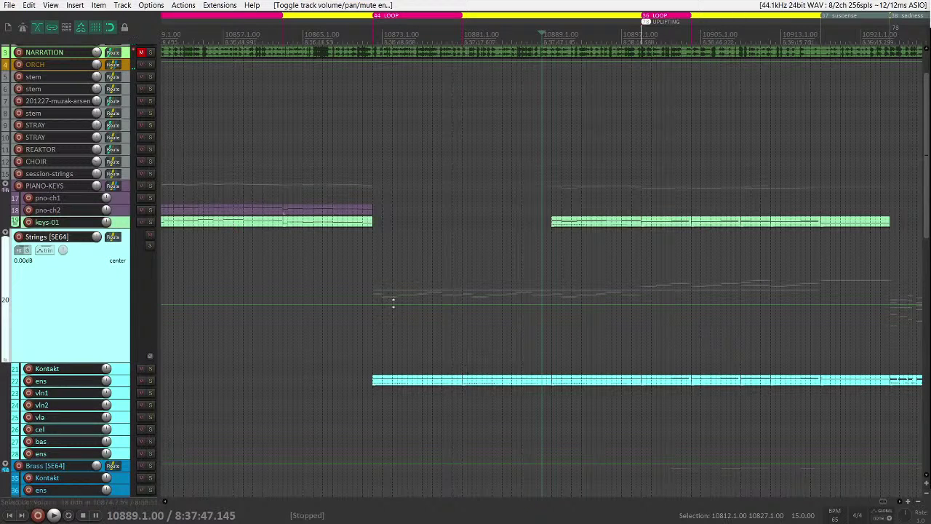
pyautogui.click(392, 304)
pyautogui.press('space')
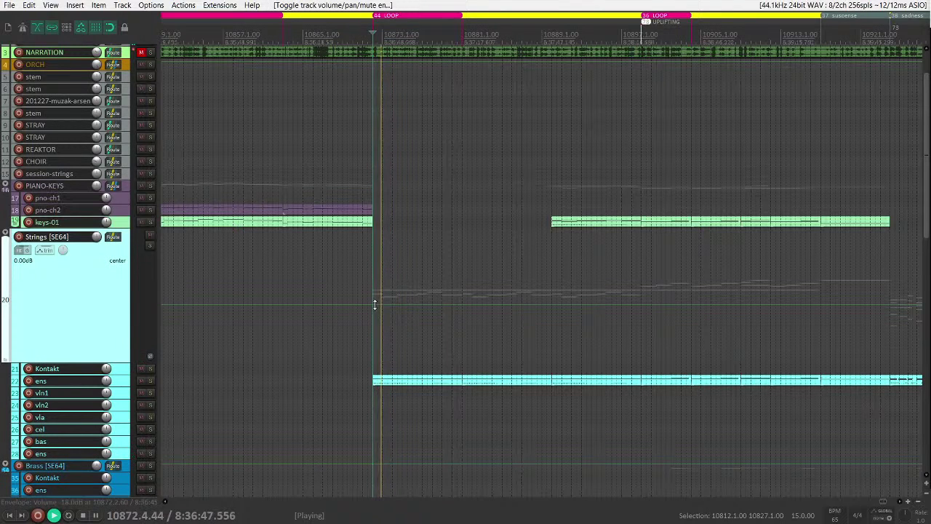
pyautogui.press('space')
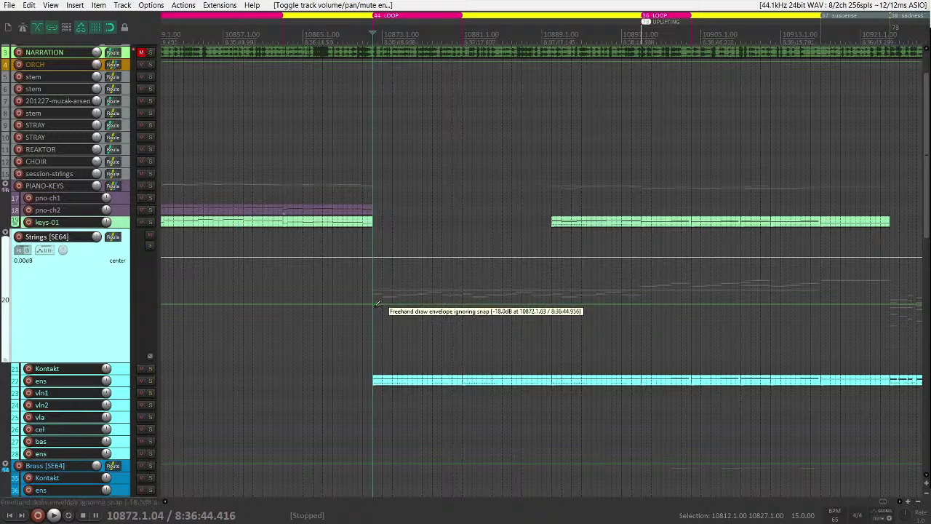
pyautogui.click(372, 314)
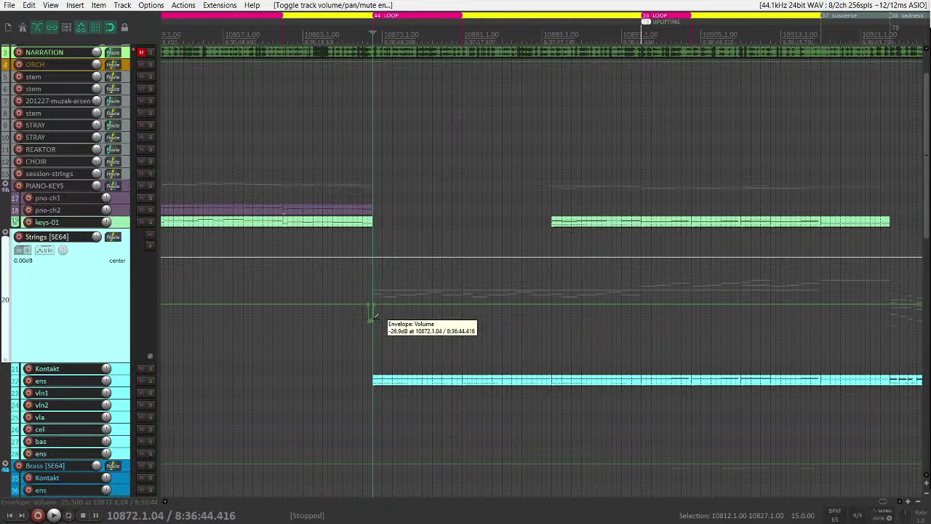
pyautogui.moveTo(393, 304)
pyautogui.mouseDown()
pyautogui.moveTo(418, 299)
pyautogui.moveTo(471, 317)
pyautogui.mouseUp()
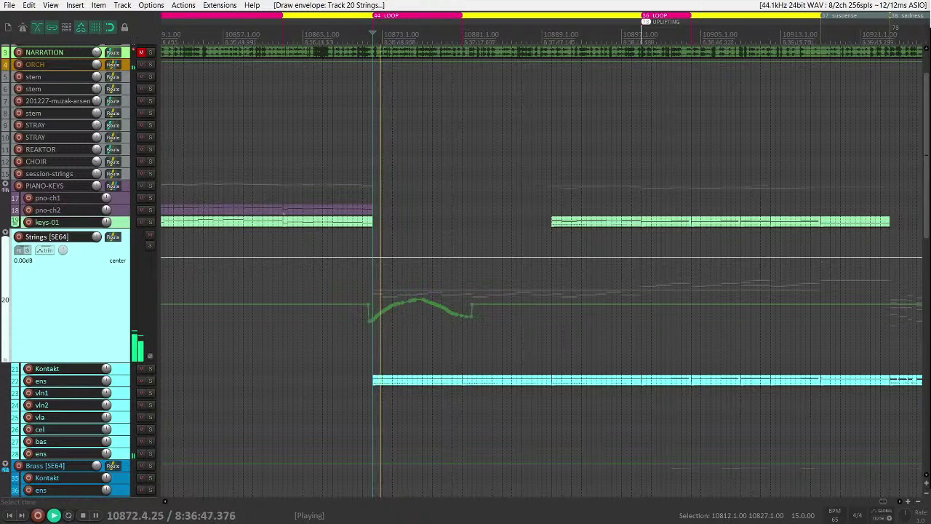
# - Redraw the Strings Volume envelope with a deeper start at bar 10872 and a dip to about -37 dB before bar 10877
pyautogui.moveTo(372, 318)
pyautogui.moveTo(372, 318)
pyautogui.mouseDown()
pyautogui.moveTo(375, 325)
pyautogui.moveTo(392, 302)
pyautogui.moveTo(424, 331)
pyautogui.mouseUp()
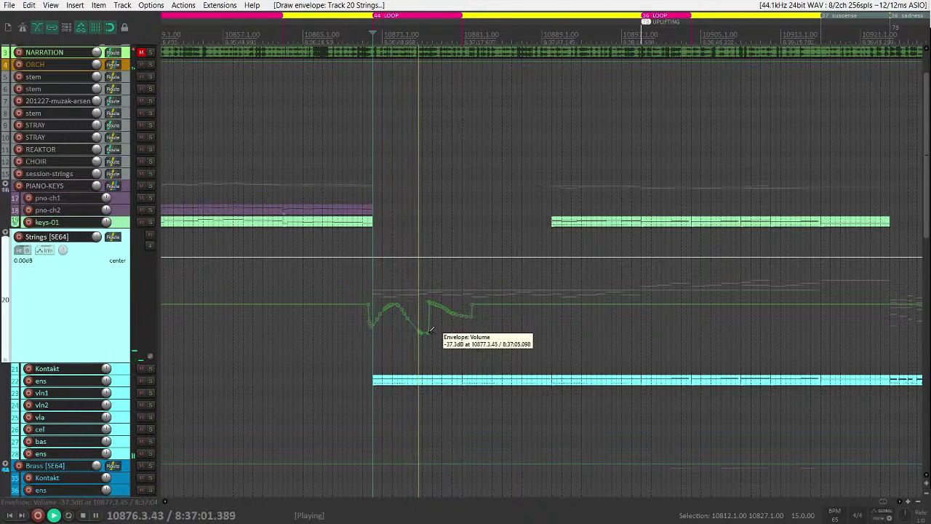
pyautogui.moveTo(427, 328); pyautogui.dragTo(429, 331)
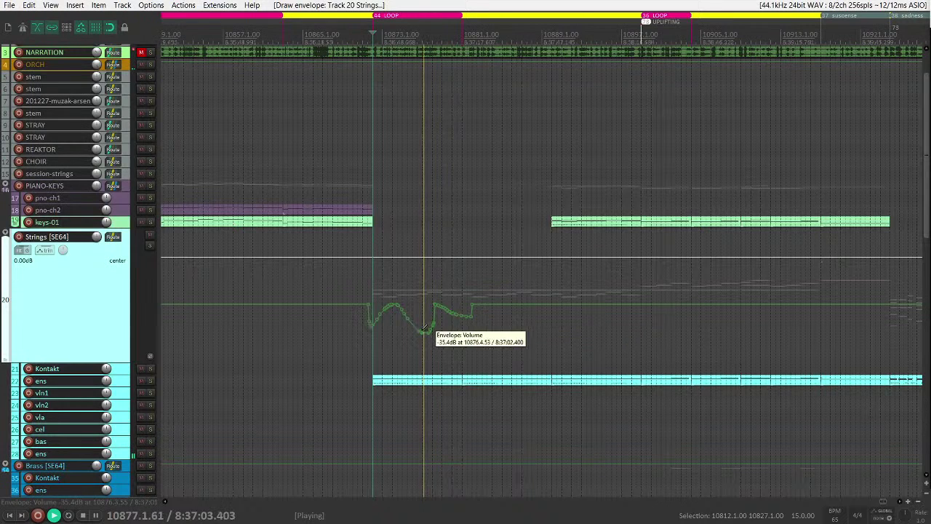
pyautogui.moveTo(435, 304); pyautogui.dragTo(460, 311)
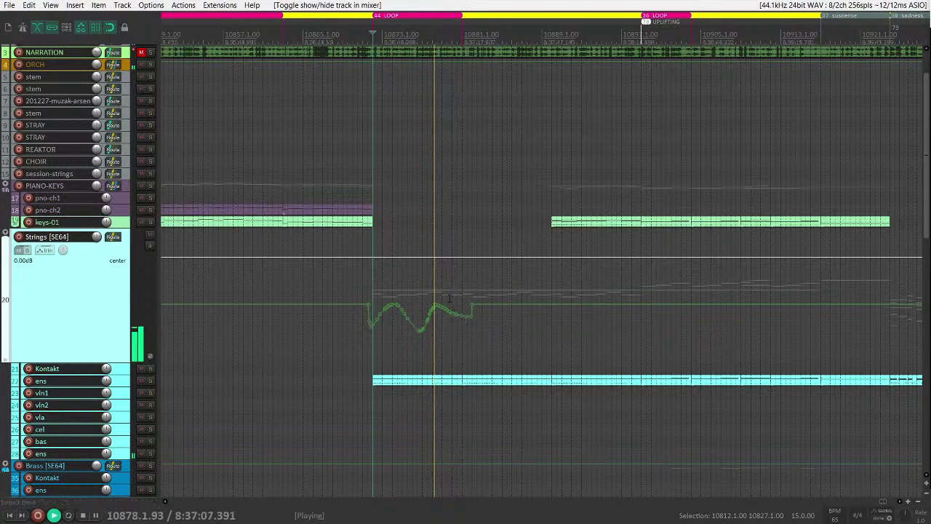
# - Replay from bar 10877 and reshape the Strings Volume fall after bar 10878, easing to about -28 dB near bar 10880
pyautogui.scroll(5, 478, 241)
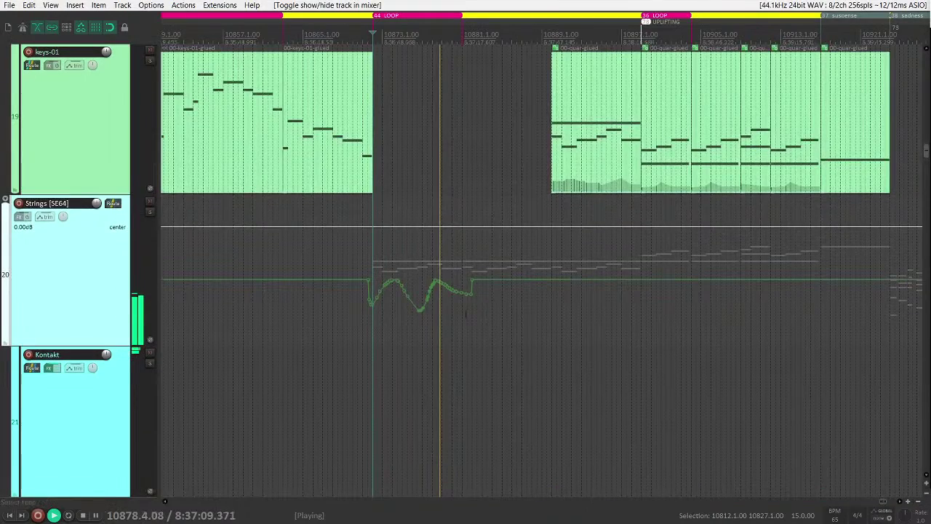
pyautogui.scroll(2, 459, 322)
pyautogui.scroll(3, 458, 297)
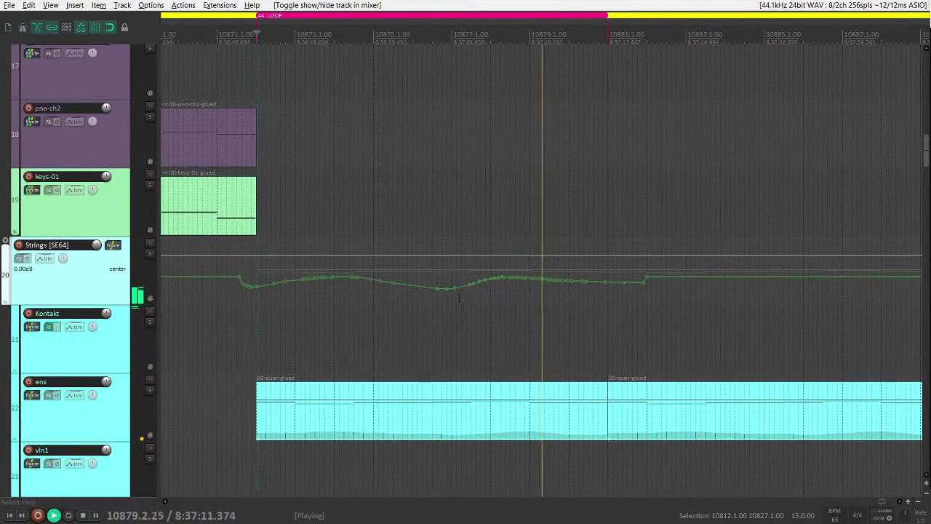
pyautogui.doubleClick(522, 277)
pyautogui.press('Return')
pyautogui.moveTo(523, 269)
pyautogui.mouseDown()
pyautogui.moveTo(522, 278)
pyautogui.moveTo(565, 281)
pyautogui.moveTo(529, 285)
pyautogui.moveTo(525, 275)
pyautogui.moveTo(614, 288)
pyautogui.mouseUp()
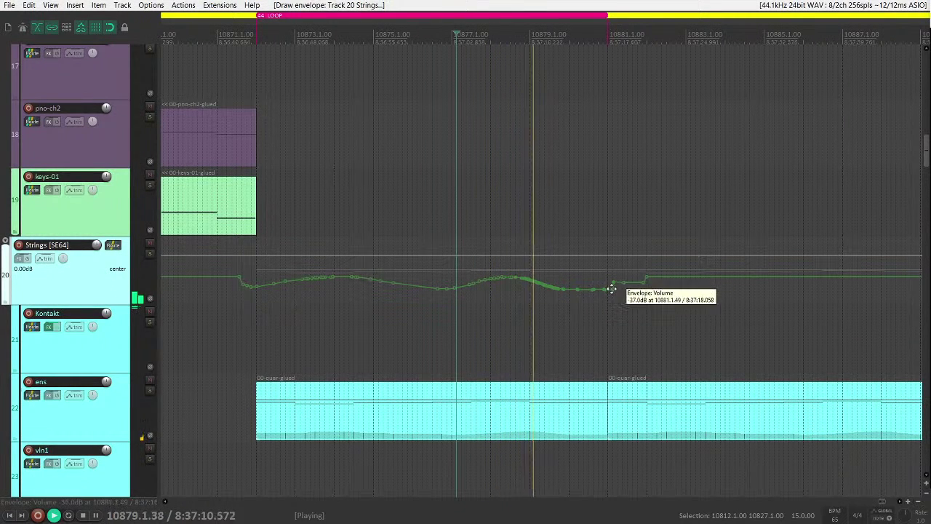
pyautogui.moveTo(530, 289)
pyautogui.mouseDown()
pyautogui.moveTo(526, 275)
pyautogui.moveTo(600, 283)
pyautogui.mouseUp()
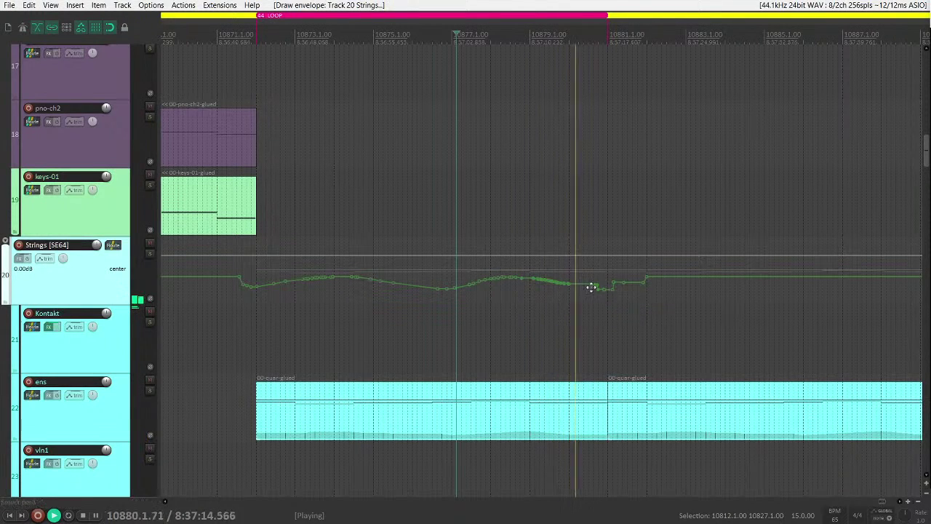
# - Draw another Strings Volume swell from about bar 10881, peaking before bar 10884 and falling to about -28 dB near bar 10886
pyautogui.scroll(5, 592, 289)
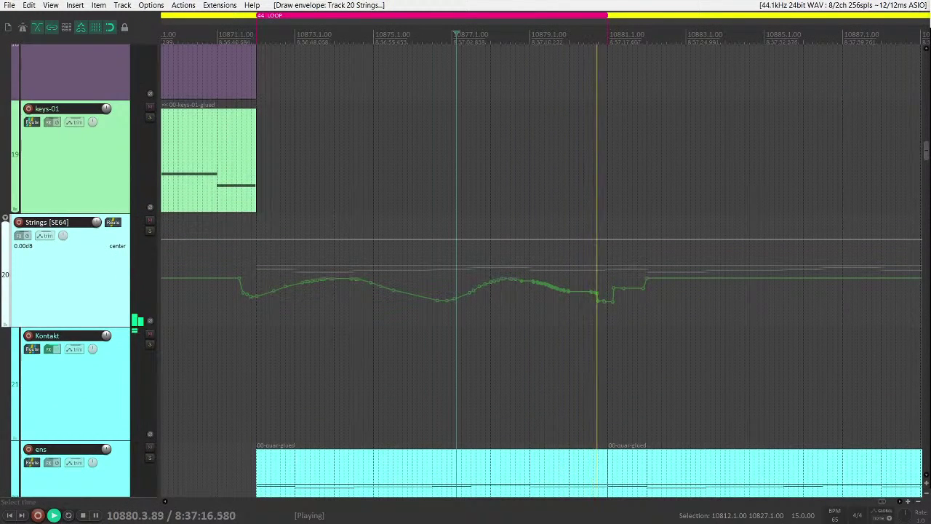
pyautogui.scroll(-5, 595, 295)
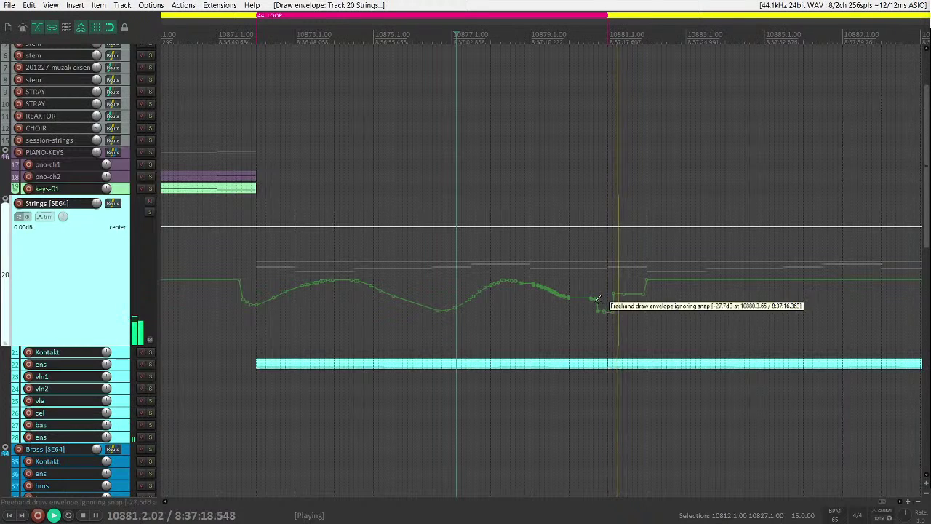
pyautogui.moveTo(597, 298)
pyautogui.mouseDown()
pyautogui.moveTo(611, 302)
pyautogui.moveTo(663, 268)
pyautogui.mouseUp()
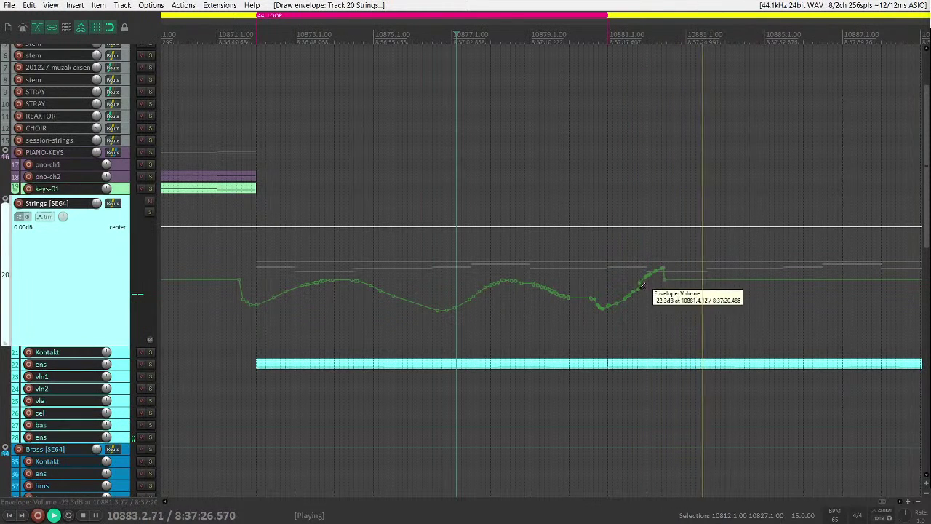
pyautogui.moveTo(641, 286)
pyautogui.mouseDown()
pyautogui.moveTo(719, 274)
pyautogui.moveTo(808, 300)
pyautogui.moveTo(788, 299)
pyautogui.mouseUp()
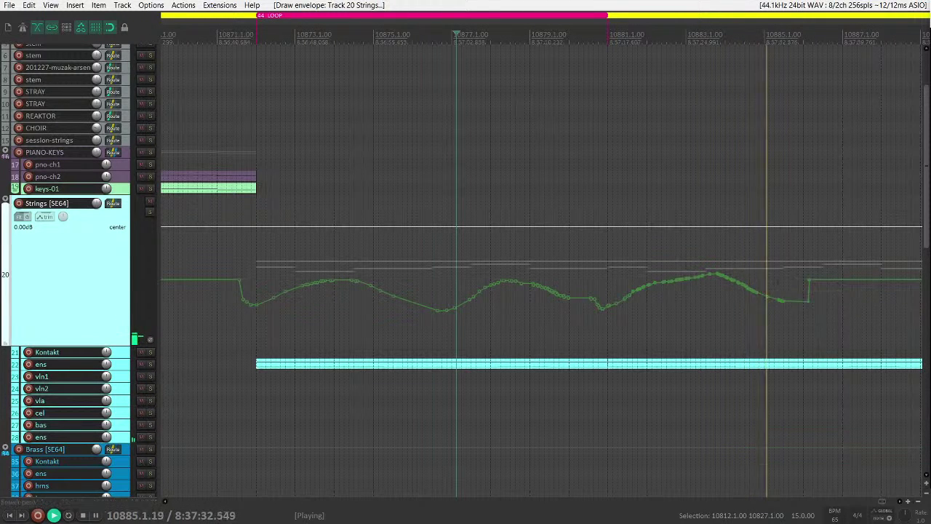
# - Draw a higher Strings Volume swell from about bar 10885 that peaks near bar 10888 and falls again by bar 10890
pyautogui.hscroll(-3, 819, 215)
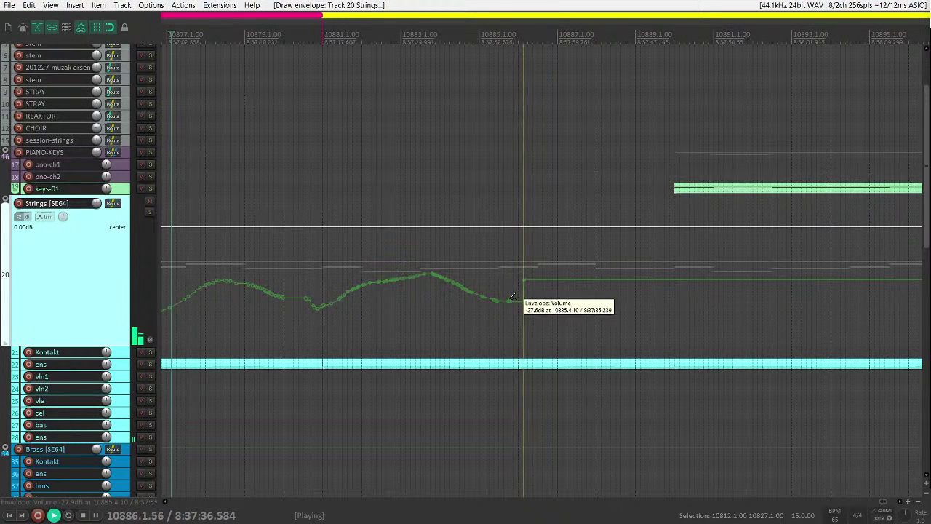
pyautogui.moveTo(515, 298)
pyautogui.mouseDown()
pyautogui.moveTo(537, 296)
pyautogui.moveTo(595, 259)
pyautogui.moveTo(677, 285)
pyautogui.mouseUp()
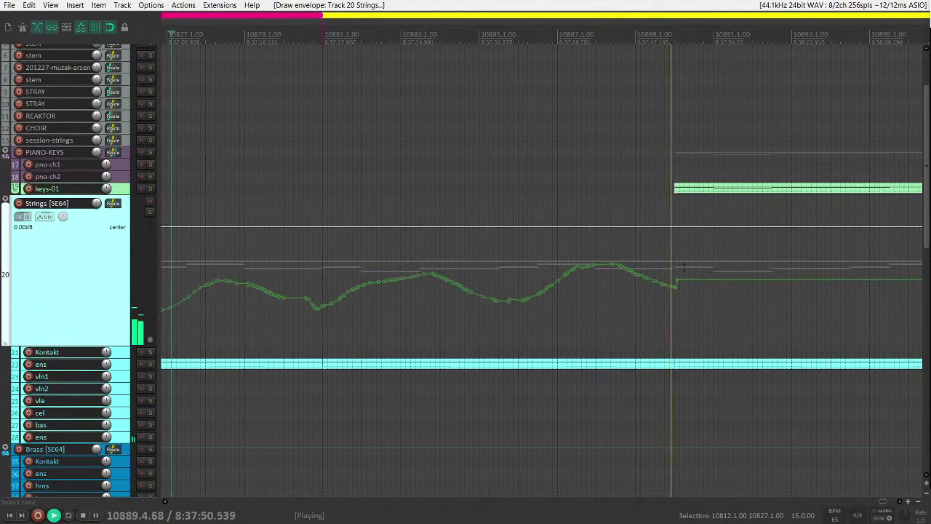
# - Stop playback, set the time selection from bar 10872 to 10890, and copy points from the Strings Volume envelope
pyautogui.scroll(-4, 676, 285)
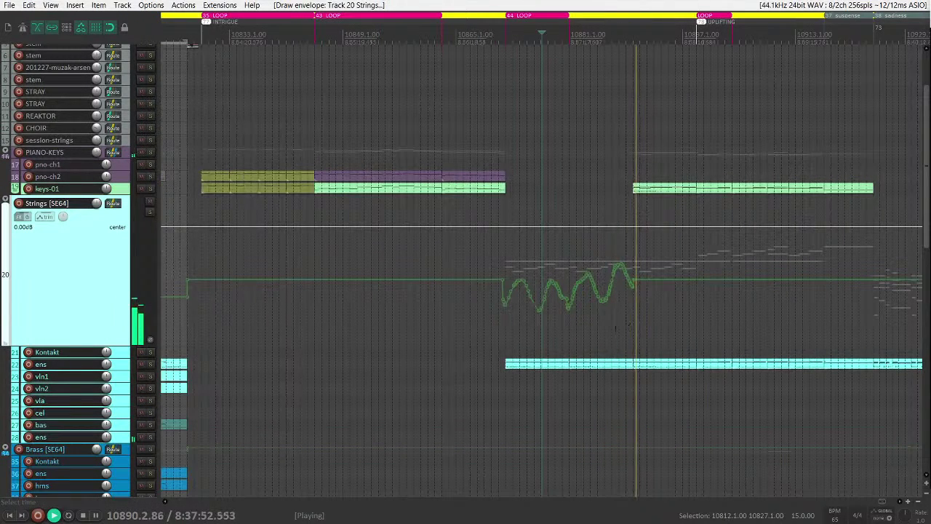
pyautogui.press('space')
pyautogui.moveTo(507, 277); pyautogui.dragTo(633, 334)
pyautogui.rightClick(608, 286)
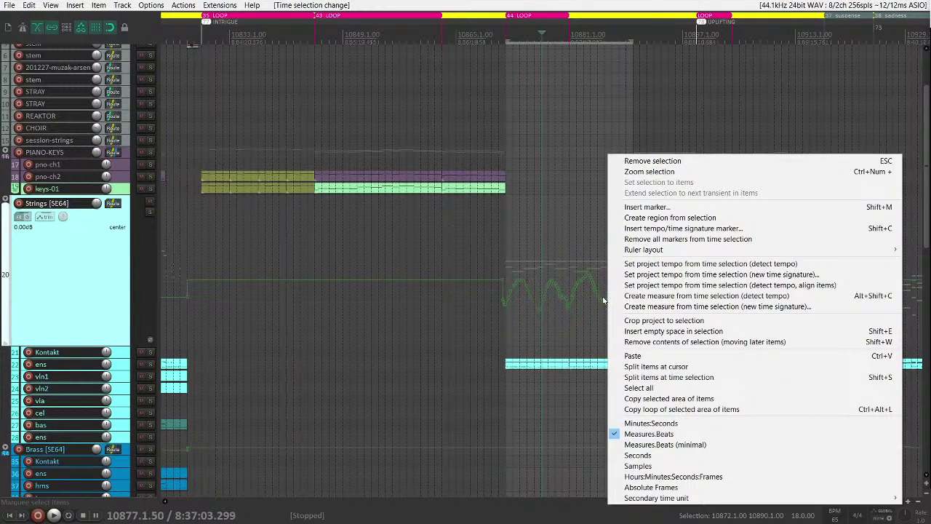
pyautogui.rightClick(603, 300)
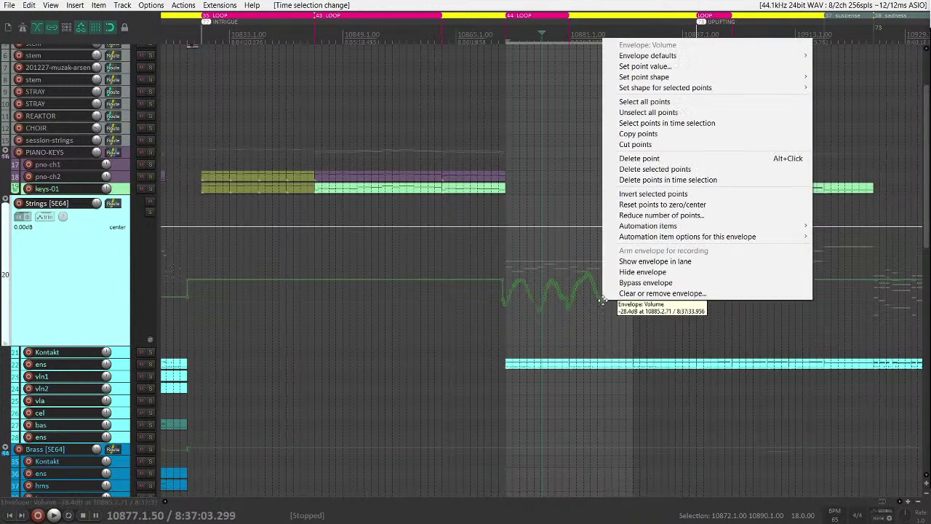
pyautogui.click(658, 135)
# - Paste the copied envelope points into the Strings Volume envelope at bar 10890
pyautogui.click(633, 254)
pyautogui.rightClick(633, 253)
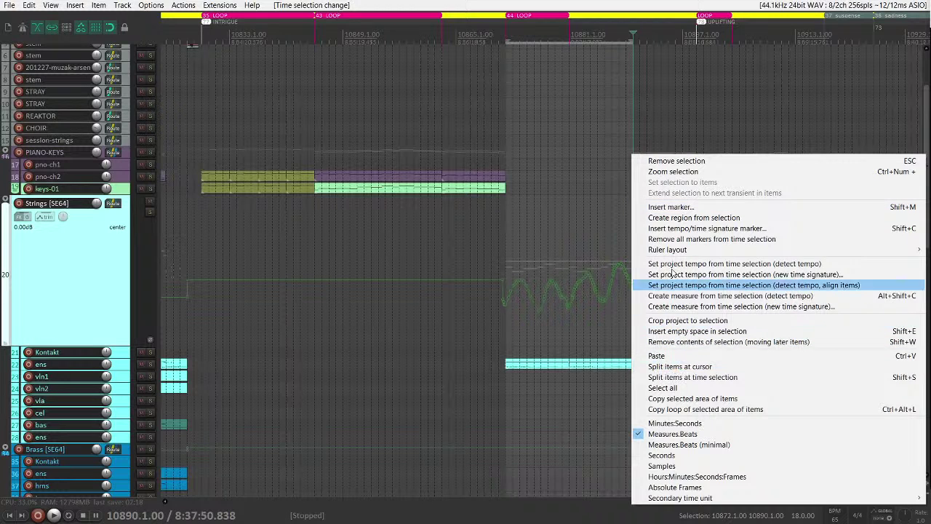
pyautogui.press('Escape')
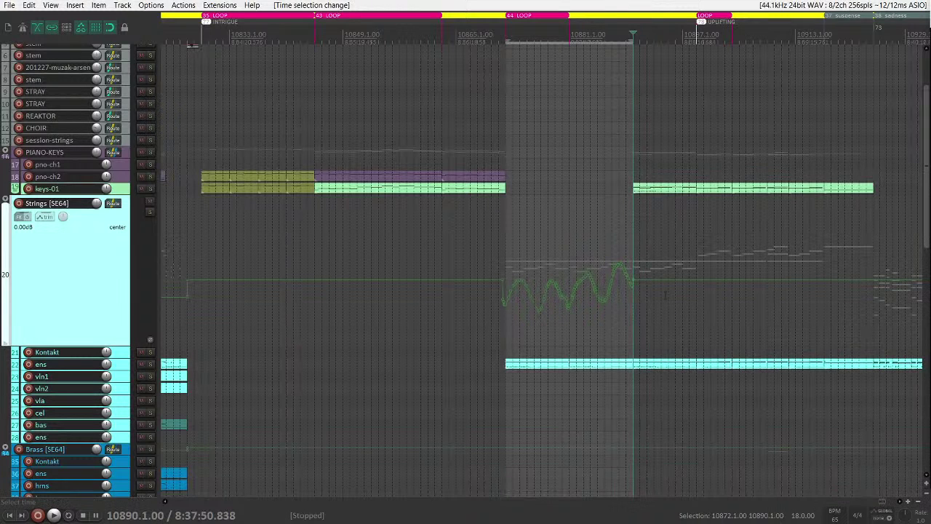
pyautogui.hotkey('ctrl', 'v')
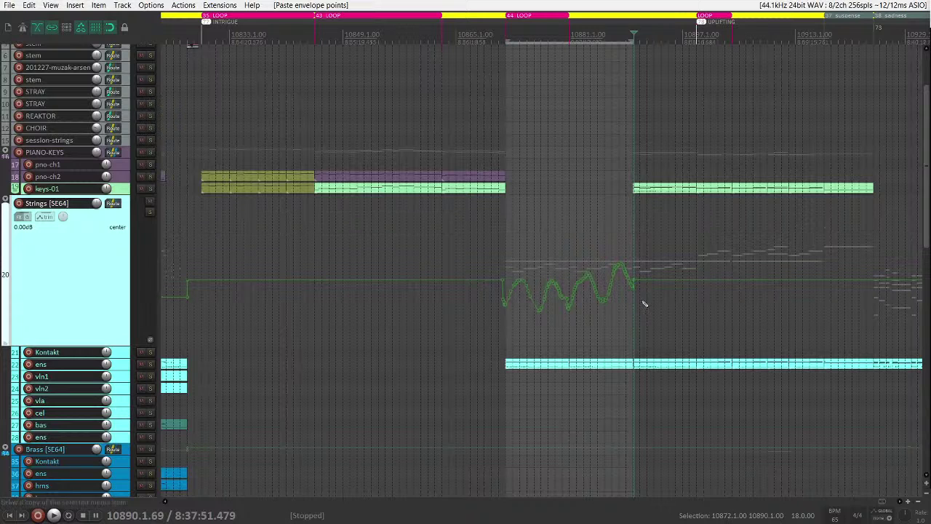
# - Select the drawn Strings Volume points between bars 10872 and 10890, paste them twice to fill bars 10890 to 10926, and start playback
pyautogui.moveTo(633, 333); pyautogui.dragTo(504, 239)
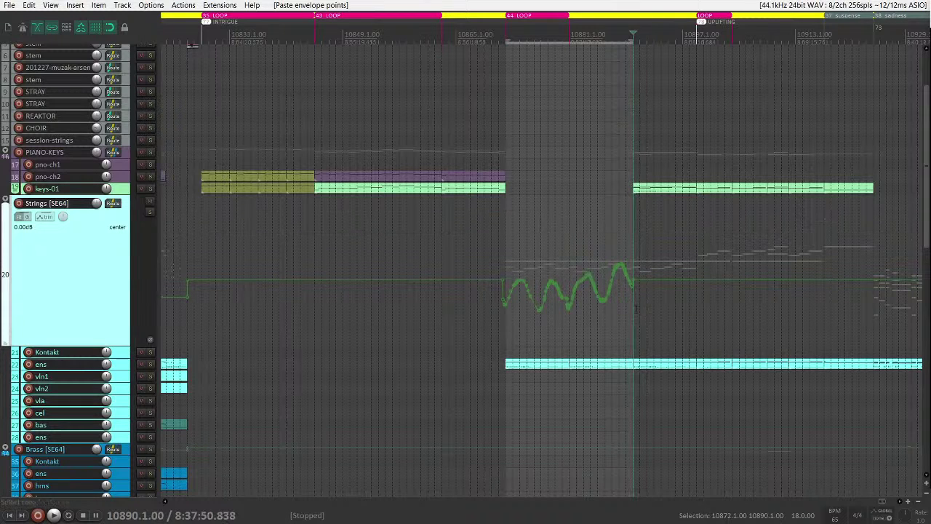
pyautogui.hotkey('ctrl', 'v')
pyautogui.hotkey('ctrl', 'v')
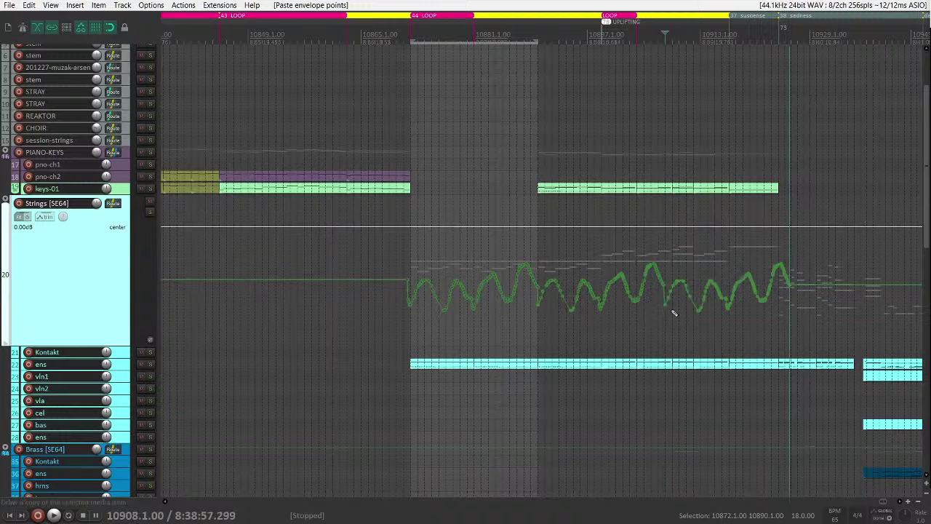
pyautogui.click(667, 321)
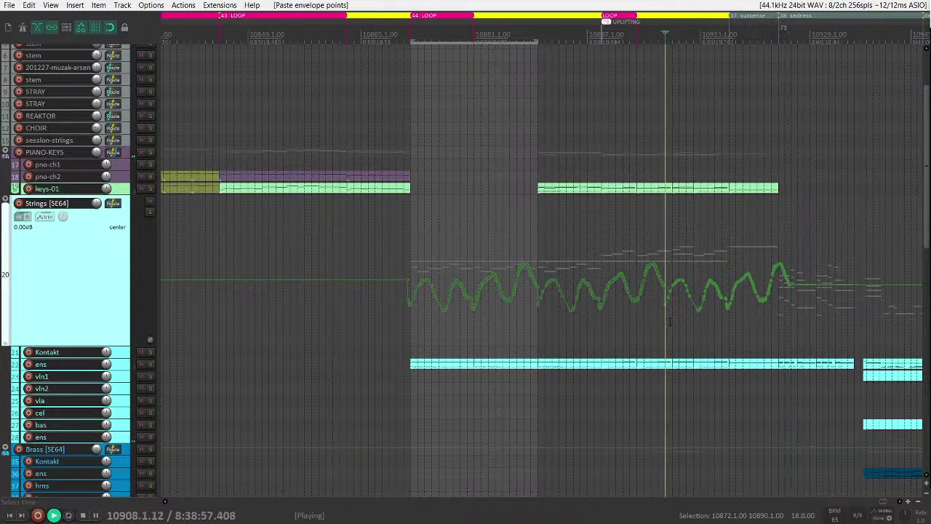
pyautogui.press('space')
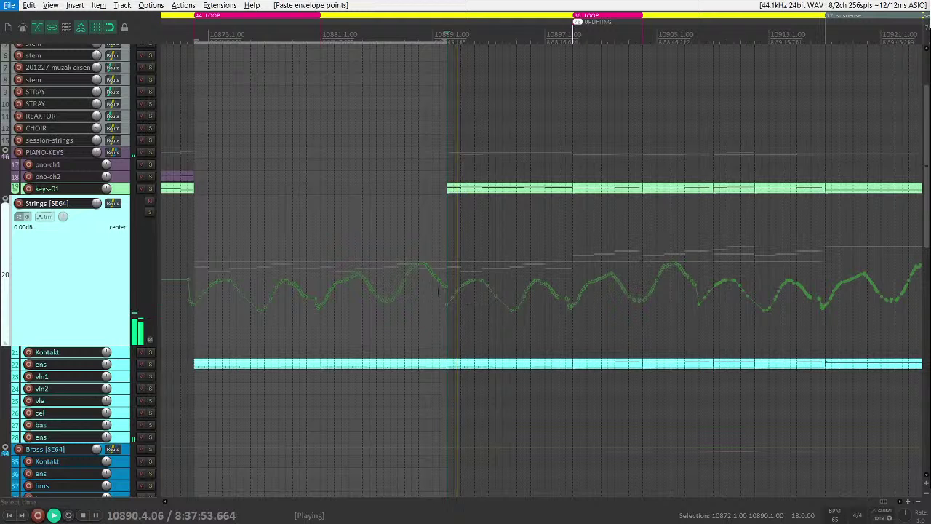
# - Redraw the Strings Volume curve as a smooth dip just before bar 10890 and extend LOOP region 44 to bar 10890
pyautogui.click(438, 259)
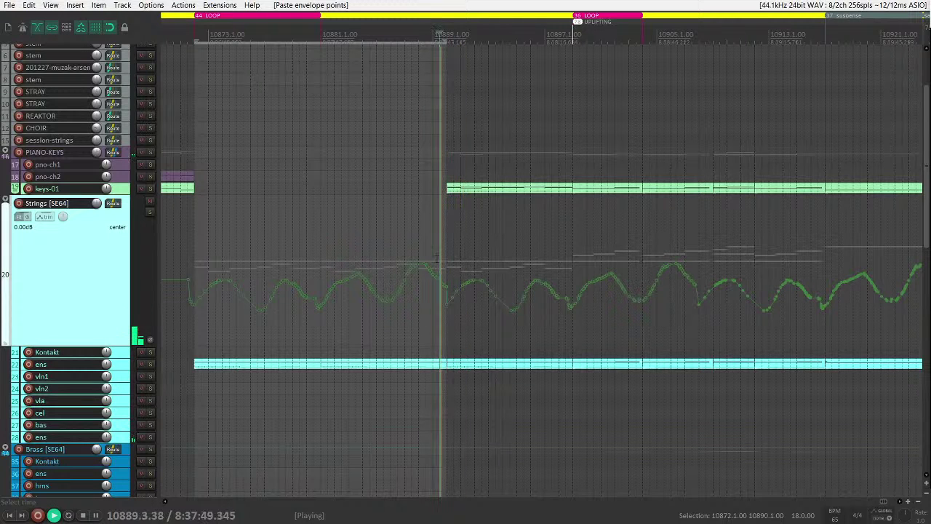
pyautogui.scroll(5, 554, 283)
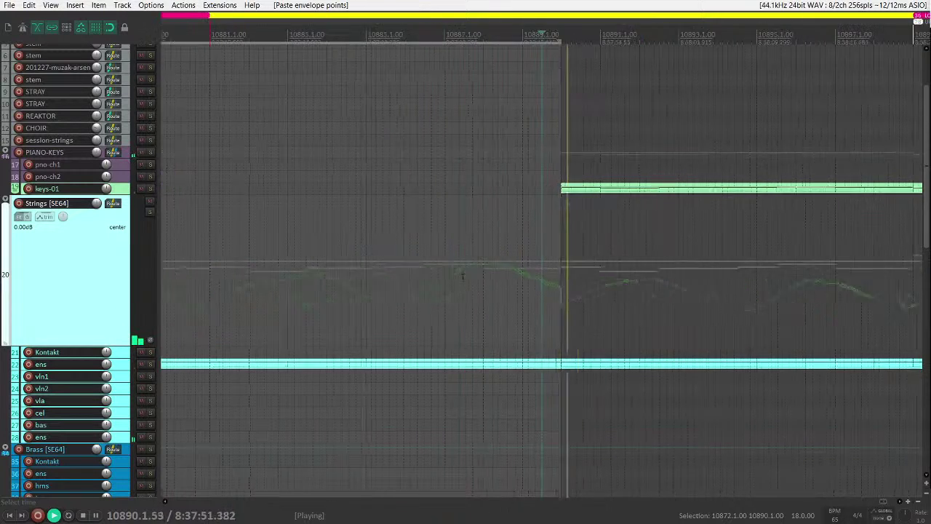
pyautogui.press('space')
pyautogui.moveTo(555, 283); pyautogui.dragTo(654, 309)
pyautogui.moveTo(420, 269)
pyautogui.mouseDown()
pyautogui.moveTo(561, 313)
pyautogui.moveTo(631, 314)
pyautogui.mouseUp()
pyautogui.press('space')
pyautogui.scroll(-5, 526, 291)
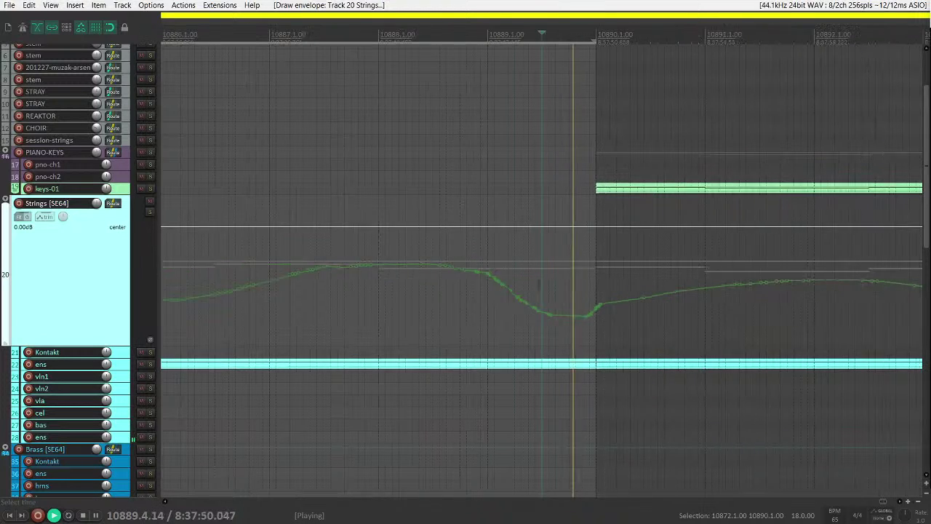
pyautogui.scroll(-3, 522, 286)
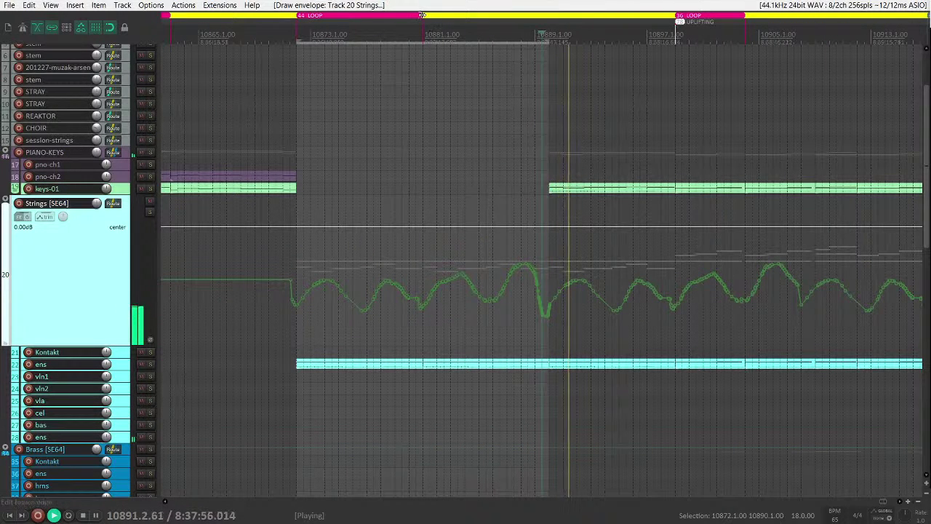
pyautogui.scroll(-1, 599, 191)
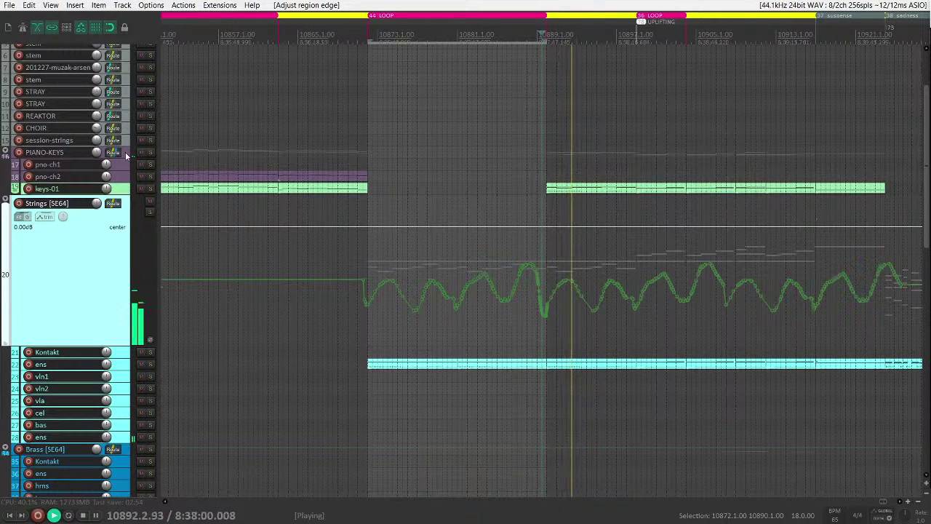
# - Select and enlarge the PIANO-KEYS track and show its Volume envelope
pyautogui.click(106, 153)
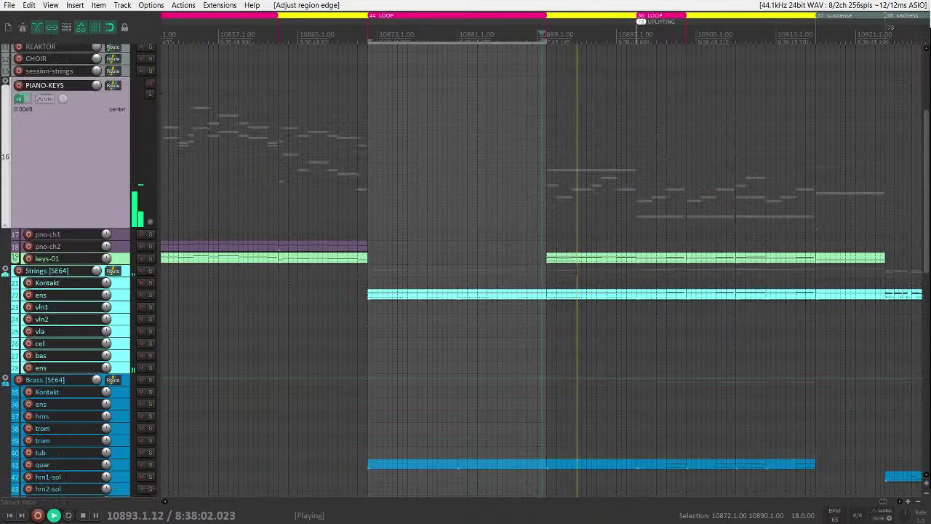
pyautogui.press('v')
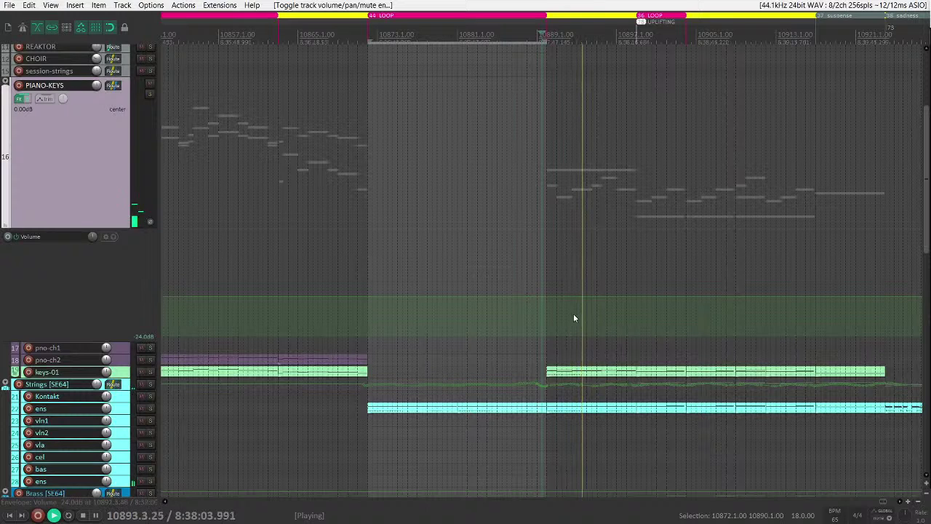
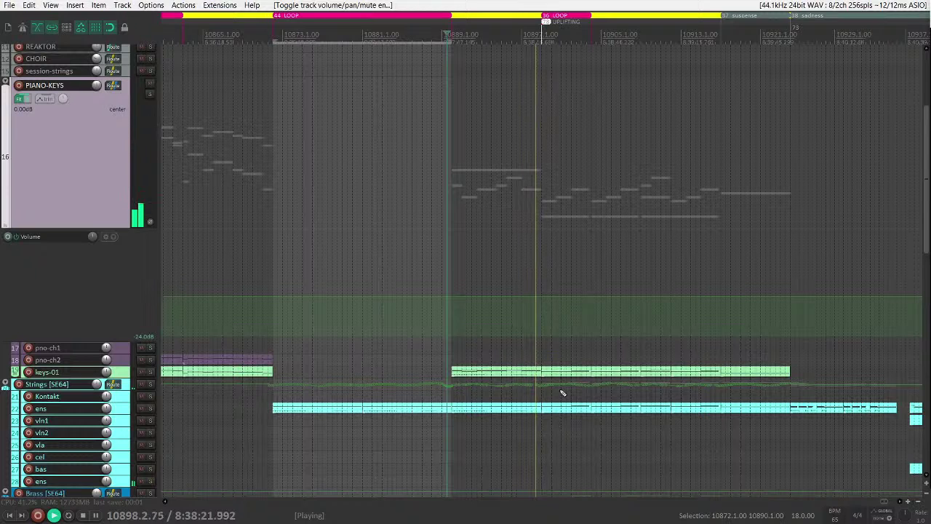
pyautogui.hscroll(1, 530, 376)
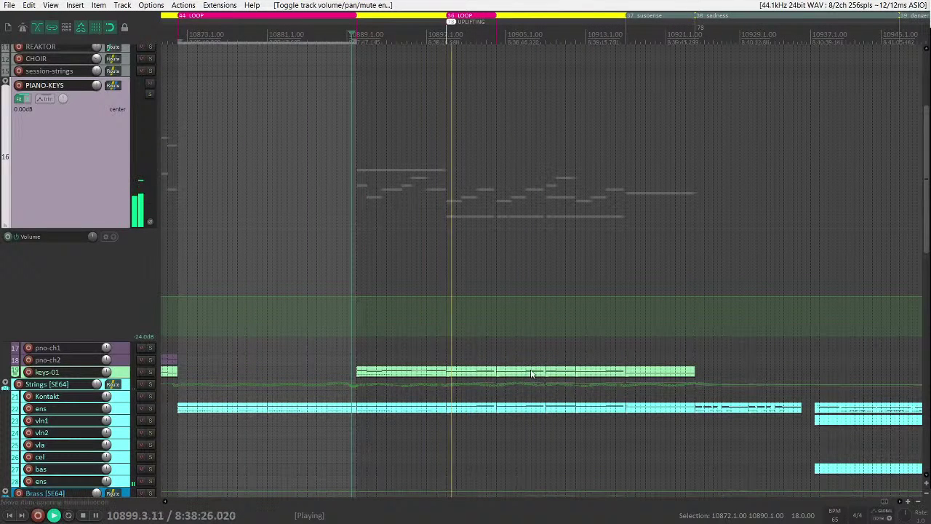
pyautogui.scroll(-2, 527, 365)
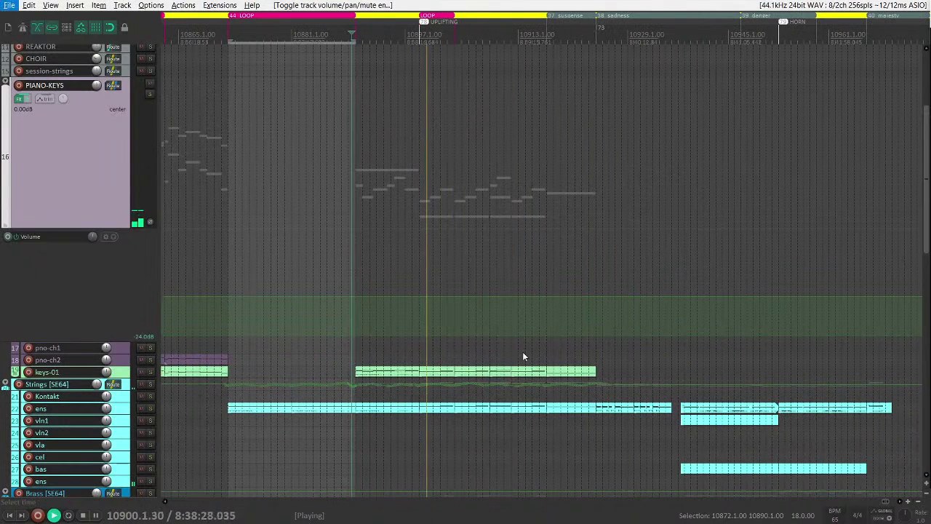
# - Listen to the strings and piano passages from about bars 10904, 10916 and 10924 to check their balance
pyautogui.click(491, 272)
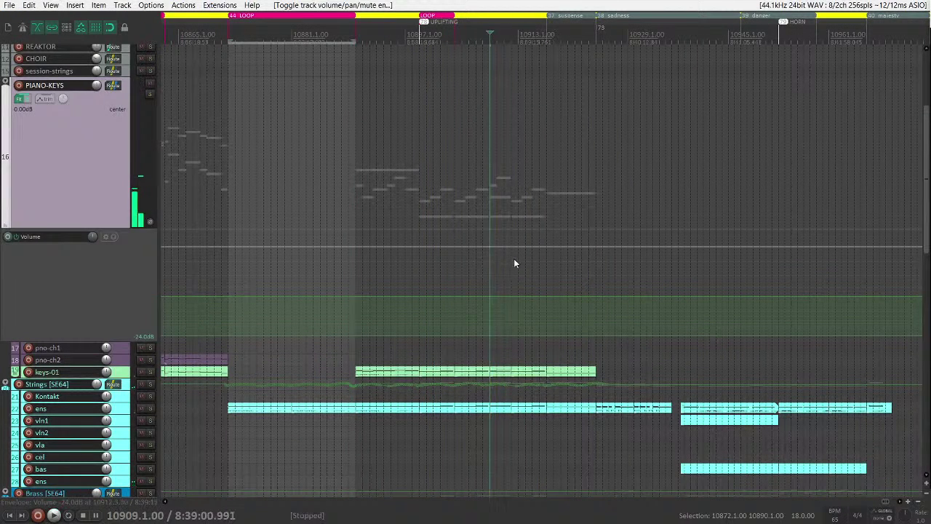
pyautogui.click(455, 284)
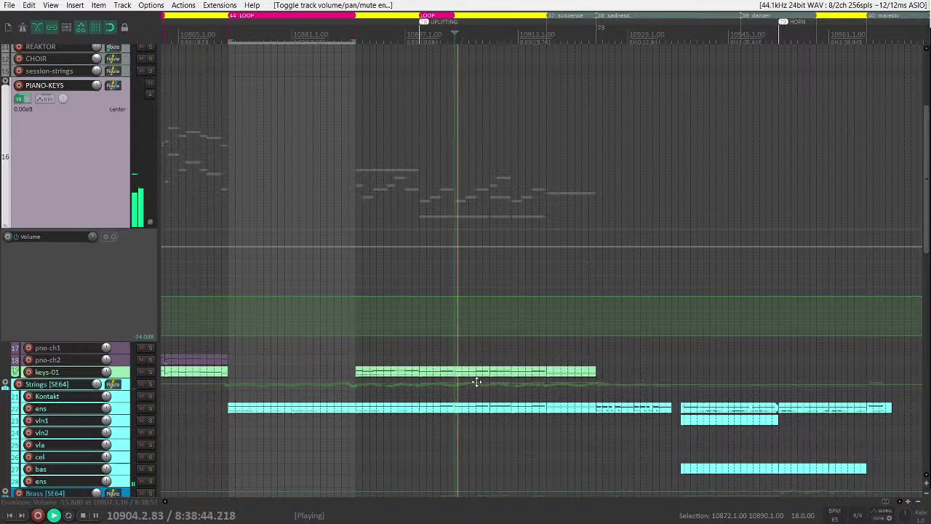
pyautogui.click(546, 272)
pyautogui.click(545, 286)
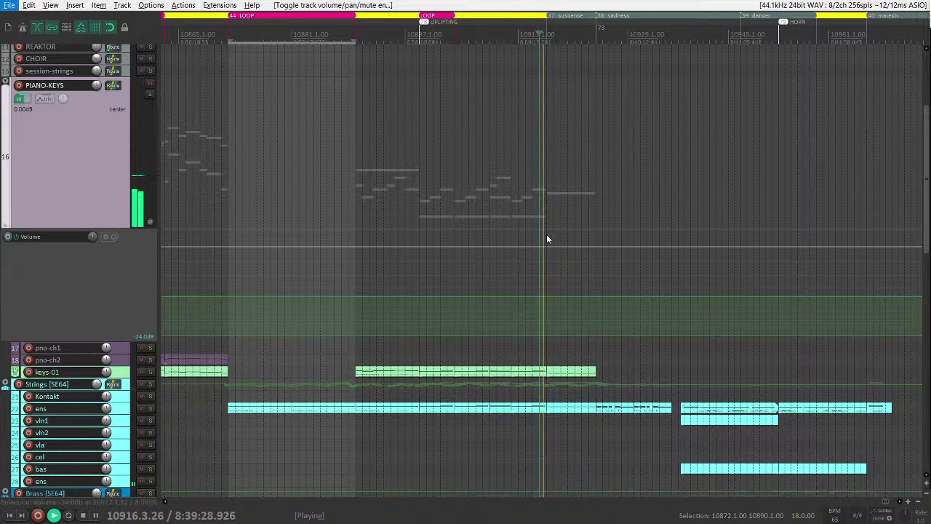
pyautogui.hscroll(2, 549, 238)
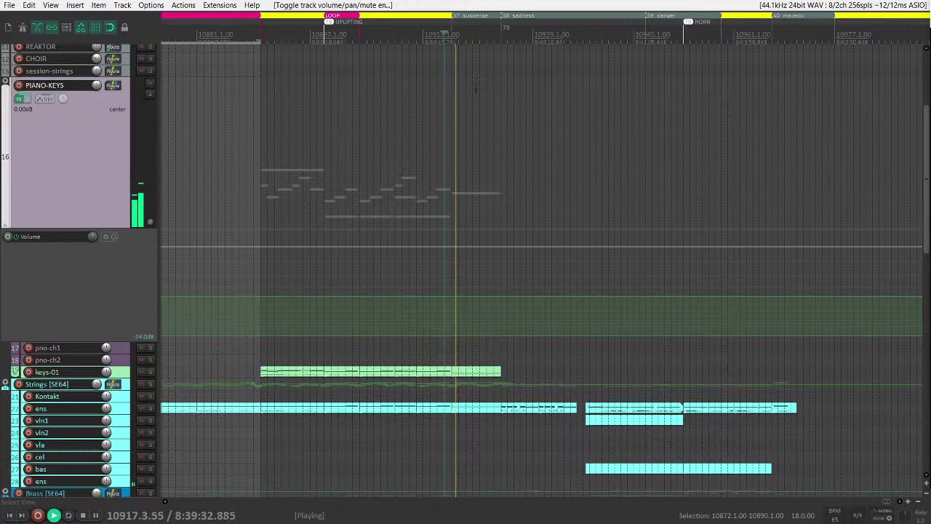
pyautogui.scroll(4, 476, 89)
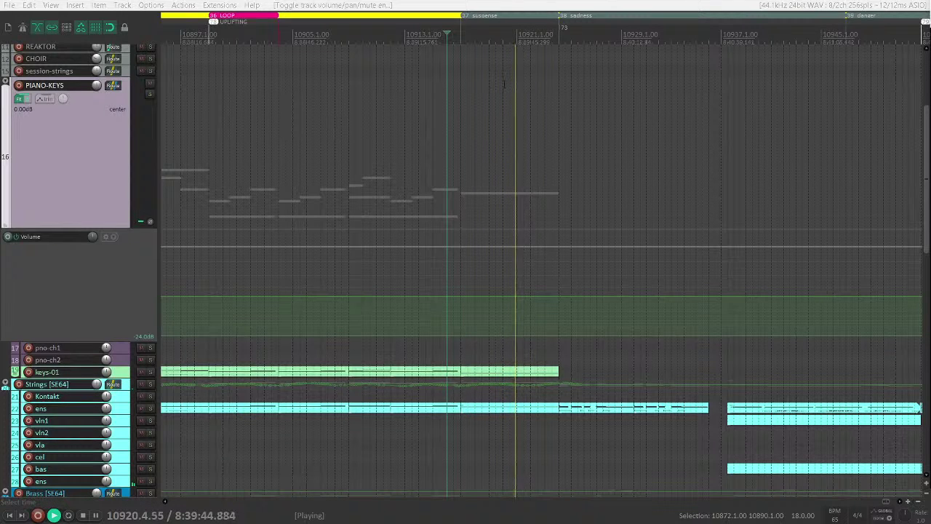
pyautogui.hscroll(3, 543, 86)
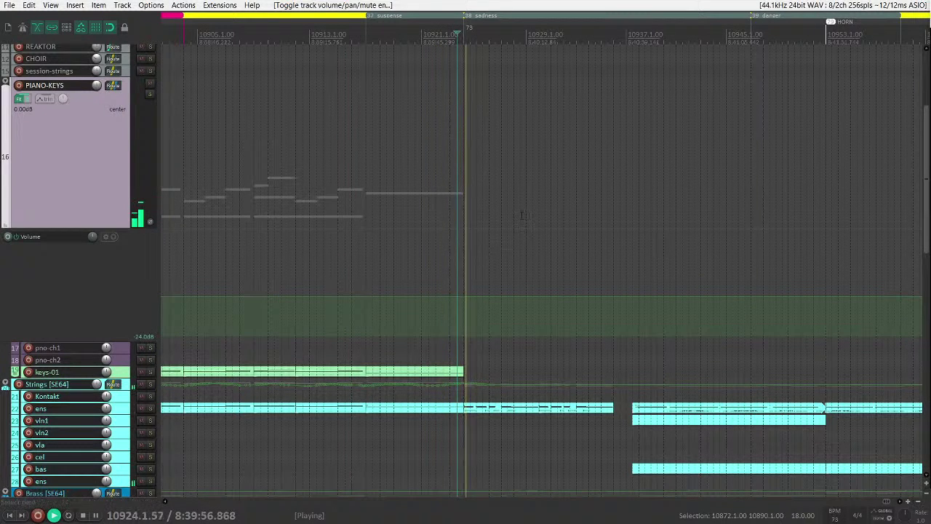
pyautogui.scroll(-2, 534, 342)
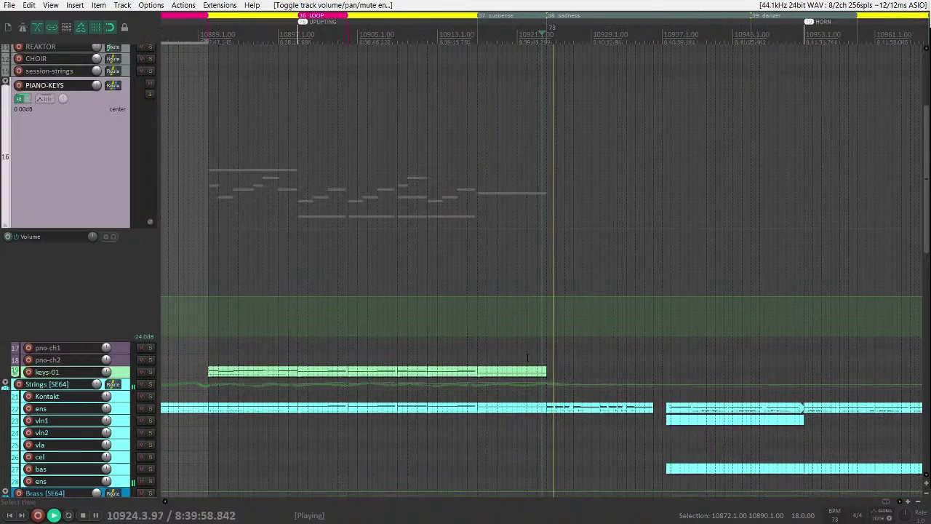
pyautogui.scroll(-1, 528, 359)
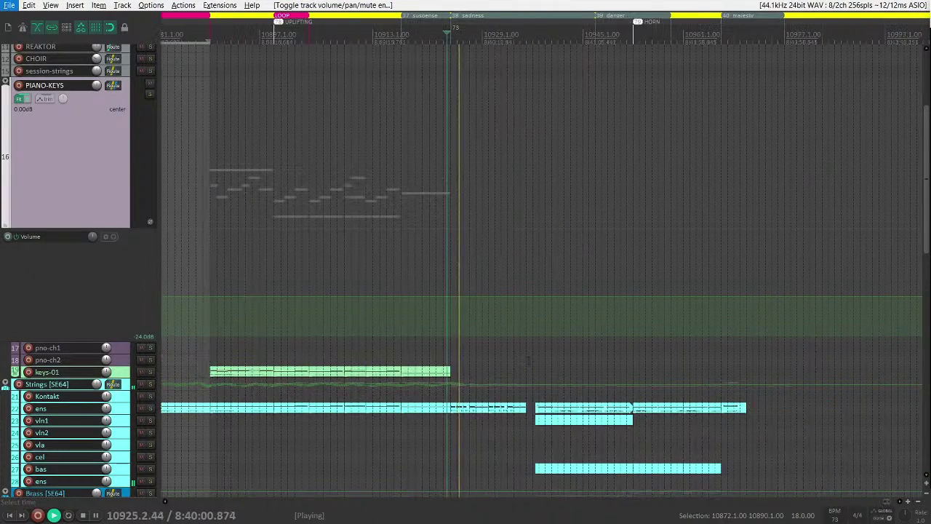
pyautogui.scroll(3, 529, 359)
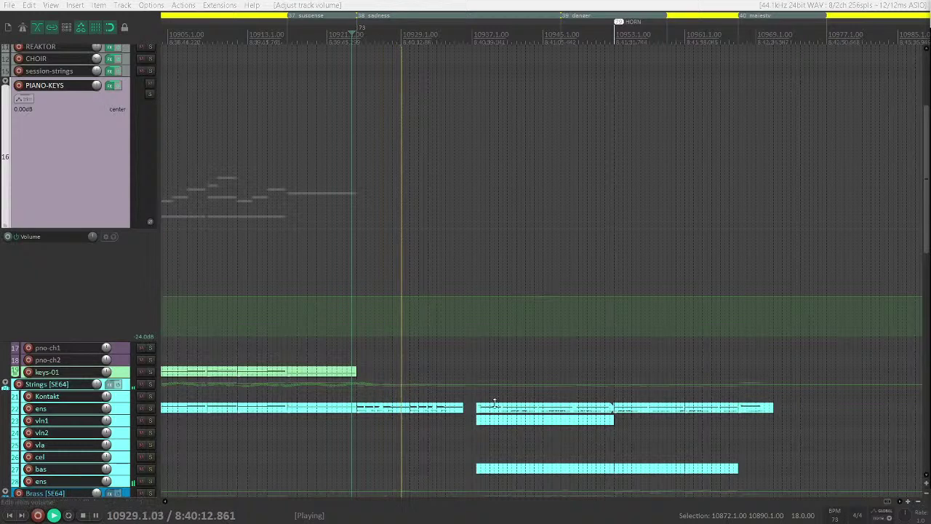
pyautogui.hscroll(-3, 495, 401)
pyautogui.hscroll(3, 501, 411)
pyautogui.scroll(-4, 500, 412)
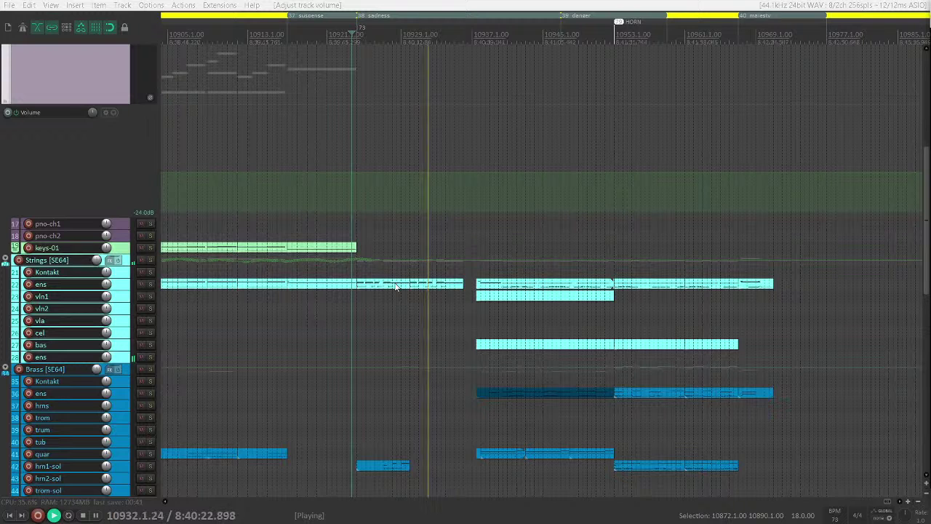
# - Stop playback, enlarge the strings ens track, and open its 00-quar-glued item at bar 10924 for inline MIDI editing
pyautogui.click(453, 285)
pyautogui.scroll(4, 458, 287)
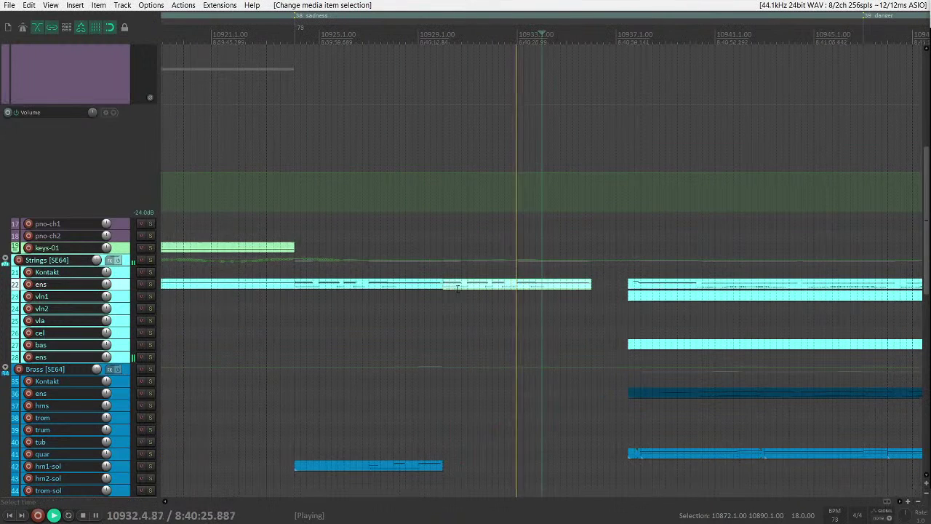
pyautogui.press('space')
pyautogui.click(373, 286)
pyautogui.press('`')
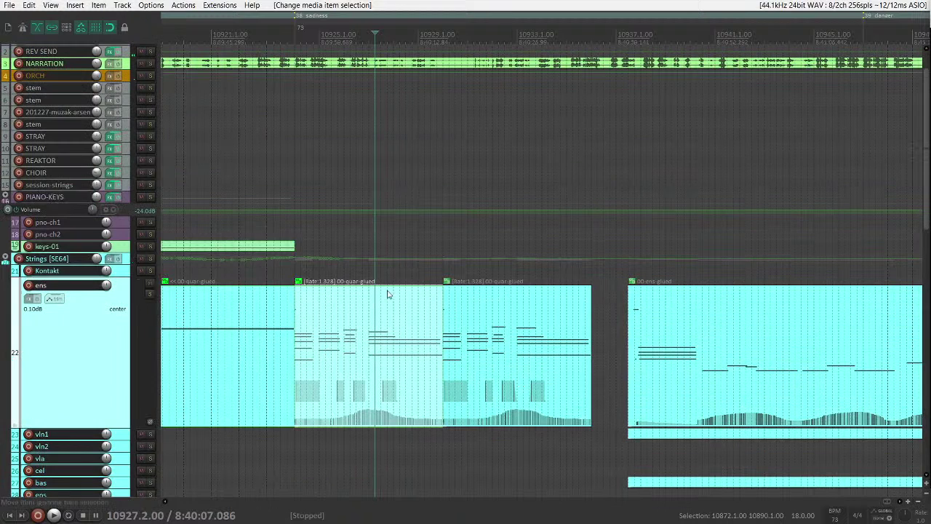
pyautogui.doubleClick(384, 358)
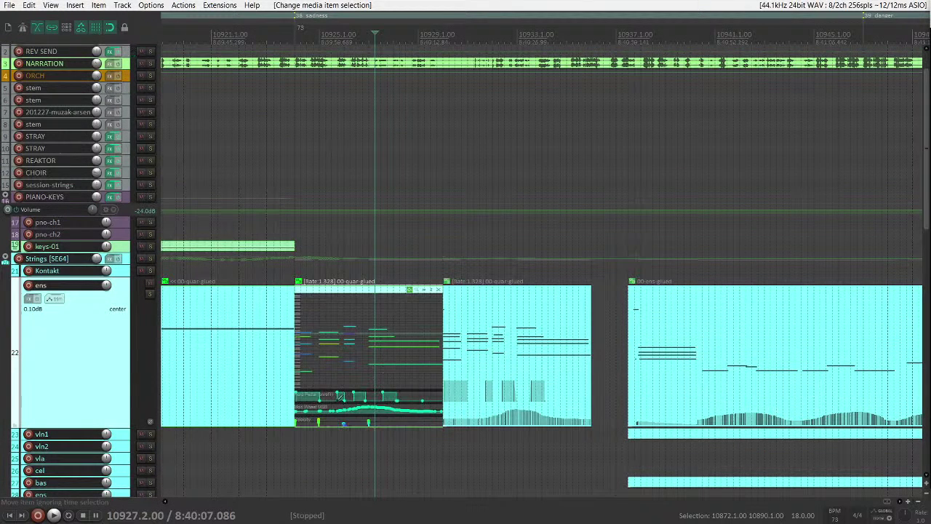
# - Play from bar 10924, mute the lowest opening note in the open ens item, and replay the passage
pyautogui.scroll(2, 384, 358)
pyautogui.click(430, 268)
pyautogui.press('space')
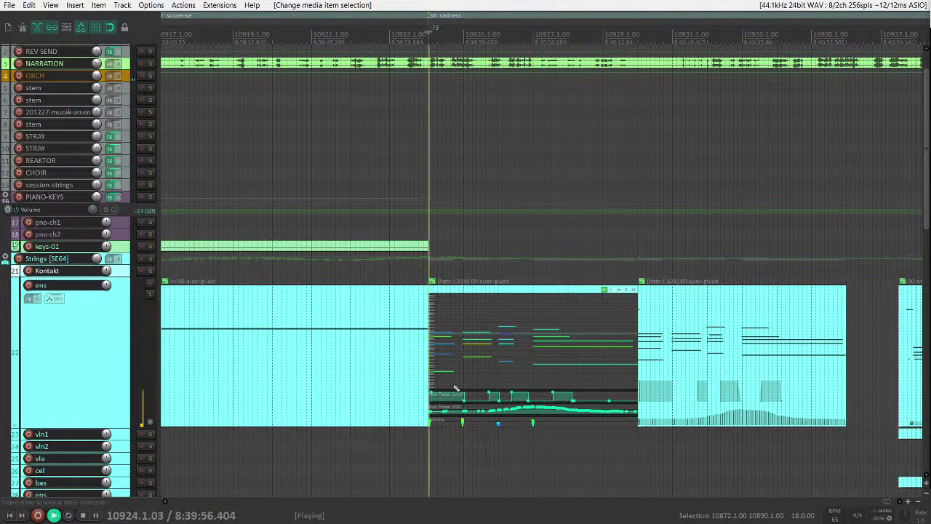
pyautogui.moveTo(454, 384); pyautogui.dragTo(436, 365)
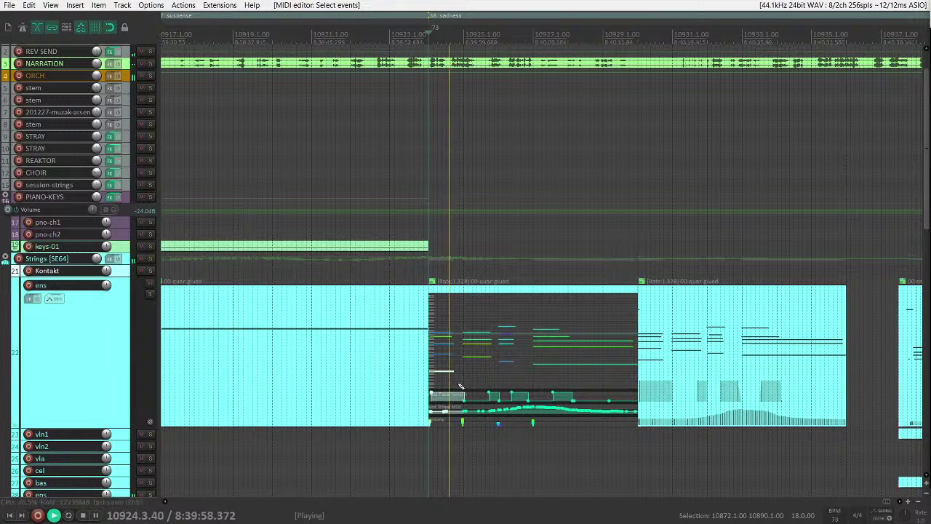
pyautogui.hotkey('alt', 'm')
pyautogui.press('space')
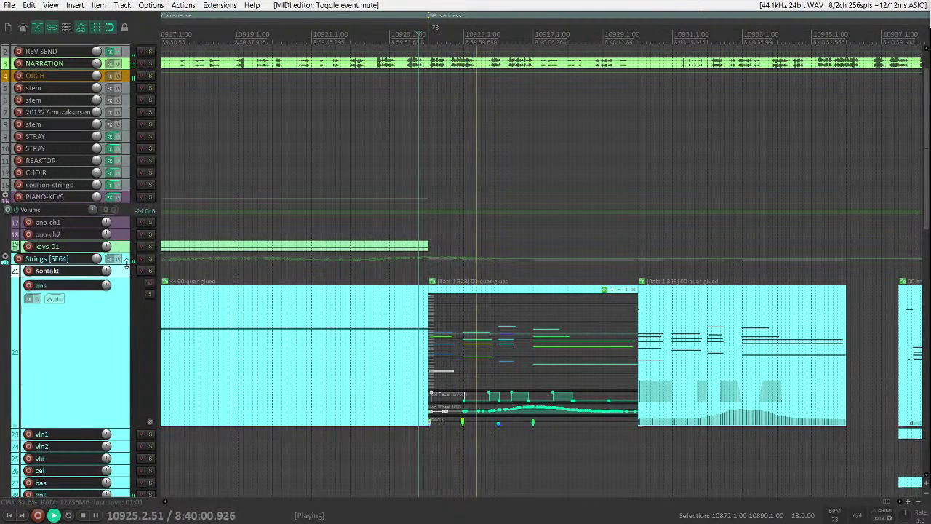
# - Enlarge the Strings track and draw a lower, gently varying Volume curve from bar 10924 to about bar 10935
pyautogui.moveTo(126, 270); pyautogui.dragTo(107, 360)
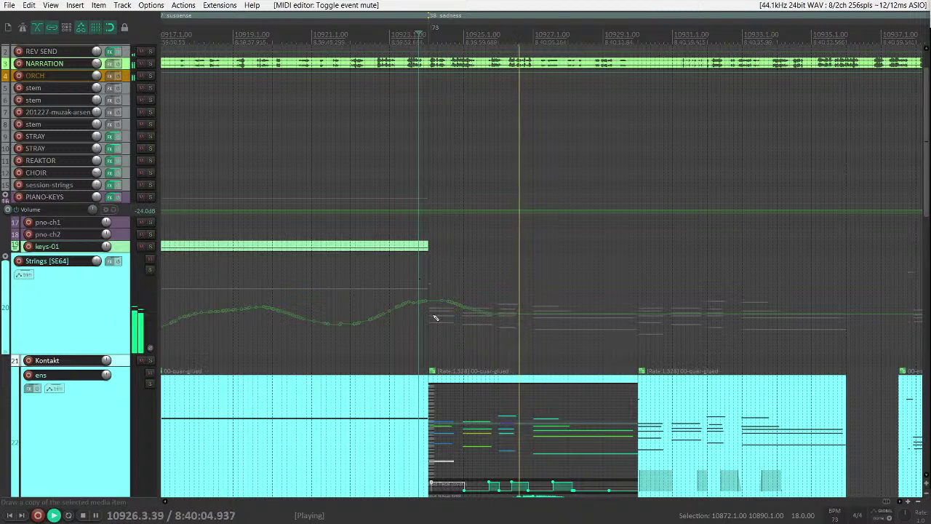
pyautogui.moveTo(430, 308)
pyautogui.mouseDown()
pyautogui.moveTo(434, 317)
pyautogui.moveTo(617, 324)
pyautogui.moveTo(642, 315)
pyautogui.moveTo(806, 314)
pyautogui.mouseUp()
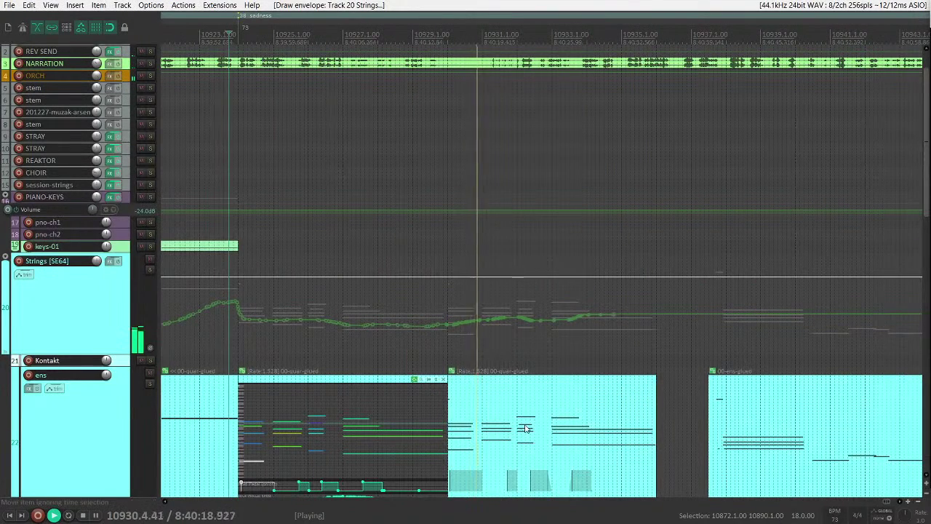
# - Mute the lowest opening note in the second ens 00-quar-glued item at bar 10930
pyautogui.click(465, 460)
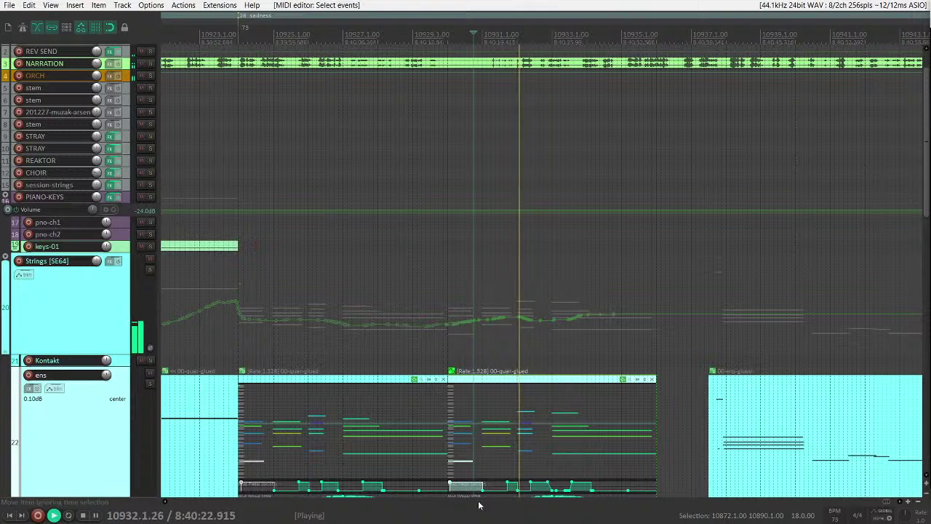
pyautogui.press('u')
pyautogui.press('u')
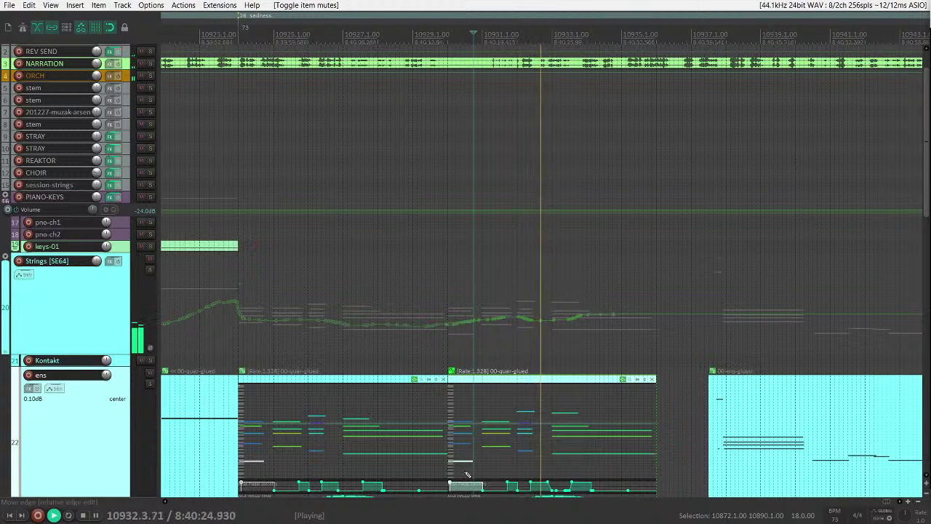
pyautogui.press('u')
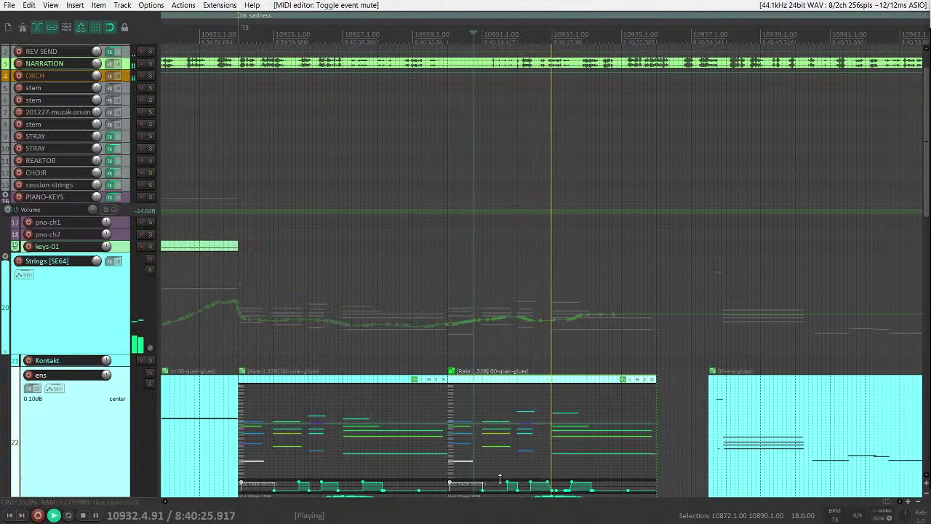
# - Mute the lowest notes of the chords after the opening one in both open ens 00-quar-glued items
pyautogui.click(569, 454)
pyautogui.press('u')
pyautogui.moveTo(537, 458); pyautogui.dragTo(496, 443)
pyautogui.press('u')
pyautogui.moveTo(315, 458); pyautogui.dragTo(297, 444)
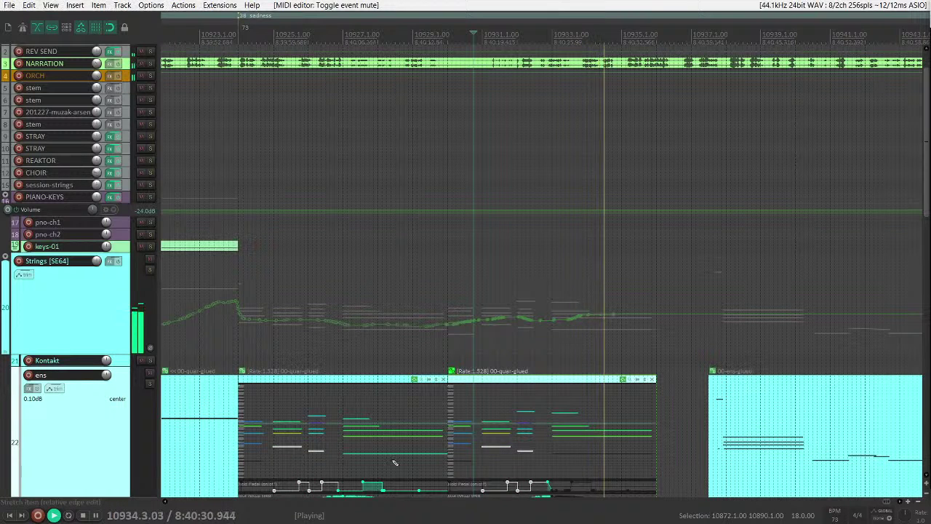
# - Replay the two ens items from around bars 10928 and 10929 to check the thinned low notes
pyautogui.press('space')
pyautogui.click(452, 354)
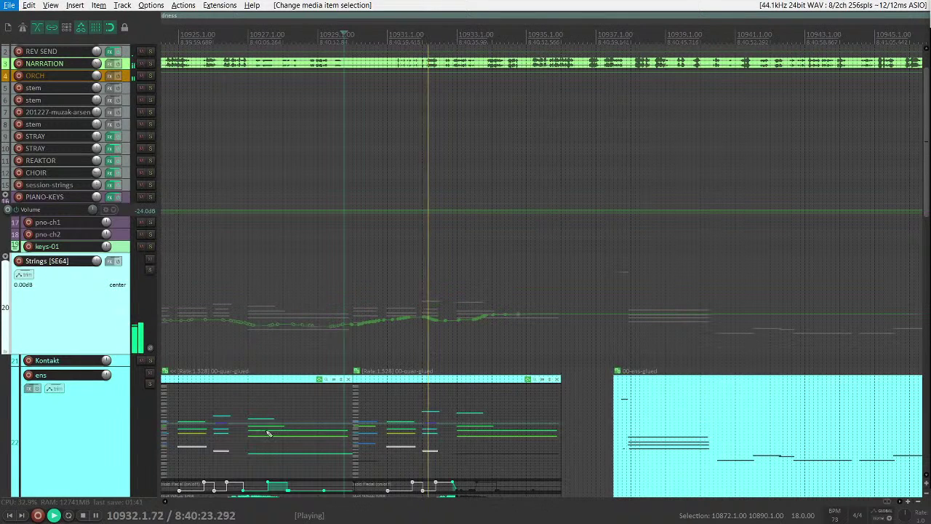
pyautogui.press('space')
pyautogui.press('Escape')
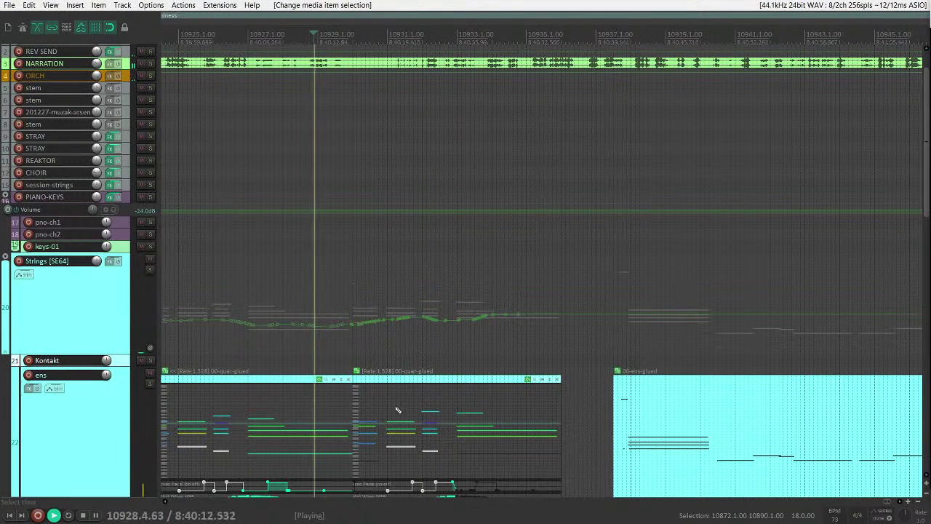
# - Enlarge the ens track to full height and replay the join between its two open items from about bar 10929
pyautogui.scroll(-3, 88, 419)
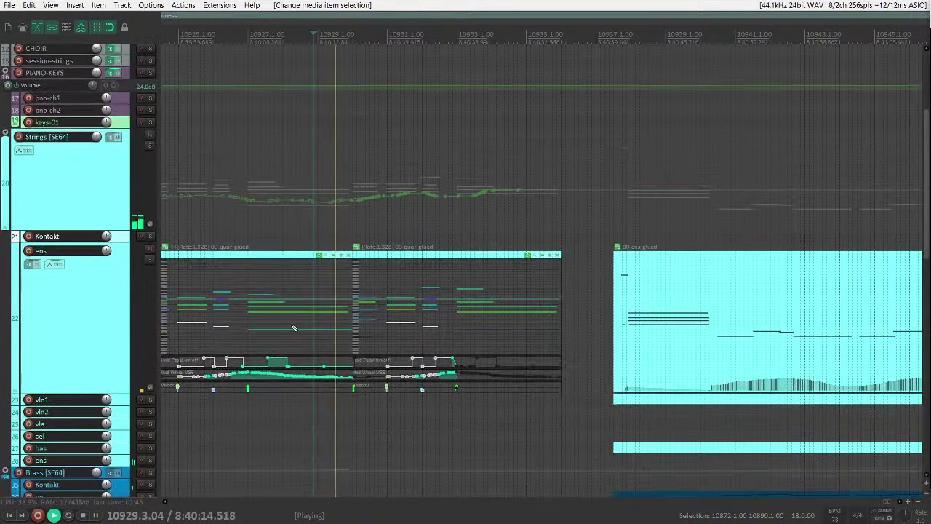
pyautogui.hotkey('ctrl', 'Down')
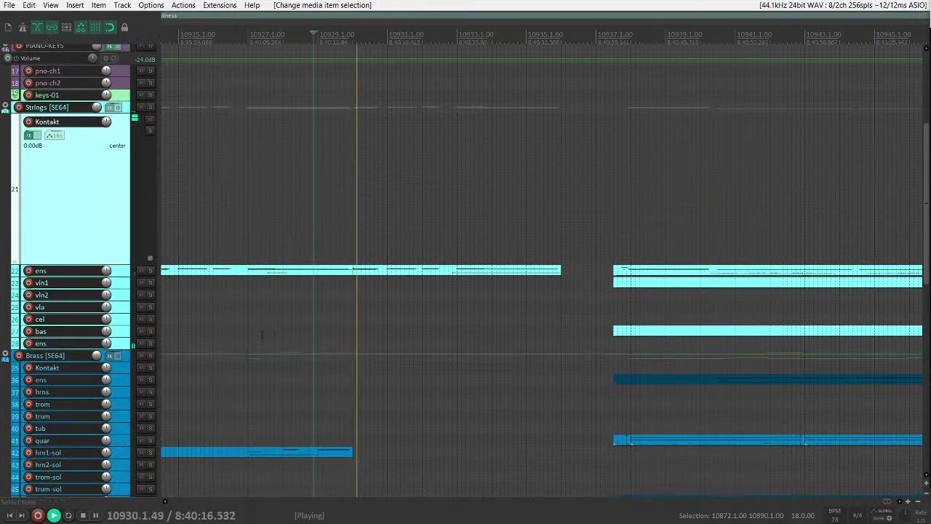
pyautogui.hotkey('ctrl', 'Down')
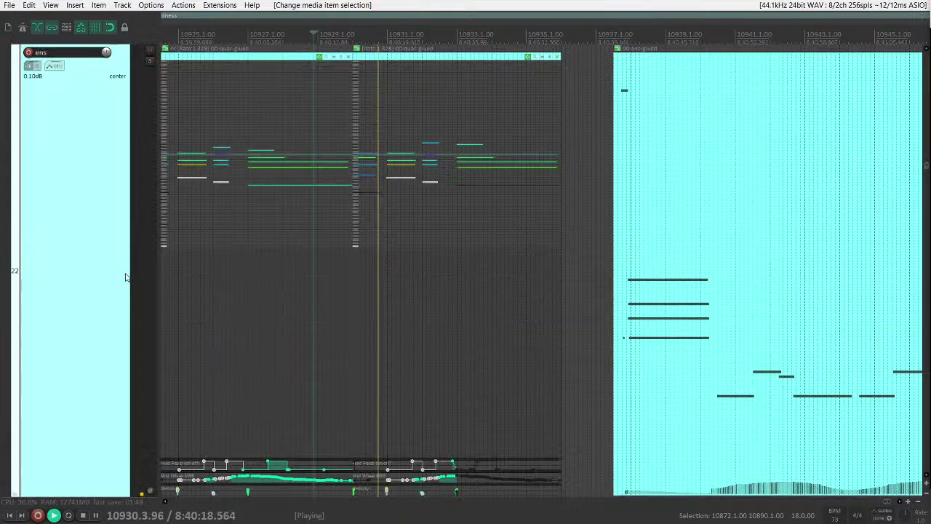
pyautogui.scroll(3, 411, 248)
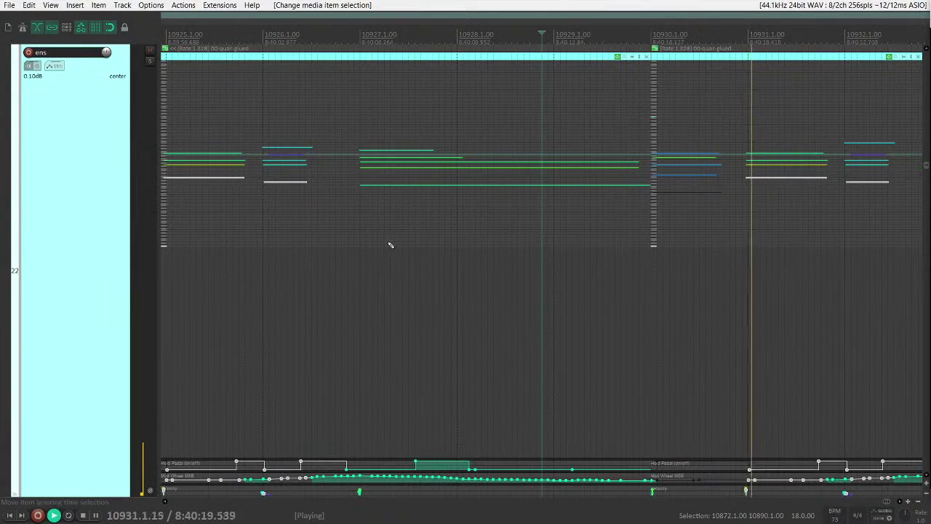
pyautogui.click(664, 190)
pyautogui.scroll(3, 677, 197)
pyautogui.click(590, 206)
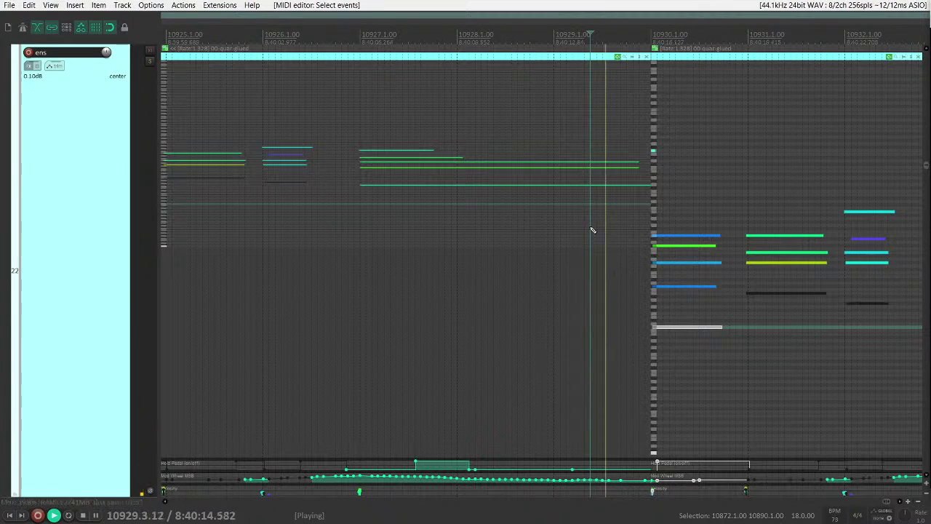
pyautogui.scroll(-5, 584, 252)
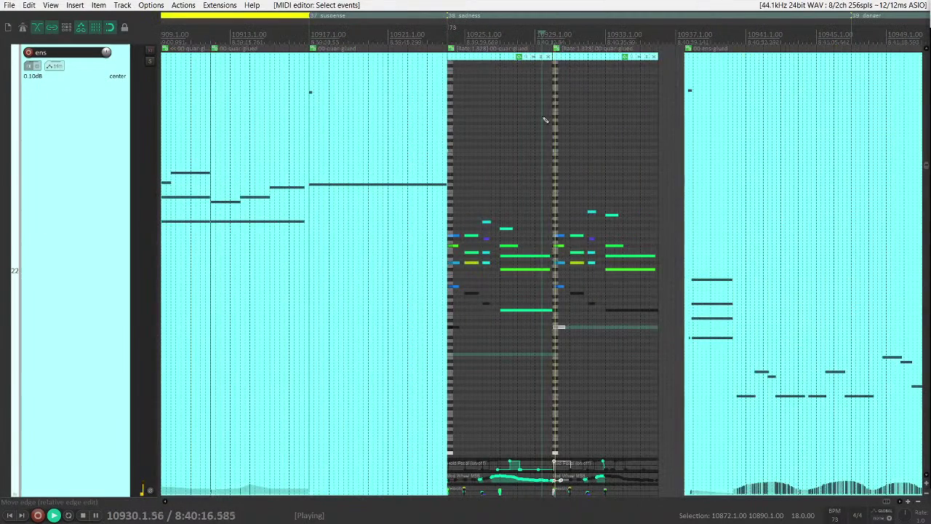
# - Trim the second ens item's start to bar 10932 and extend the first item's end to meet it
pyautogui.click(587, 63)
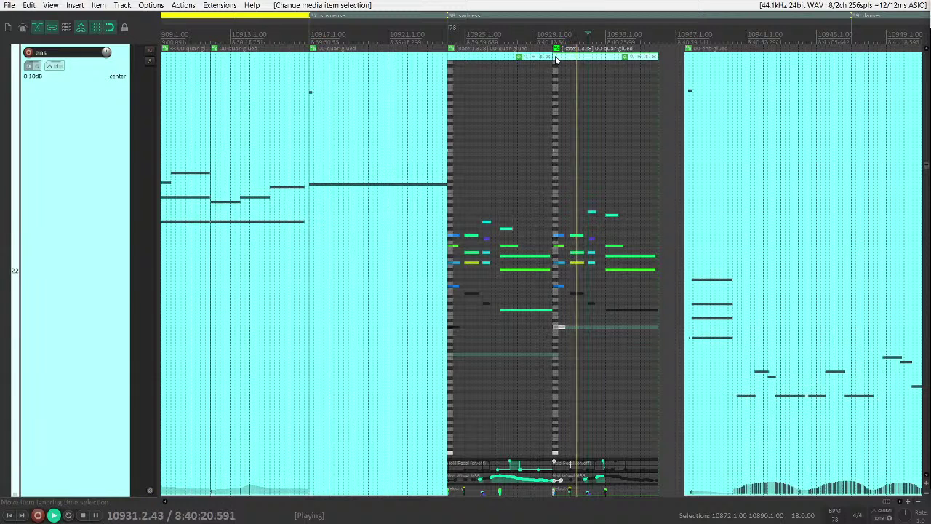
pyautogui.moveTo(555, 60); pyautogui.dragTo(590, 57)
pyautogui.press('space')
pyautogui.moveTo(550, 304); pyautogui.dragTo(586, 304)
# - Lengthen the three sustained notes of the first ens item almost to bar 10932 and replay the join
pyautogui.moveTo(561, 340); pyautogui.dragTo(546, 255)
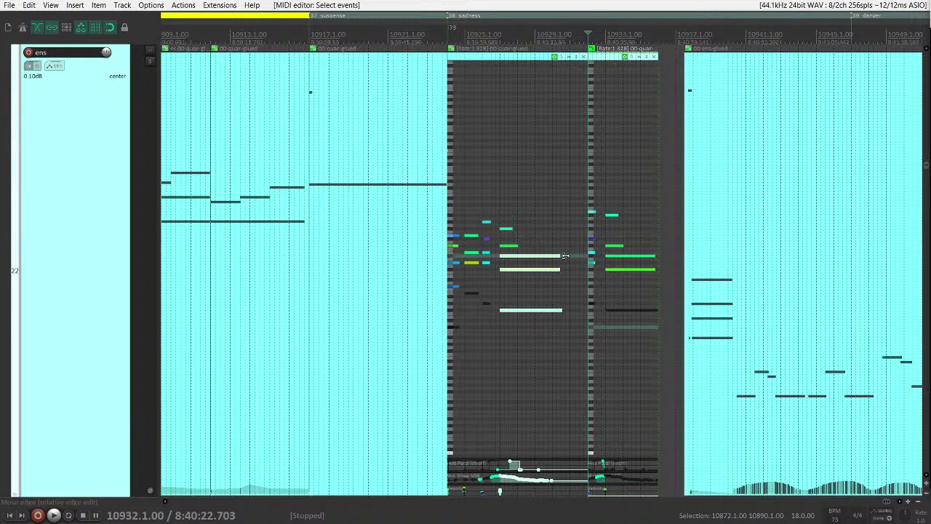
pyautogui.click(561, 249)
pyautogui.press('space')
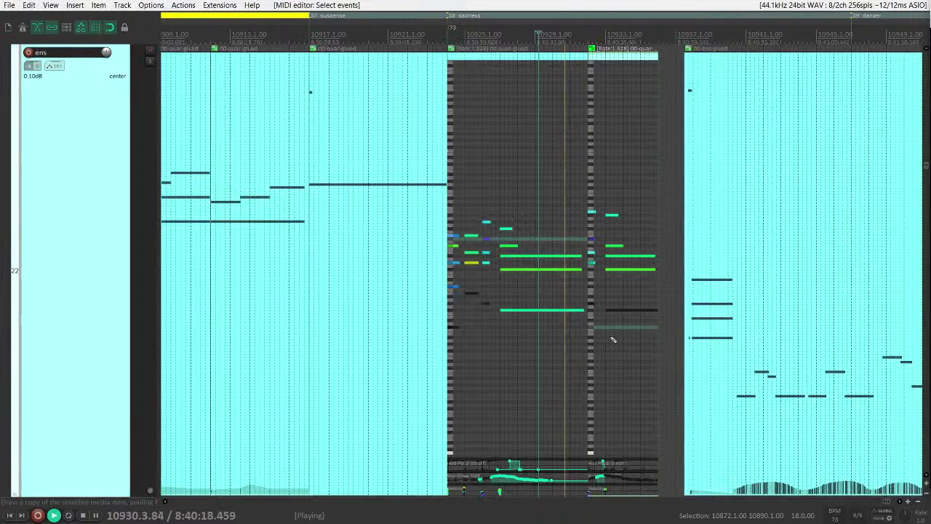
pyautogui.moveTo(582, 249); pyautogui.dragTo(576, 323)
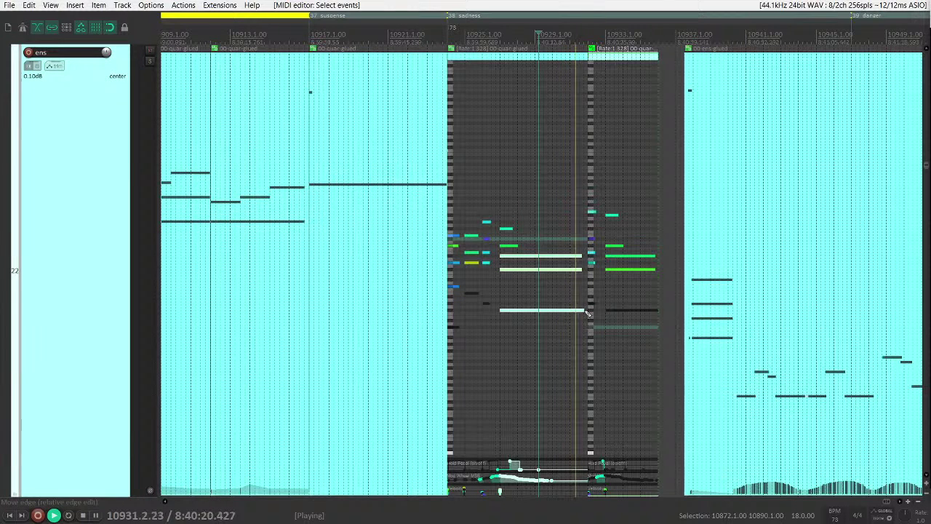
# - Glue the two adjoining ens items into one and open the result for inline MIDI editing
pyautogui.click(609, 58)
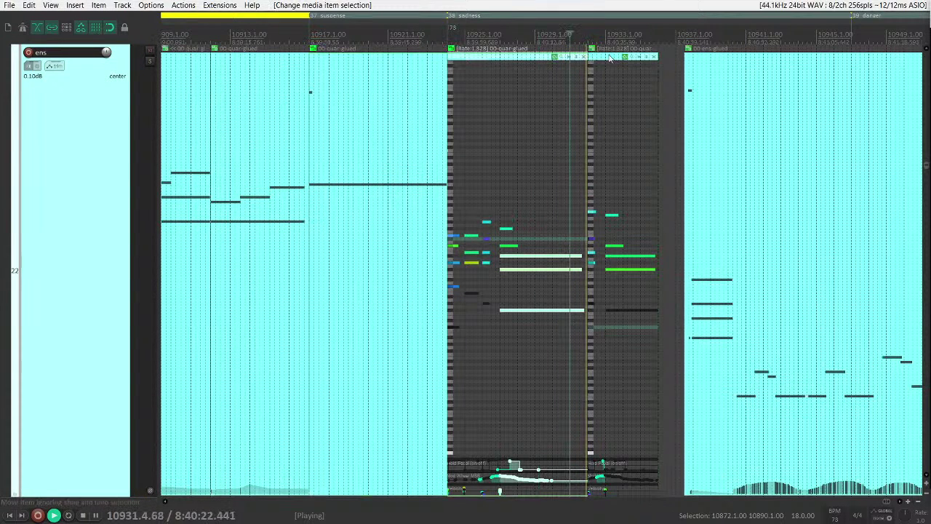
pyautogui.hotkey('ctrl', 'g')
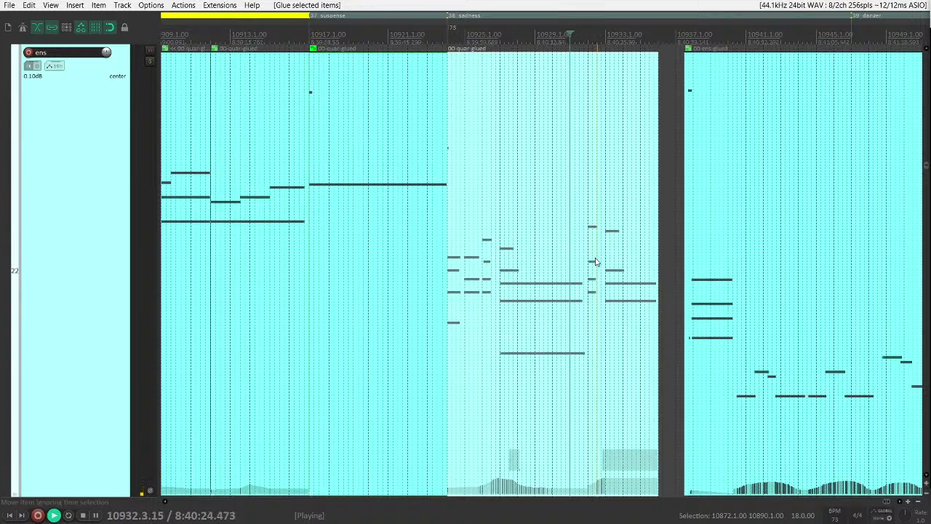
pyautogui.doubleClick(595, 262)
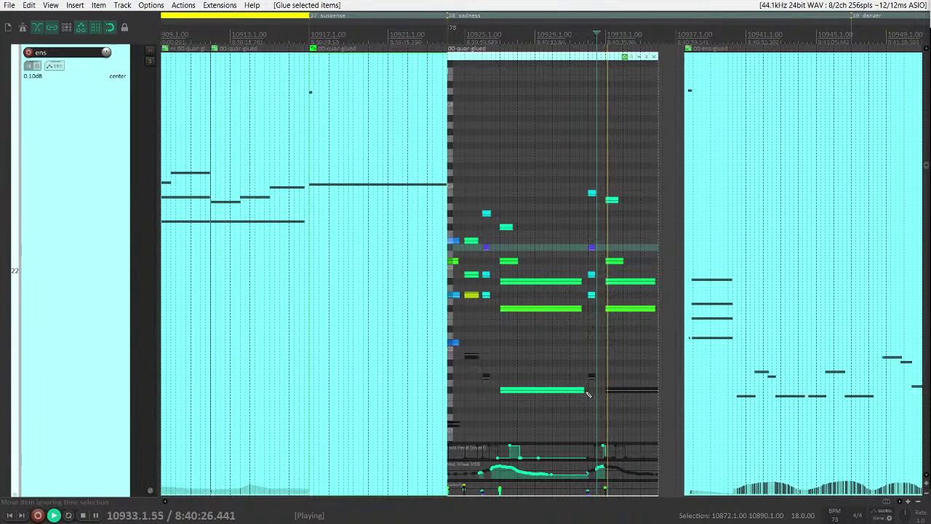
# - Delete the leftover short chord at bar 10932 and lengthen the three sustained notes before it slightly
pyautogui.moveTo(580, 393); pyautogui.dragTo(606, 166)
pyautogui.press('Delete')
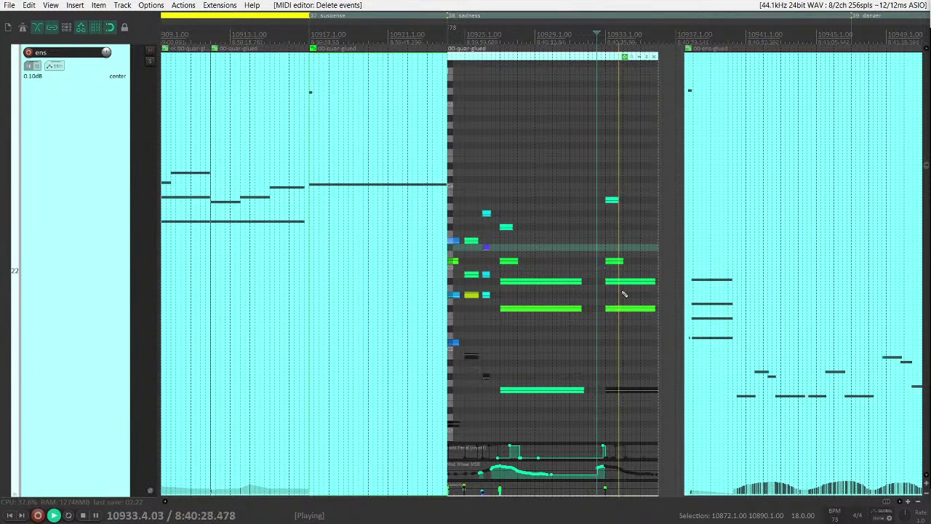
pyautogui.moveTo(588, 401); pyautogui.dragTo(584, 282)
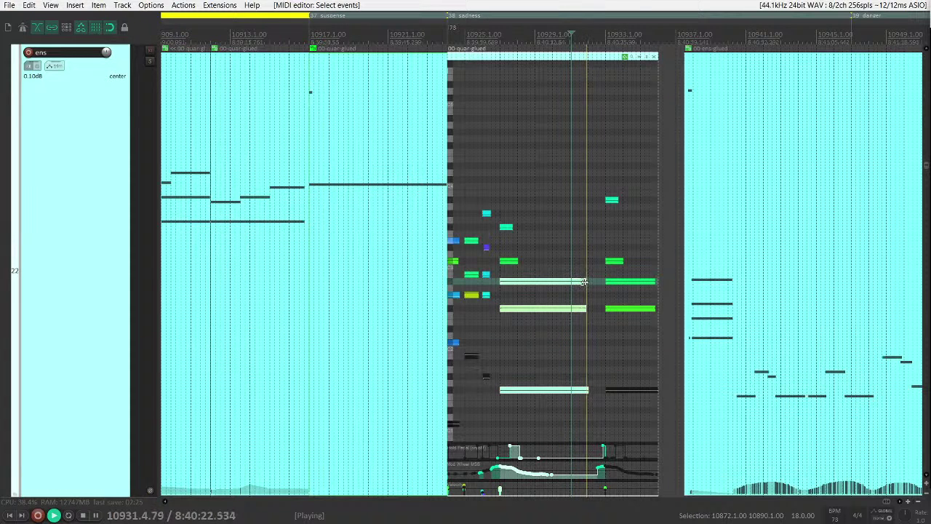
# - Mute the lowest sustained note starting at bar 10927 and replay from there
pyautogui.click(565, 390)
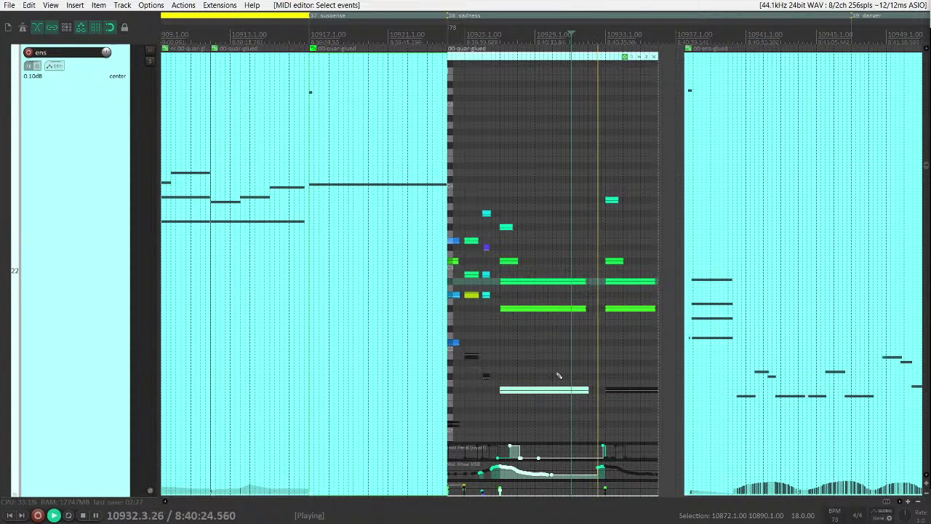
pyautogui.press('space')
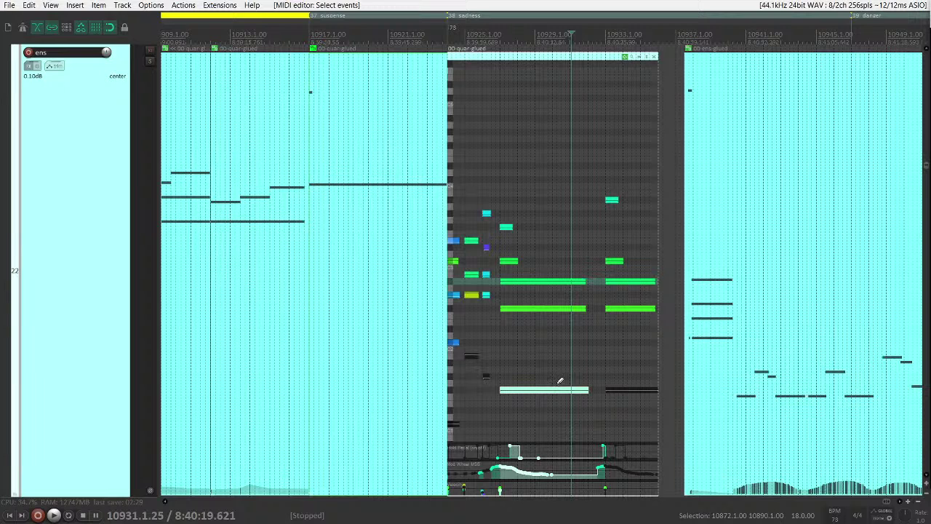
pyautogui.click(560, 381)
pyautogui.press('space')
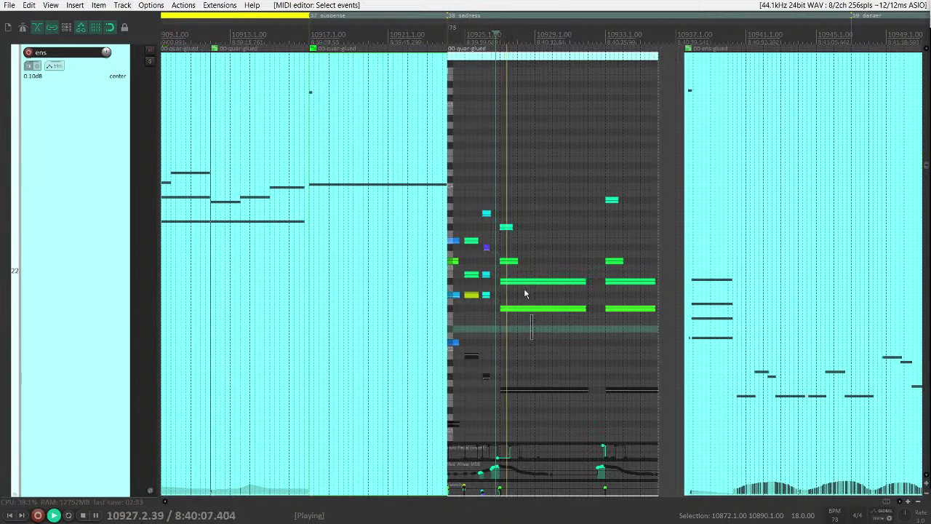
# - Lower the velocity of the three lower unmuted notes of the chord at bar 10927
pyautogui.moveTo(527, 320); pyautogui.dragTo(530, 291)
pyautogui.scroll(-1, 529, 291)
pyautogui.scroll(2, 530, 293)
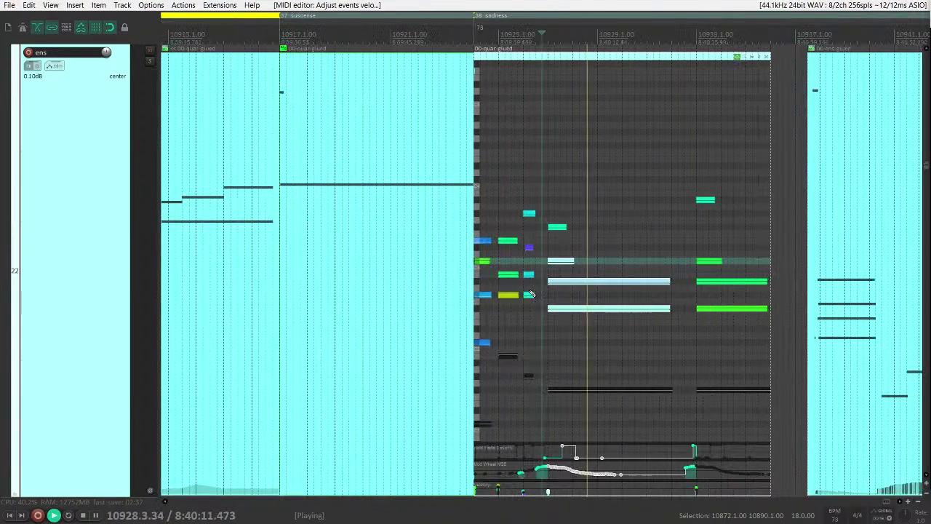
pyautogui.hscroll(1, 493, 318)
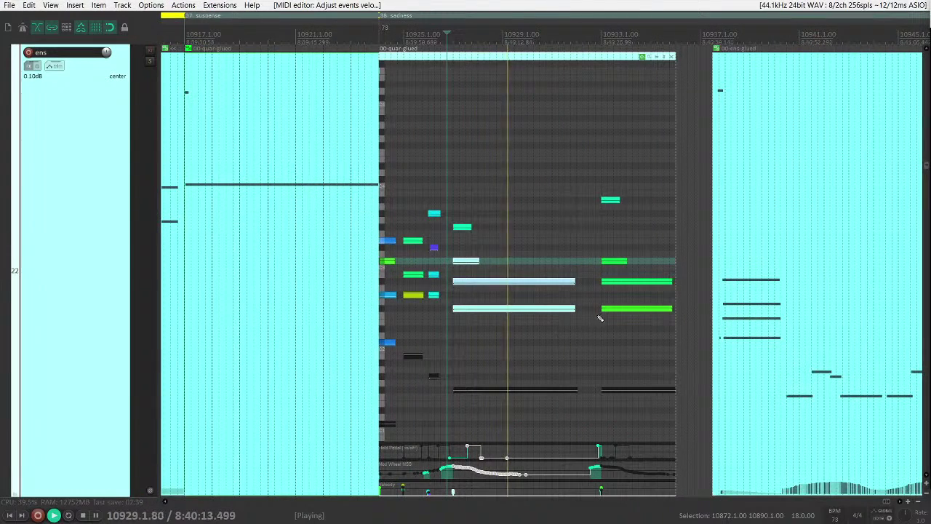
# - Mute the remaining four notes of the last chord at bar 10933 and replay from about bar 10929
pyautogui.click(600, 234)
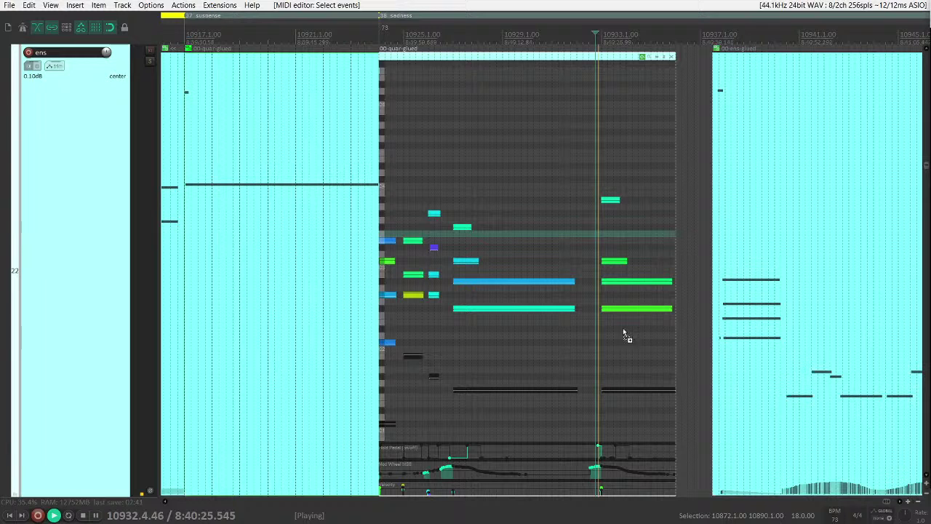
pyautogui.rightClick(605, 237)
pyautogui.moveTo(597, 172); pyautogui.dragTo(642, 343)
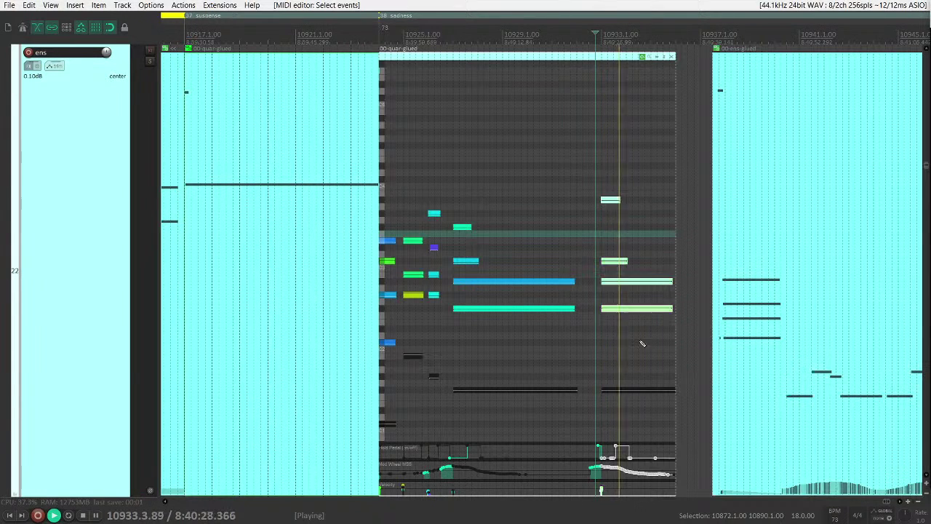
pyautogui.hotkey('alt', 'm')
pyautogui.click(530, 243)
pyautogui.press('space')
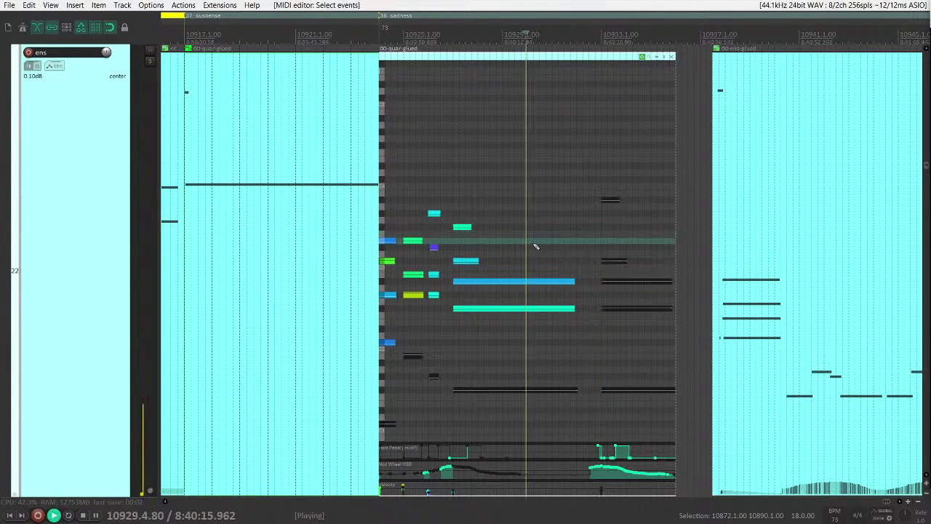
# - Reduce the track heights to show the whole strings group and close the ens item's inline editor
pyautogui.scroll(-1, 555, 294)
pyautogui.scroll(-1, 556, 295)
pyautogui.keyDown('ctrl'); pyautogui.scroll(-4, 551, 304); pyautogui.keyUp('ctrl')
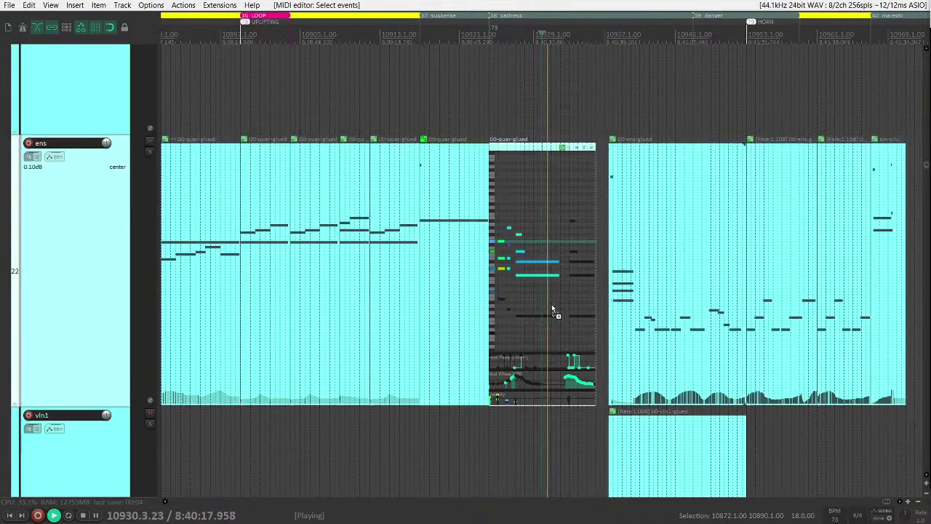
pyautogui.keyDown('ctrl'); pyautogui.scroll(-2, 549, 314); pyautogui.keyUp('ctrl')
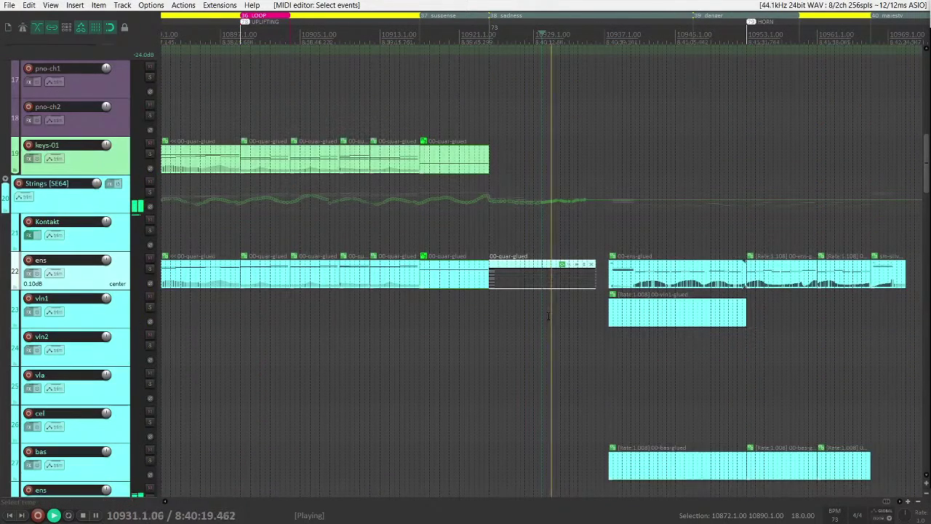
pyautogui.click(556, 279)
# - Draw the Strings Volume curve falling to a dip around bar 10930 and rising back by bar 10937, and replay it
pyautogui.hscroll(2, 585, 290)
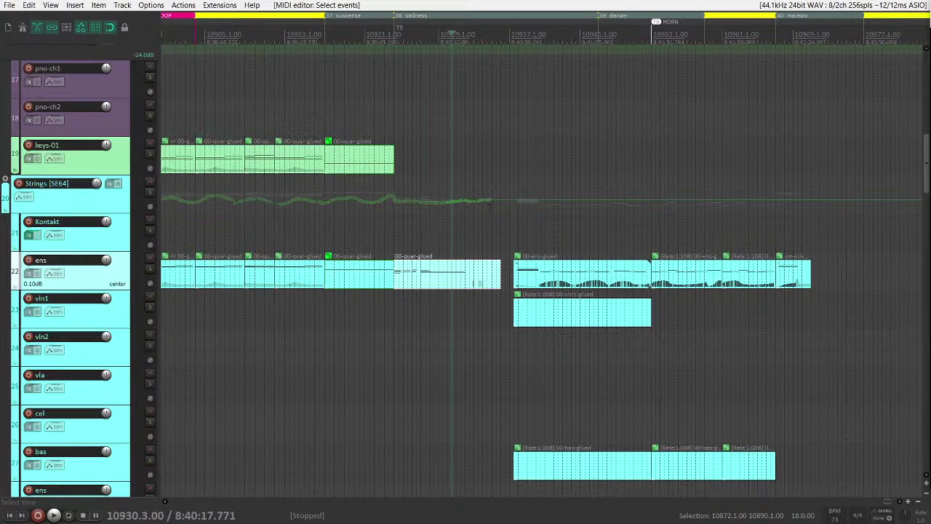
pyautogui.moveTo(453, 210)
pyautogui.mouseDown()
pyautogui.moveTo(444, 197)
pyautogui.moveTo(464, 210)
pyautogui.moveTo(513, 200)
pyautogui.mouseUp()
pyautogui.click(430, 182)
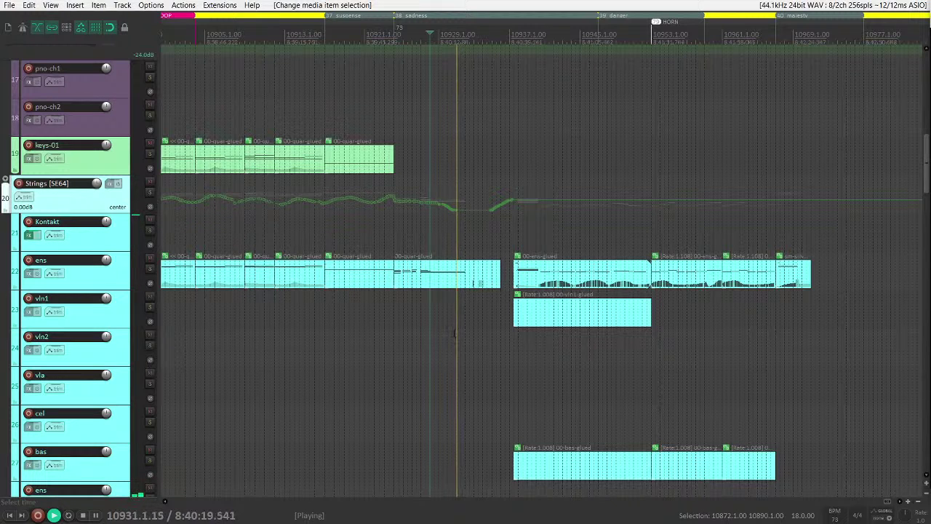
pyautogui.hscroll(3, 429, 248)
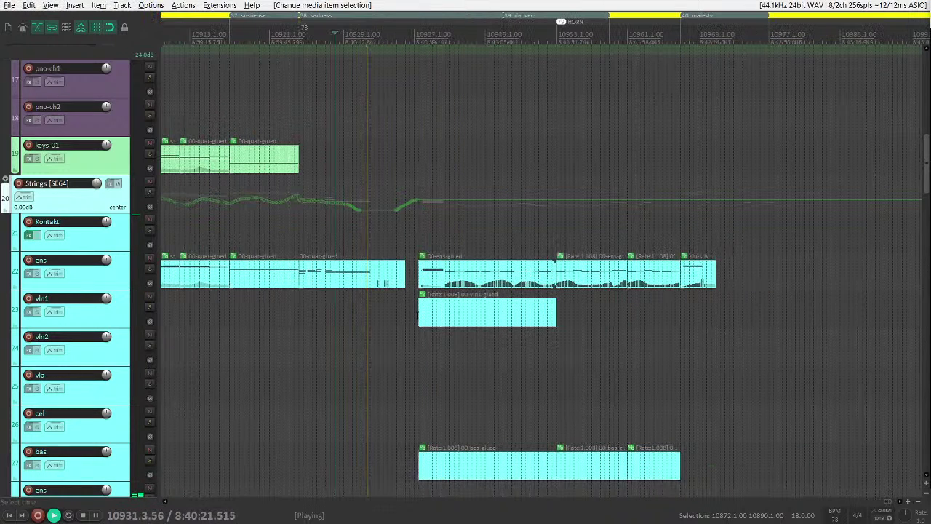
# - Play the next section from bar 10937 with minimal track heights and the wider arrangement in view
pyautogui.click(419, 172)
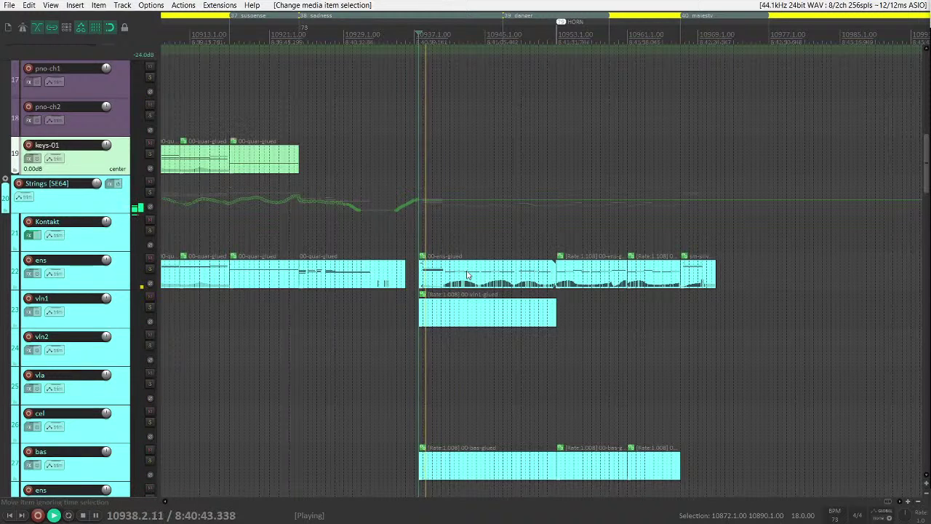
pyautogui.press('`')
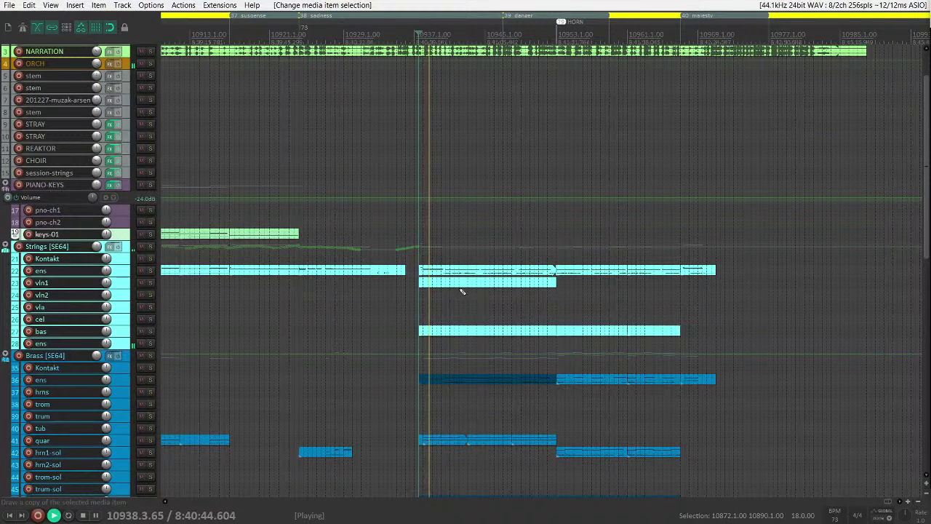
pyautogui.scroll(-2, 535, 222)
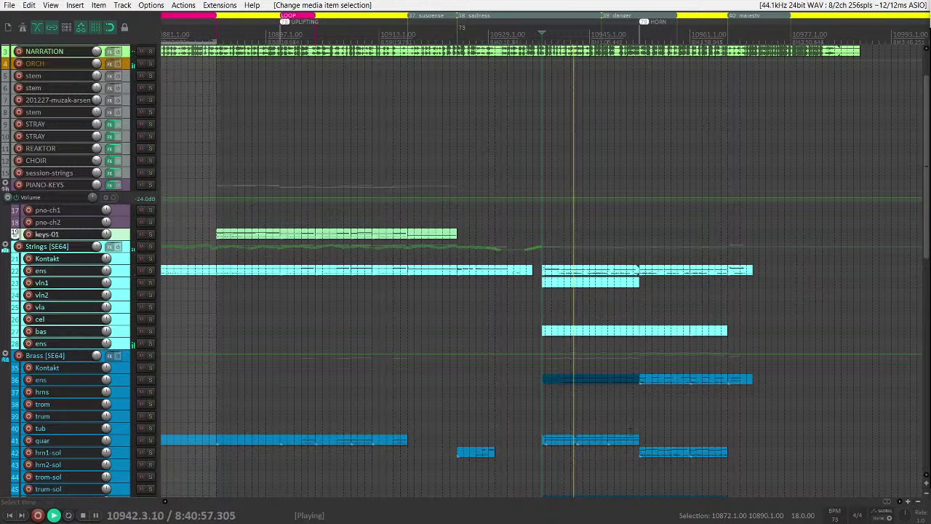
pyautogui.scroll(-2, 600, 340)
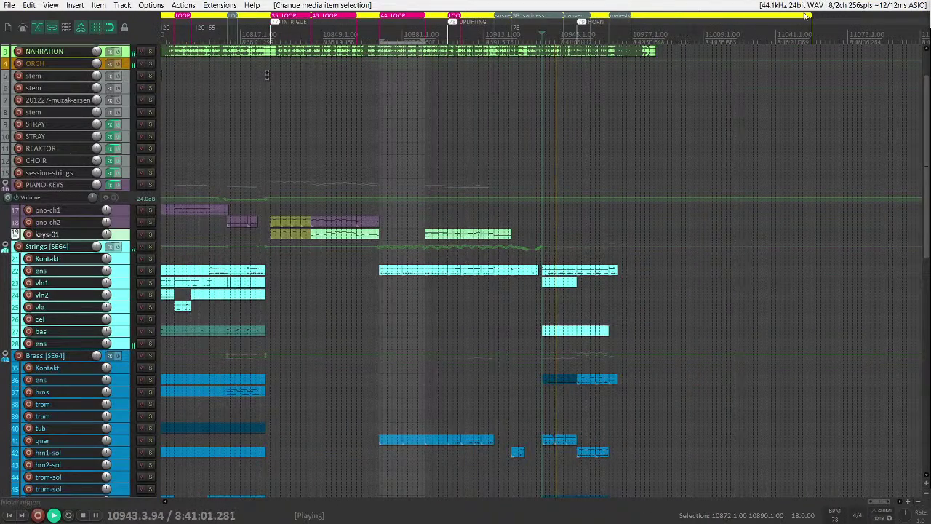
# - Shorten the final yellow region so that it ends around bar 11005
pyautogui.moveTo(809, 14); pyautogui.dragTo(695, 15)
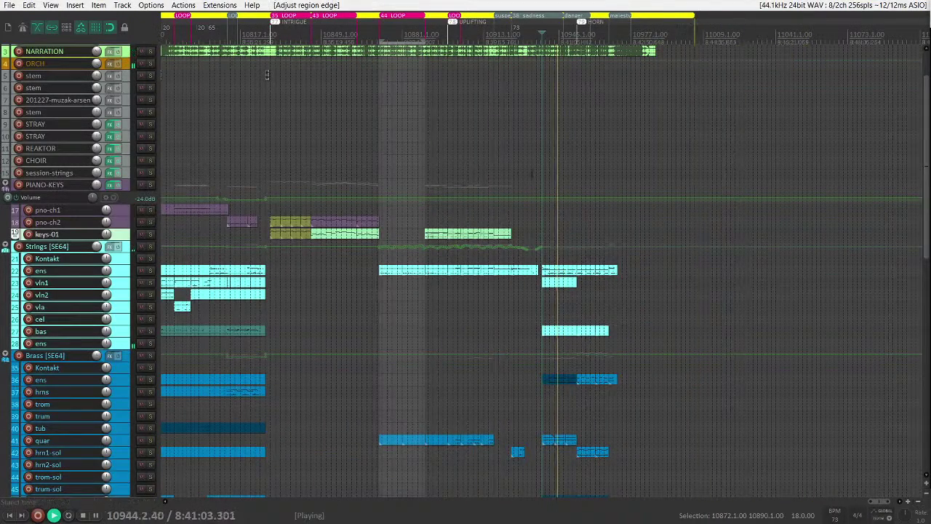
pyautogui.scroll(-2, 694, 16)
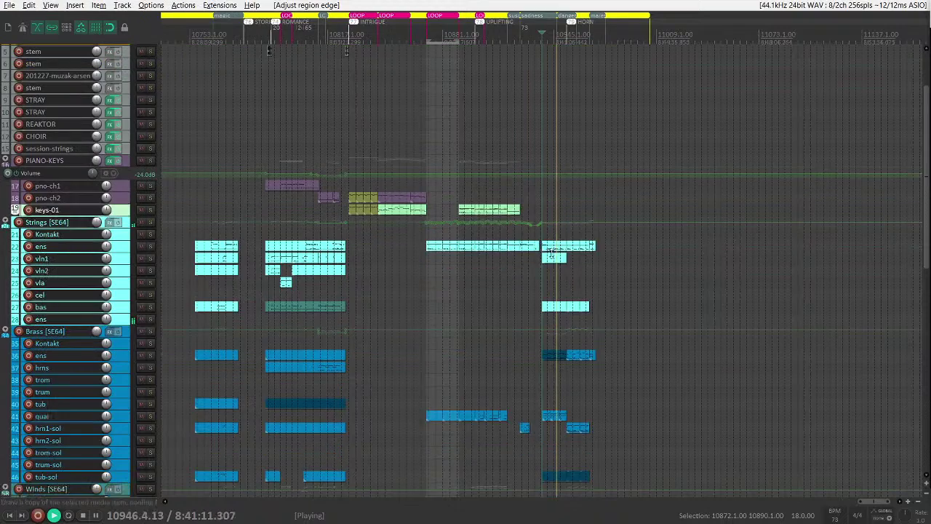
# - Listen on towards the HORN marker while surveying the strings, brass, winds and narration tracks around bars 10937 to 10965
pyautogui.scroll(-2, 549, 251)
pyautogui.scroll(4, 572, 272)
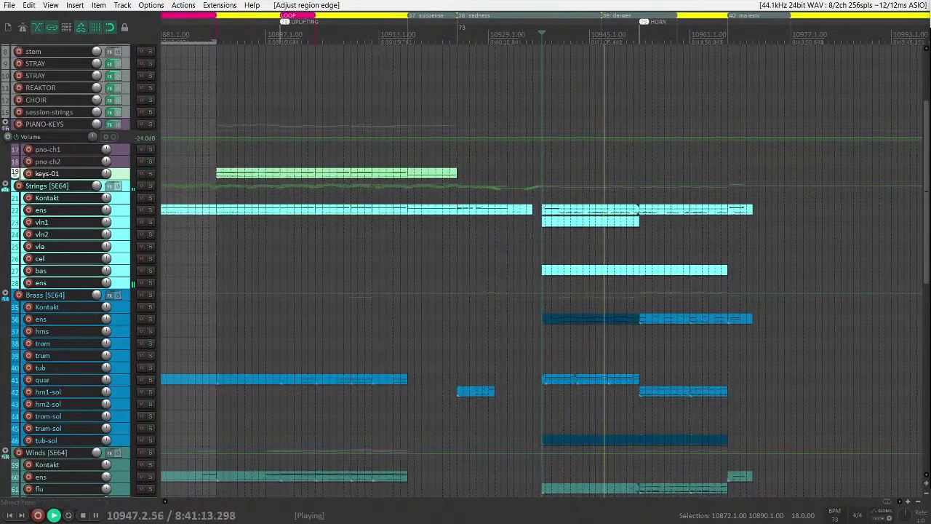
pyautogui.scroll(-1, 482, 250)
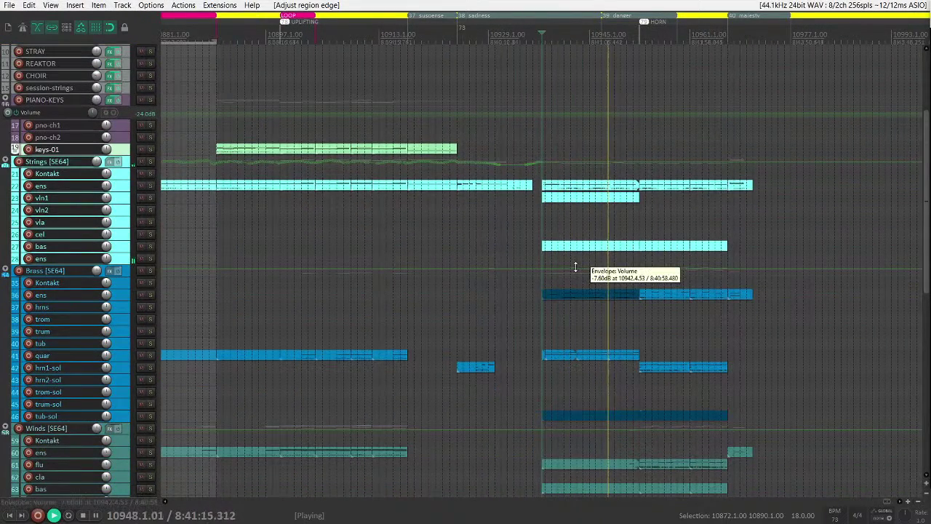
pyautogui.scroll(-2, 614, 271)
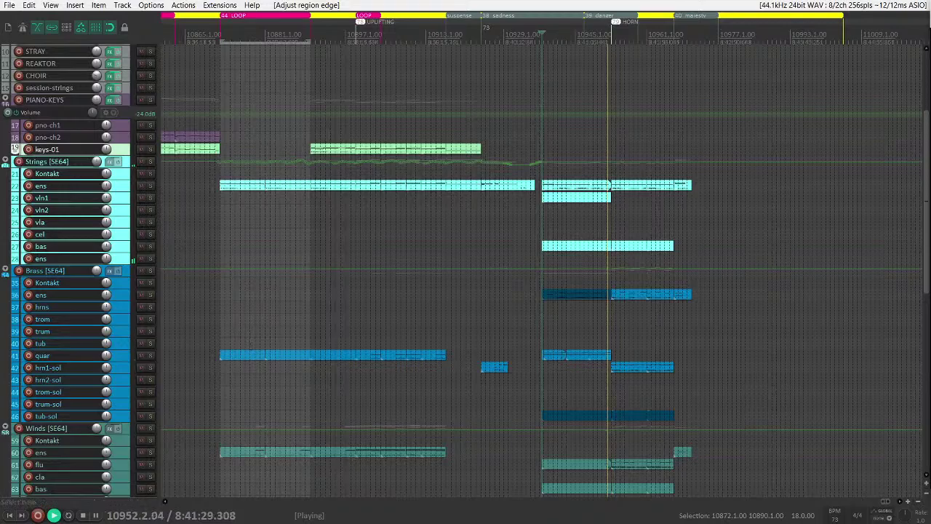
pyautogui.scroll(-5, 548, 411)
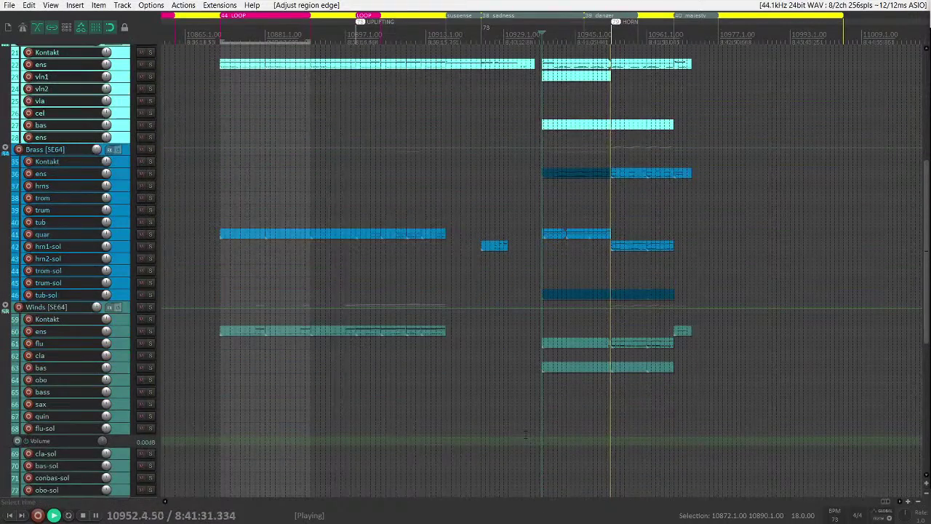
pyautogui.scroll(8, 622, 338)
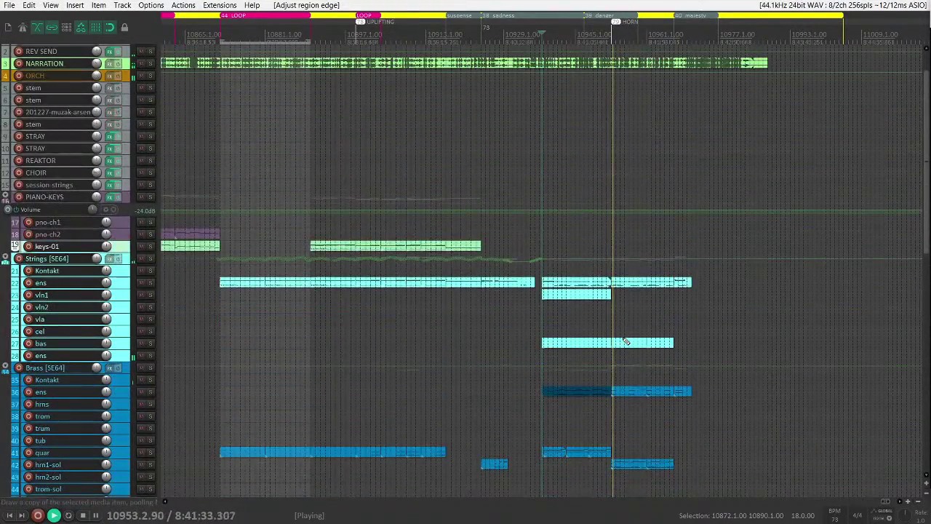
pyautogui.scroll(3, 622, 339)
pyautogui.scroll(1, 126, 260)
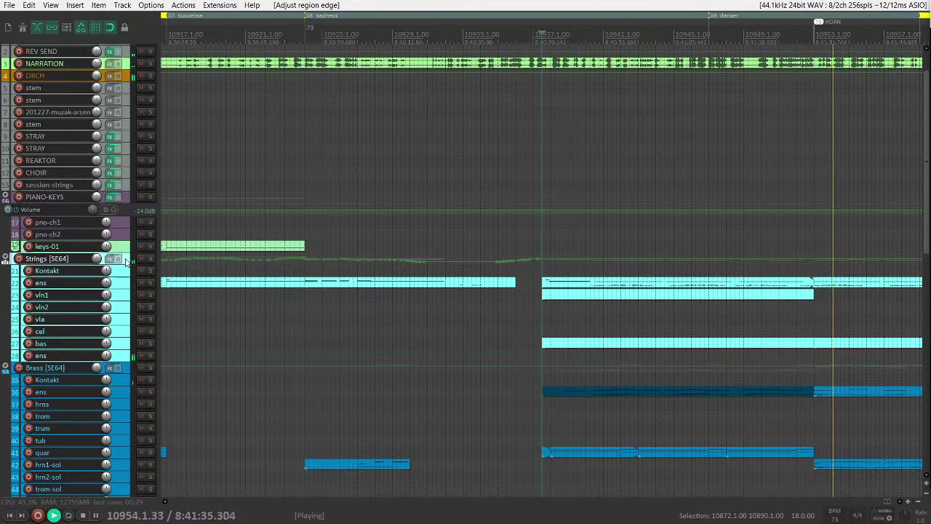
# - Expand the ORCH track, drop its volume envelope to about -5.6 dB just after bar 10937, and play from there
pyautogui.click(128, 77)
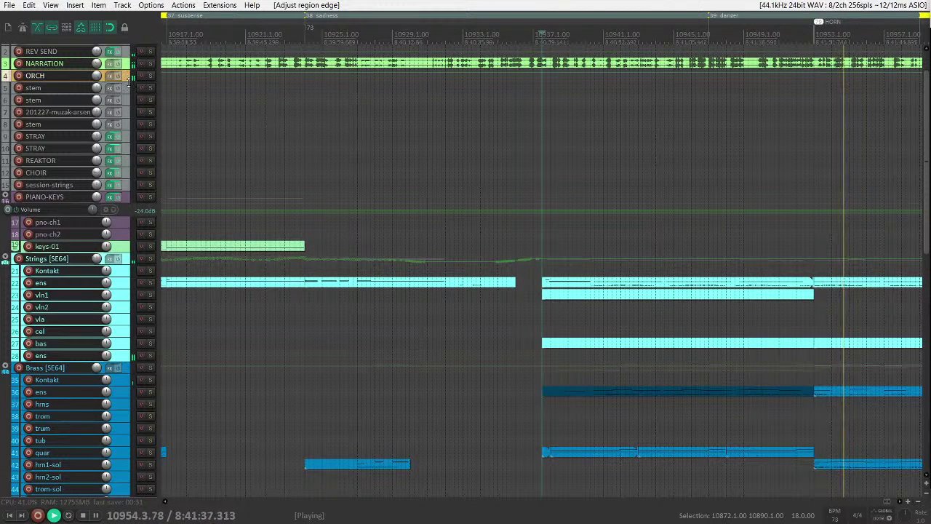
pyautogui.press('`')
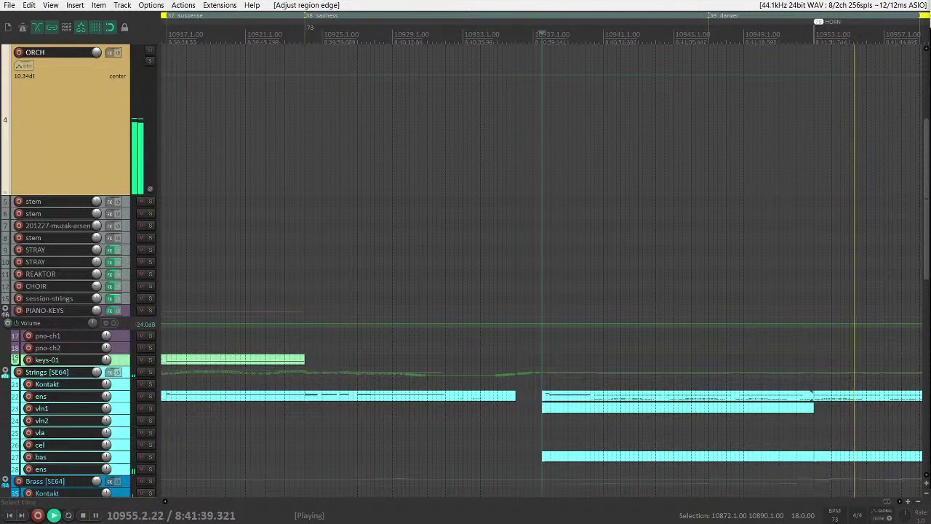
pyautogui.press('space')
pyautogui.click(540, 76)
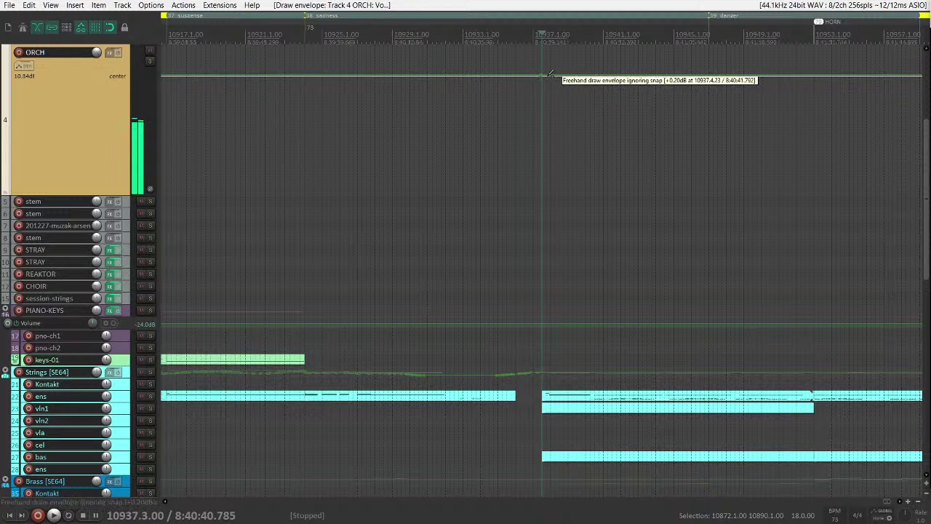
pyautogui.moveTo(550, 76); pyautogui.dragTo(551, 95)
pyautogui.press('space')
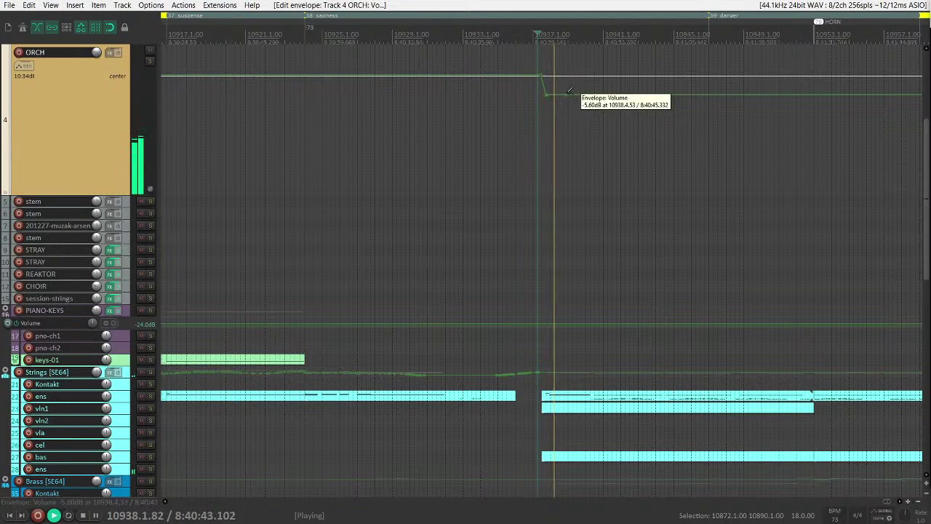
# - Shape the ORCH volume envelope to rise until bar 10945, dip around bar 10949 and recover by bar 10953
pyautogui.moveTo(564, 94)
pyautogui.mouseDown()
pyautogui.moveTo(708, 82)
pyautogui.moveTo(742, 104)
pyautogui.mouseUp()
pyautogui.moveTo(552, 105)
pyautogui.mouseDown()
pyautogui.moveTo(588, 104)
pyautogui.moveTo(623, 90)
pyautogui.moveTo(623, 80)
pyautogui.moveTo(623, 90)
pyautogui.moveTo(613, 87)
pyautogui.mouseUp()
pyautogui.hscroll(2, 625, 87)
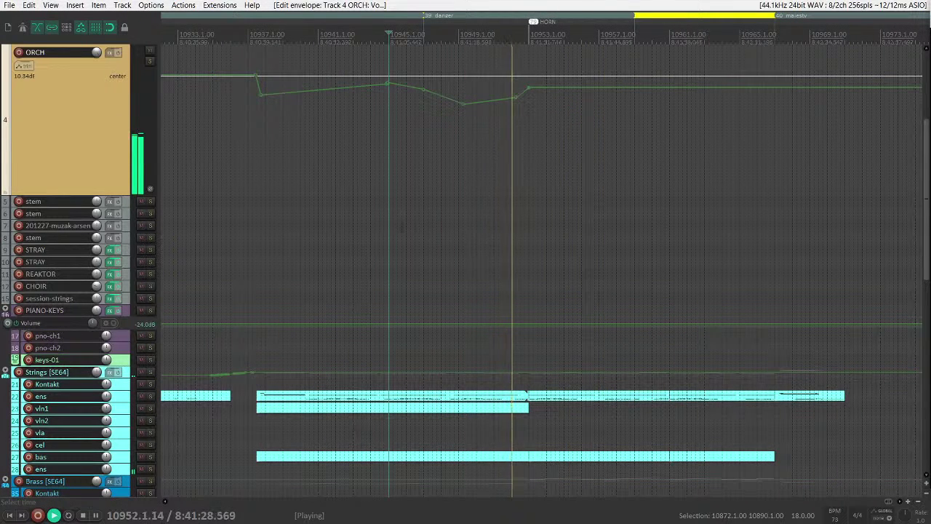
# - Draw a short dip in the ORCH volume just after bar 10953, recovering around bar 10954, and replay the transition
pyautogui.keyDown('ctrl'); pyautogui.click(552, 87); pyautogui.keyUp('ctrl')
pyautogui.moveTo(552, 88); pyautogui.dragTo(531, 99)
pyautogui.press('space')
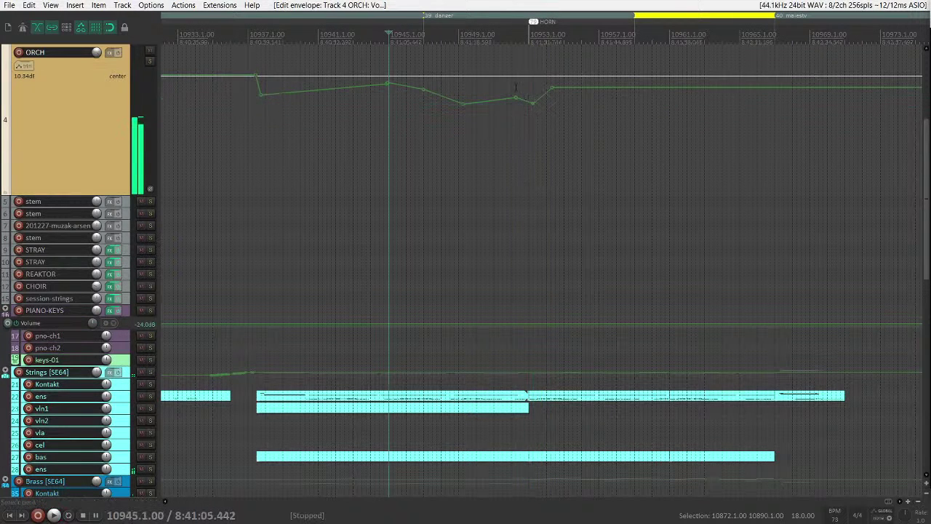
pyautogui.click(516, 127)
pyautogui.press('space')
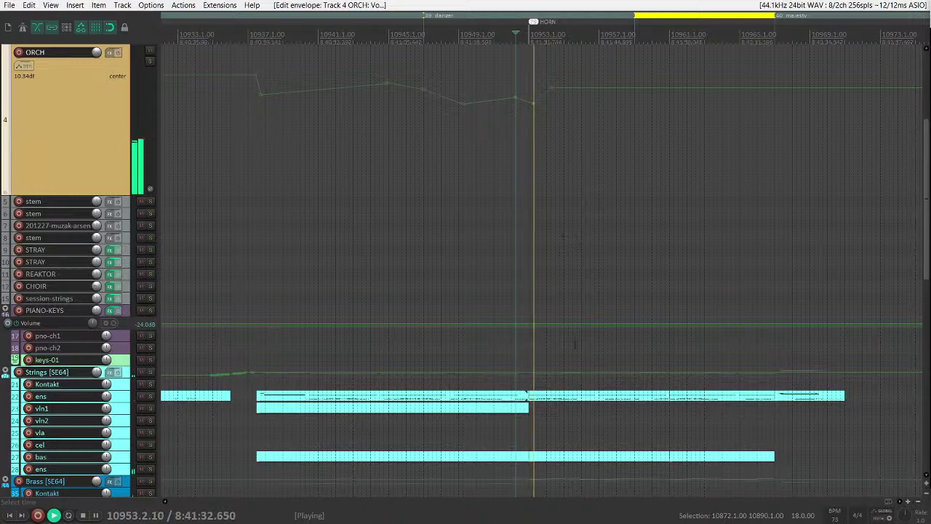
# - Locate the brass ens item starting at bar 10953 and open it for inline editing, focused on its first notes
pyautogui.scroll(-8, 574, 344)
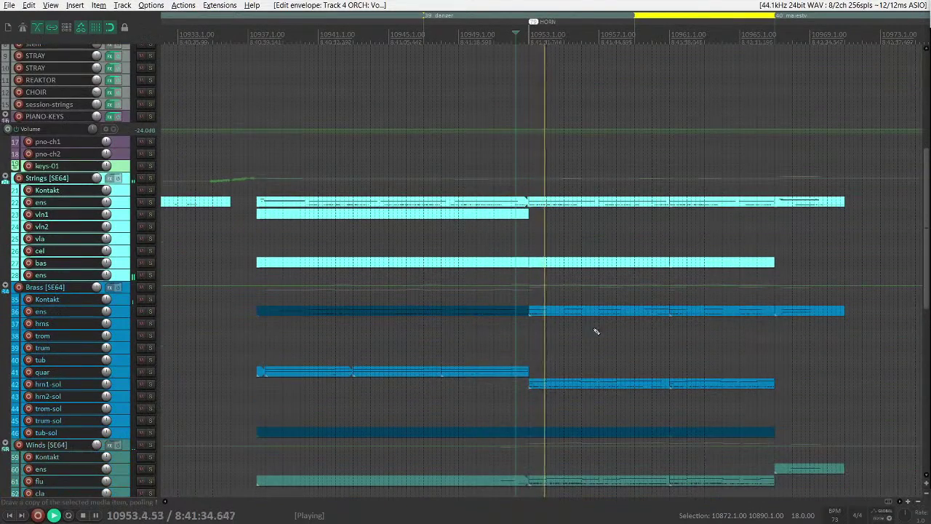
pyautogui.click(551, 384)
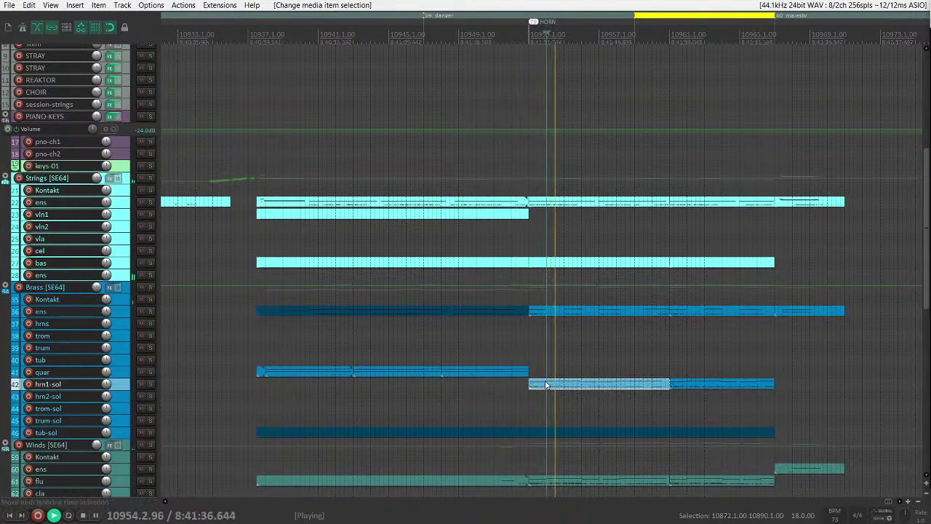
pyautogui.scroll(5, 551, 384)
pyautogui.click(118, 300)
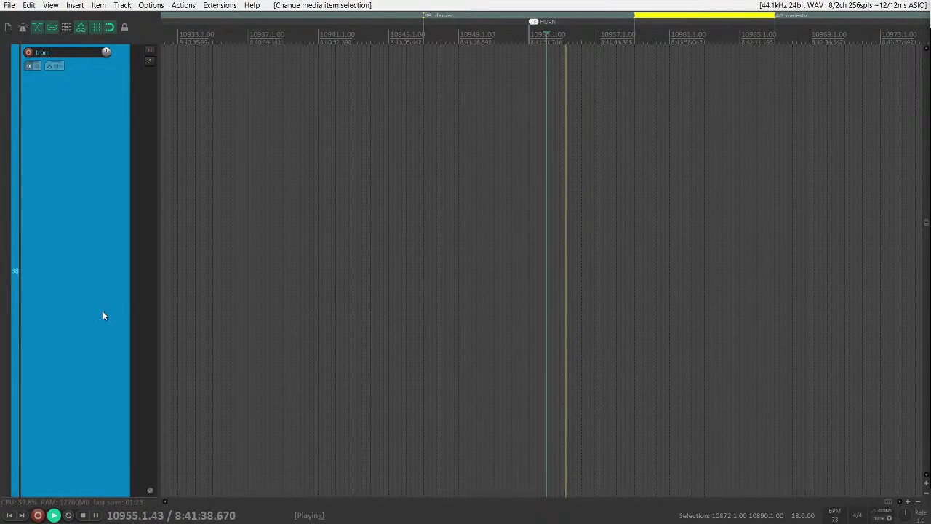
pyautogui.scroll(3, 554, 300)
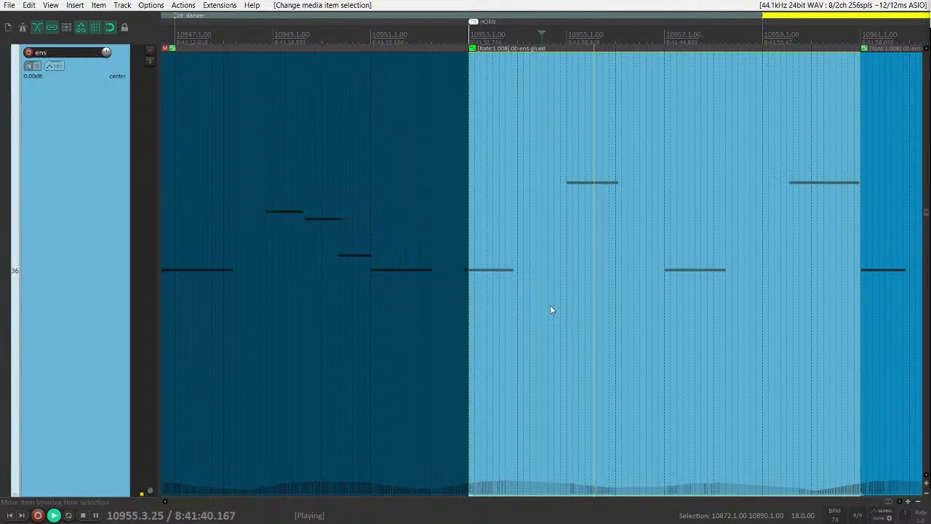
pyautogui.click(463, 293)
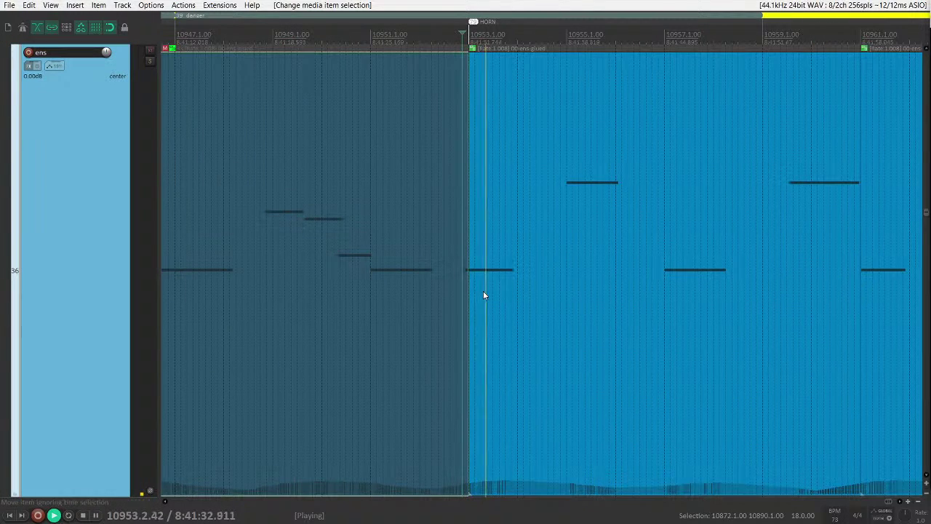
pyautogui.doubleClick(484, 295)
pyautogui.scroll(3, 549, 175)
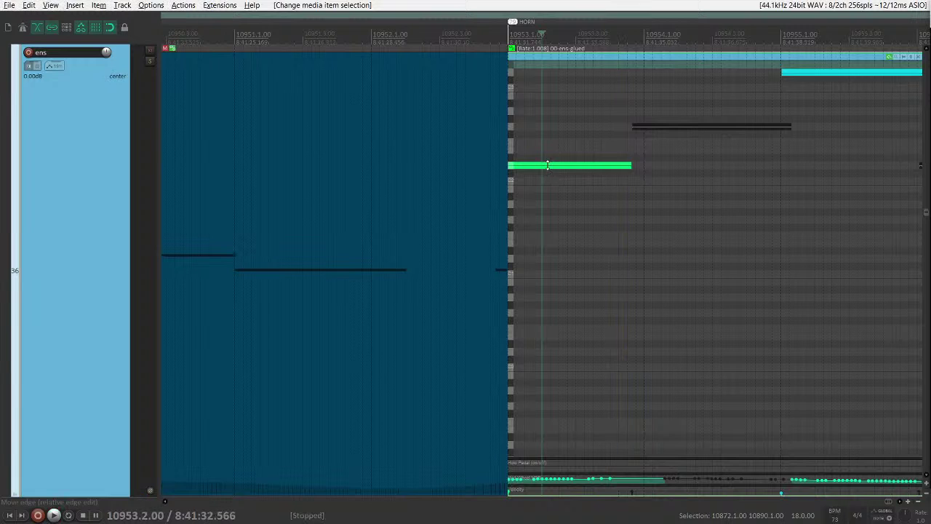
# - Enlarge the Mod Wheel lane, lower the curve's opening value at bar 10953, and audition the ens track alone
pyautogui.click(548, 165)
pyautogui.moveTo(534, 473); pyautogui.dragTo(537, 371)
pyautogui.click(508, 474)
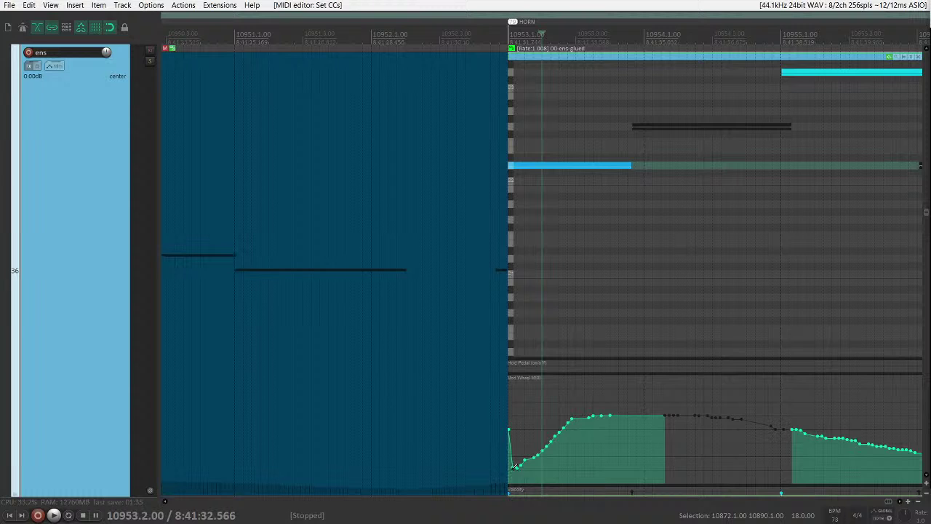
pyautogui.moveTo(514, 466); pyautogui.dragTo(509, 470)
pyautogui.press('space')
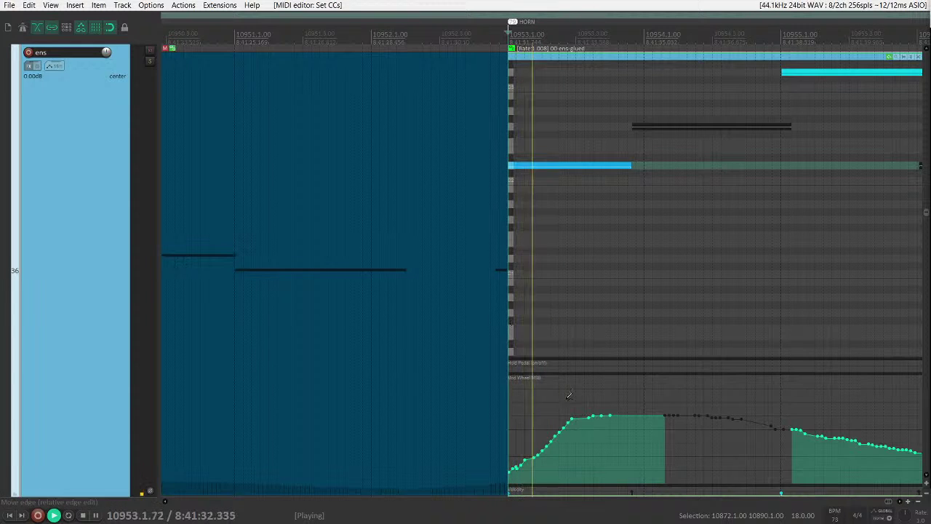
pyautogui.press('space')
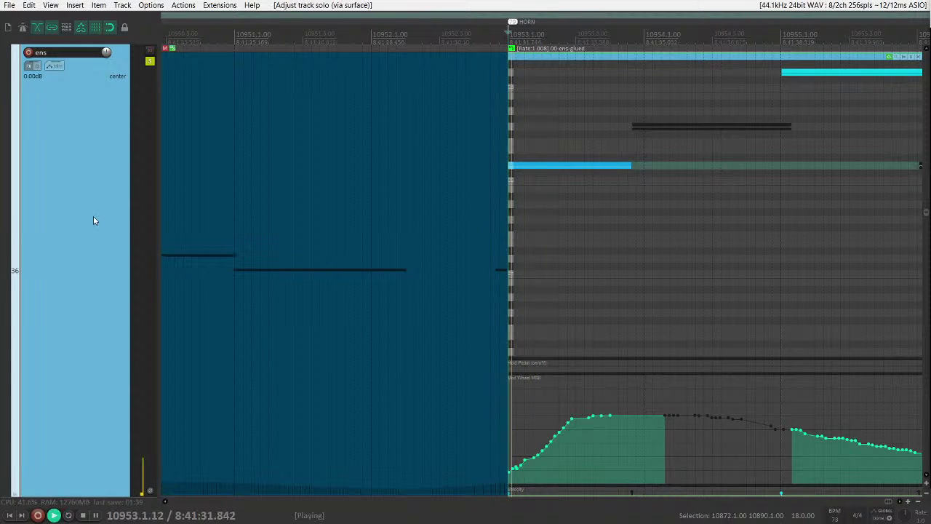
pyautogui.press('space')
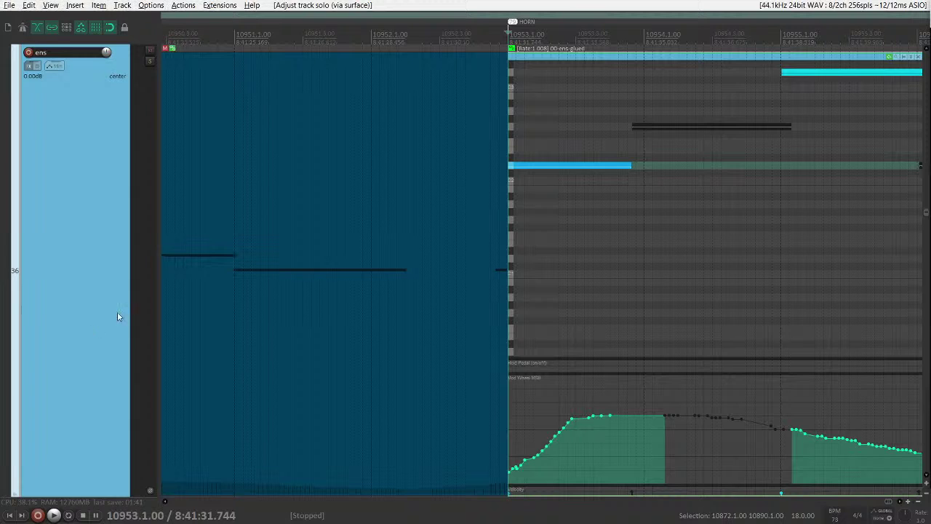
# - Try trimming the start of the brass ens item slightly past bar 10953 and check the rest of its pitch range
pyautogui.moveTo(509, 216)
pyautogui.mouseDown()
pyautogui.moveTo(492, 218)
pyautogui.moveTo(509, 215)
pyautogui.mouseUp()
pyautogui.click(509, 166)
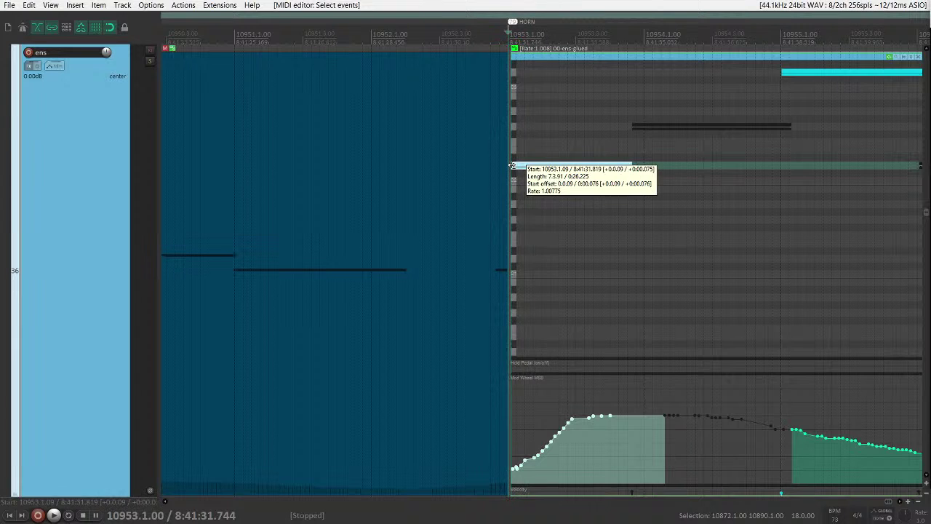
pyautogui.scroll(-6, 543, 241)
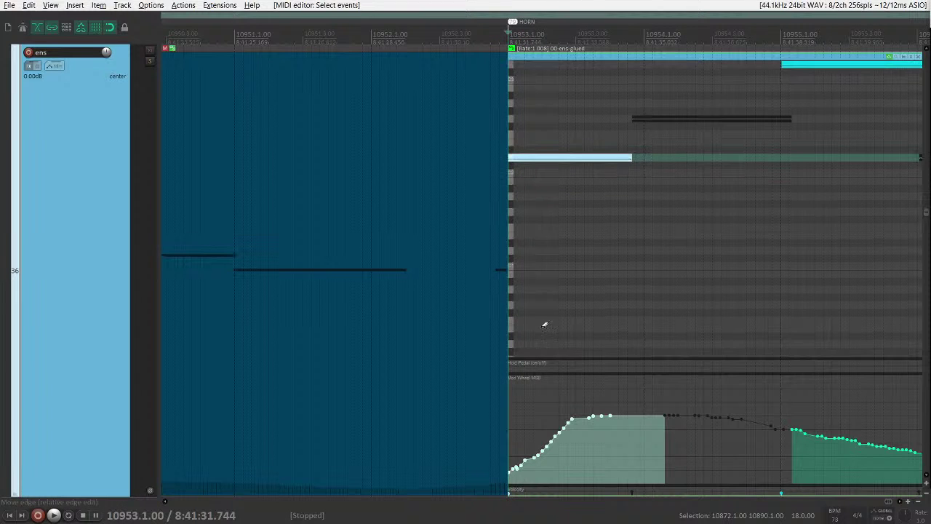
pyautogui.scroll(6, 553, 313)
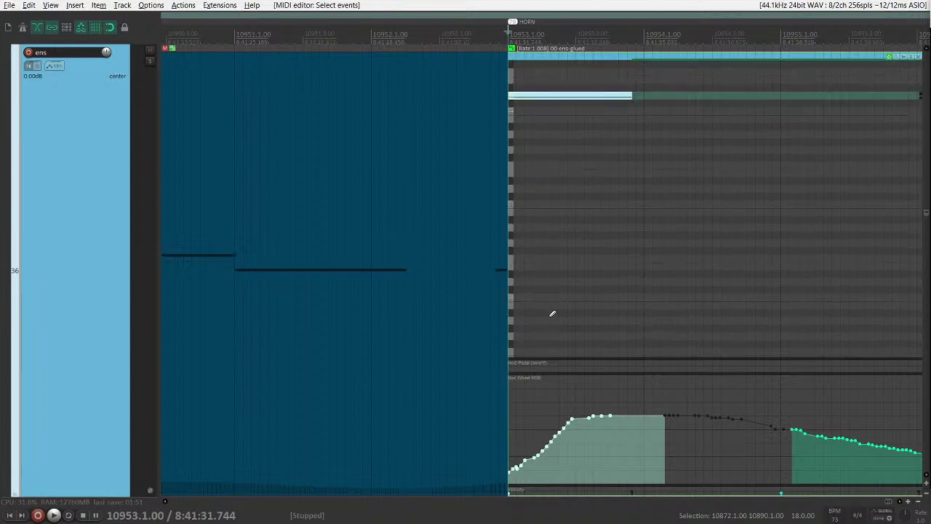
pyautogui.scroll(-2, 560, 313)
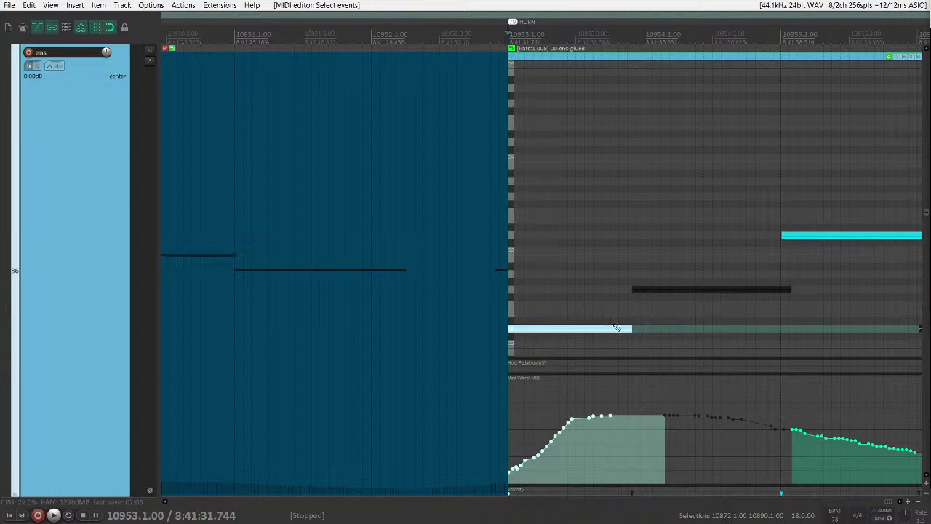
# - Replay from just before bar 10953 and open the hrn1-sol item there for inline editing
pyautogui.click(502, 312)
pyautogui.press('space')
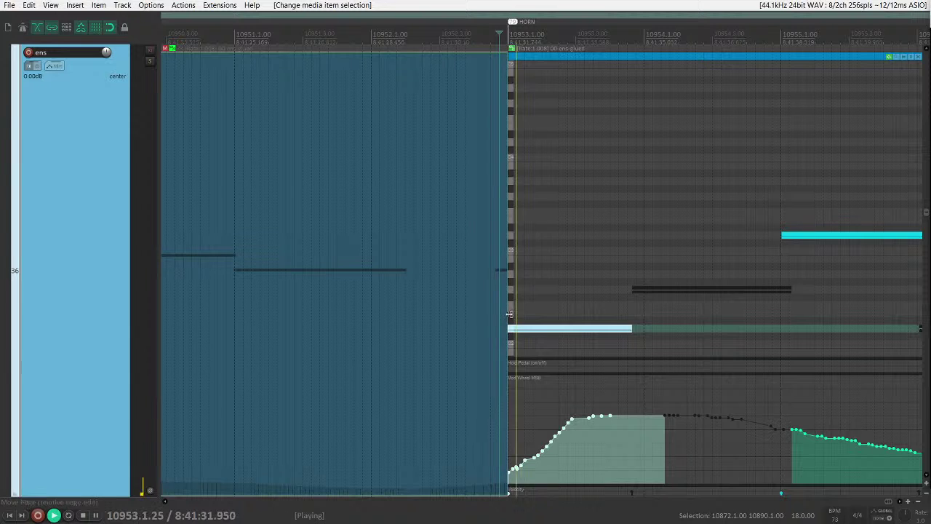
pyautogui.scroll(-1, 117, 354)
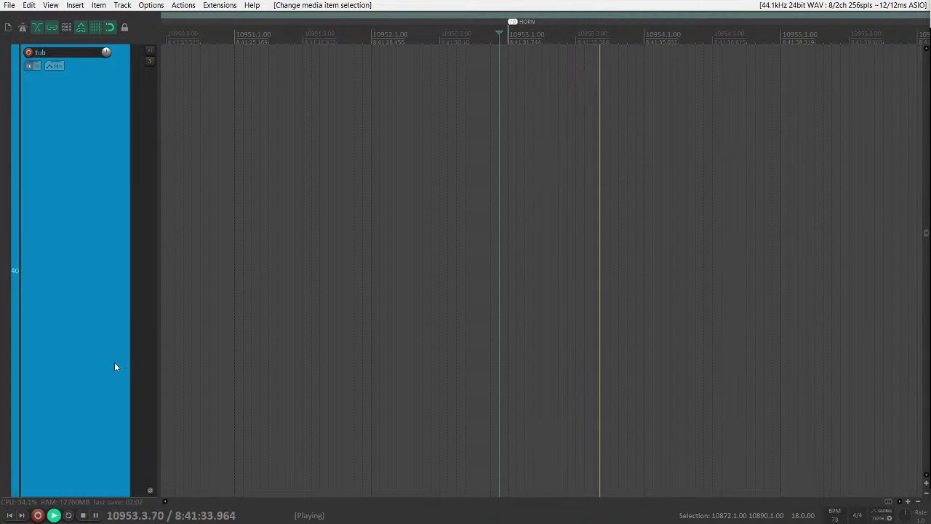
pyautogui.scroll(-5, 115, 362)
pyautogui.press('space')
pyautogui.click(556, 305)
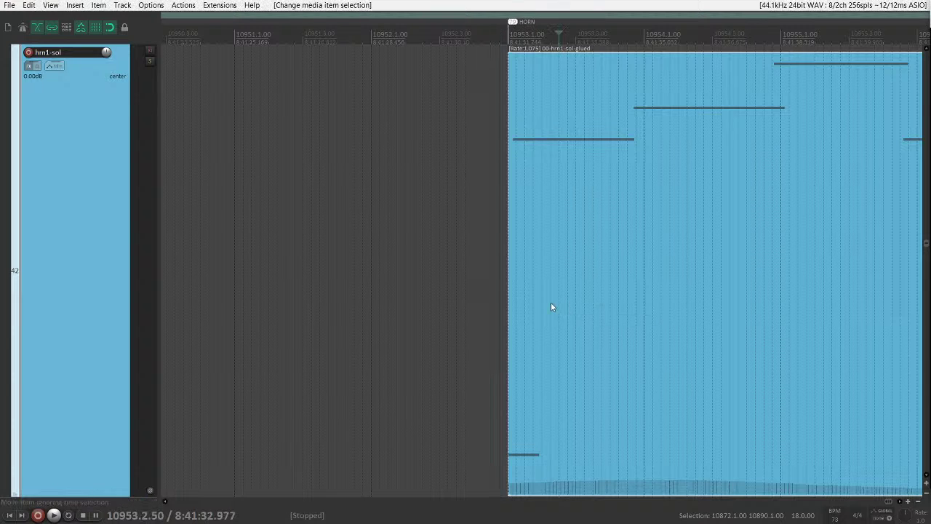
pyautogui.press('e')
pyautogui.scroll(2, 547, 263)
# - Lower the velocity of the first long hrn1-sol note and smooth the Mod Wheel rise beneath it, replaying the result
pyautogui.press('space')
pyautogui.moveTo(476, 140); pyautogui.dragTo(477, 150)
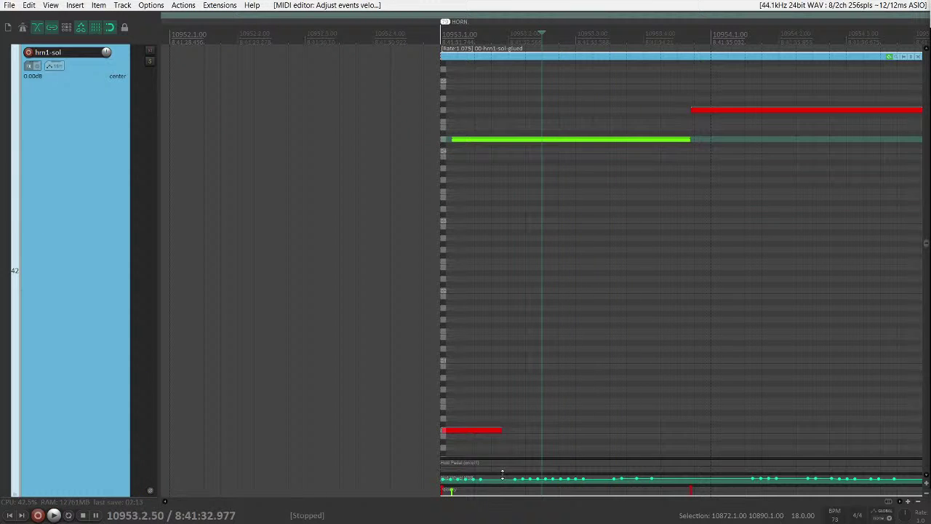
pyautogui.moveTo(502, 474)
pyautogui.mouseDown()
pyautogui.moveTo(471, 436)
pyautogui.moveTo(581, 434)
pyautogui.mouseUp()
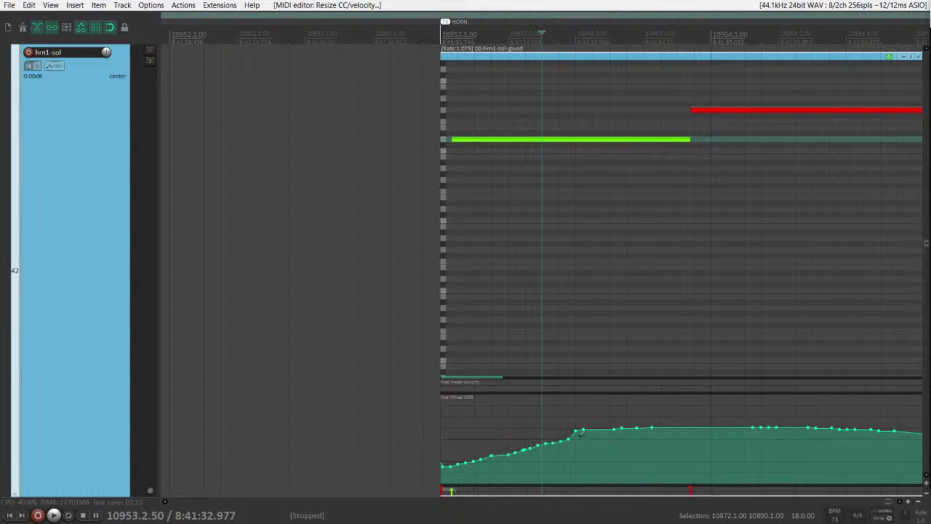
pyautogui.press('space')
pyautogui.press('space')
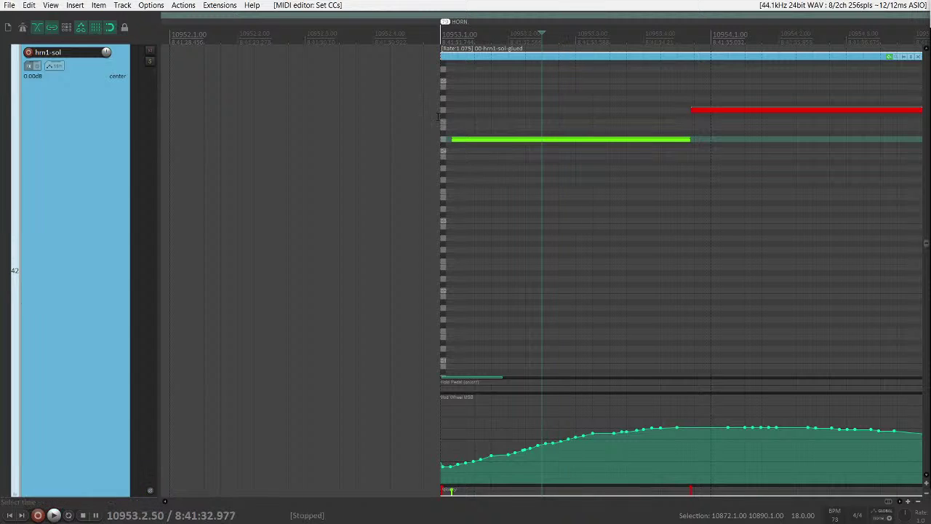
# - Play from bar 10953 and lower the velocities of the second and third long hrn1-sol notes
pyautogui.click(440, 33)
pyautogui.press('space')
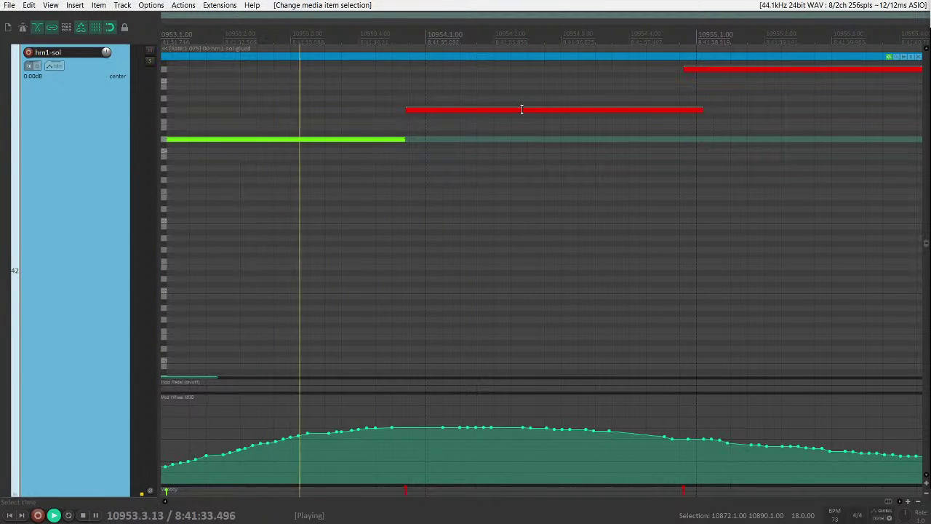
pyautogui.moveTo(520, 108); pyautogui.dragTo(524, 130)
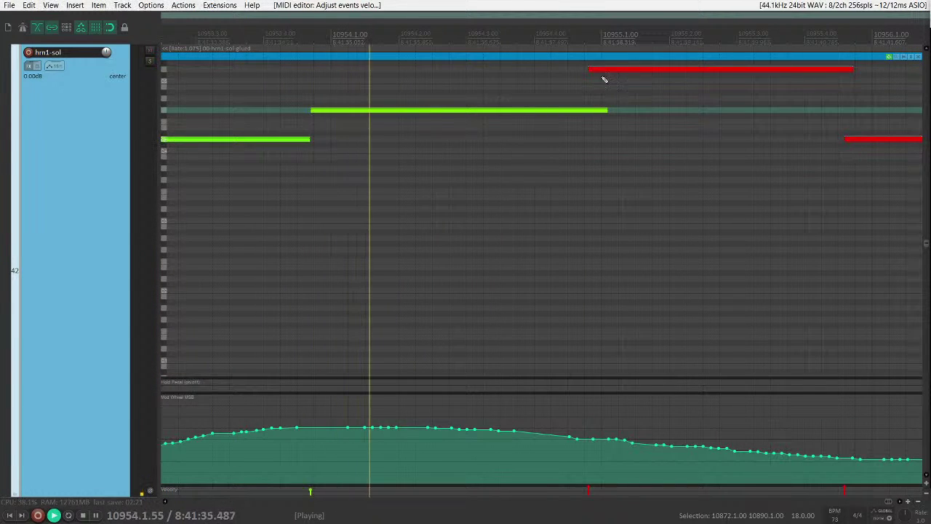
pyautogui.moveTo(603, 69); pyautogui.dragTo(604, 90)
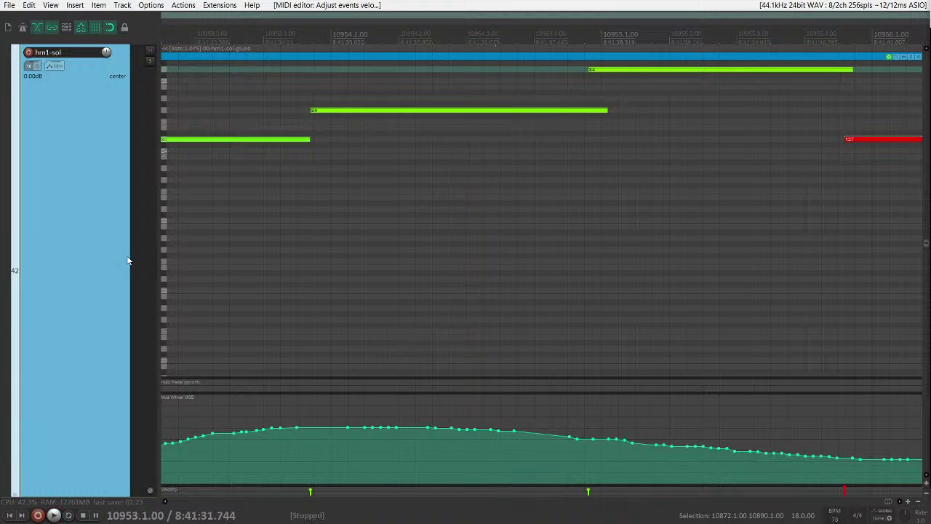
# - Audition the brass ens track alone and shorten its first note at bar 10953 to end at about 10953.3
pyautogui.scroll(3, 127, 260)
pyautogui.scroll(2, 125, 262)
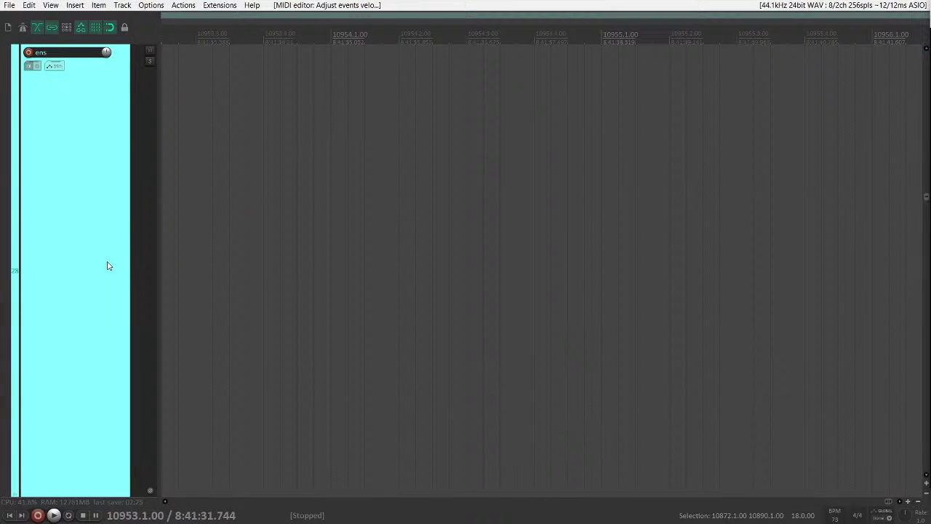
pyautogui.scroll(-2, 65, 289)
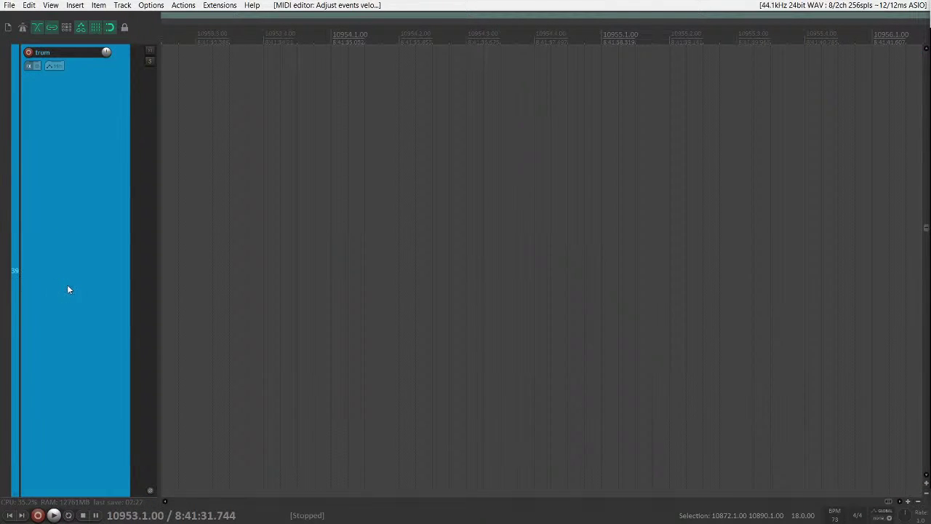
pyautogui.scroll(-1, 69, 289)
pyautogui.scroll(2, 70, 290)
pyautogui.scroll(2, 75, 291)
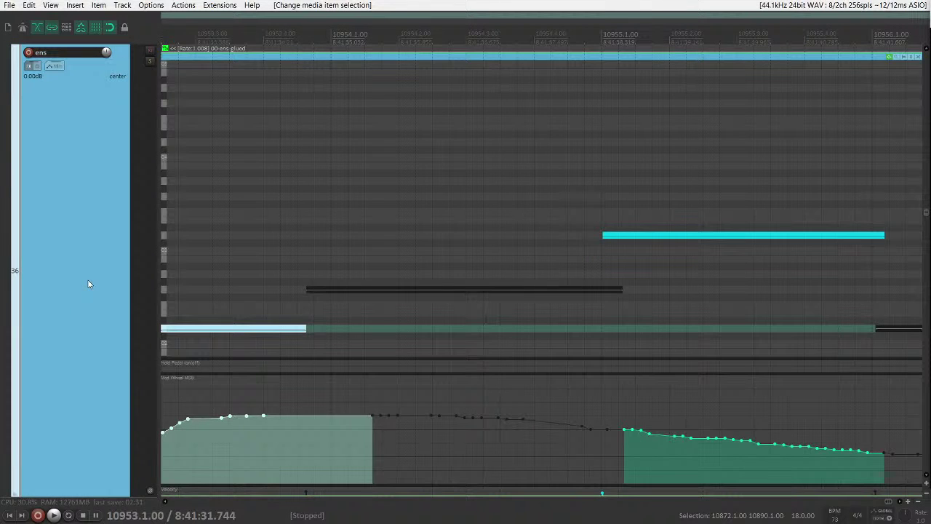
pyautogui.press('space')
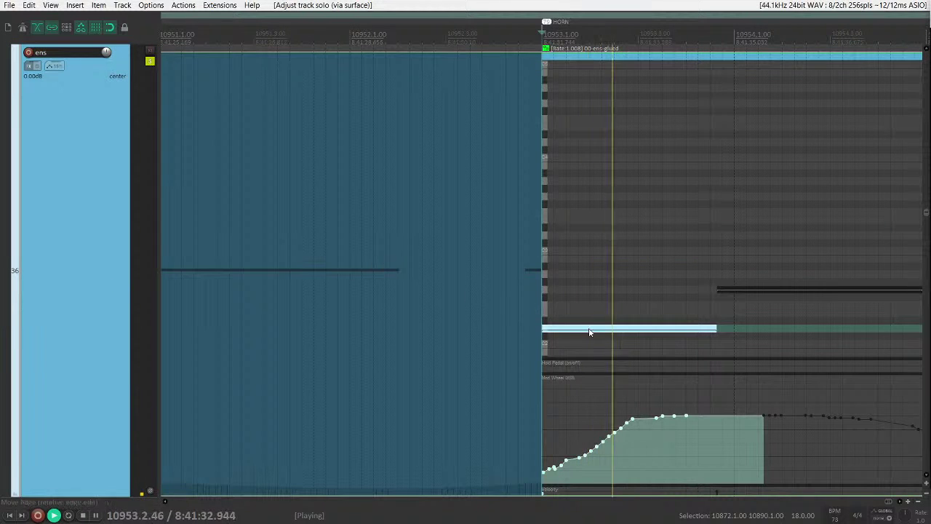
pyautogui.moveTo(705, 331); pyautogui.dragTo(663, 331)
pyautogui.press('space')
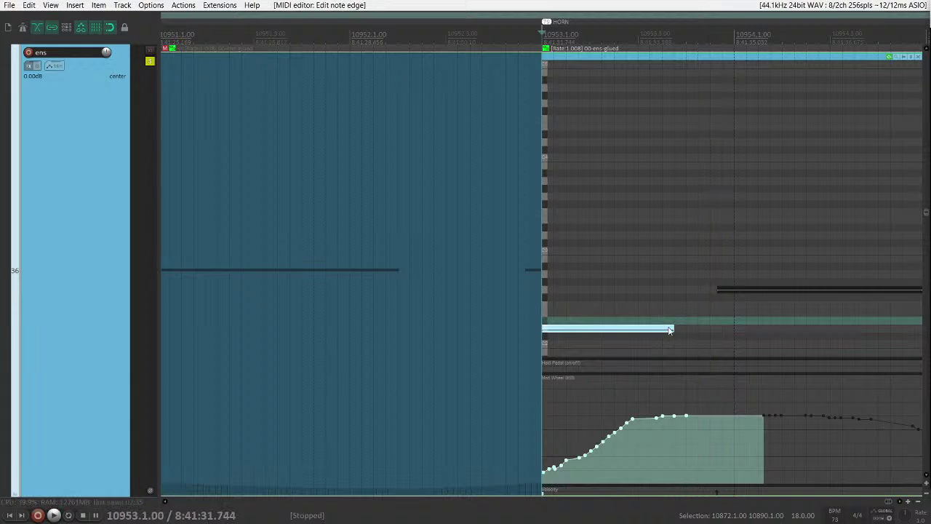
pyautogui.press('space')
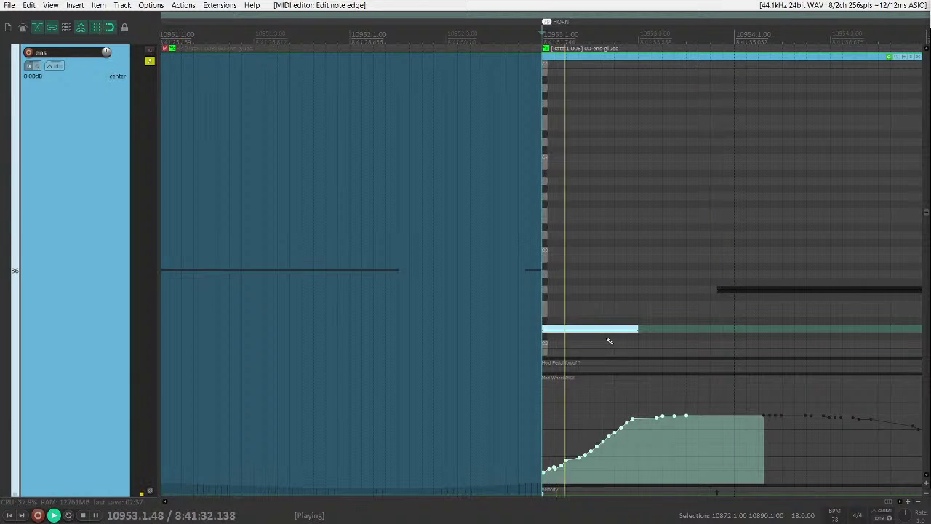
pyautogui.press('space')
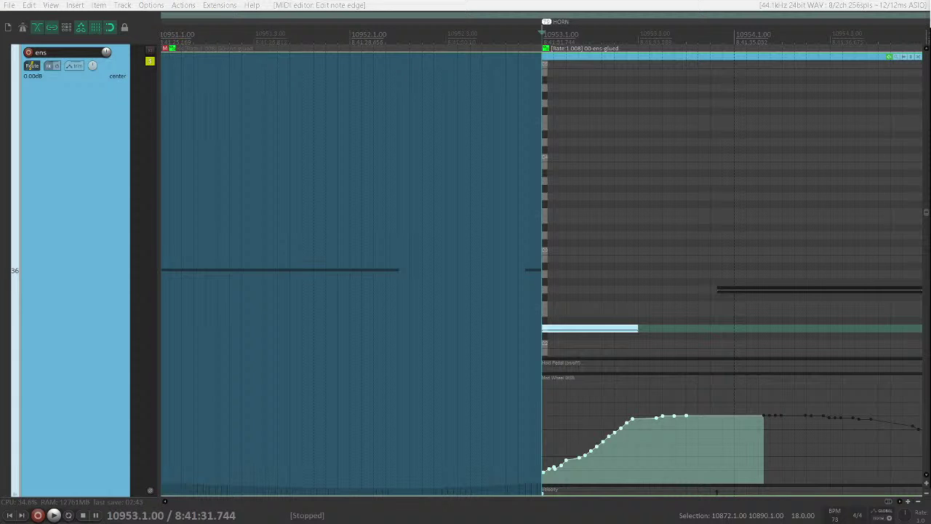
# - Replay the start of the soloed ens track from bar 10953 several times to judge the shortened note
pyautogui.press('space')
pyautogui.press('space')
pyautogui.press('space')
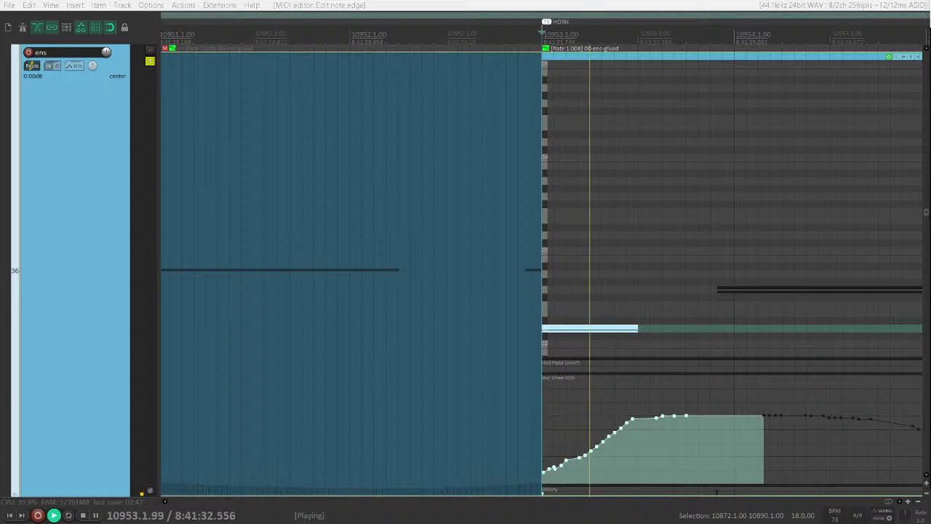
pyautogui.press('space')
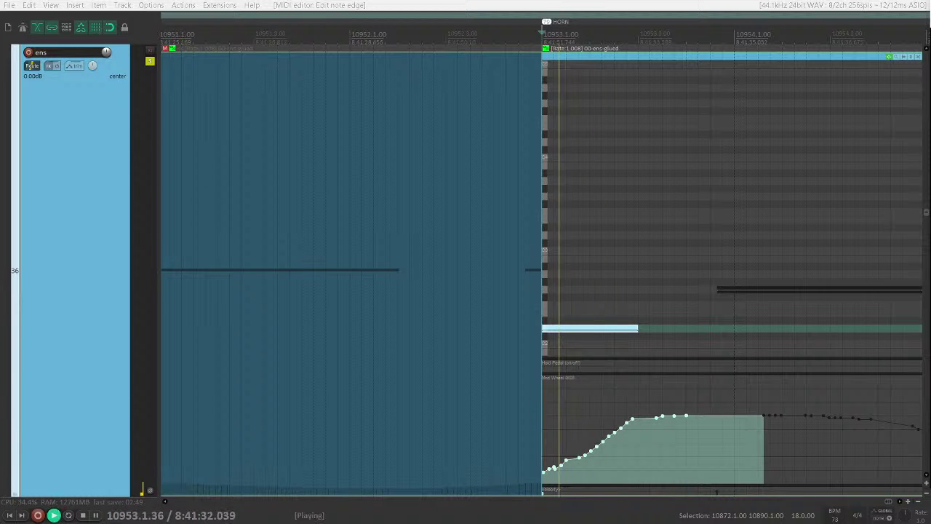
pyautogui.press('space')
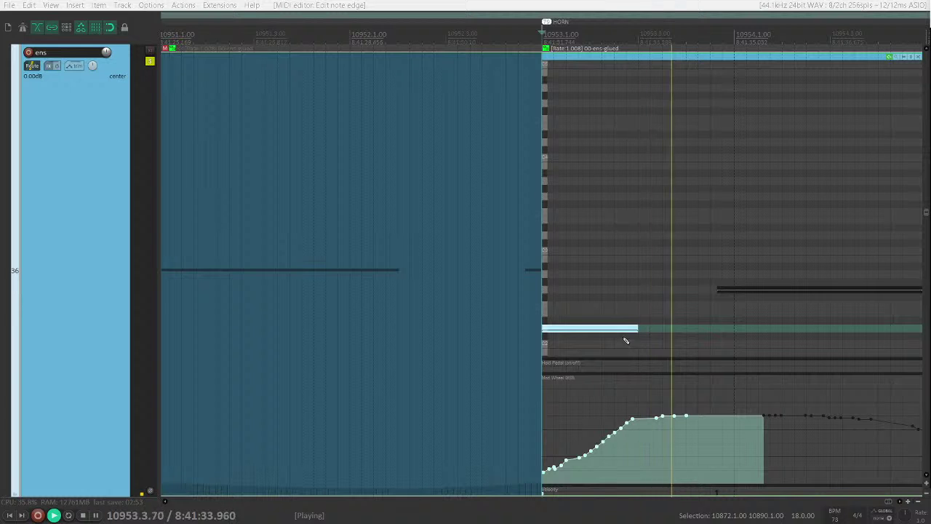
pyautogui.press('space')
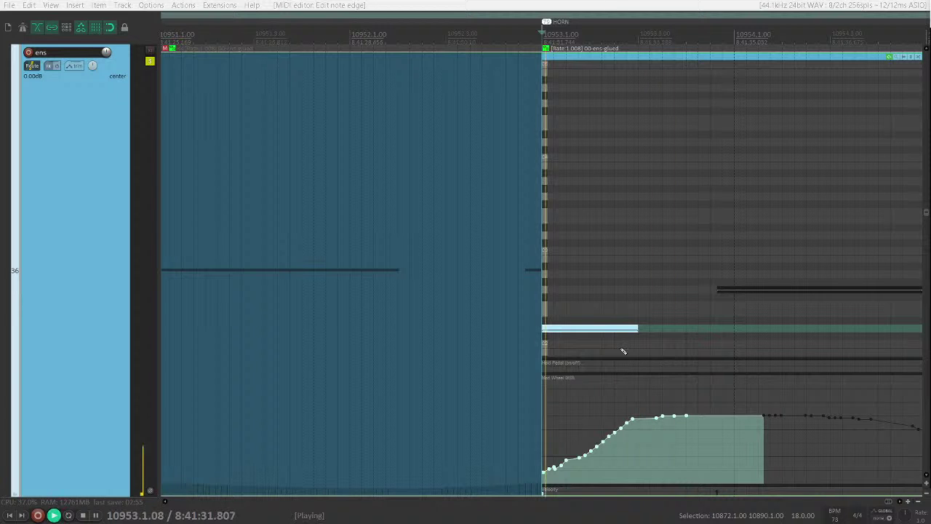
pyautogui.press('space')
# - Insert a very short low-pitched note at the start of the ens item at bar 10953 and play it back
pyautogui.click(576, 298)
pyautogui.scroll(-1, 603, 302)
pyautogui.scroll(-5, 603, 301)
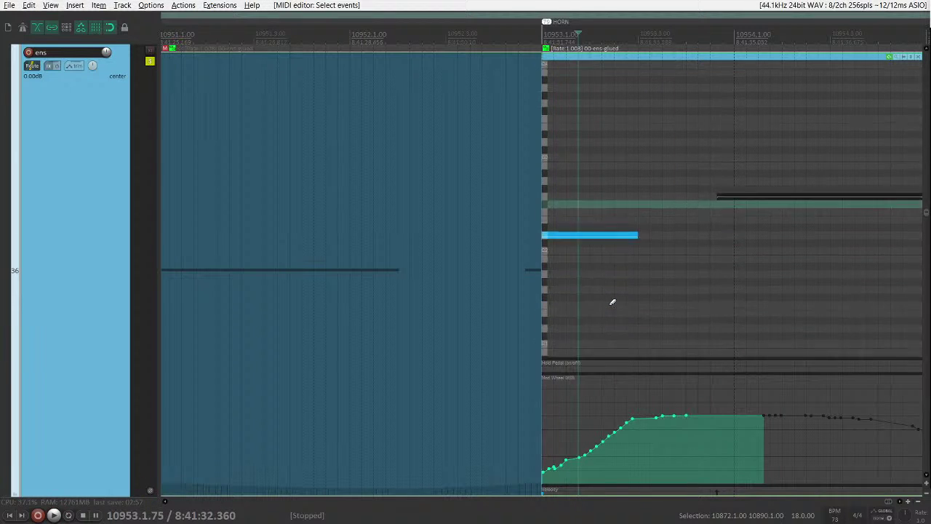
pyautogui.scroll(-2, 581, 312)
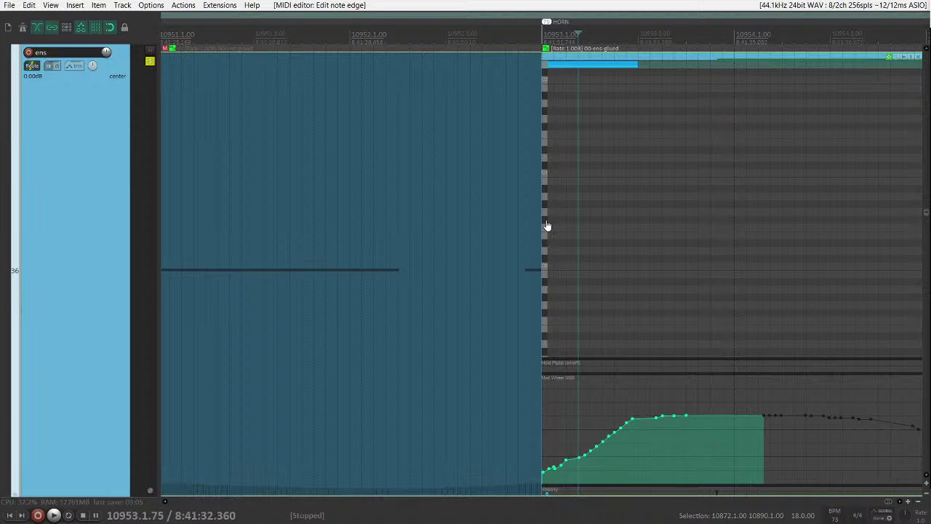
pyautogui.click(504, 409)
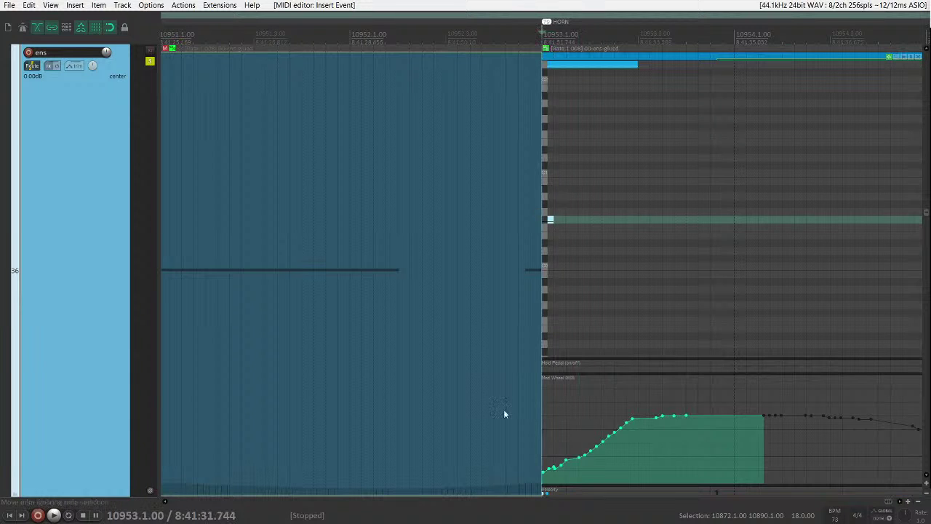
pyautogui.press('space')
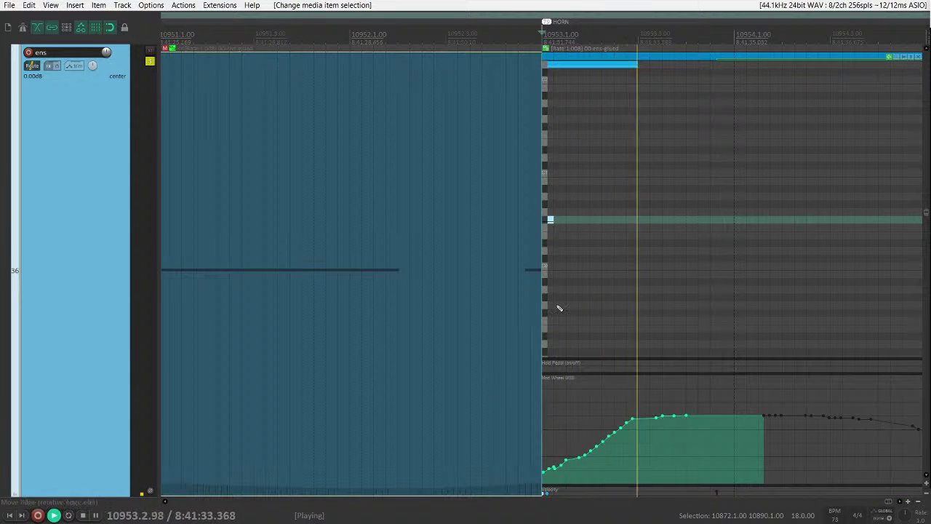
# - Unsolo the ens track and listen to the passage after bar 10954 in the full mix, checking the adjacent tracks
pyautogui.scroll(-3, 557, 305)
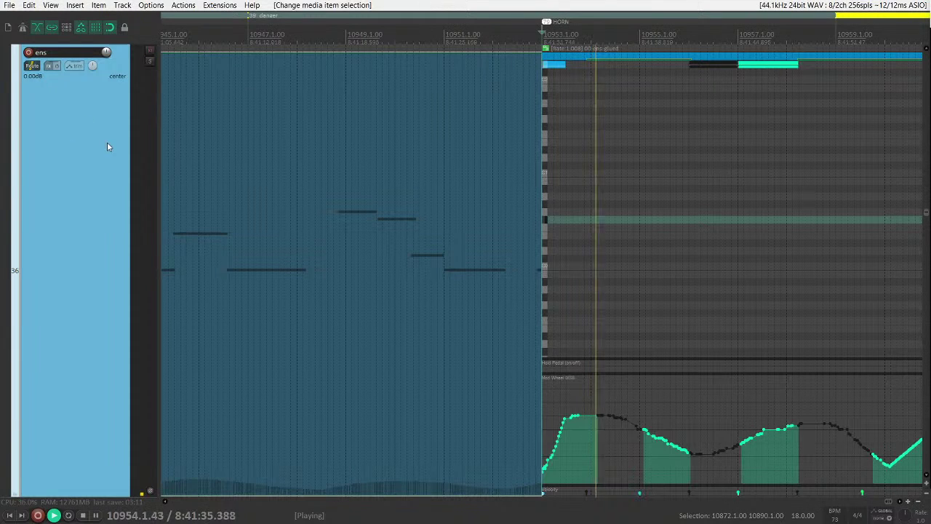
pyautogui.press('F6')
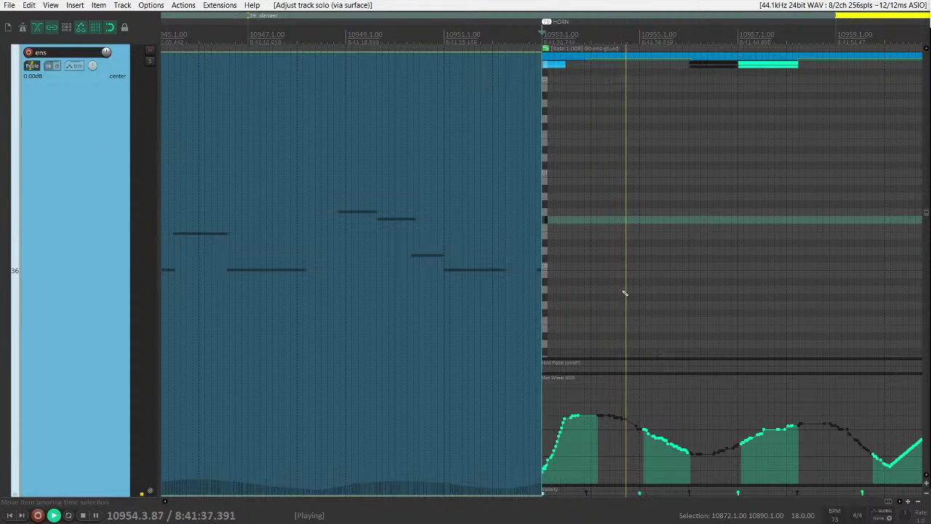
pyautogui.scroll(-3, 92, 271)
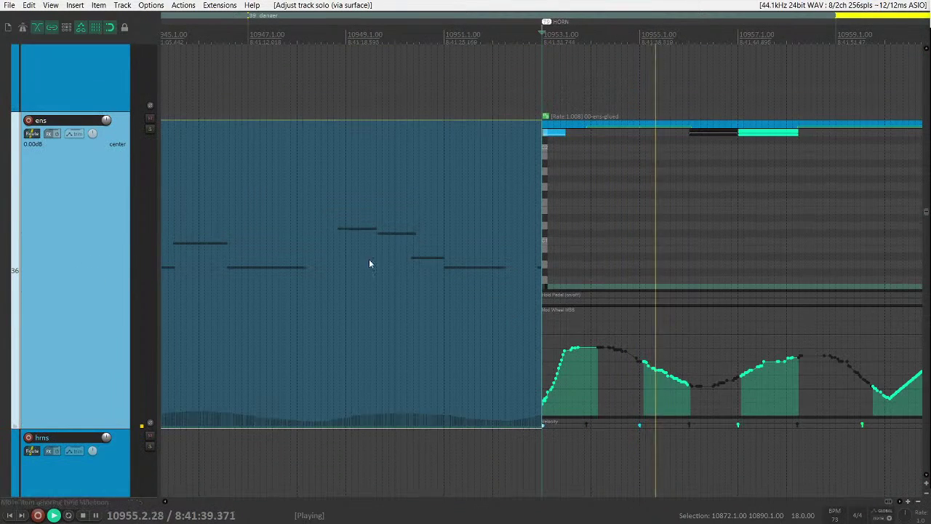
pyautogui.scroll(-2, 640, 241)
pyautogui.scroll(1, 638, 238)
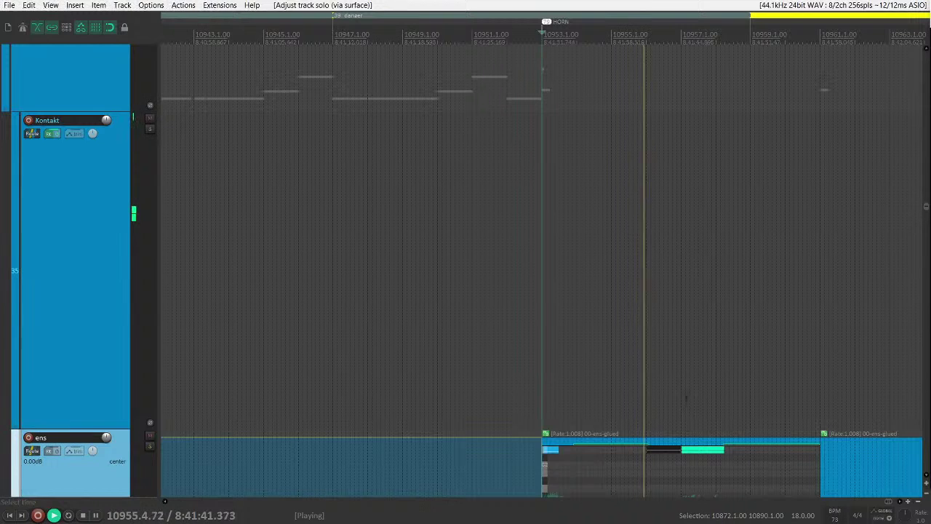
pyautogui.scroll(2, 113, 477)
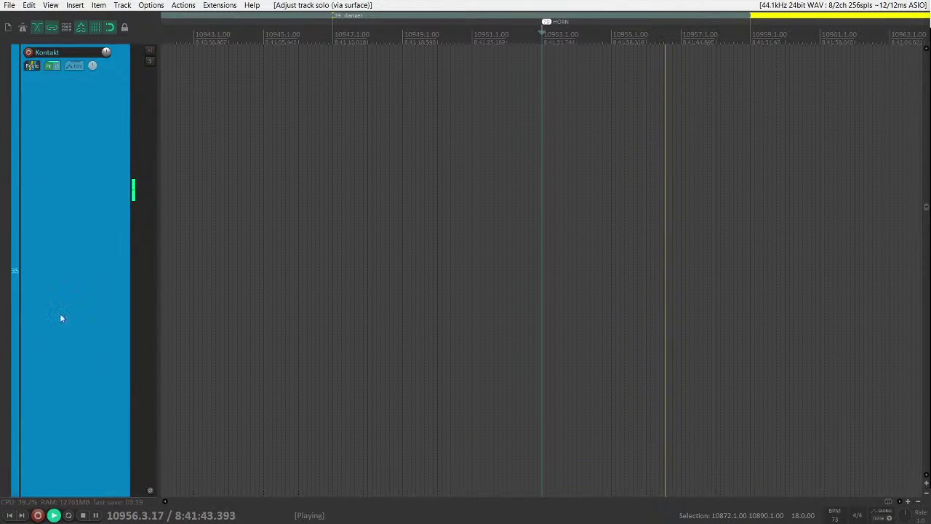
pyautogui.scroll(-2, 58, 311)
pyautogui.click(638, 231)
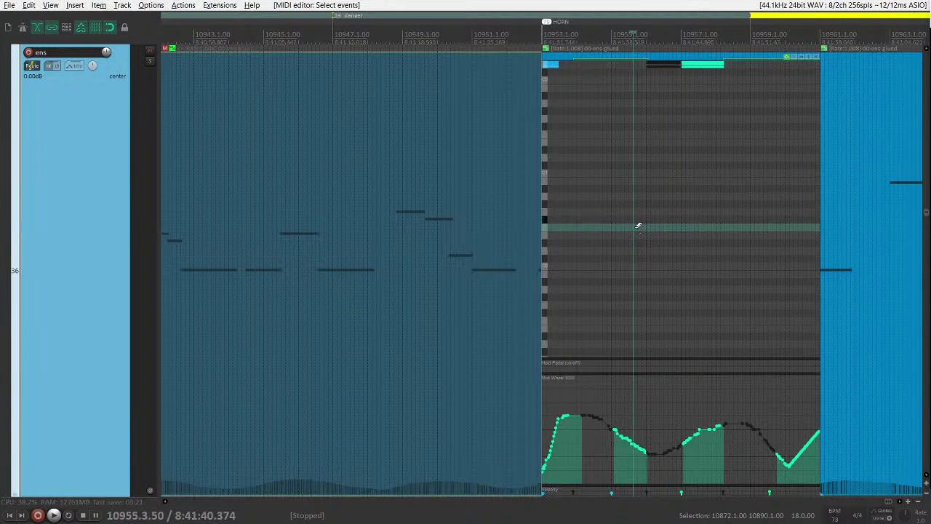
# - Adjust the velocity of the high ens note at bar 10955 and check the item's lower pitch range
pyautogui.scroll(5, 638, 226)
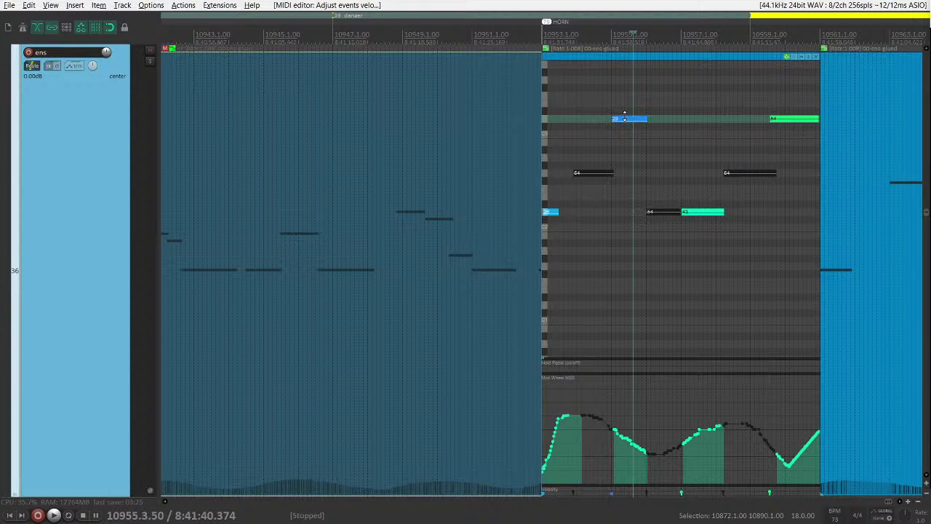
pyautogui.click(625, 116)
pyautogui.click(584, 297)
pyautogui.scroll(-4, 621, 285)
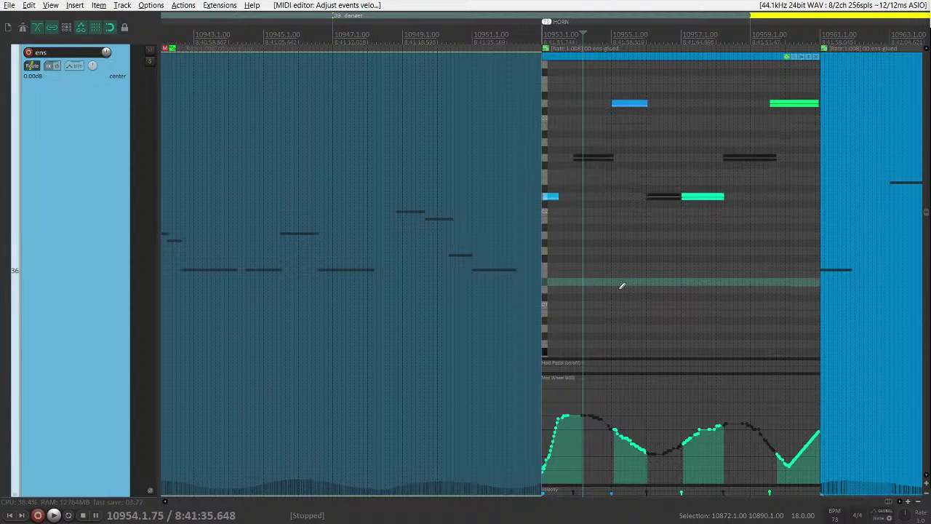
pyautogui.scroll(-4, 586, 326)
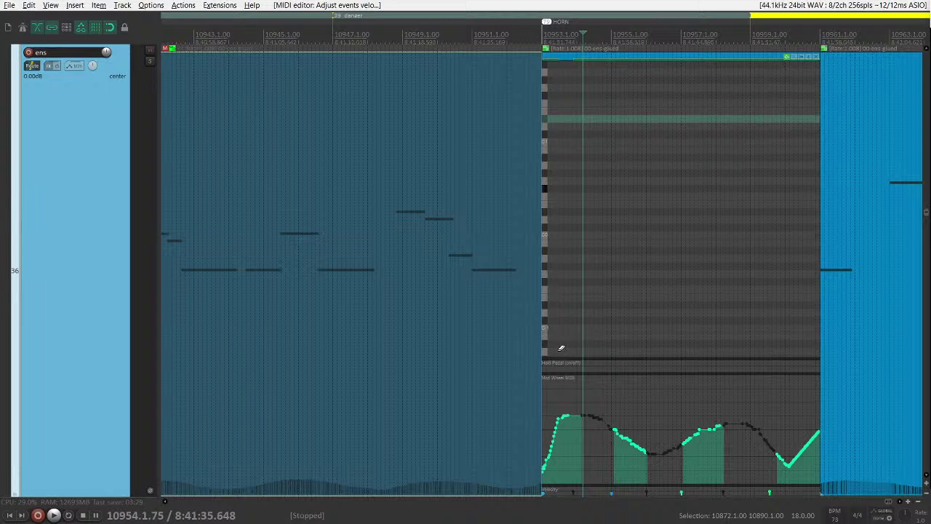
pyautogui.scroll(10, 594, 314)
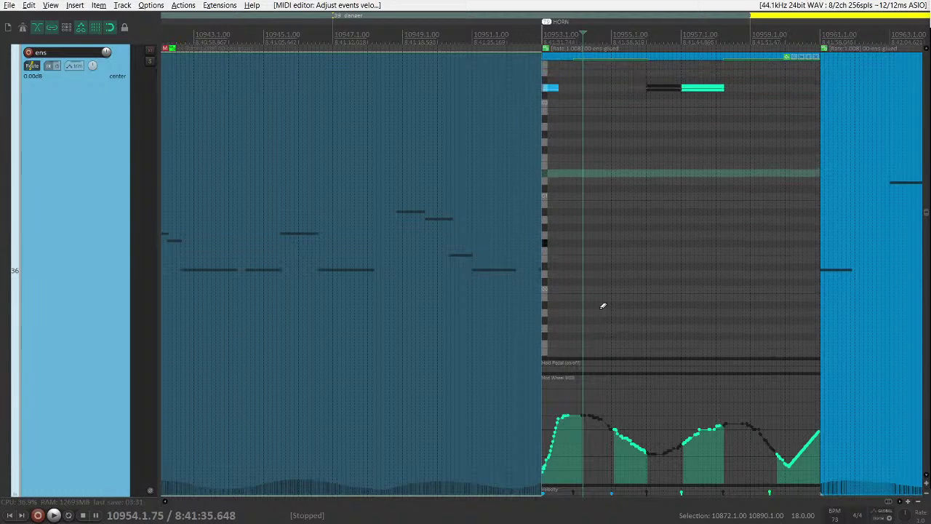
# - While replaying from just before bar 10953, delete the ens notes near bars 10954 and 10956 and move the 10957 note lower, just before bar 10955
pyautogui.click(530, 225)
pyautogui.press('space')
pyautogui.click(662, 243)
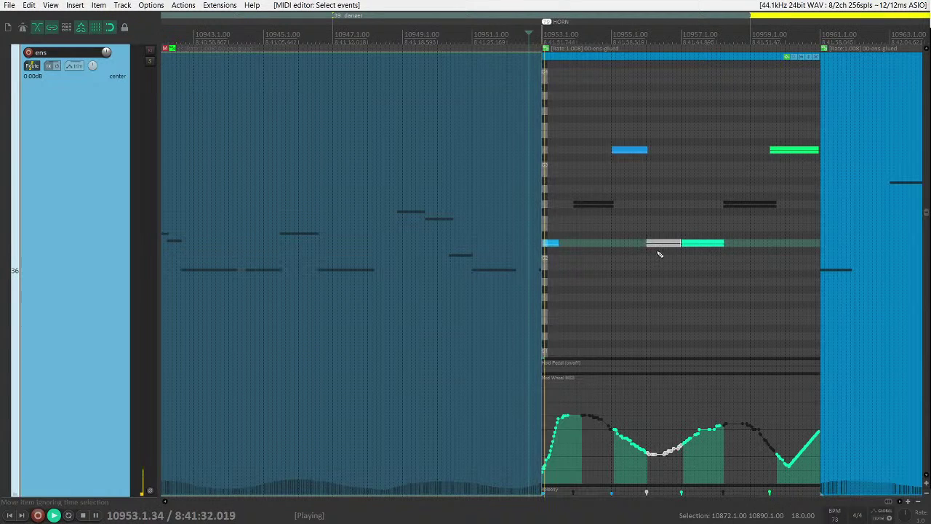
pyautogui.press('Delete')
pyautogui.click(589, 203)
pyautogui.press('Delete')
pyautogui.moveTo(686, 243); pyautogui.dragTo(619, 262)
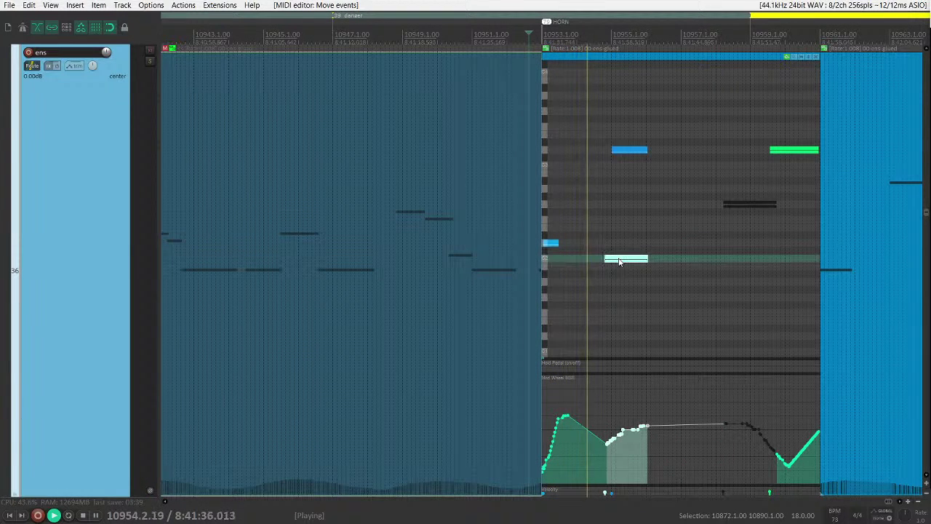
pyautogui.press('space')
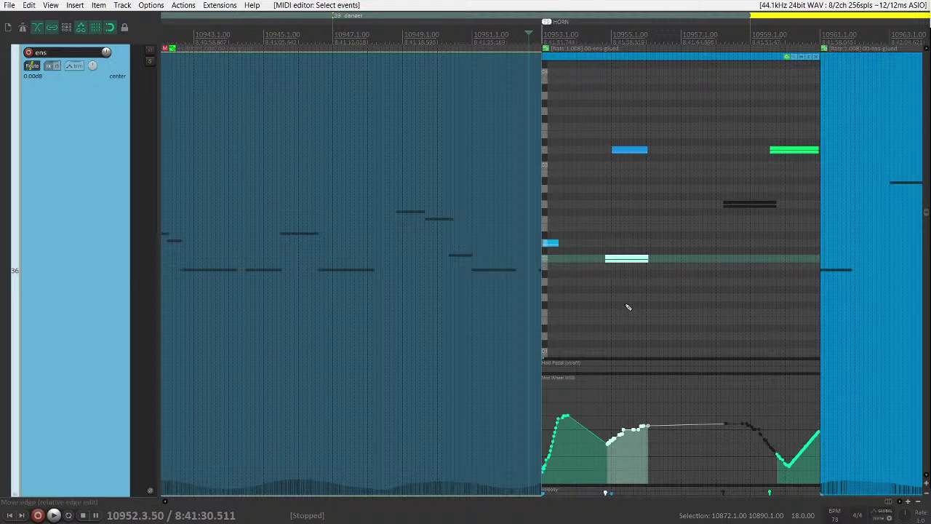
# - Copy the first ens note at bar 10953 down to the low pitch of the short inserted note, starting at the item's beginning
pyautogui.scroll(-4, 616, 246)
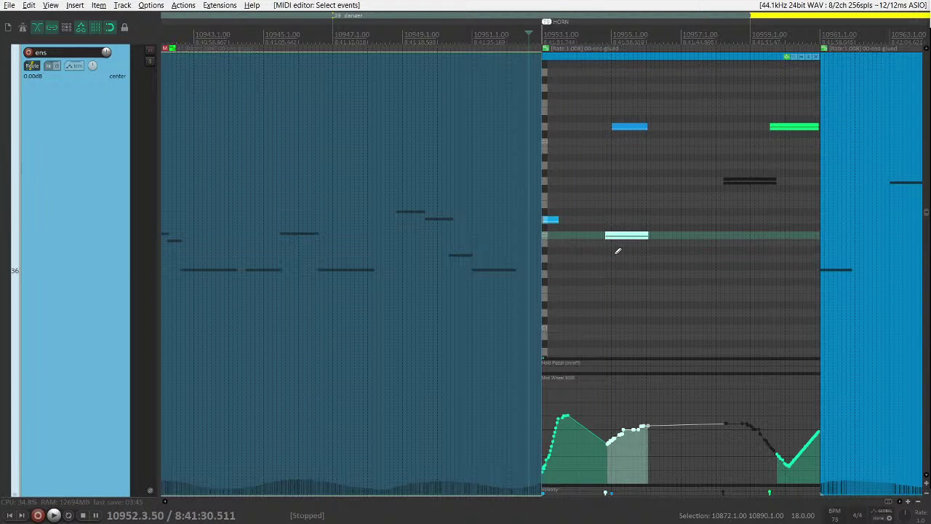
pyautogui.scroll(1, 599, 256)
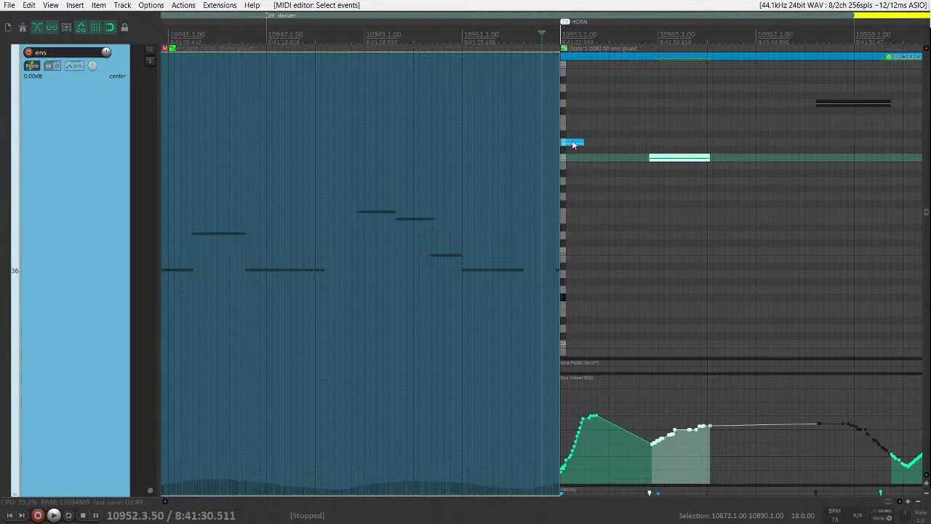
pyautogui.moveTo(573, 144); pyautogui.dragTo(583, 300)
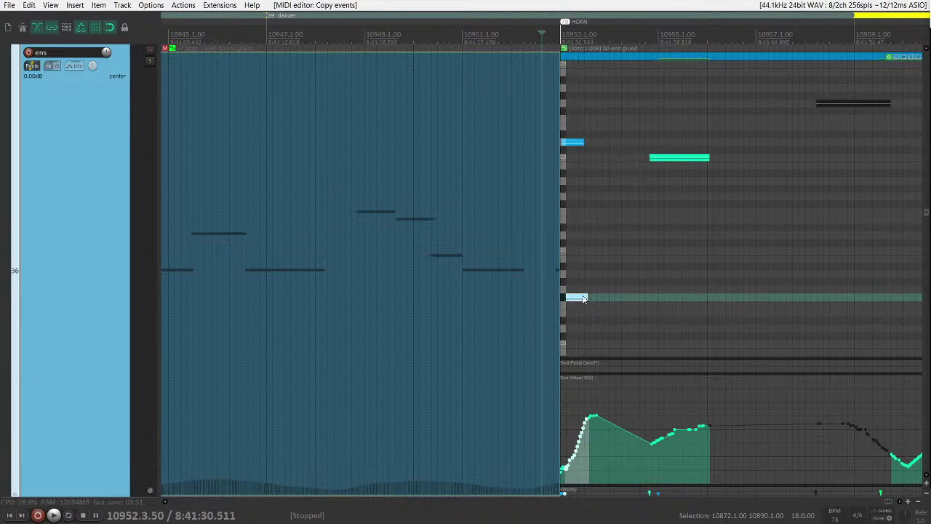
pyautogui.scroll(5, 573, 300)
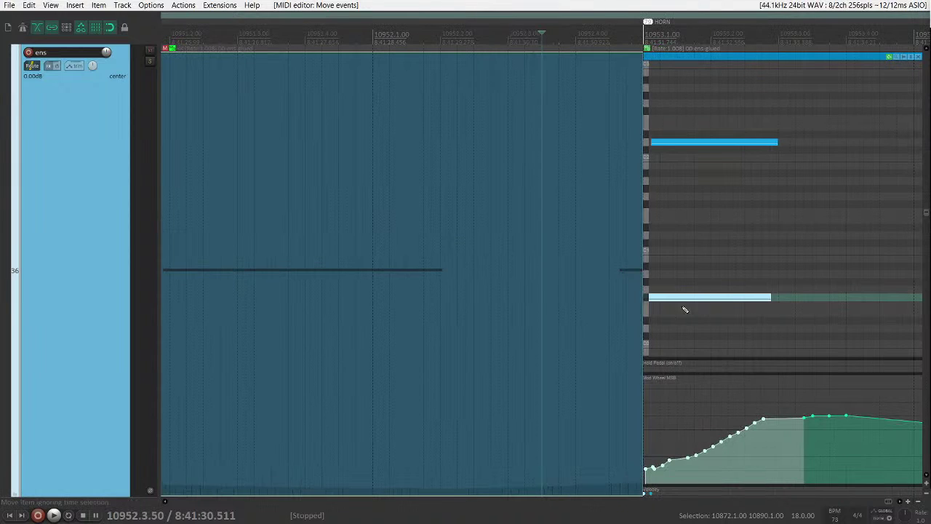
# - Delete the long low ens note at bar 10953 and copy the short low note to a lower pitch just before bar 10955
pyautogui.moveTo(695, 299); pyautogui.dragTo(708, 299)
pyautogui.press('Delete')
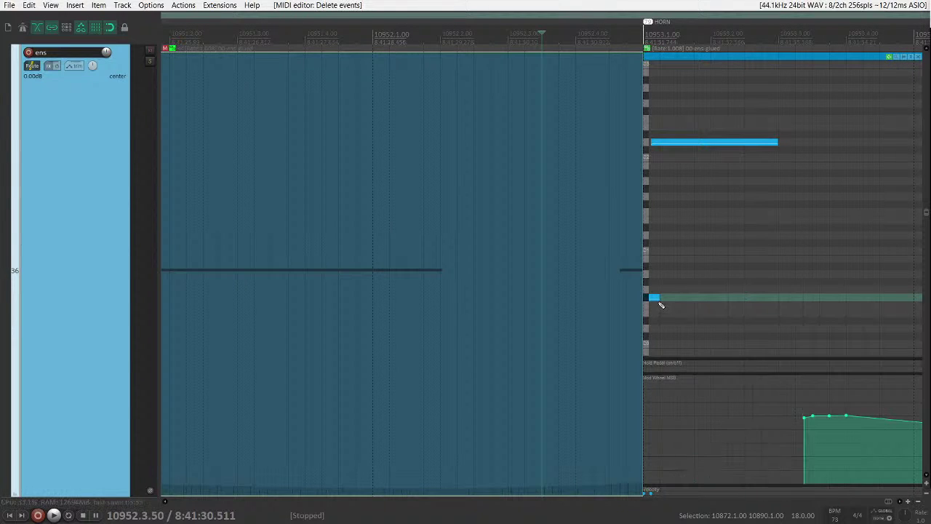
pyautogui.scroll(-5, 705, 301)
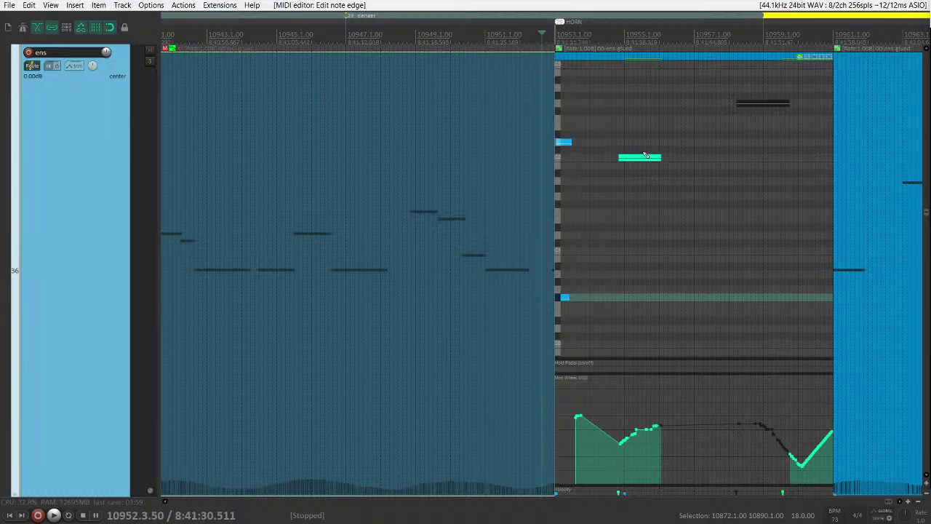
pyautogui.moveTo(603, 304); pyautogui.dragTo(622, 343)
pyautogui.press('space')
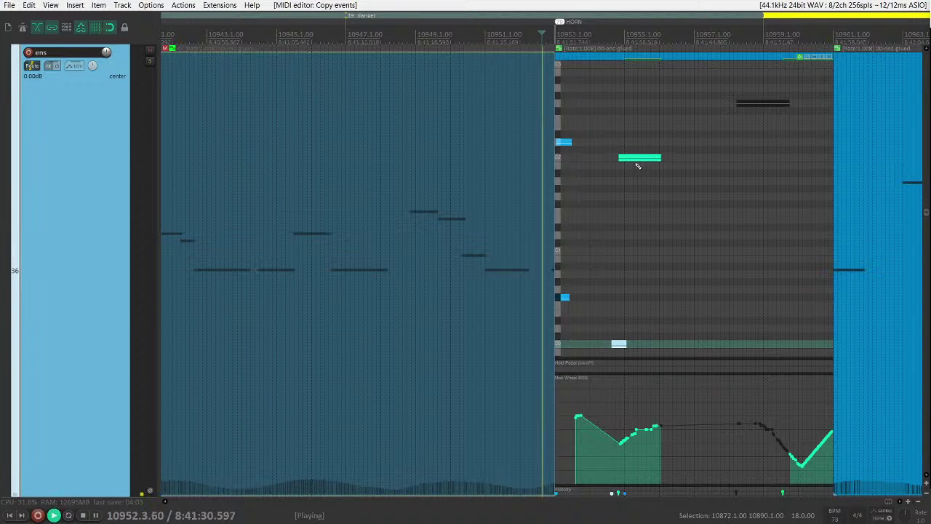
# - Delete the ens note starting near bar 10955 and listen through to bar 10957 while checking the item's pitch range
pyautogui.click(639, 157)
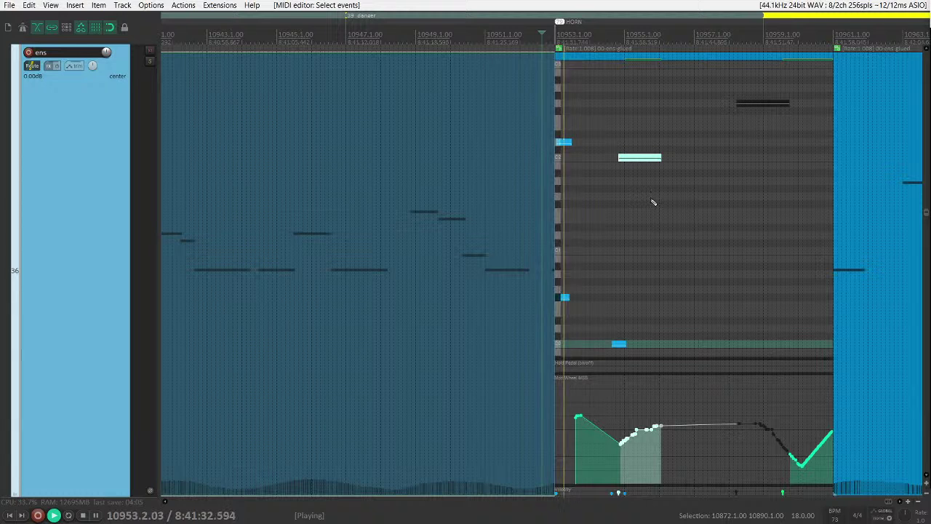
pyautogui.press('Delete')
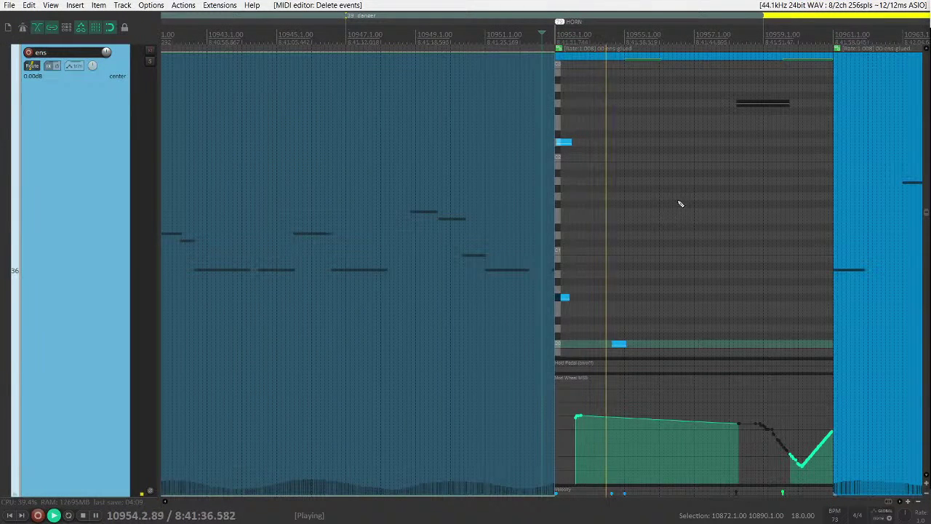
pyautogui.scroll(1, 677, 201)
pyautogui.scroll(3, 679, 211)
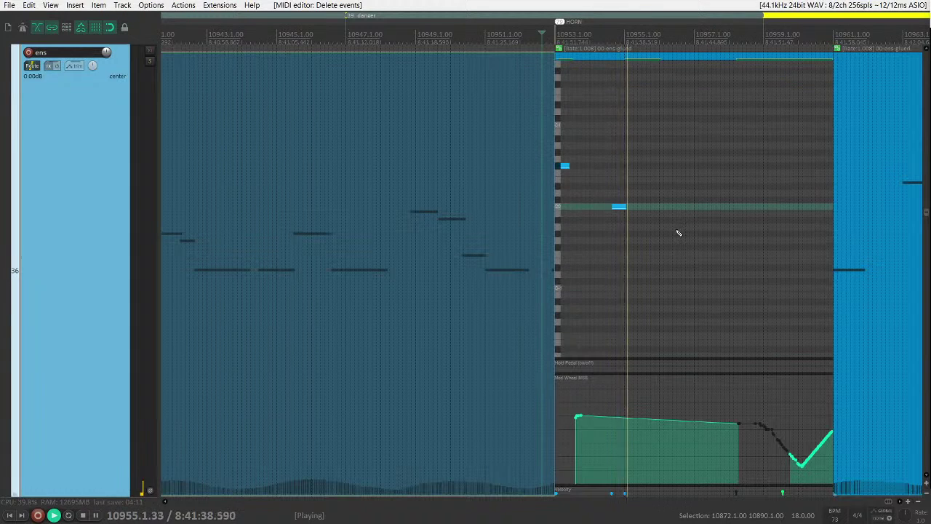
pyautogui.scroll(2, 713, 264)
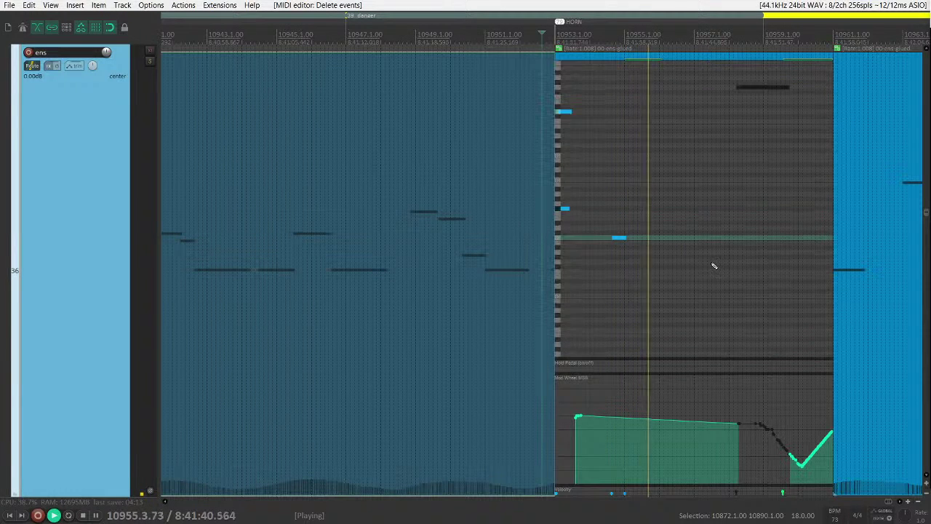
pyautogui.scroll(-1, 715, 266)
pyautogui.scroll(2, 717, 267)
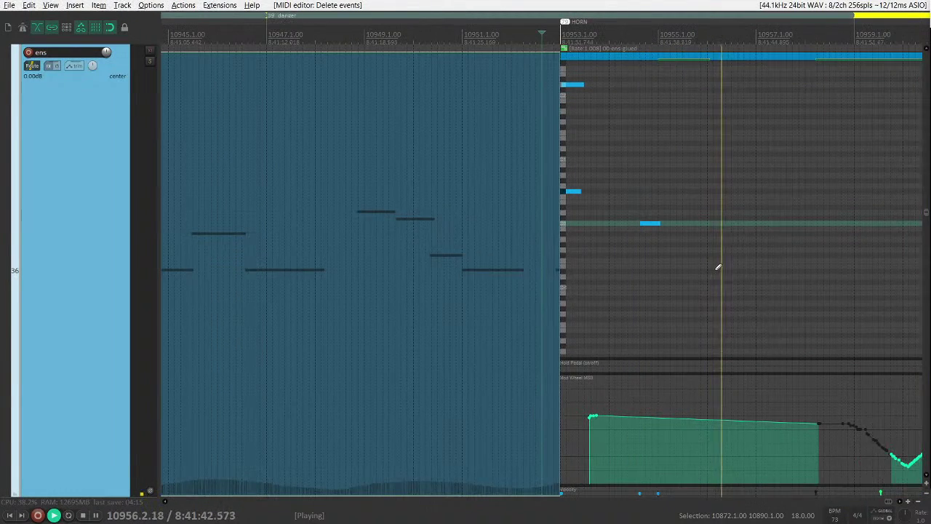
pyautogui.hscroll(2, 655, 240)
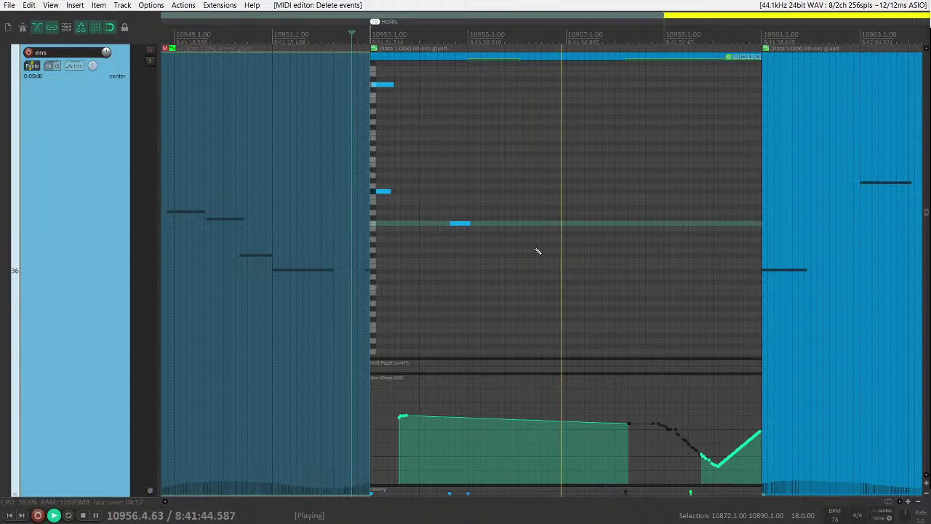
pyautogui.scroll(1, 535, 247)
pyautogui.scroll(7, 531, 243)
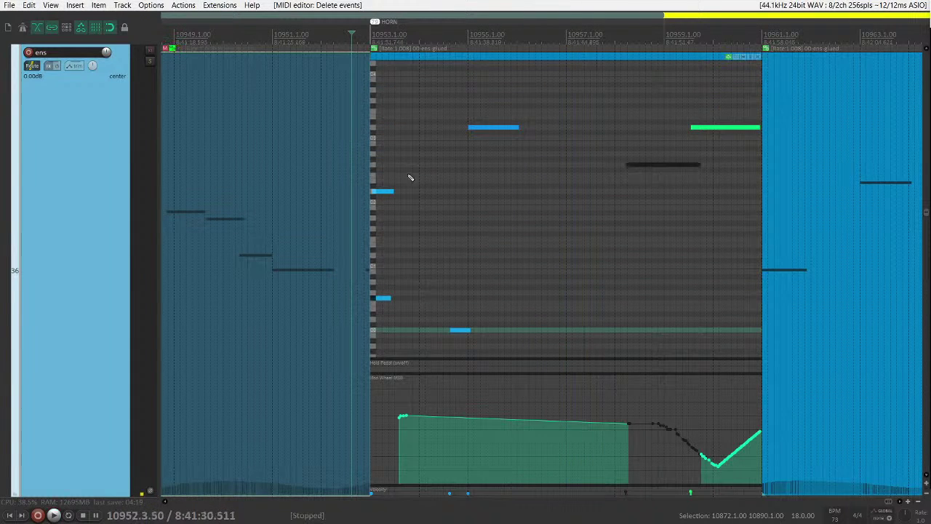
# - Lower the velocity of the high ens note at bar 10955 and redraw the mod wheel from bar 10953 as a gentle swell
pyautogui.press('space')
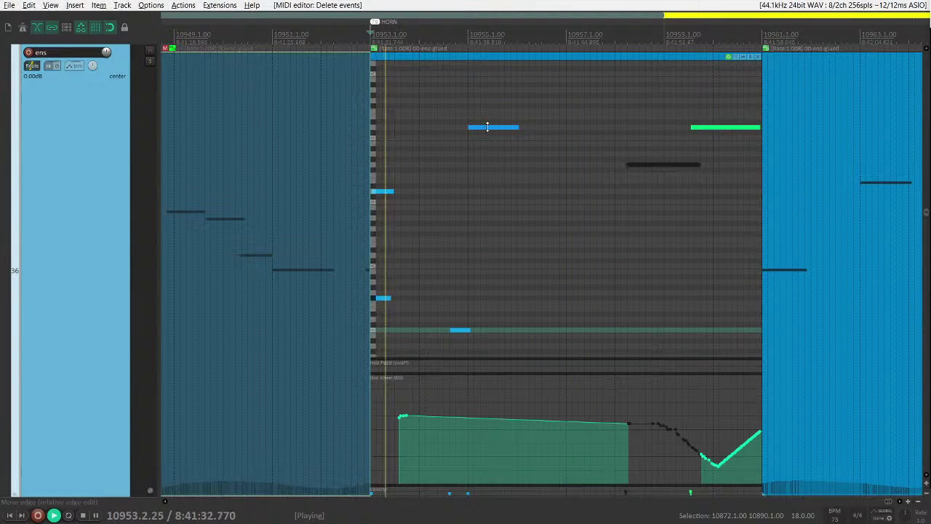
pyautogui.click(493, 128)
pyautogui.press('space')
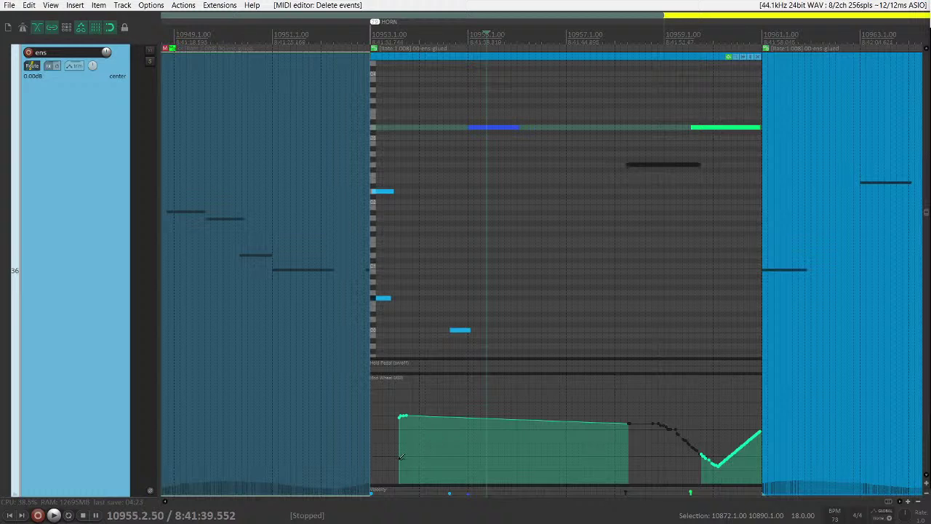
pyautogui.moveTo(371, 456); pyautogui.dragTo(443, 452)
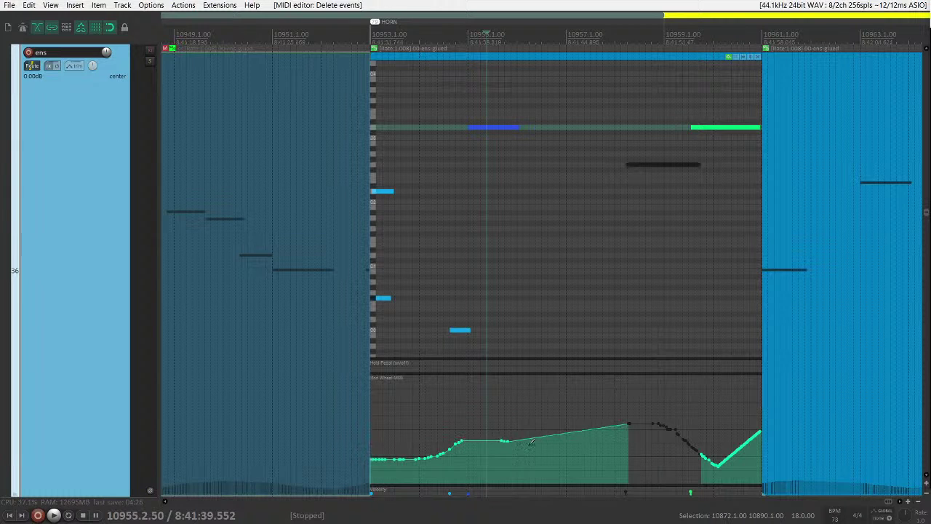
pyautogui.moveTo(531, 441); pyautogui.dragTo(638, 451)
# - During playback, extend the high note from bar 10955 to bar 10957 and draw a deeper mod wheel fall after its peak
pyautogui.click(432, 347)
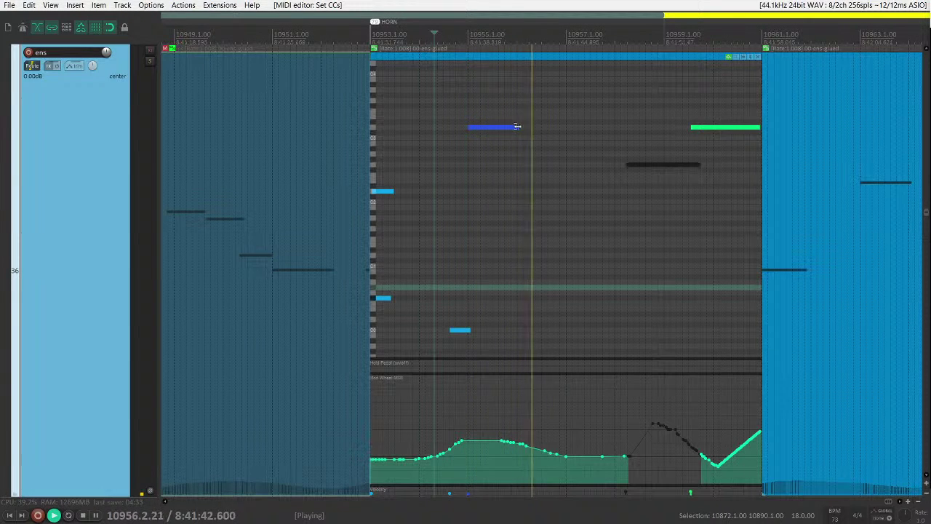
pyautogui.moveTo(516, 126); pyautogui.dragTo(568, 127)
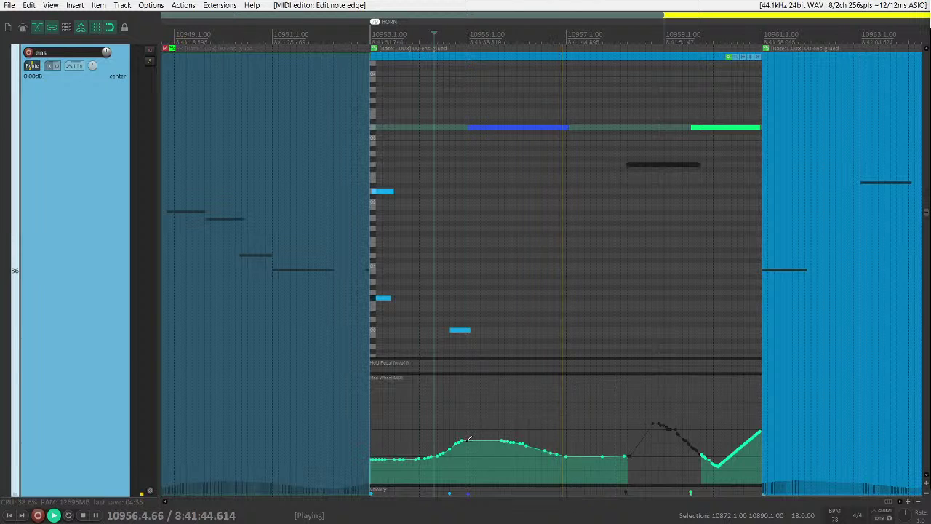
pyautogui.moveTo(472, 440); pyautogui.dragTo(624, 469)
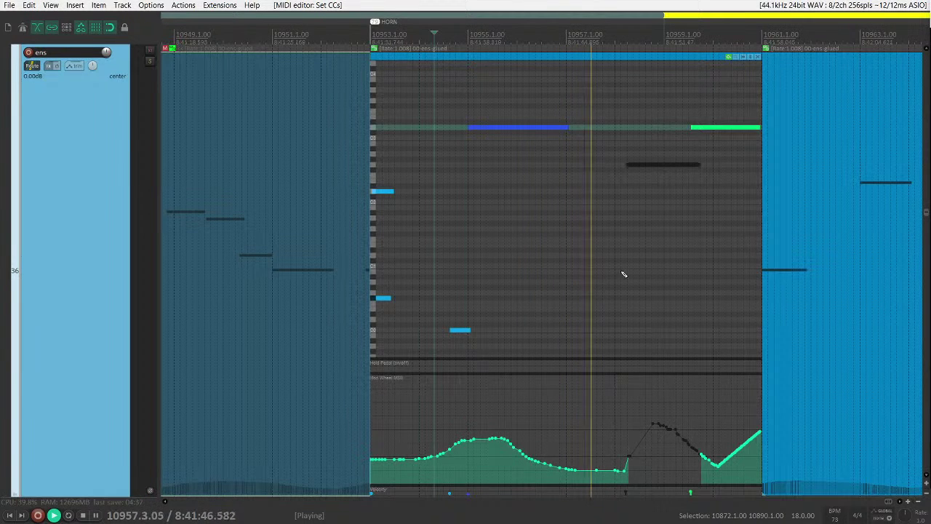
# - Trim the ens item at the HORN marker to end at bar 10957 and place a copy of it at bar 10957
pyautogui.scroll(-4, 601, 181)
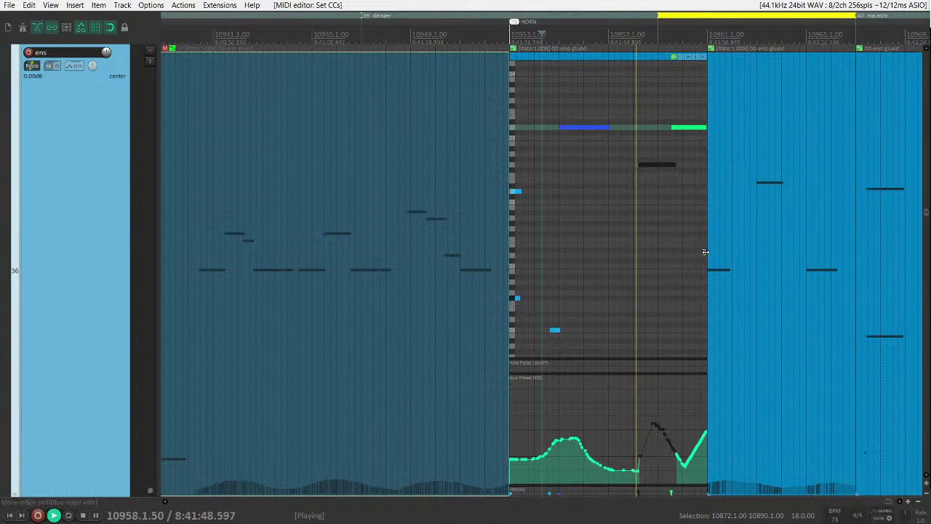
pyautogui.moveTo(706, 256); pyautogui.dragTo(608, 260)
pyautogui.press('space')
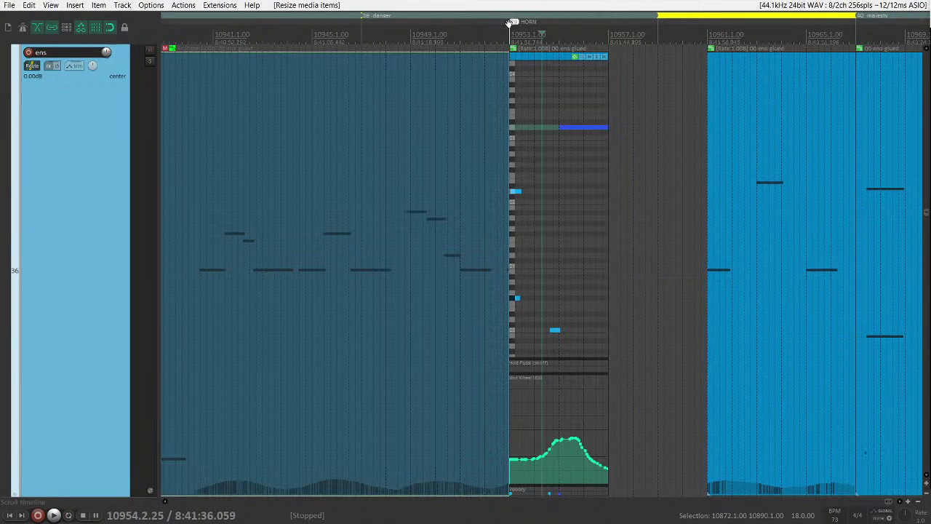
pyautogui.moveTo(532, 57); pyautogui.dragTo(635, 58)
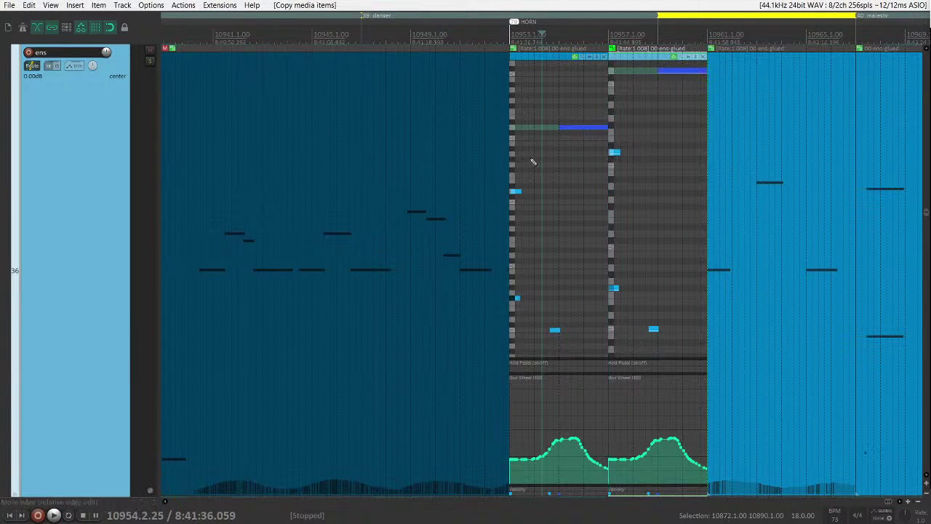
# - Replay from bar 10953 and redraw the first item's mod wheel curve with a higher peak just after bar 10955
pyautogui.click(506, 157)
pyautogui.press('space')
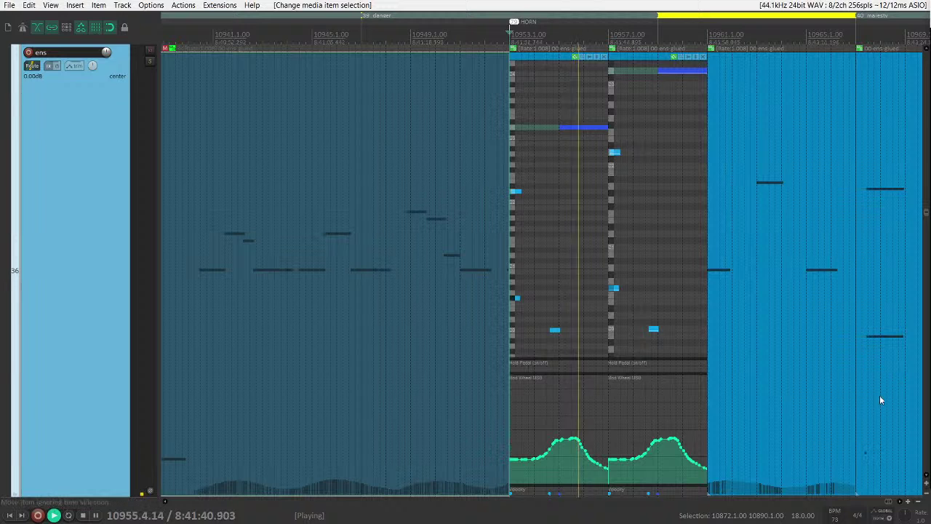
pyautogui.moveTo(562, 436)
pyautogui.mouseDown()
pyautogui.moveTo(582, 419)
pyautogui.moveTo(608, 459)
pyautogui.mouseUp()
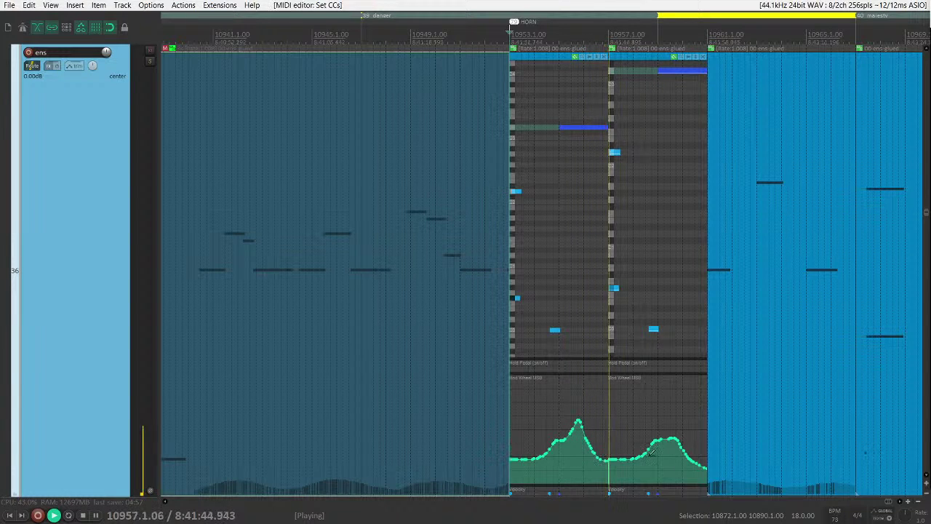
pyautogui.click(608, 467)
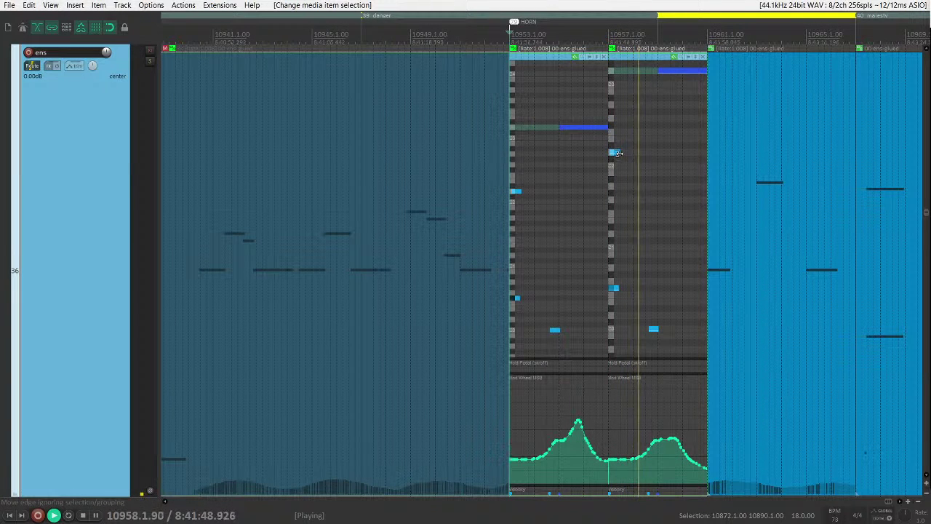
# - Lengthen the opening upper notes at bars 10953 and 10957, and raise and widen the second item's mod wheel swell
pyautogui.moveTo(615, 153); pyautogui.dragTo(625, 153)
pyautogui.moveTo(523, 194); pyautogui.dragTo(529, 193)
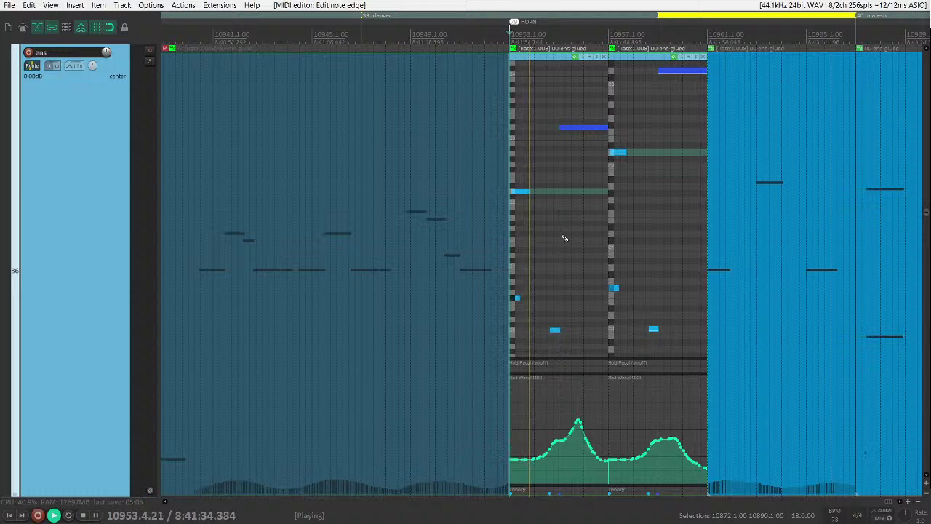
pyautogui.click(625, 152)
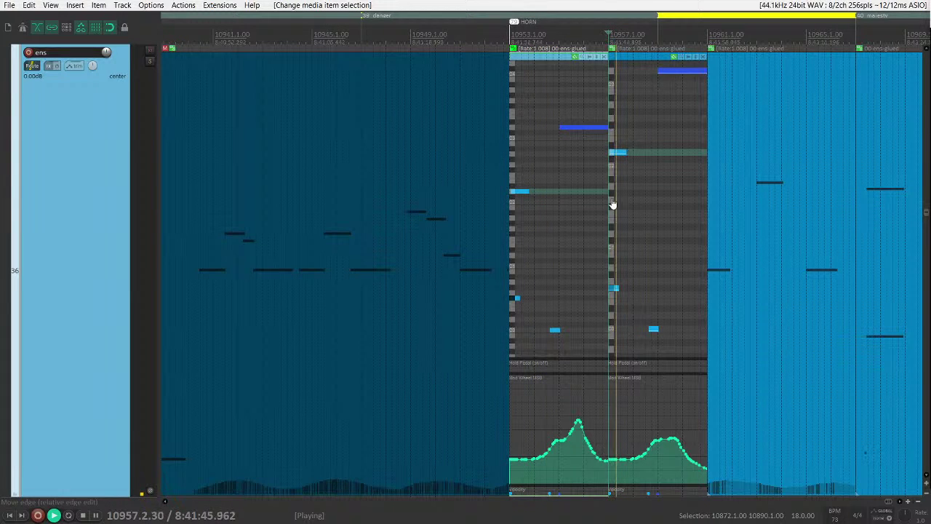
pyautogui.click(631, 152)
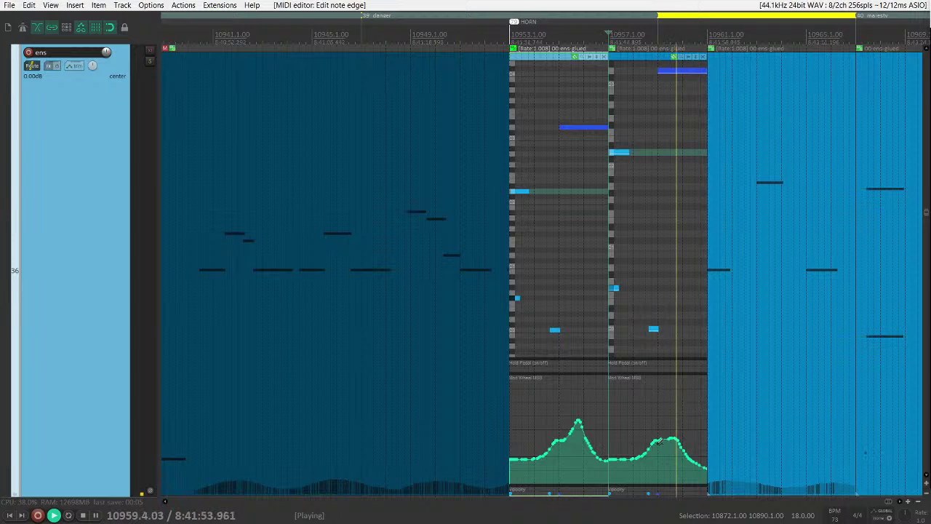
pyautogui.moveTo(659, 441)
pyautogui.mouseDown()
pyautogui.moveTo(686, 424)
pyautogui.moveTo(708, 440)
pyautogui.mouseUp()
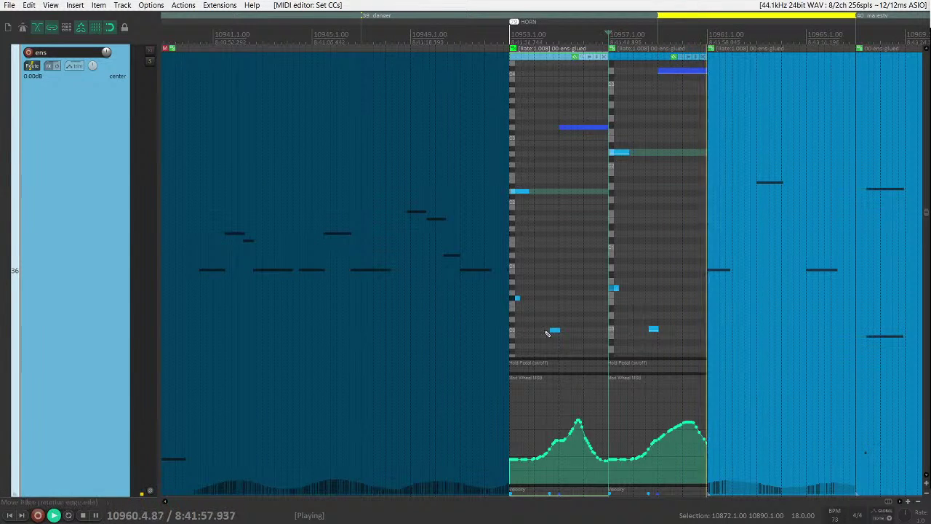
# - Delete the old ens item spanning bars 10961 to 10967 and copy the reworked bar 10957 item to bar 10961
pyautogui.scroll(-2, 547, 333)
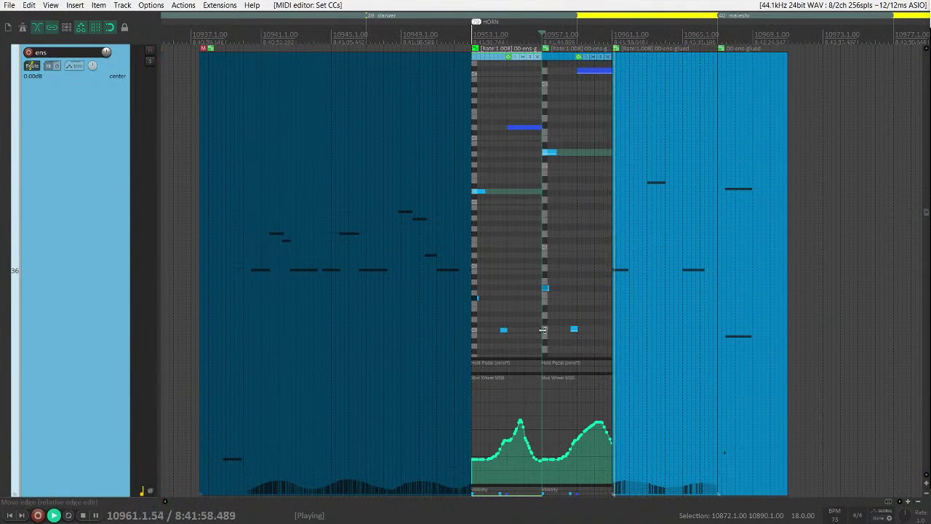
pyautogui.click(638, 104)
pyautogui.press('Delete')
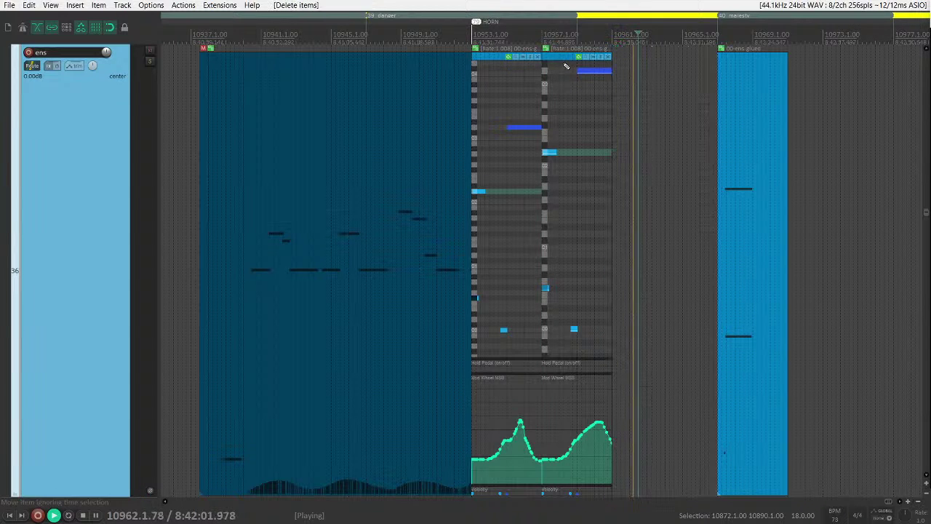
pyautogui.moveTo(560, 61); pyautogui.dragTo(641, 62)
pyautogui.click(734, 68)
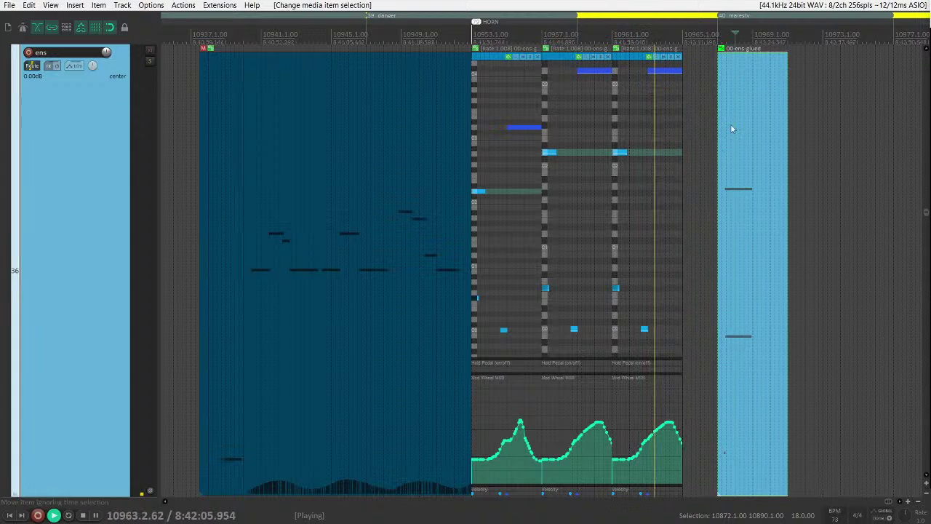
# - Copy the bar 10961 ens item to bar 10965 and trim the copy to end where the majesty region begins
pyautogui.scroll(2, 712, 122)
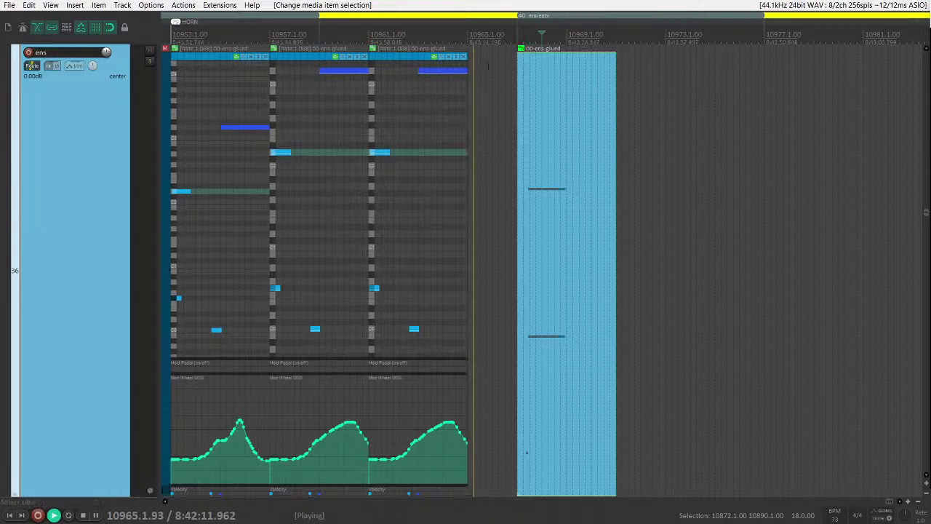
pyautogui.click(392, 70)
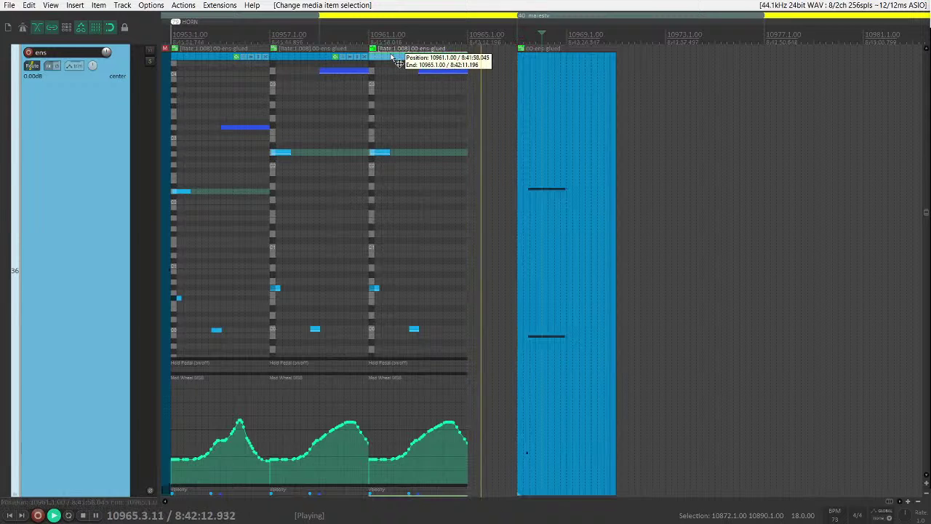
pyautogui.click(531, 114)
pyautogui.moveTo(395, 60); pyautogui.dragTo(513, 55)
pyautogui.moveTo(566, 100); pyautogui.dragTo(516, 44)
pyautogui.click(459, 105)
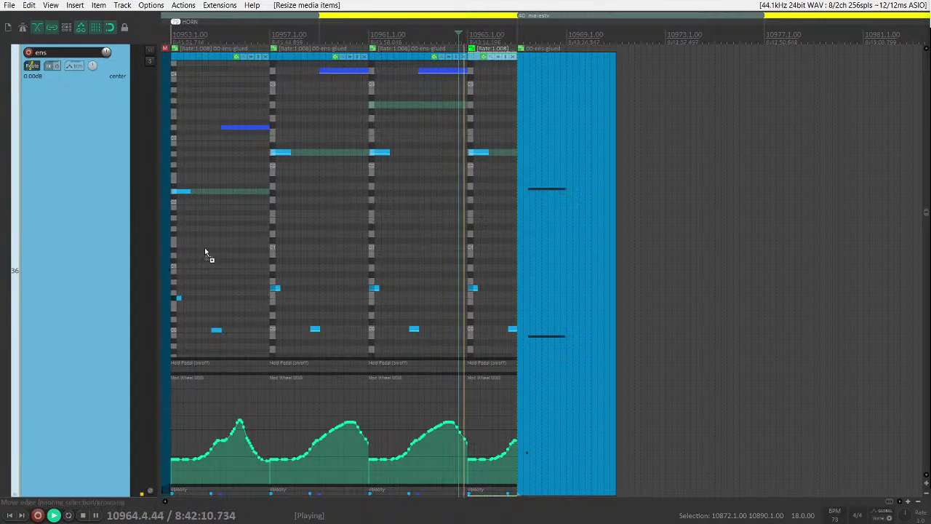
# - Review the strings, brass and winds tracks around the HORN marker and majesty region during playback
pyautogui.scroll(-2, 218, 249)
pyautogui.scroll(-2, 388, 282)
pyautogui.scroll(-5, 517, 278)
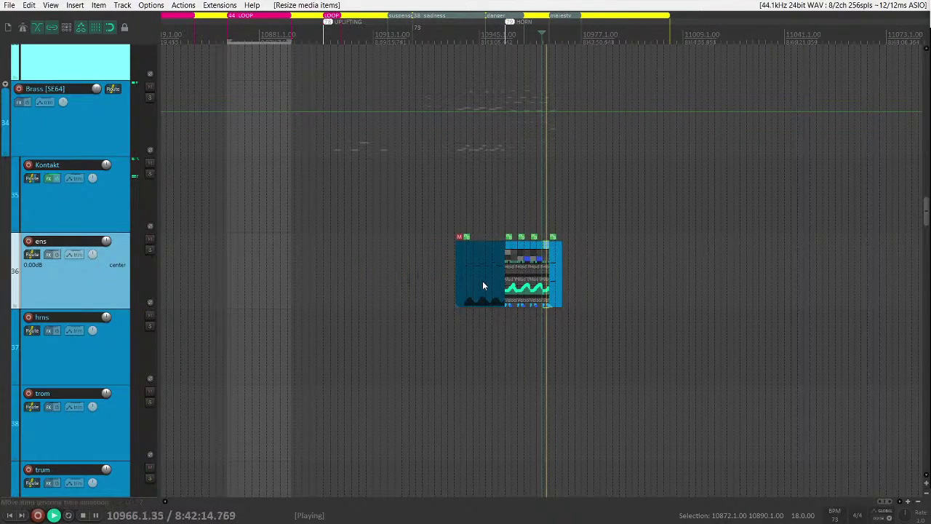
pyautogui.scroll(-3, 481, 280)
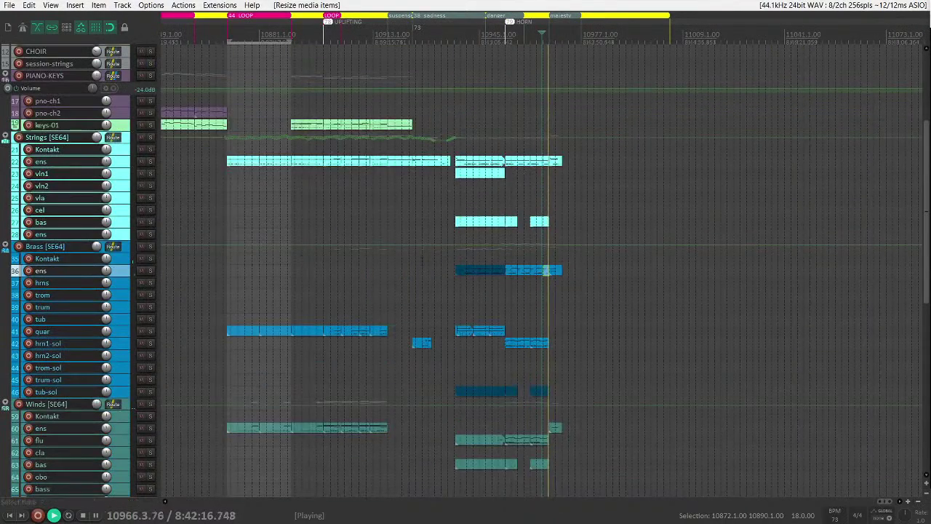
pyautogui.scroll(2, 452, 263)
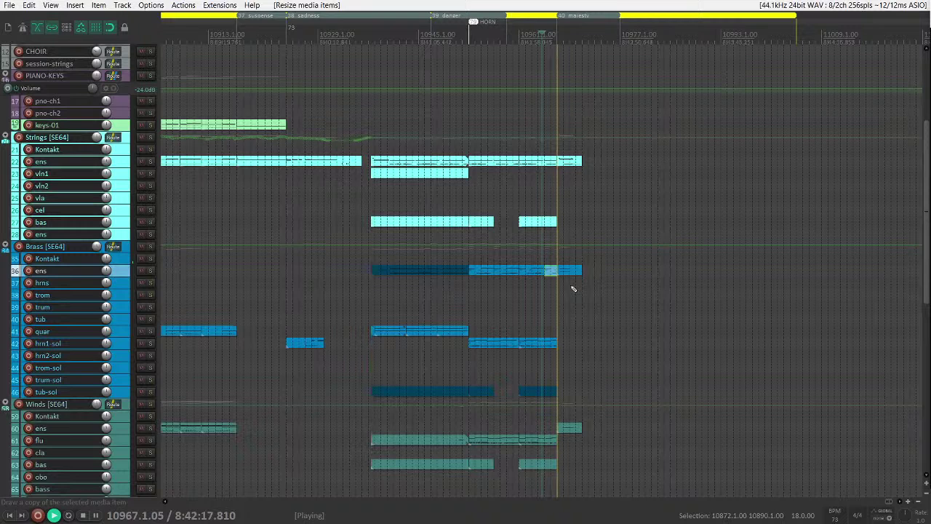
# - Stop playback and show the volume envelope of the Perc [SE64] folder track in an enlarged lane
pyautogui.scroll(2, 575, 282)
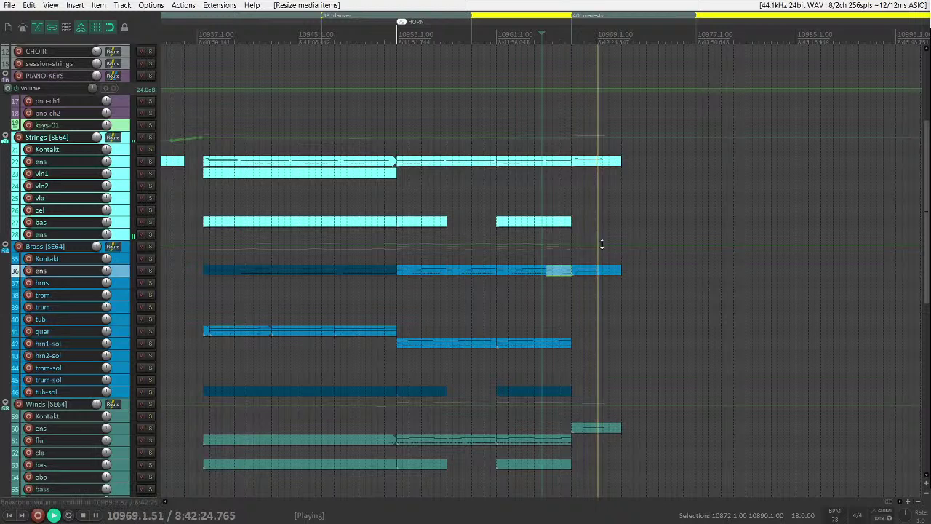
pyautogui.scroll(-8, 603, 300)
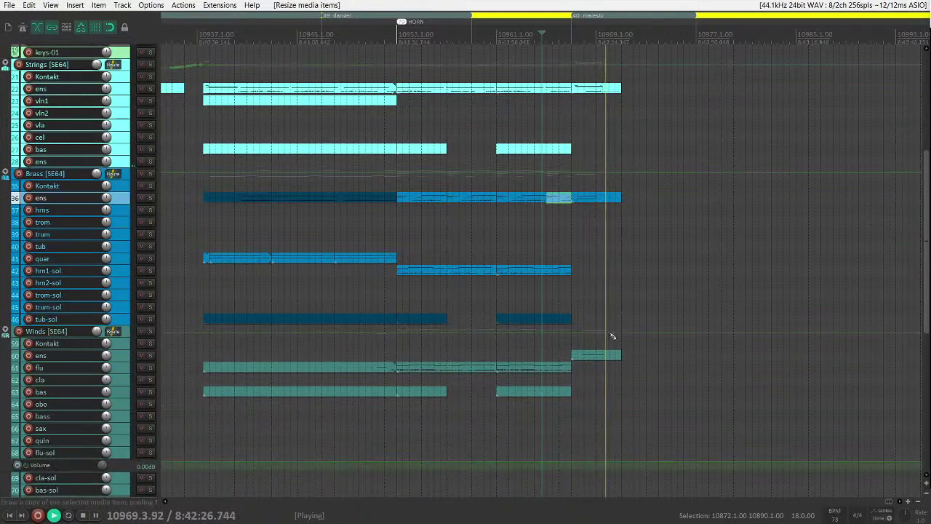
pyautogui.press('space')
pyautogui.click(602, 310)
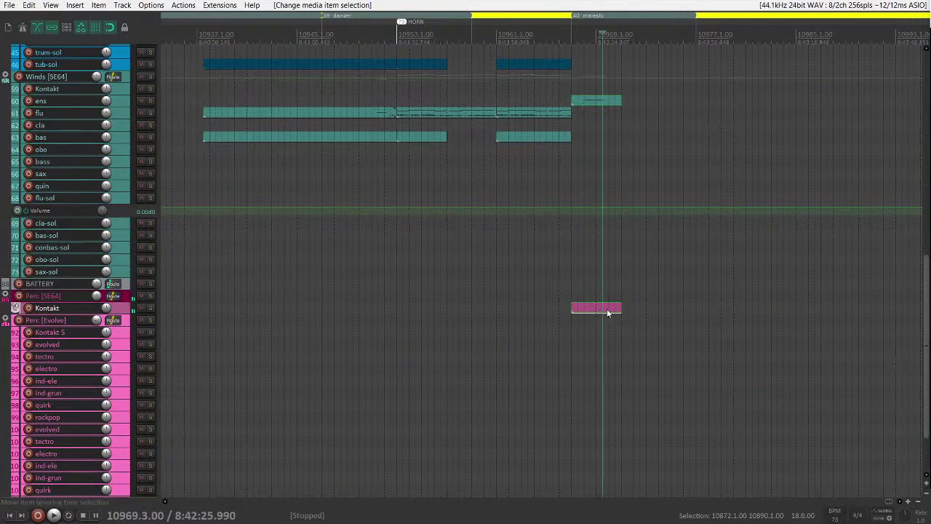
pyautogui.hotkey('shift', '`')
pyautogui.scroll(-3, 8, 327)
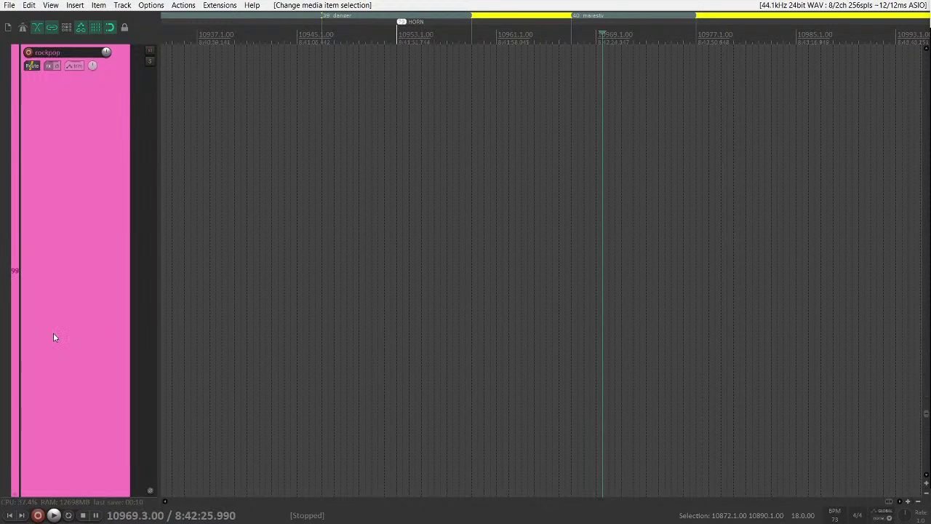
pyautogui.scroll(-5, 61, 328)
pyautogui.click(75, 306)
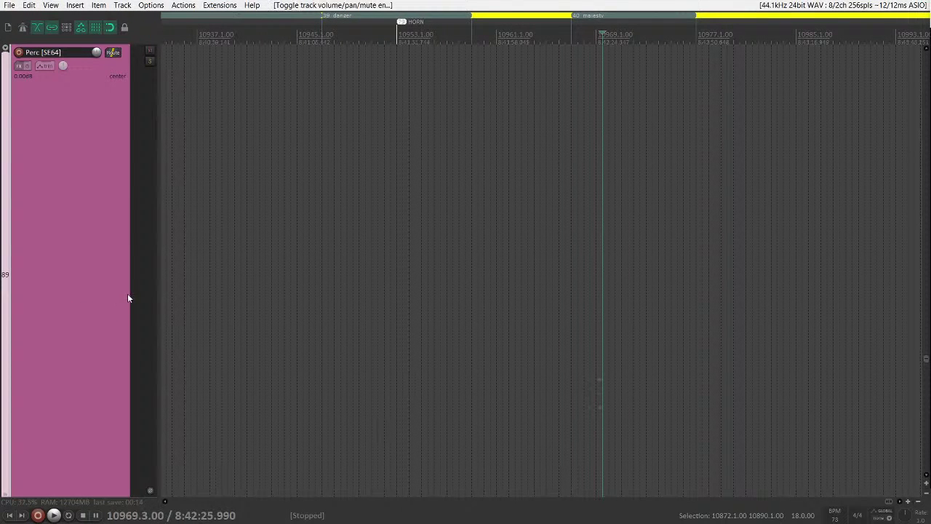
pyautogui.press('`')
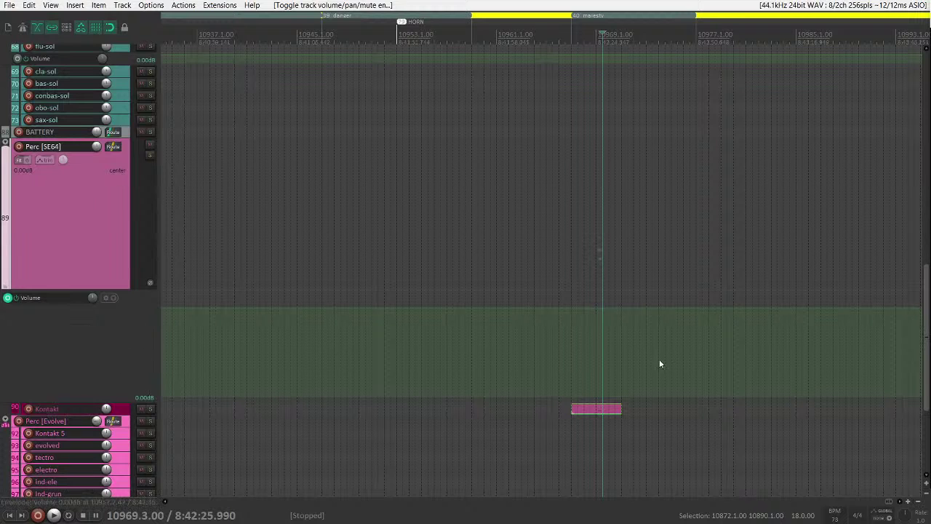
# - Set the time selection to the percussion Kontakt item at bar 10967, lower the Perc [SE64] volume there to -18.2 dB, and audition it
pyautogui.click(584, 409)
pyautogui.hotkey('ctrl', 'shift', 'l')
pyautogui.moveTo(589, 309); pyautogui.dragTo(589, 354)
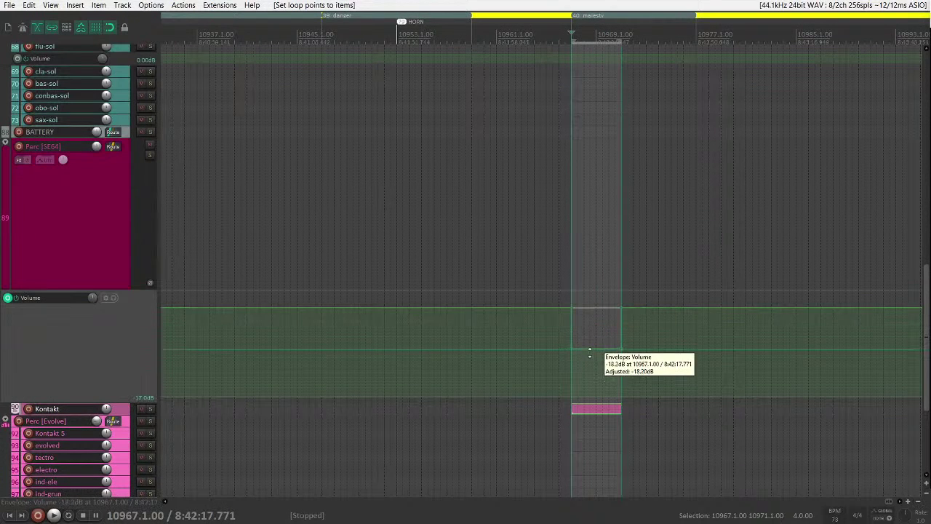
pyautogui.press('space')
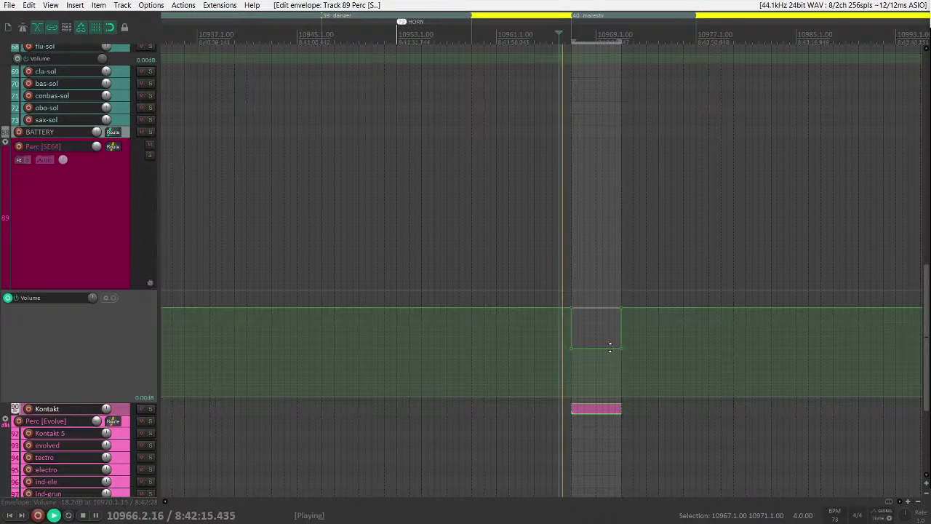
pyautogui.scroll(2, 629, 348)
pyautogui.scroll(-4, 378, 364)
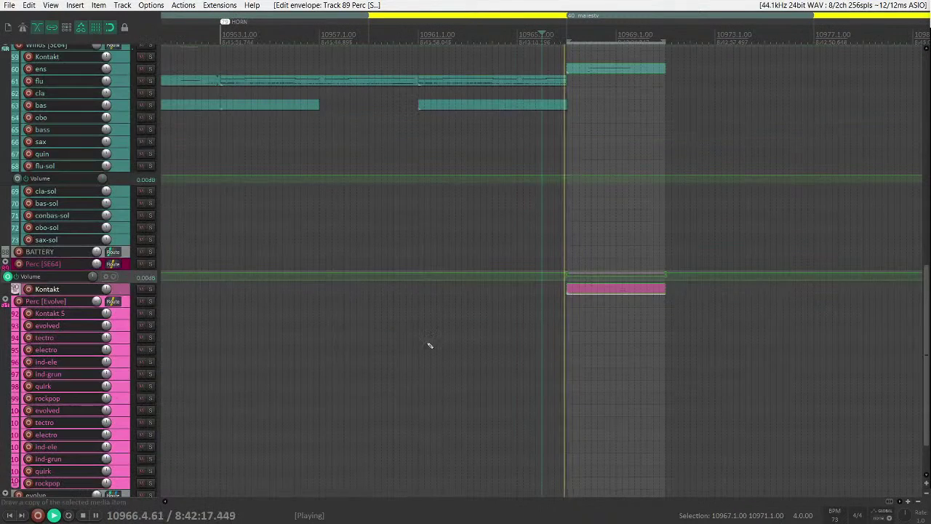
pyautogui.click(610, 260)
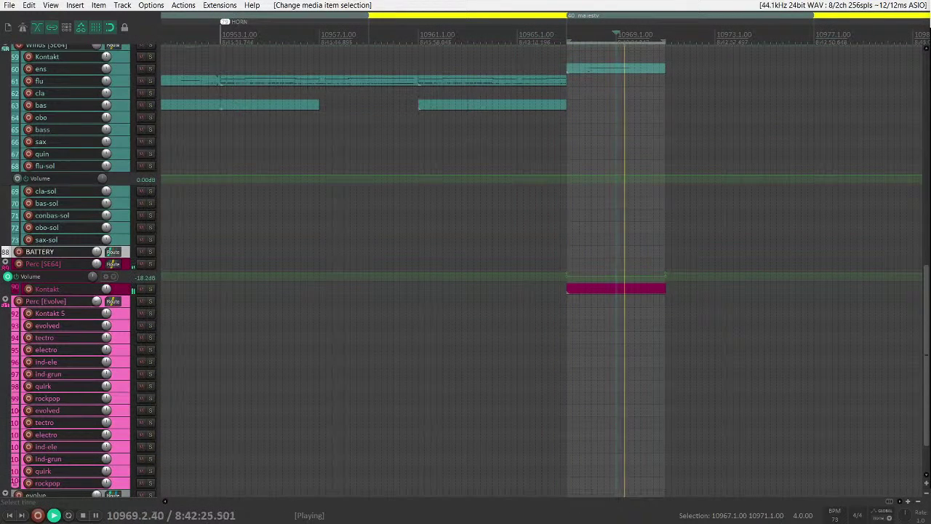
pyautogui.press('space')
# - Play from the start of the EP 11 region at bar 10705 and look over the orchestral tracks there
pyautogui.scroll(-6, 578, 189)
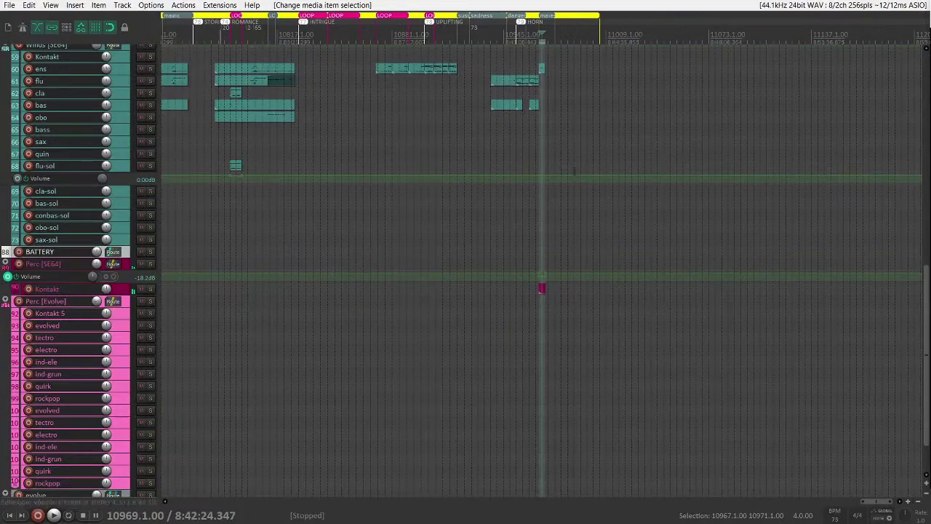
pyautogui.scroll(-3, 301, 258)
pyautogui.click(367, 190)
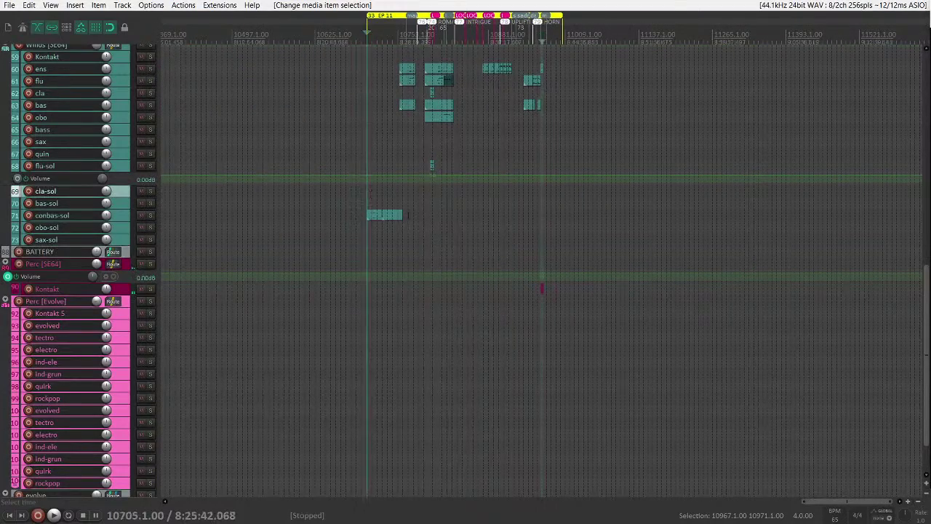
pyautogui.scroll(3, 368, 190)
pyautogui.scroll(6, 663, 285)
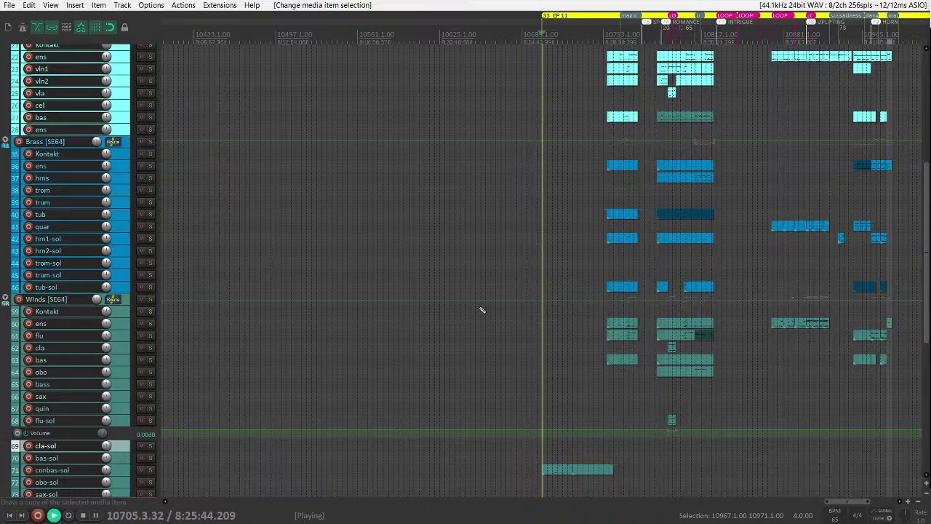
pyautogui.scroll(2, 482, 310)
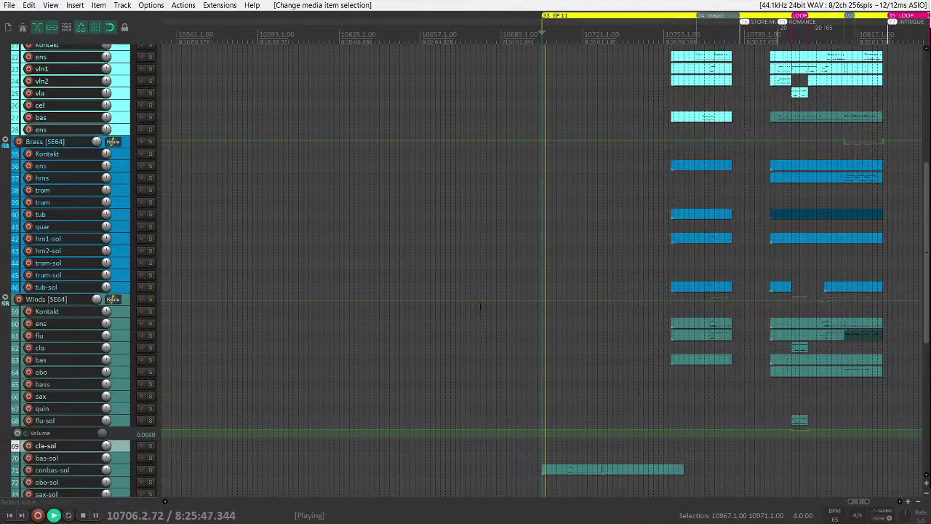
pyautogui.hscroll(3, 498, 119)
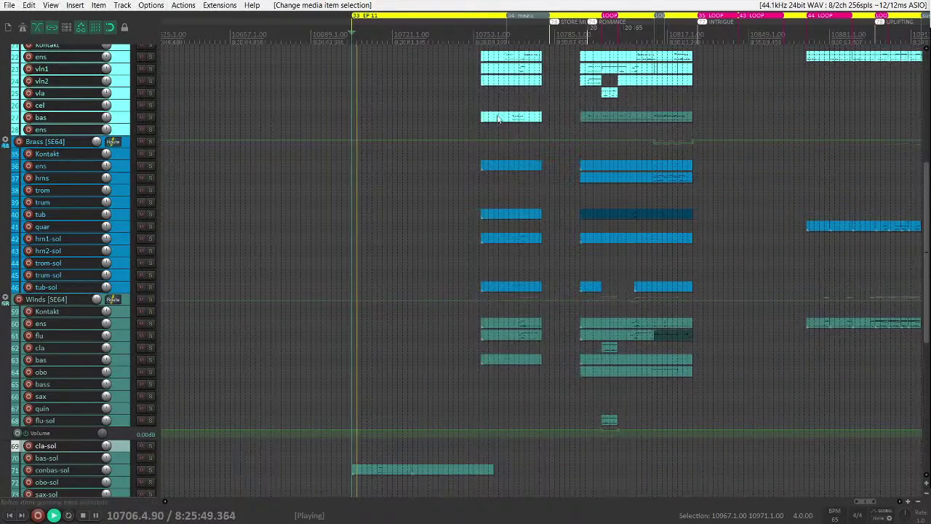
pyautogui.scroll(2, 491, 200)
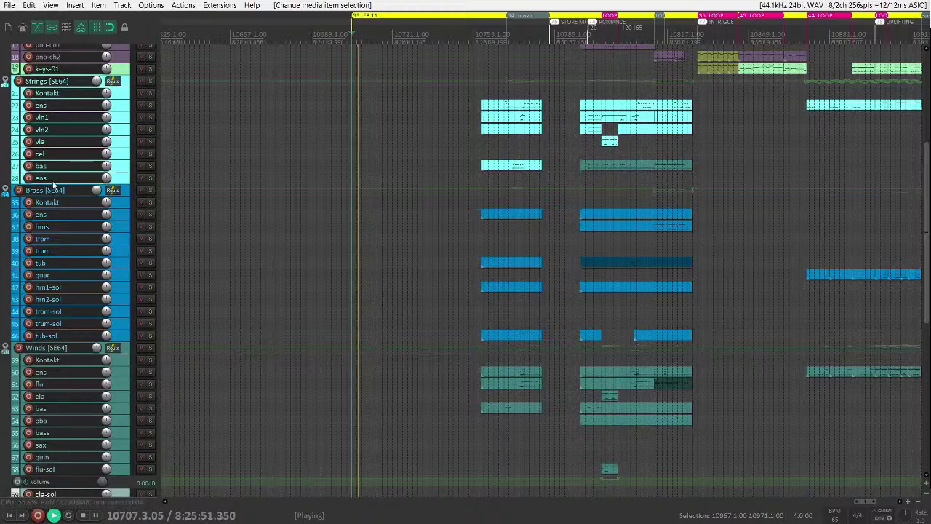
# - Hide the volume envelopes on all strings, brass and winds tracks
pyautogui.hotkey('ctrl', 'a')
pyautogui.press('v')
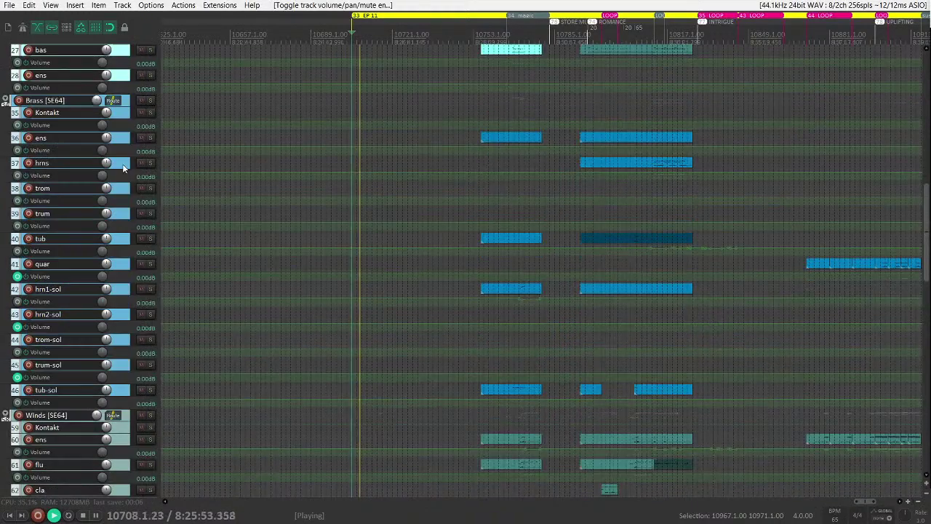
pyautogui.press('v')
pyautogui.click(126, 190)
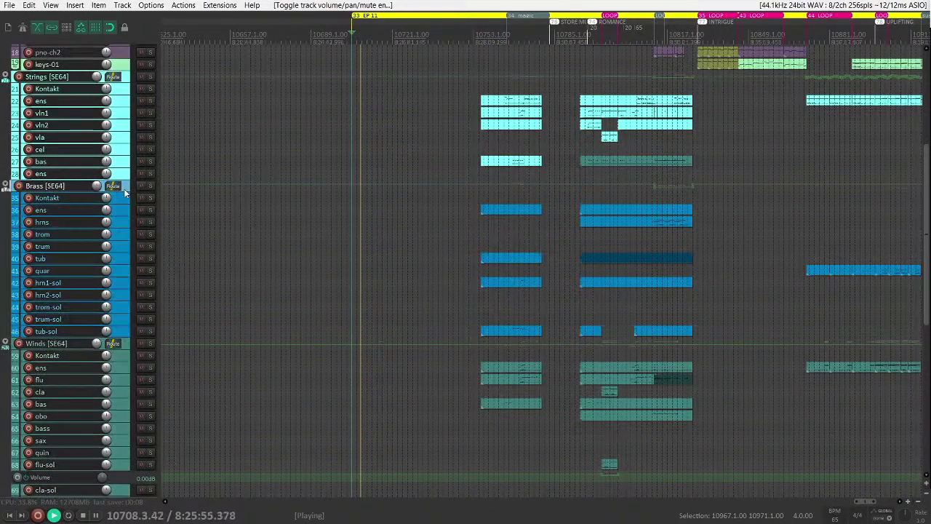
pyautogui.hotkey('ctrl', 'a')
pyautogui.click(124, 343)
pyautogui.hotkey('ctrl', 'a')
pyautogui.press('v')
pyautogui.press('v')
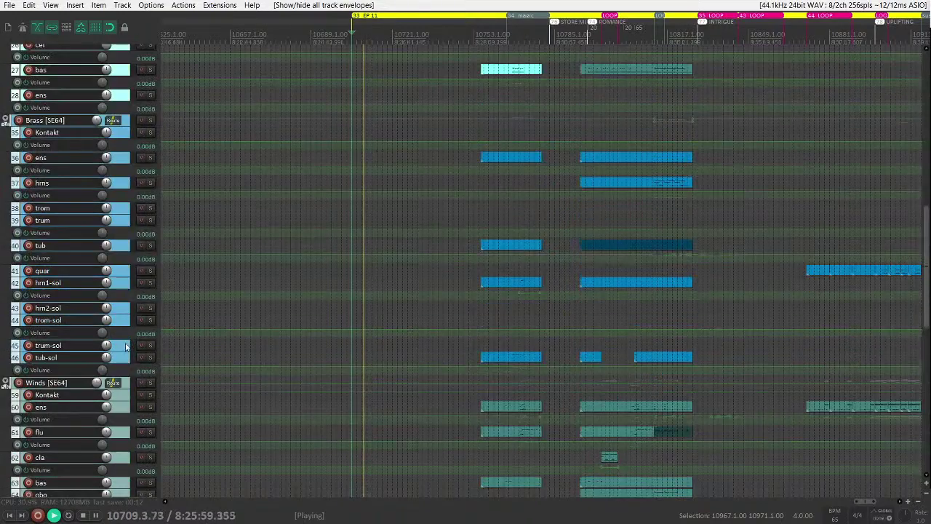
# - Examine the tracks at the beginning of the EP 11 region and restart playback from bar 10715
pyautogui.scroll(4, 536, 242)
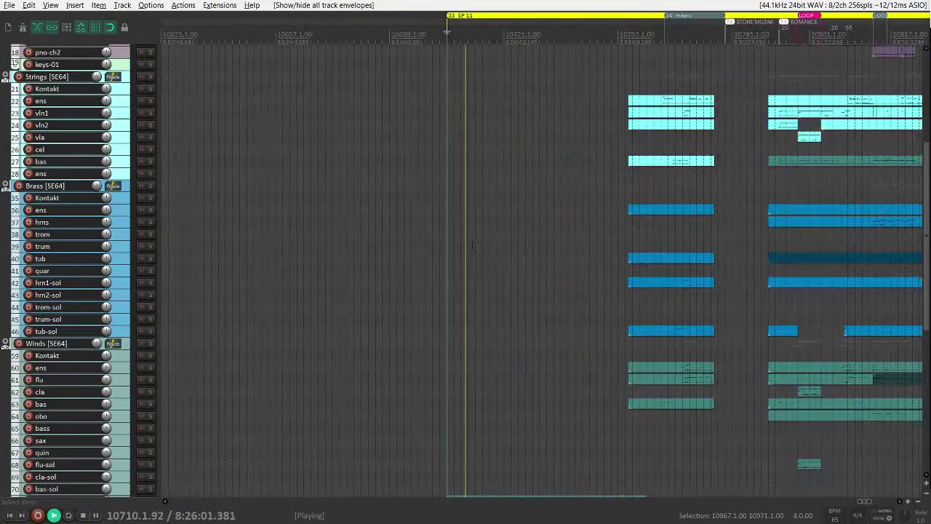
pyautogui.hscroll(5, 339, 248)
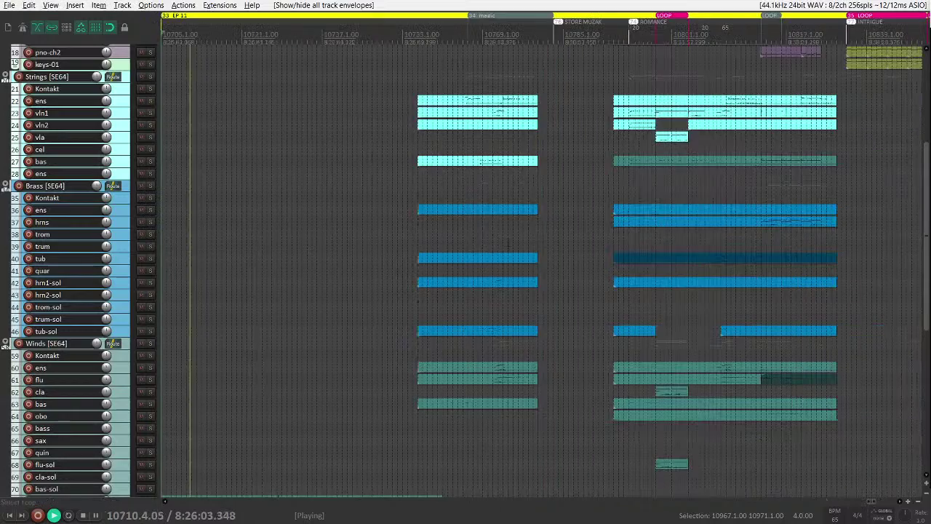
pyautogui.scroll(-3, 312, 320)
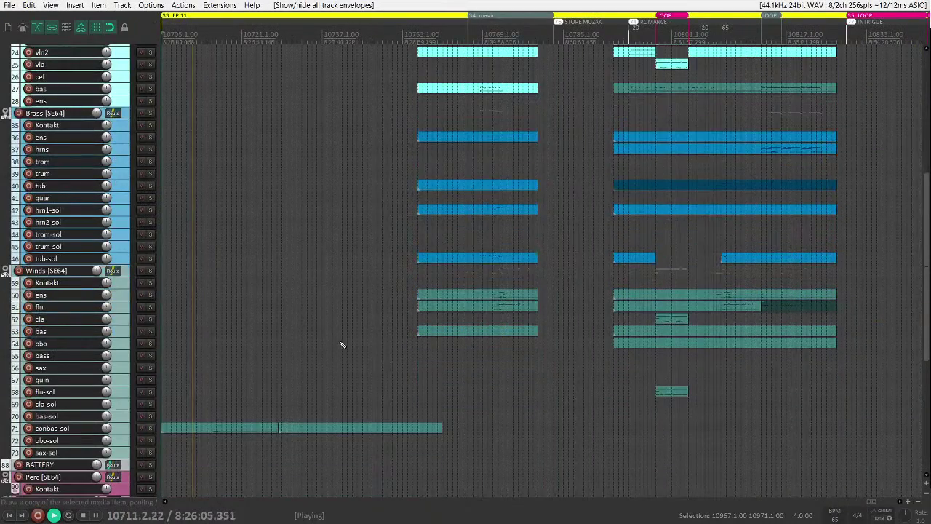
pyautogui.scroll(-2, 342, 345)
pyautogui.hscroll(2, 437, 364)
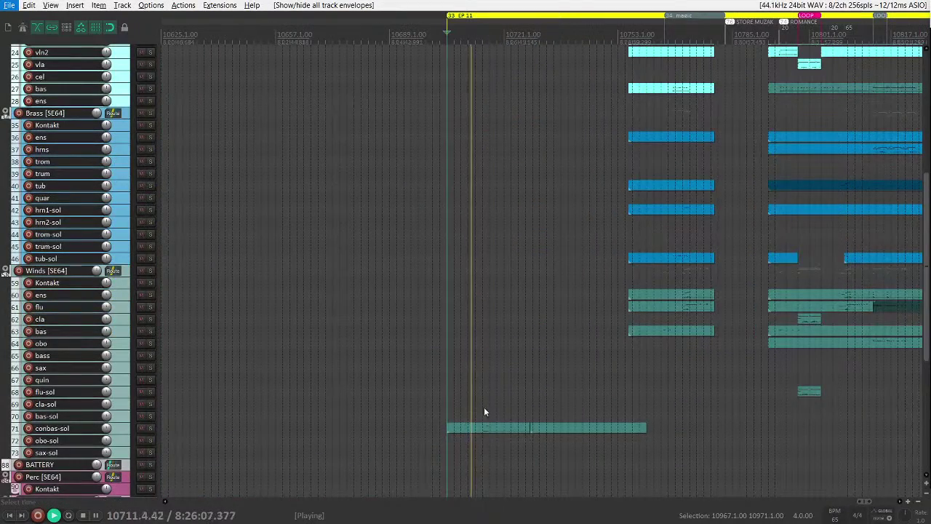
pyautogui.click(484, 406)
pyautogui.press('space')
pyautogui.hscroll(3, 527, 382)
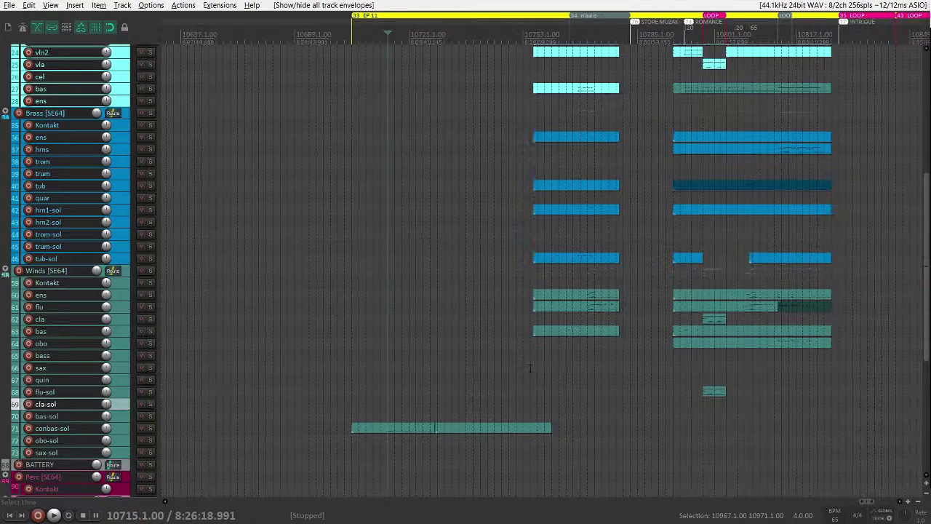
pyautogui.scroll(2, 456, 347)
pyautogui.press('space')
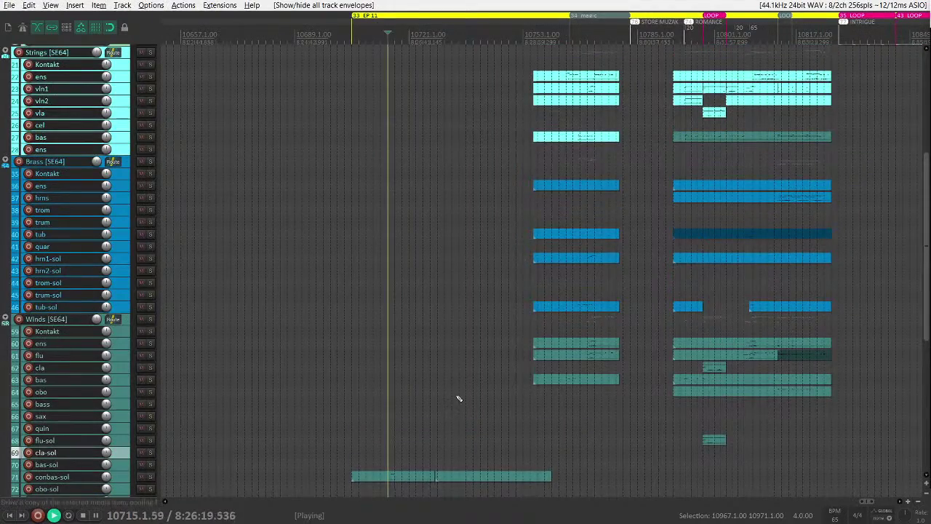
# - Delete the two conbas-sol items at the beginning of the EP 11 region
pyautogui.scroll(10, 459, 398)
pyautogui.scroll(-13, 439, 389)
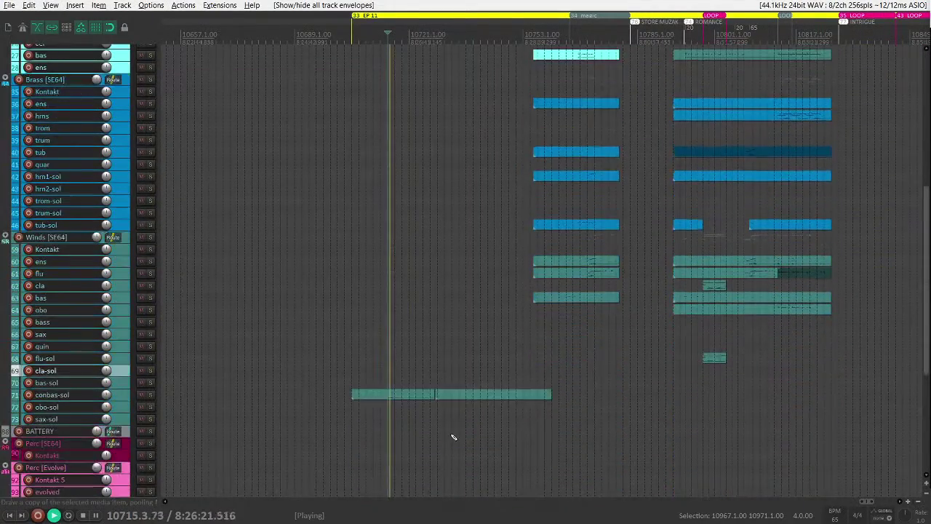
pyautogui.moveTo(452, 436); pyautogui.dragTo(473, 385)
pyautogui.press('Delete')
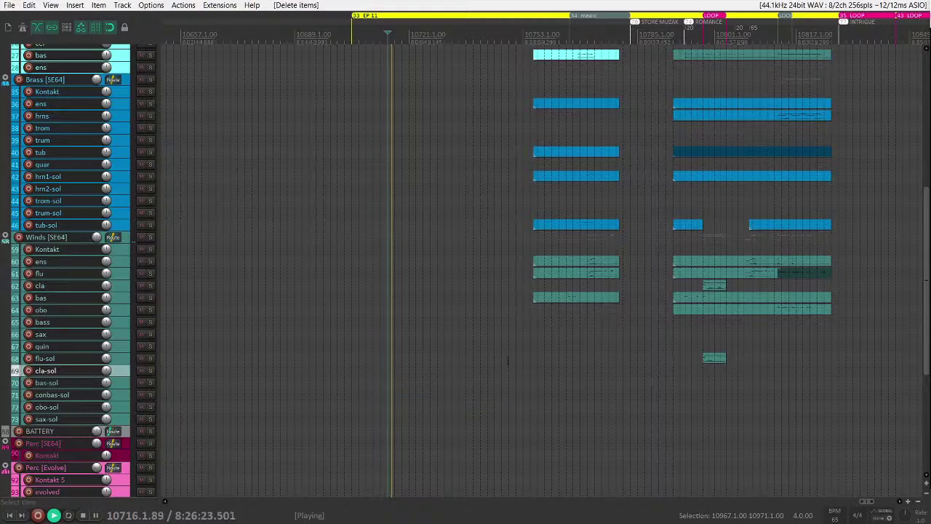
# - Review the piano, strings, brass and winds items after EP 11 and play from just before the magic region
pyautogui.hscroll(5, 485, 354)
pyautogui.scroll(6, 481, 356)
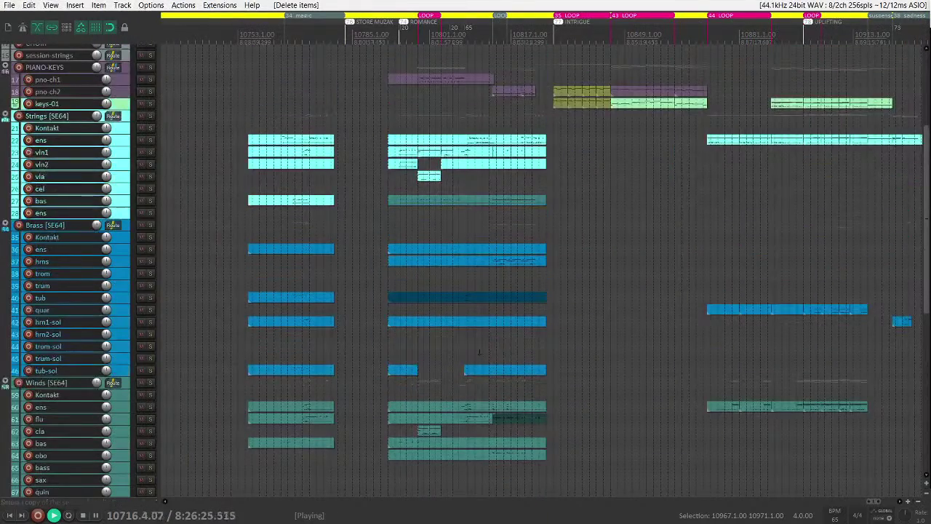
pyautogui.scroll(-2, 484, 305)
pyautogui.scroll(3, 587, 260)
pyautogui.hscroll(3, 585, 246)
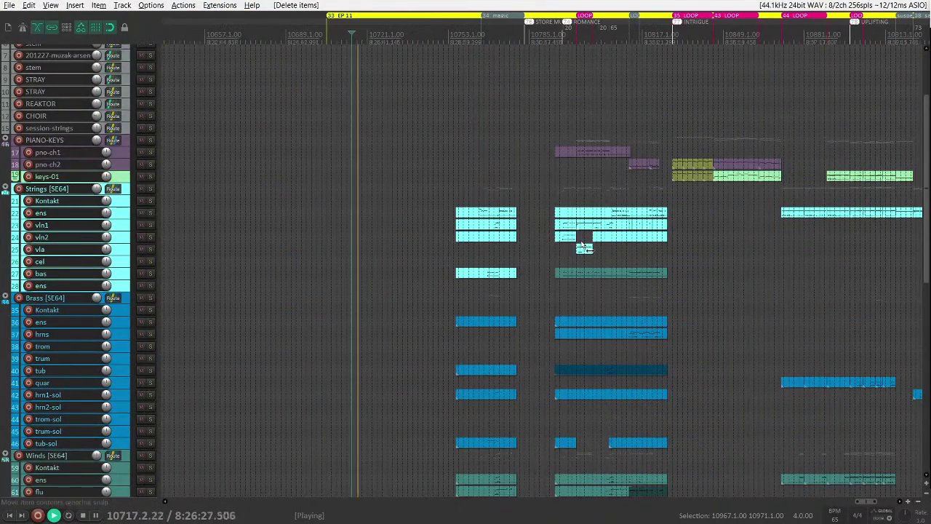
pyautogui.hscroll(2, 392, 248)
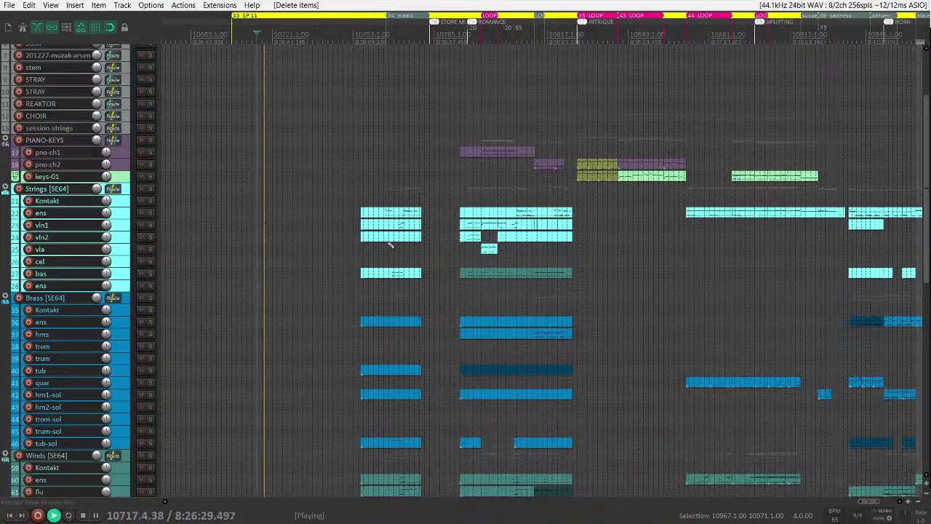
pyautogui.scroll(-1, 390, 244)
pyautogui.scroll(-1, 384, 204)
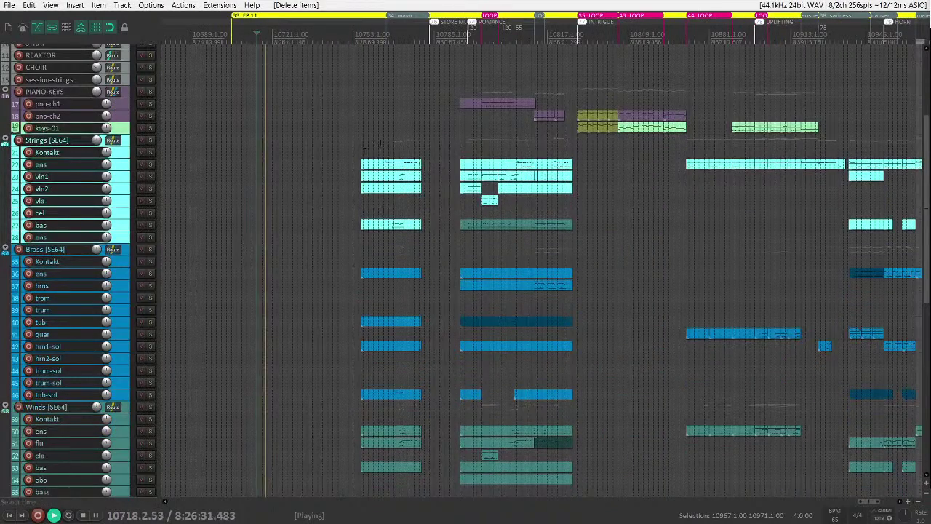
pyautogui.click(380, 142)
pyautogui.scroll(3, 409, 165)
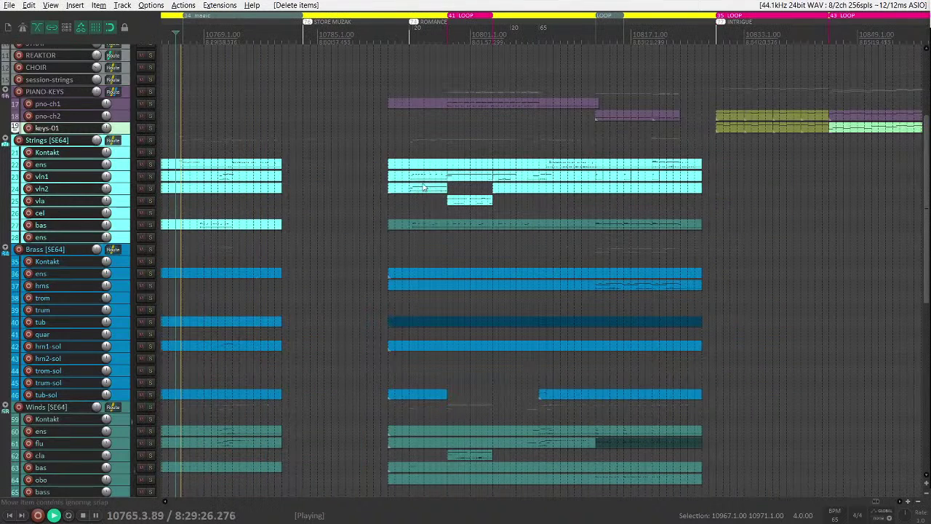
# - Set the time selection to bars 10795 to 10827 and glue the orchestral items in that range on each track
pyautogui.hscroll(2, 437, 174)
pyautogui.click(446, 167)
pyautogui.hotkey('ctrl', 'space')
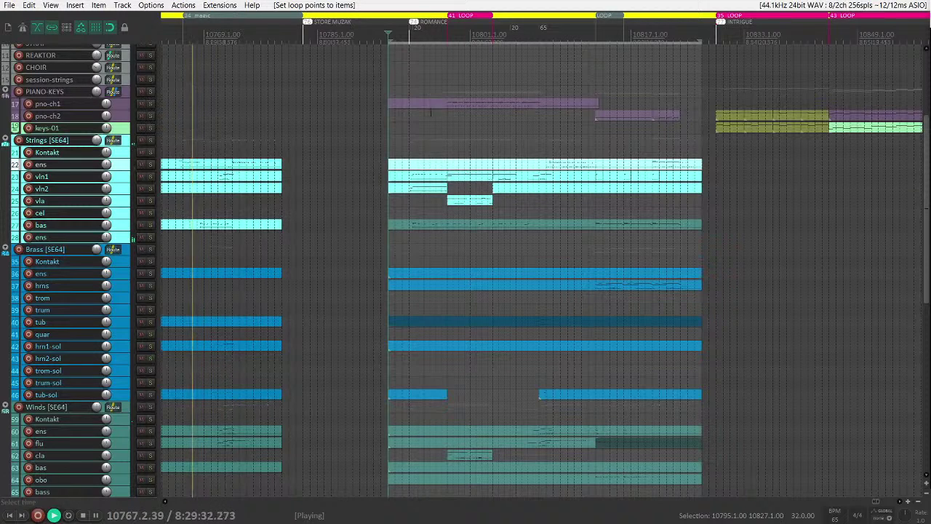
pyautogui.moveTo(399, 74); pyautogui.dragTo(695, 437)
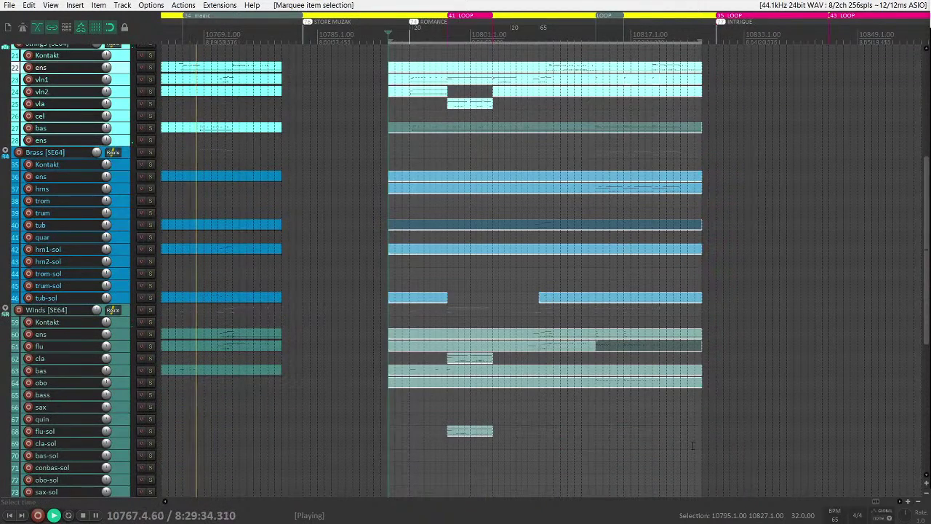
pyautogui.hotkey('ctrl', 'g')
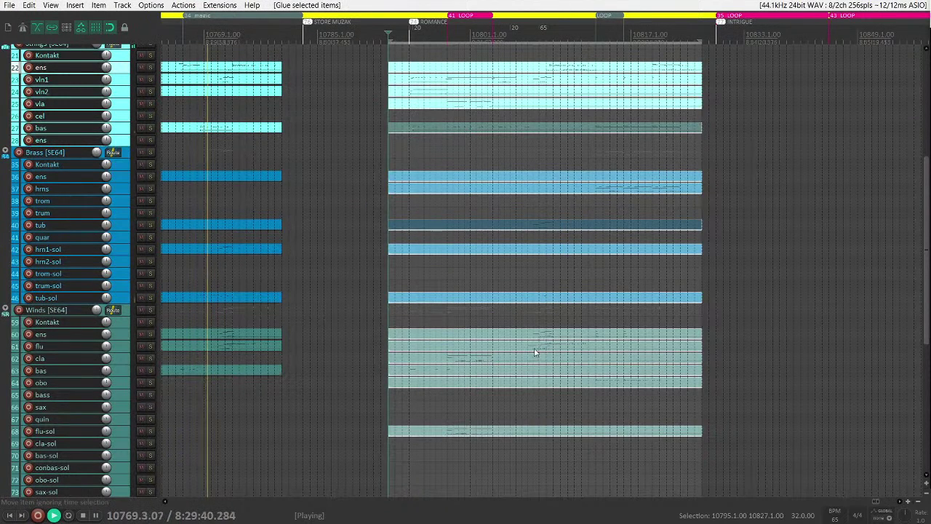
# - Group the glued orchestral items in bars 10795 to 10827 and select the grouped items around the magic region
pyautogui.scroll(-3, 518, 337)
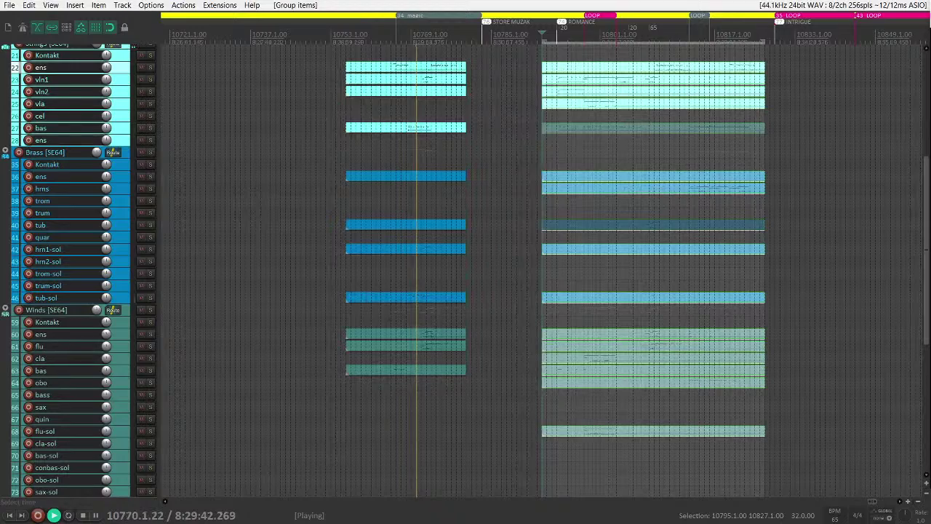
pyautogui.click(447, 371)
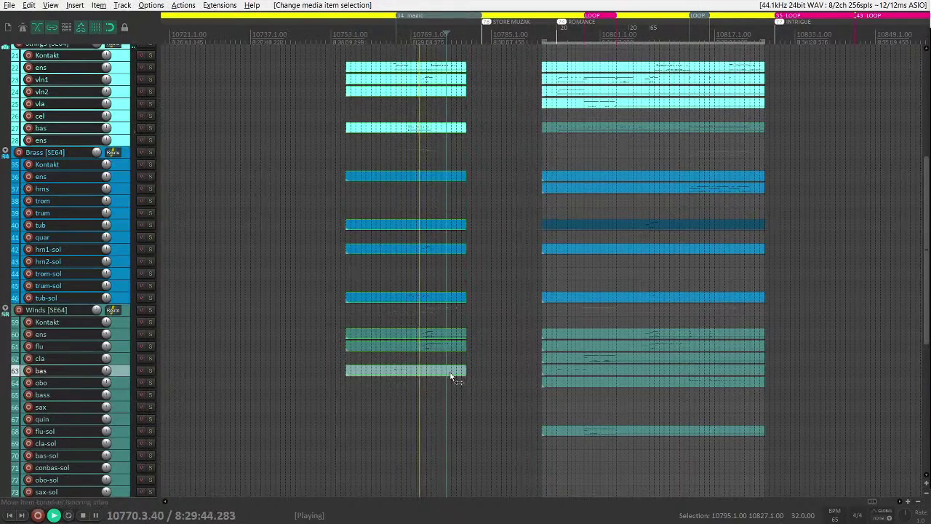
# - Spot-check playback of the ROMANCE section from its marker through the 41 LOOP region to just before the 65 BPM tempo change
pyautogui.scroll(3, 569, 385)
pyautogui.hscroll(2, 570, 386)
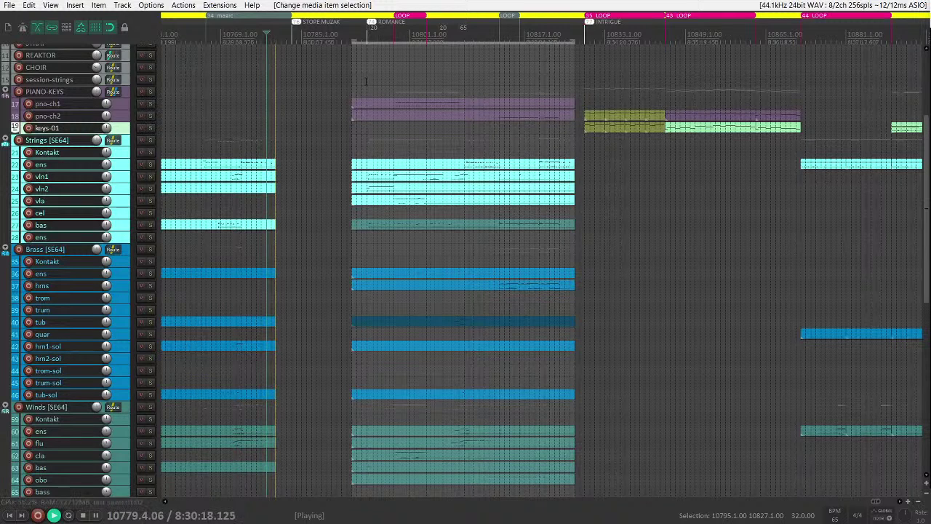
pyautogui.click(366, 81)
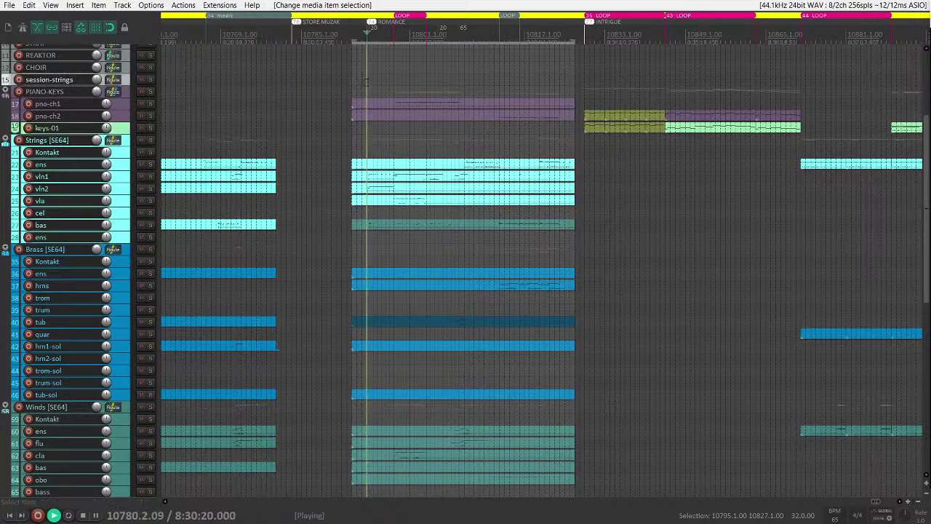
pyautogui.scroll(3, 356, 182)
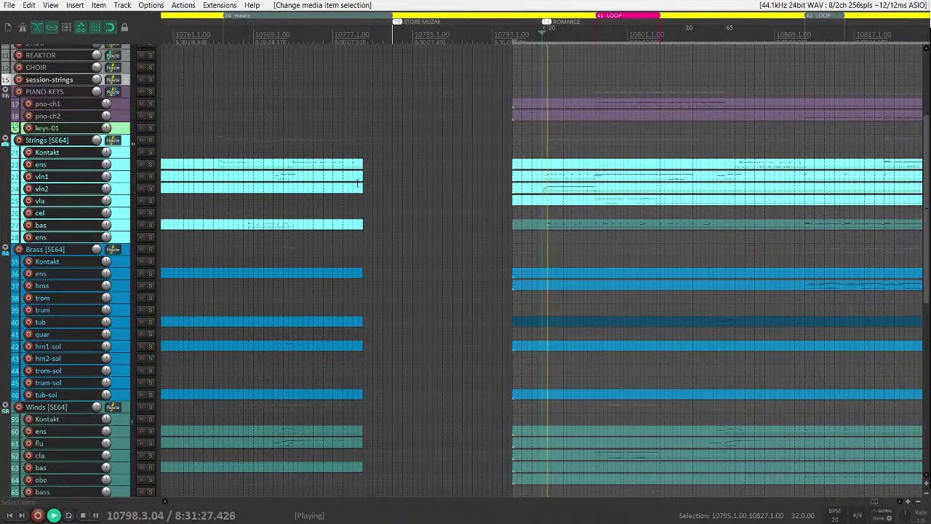
pyautogui.hscroll(2, 357, 182)
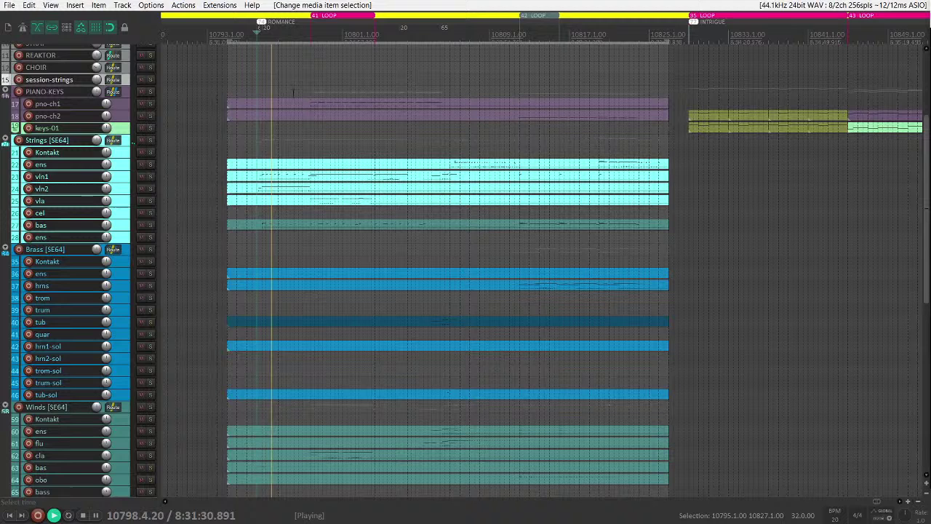
pyautogui.click(279, 177)
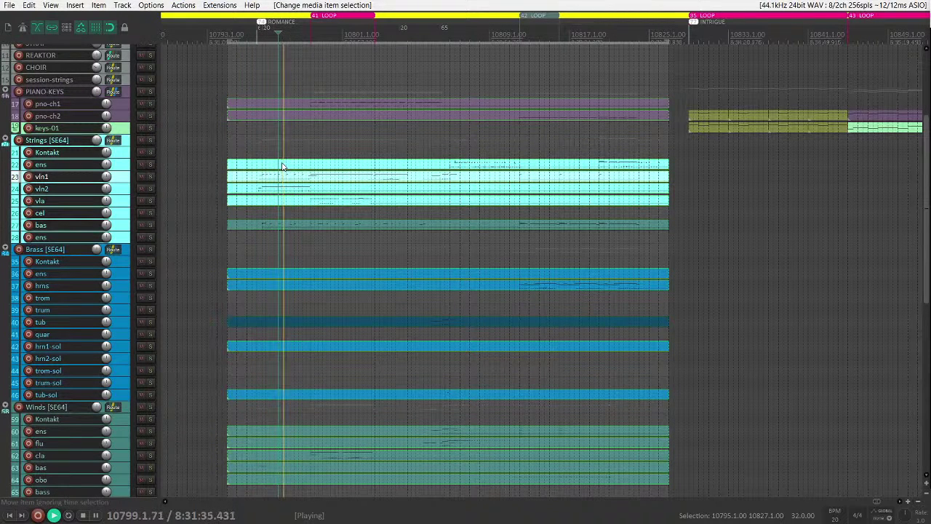
pyautogui.click(311, 88)
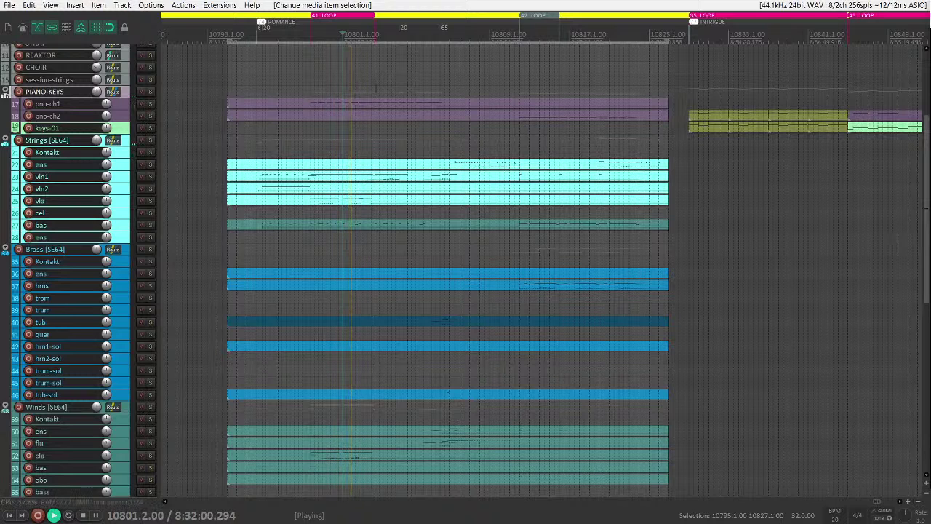
pyautogui.click(375, 89)
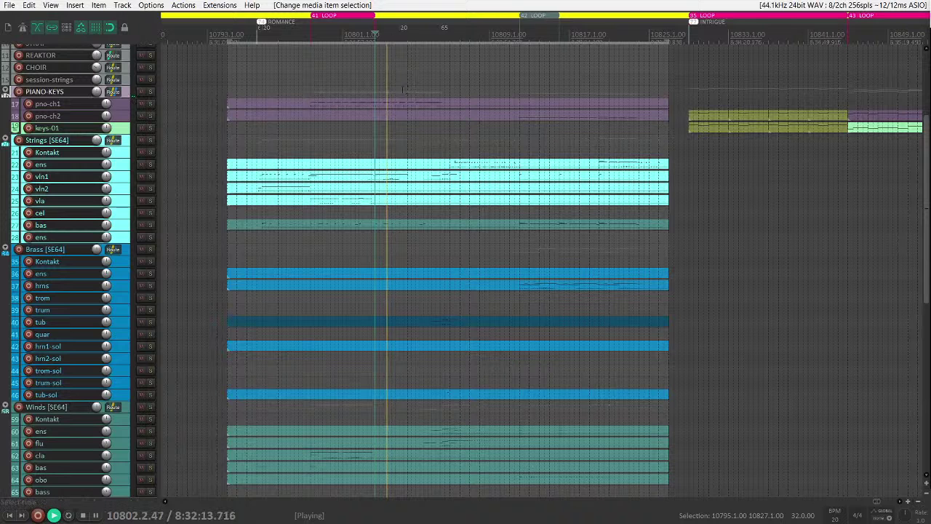
pyautogui.click(400, 89)
pyautogui.click(420, 88)
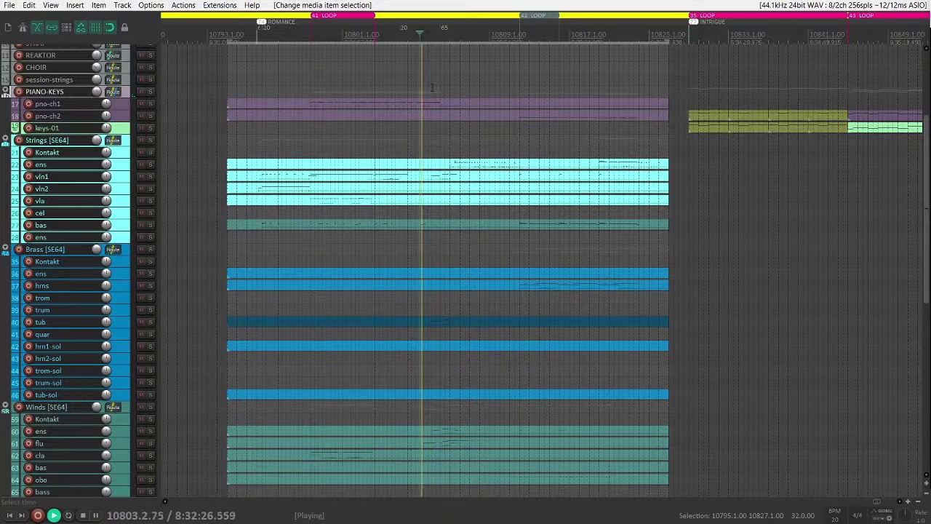
# - Spot-check the rest of the ROMANCE section through the 42 LOOP region to the end of the glued items
pyautogui.hscroll(3, 408, 94)
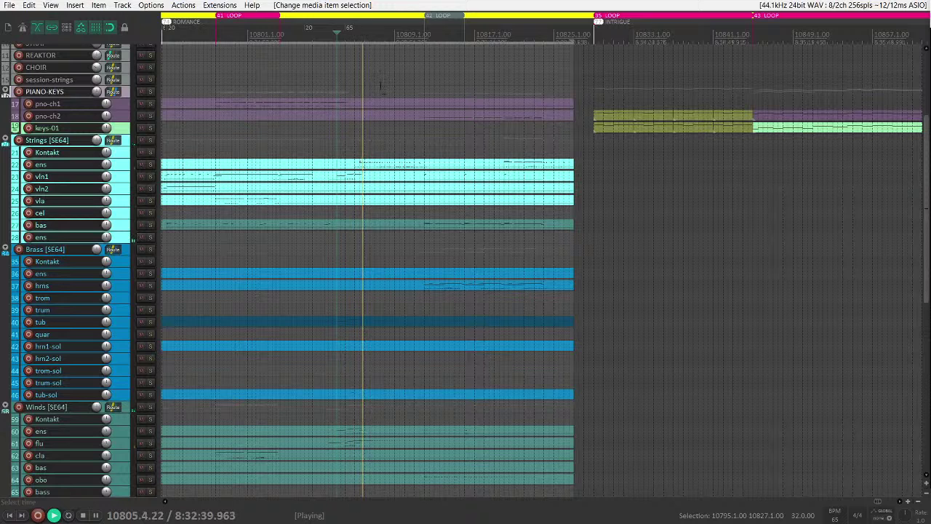
pyautogui.click(379, 84)
pyautogui.click(395, 83)
pyautogui.click(411, 85)
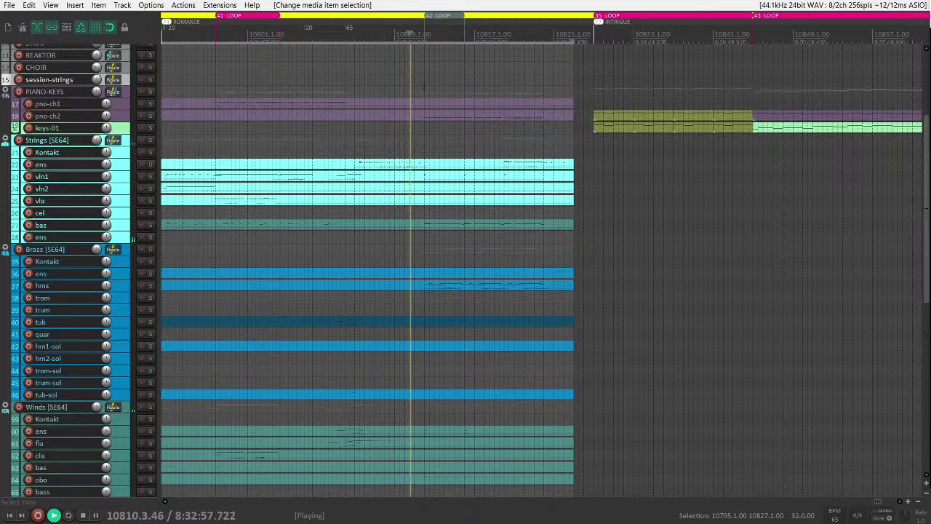
pyautogui.click(426, 84)
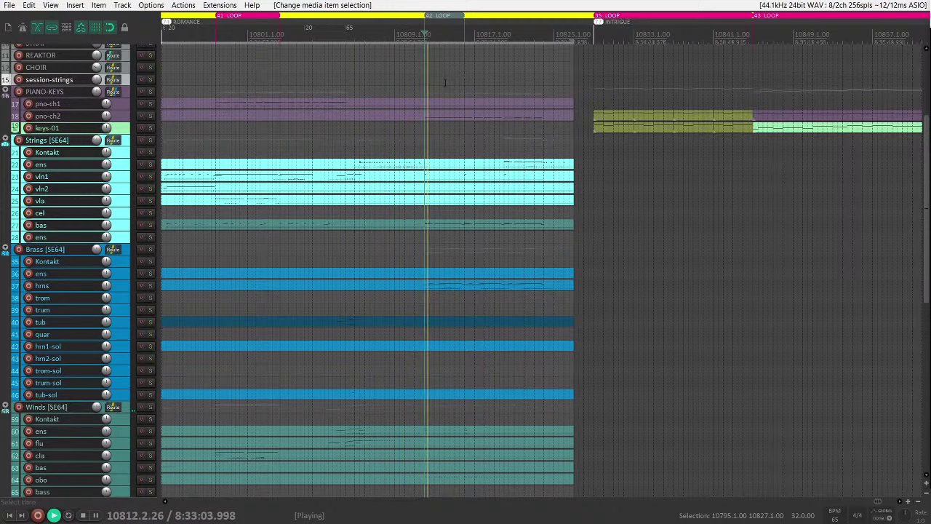
pyautogui.click(445, 83)
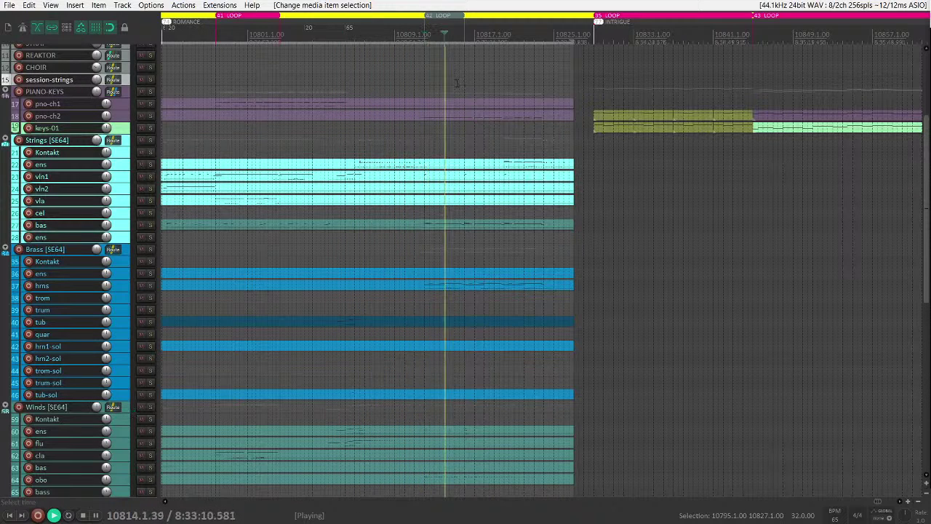
pyautogui.click(455, 83)
pyautogui.click(469, 83)
pyautogui.click(485, 84)
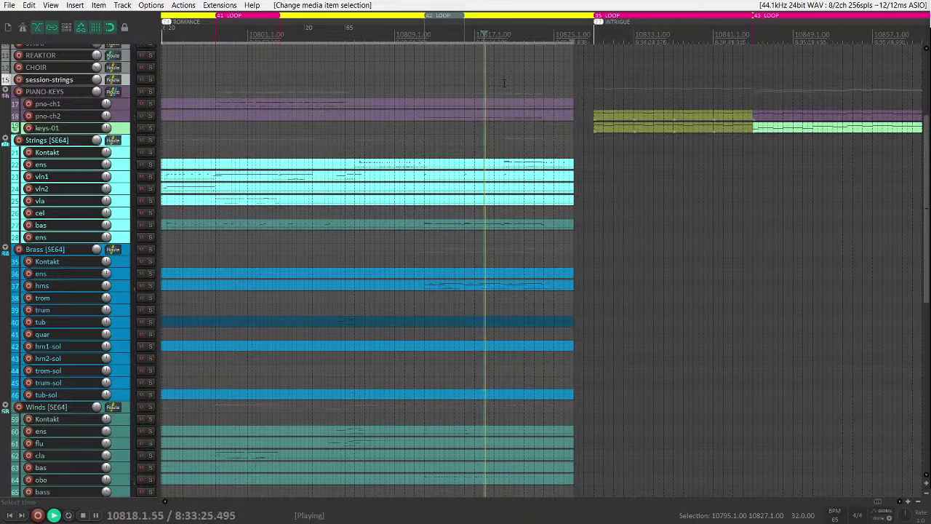
pyautogui.hscroll(3, 532, 136)
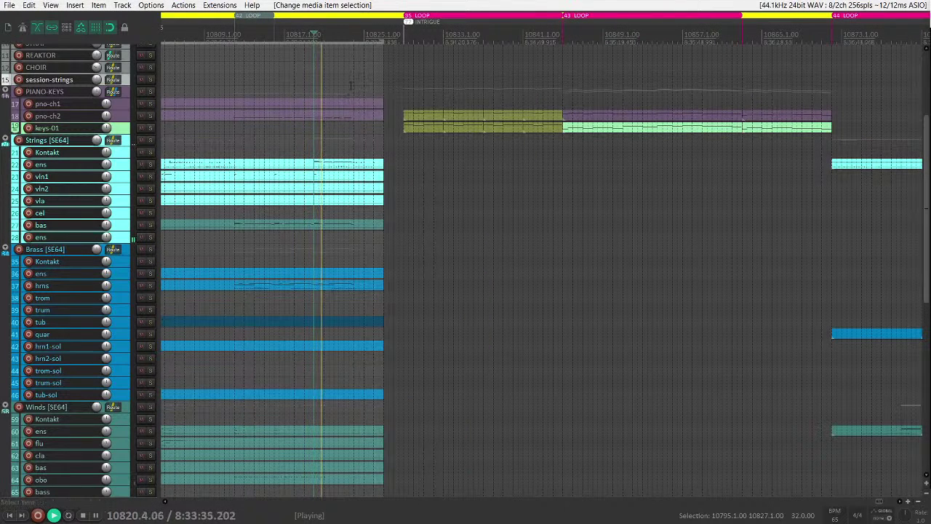
pyautogui.click(349, 85)
pyautogui.click(365, 88)
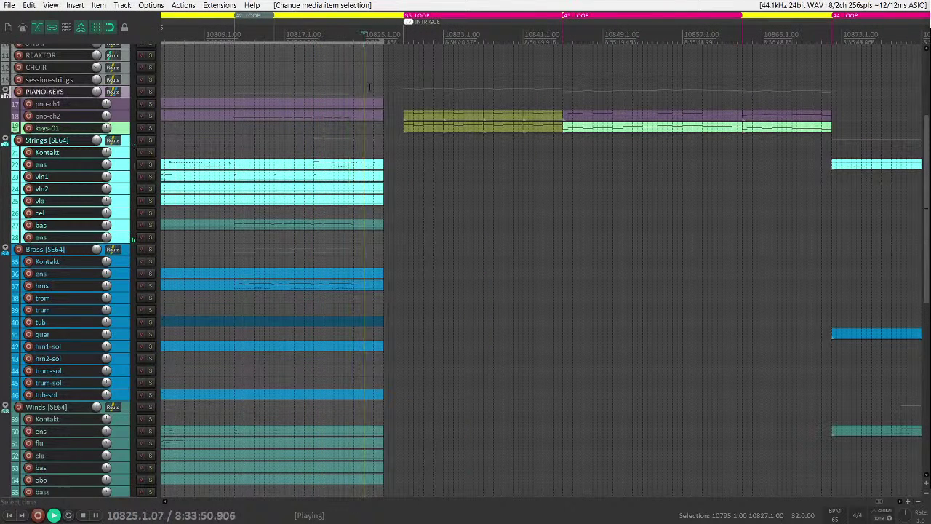
pyautogui.click(373, 89)
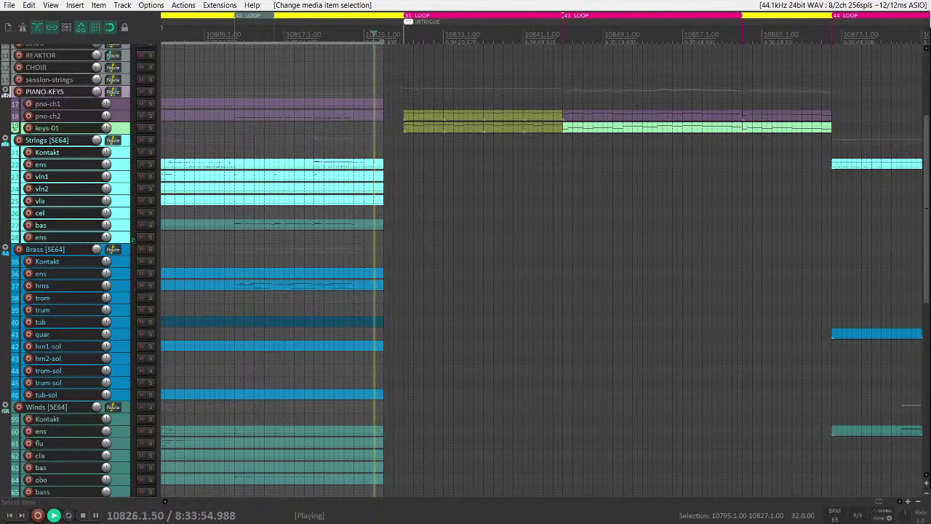
# - Spot-check playback of the INTRIGUE section from its marker to the start of the 43 LOOP region
pyautogui.click(409, 90)
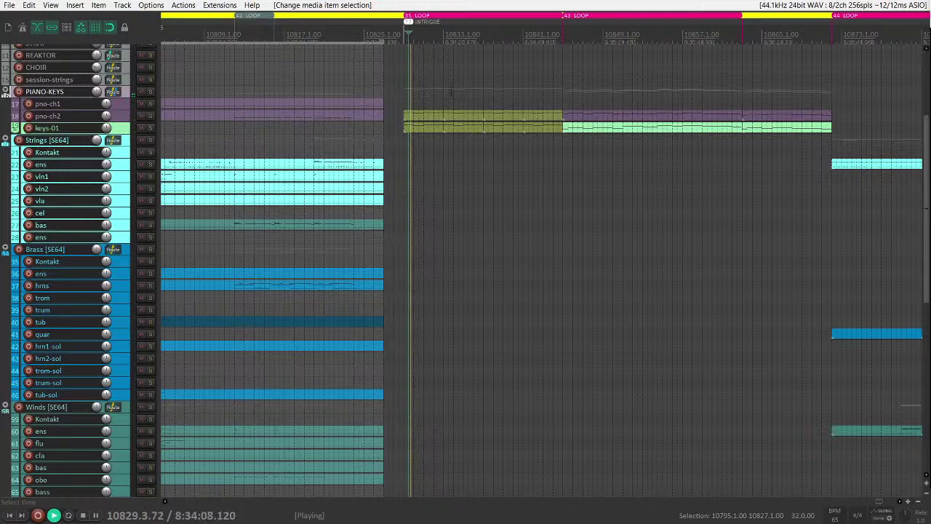
pyautogui.click(448, 90)
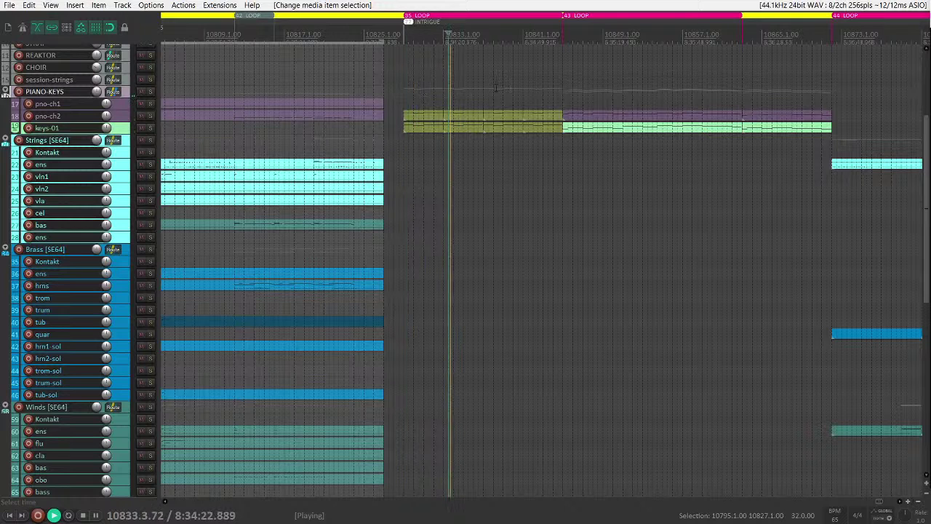
pyautogui.click(494, 88)
pyautogui.click(528, 89)
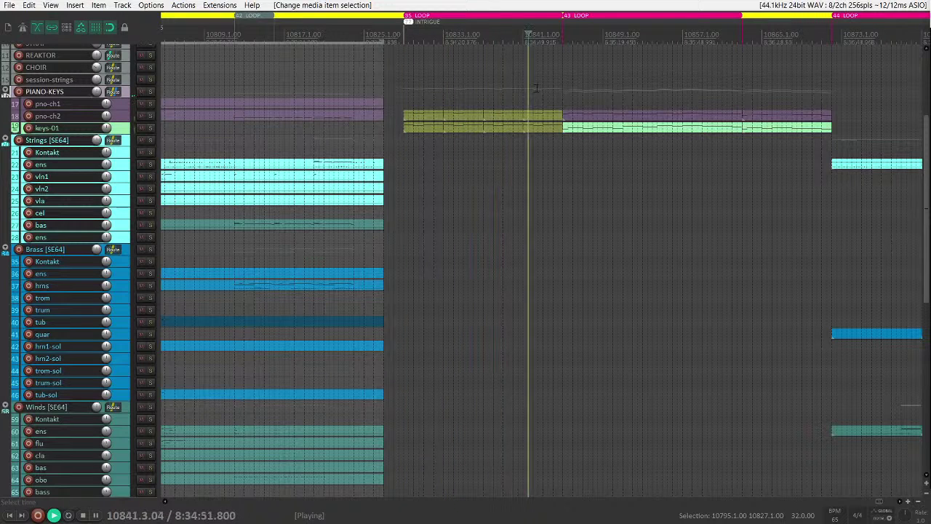
pyautogui.click(543, 89)
pyautogui.click(558, 89)
pyautogui.click(578, 91)
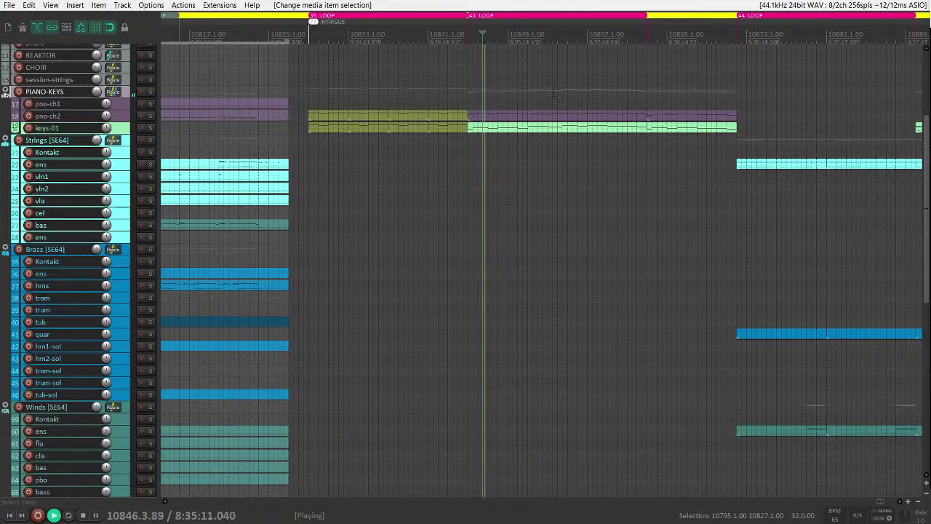
# - Listen in short jumps through the 43 LOOP region and the piano parts up to the 44 LOOP region
pyautogui.click(551, 90)
pyautogui.click(598, 89)
pyautogui.click(622, 89)
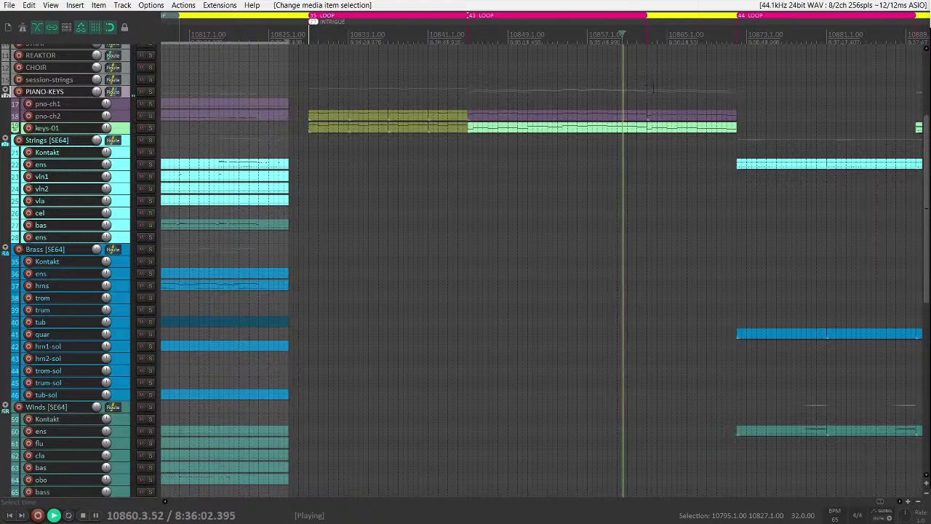
pyautogui.click(650, 88)
pyautogui.click(501, 93)
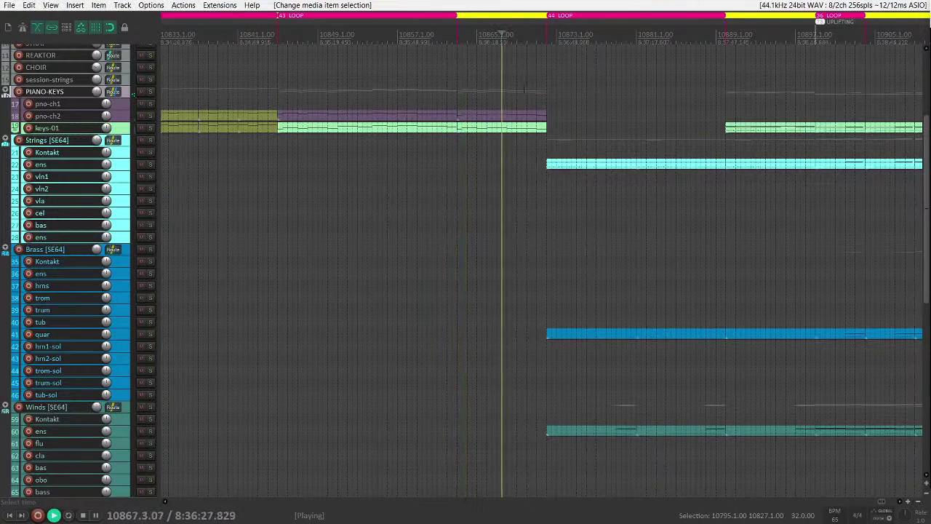
pyautogui.click(526, 95)
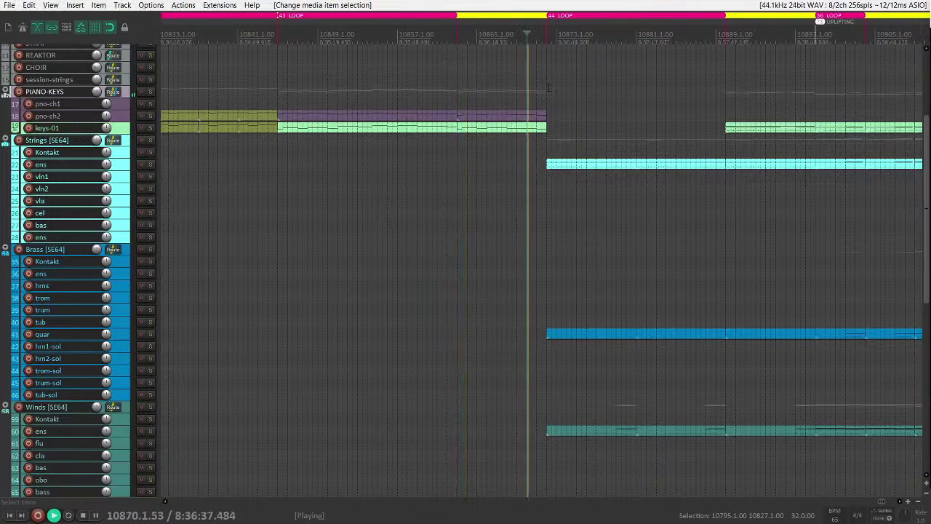
pyautogui.click(546, 98)
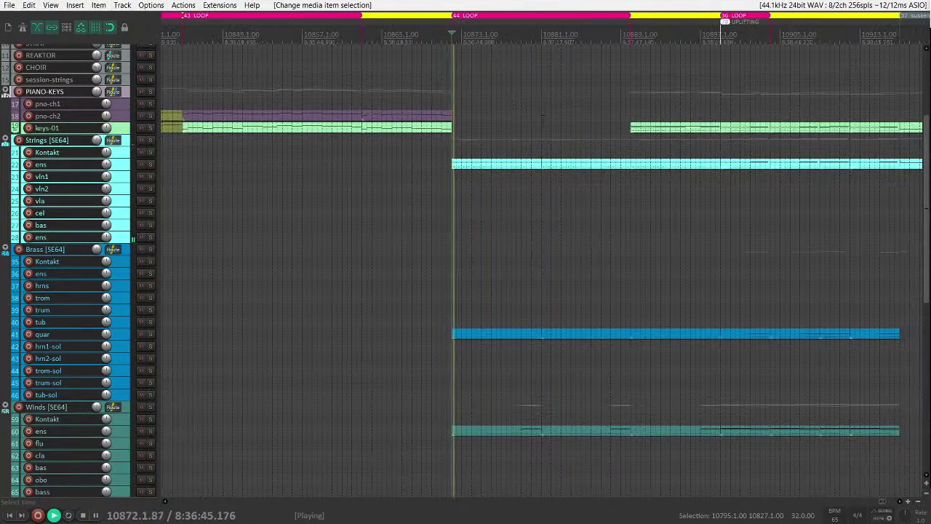
# - Listen in short jumps from the 44 LOOP region through the UPLIFTING section to the suspense region
pyautogui.click(541, 95)
pyautogui.click(587, 95)
pyautogui.click(544, 94)
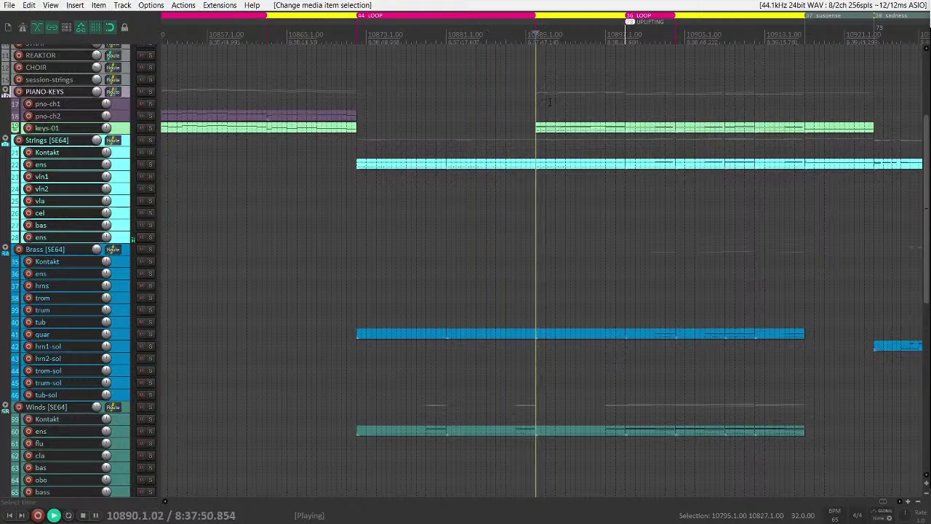
pyautogui.click(477, 101)
pyautogui.click(477, 96)
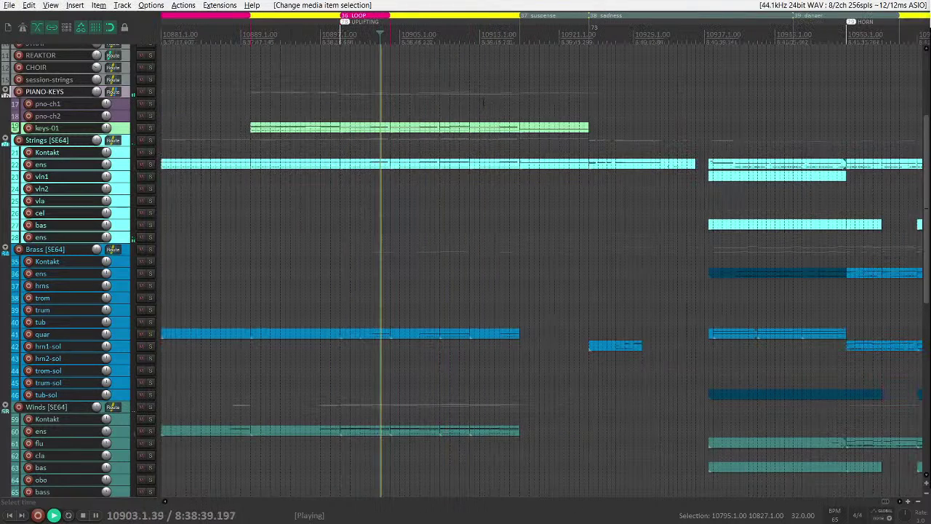
pyautogui.click(421, 95)
pyautogui.click(460, 94)
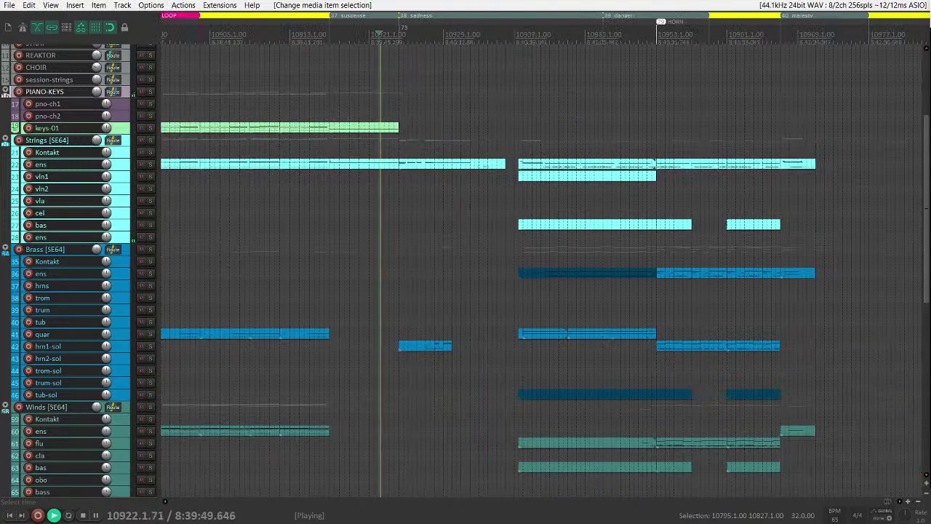
# - Spot-check playback of the sadness and danger regions
pyautogui.click(412, 102)
pyautogui.click(448, 102)
pyautogui.click(465, 103)
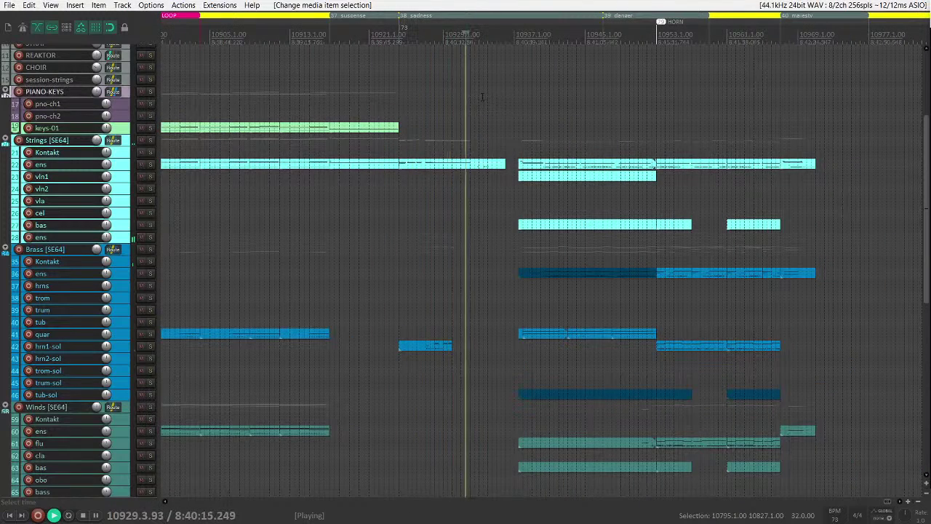
pyautogui.click(531, 109)
pyautogui.click(475, 116)
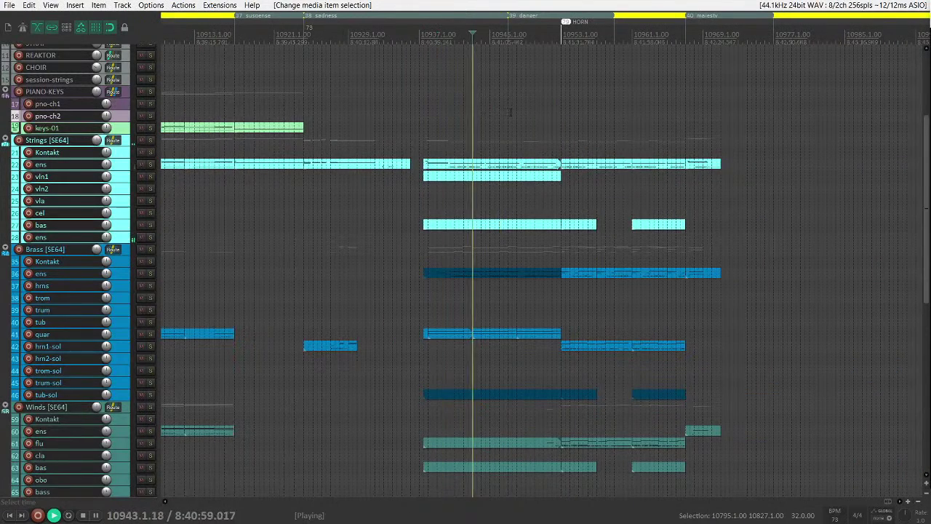
pyautogui.click(507, 116)
pyautogui.click(530, 116)
# - Spot-check the HORN section through to the majesty region, stop playback and review the strings, brass and winds items there
pyautogui.click(480, 117)
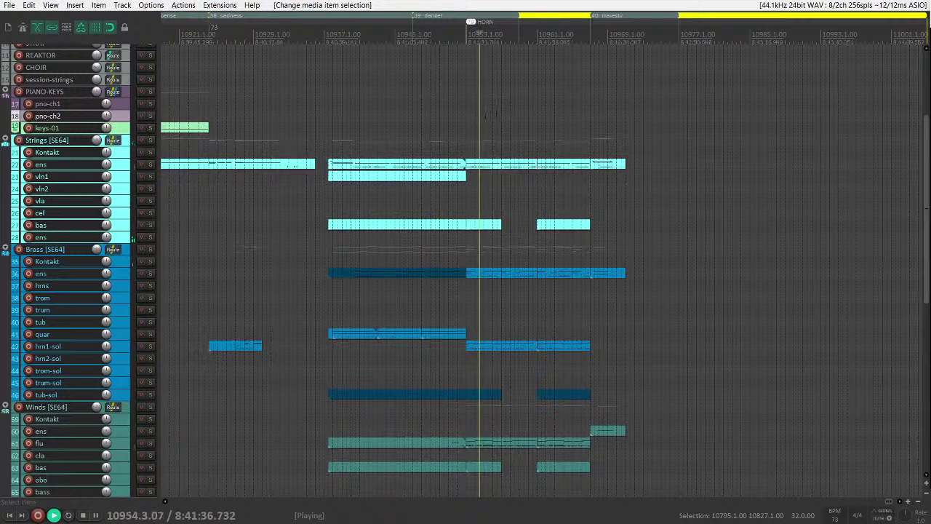
pyautogui.click(510, 118)
pyautogui.click(529, 120)
pyautogui.click(556, 125)
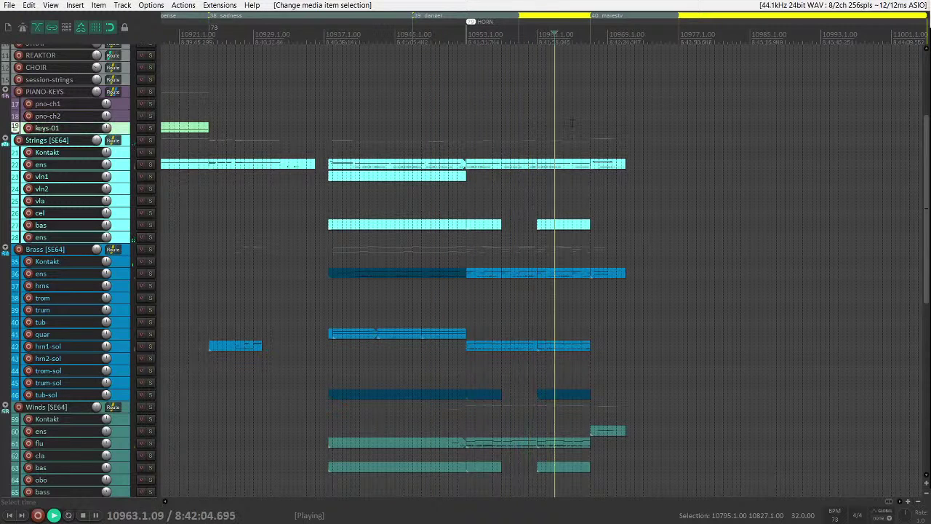
pyautogui.click(586, 128)
pyautogui.click(604, 130)
pyautogui.scroll(-1, 608, 156)
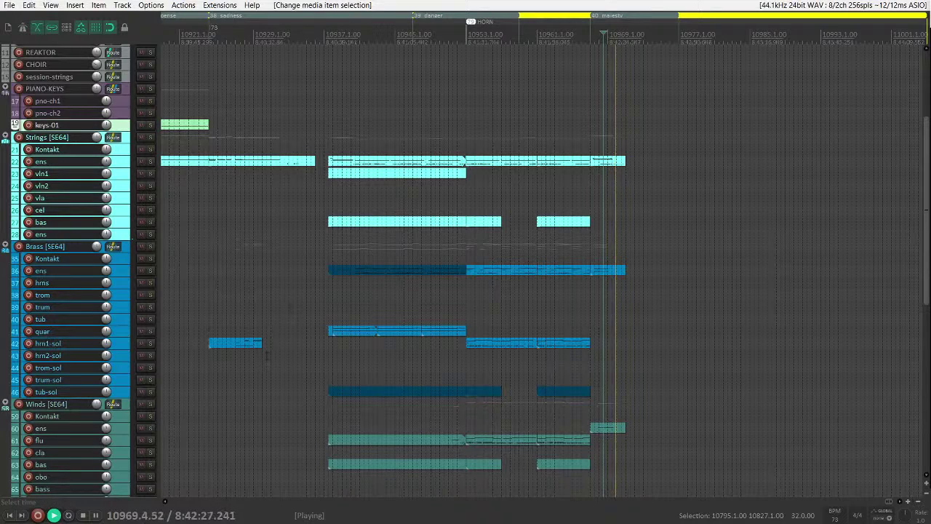
pyautogui.press('space')
pyautogui.scroll(-3, 85, 307)
pyautogui.scroll(-4, 478, 235)
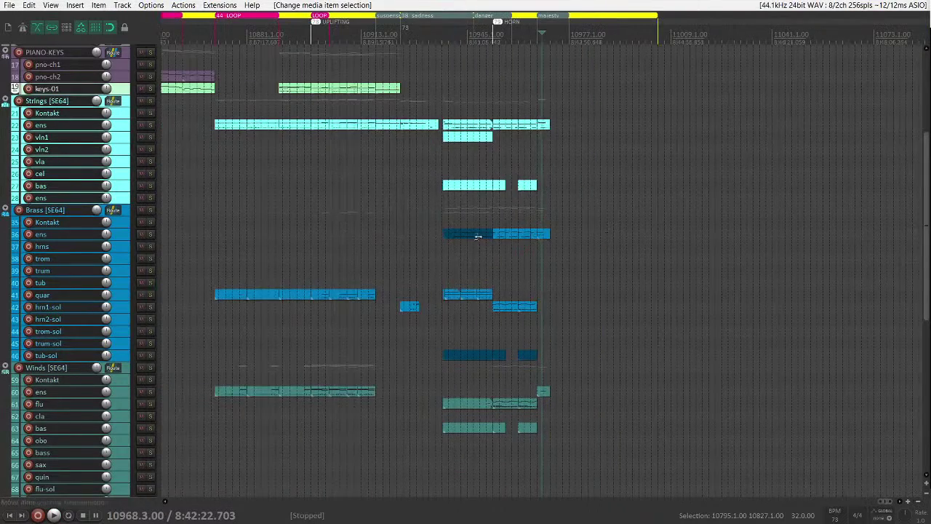
# - Set the time selection to the full length of the EP 11 narration item and mute the NARRATION track
pyautogui.scroll(5, 416, 241)
pyautogui.scroll(-3, 487, 109)
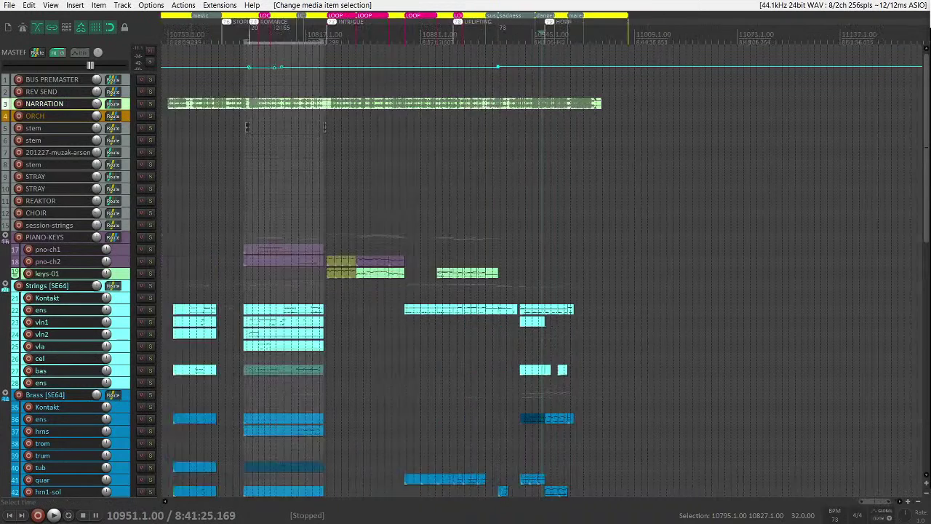
pyautogui.hotkey('ctrl', 'shift', 'l')
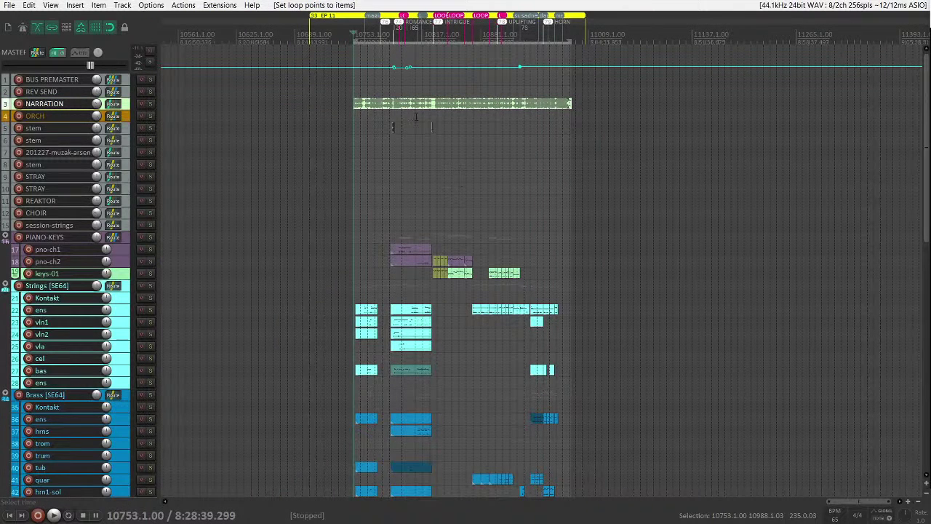
pyautogui.click(142, 104)
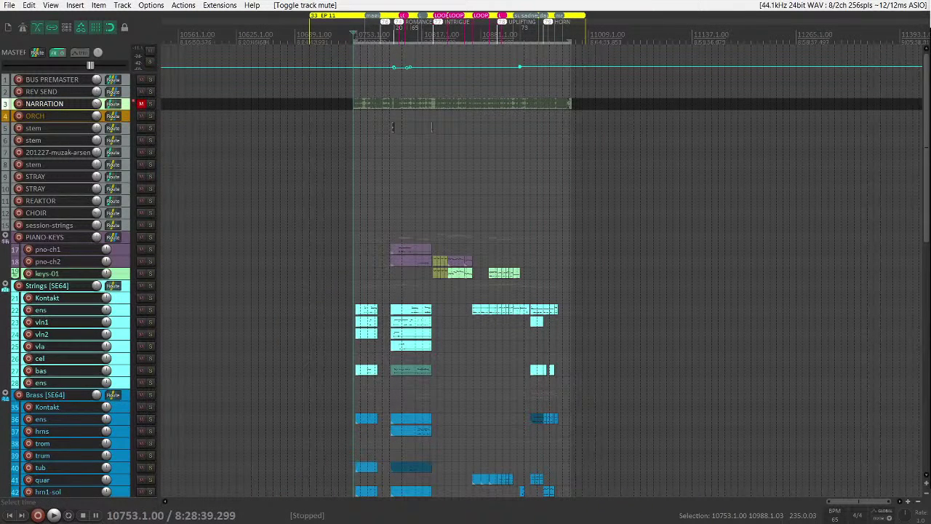
pyautogui.hotkey('ctrl', 'alt', 'r')
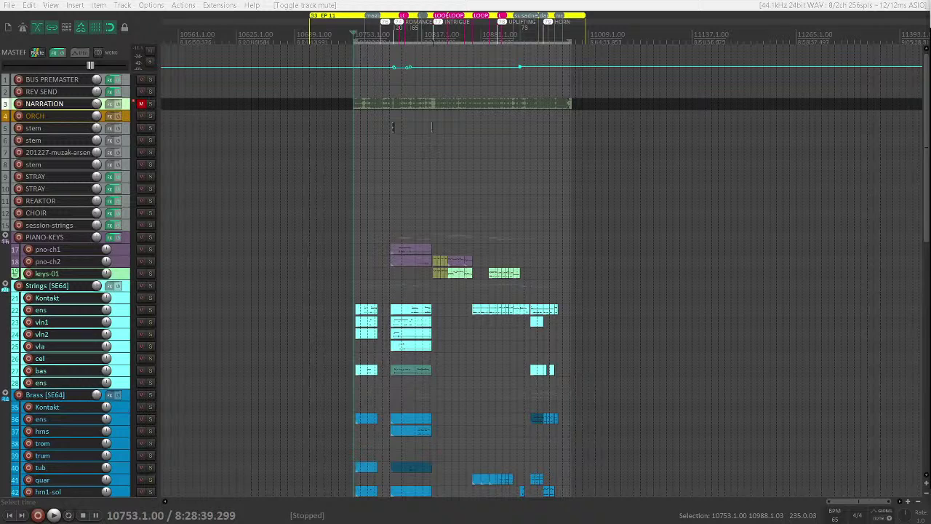
# - Spot-check playback of the music without narration at several points across EP 11, and return to the narration item's time range
pyautogui.press('space')
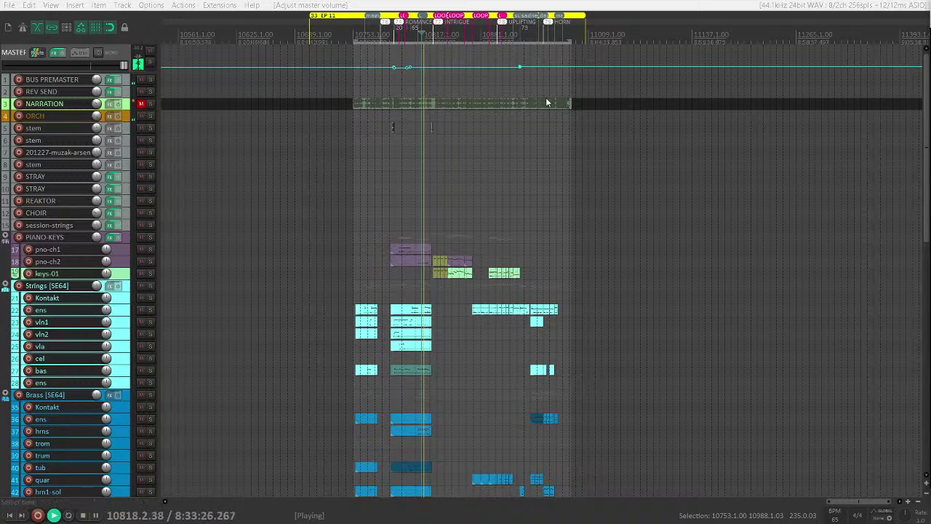
pyautogui.click(515, 32)
pyautogui.moveTo(522, 33); pyautogui.dragTo(563, 32)
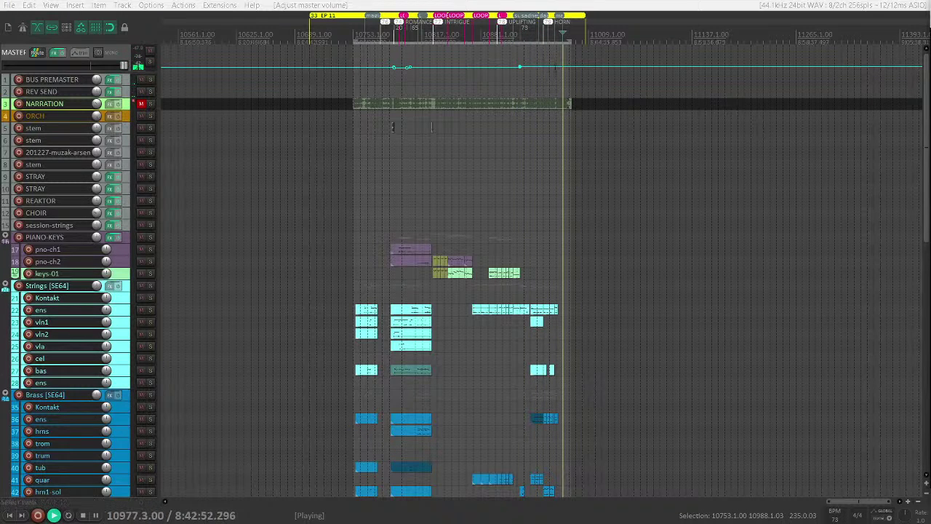
pyautogui.click(519, 33)
pyautogui.moveTo(519, 33); pyautogui.dragTo(464, 33)
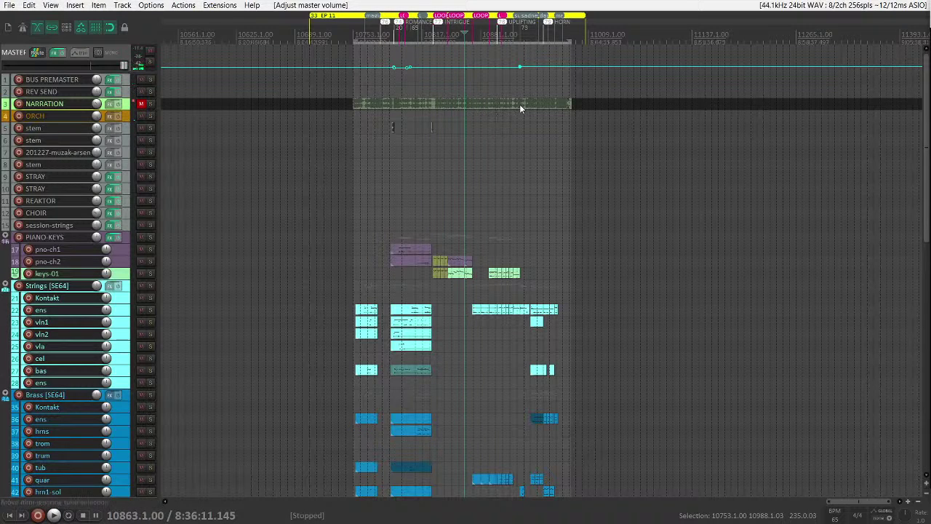
pyautogui.press('l')
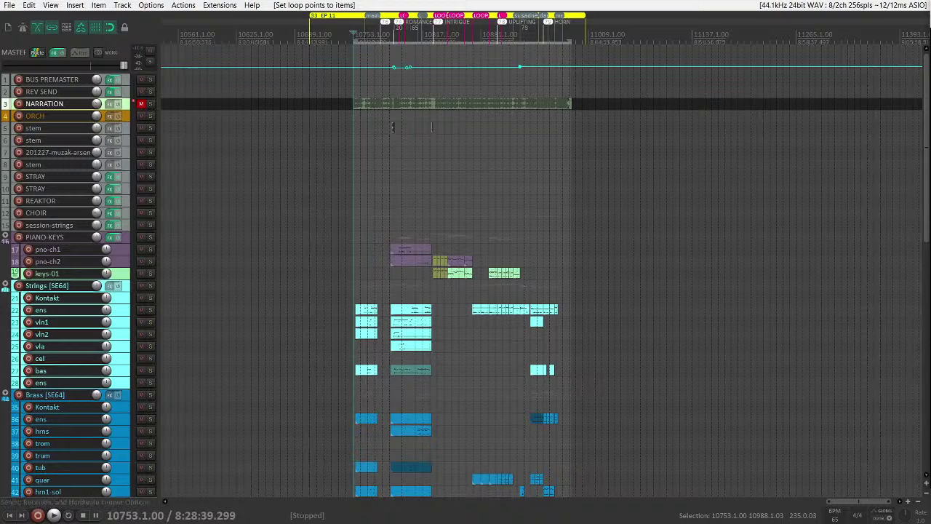
# - Check the grouping of the danger and HORN parts by selecting a strings ens item and a winds bas item
pyautogui.scroll(-5, 538, 327)
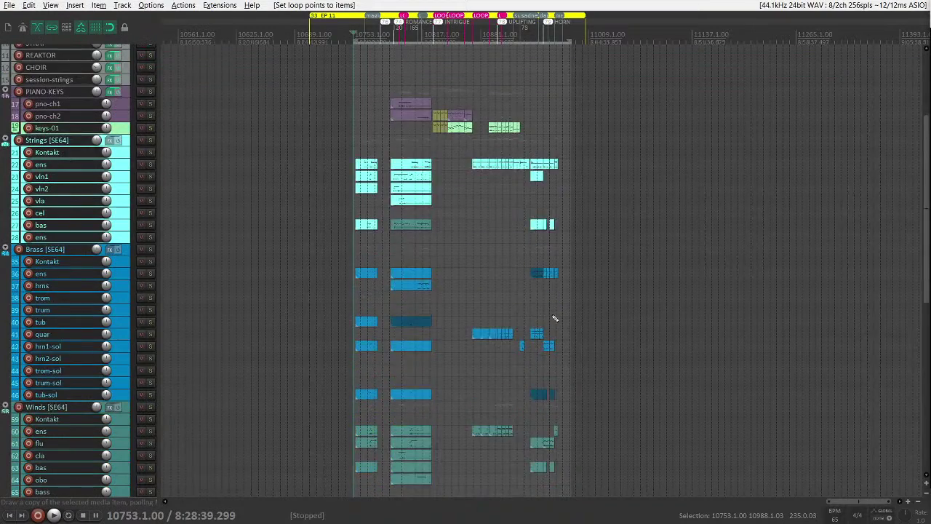
pyautogui.scroll(3, 596, 332)
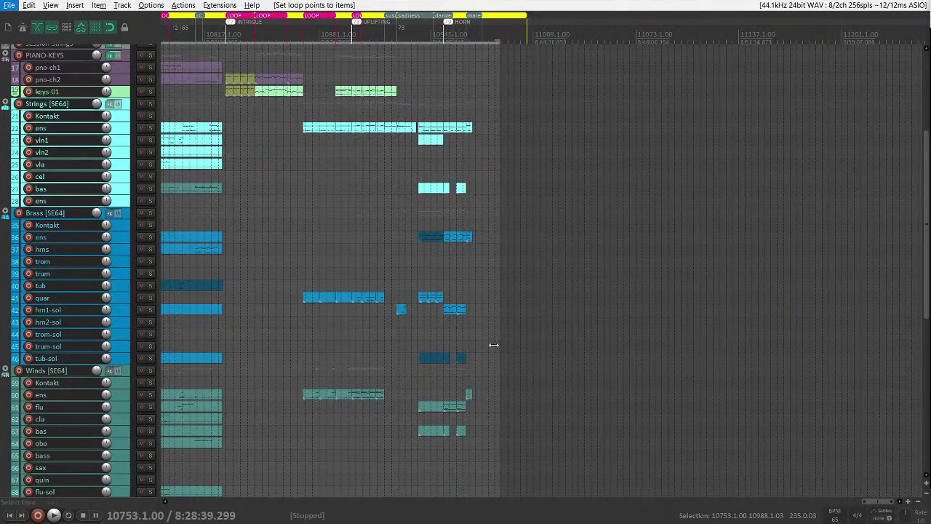
pyautogui.click(422, 130)
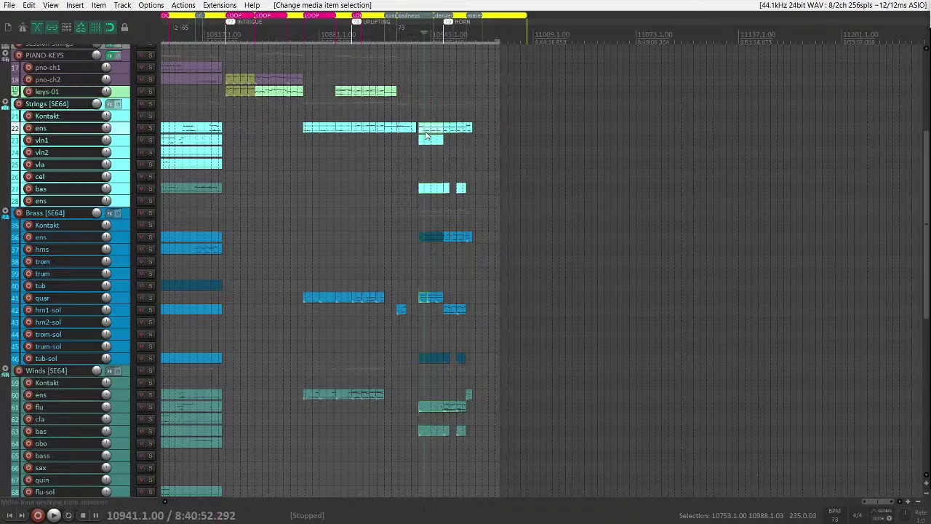
pyautogui.scroll(3, 546, 291)
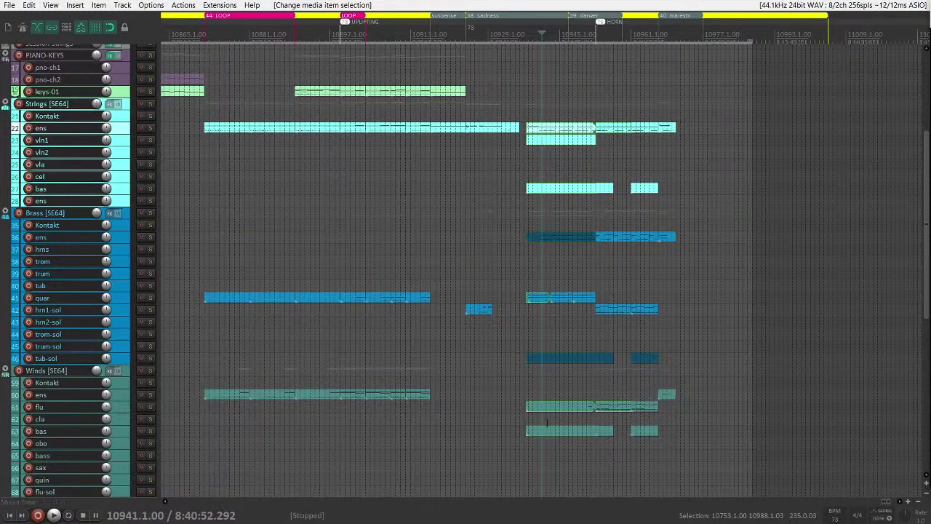
pyautogui.scroll(1, 657, 432)
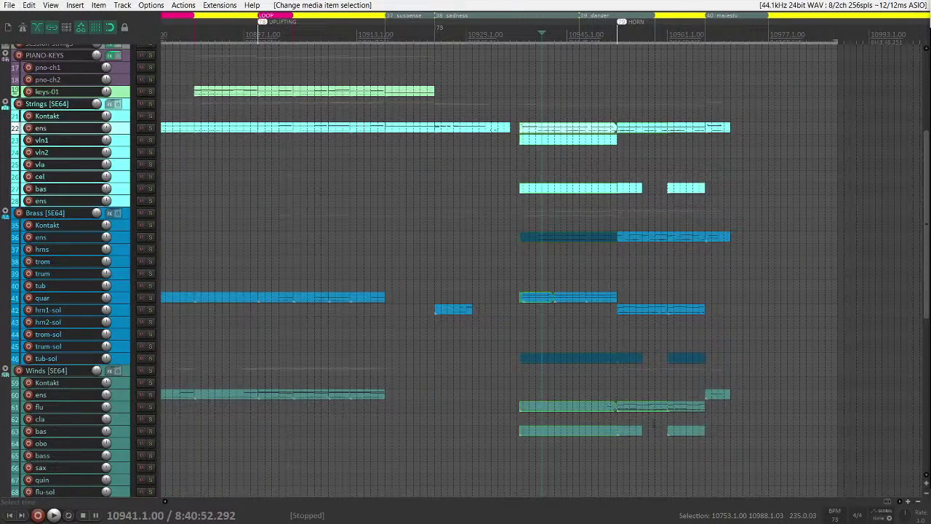
pyautogui.click(636, 431)
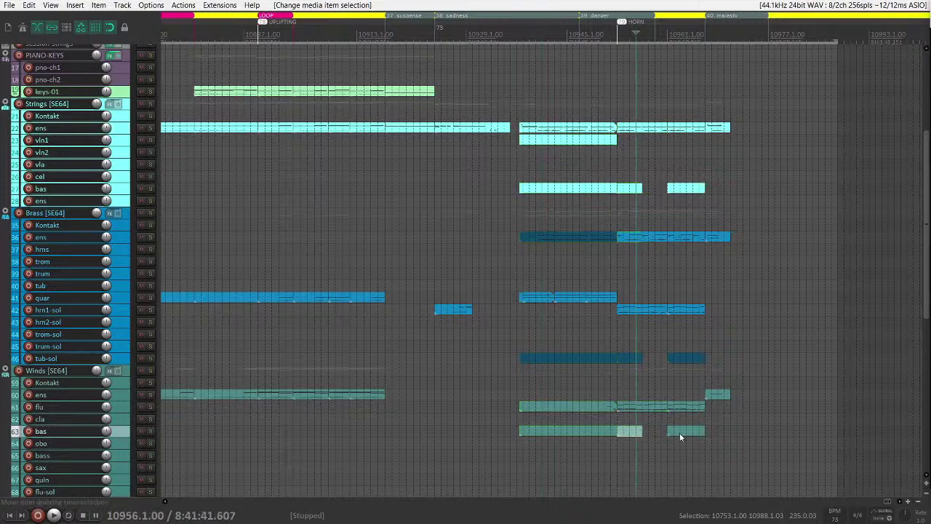
# - Set a time selection over the HORN parts from 10953.1.00 to 10971.1.00 and review the whole EP 11 arrangement
pyautogui.moveTo(729, 440); pyautogui.dragTo(619, 438)
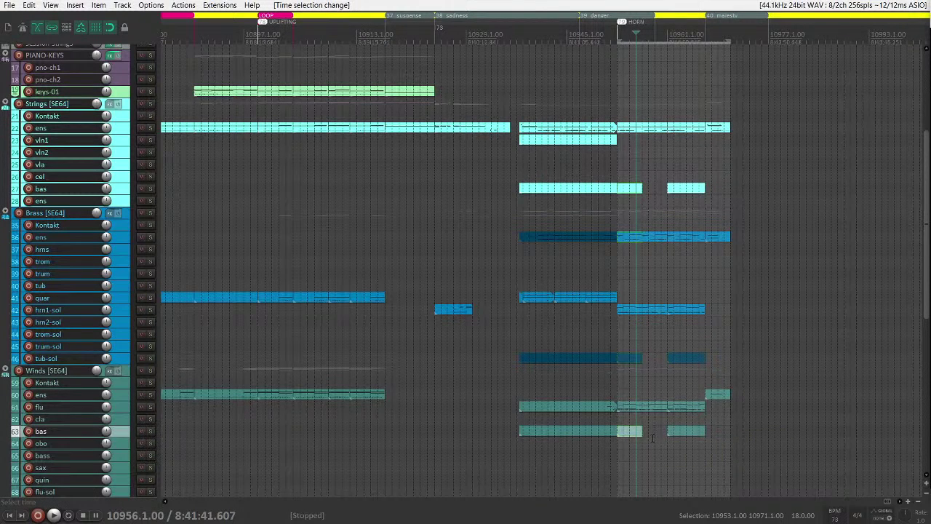
pyautogui.scroll(3, 652, 438)
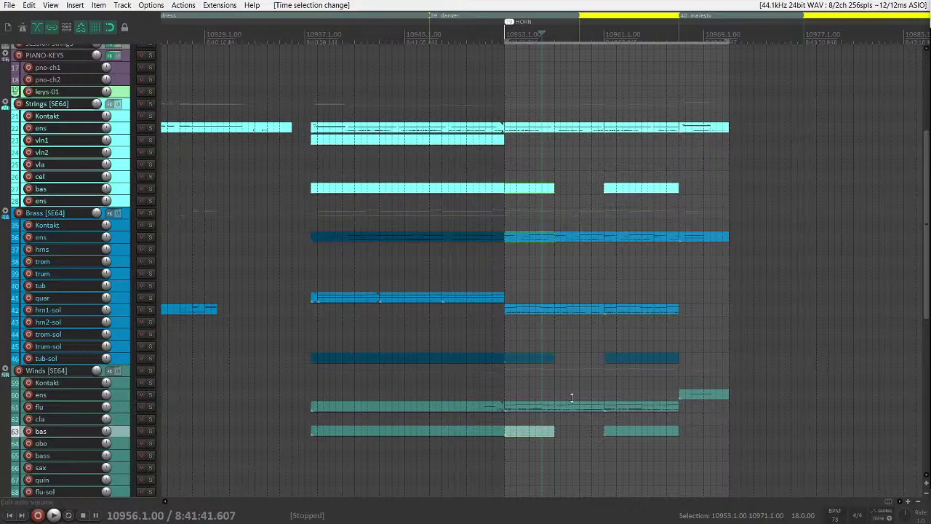
pyautogui.scroll(-10, 639, 362)
pyautogui.scroll(-4, 640, 362)
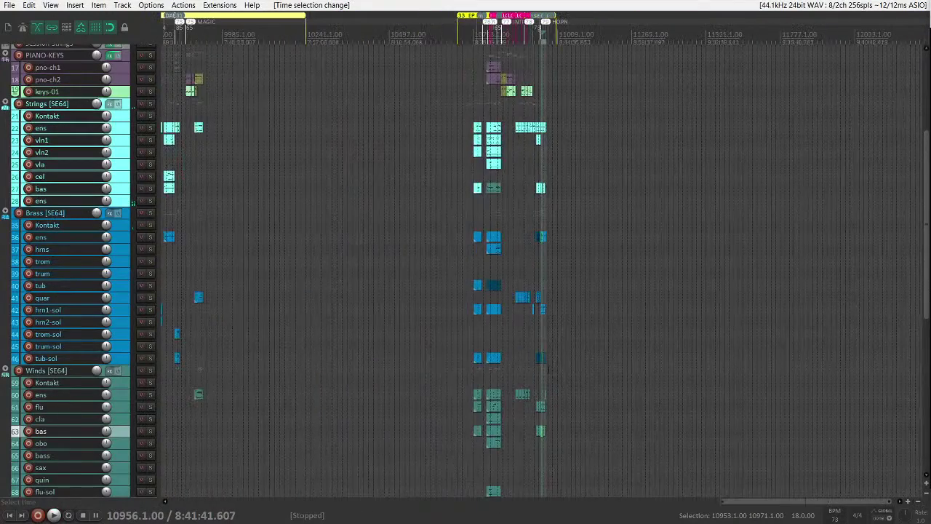
pyautogui.scroll(5, 416, 298)
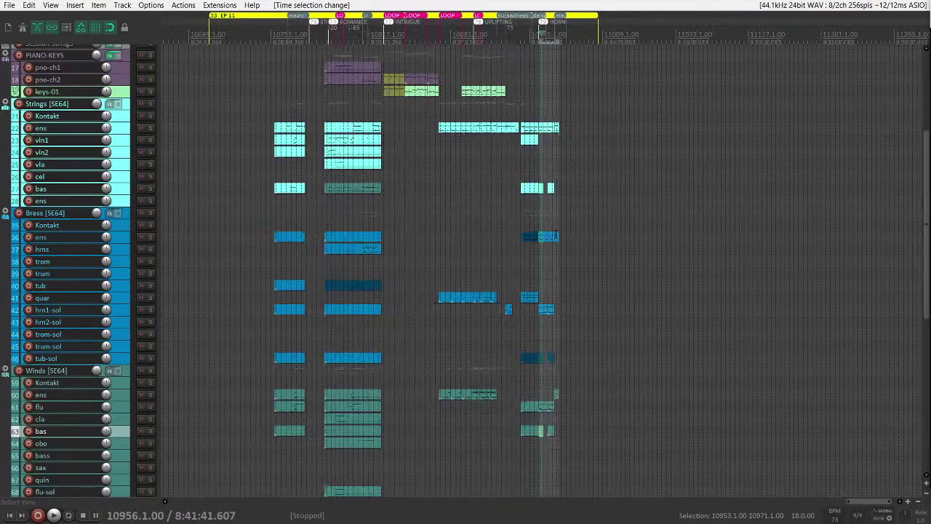
pyautogui.scroll(5, 415, 297)
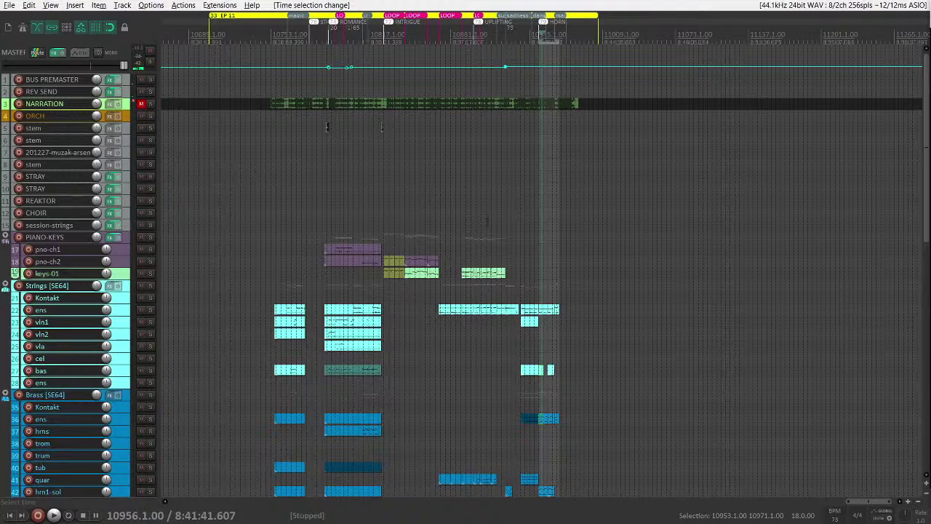
pyautogui.hotkey('alt', 'Tab')
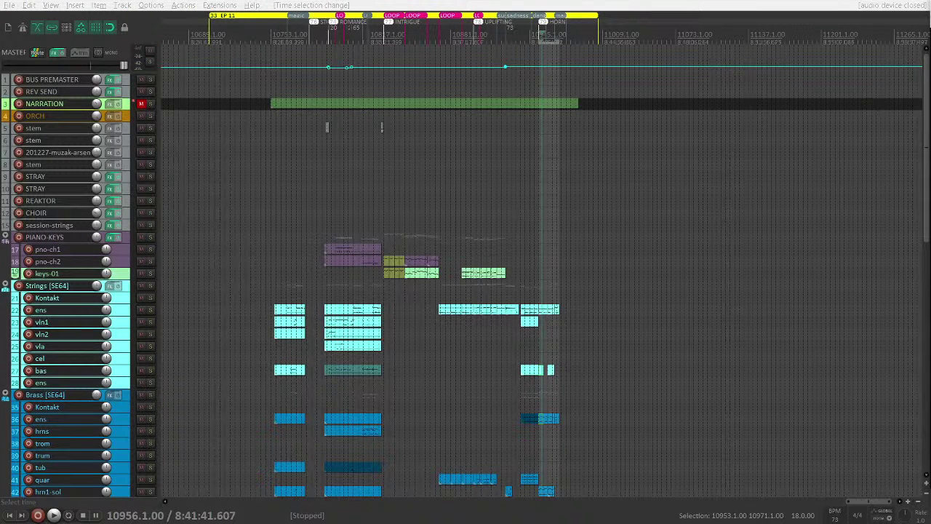
pyautogui.hotkey('alt', 'Tab')
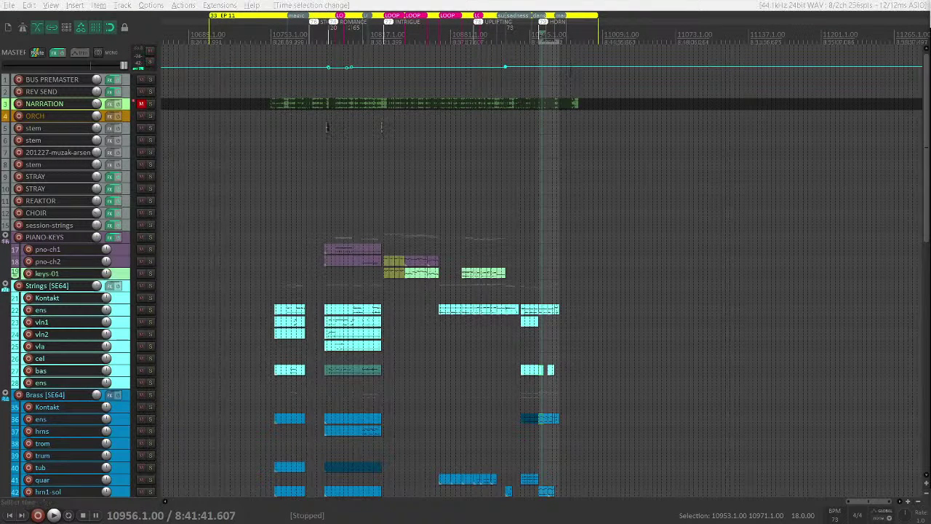
pyautogui.hotkey('alt', 'Tab')
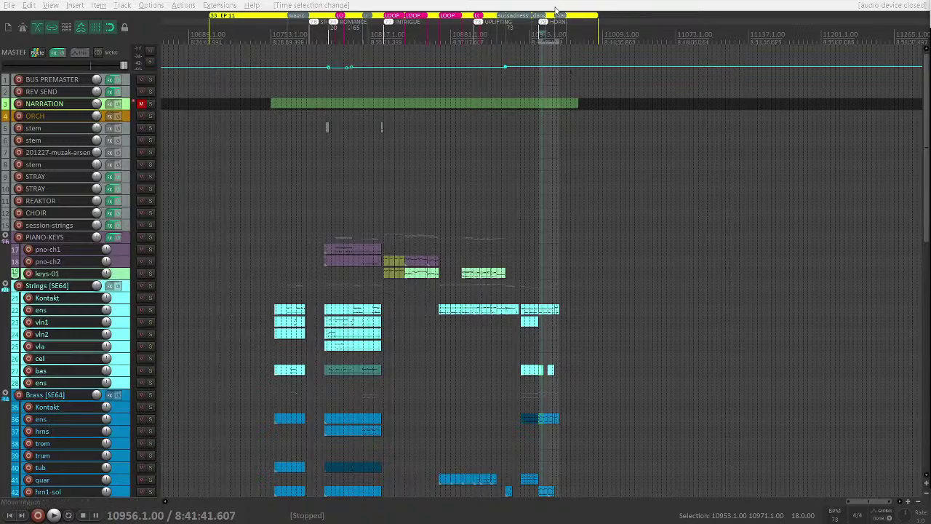
pyautogui.hotkey('alt', 'Tab')
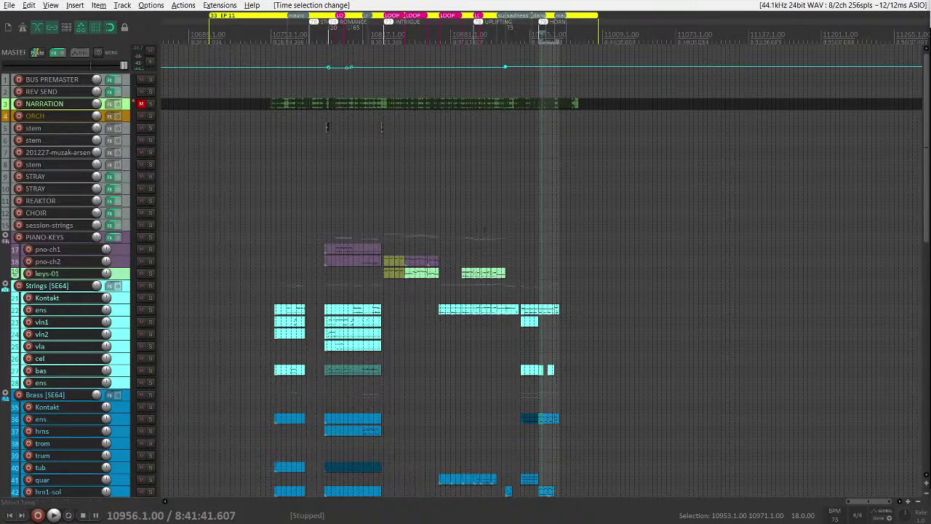
# - Review the EP 11 orchestral parts from the magic to the majesty region and select the strings ens items across them
pyautogui.scroll(-5, 462, 182)
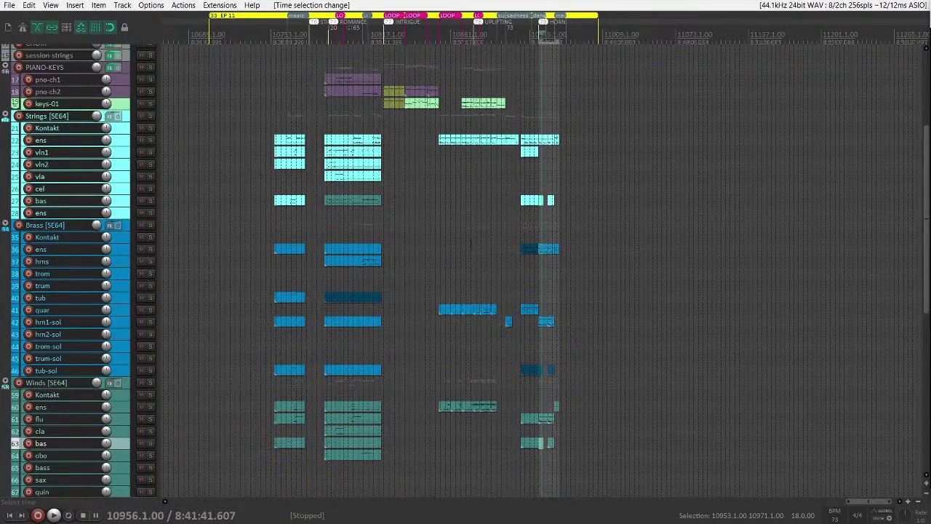
pyautogui.scroll(3, 471, 244)
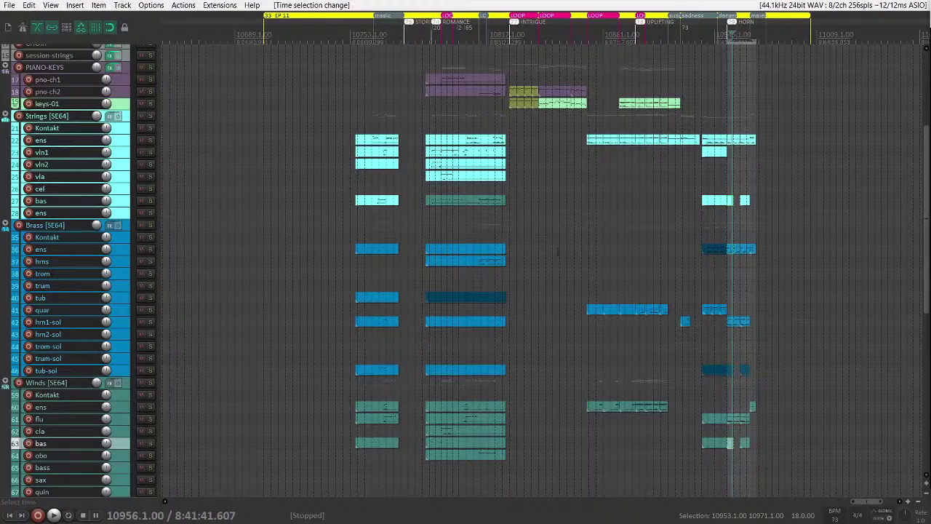
pyautogui.scroll(2, 554, 218)
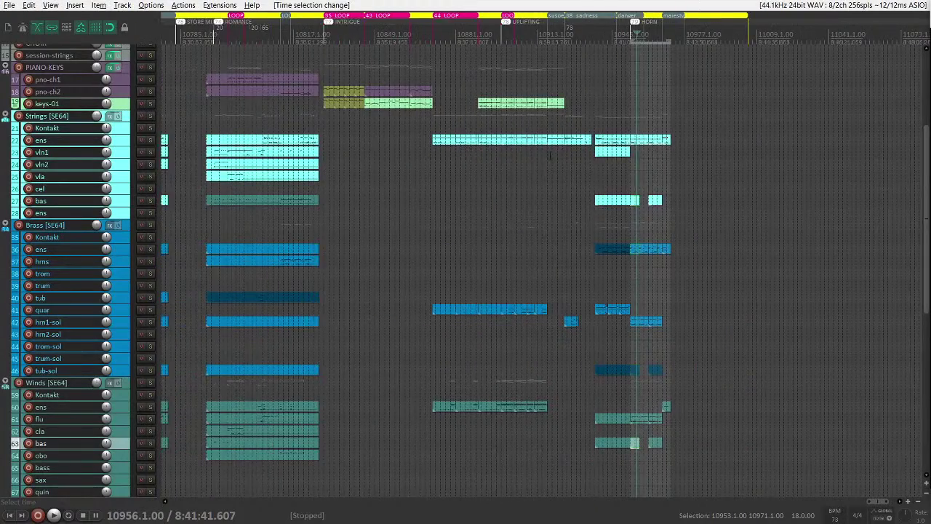
pyautogui.hscroll(-1, 550, 155)
pyautogui.hscroll(-1, 553, 157)
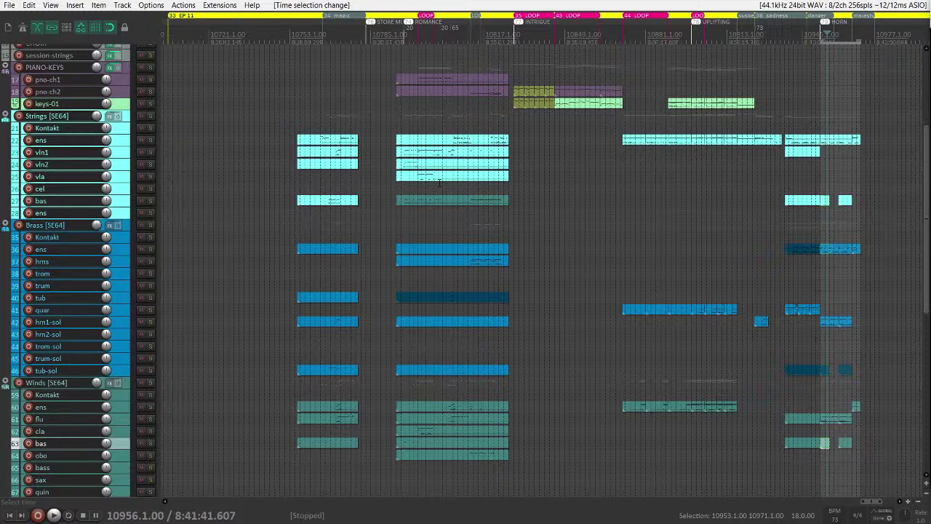
pyautogui.click(342, 140)
pyautogui.keyDown('shift'); pyautogui.click(851, 141); pyautogui.keyUp('shift')
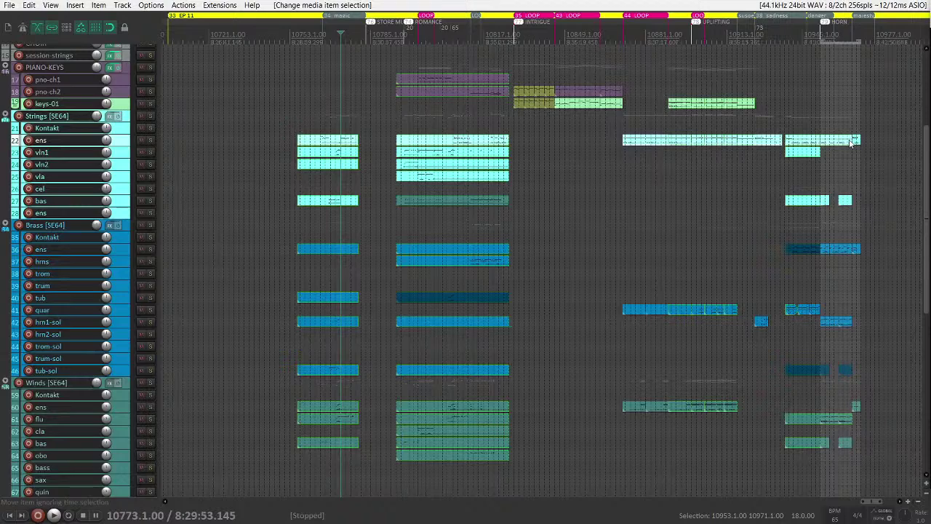
# - Select the muted narration item and set the time selection to its full length
pyautogui.scroll(5, 446, 175)
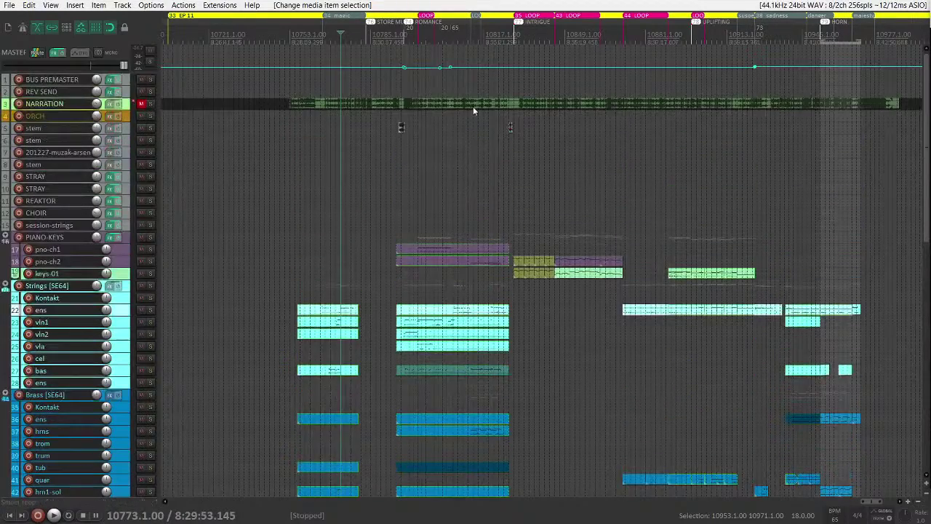
pyautogui.click(473, 106)
pyautogui.hotkey('ctrl', 'shift', 'l')
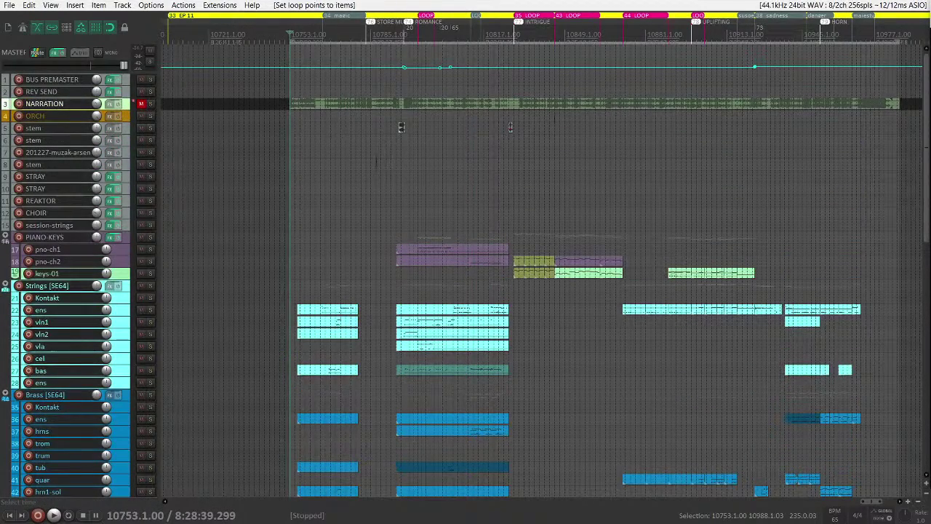
pyautogui.hotkey('alt', 'Tab')
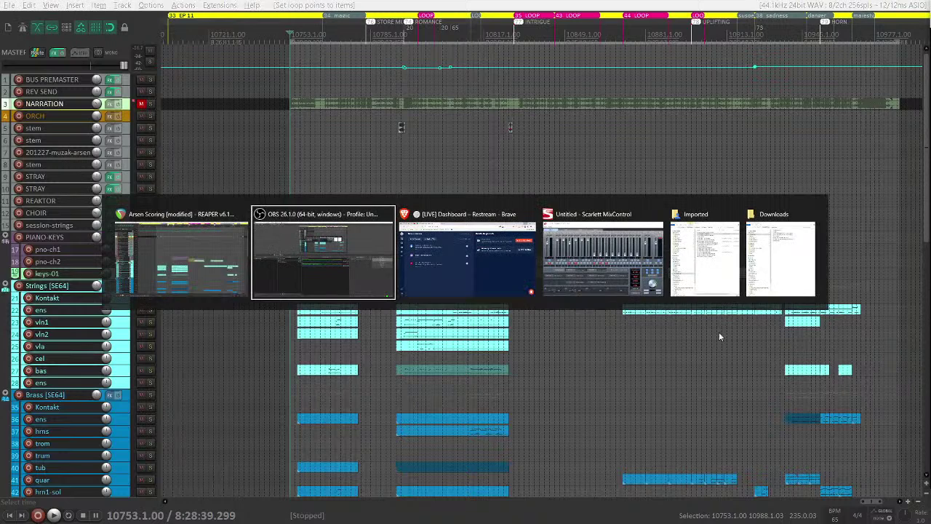
pyautogui.hotkey('alt', 'Tab')
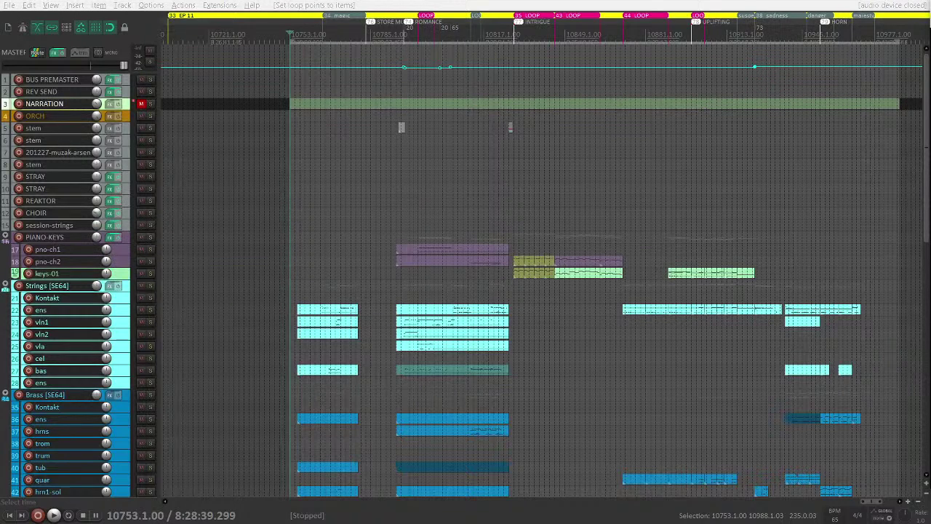